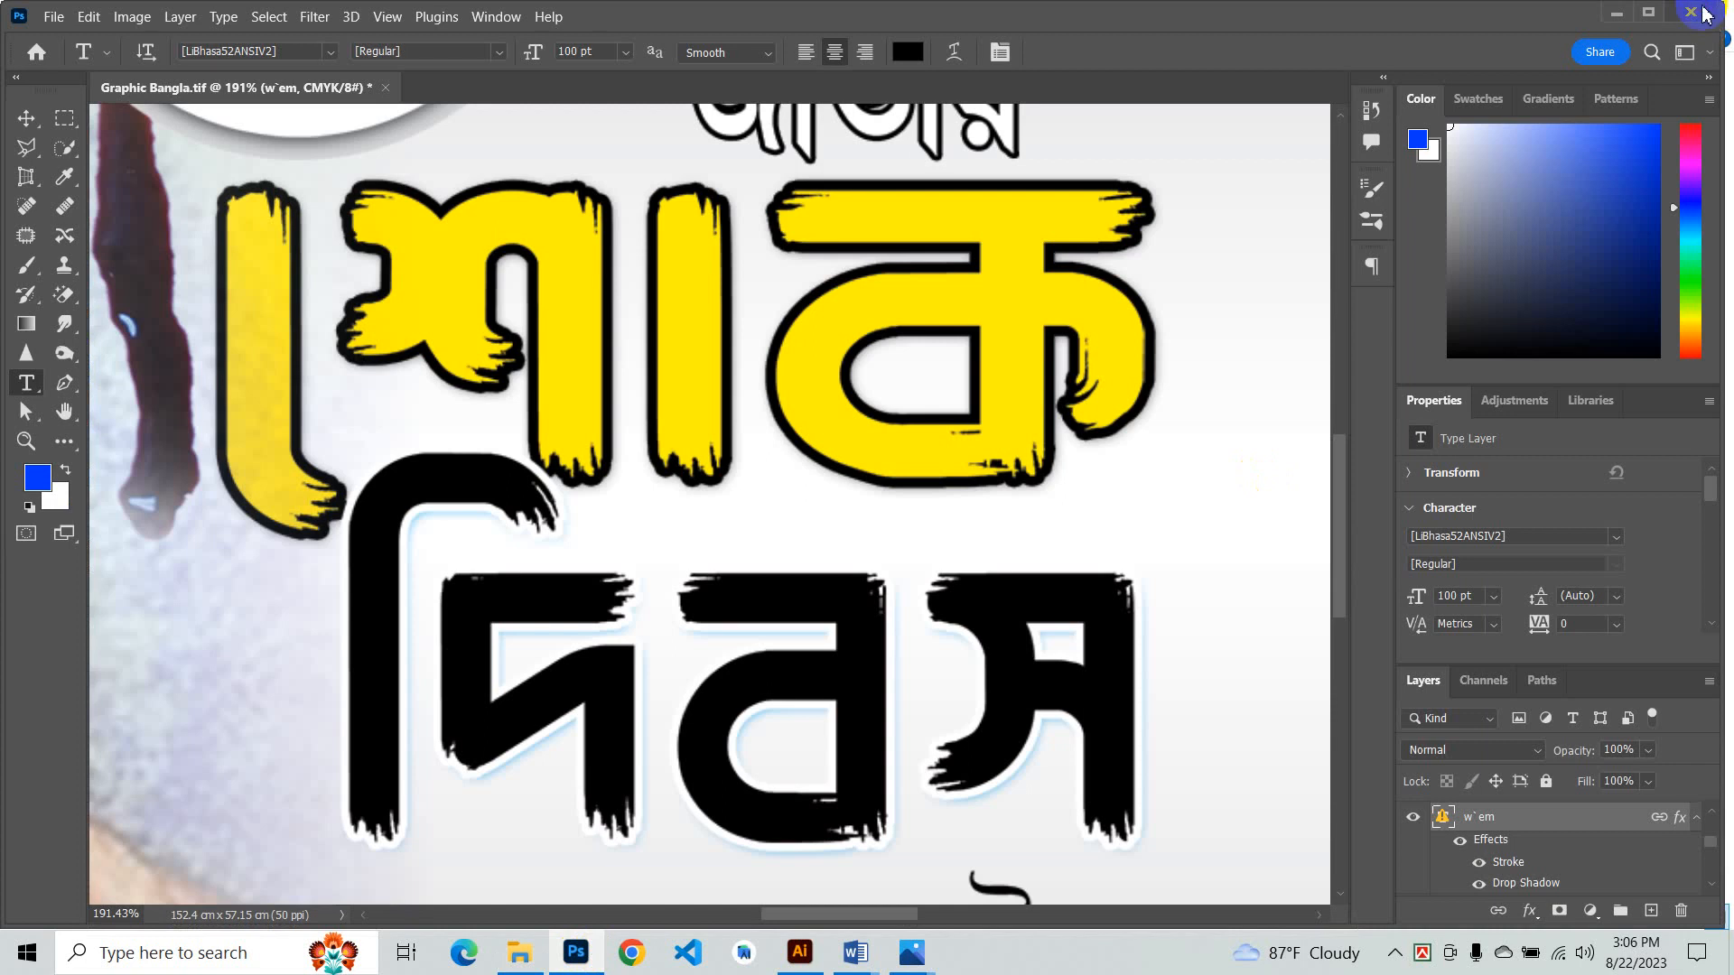
- Close the open banner document and exit Photoshop
{"action": "left_click", "coordinate": [1705, 13]}
{"action": "left_click", "coordinate": [915, 381]}
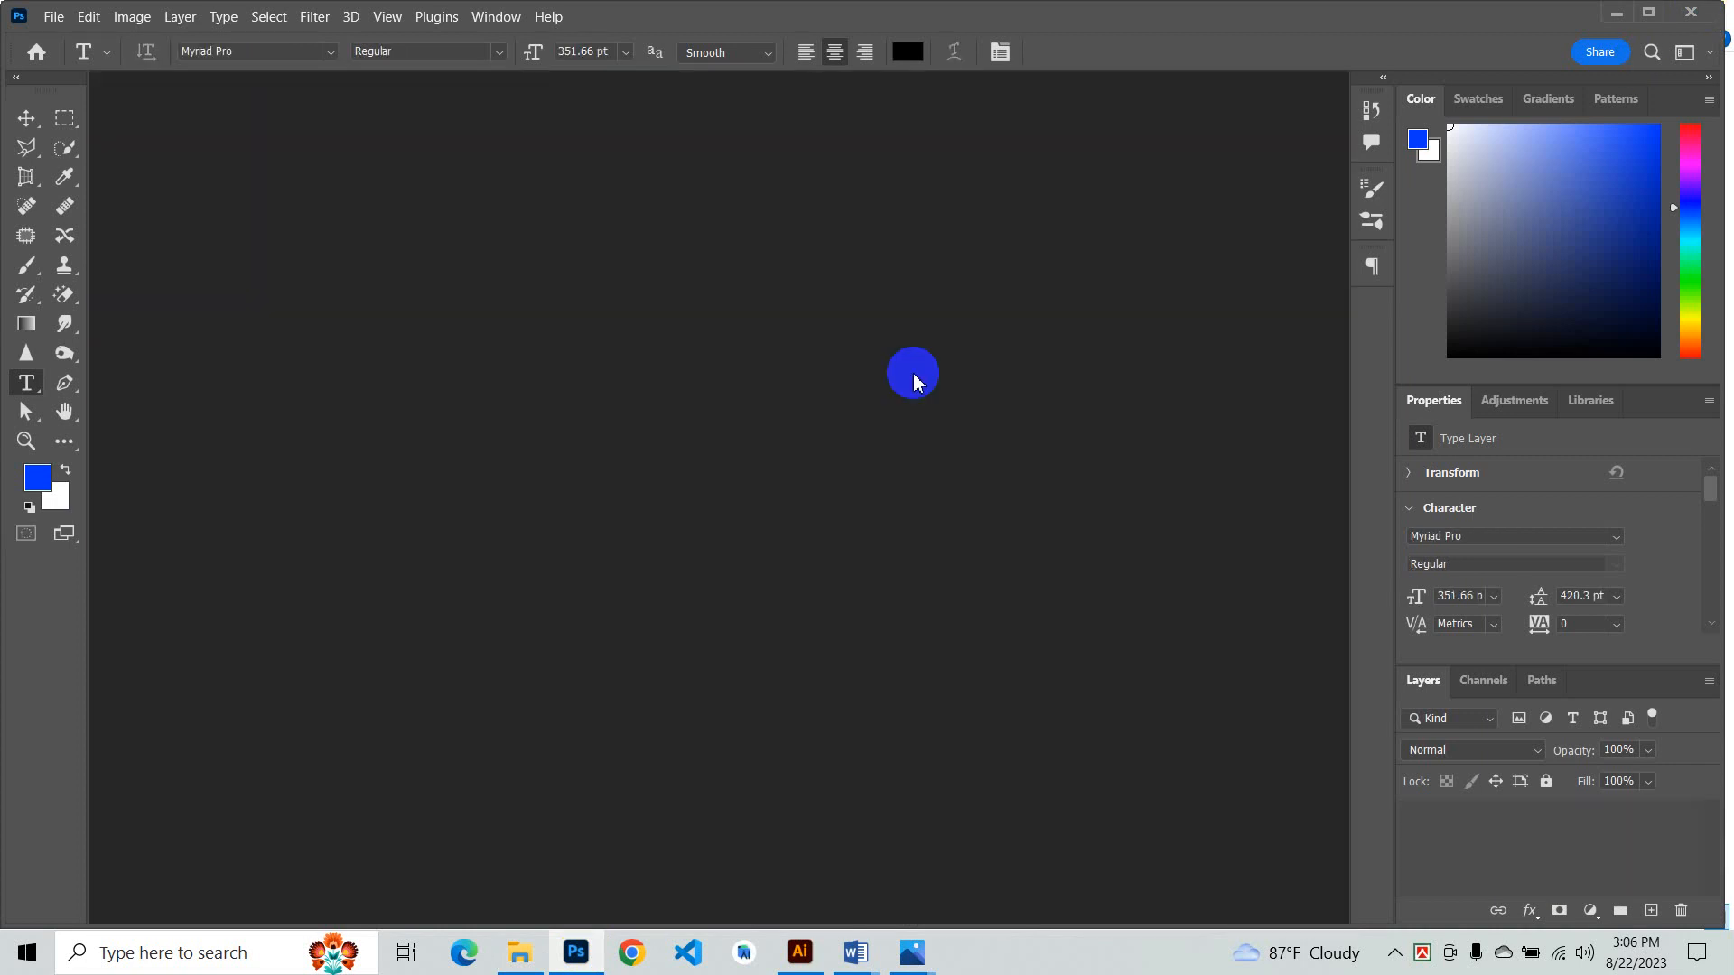
{"action": "left_click", "coordinate": [1730, 6]}
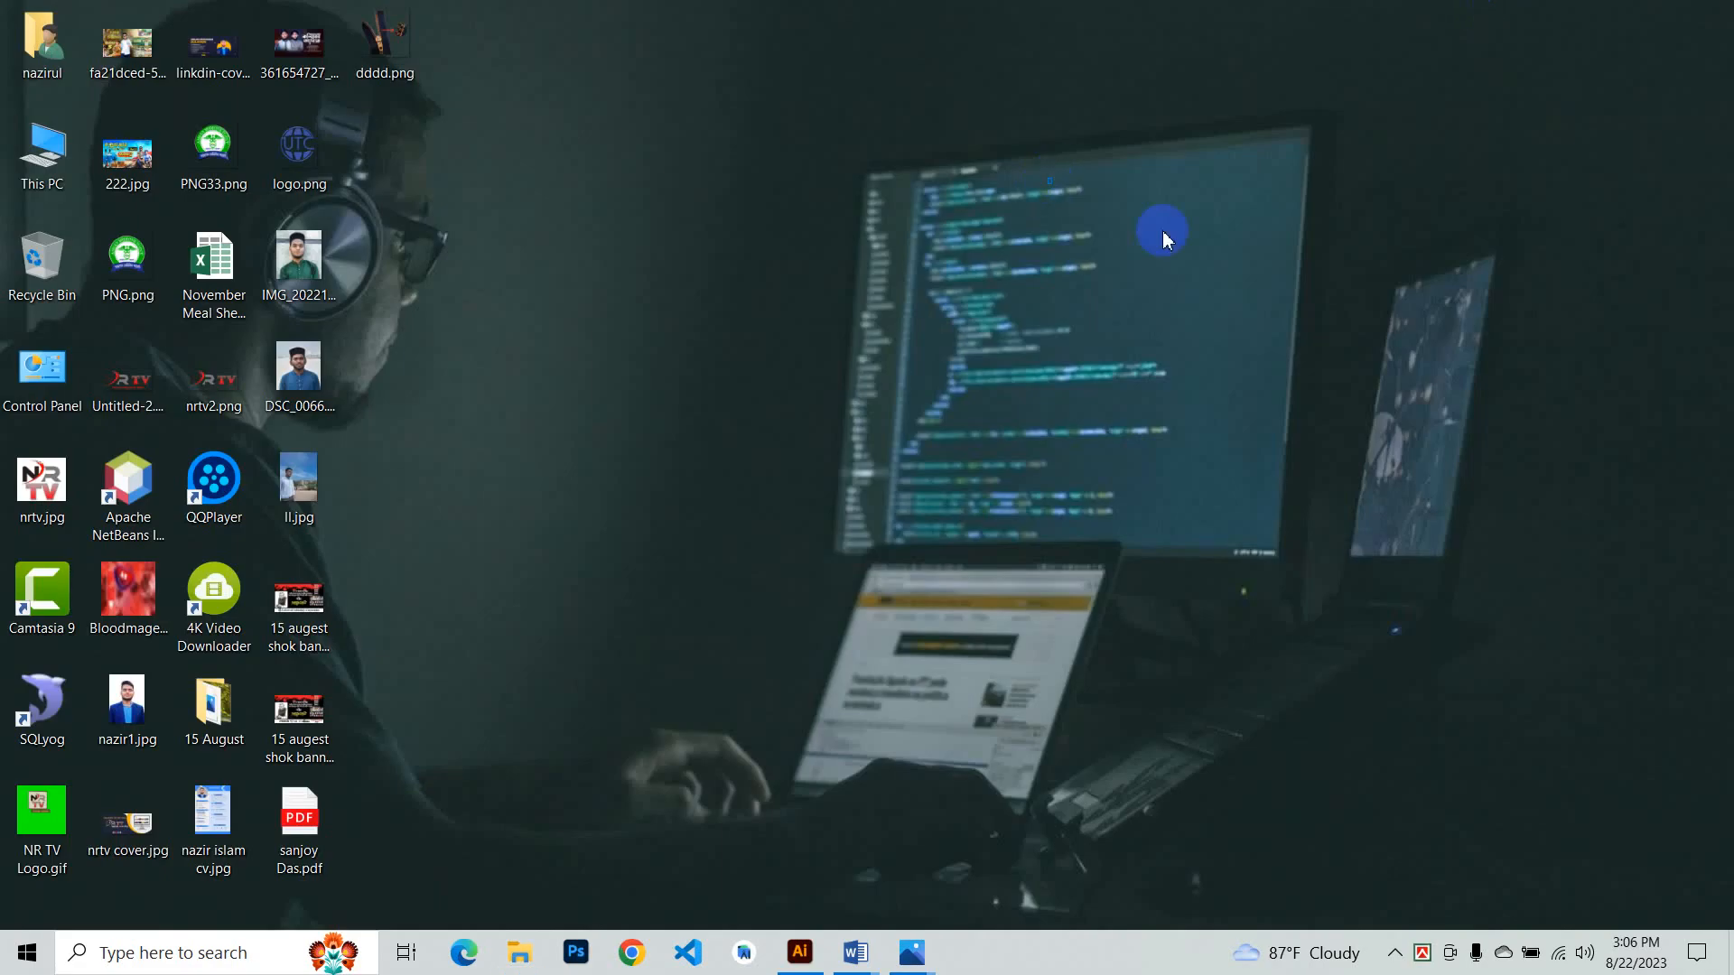
{"action": "right_click", "coordinate": [1053, 178]}
{"action": "left_click", "coordinate": [1194, 244]}
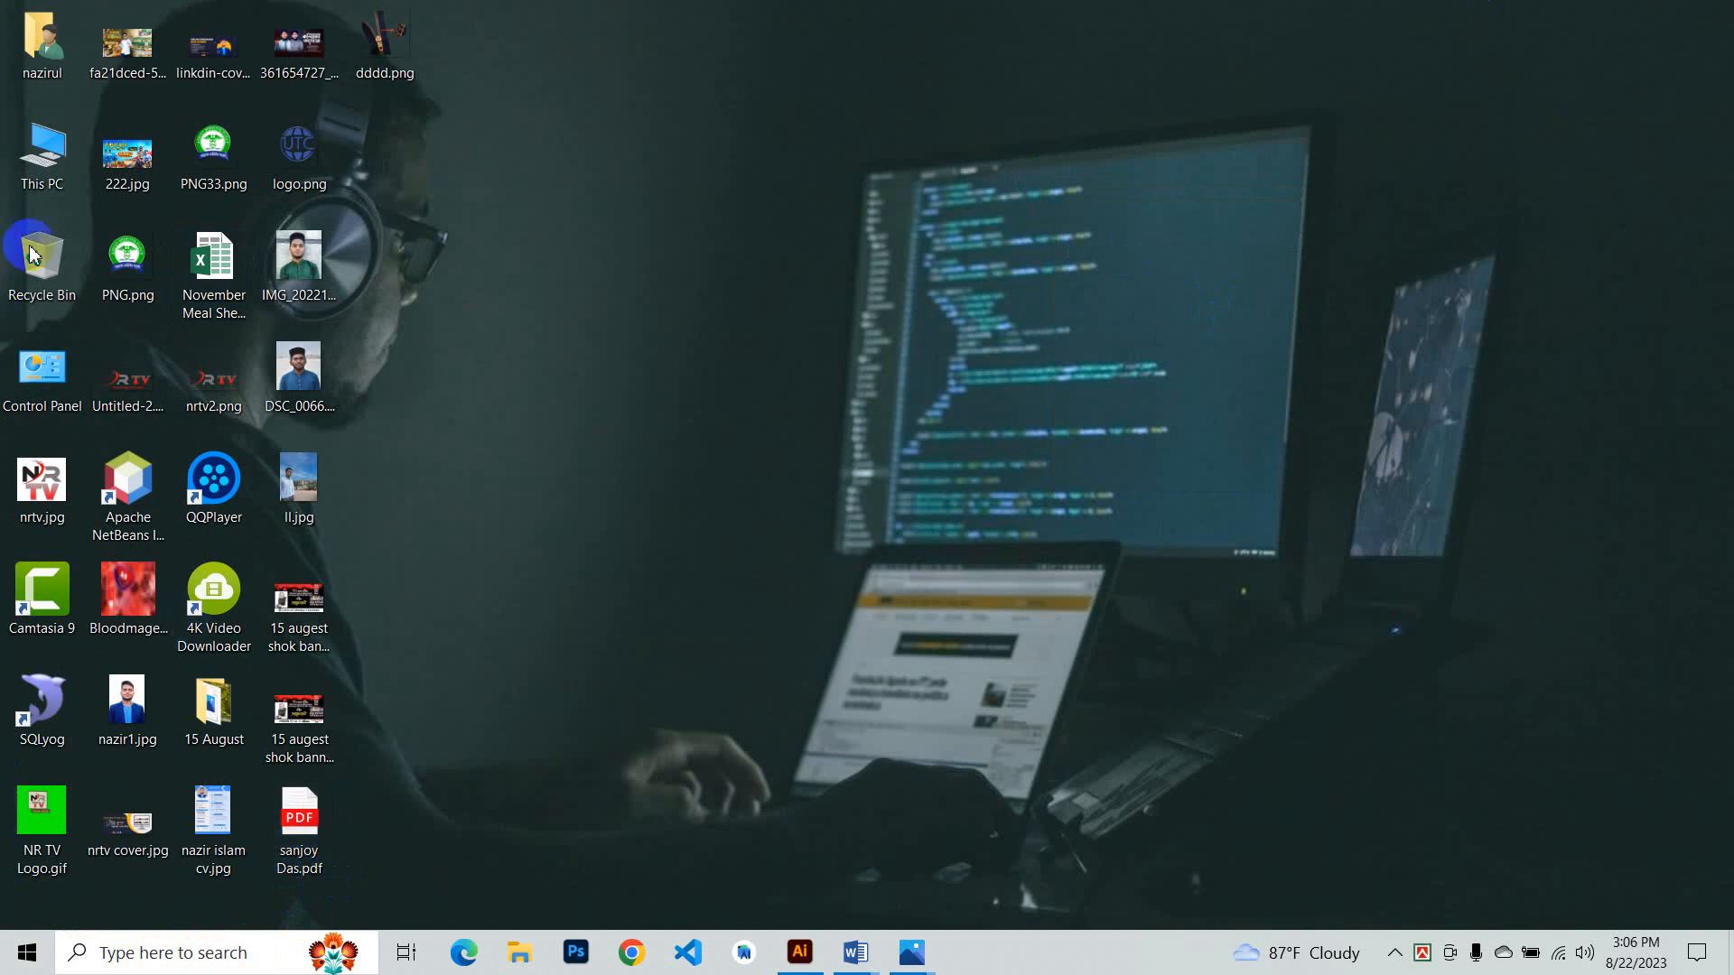
- Search the Start menu for Photoshop and launch Adobe Photoshop 2023
{"action": "left_click", "coordinate": [174, 950]}
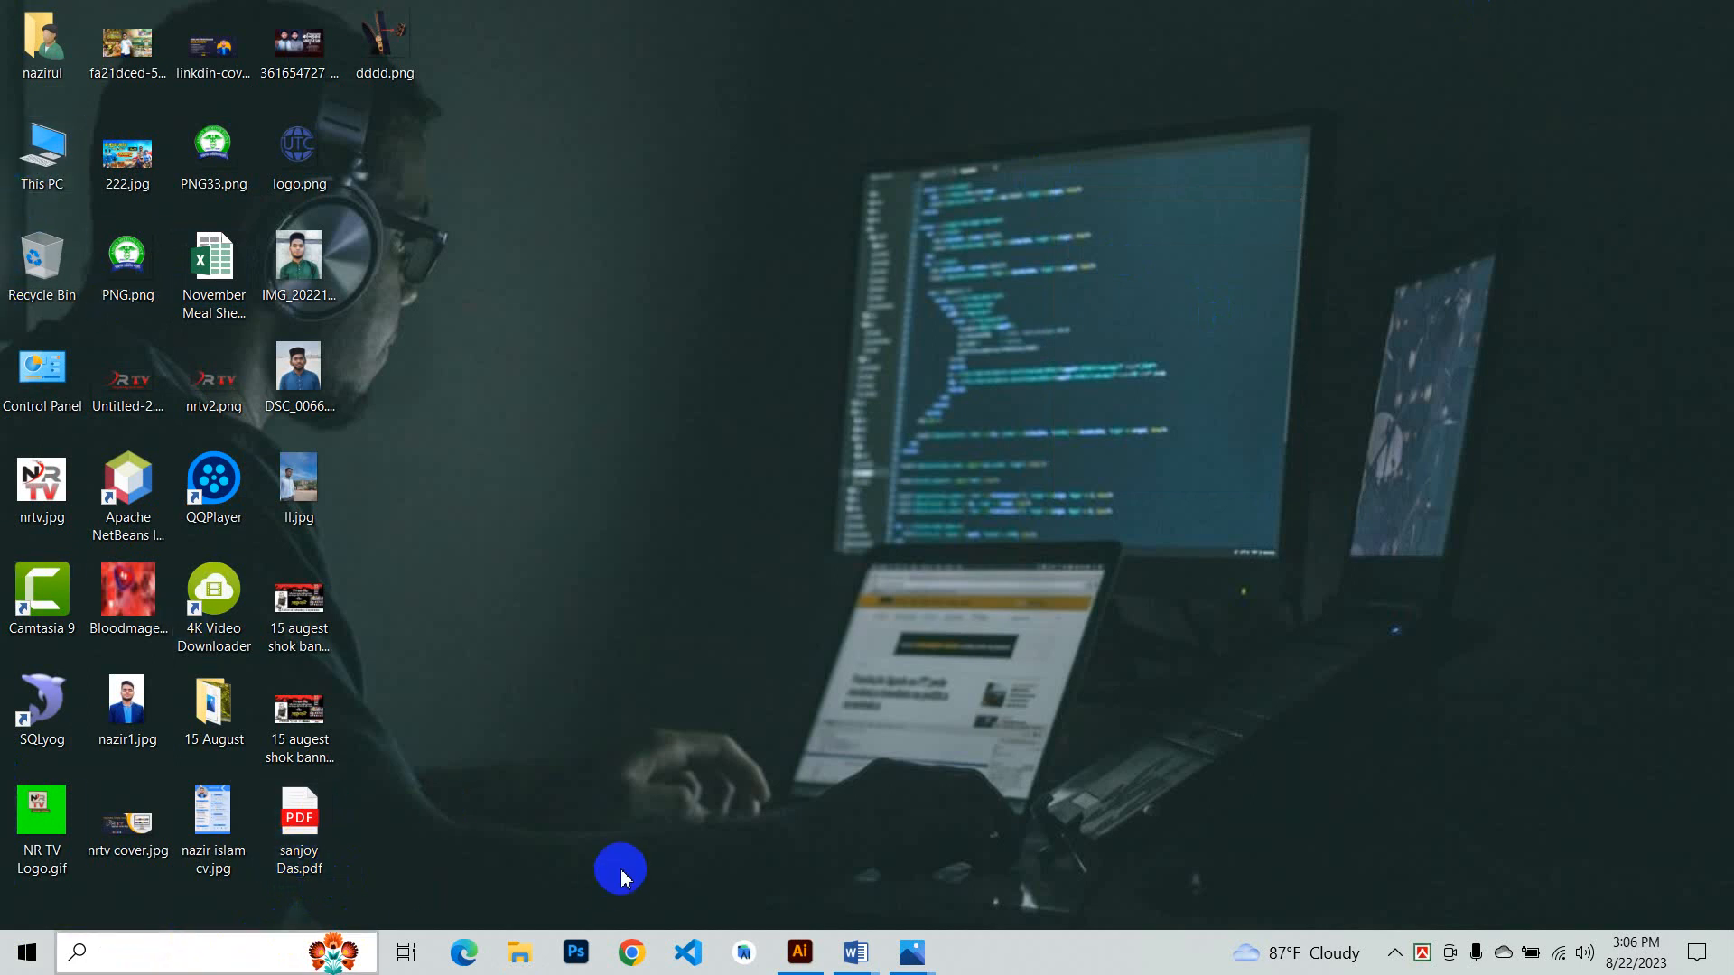
{"action": "type", "text": "ps"}
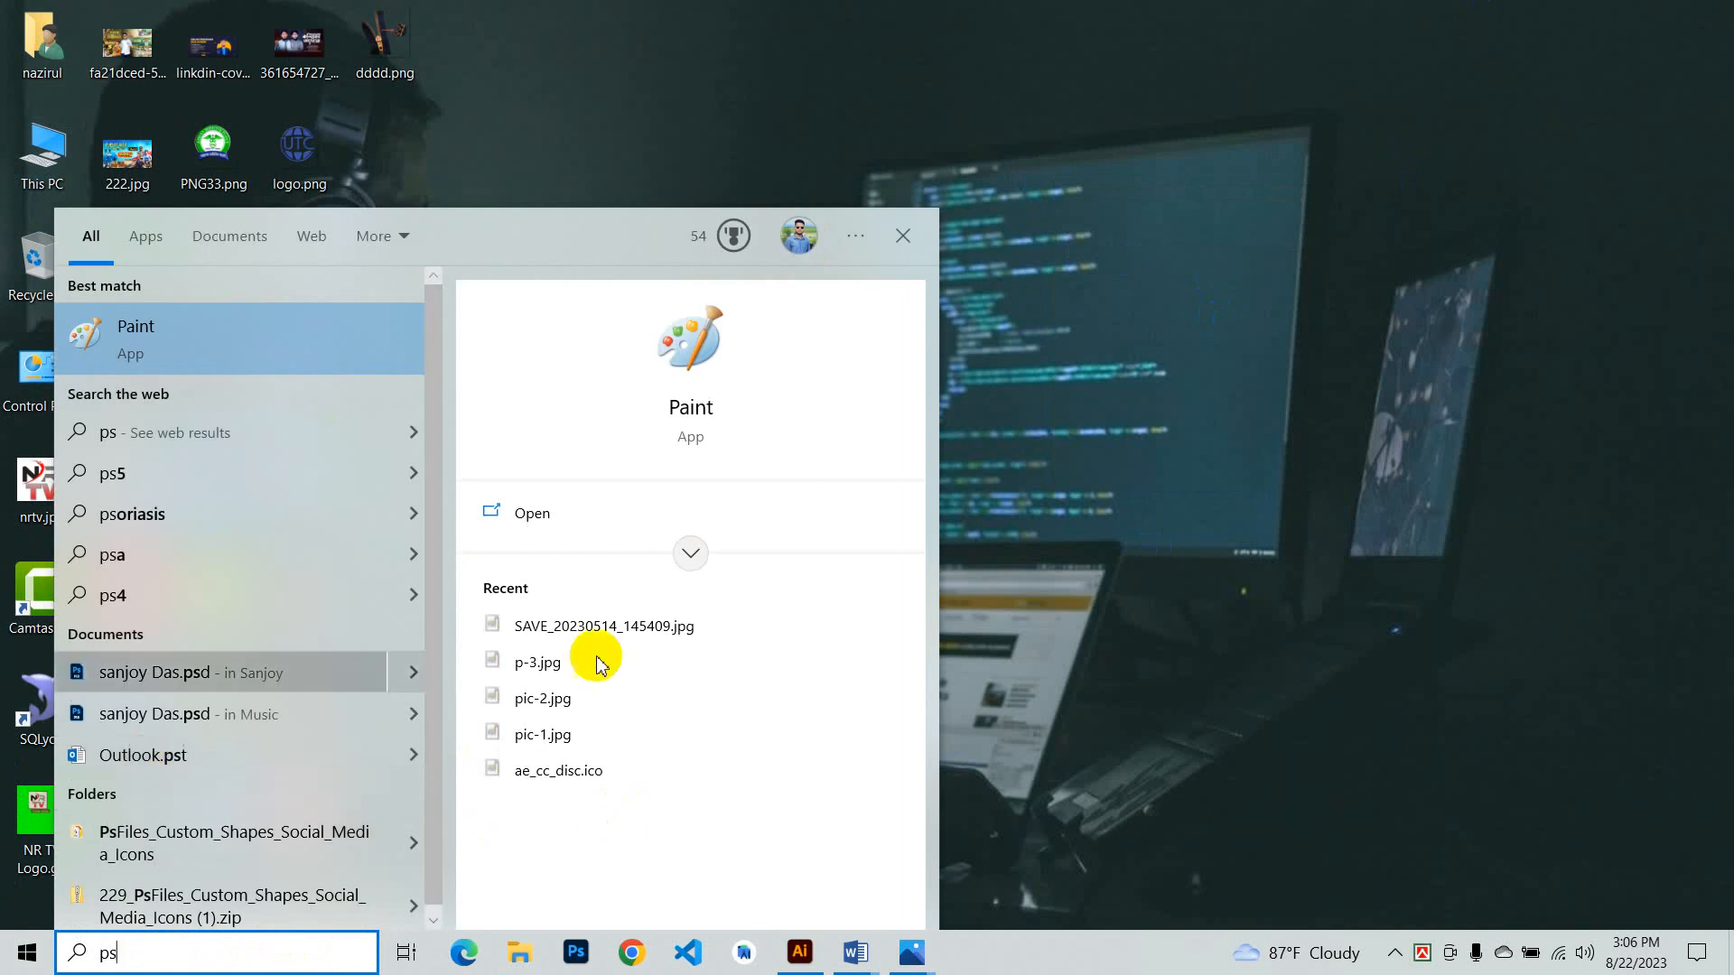
{"action": "key", "text": "BackSpace"}
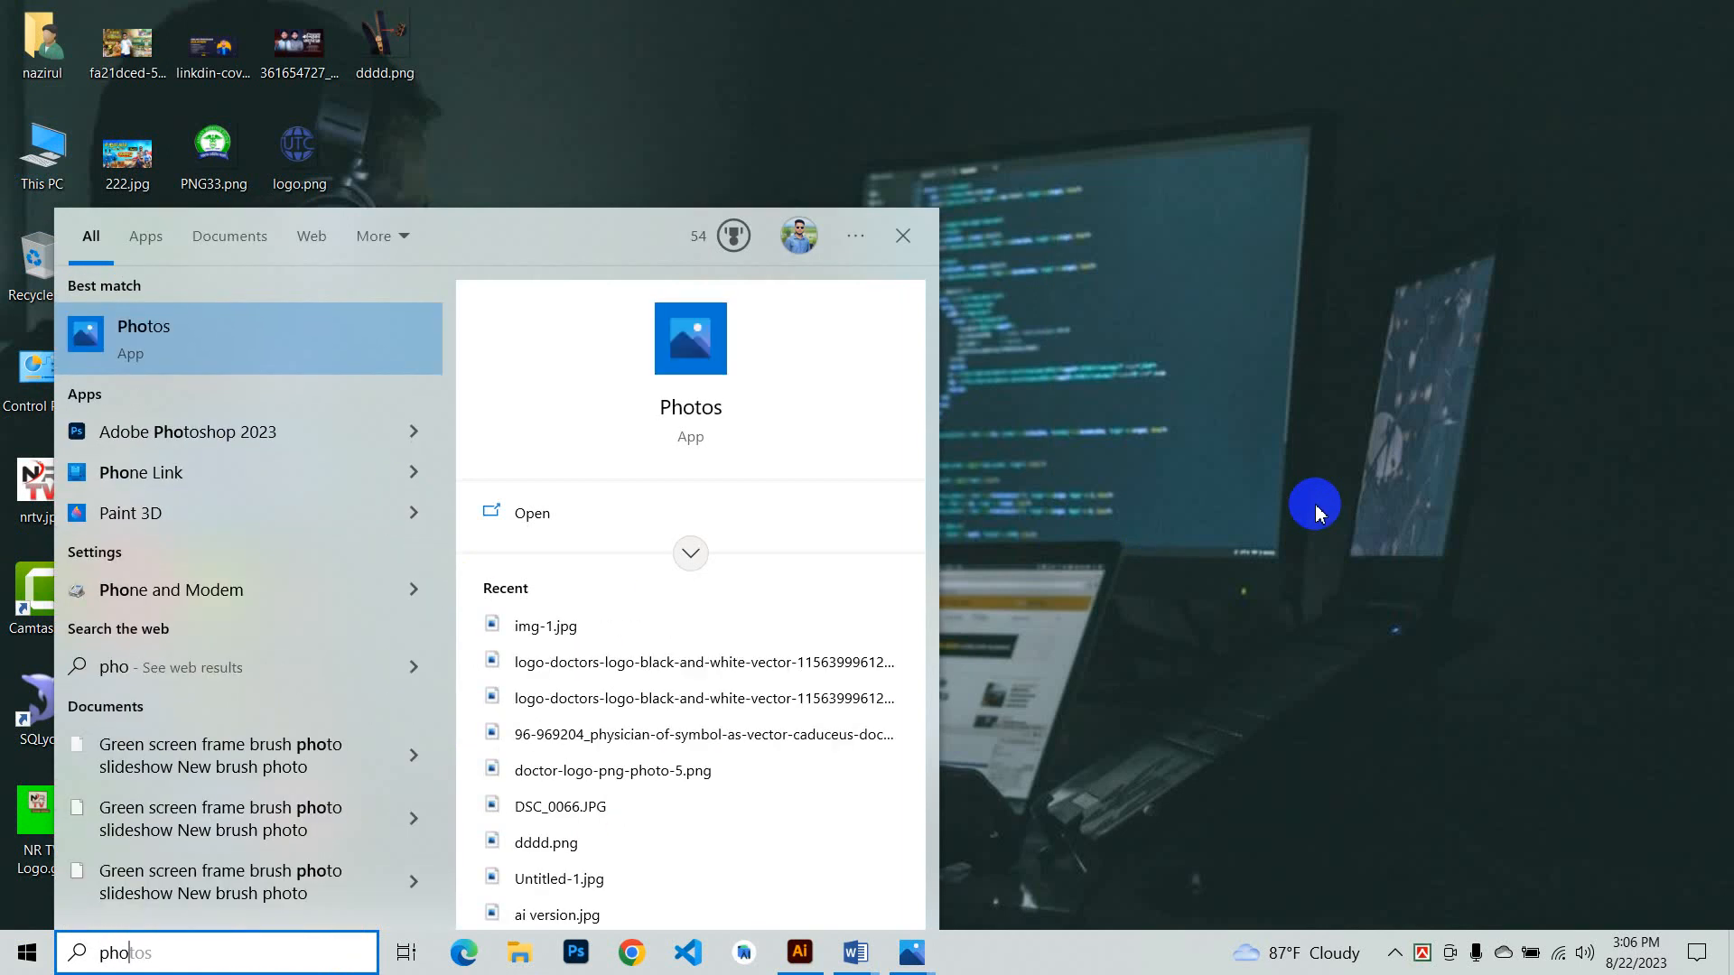
{"action": "type", "text": "hoto"}
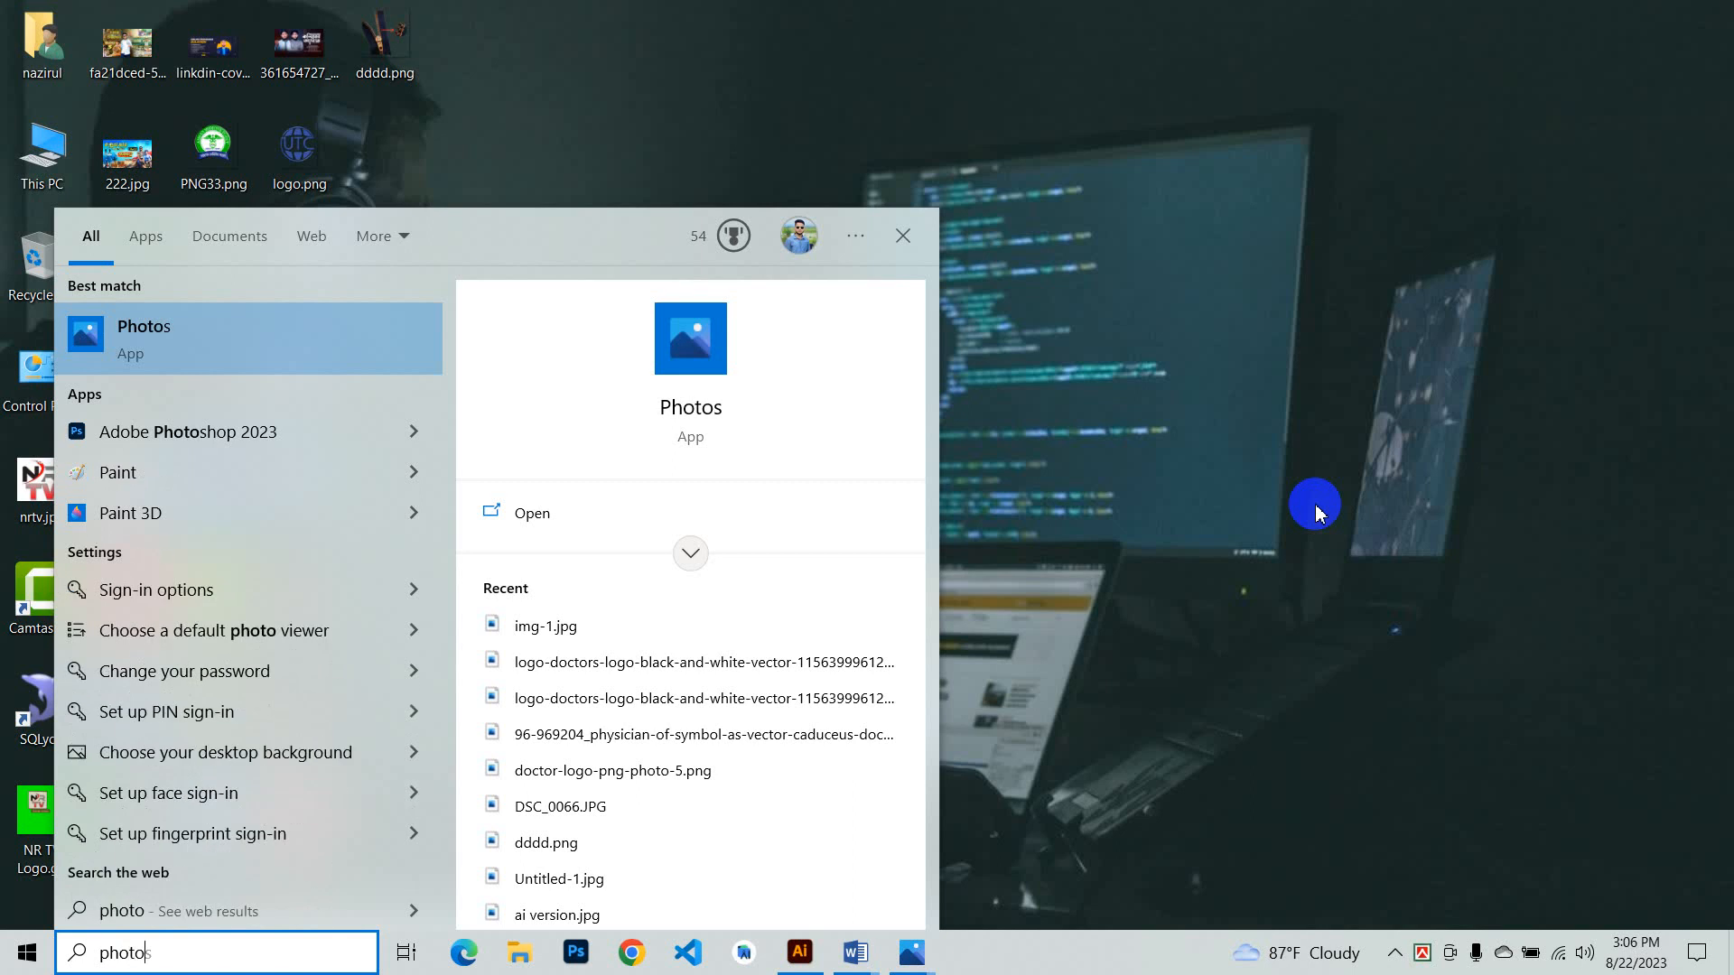
{"action": "left_click", "coordinate": [232, 440]}
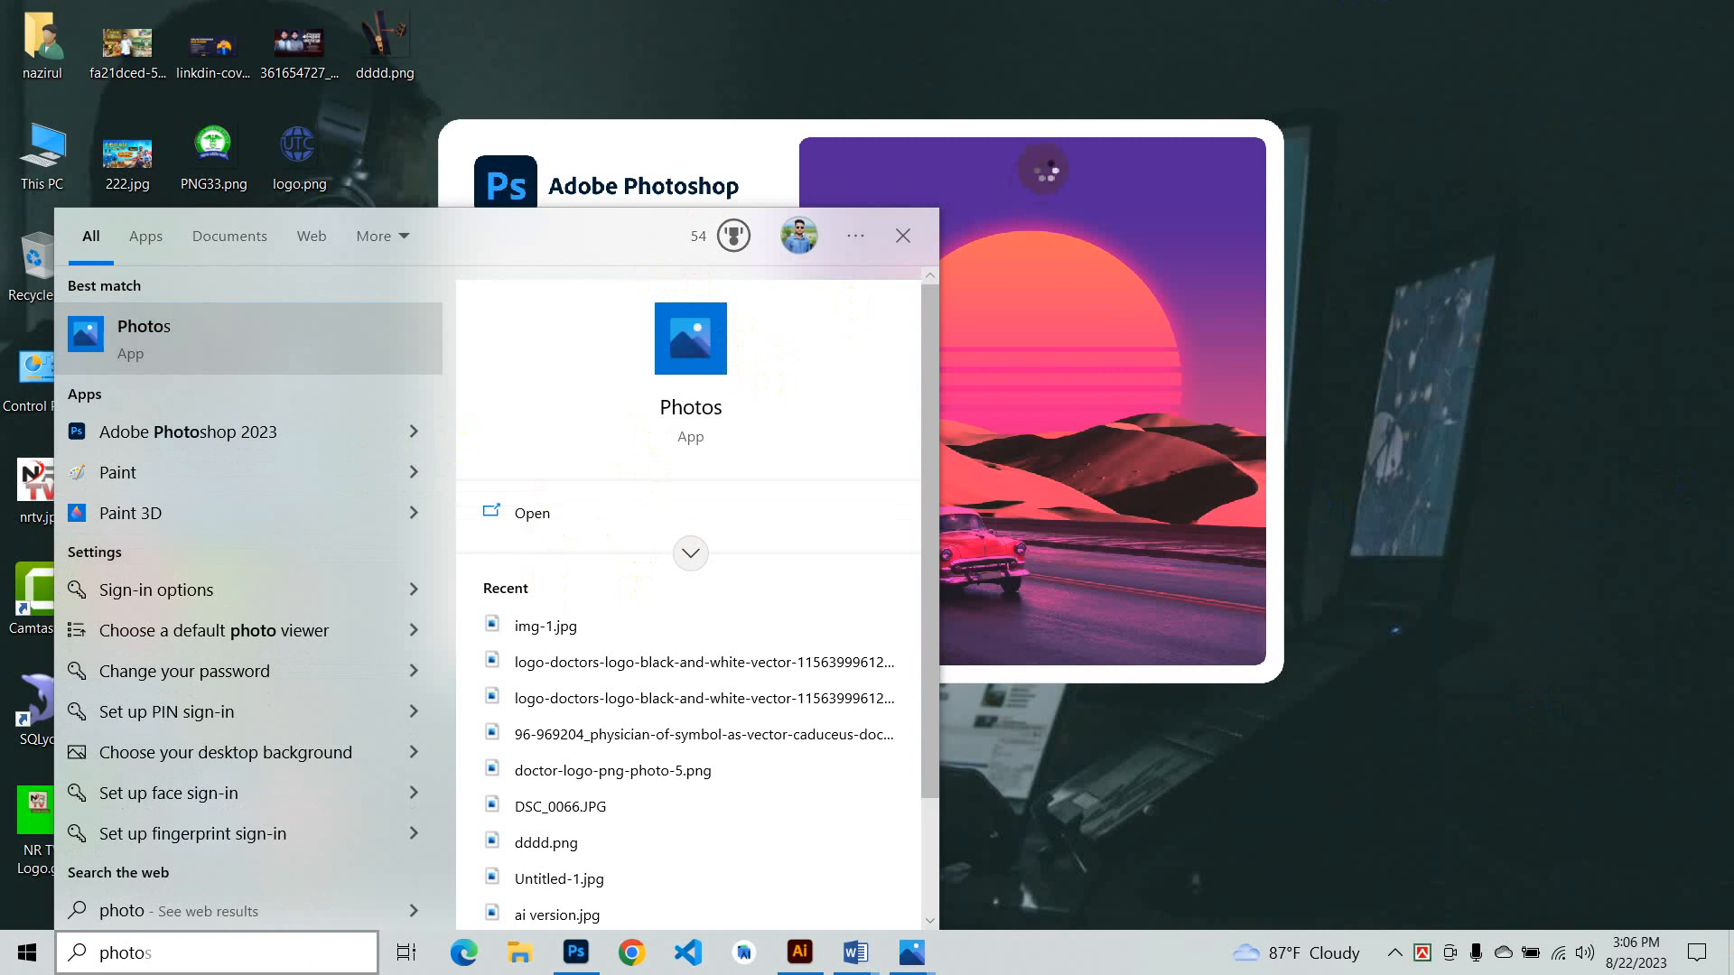
{"action": "left_click", "coordinate": [232, 433]}
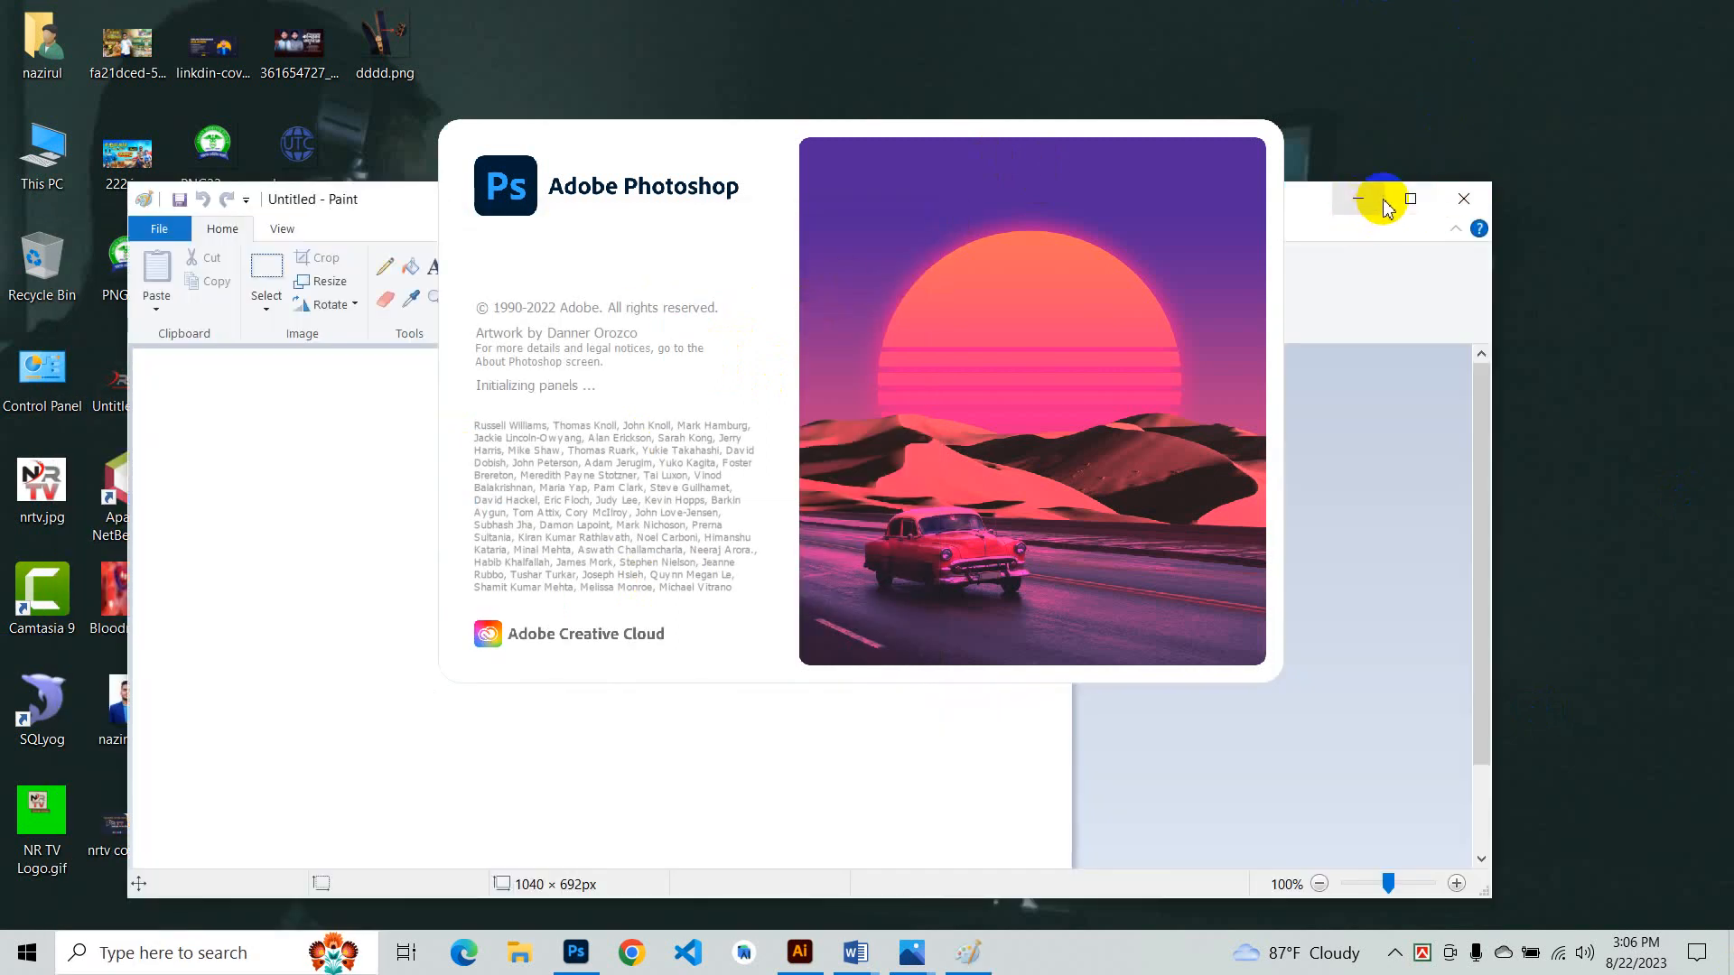
{"action": "left_click", "coordinate": [1359, 199]}
{"action": "right_click", "coordinate": [1473, 36]}
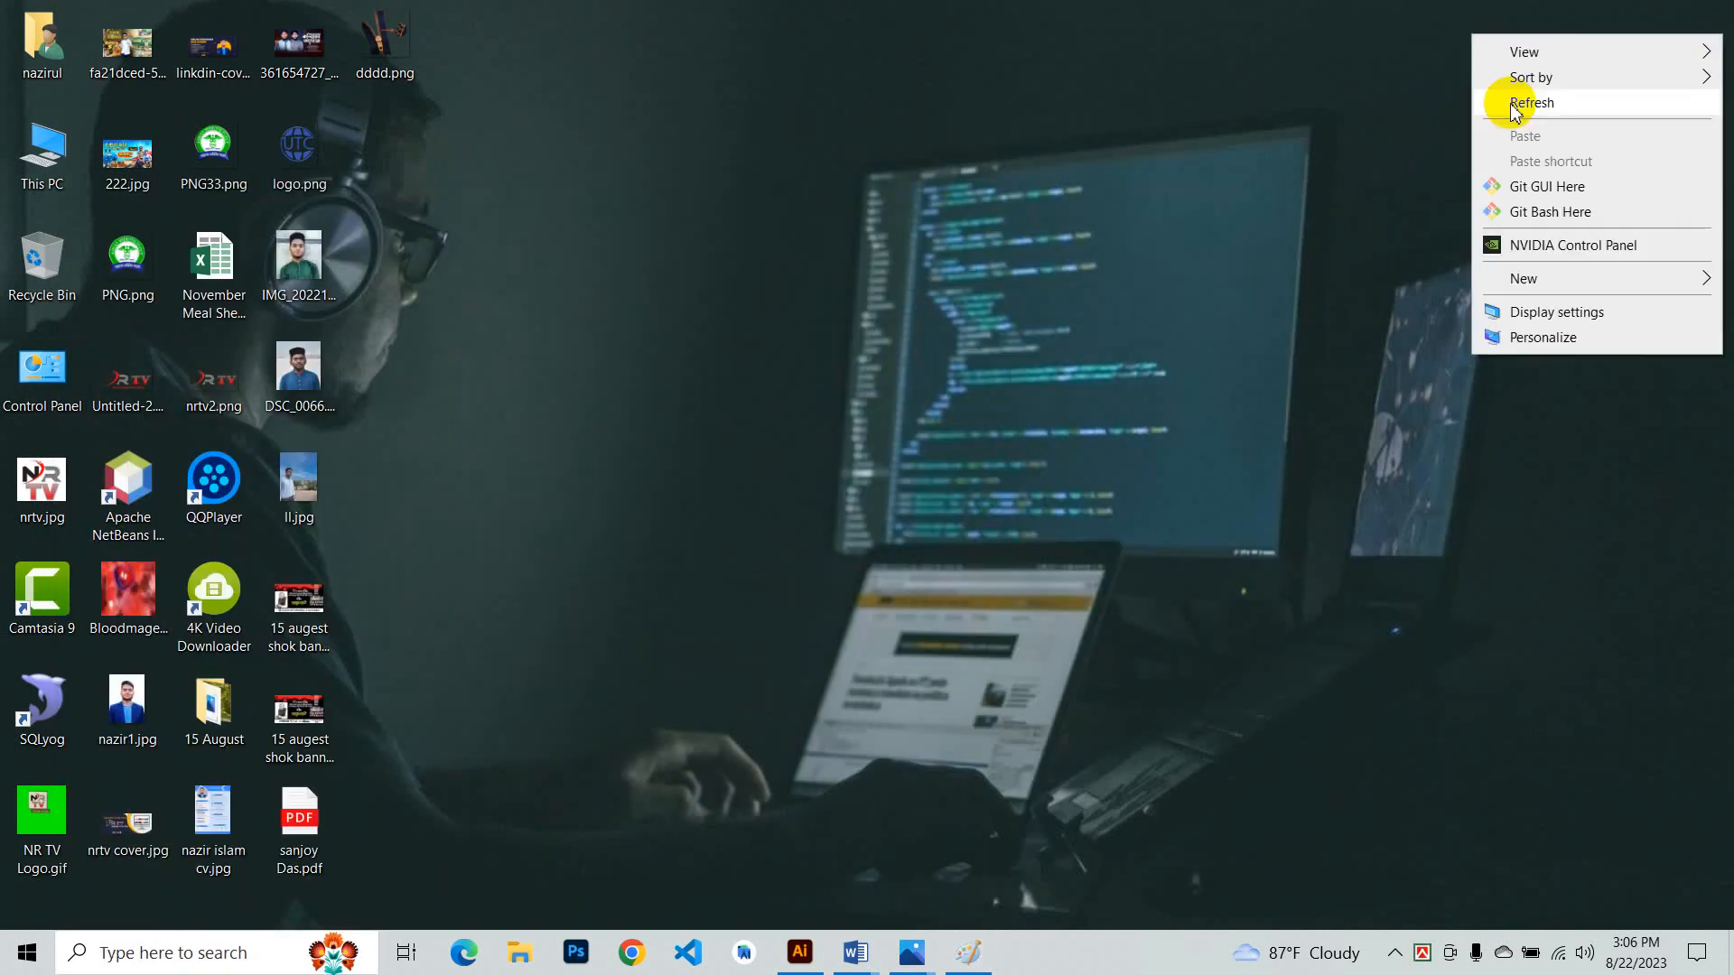
{"action": "left_click", "coordinate": [1516, 105]}
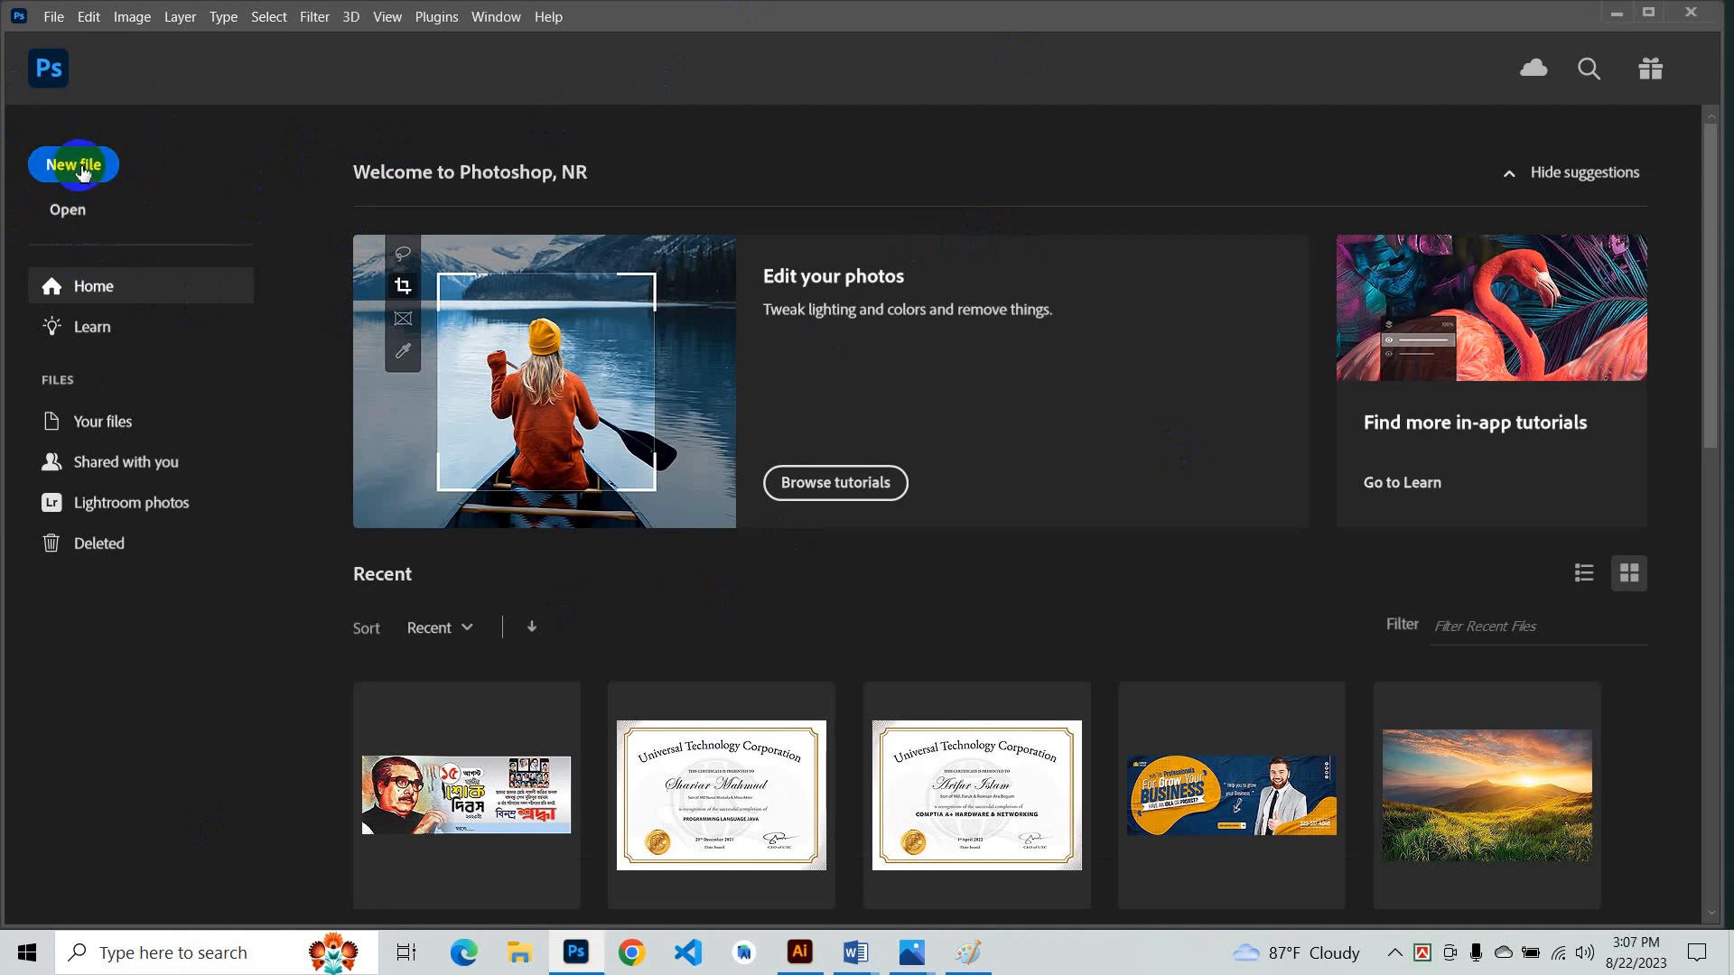
{"action": "left_click", "coordinate": [87, 170]}
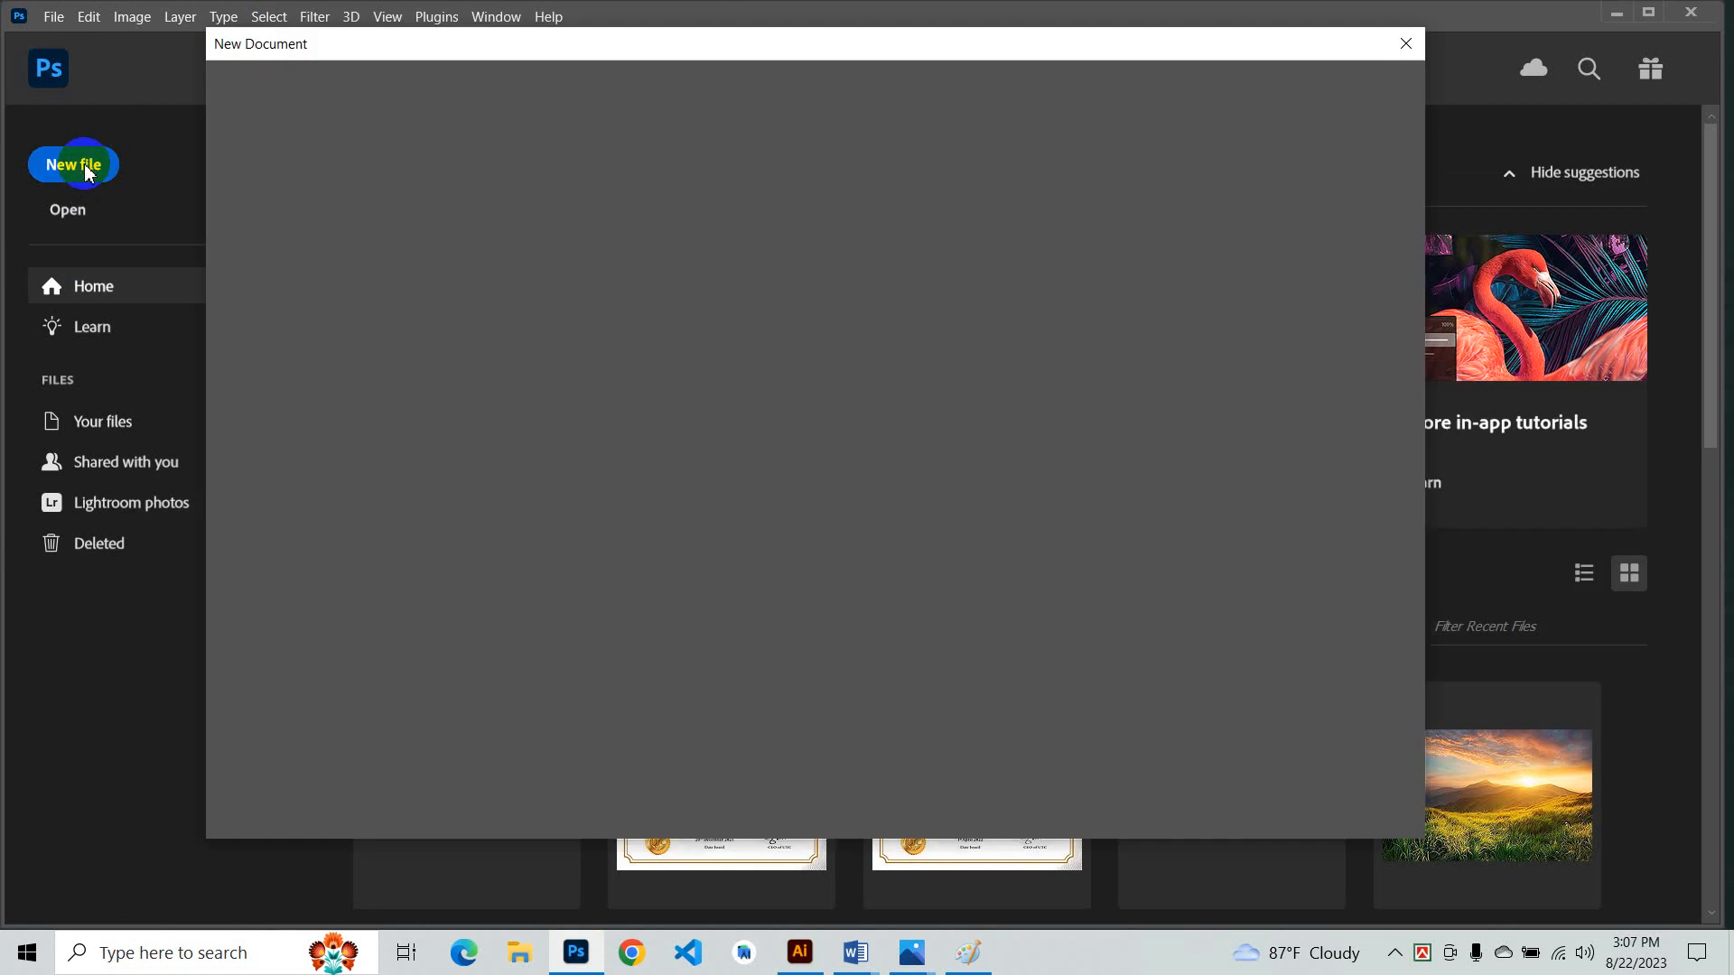
{"action": "left_click", "coordinate": [1395, 953]}
{"action": "left_click", "coordinate": [573, 955]}
{"action": "left_click", "coordinate": [571, 954]}
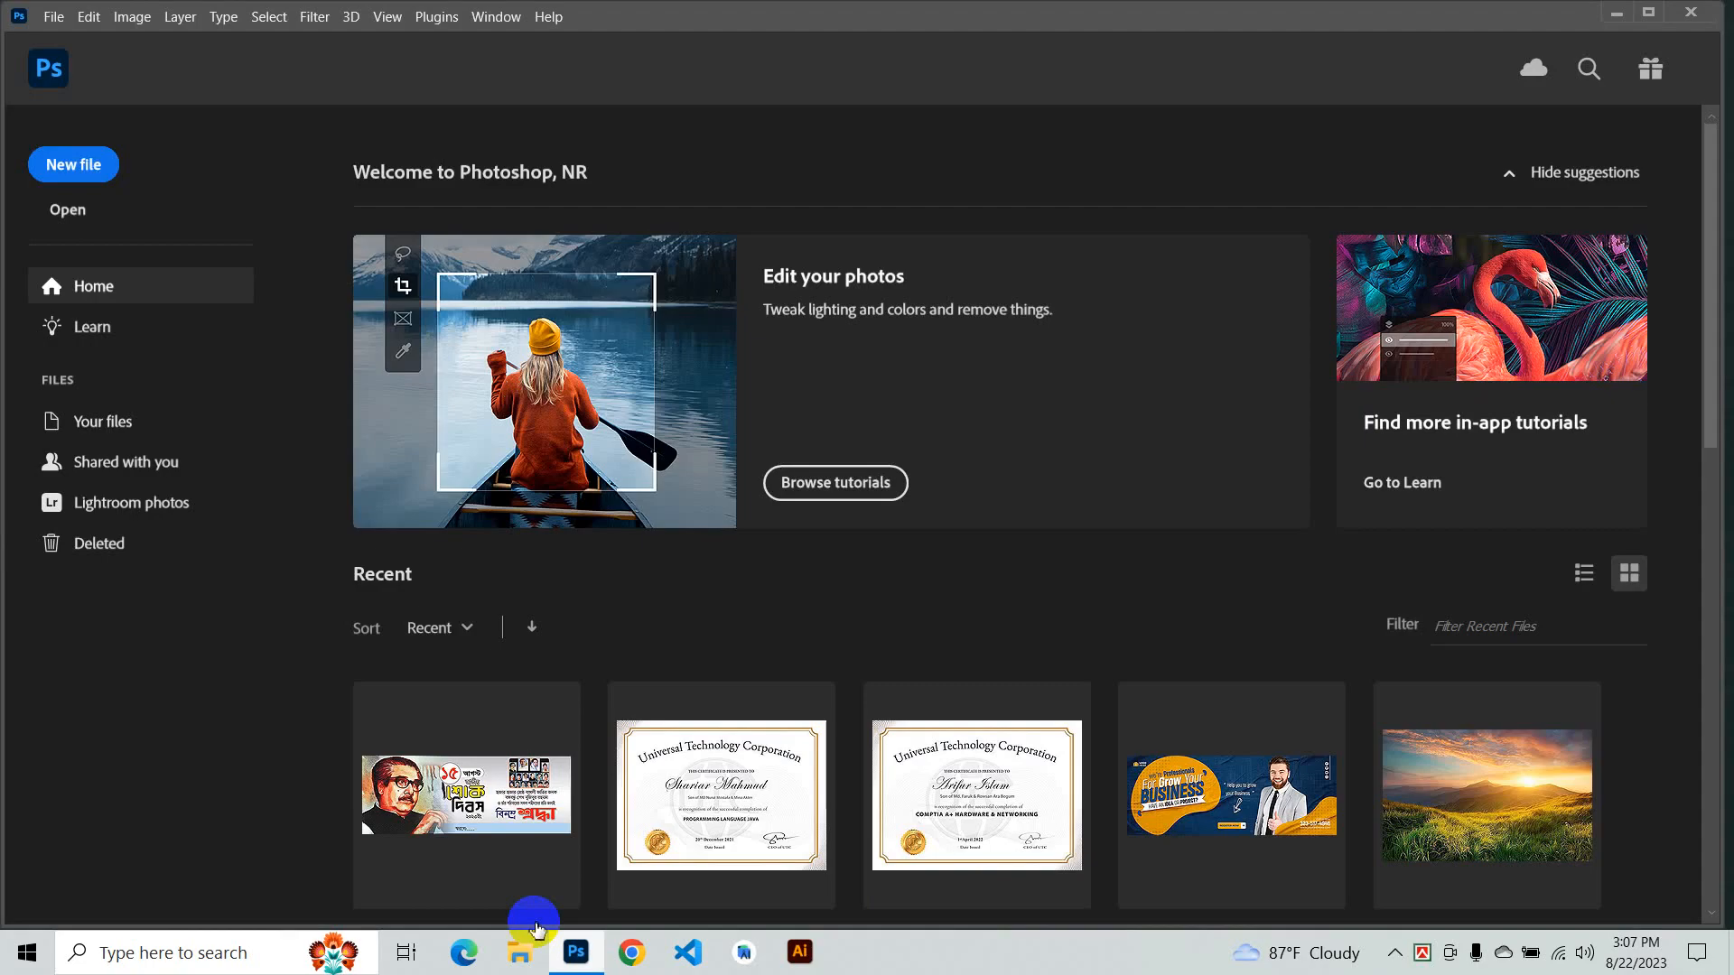
- Open the New Document dialog and browse the presets in the Recent and Saved categories
{"action": "left_click", "coordinate": [76, 186]}
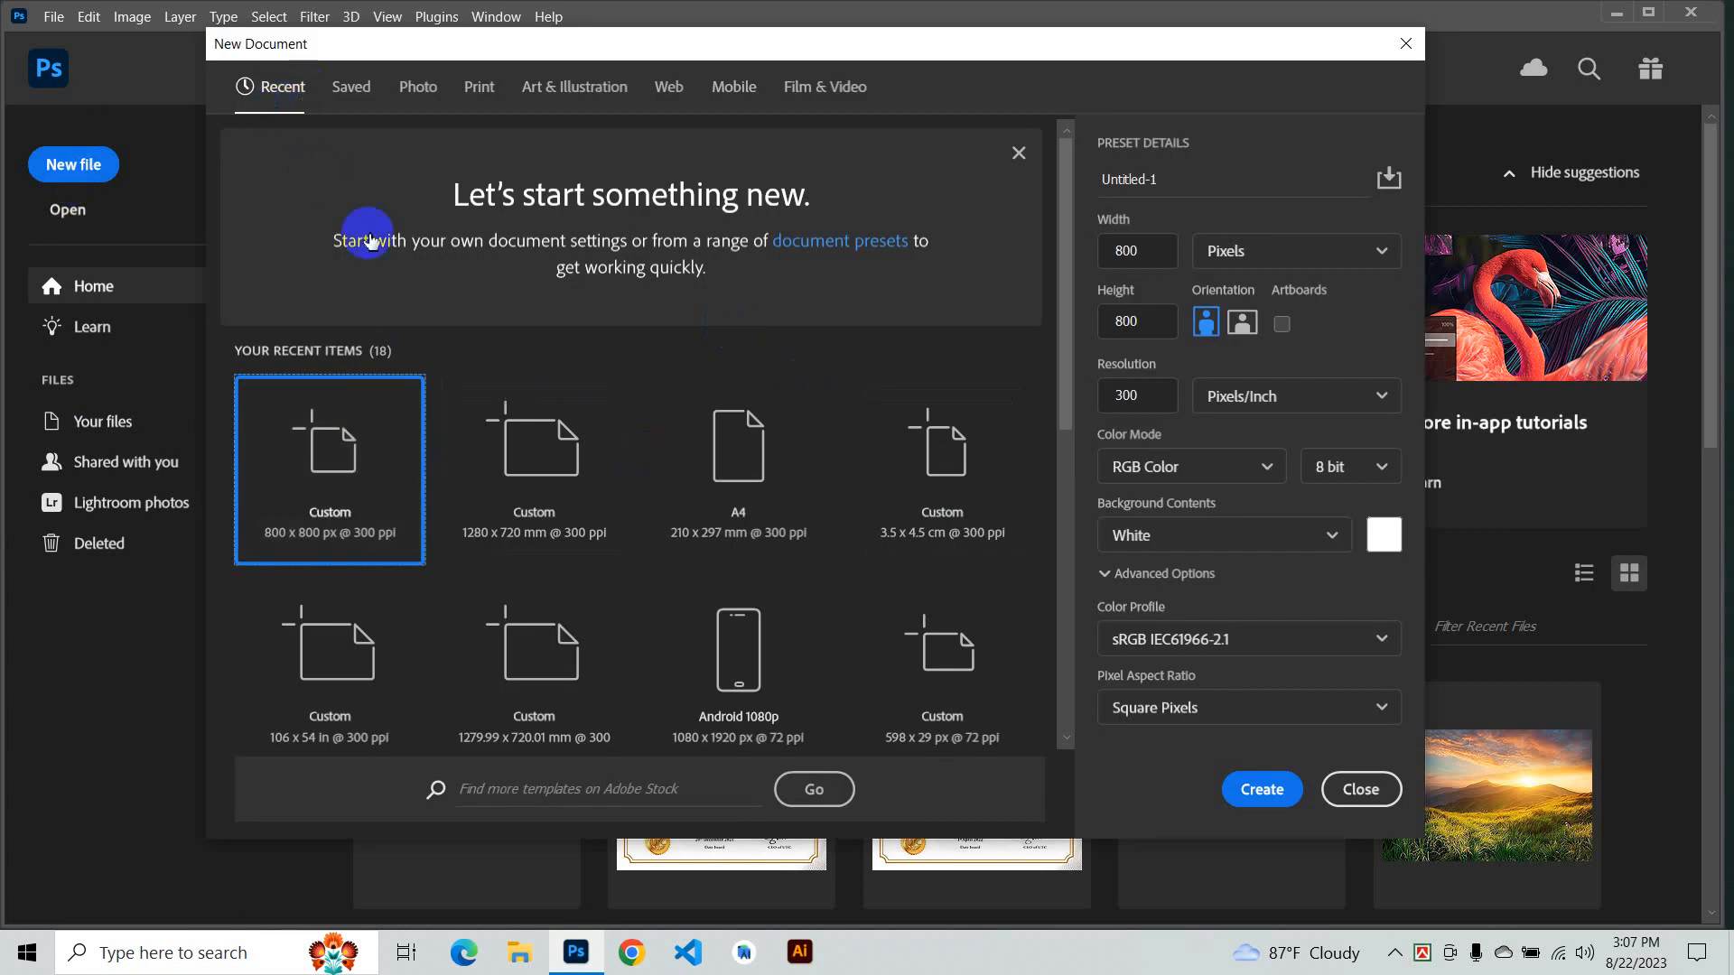
{"action": "scroll", "coordinate": [686, 551], "scroll_direction": "down", "scroll_amount": 3}
{"action": "scroll", "coordinate": [731, 587], "scroll_direction": "down", "scroll_amount": 6}
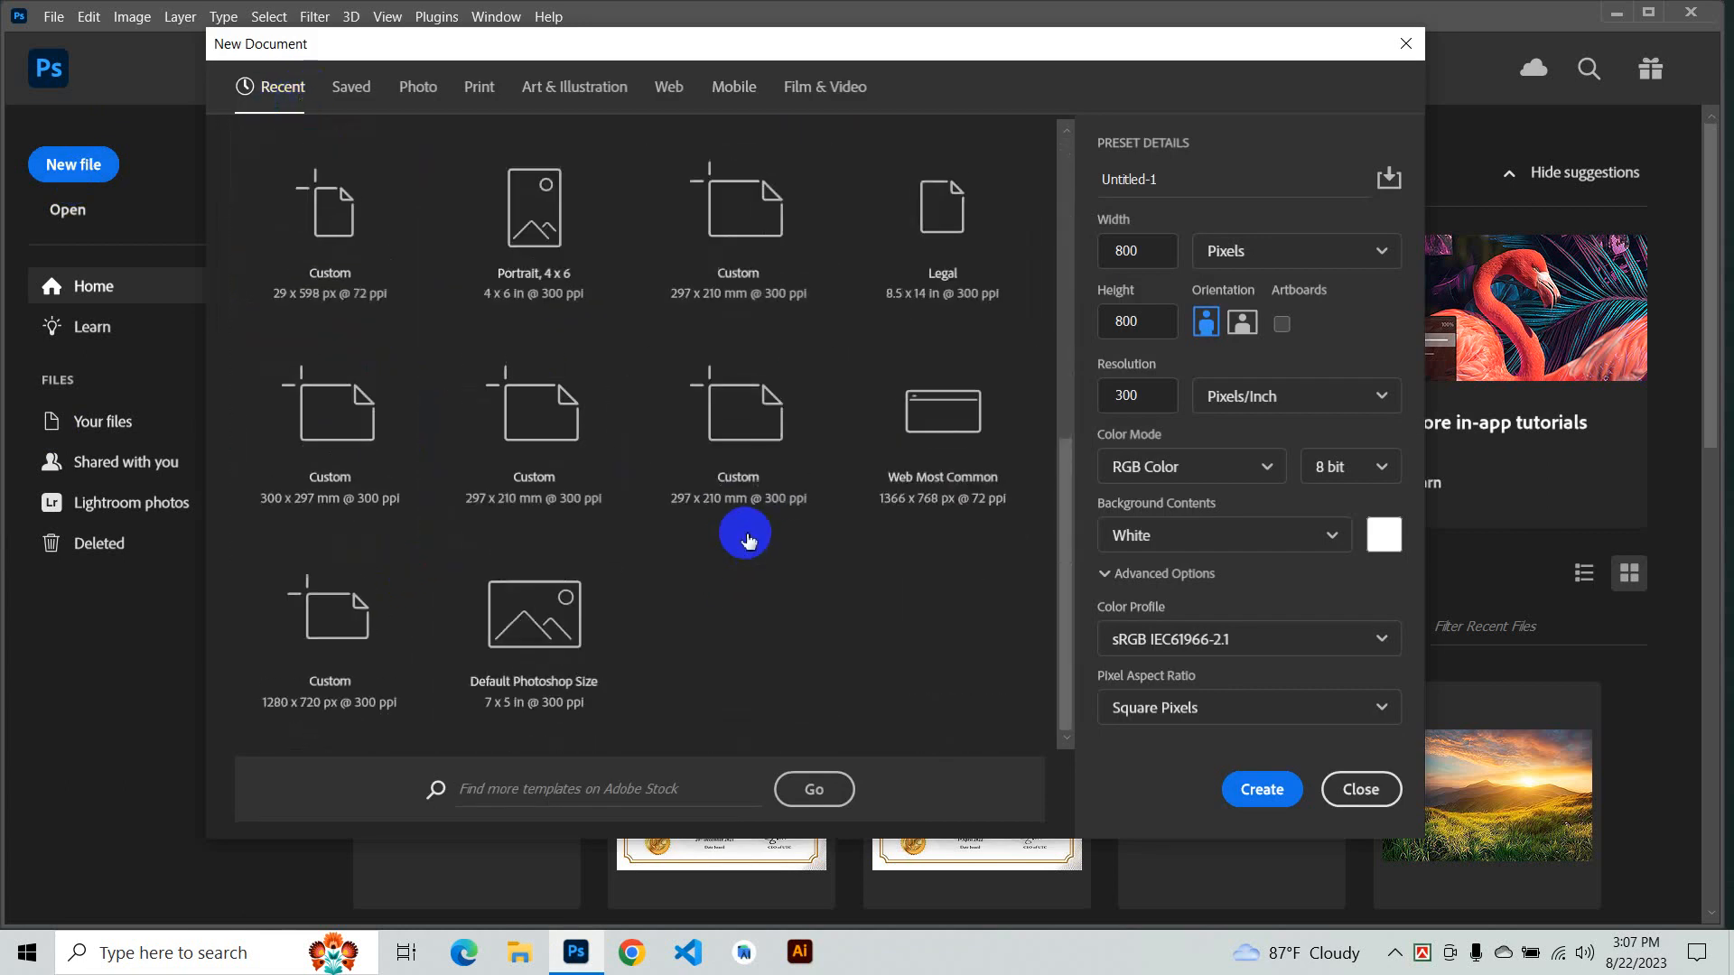
{"action": "scroll", "coordinate": [704, 469], "scroll_direction": "up", "scroll_amount": 9}
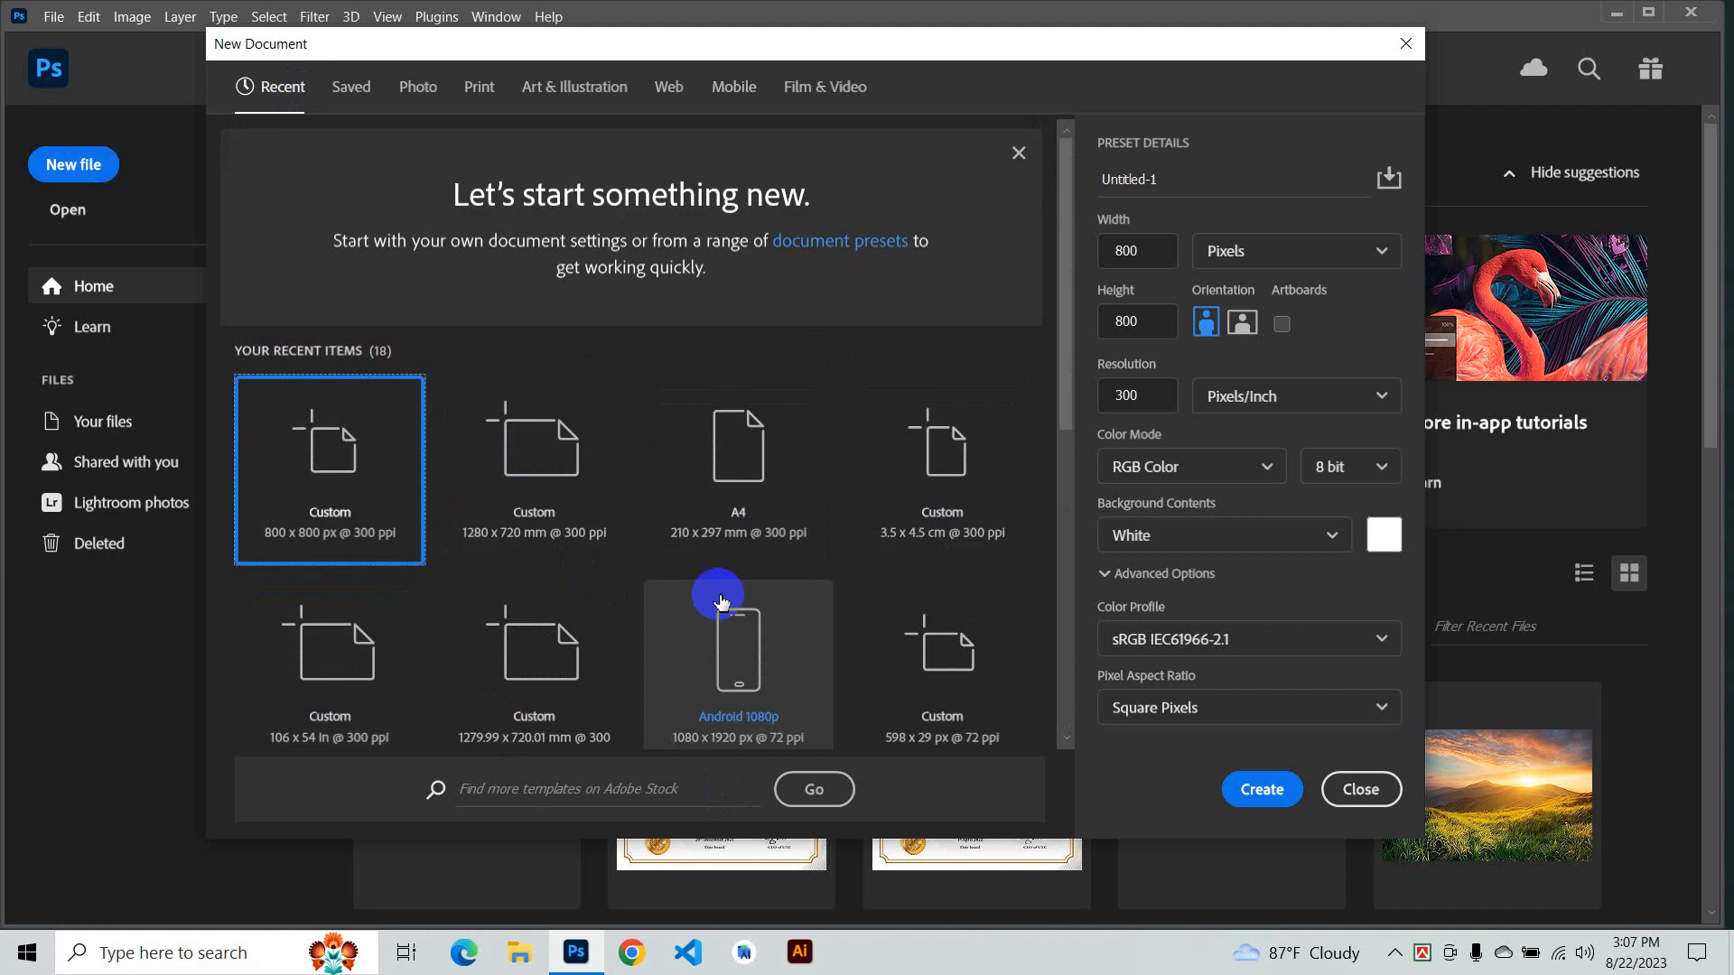
{"action": "scroll", "coordinate": [700, 577], "scroll_direction": "down", "scroll_amount": 2}
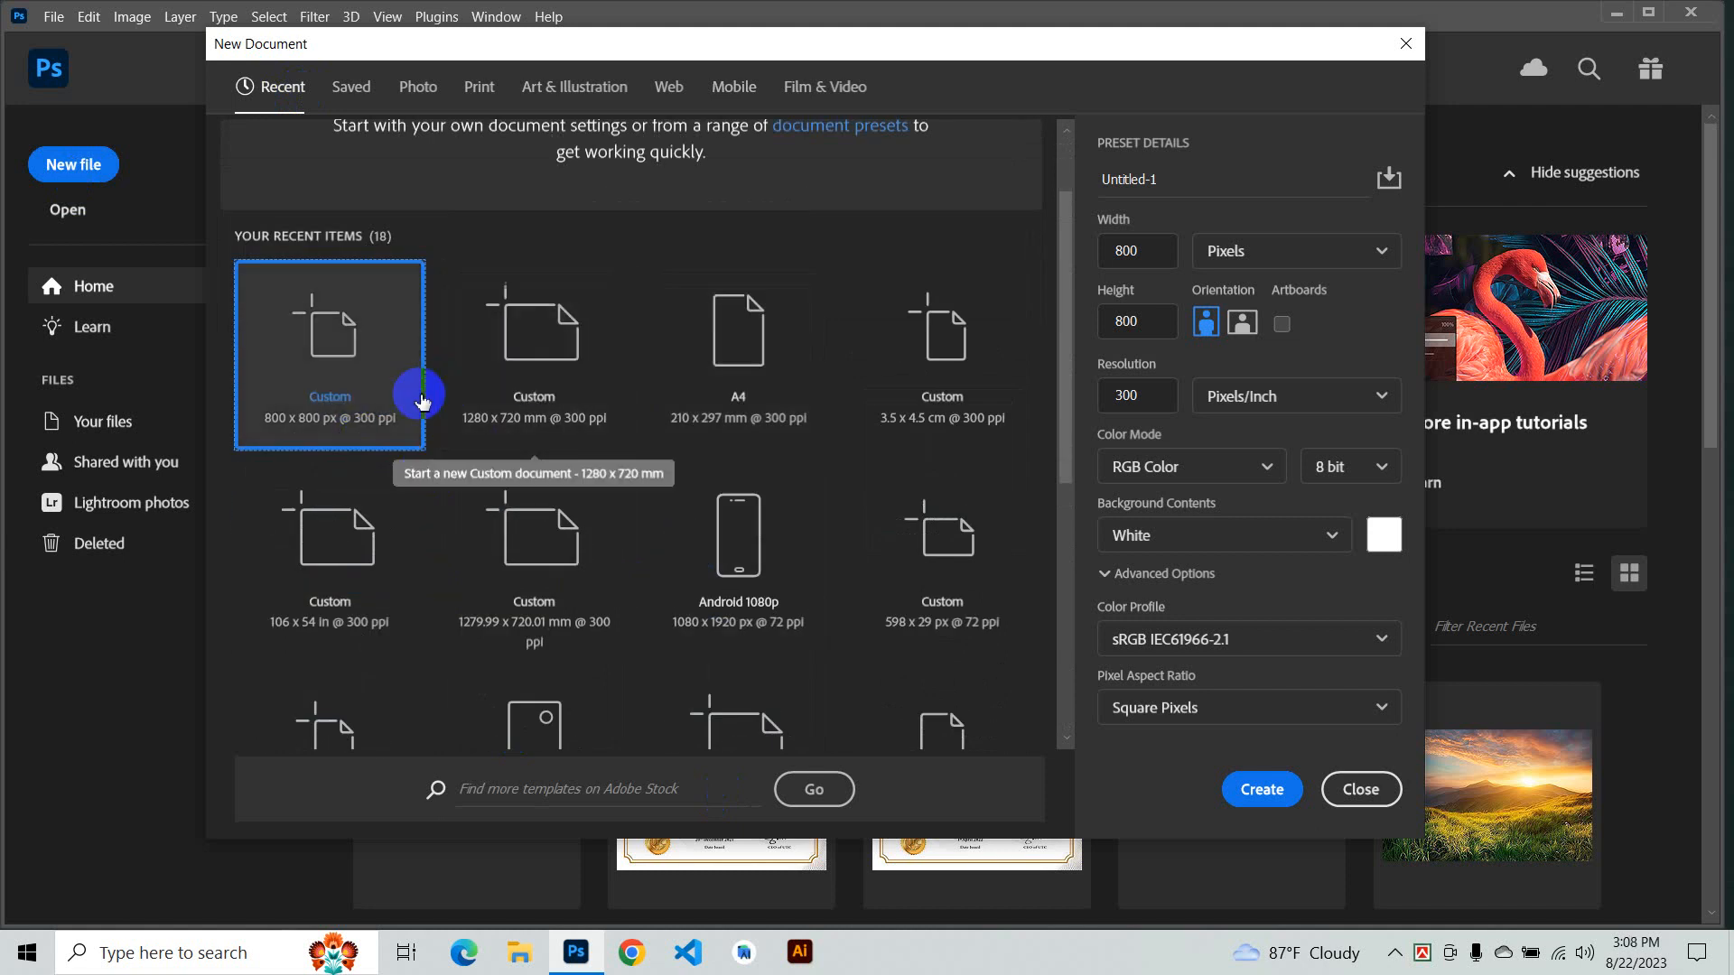
{"action": "left_click", "coordinate": [522, 366]}
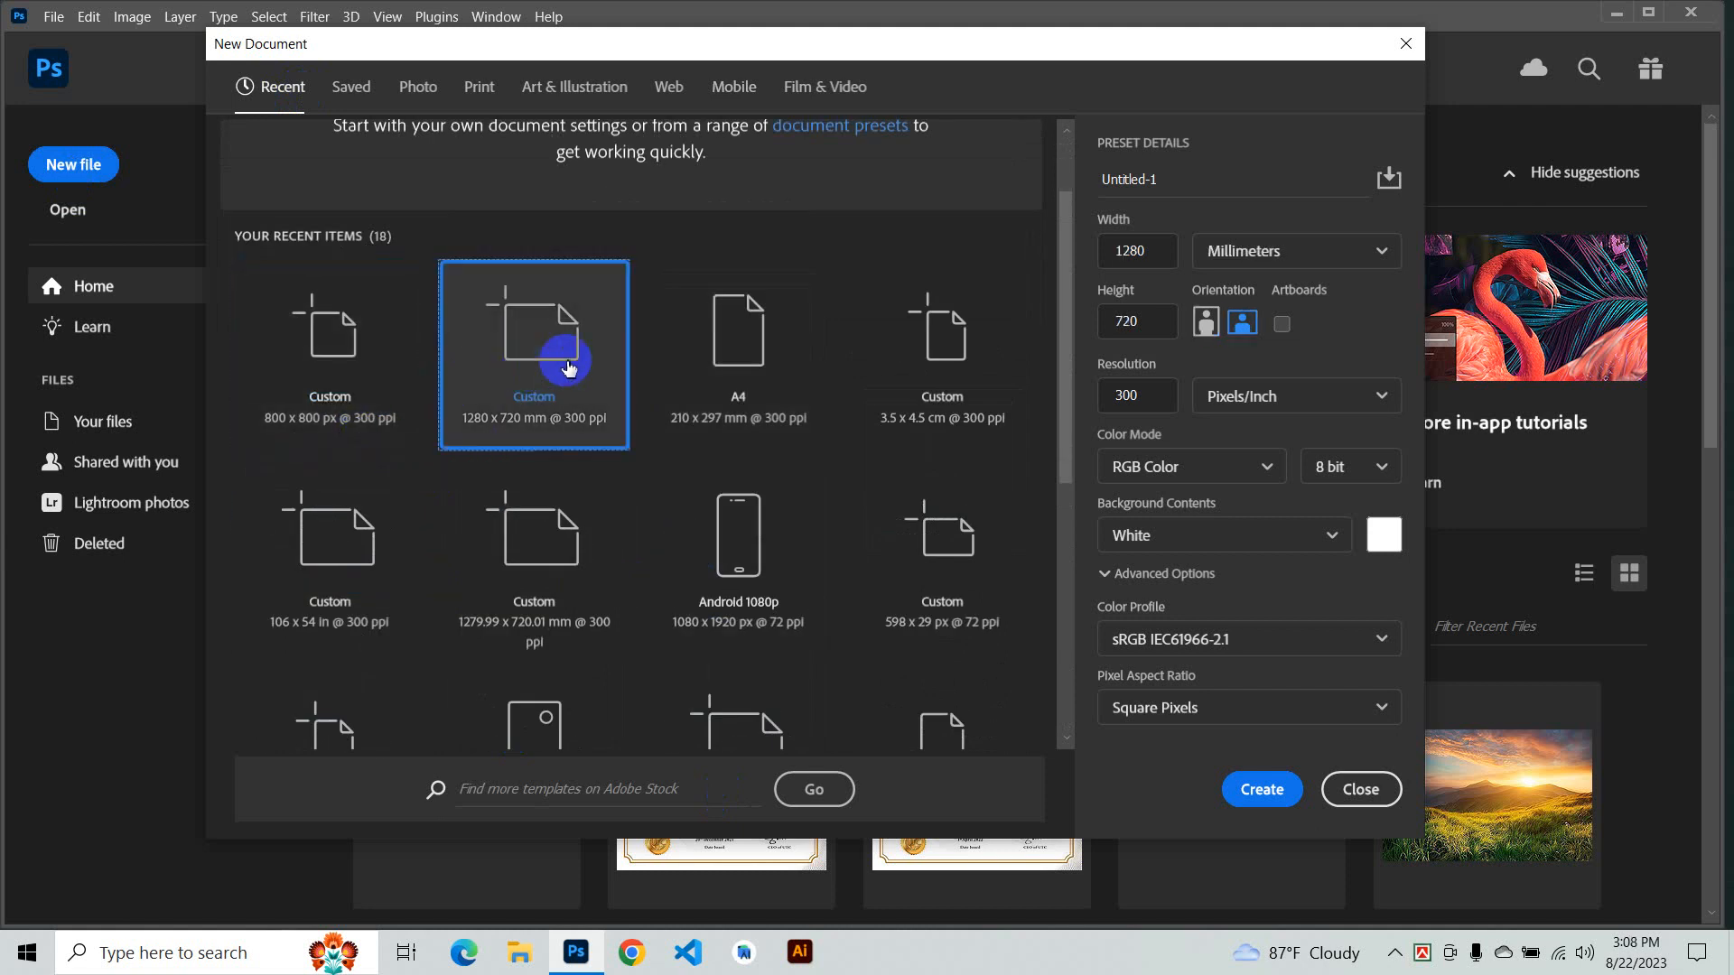
{"action": "left_click", "coordinate": [350, 375]}
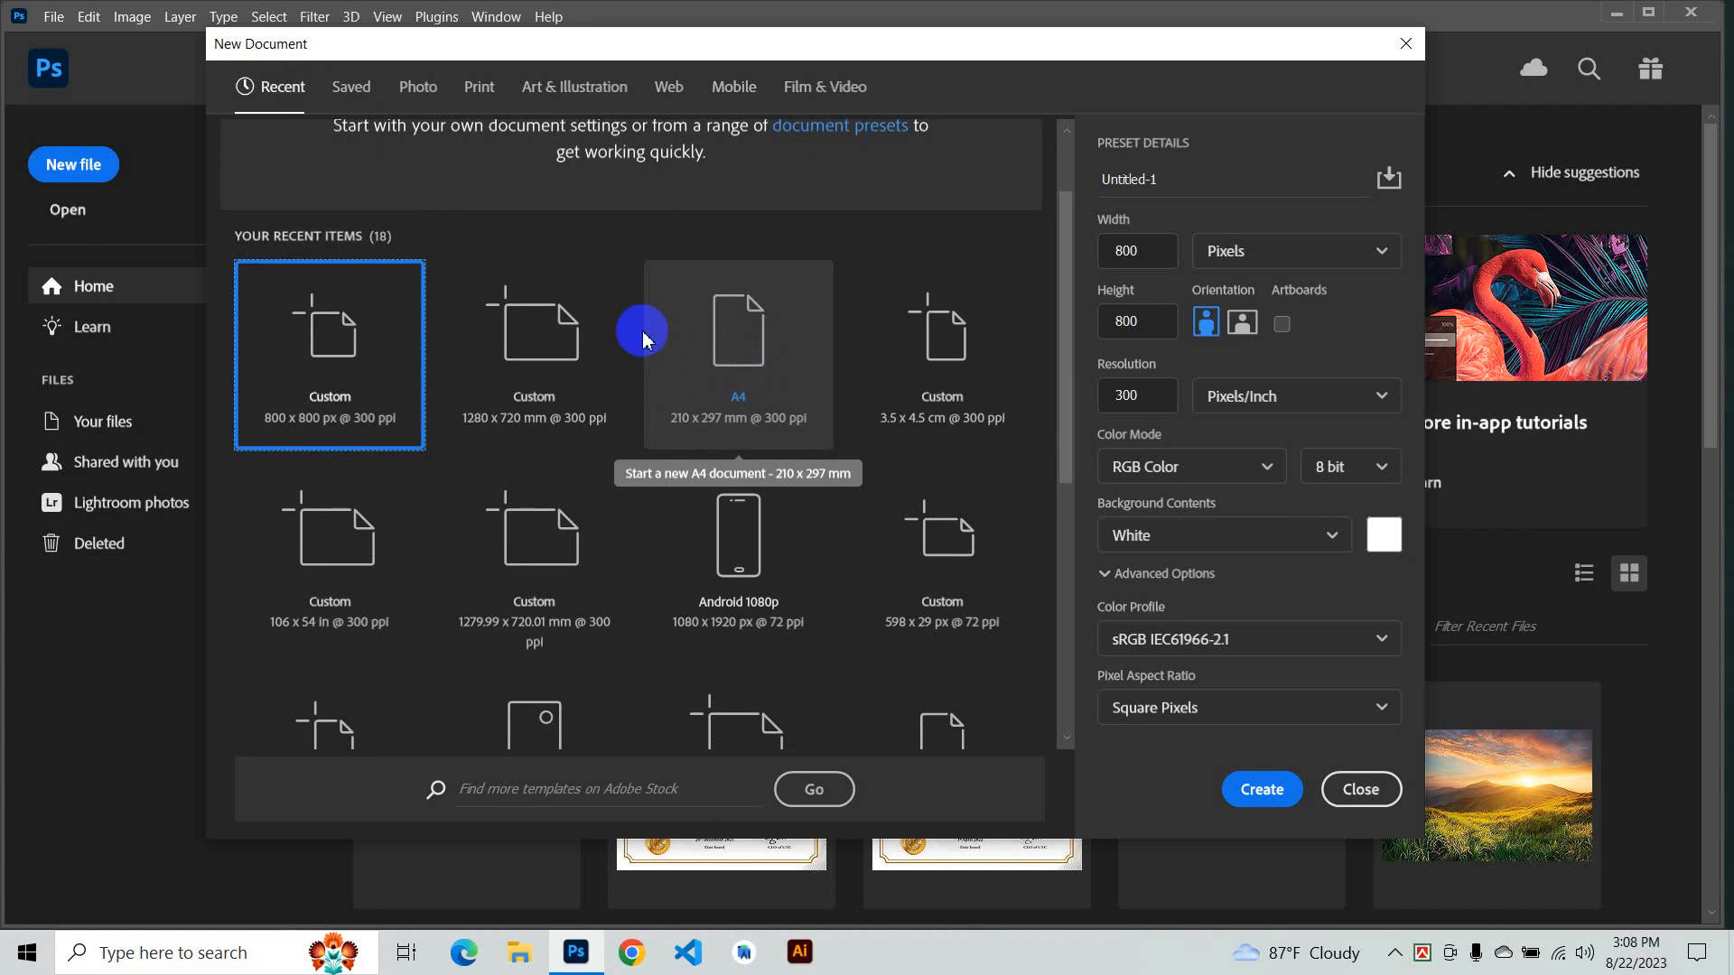
{"action": "scroll", "coordinate": [716, 406], "scroll_direction": "down", "scroll_amount": 4}
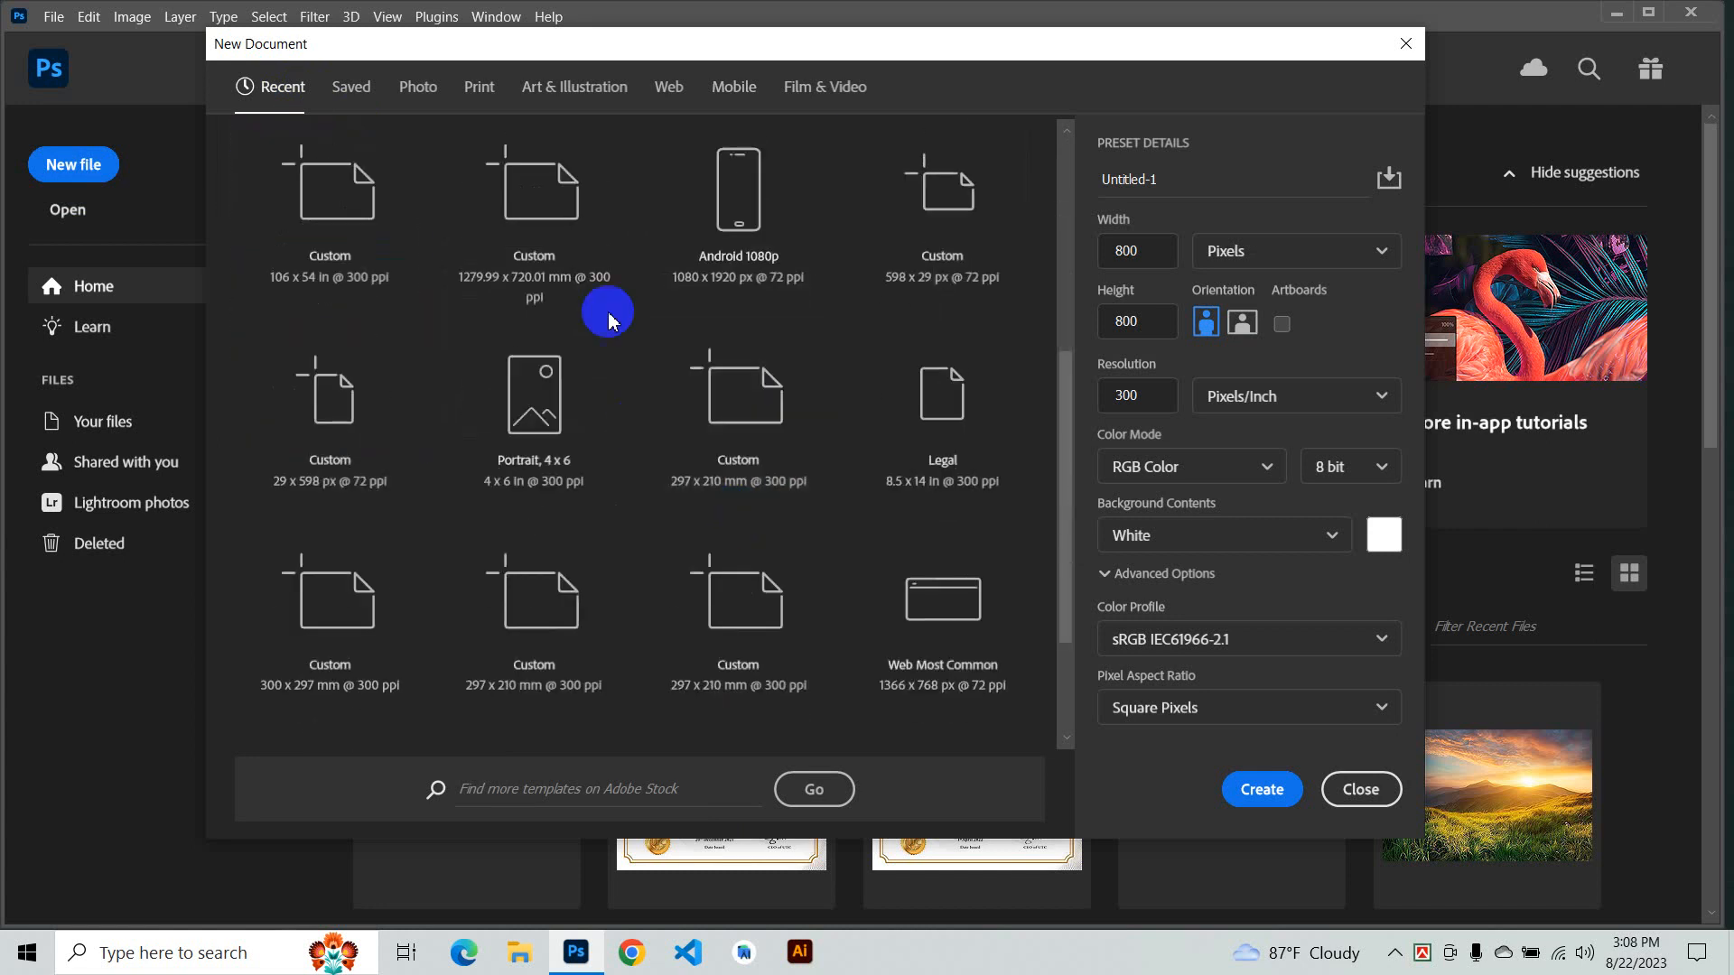
{"action": "scroll", "coordinate": [608, 322], "scroll_direction": "up", "scroll_amount": 5}
{"action": "left_click", "coordinate": [351, 87]}
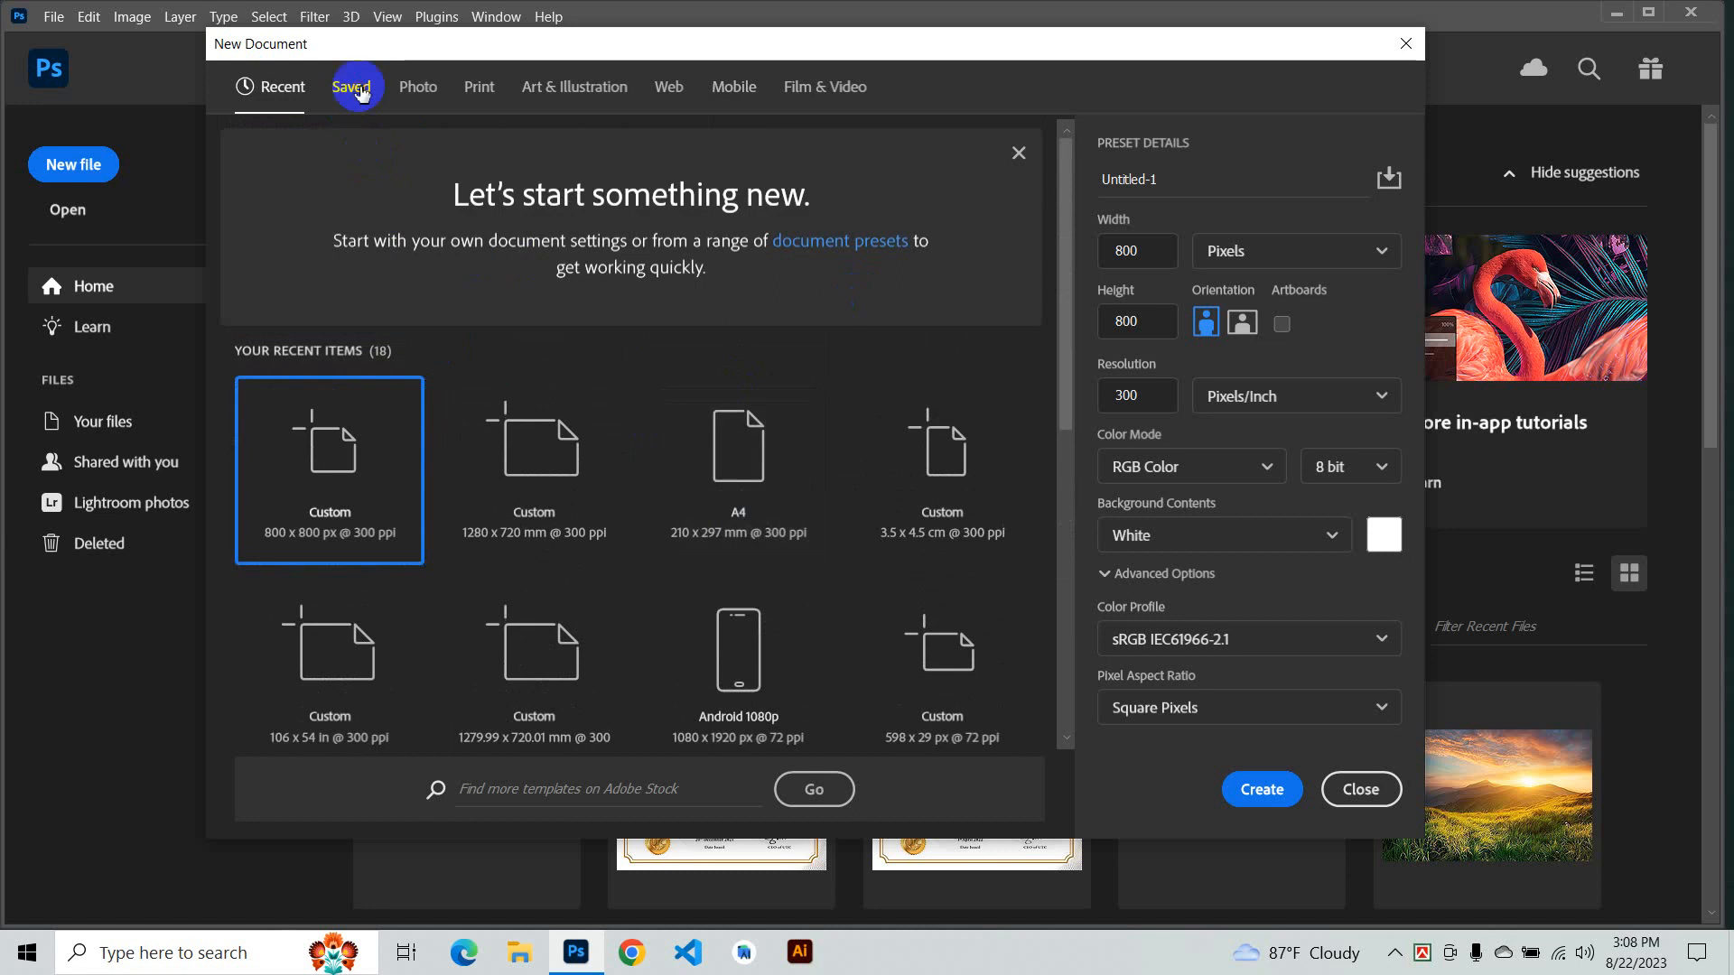
{"action": "left_click", "coordinate": [284, 87]}
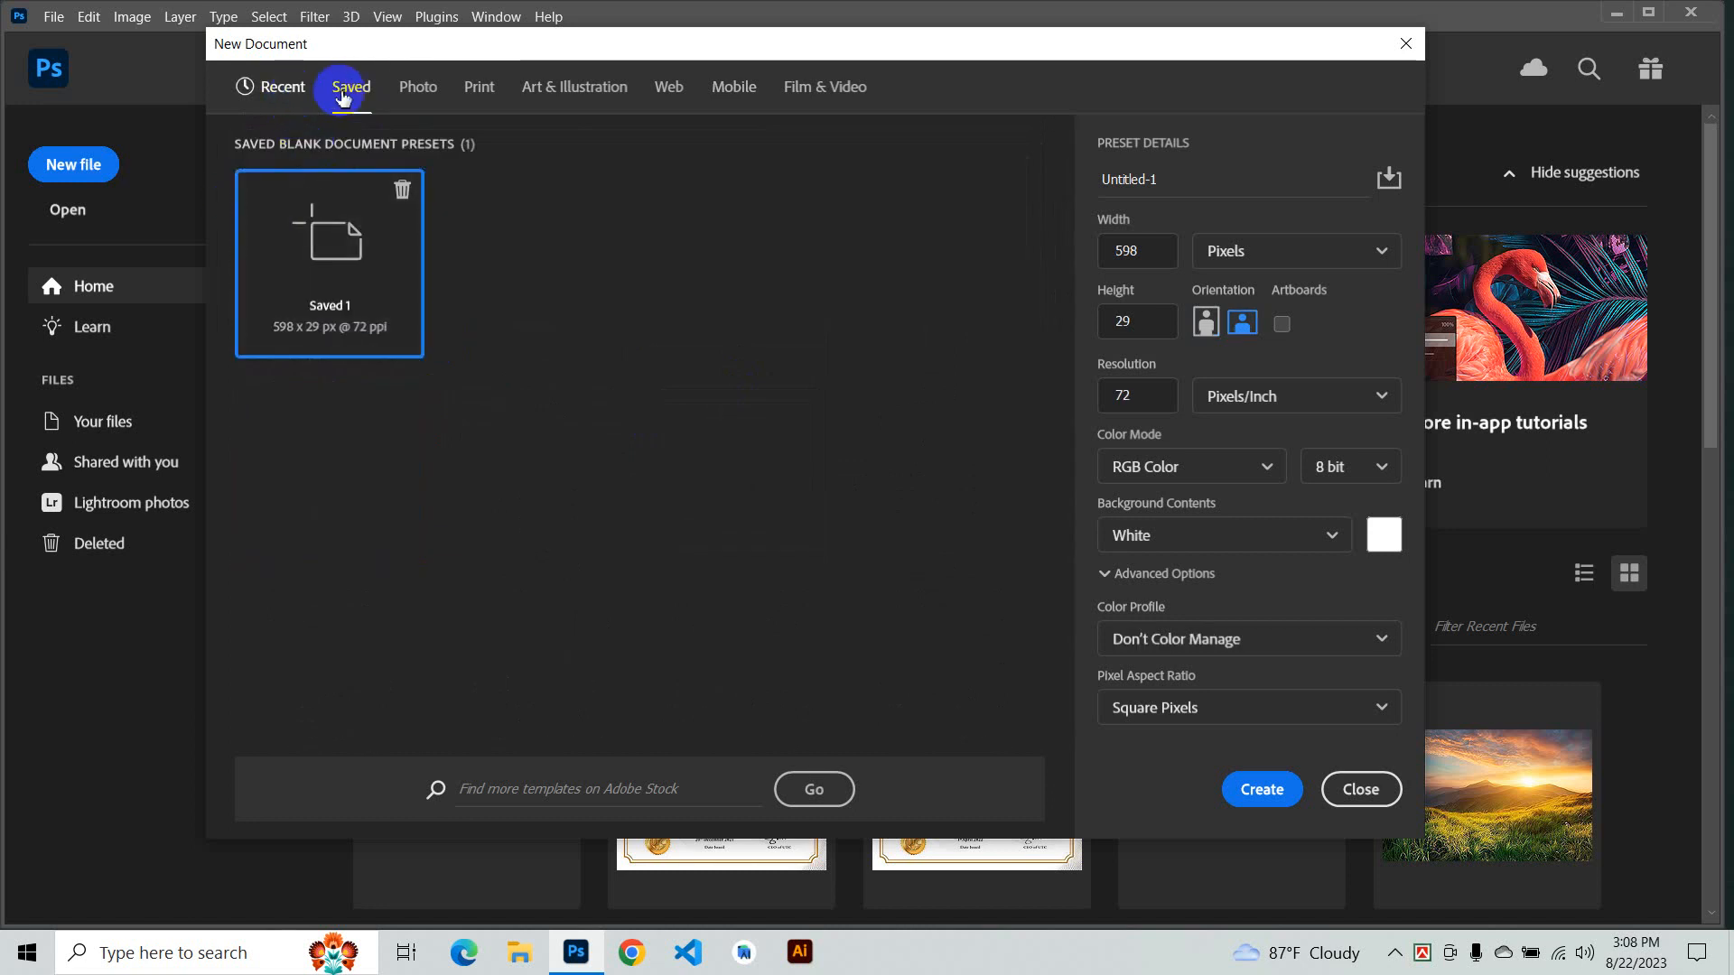
- Name the new document utc and create it from the 800 x 800 px, 300 ppi recent preset
{"action": "left_click", "coordinate": [1141, 236]}
{"action": "left_click", "coordinate": [1183, 178]}
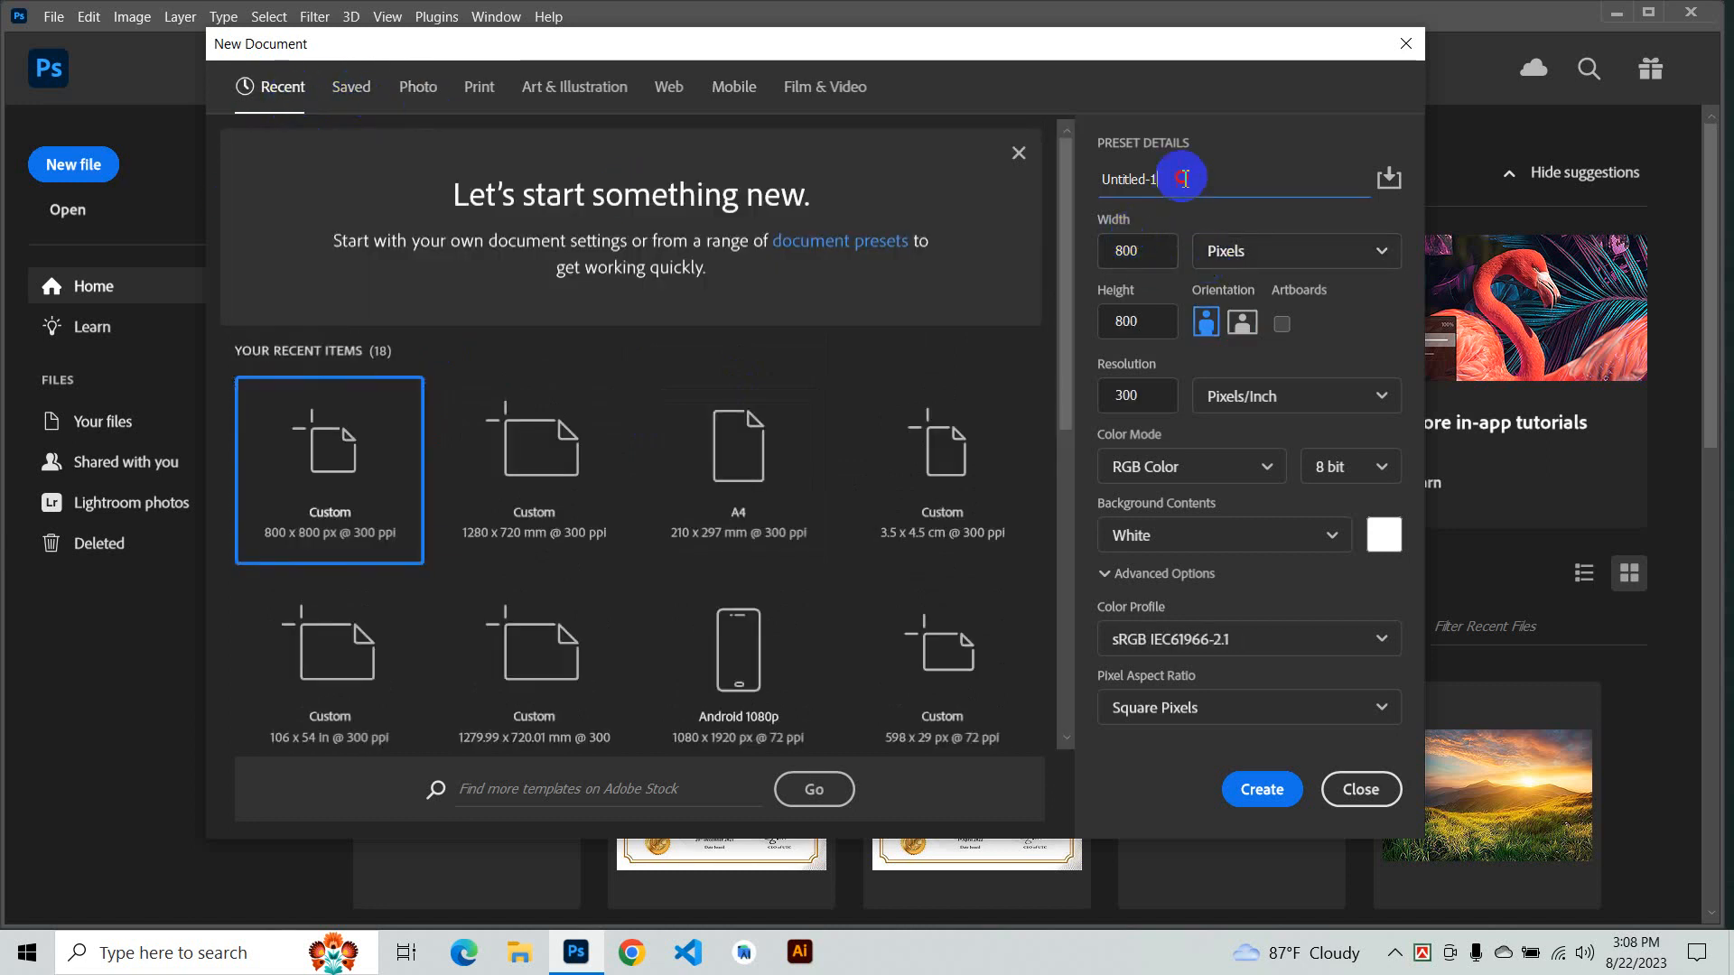
{"action": "left_click_drag", "start_coordinate": [1183, 178], "coordinate": [1066, 198]}
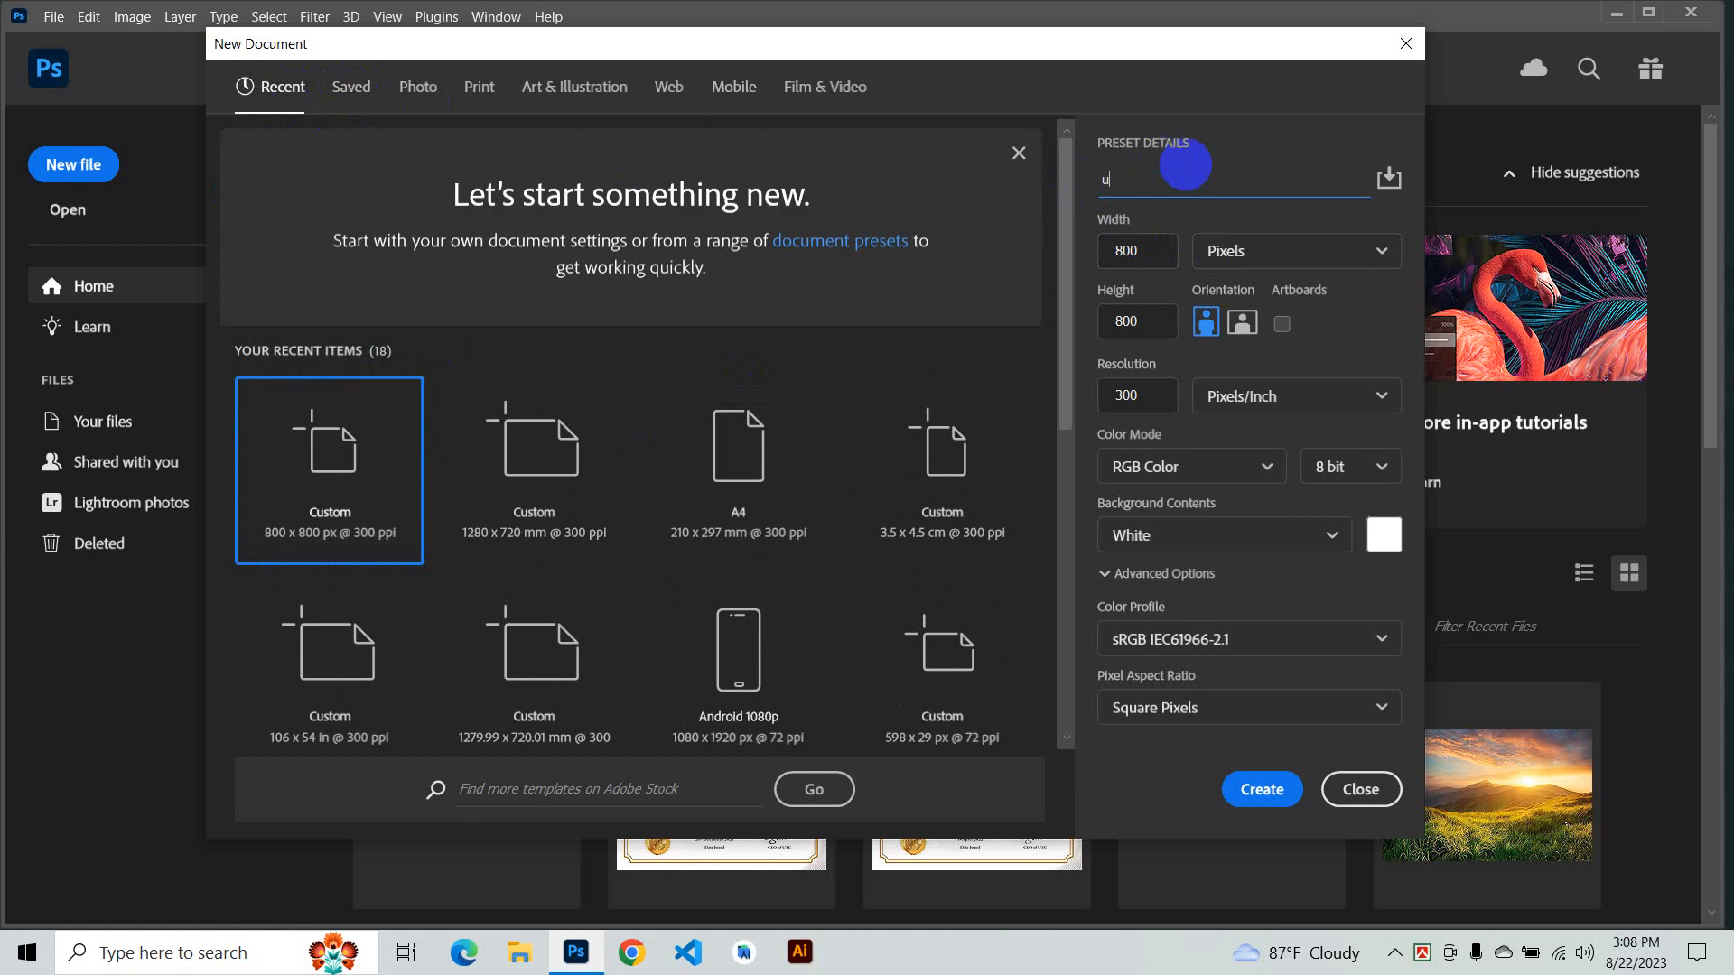
{"action": "type", "text": "utc"}
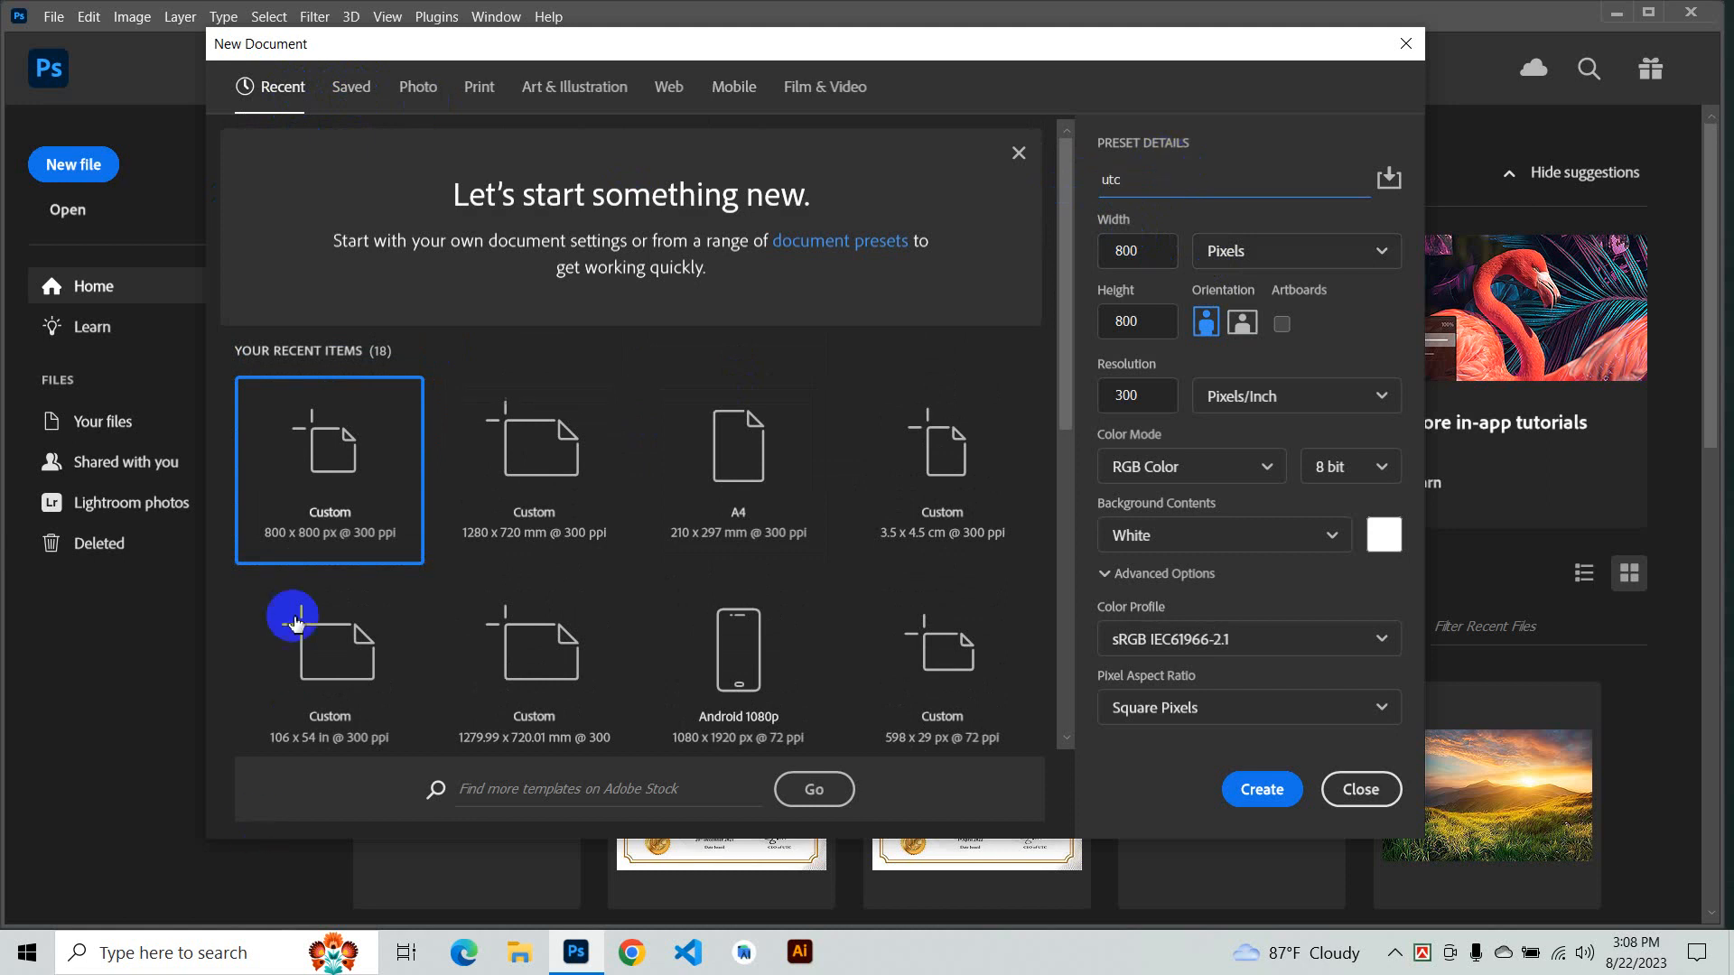
{"action": "double_click", "coordinate": [319, 490]}
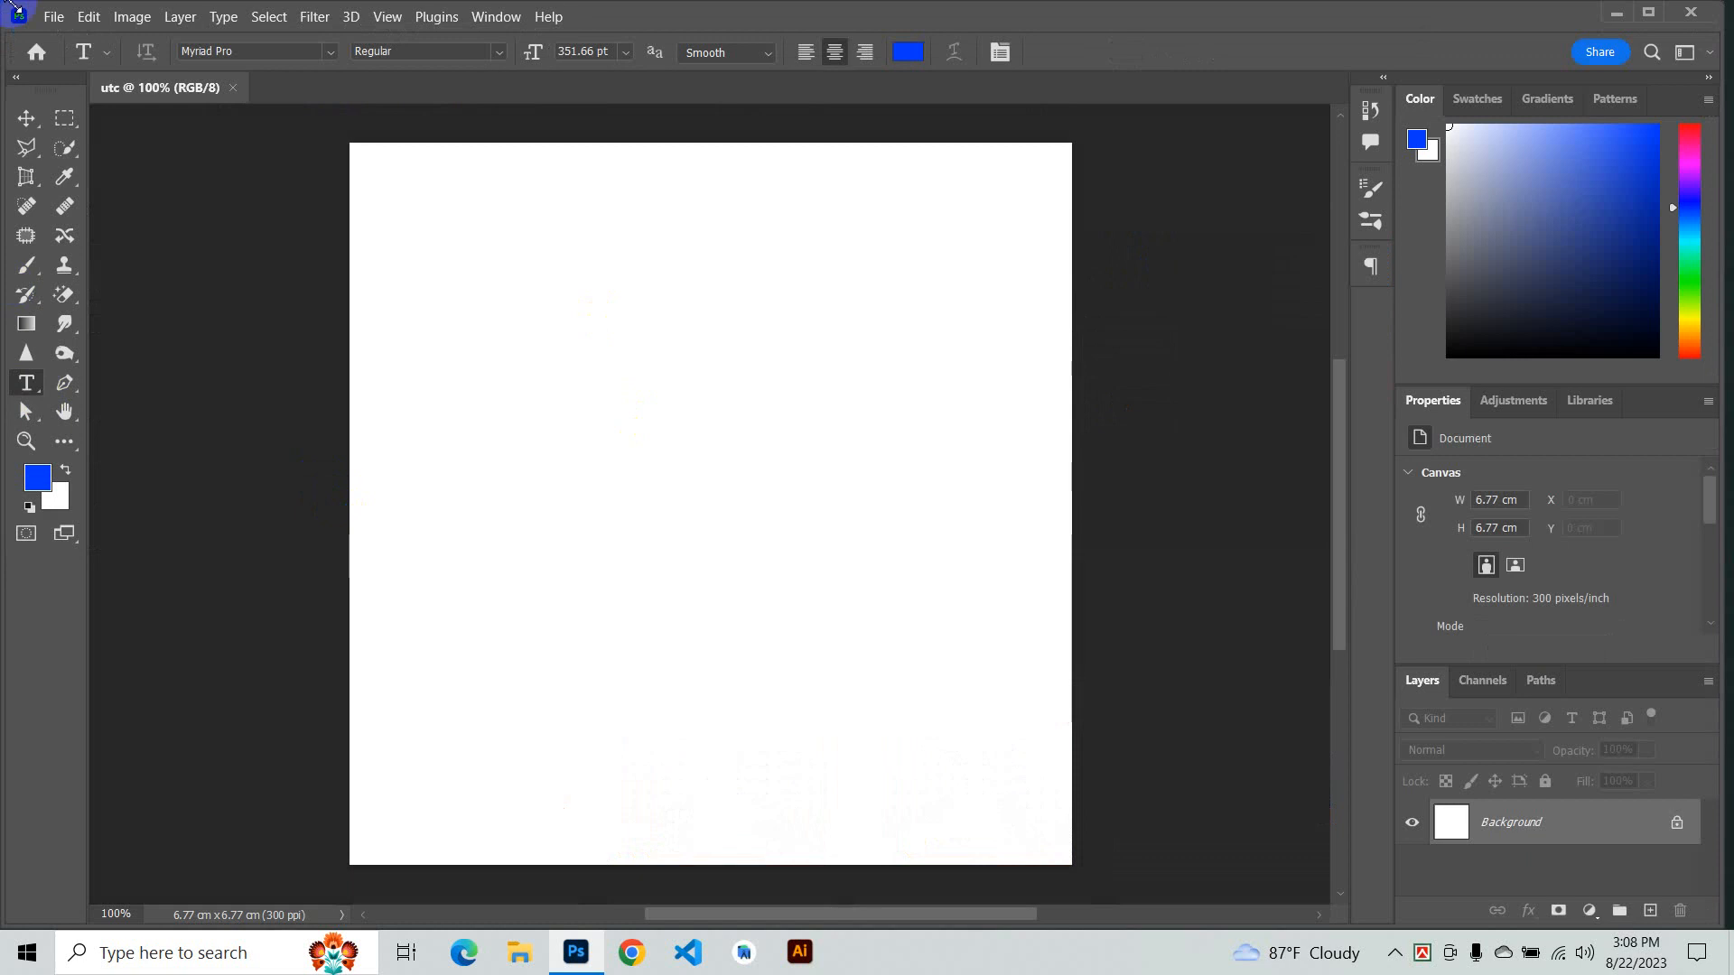
- Create another new document 1258 x 900 pixels at 300 pixels/inch
{"action": "left_click", "coordinate": [51, 18]}
{"action": "left_click", "coordinate": [68, 37]}
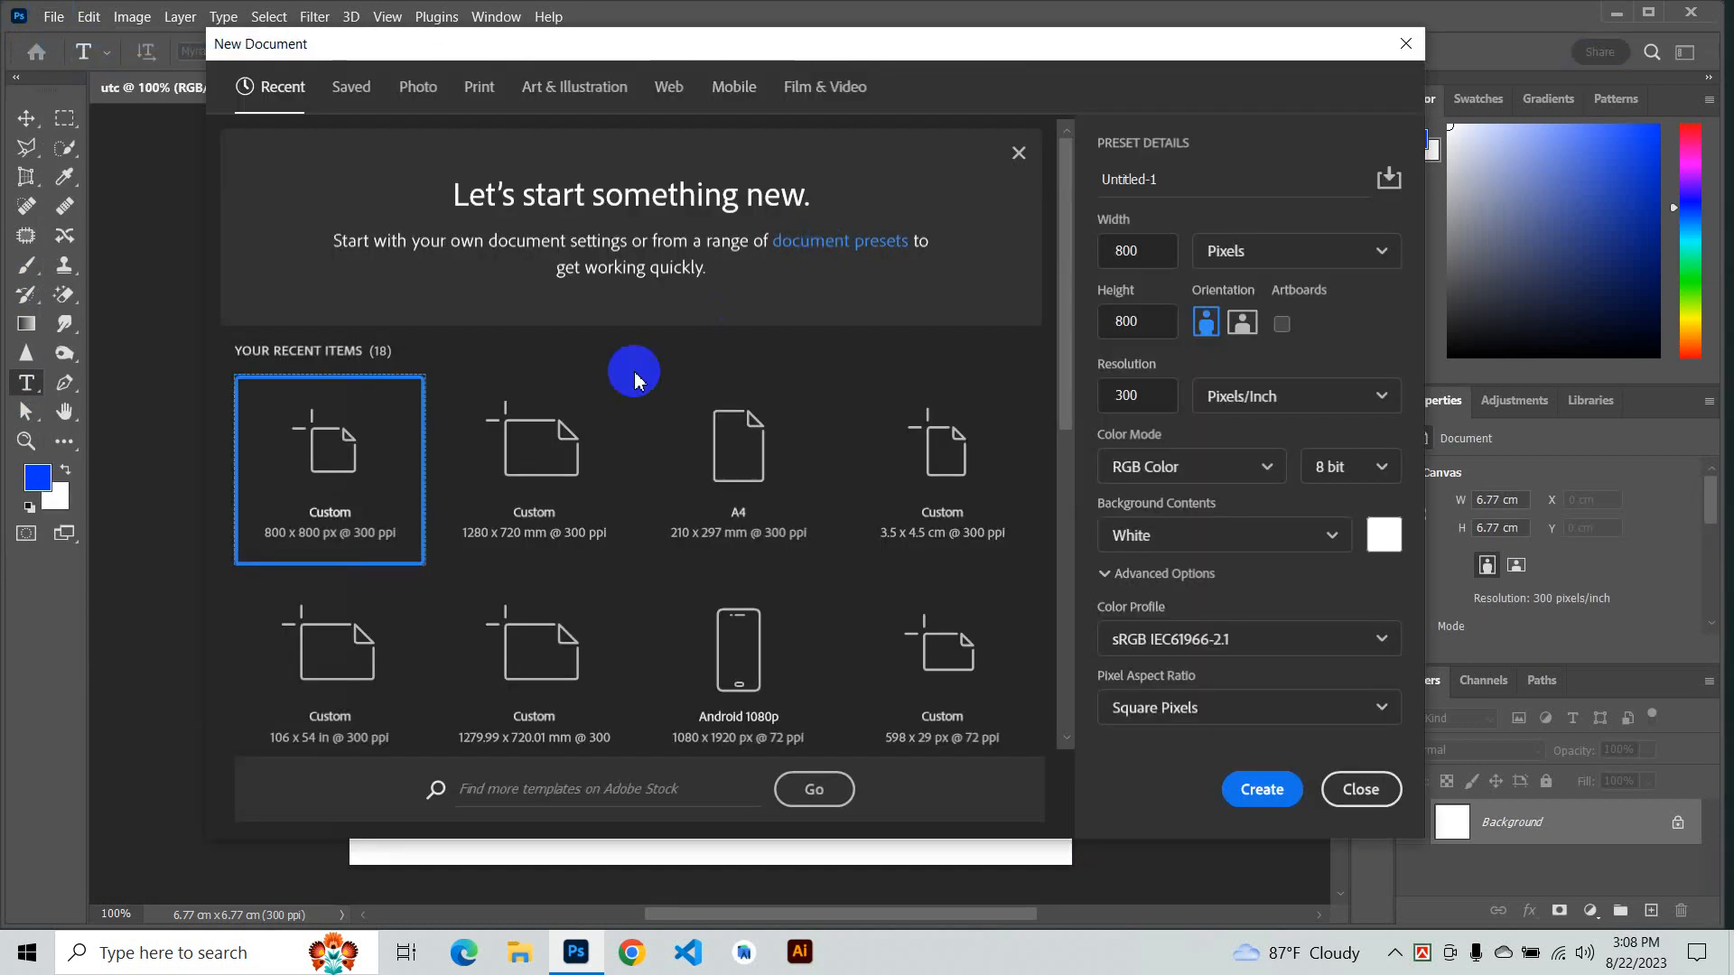
{"action": "left_click", "coordinate": [1163, 244]}
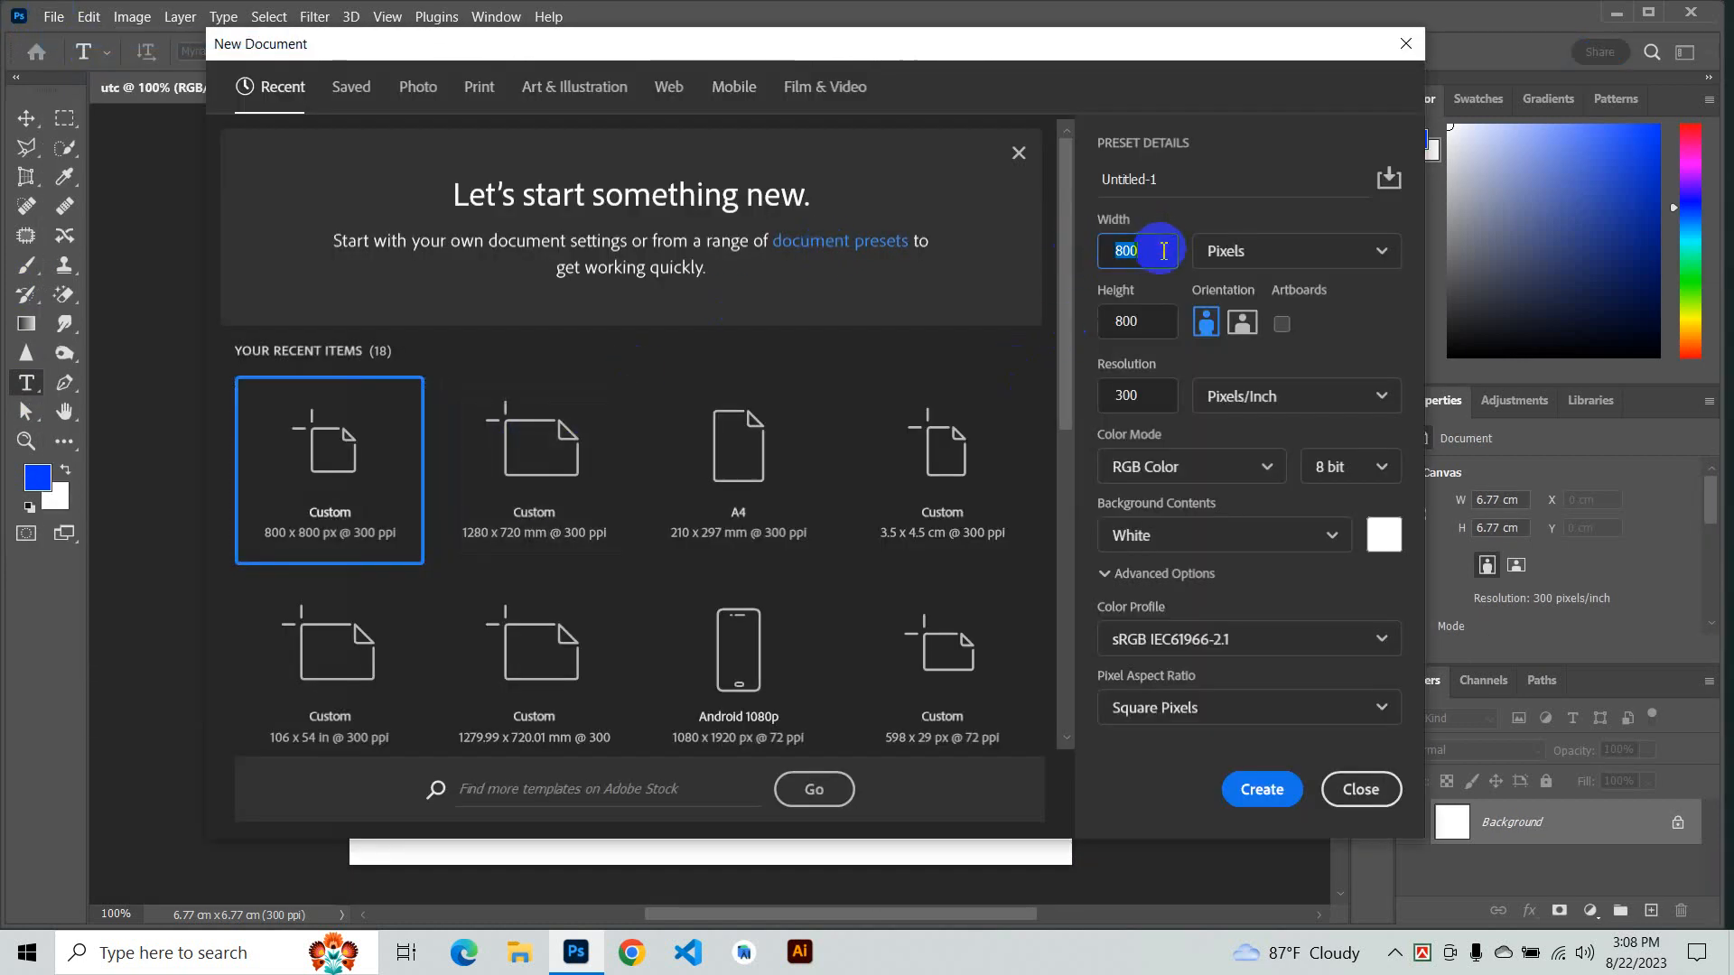
{"action": "left_click", "coordinate": [1236, 250]}
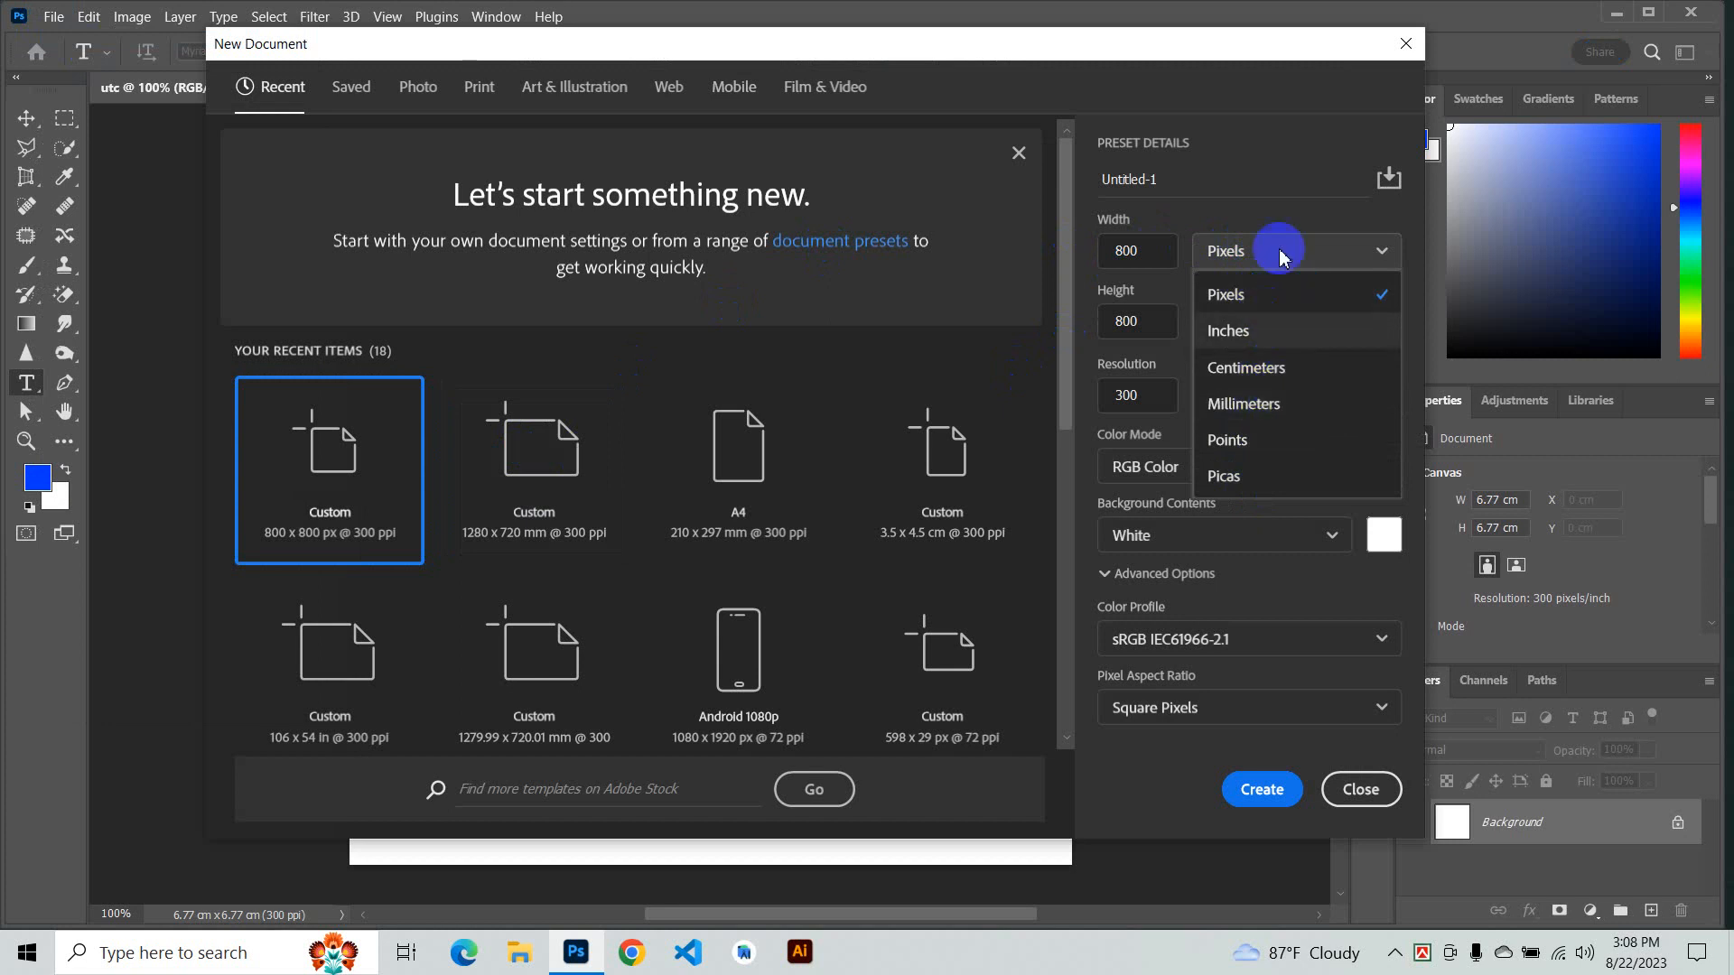
{"action": "left_click", "coordinate": [1166, 263]}
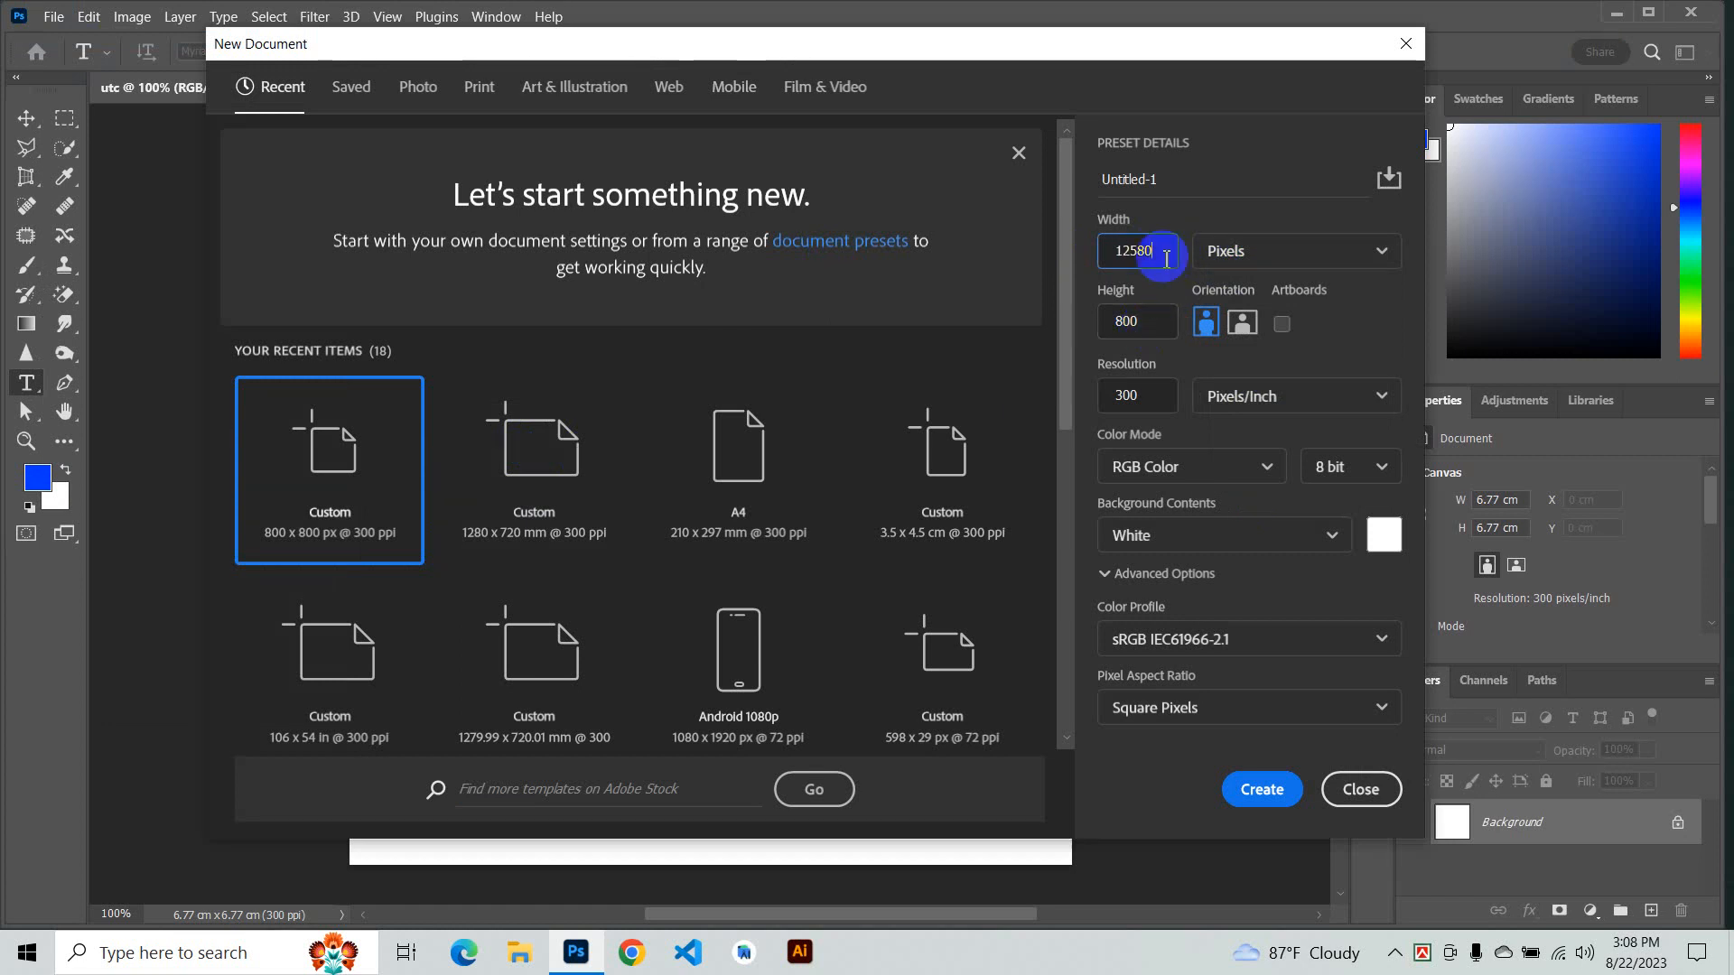
{"action": "key", "text": "Tab"}
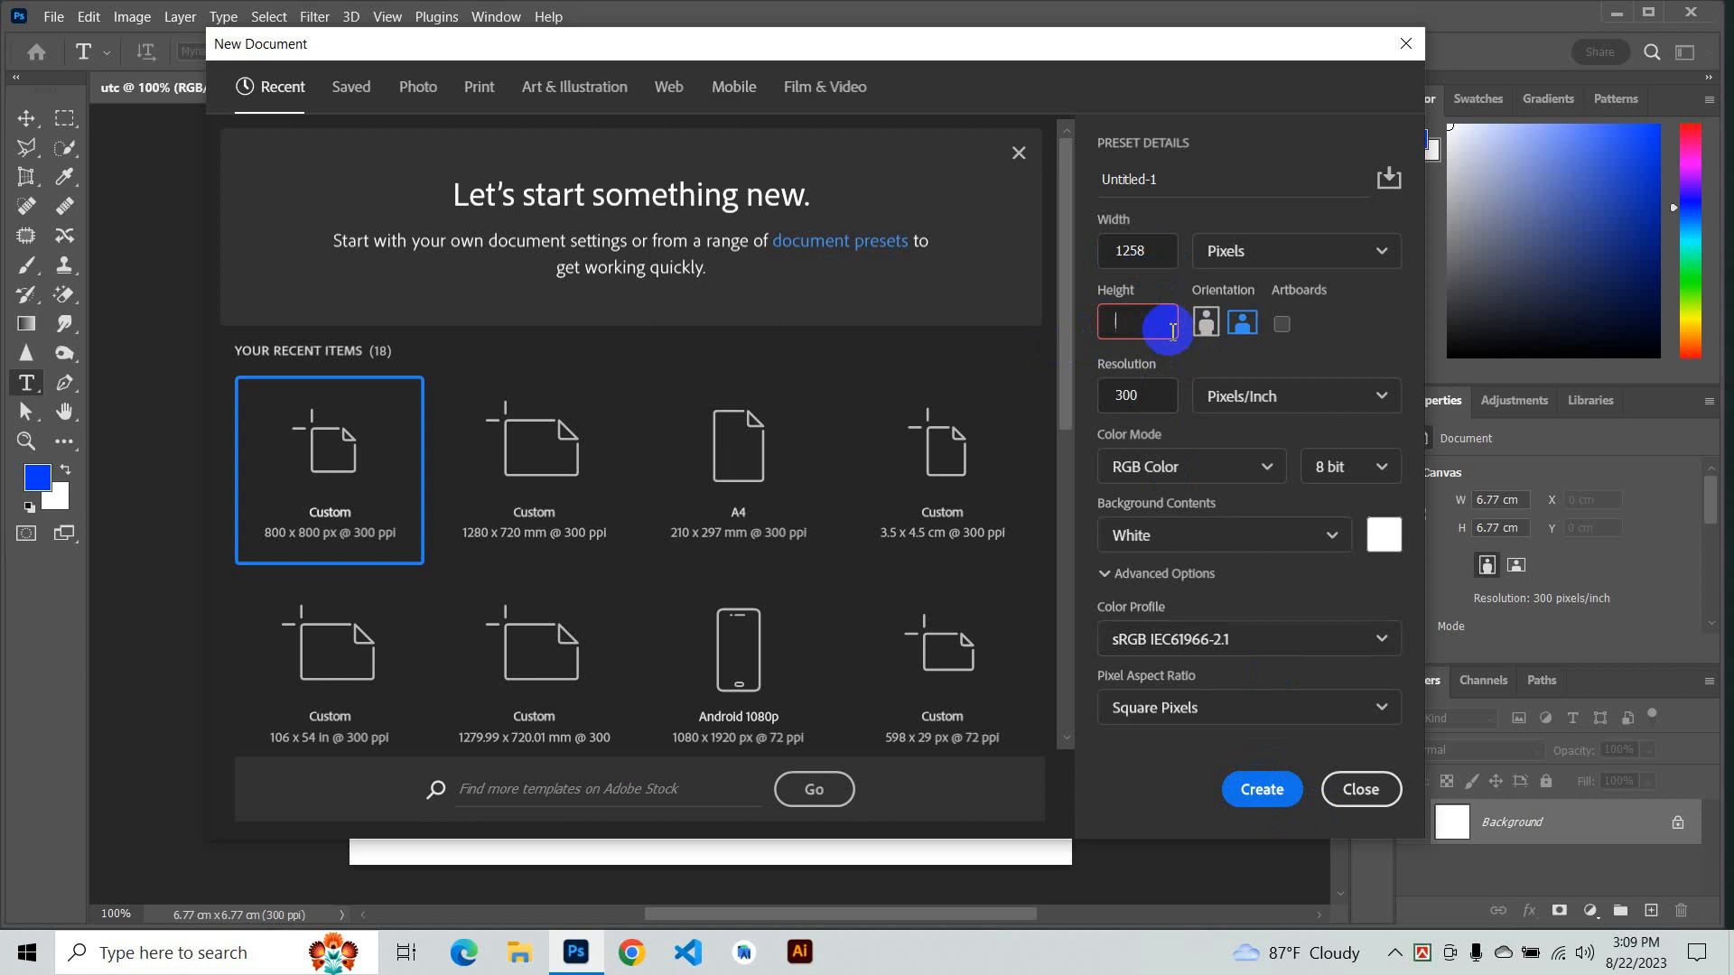
{"action": "key", "text": "BackSpace"}
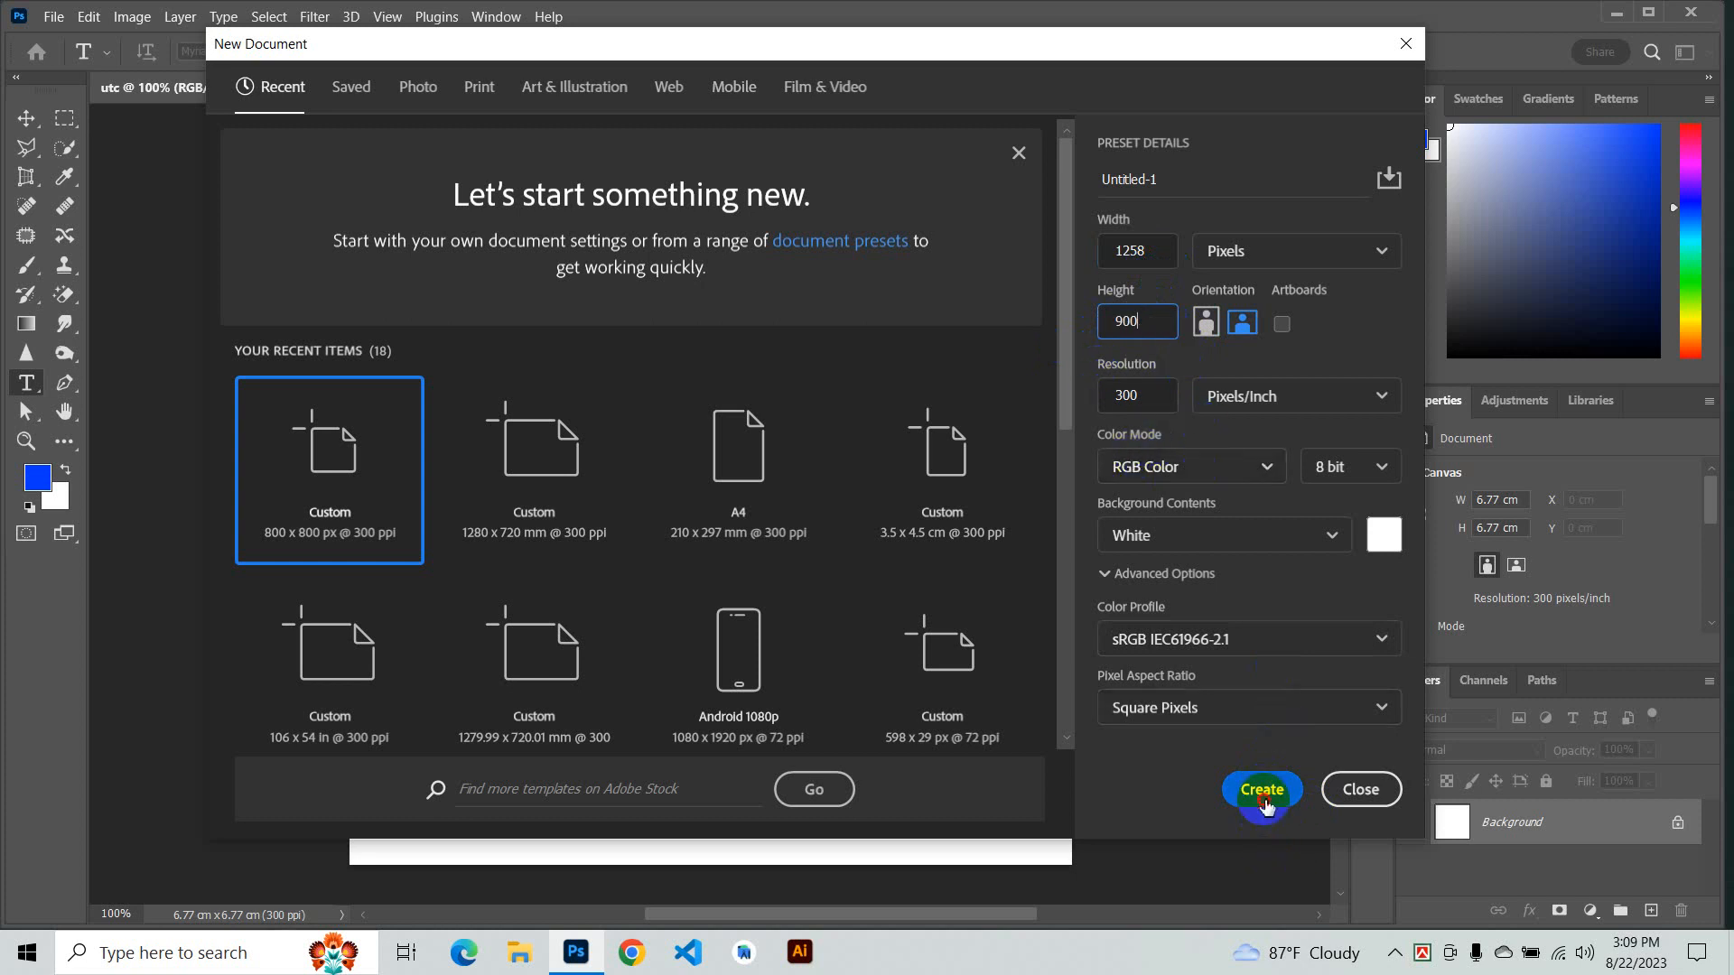
{"action": "left_click", "coordinate": [1262, 791]}
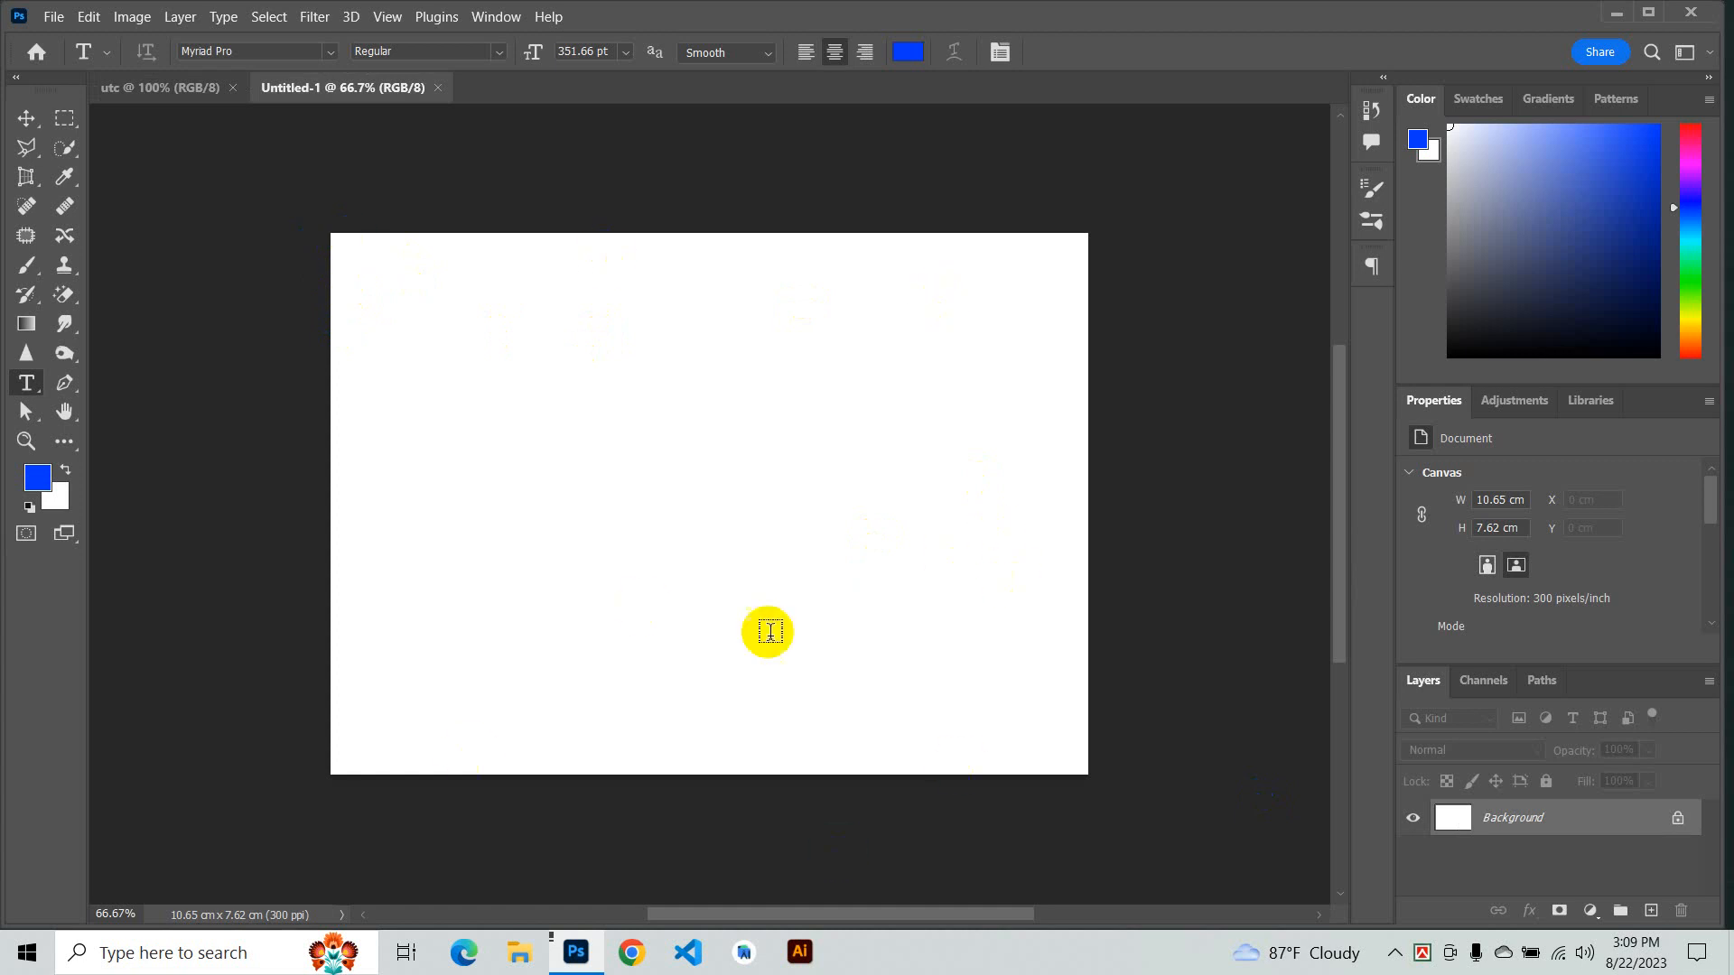
- Open the New Document dialog and browse the Photo, Print, Web, Mobile and Film & Video preset categories before returning to Recent
{"action": "left_click", "coordinate": [56, 18]}
{"action": "left_click", "coordinate": [56, 40]}
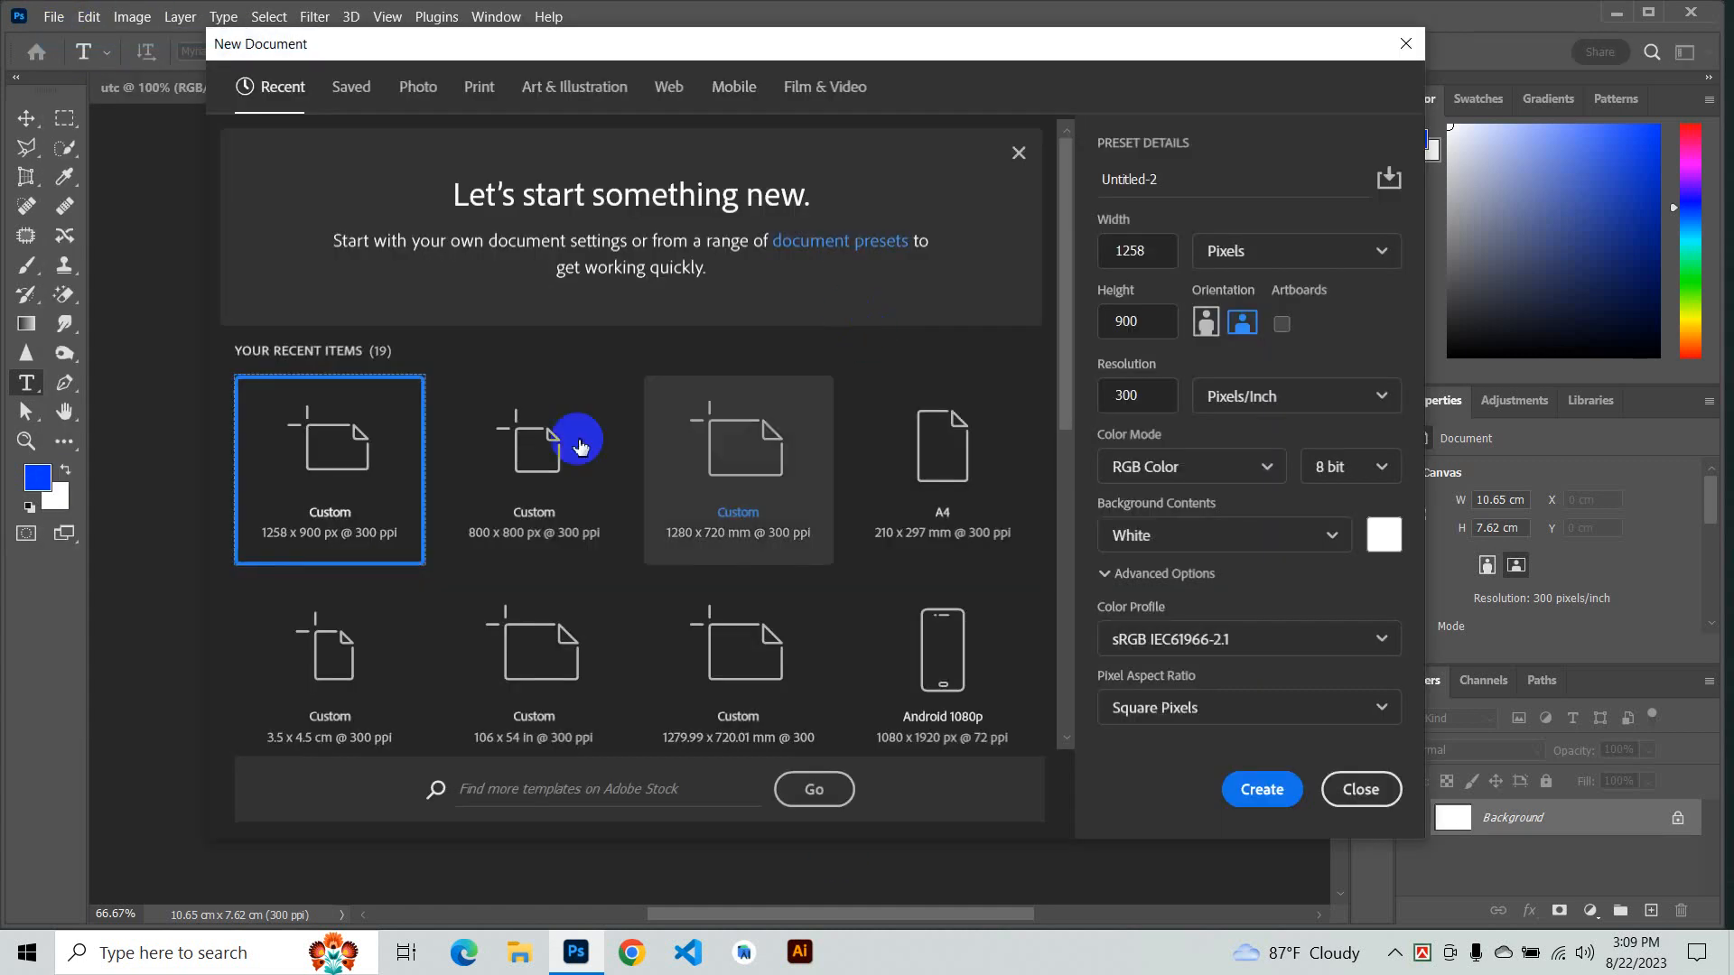
{"action": "left_click", "coordinate": [410, 88]}
{"action": "scroll", "coordinate": [740, 260], "scroll_direction": "down", "scroll_amount": 2}
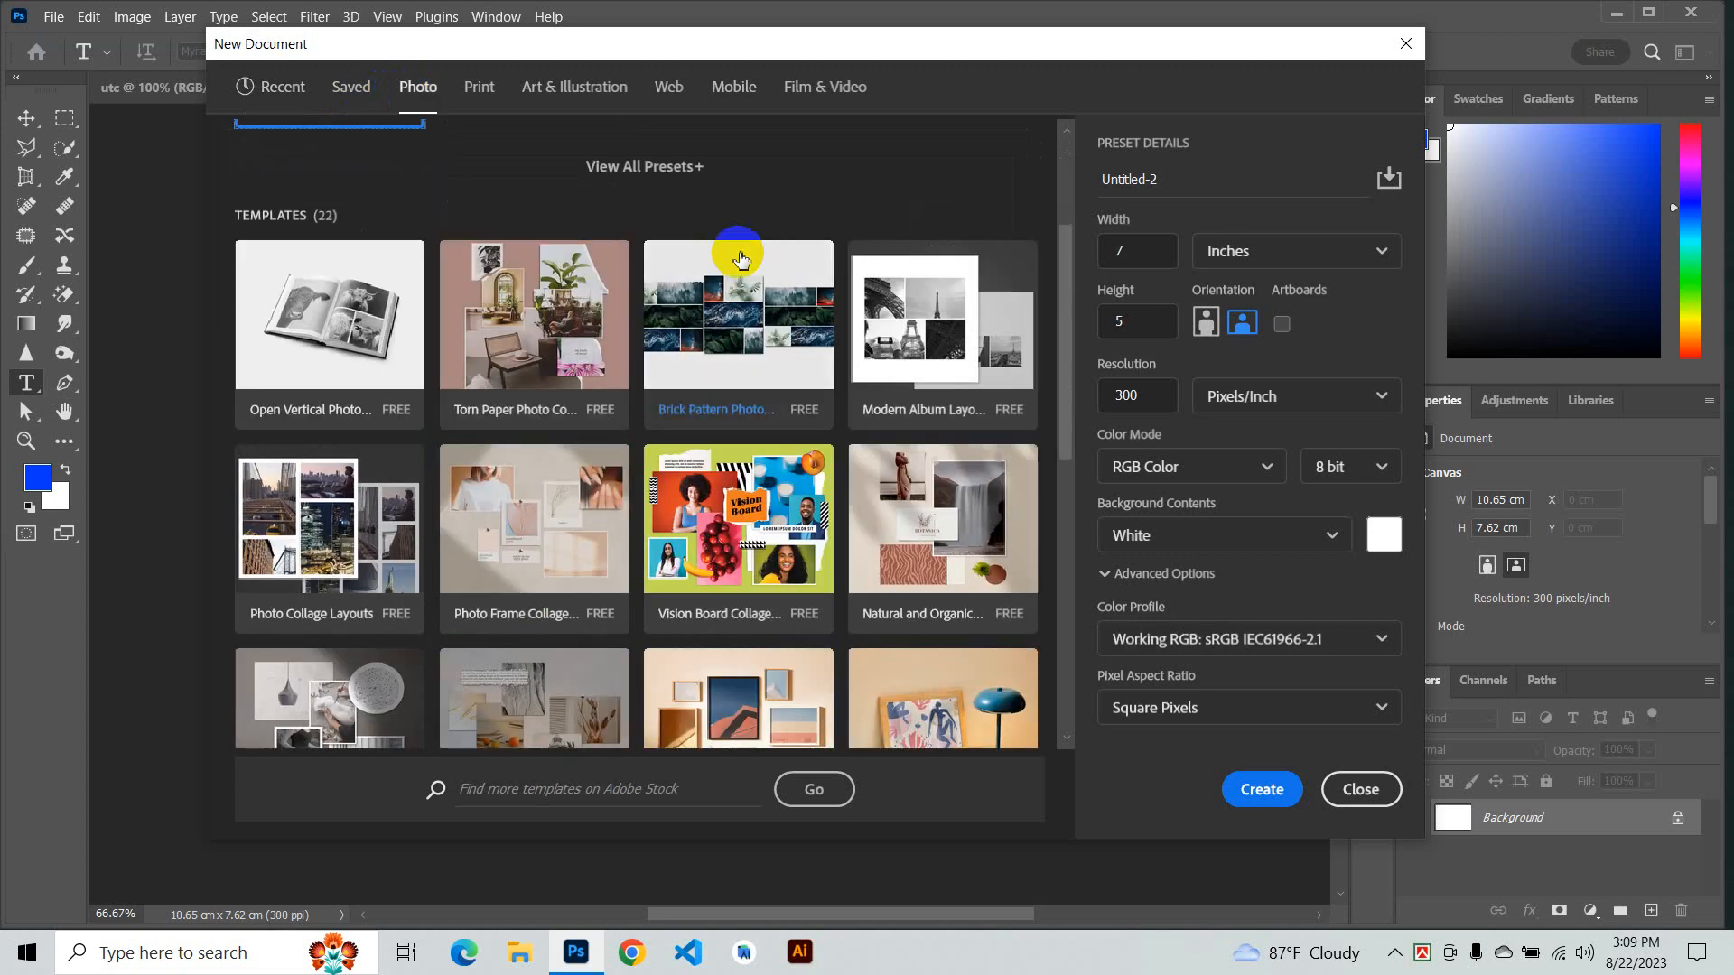
{"action": "scroll", "coordinate": [740, 259], "scroll_direction": "up", "scroll_amount": 2}
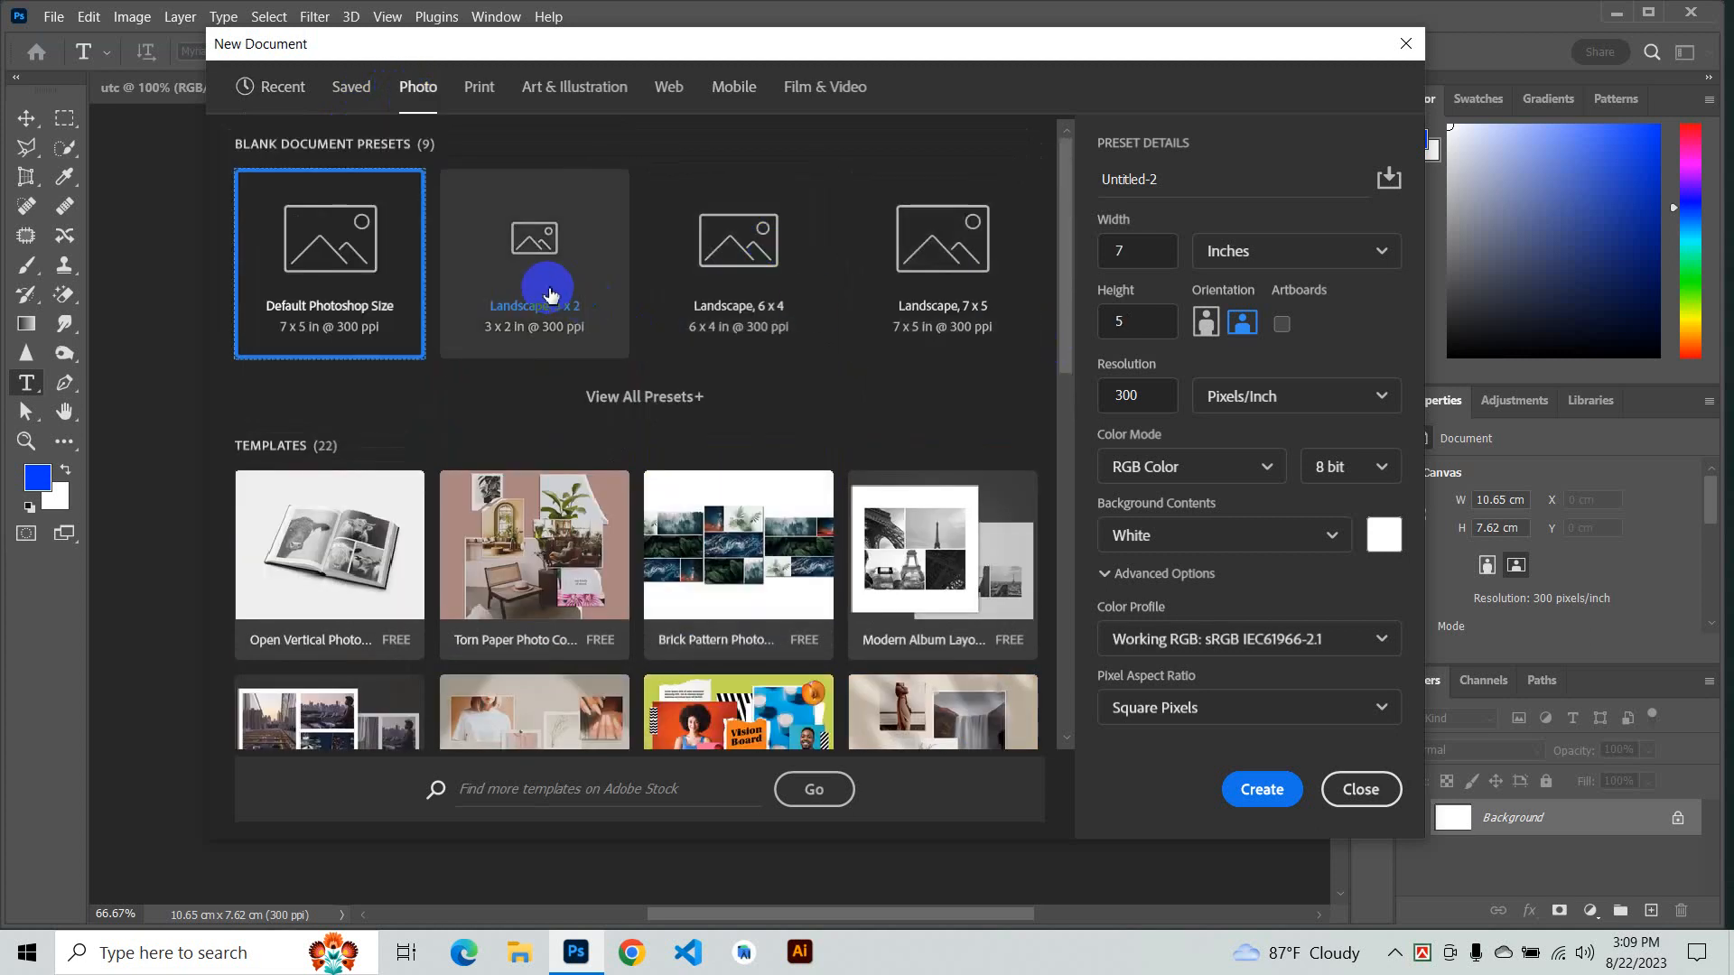
{"action": "left_click", "coordinate": [493, 99]}
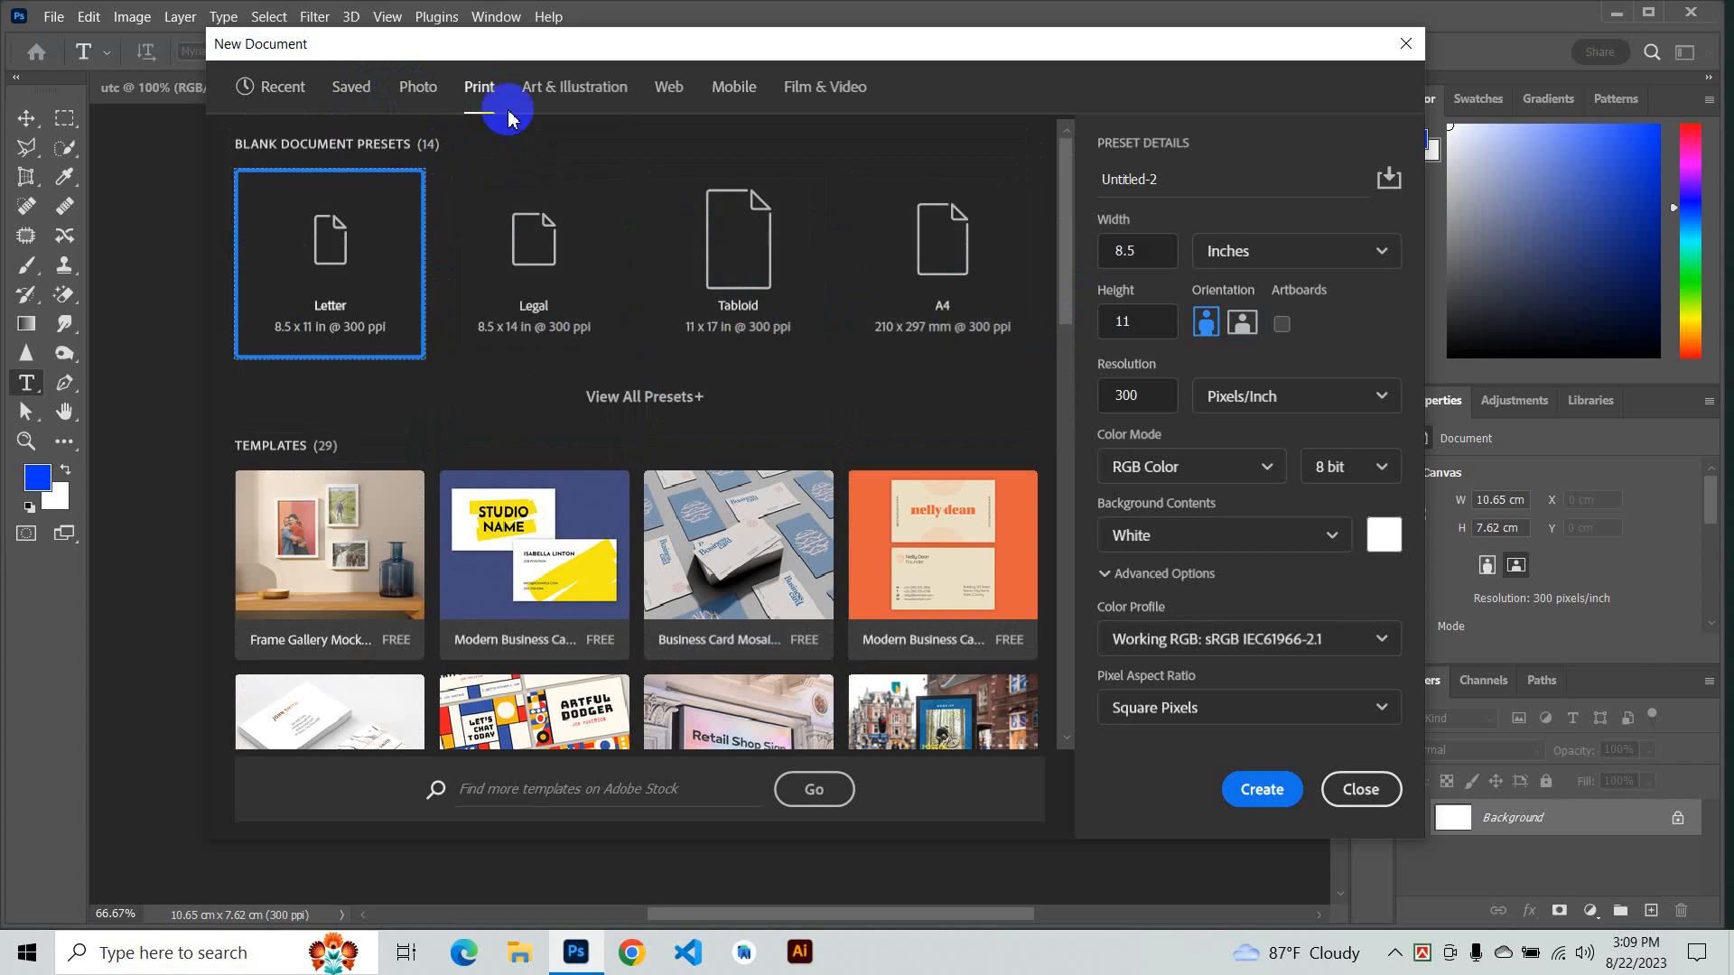
{"action": "left_click", "coordinate": [551, 94]}
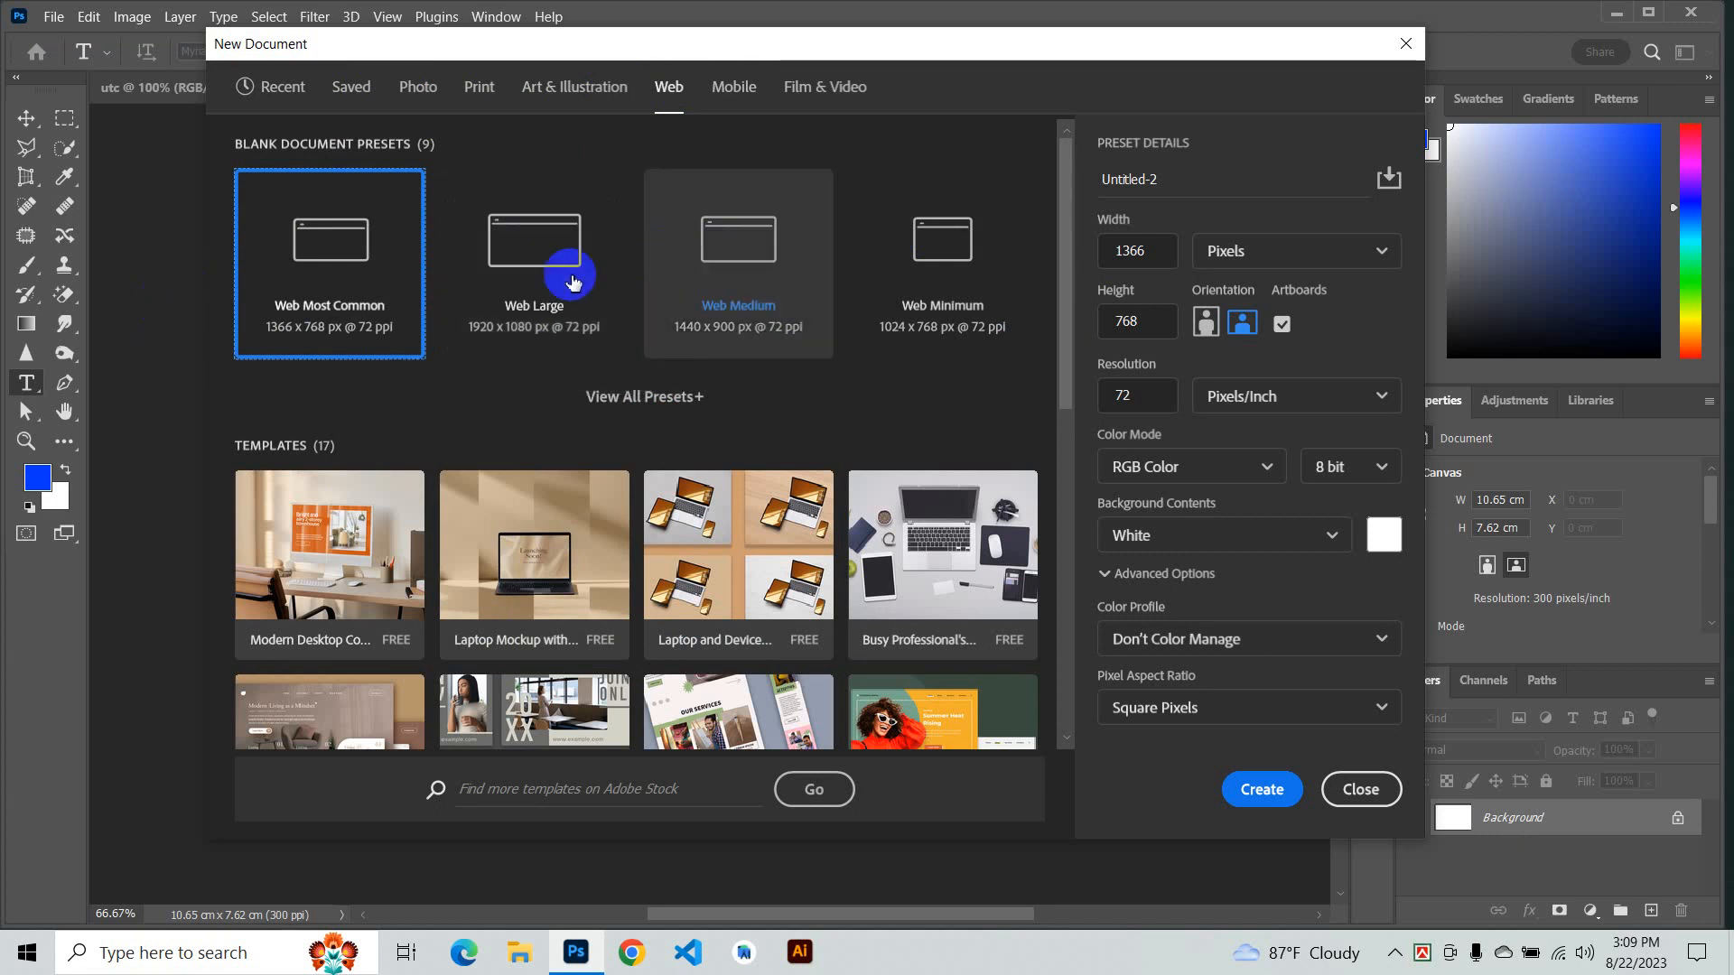
{"action": "left_click", "coordinate": [744, 100]}
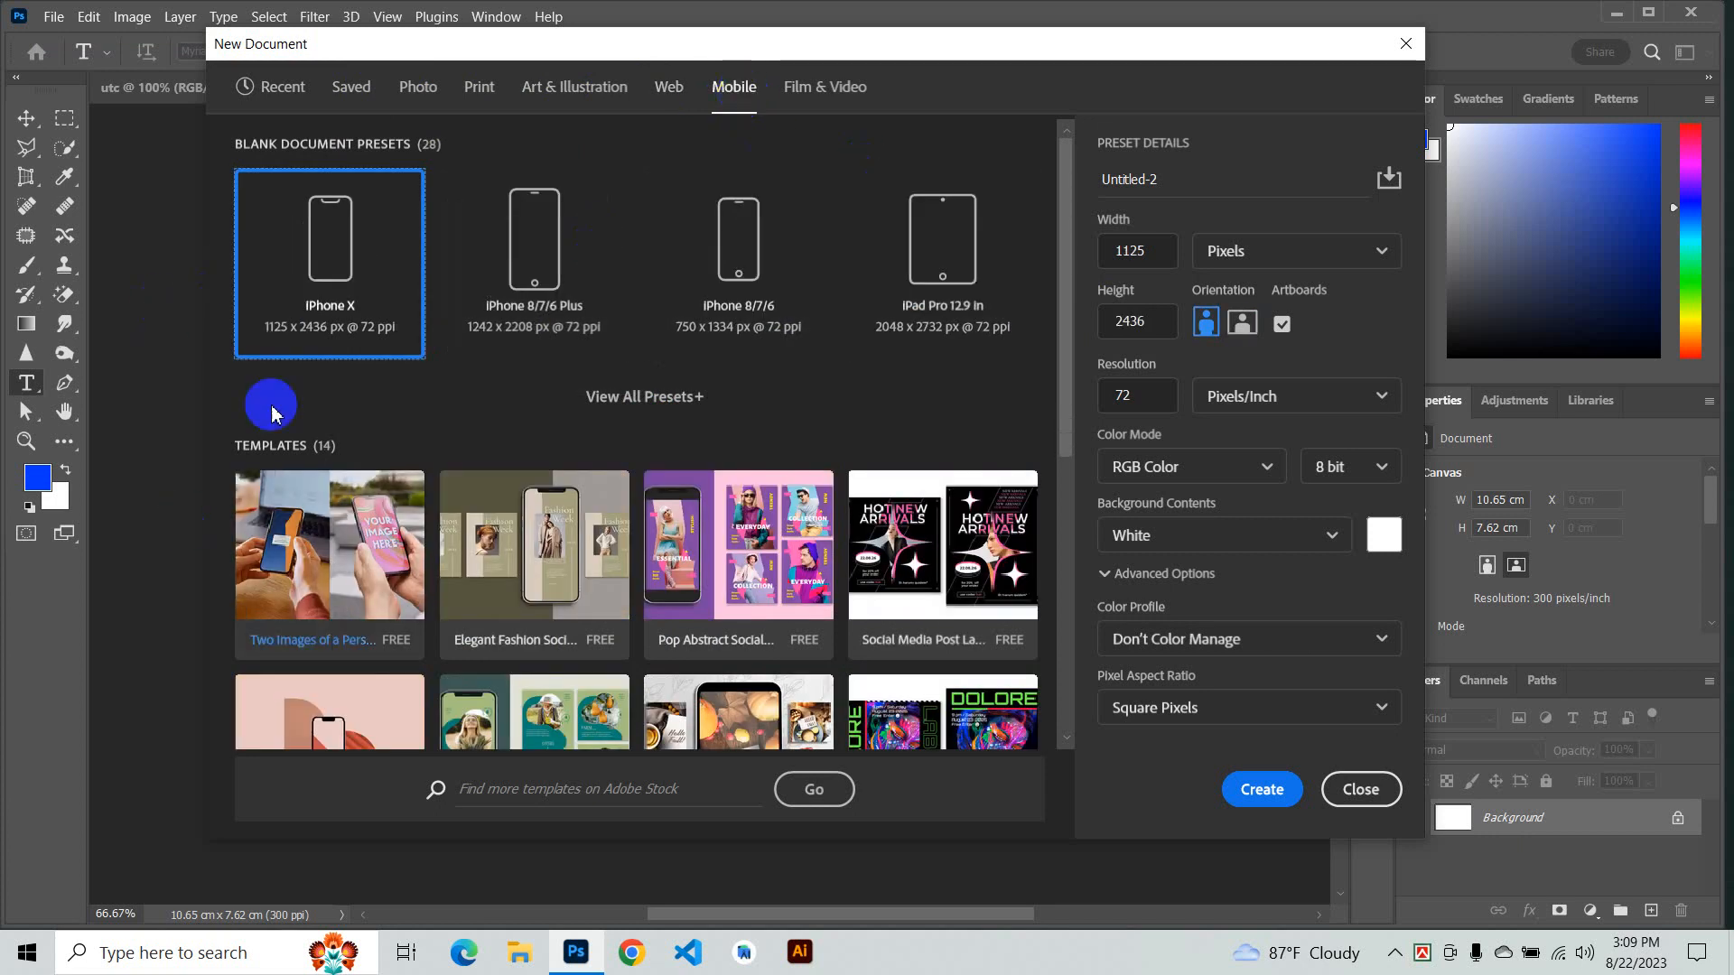
{"action": "left_click", "coordinate": [823, 90]}
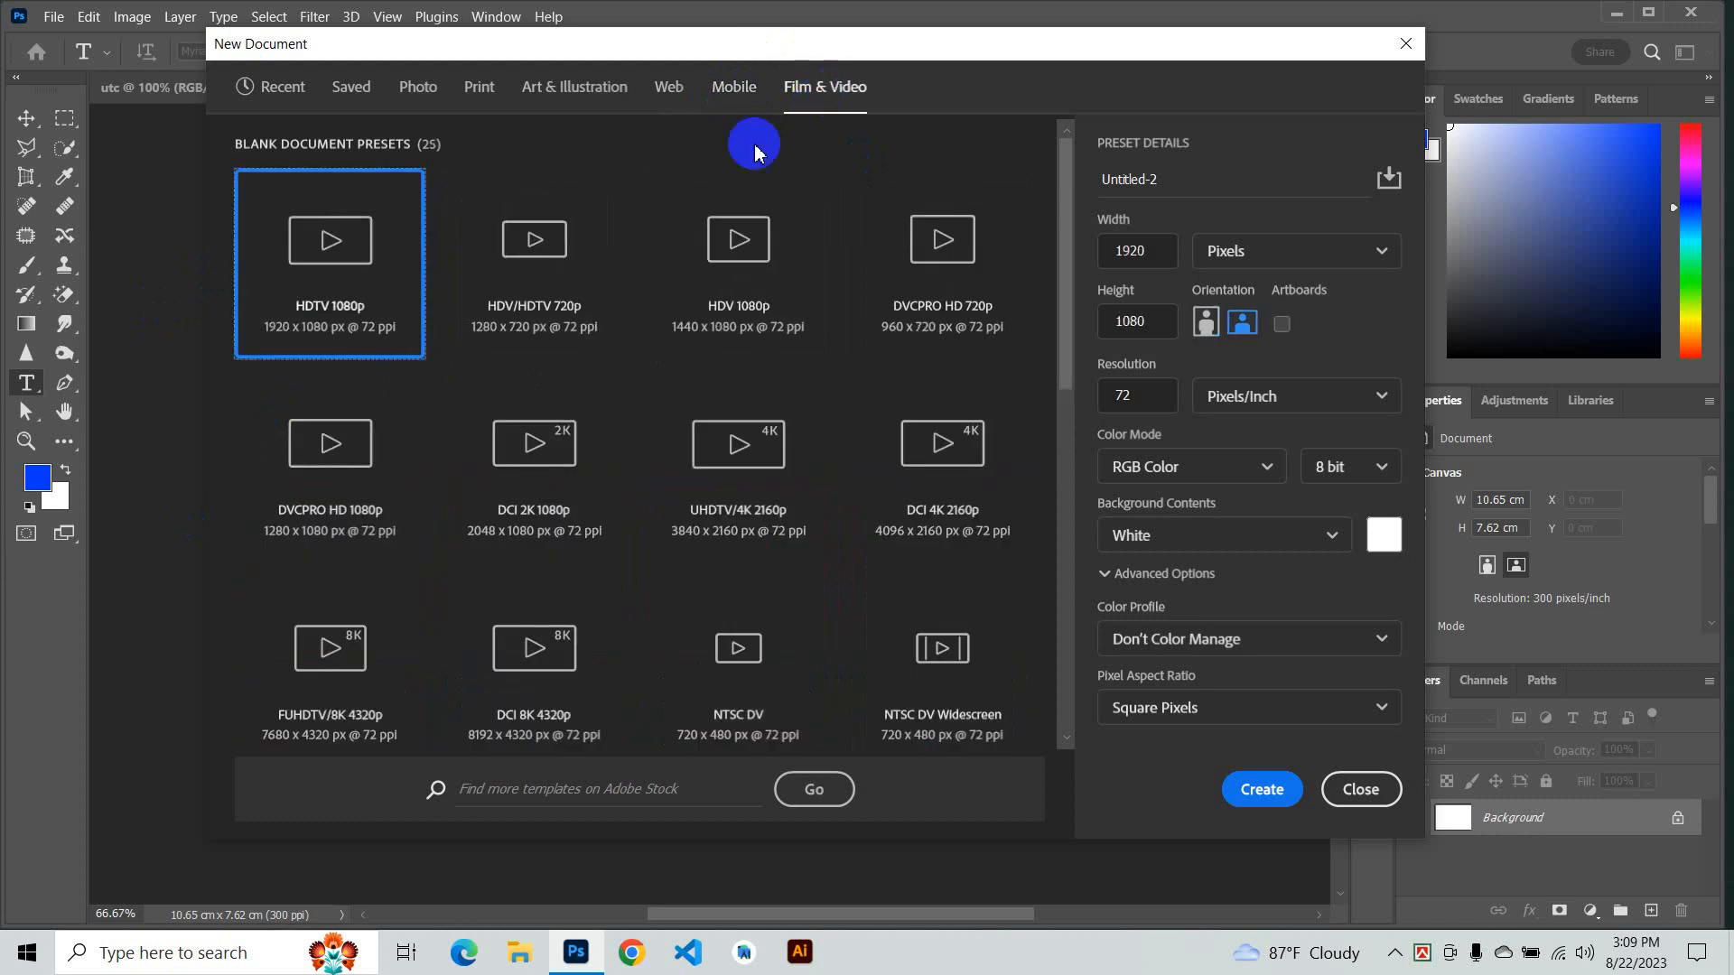
{"action": "scroll", "coordinate": [620, 479], "scroll_direction": "down", "scroll_amount": 5}
{"action": "scroll", "coordinate": [709, 415], "scroll_direction": "up", "scroll_amount": 5}
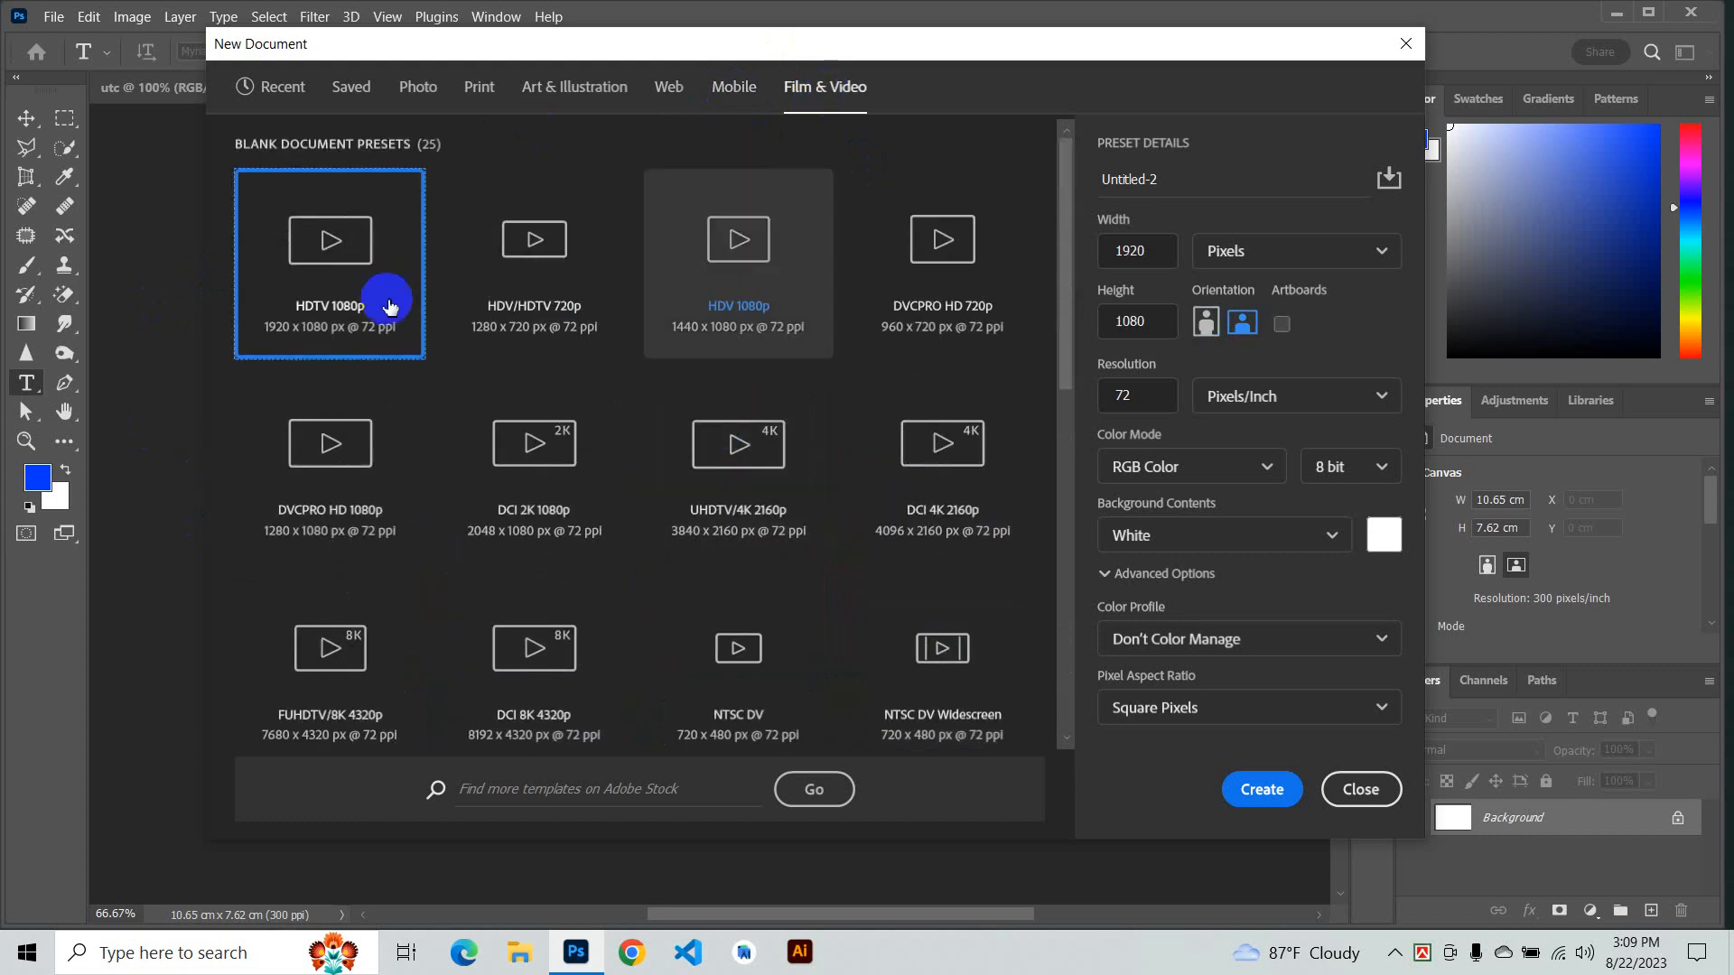
{"action": "left_click", "coordinate": [281, 91]}
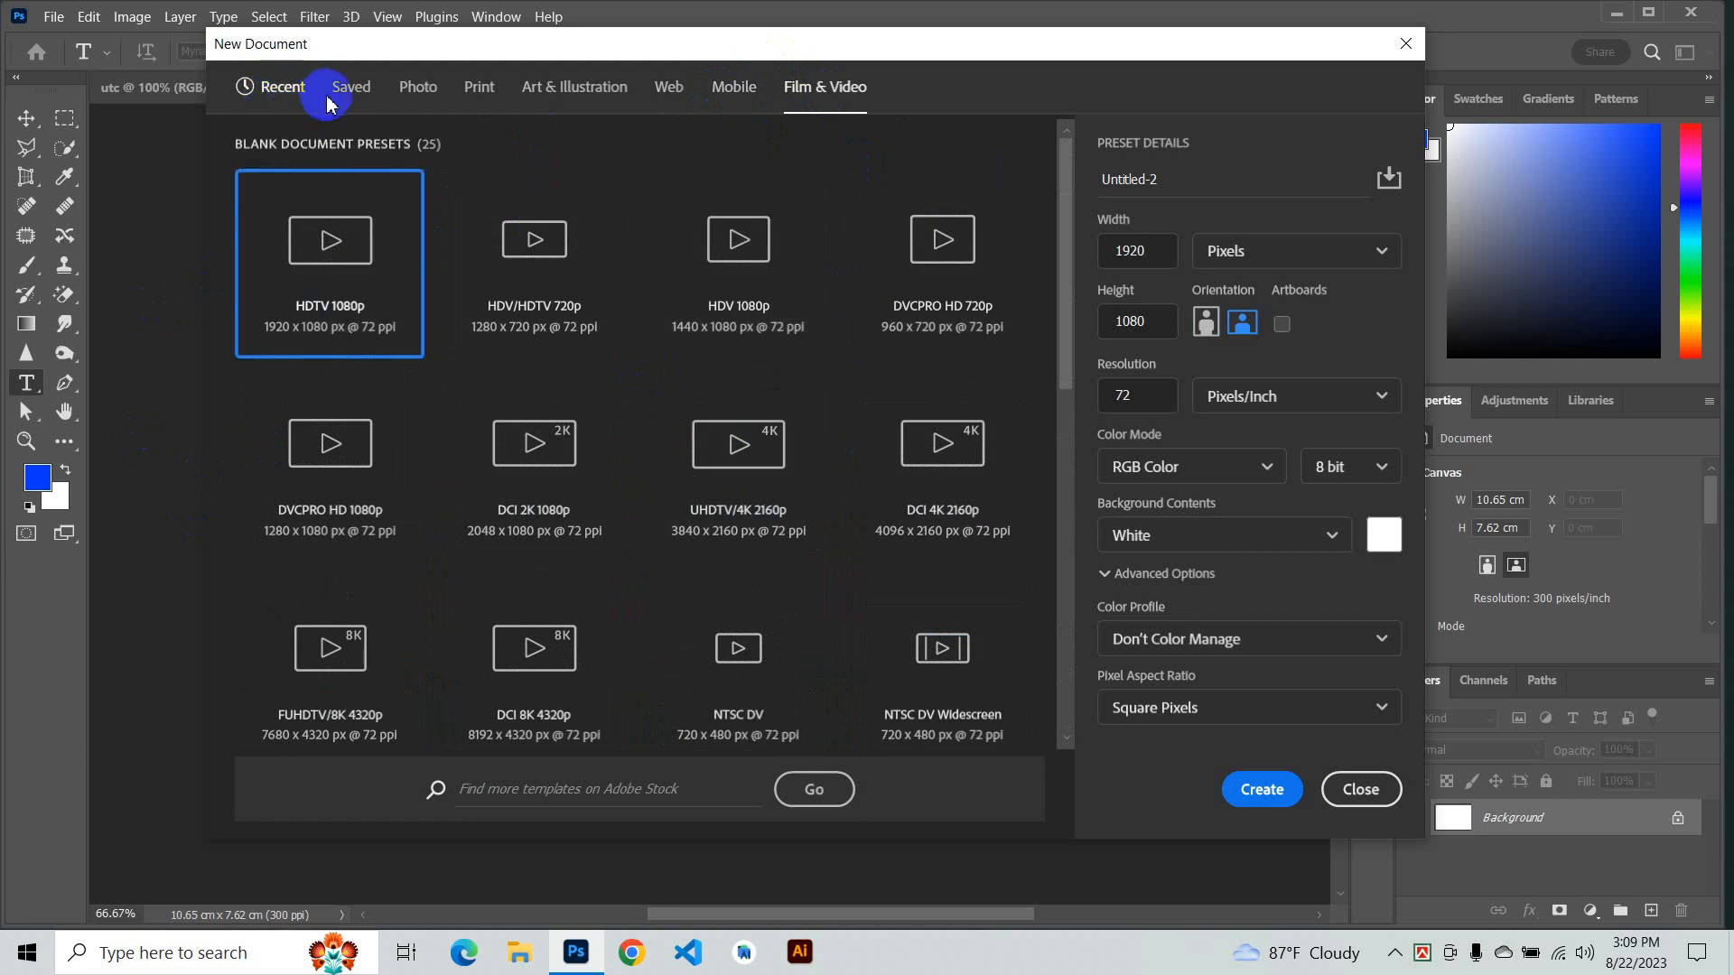
- Review the width, height, resolution unit and width unit settings of the 1258 x 900 px recent preset
{"action": "left_click", "coordinate": [1154, 250]}
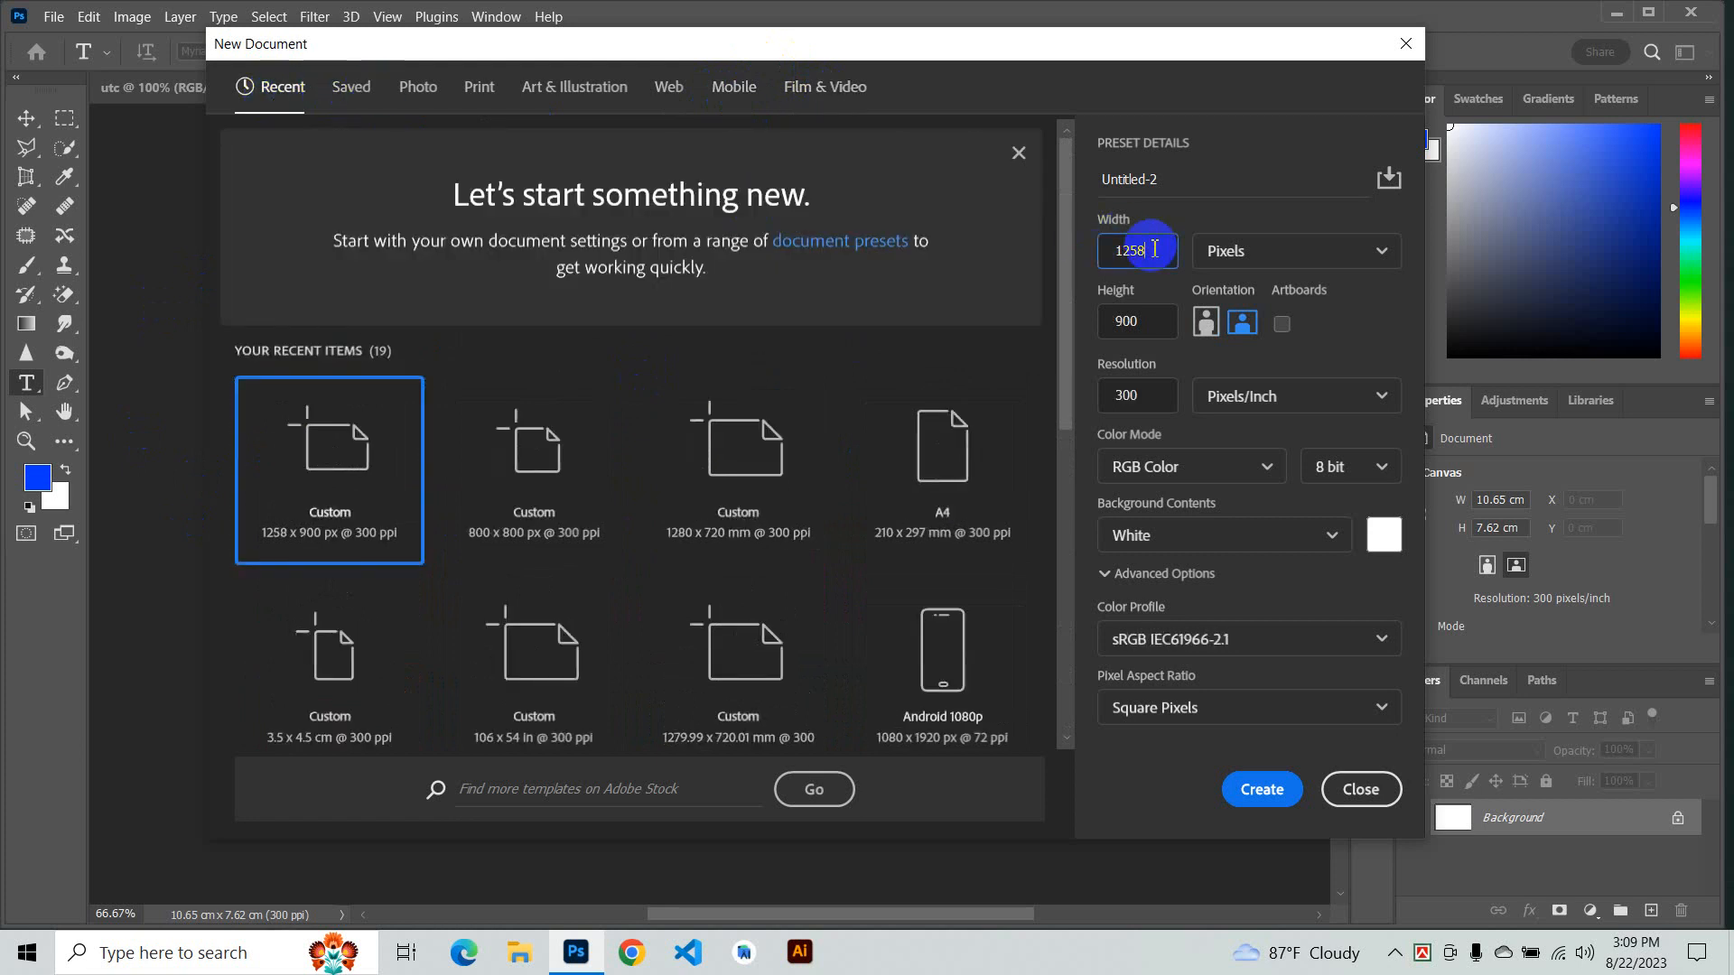
{"action": "left_click", "coordinate": [1107, 184]}
{"action": "left_click", "coordinate": [1144, 321]}
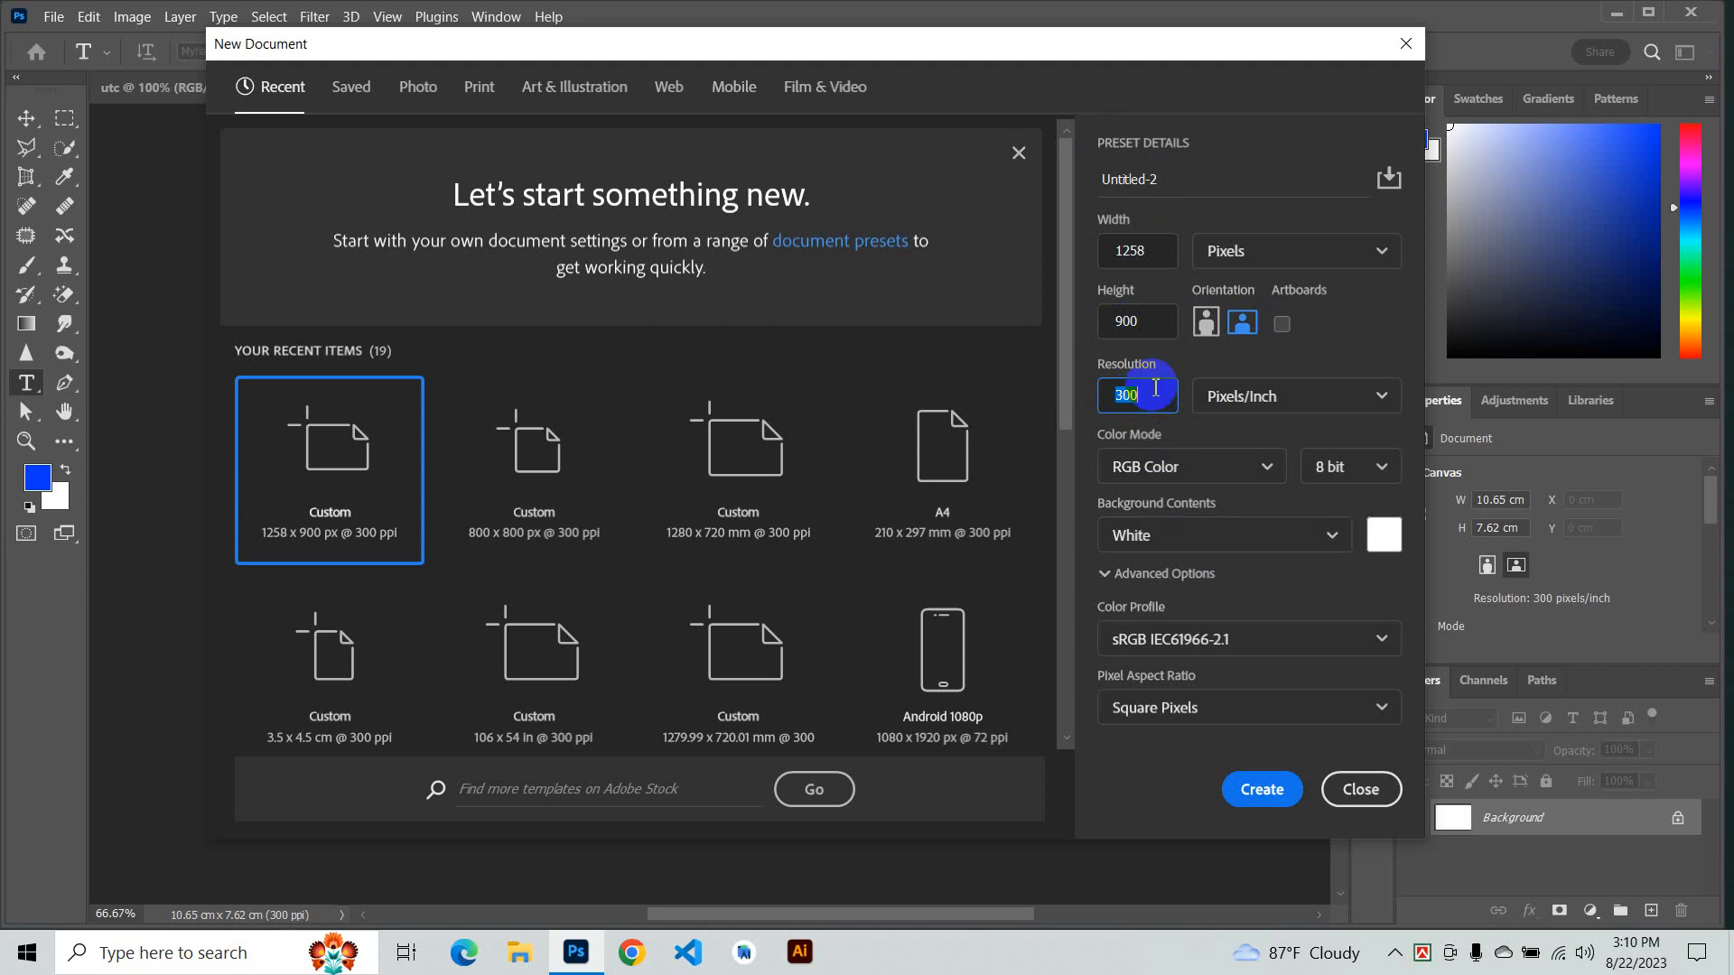
{"action": "left_click", "coordinate": [1297, 407]}
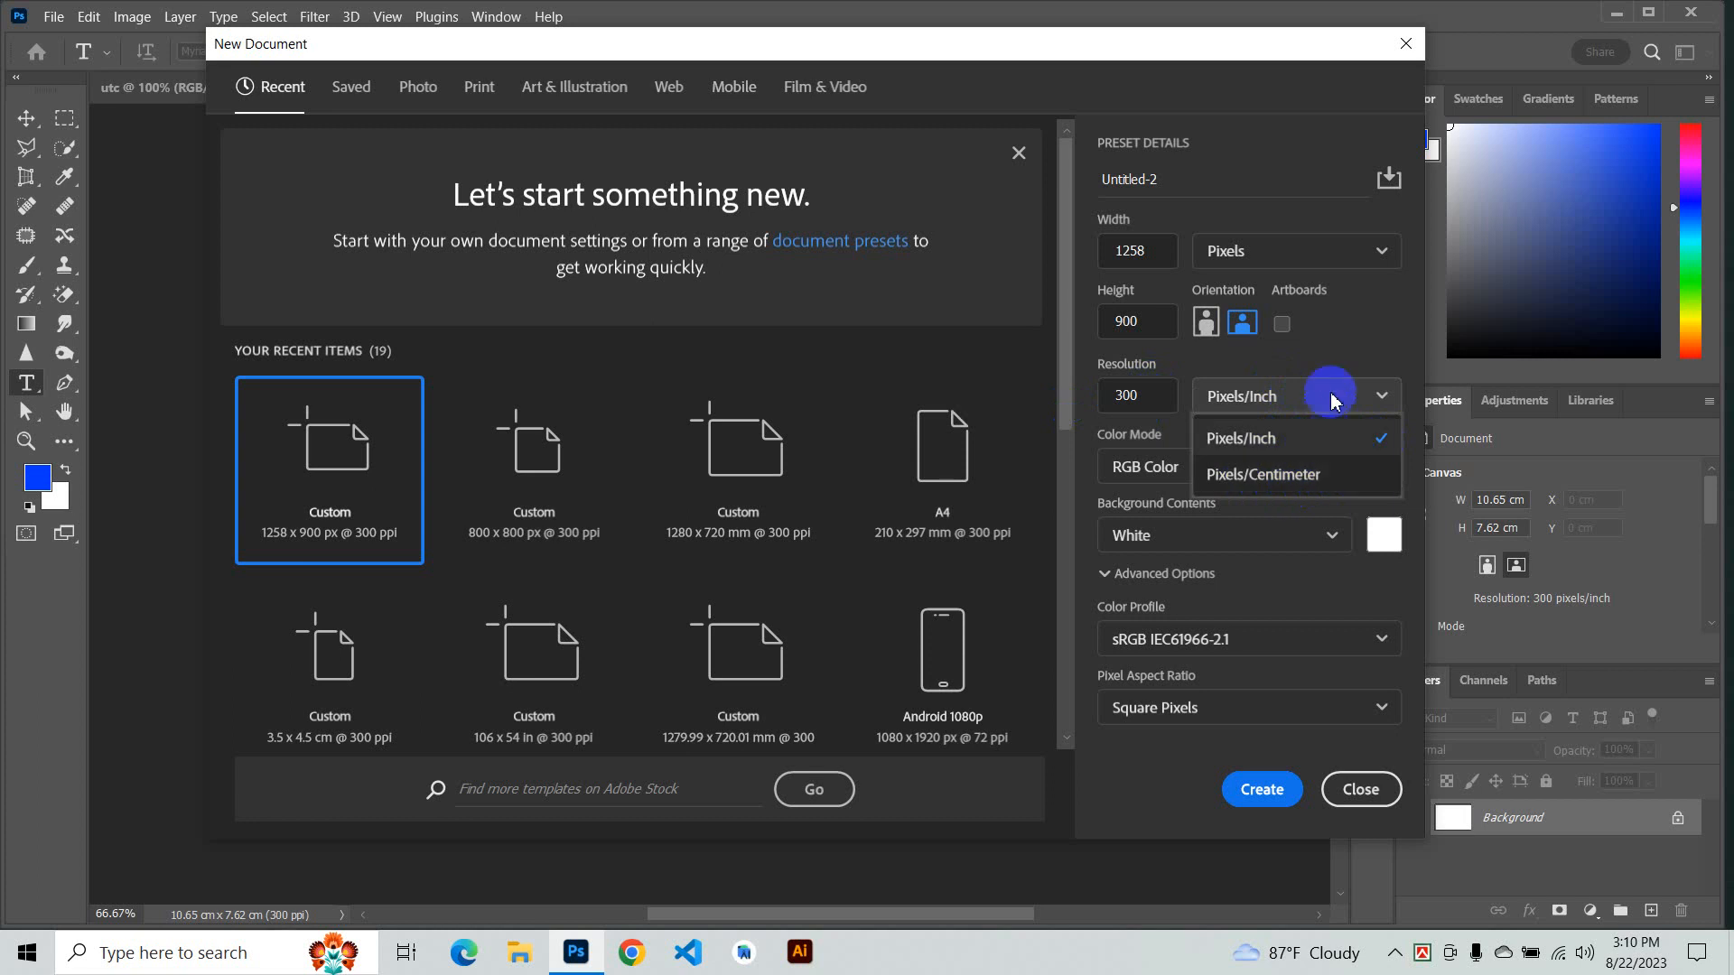
{"action": "left_click", "coordinate": [1306, 439]}
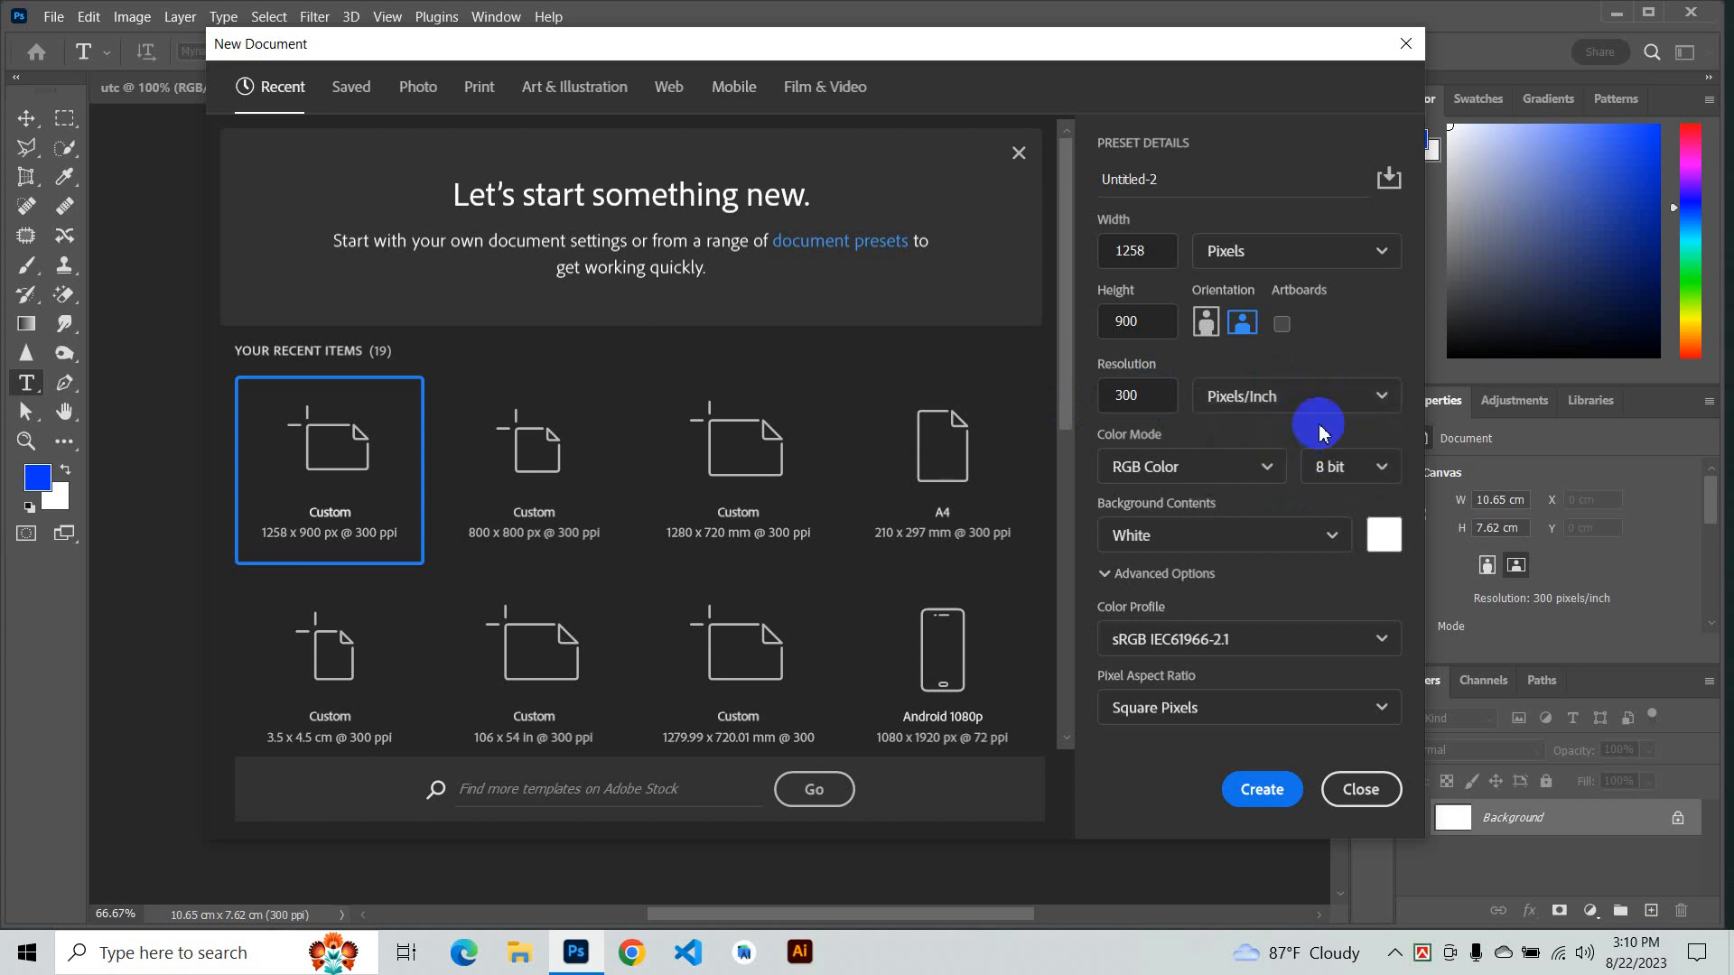
{"action": "left_click", "coordinate": [1283, 254]}
{"action": "left_click", "coordinate": [1337, 252]}
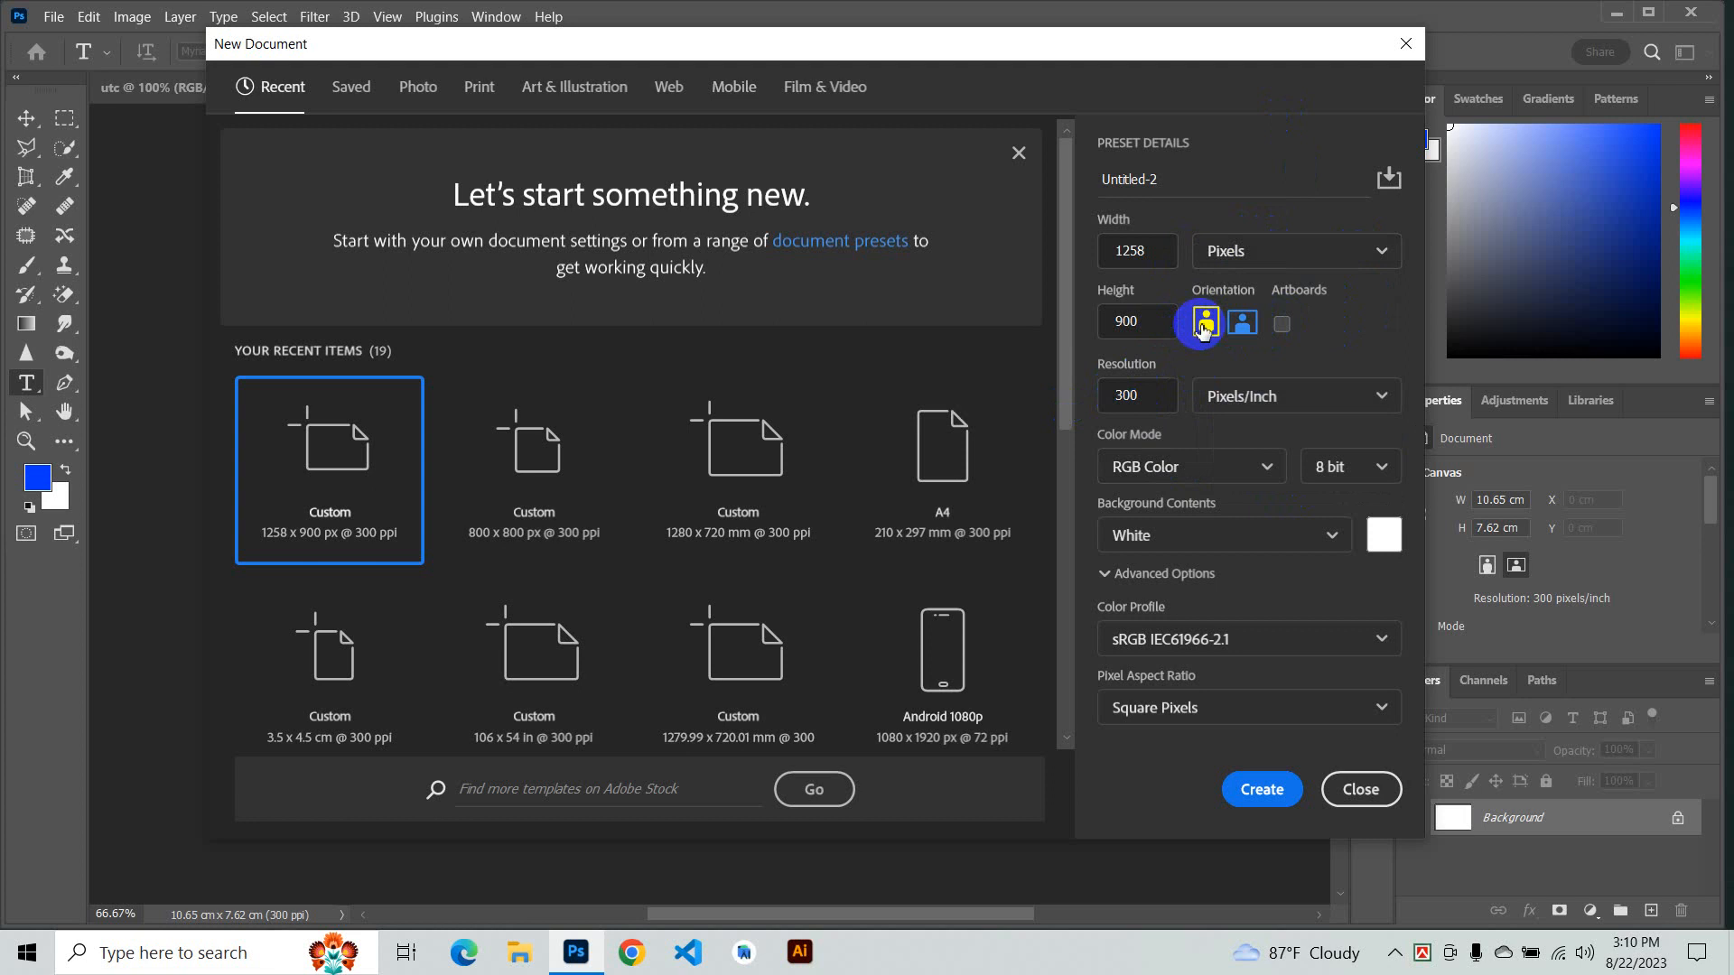
- Set the background contents to a custom red colour and create the 1258 x 900 px document
{"action": "left_click", "coordinate": [1305, 536]}
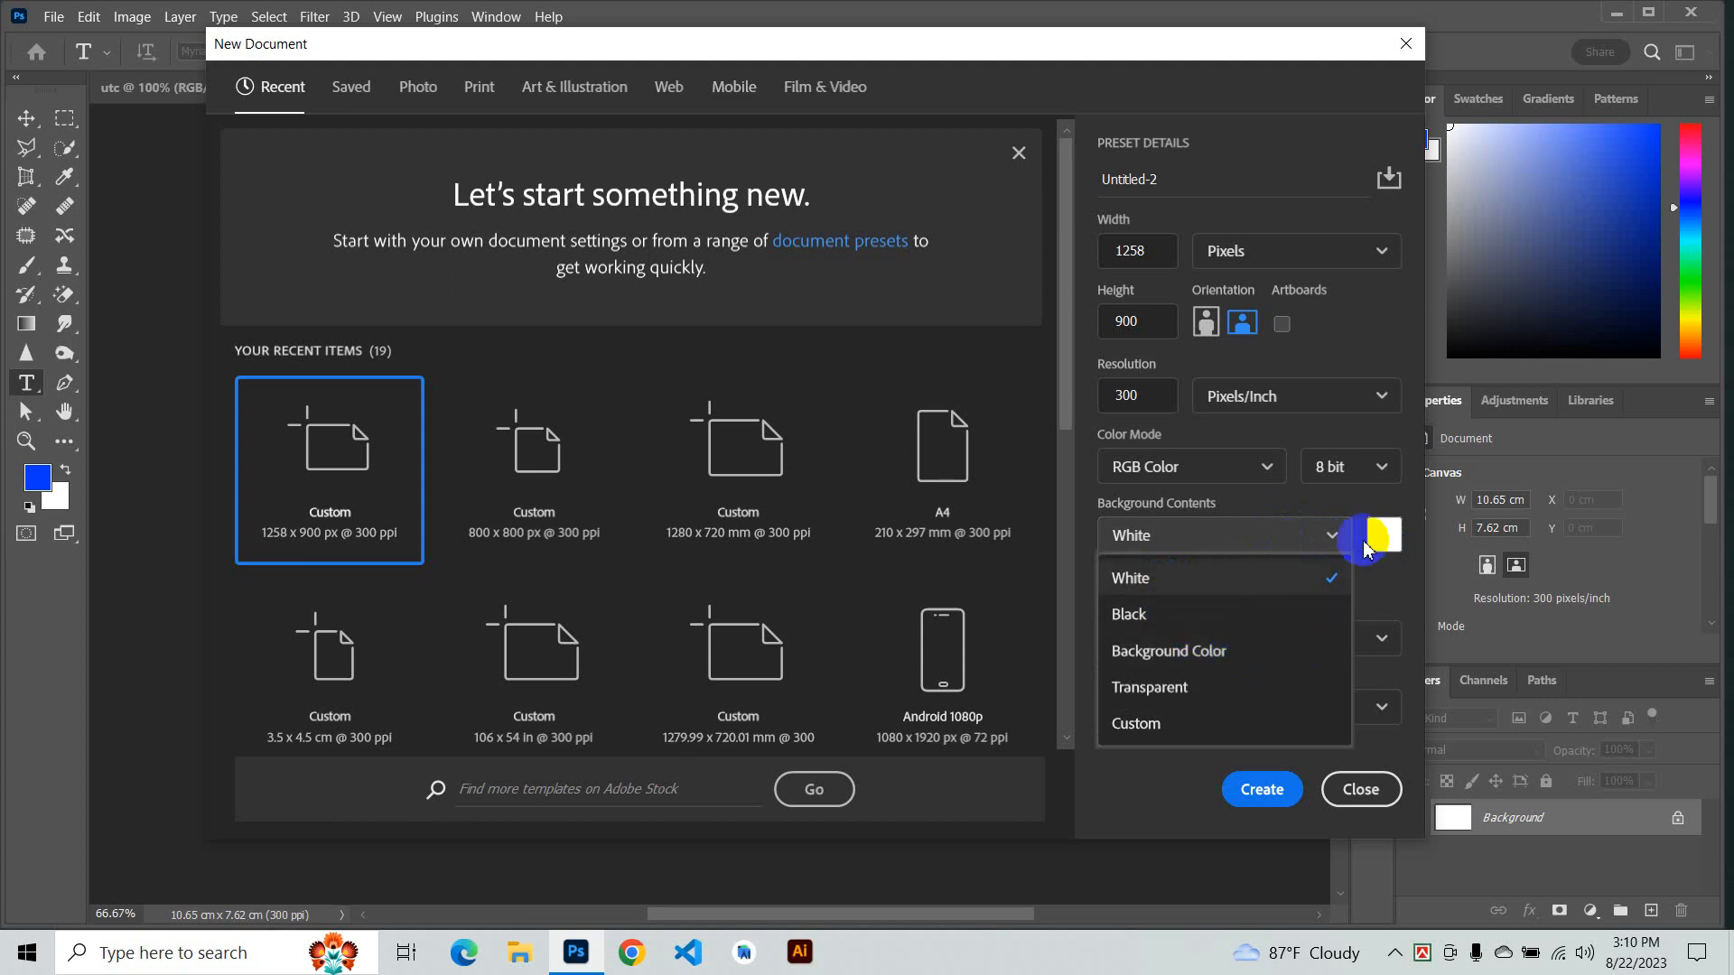
{"action": "left_click", "coordinate": [1376, 534]}
{"action": "left_click", "coordinate": [1378, 535]}
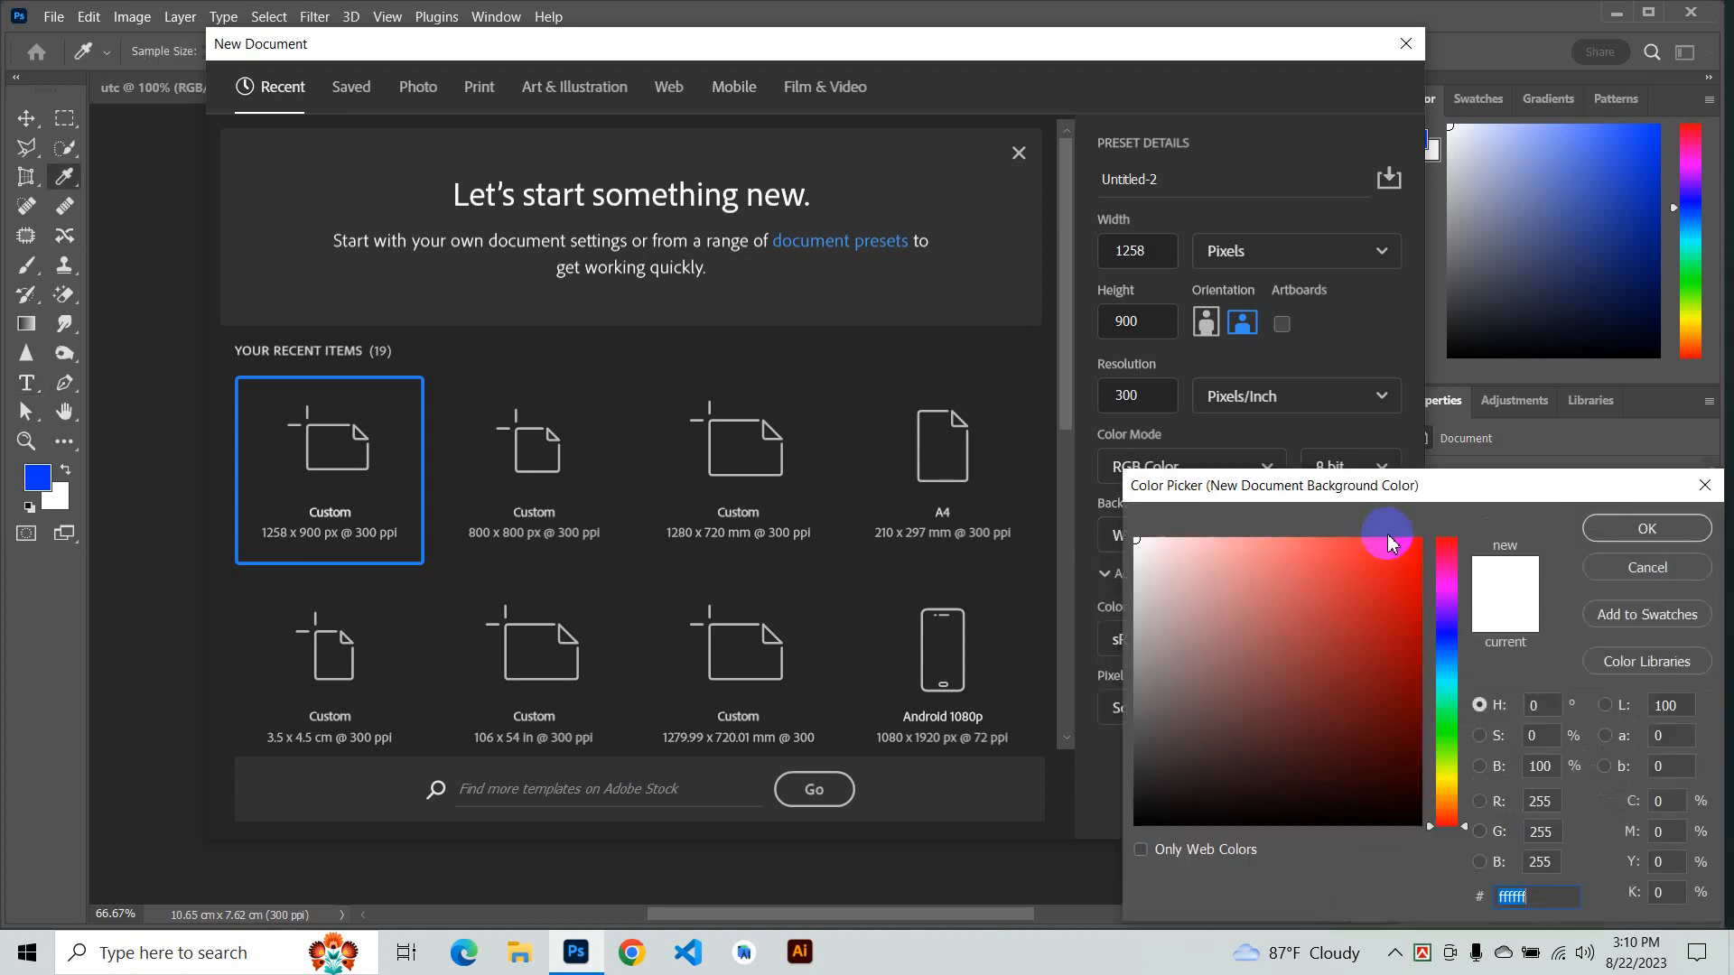
{"action": "left_click", "coordinate": [1420, 540]}
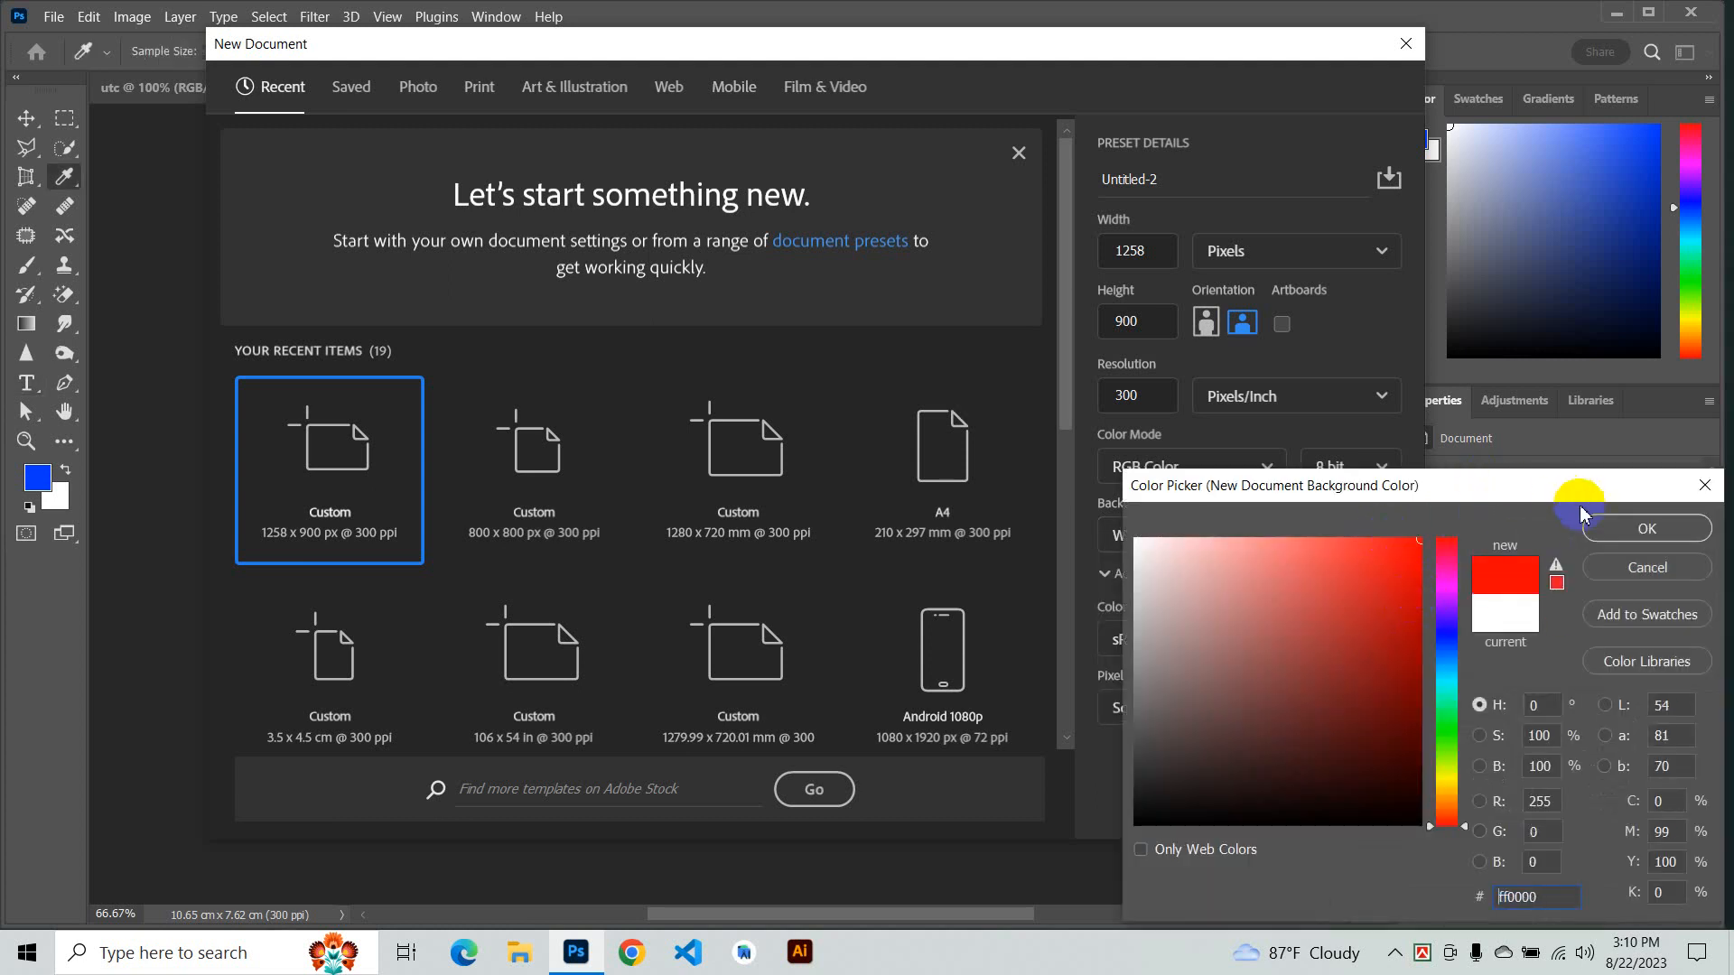
{"action": "left_click", "coordinate": [1601, 531]}
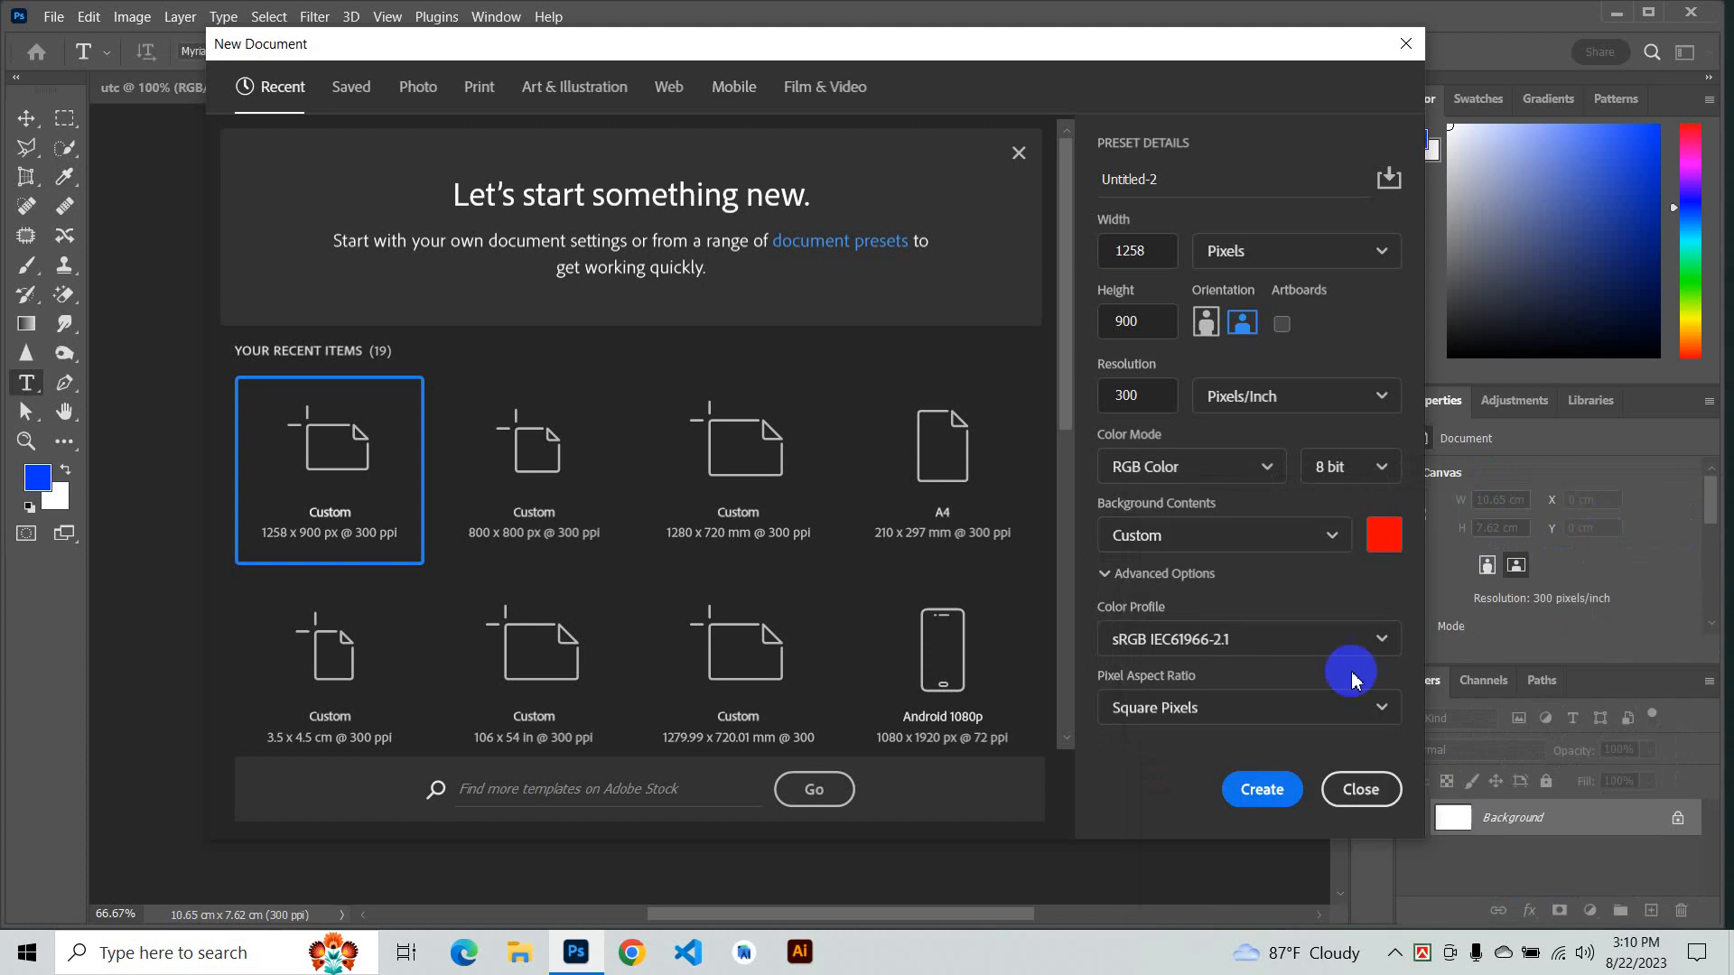
{"action": "left_click", "coordinate": [1264, 789]}
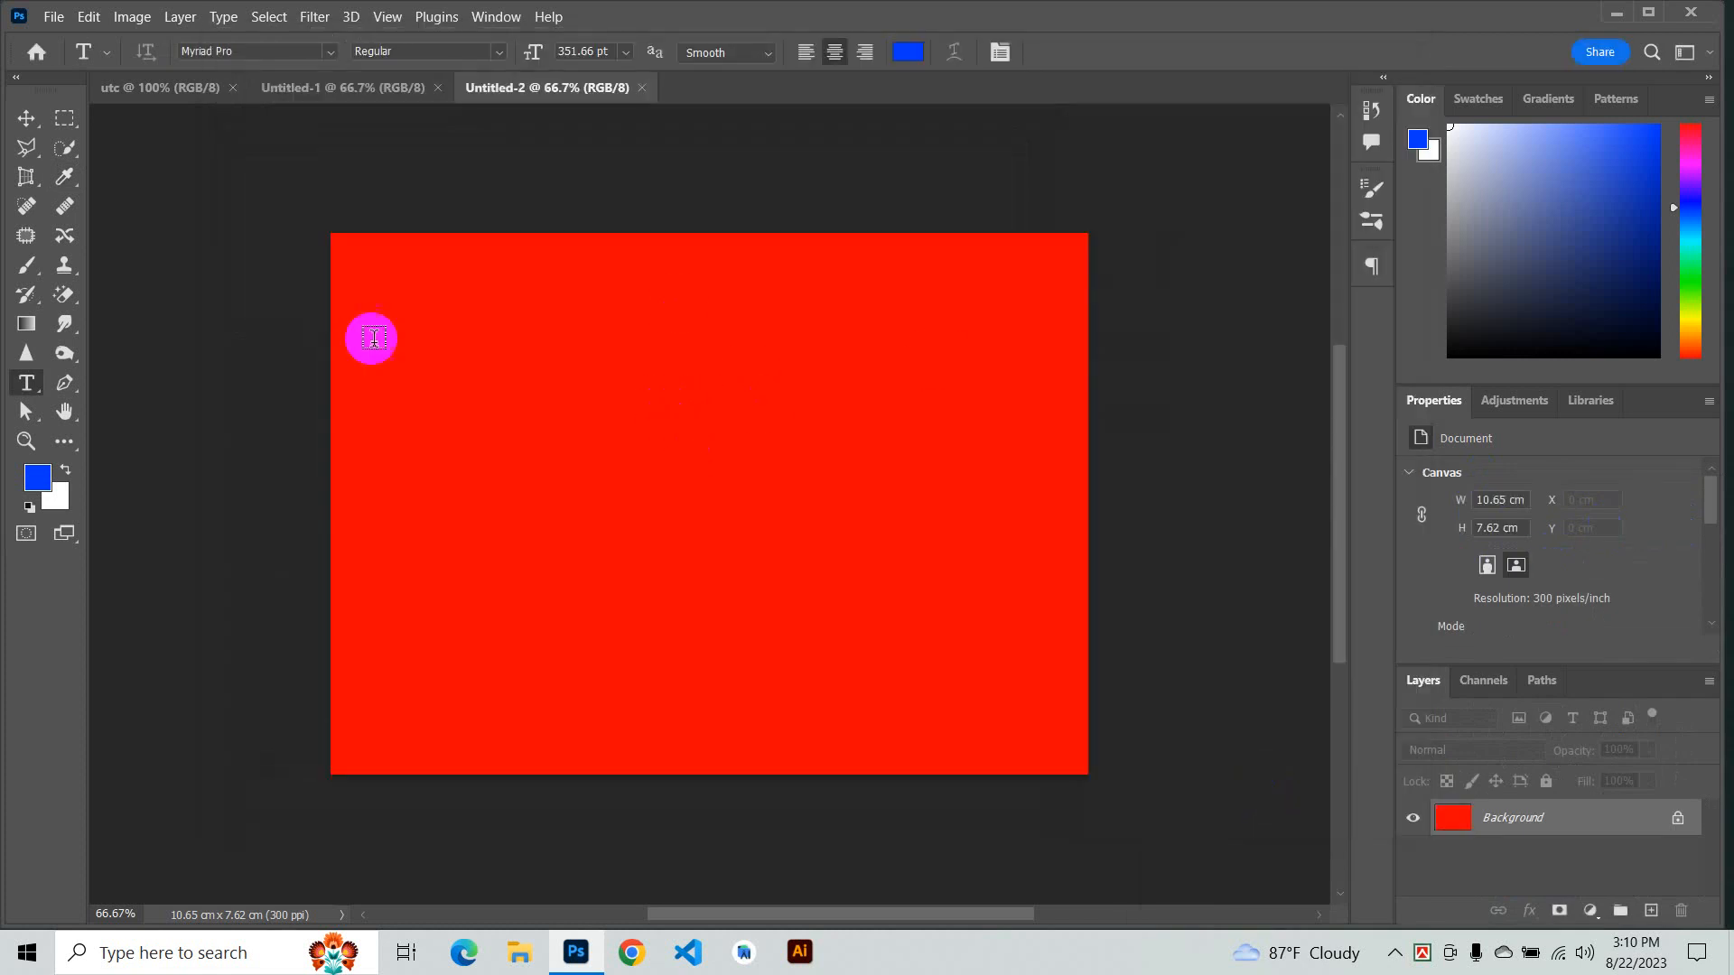
- Open the New Document dialog again and look through the colour profile options
{"action": "left_click", "coordinate": [54, 16]}
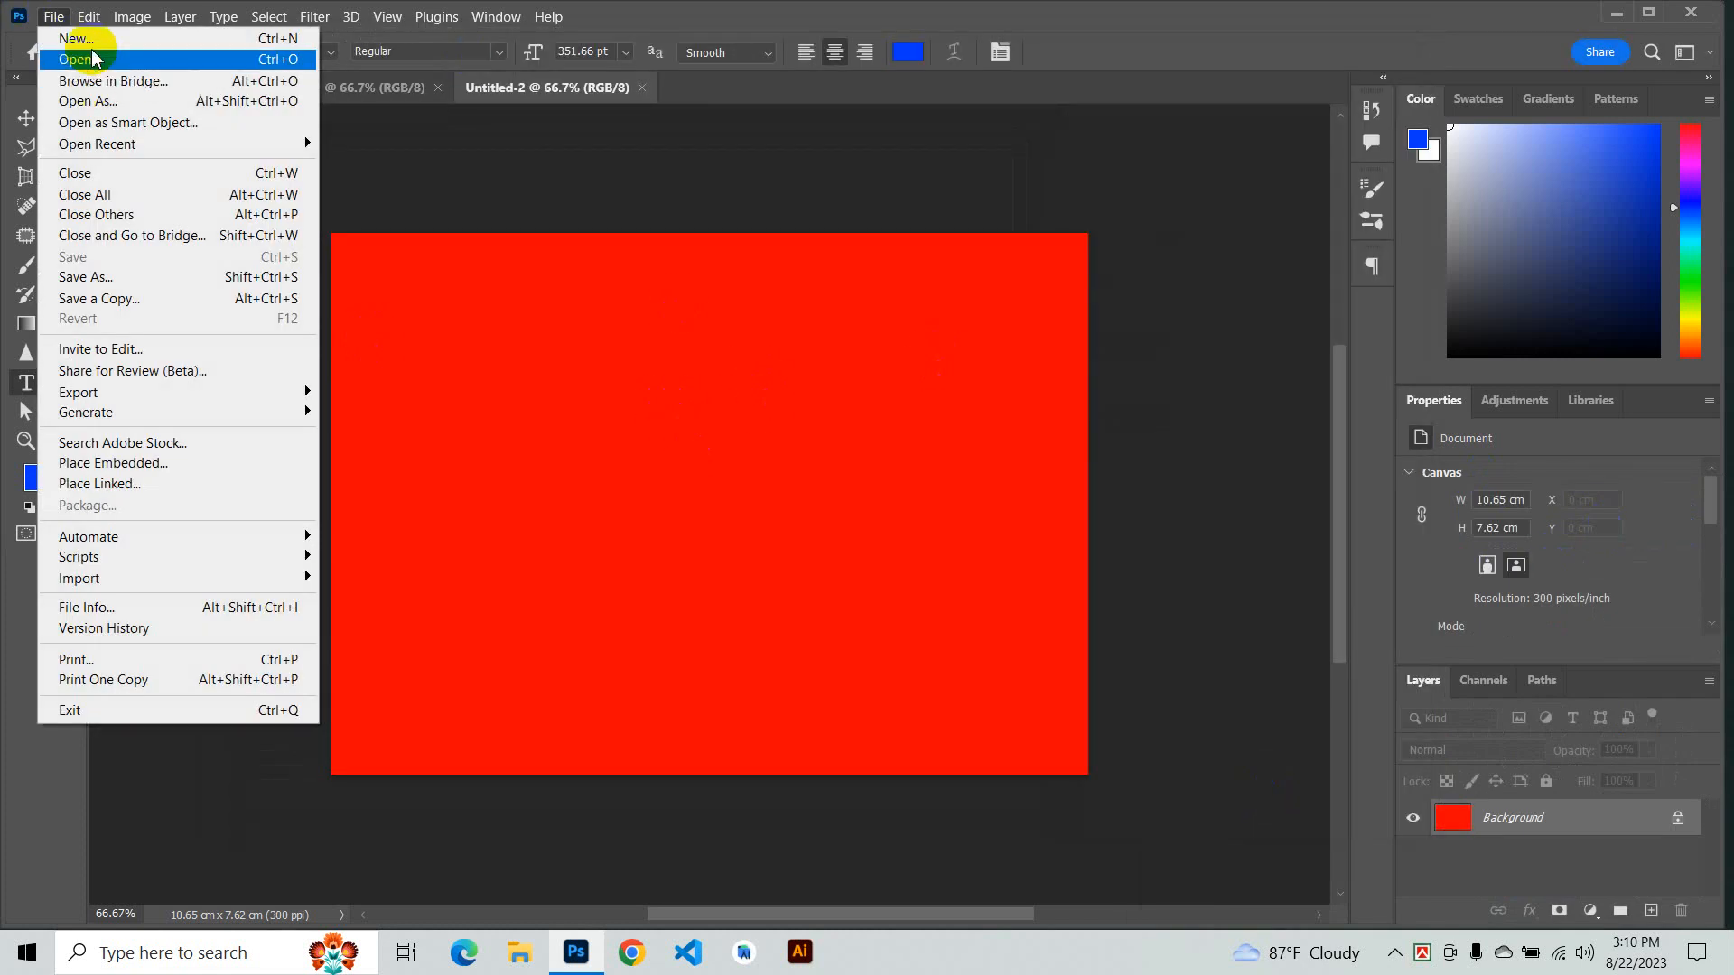
{"action": "left_click", "coordinate": [65, 33]}
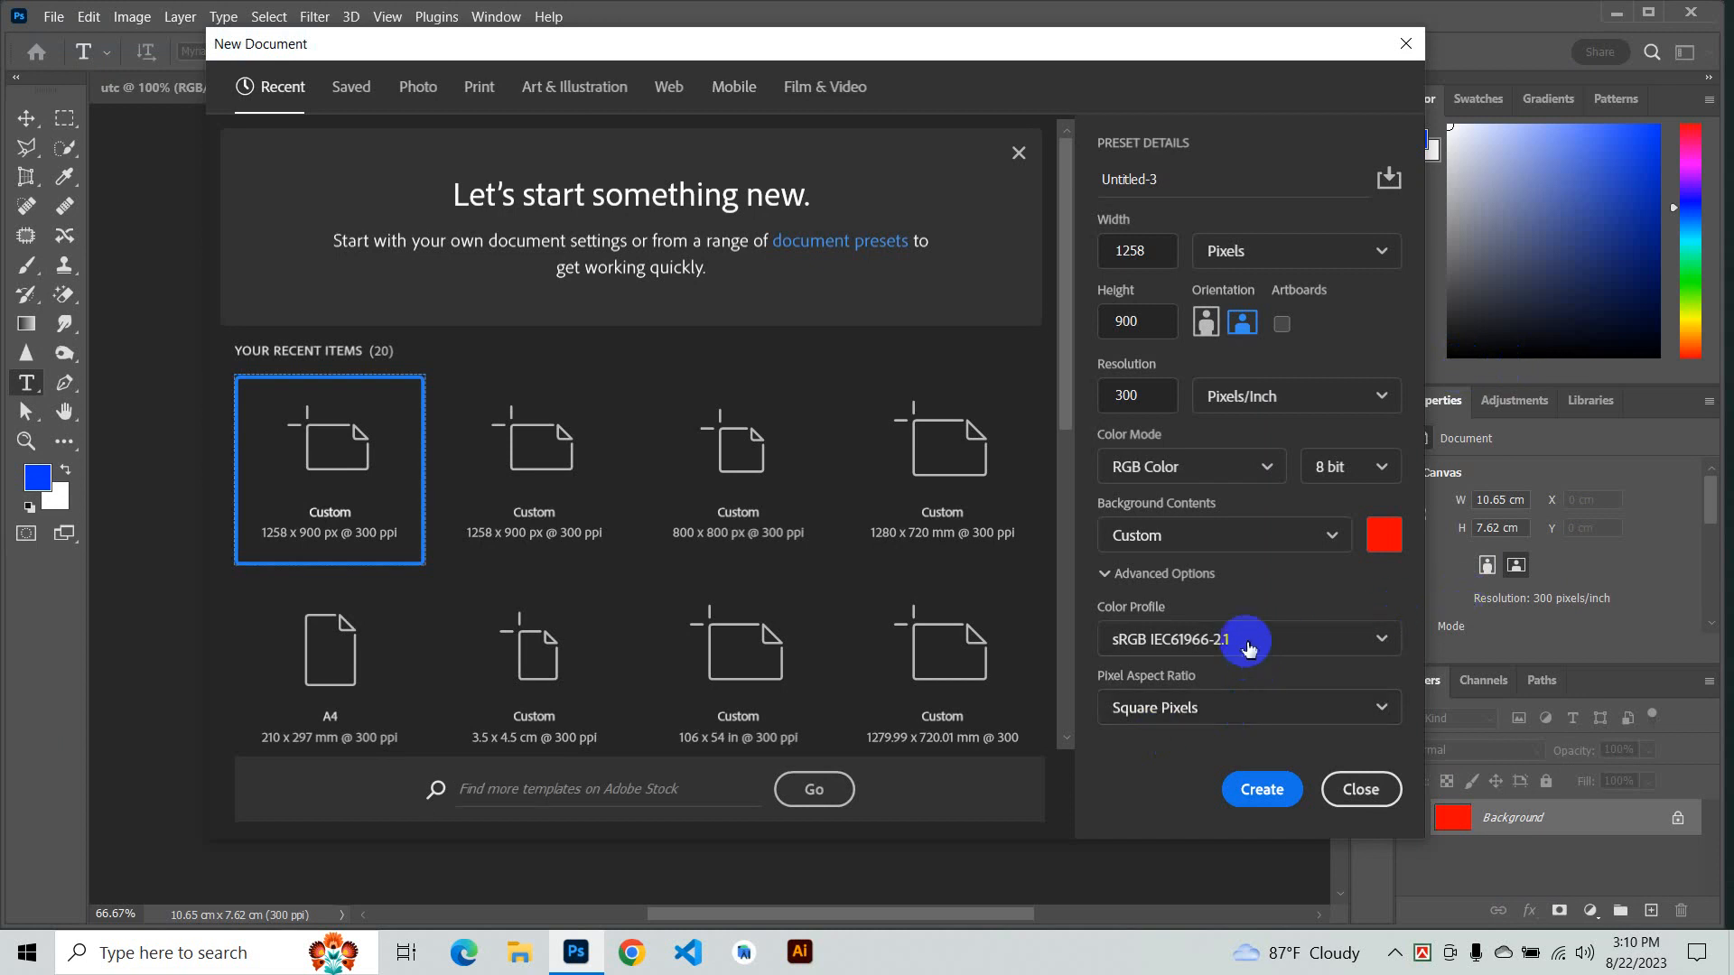
{"action": "left_click", "coordinate": [1300, 641]}
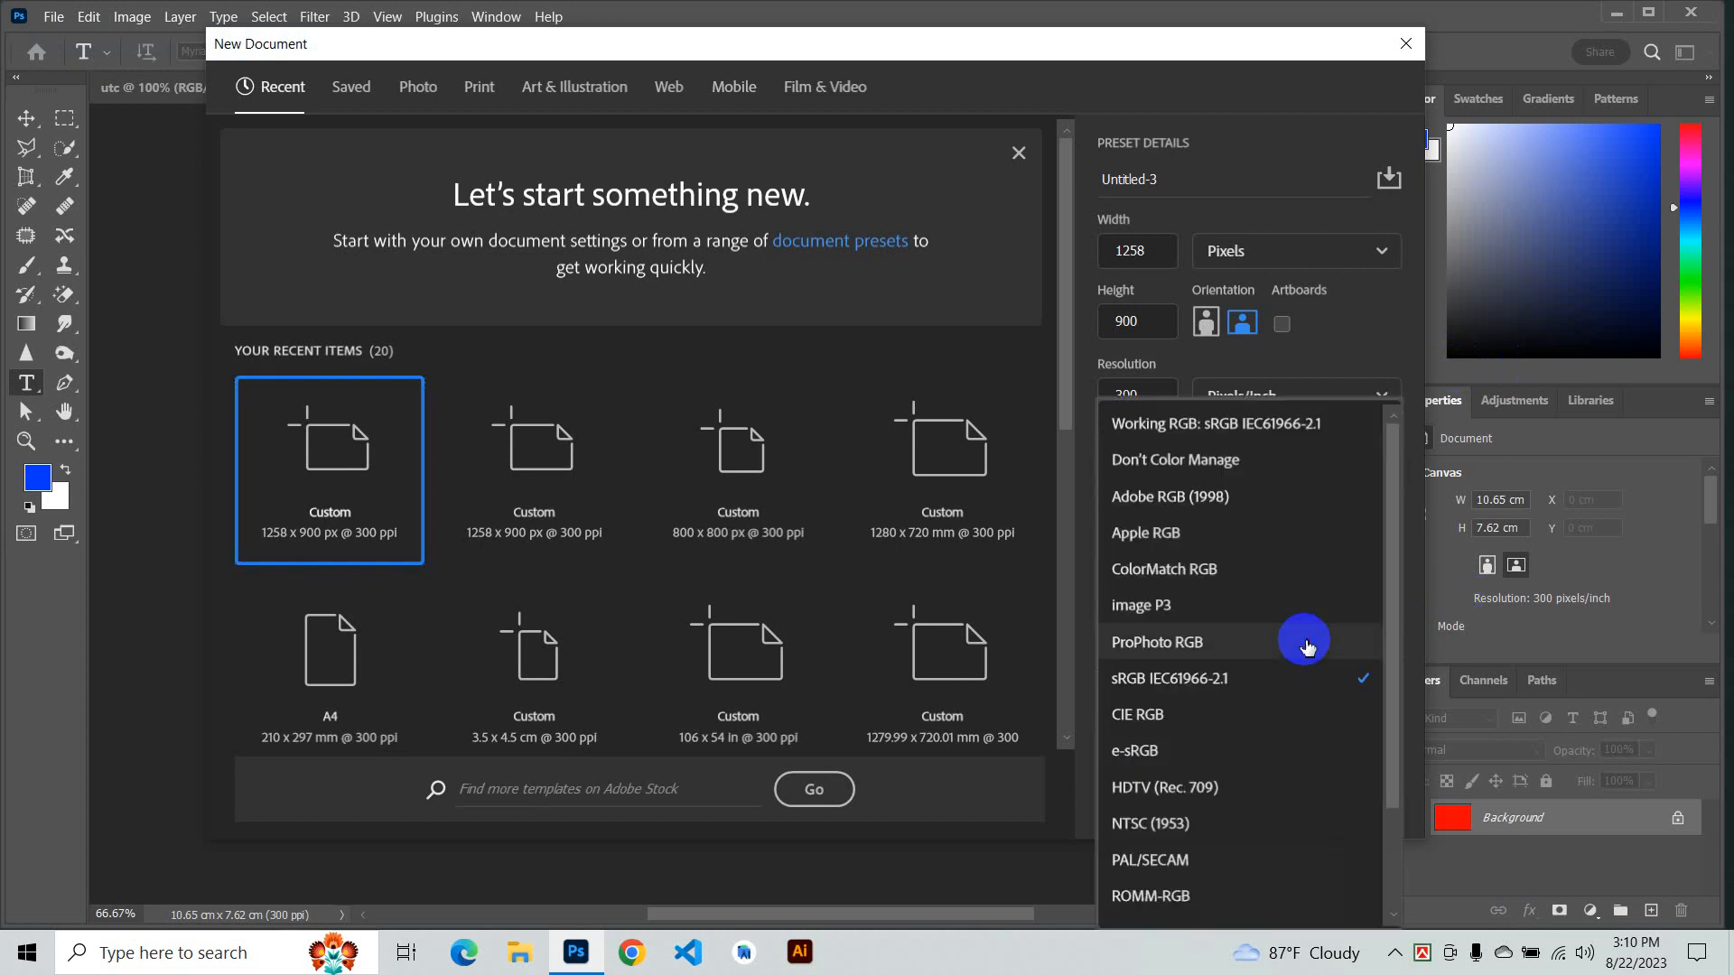
{"action": "left_click", "coordinate": [1306, 343]}
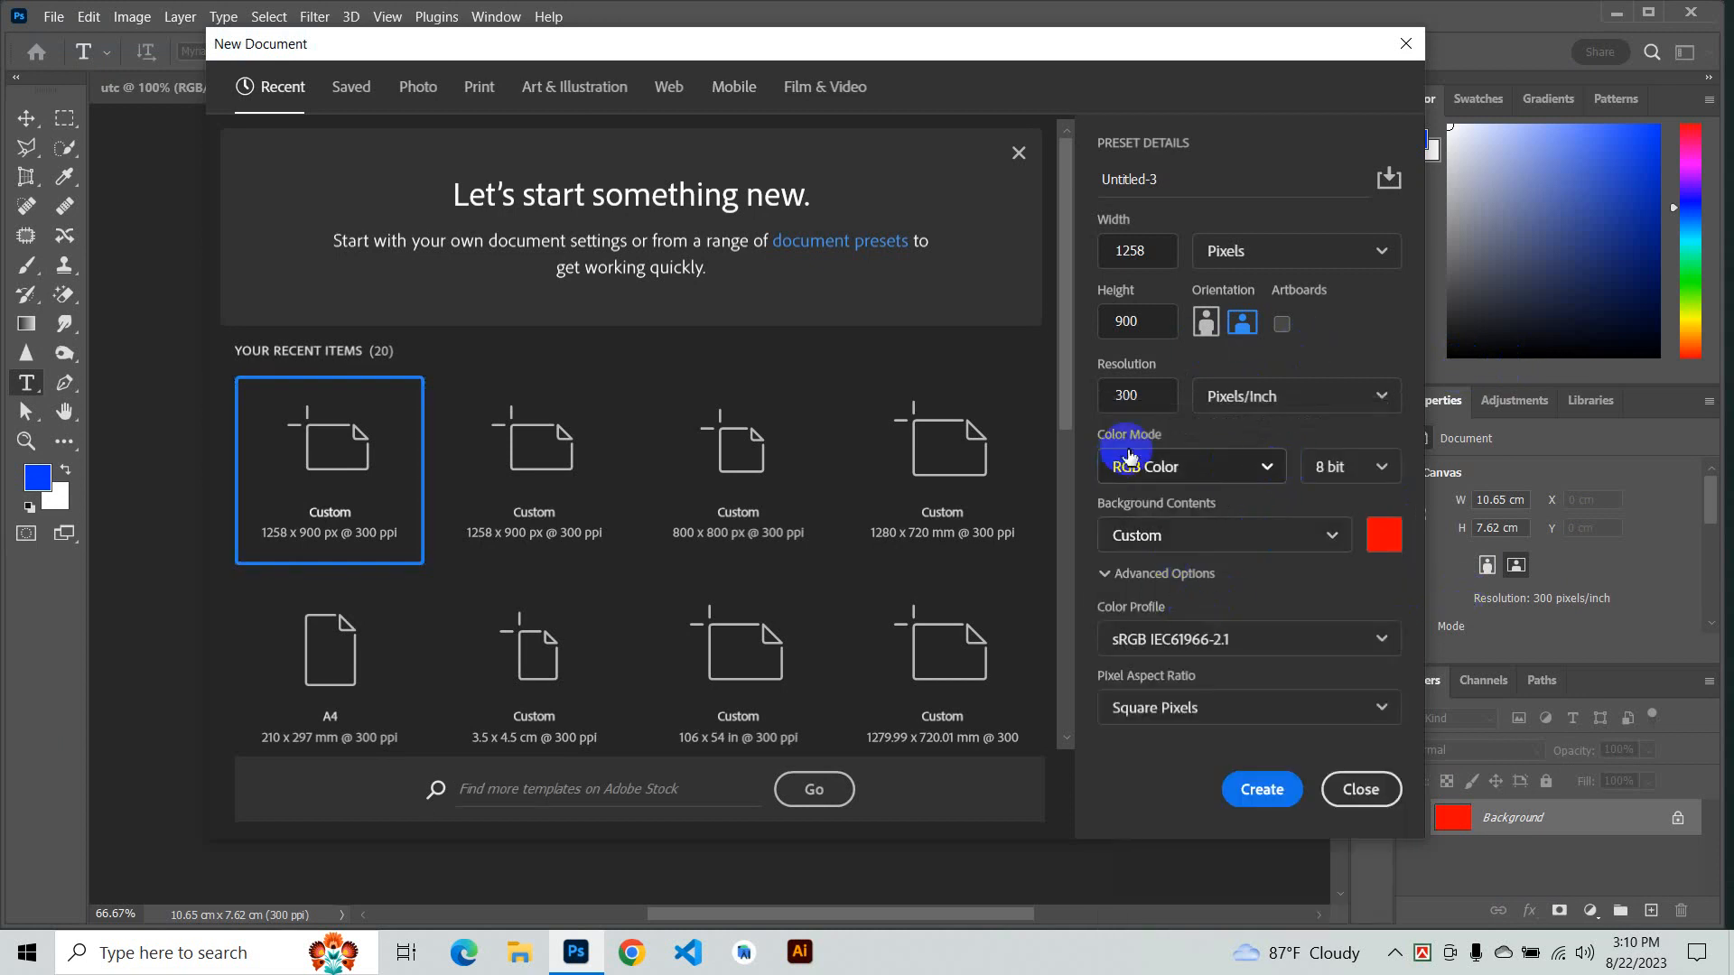
- Switch the colour mode to CMYK Color and back to RGB Color
{"action": "left_click", "coordinate": [1282, 466]}
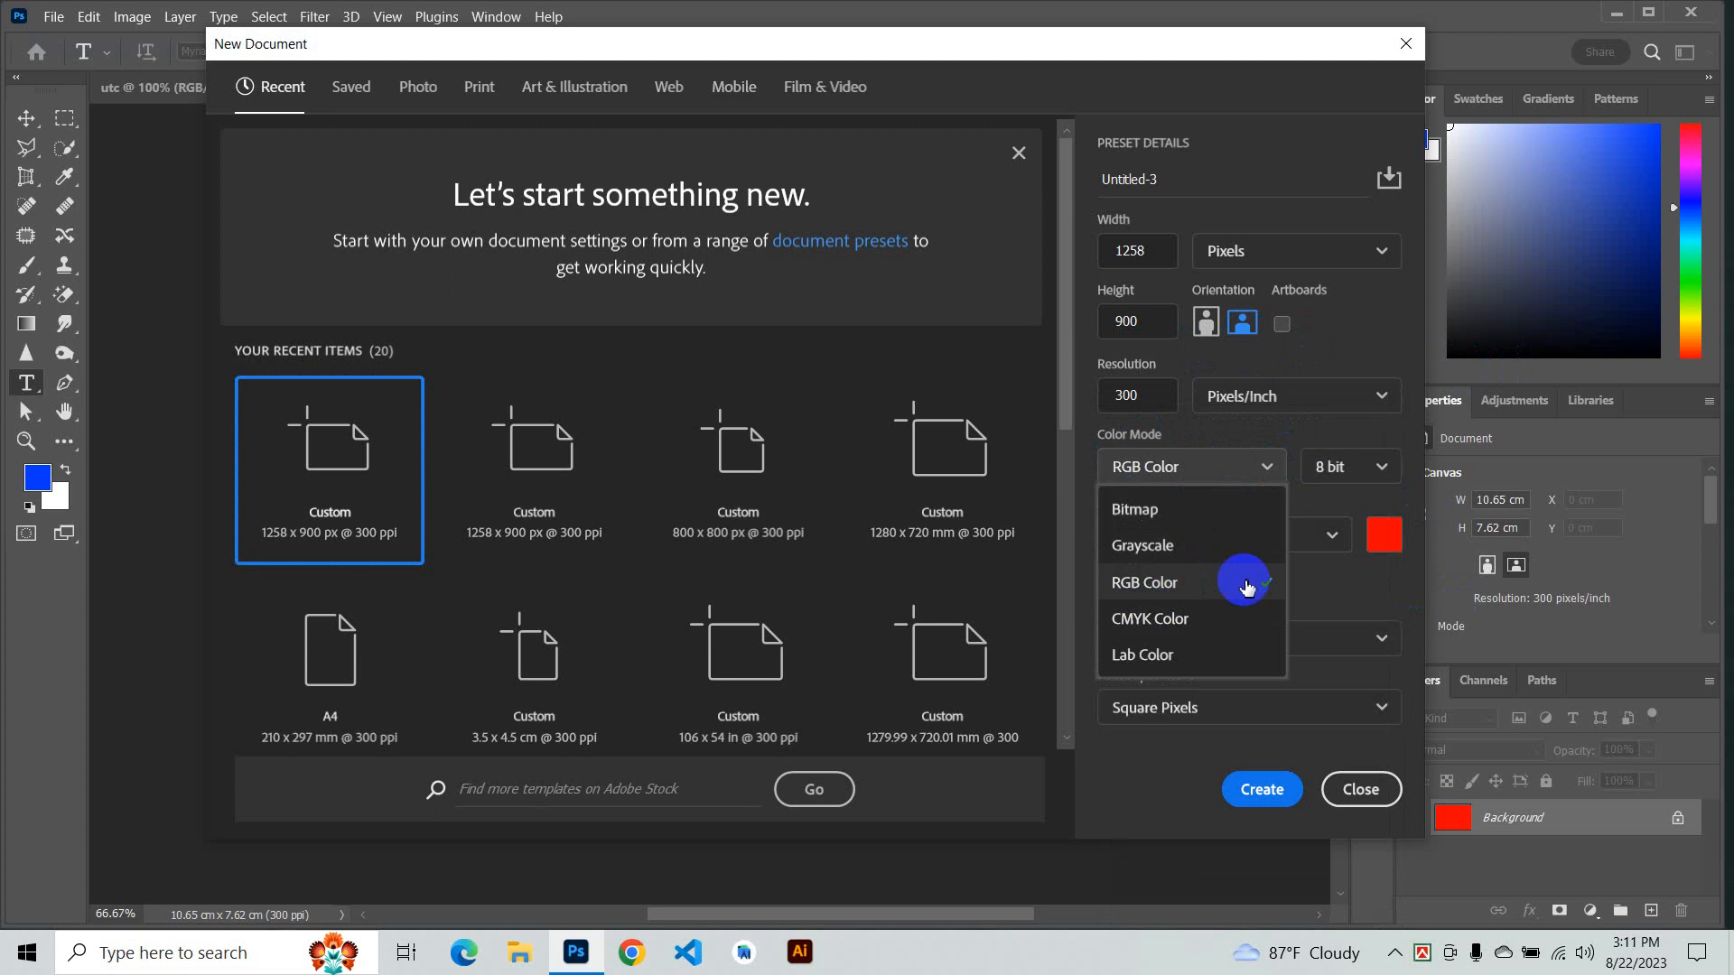
{"action": "left_click", "coordinate": [1134, 630]}
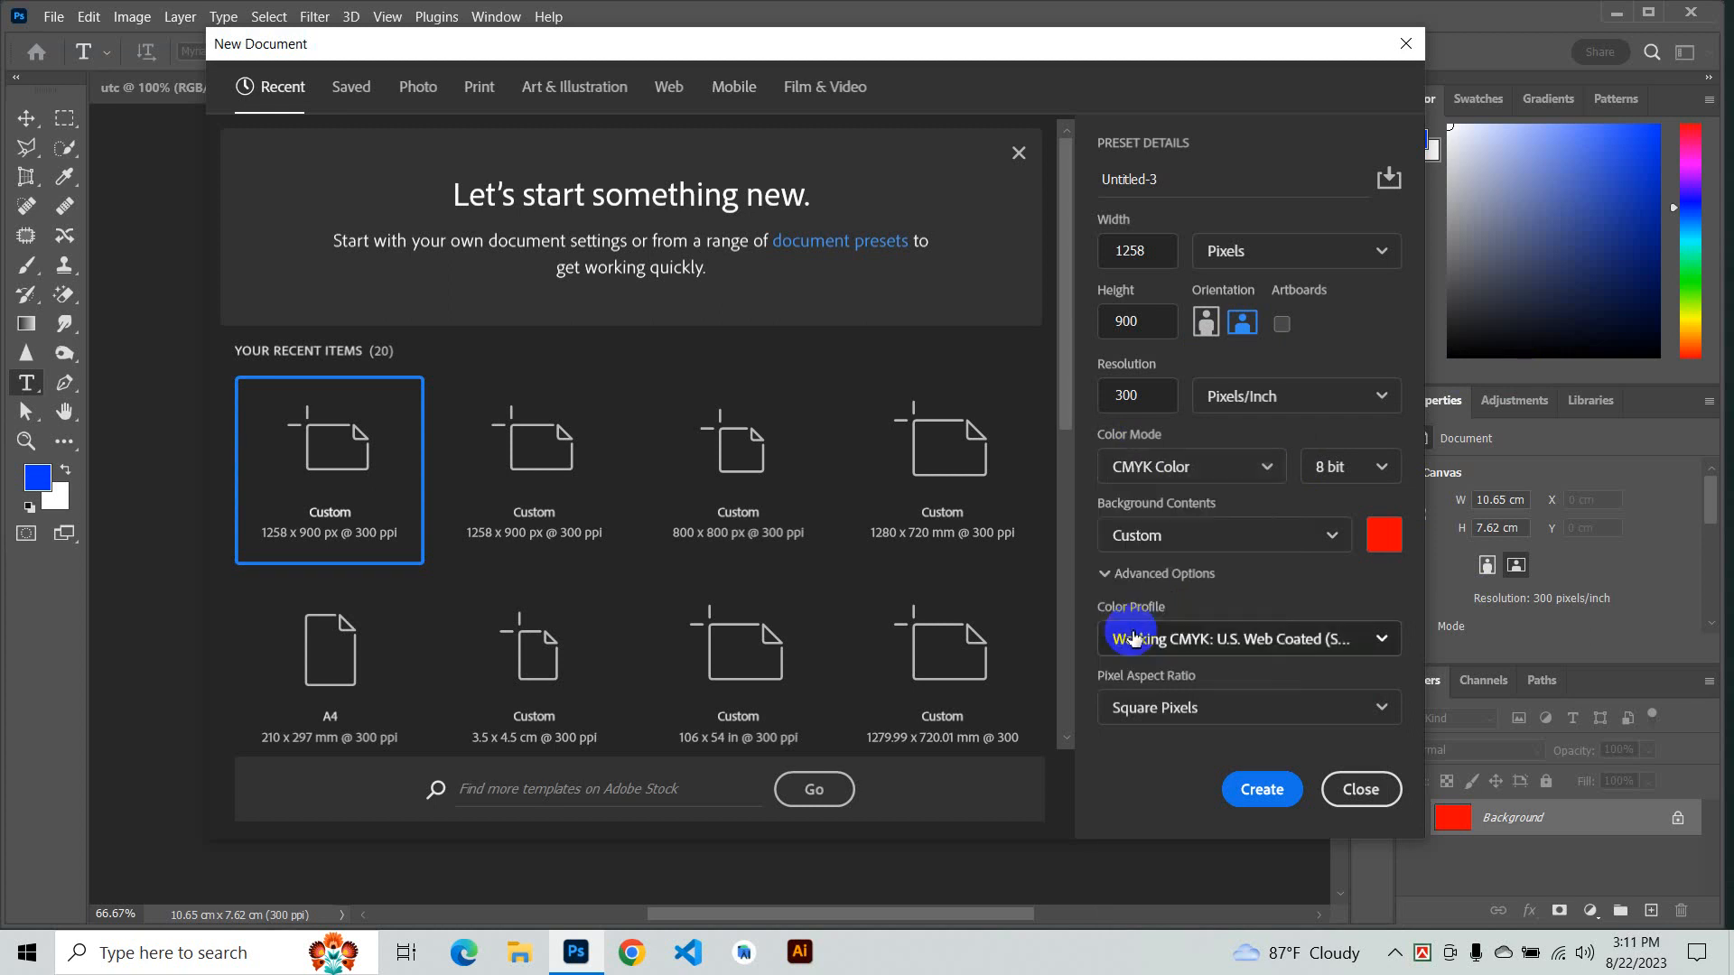
{"action": "left_click", "coordinate": [1175, 652]}
{"action": "left_click", "coordinate": [1273, 361]}
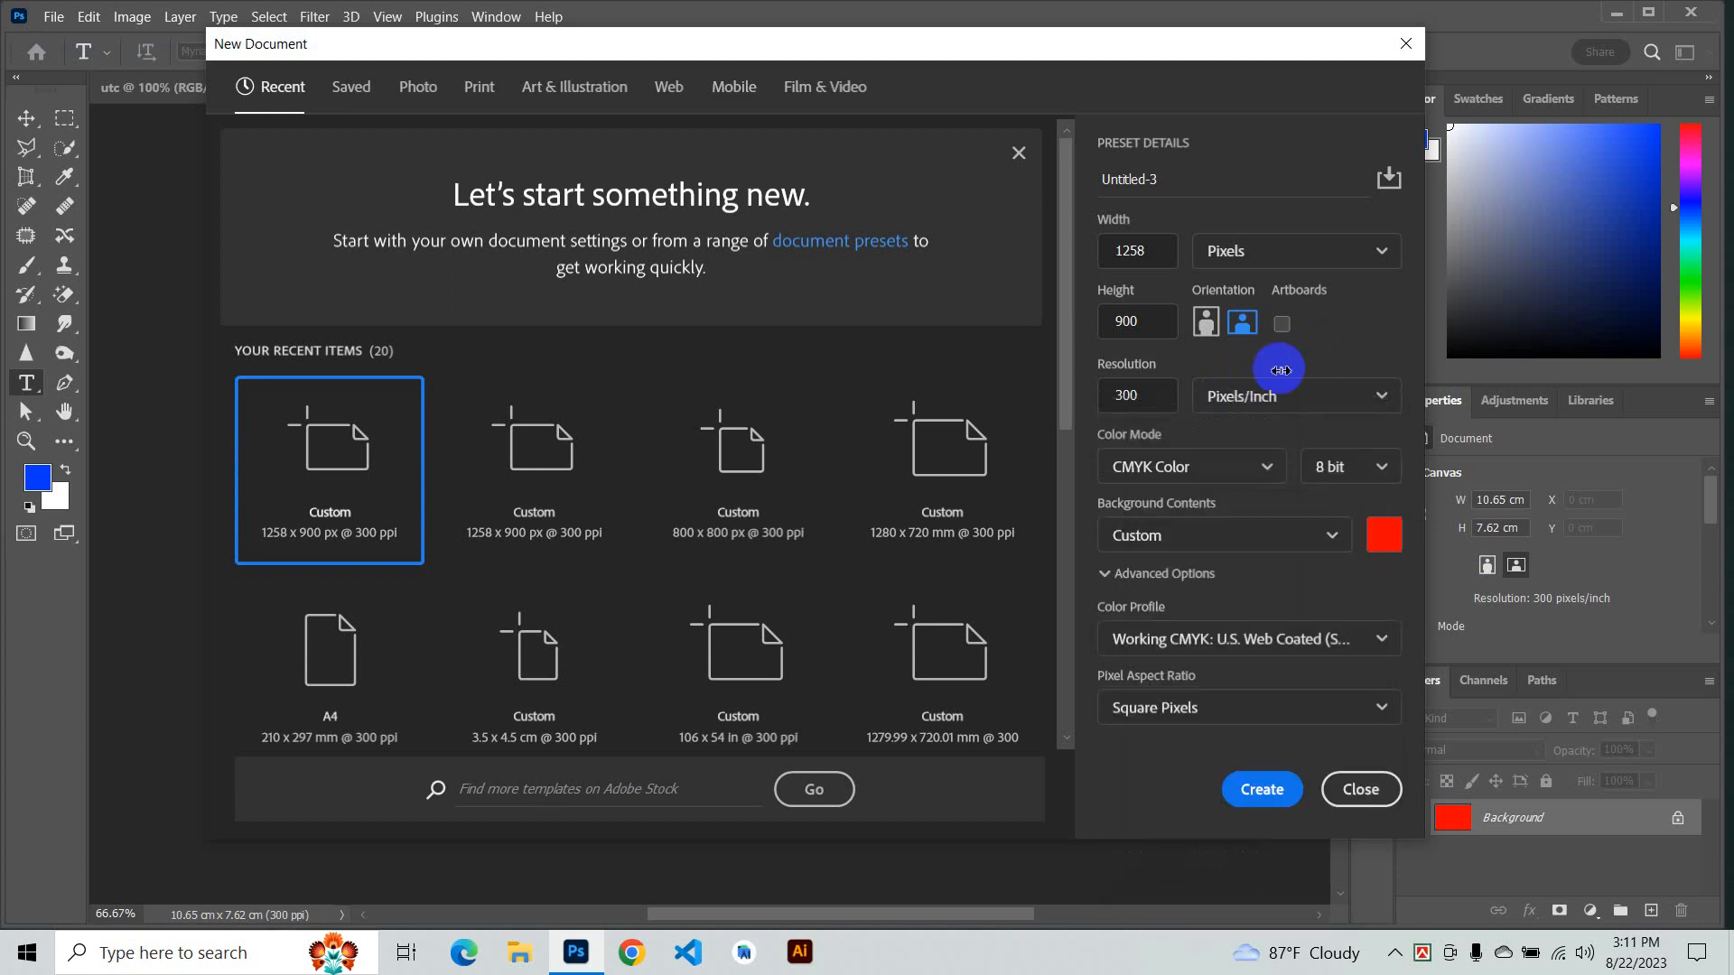
{"action": "left_click", "coordinate": [1183, 472]}
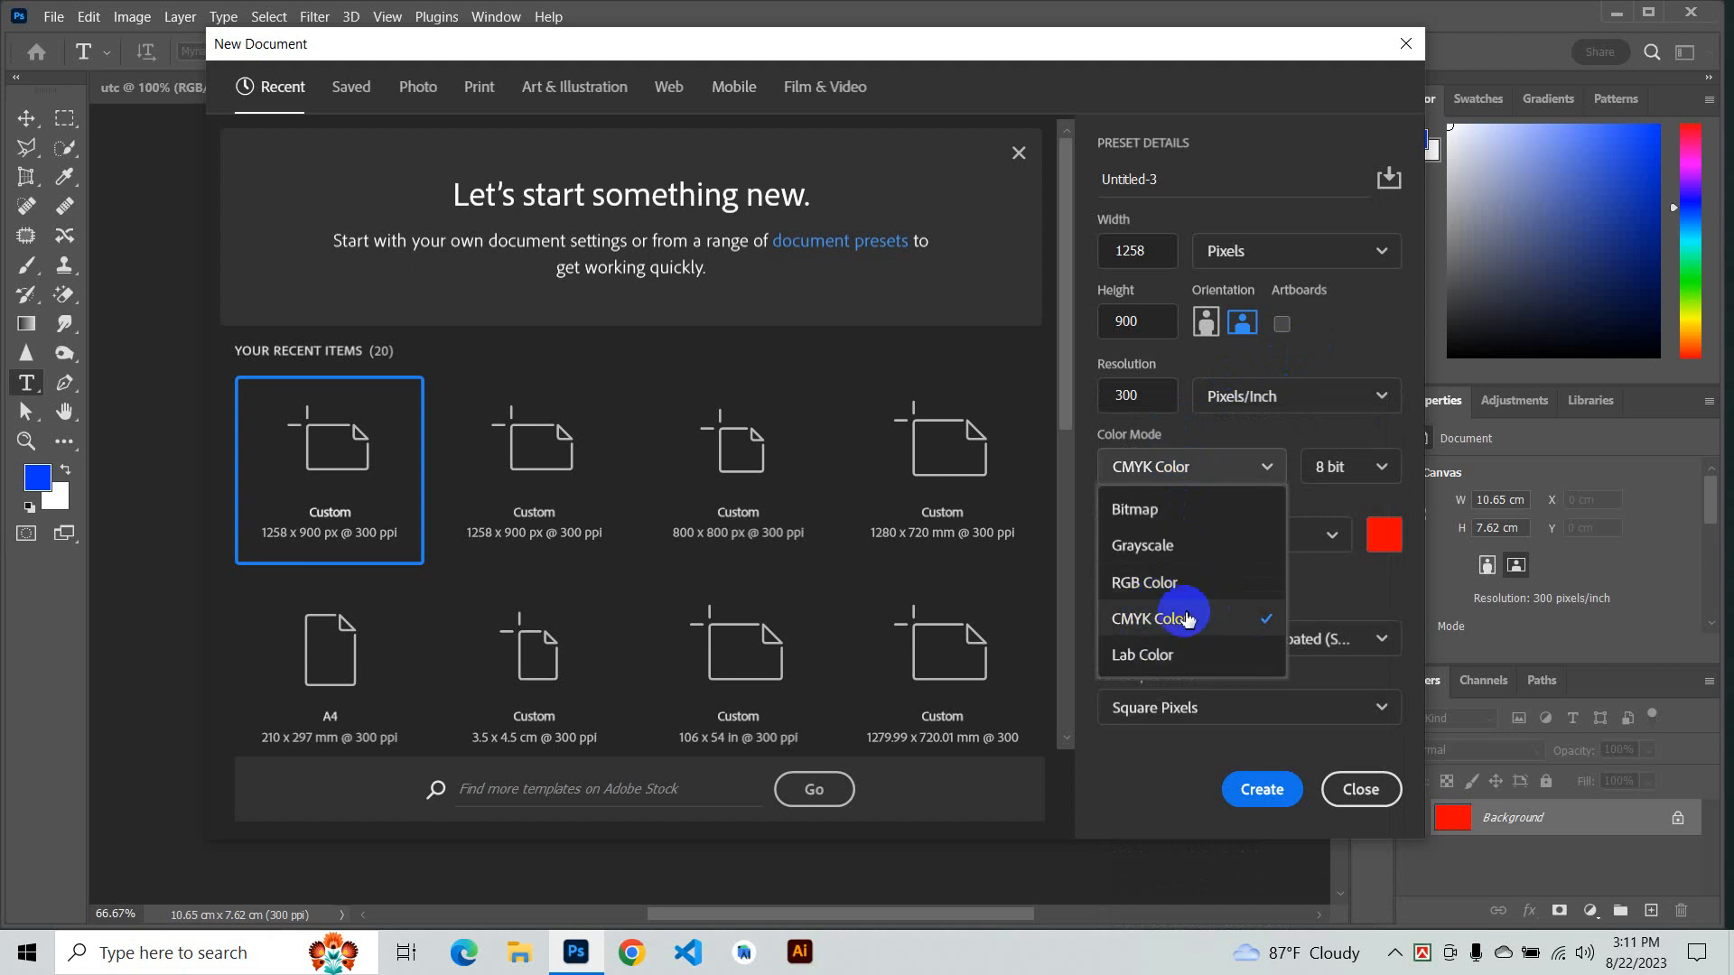
{"action": "left_click", "coordinate": [1160, 587]}
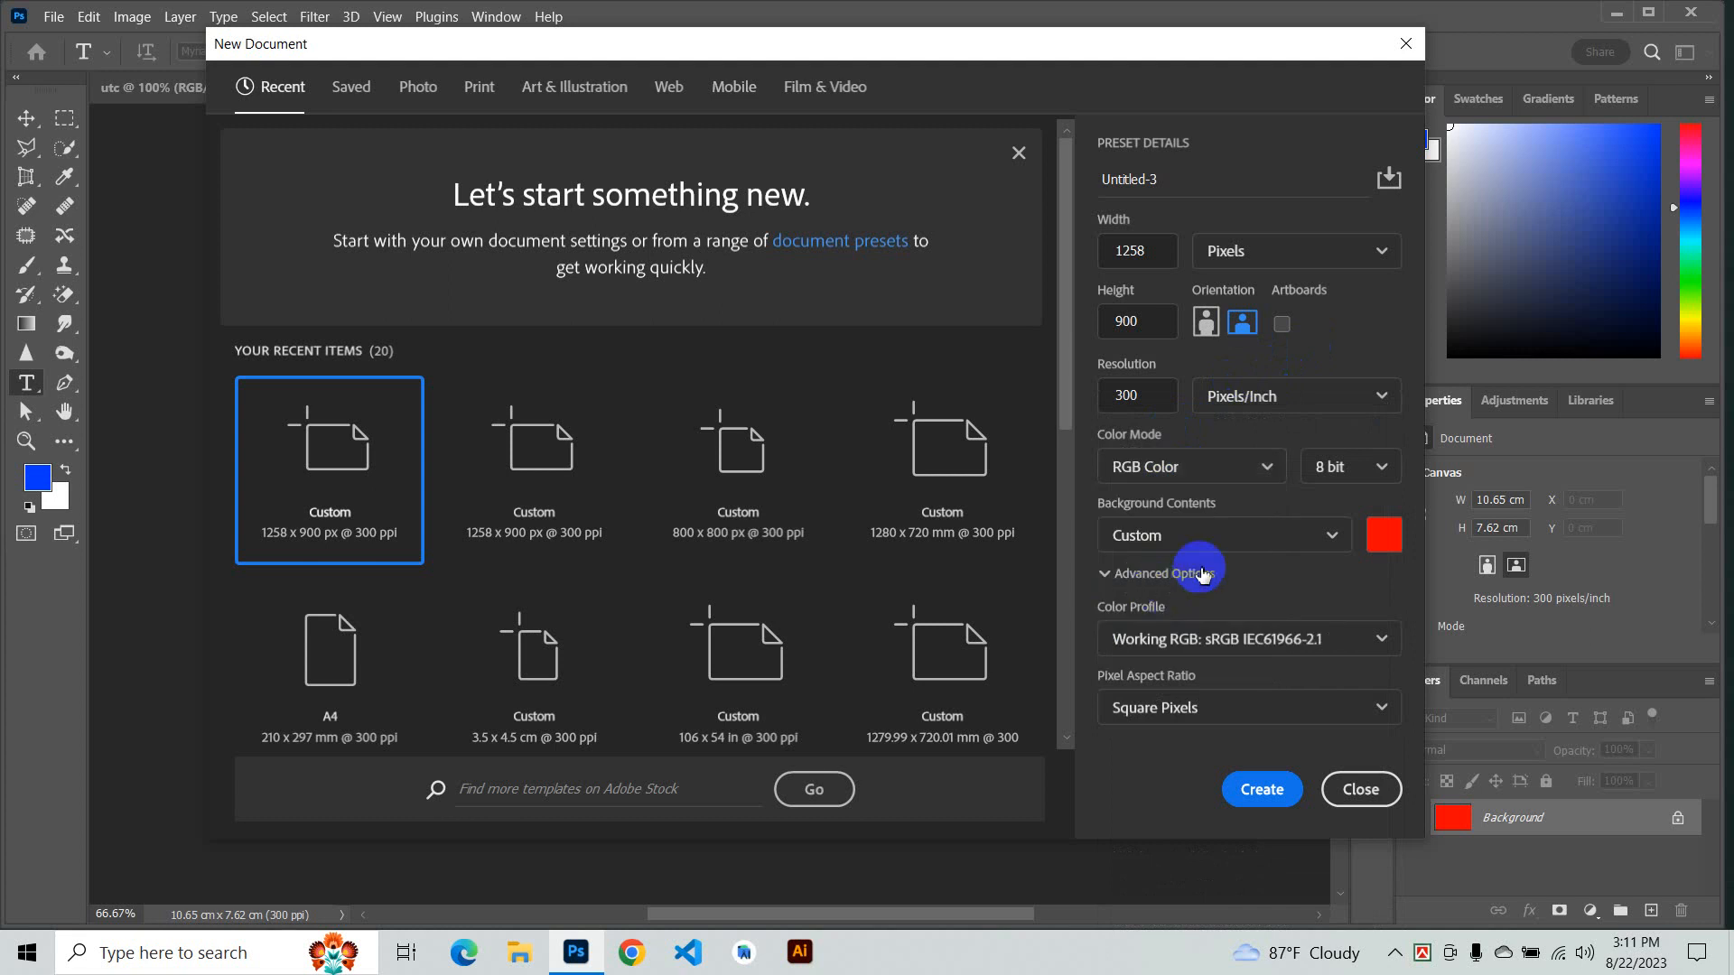
- Look at the bit depth options, keep 8 bit, and create another document with the same settings
{"action": "left_click", "coordinate": [1384, 469]}
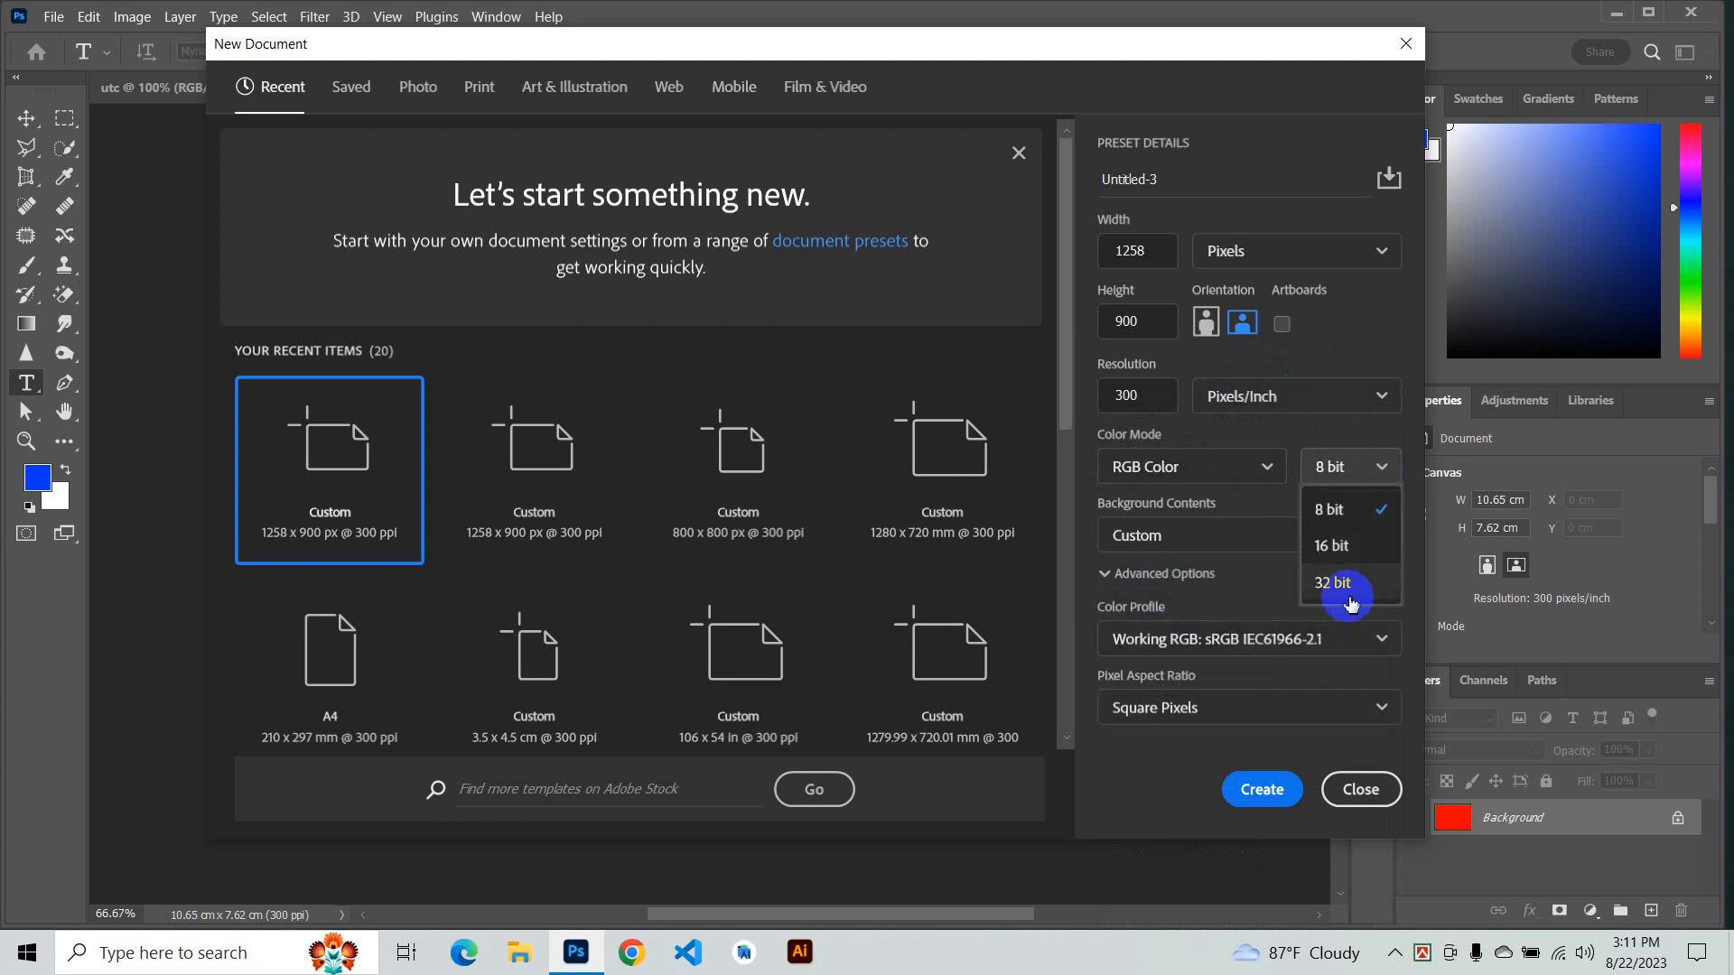
{"action": "left_click", "coordinate": [1347, 451]}
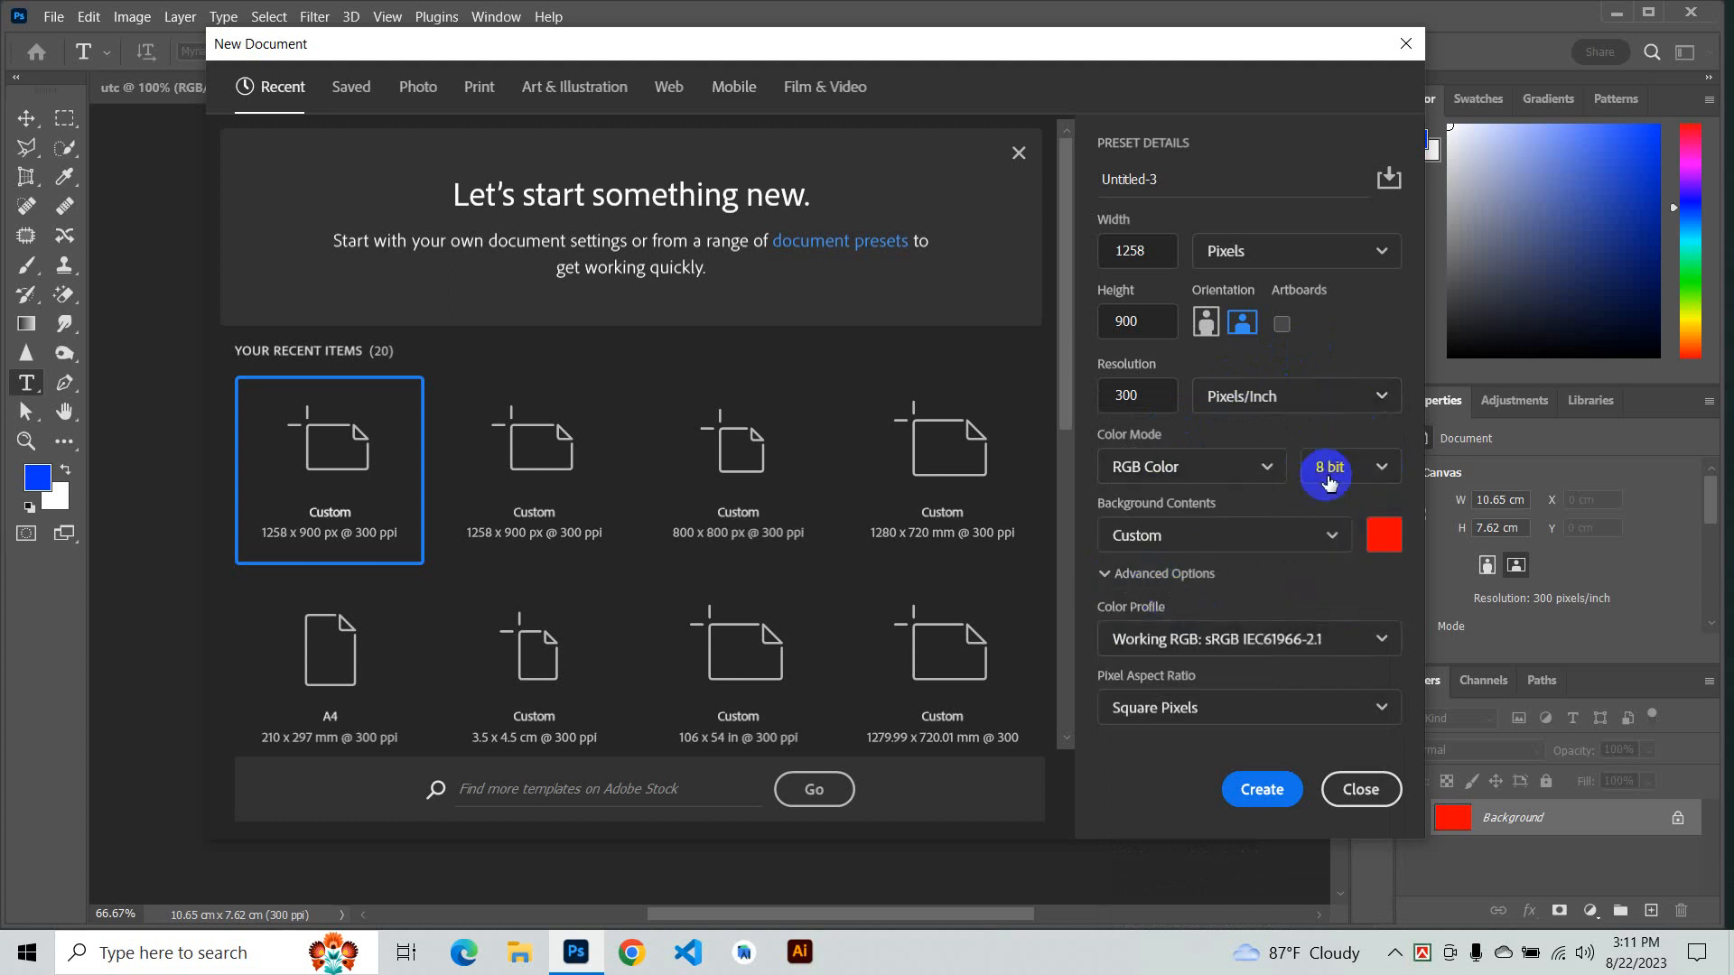
{"action": "left_click", "coordinate": [1262, 789]}
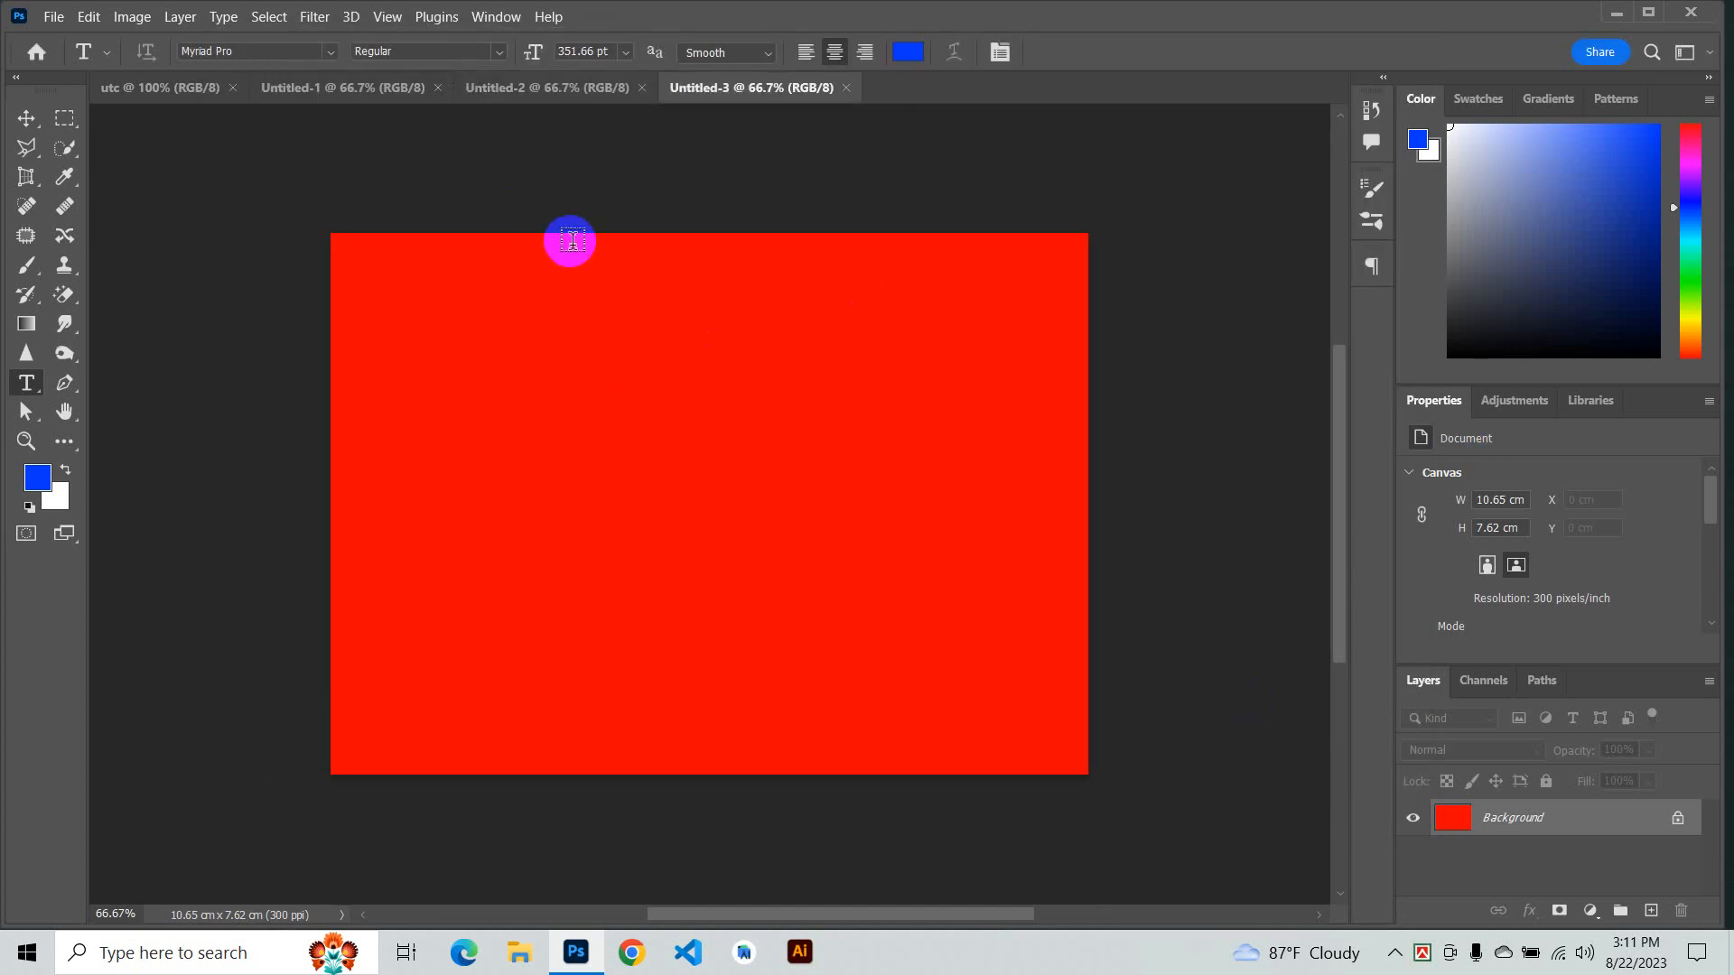
- Switch to the utc document and toggle the toolbox between single- and double-column layout
{"action": "left_click", "coordinate": [185, 88]}
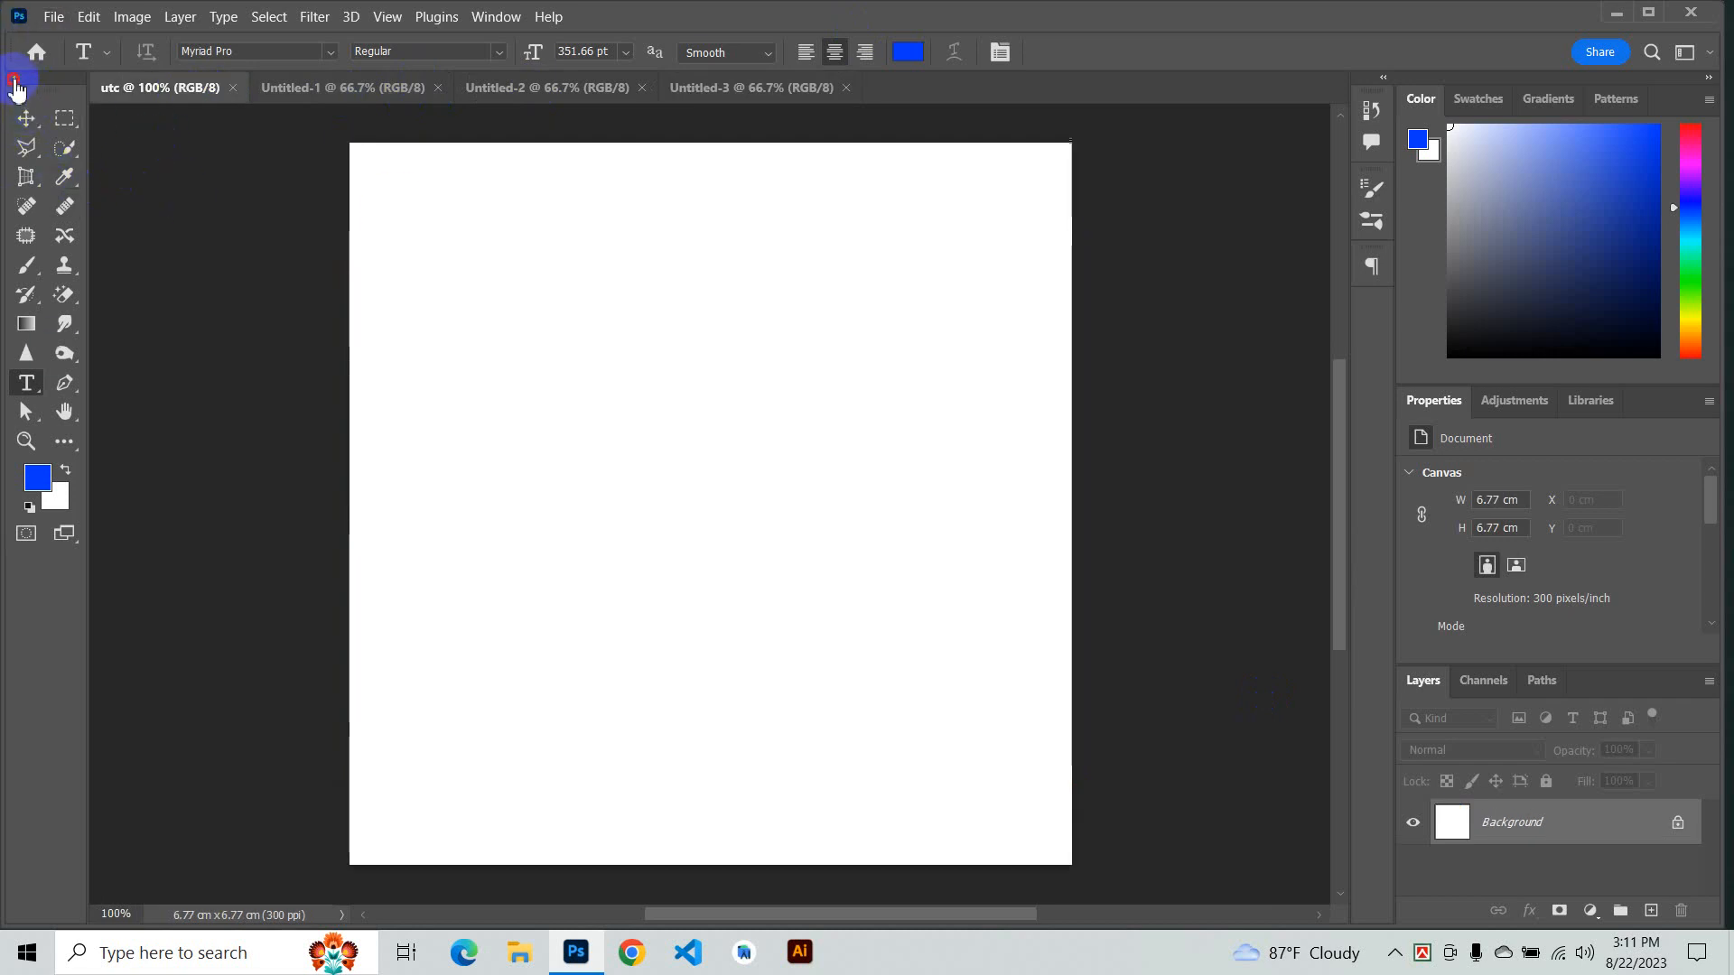
{"action": "left_click", "coordinate": [16, 80]}
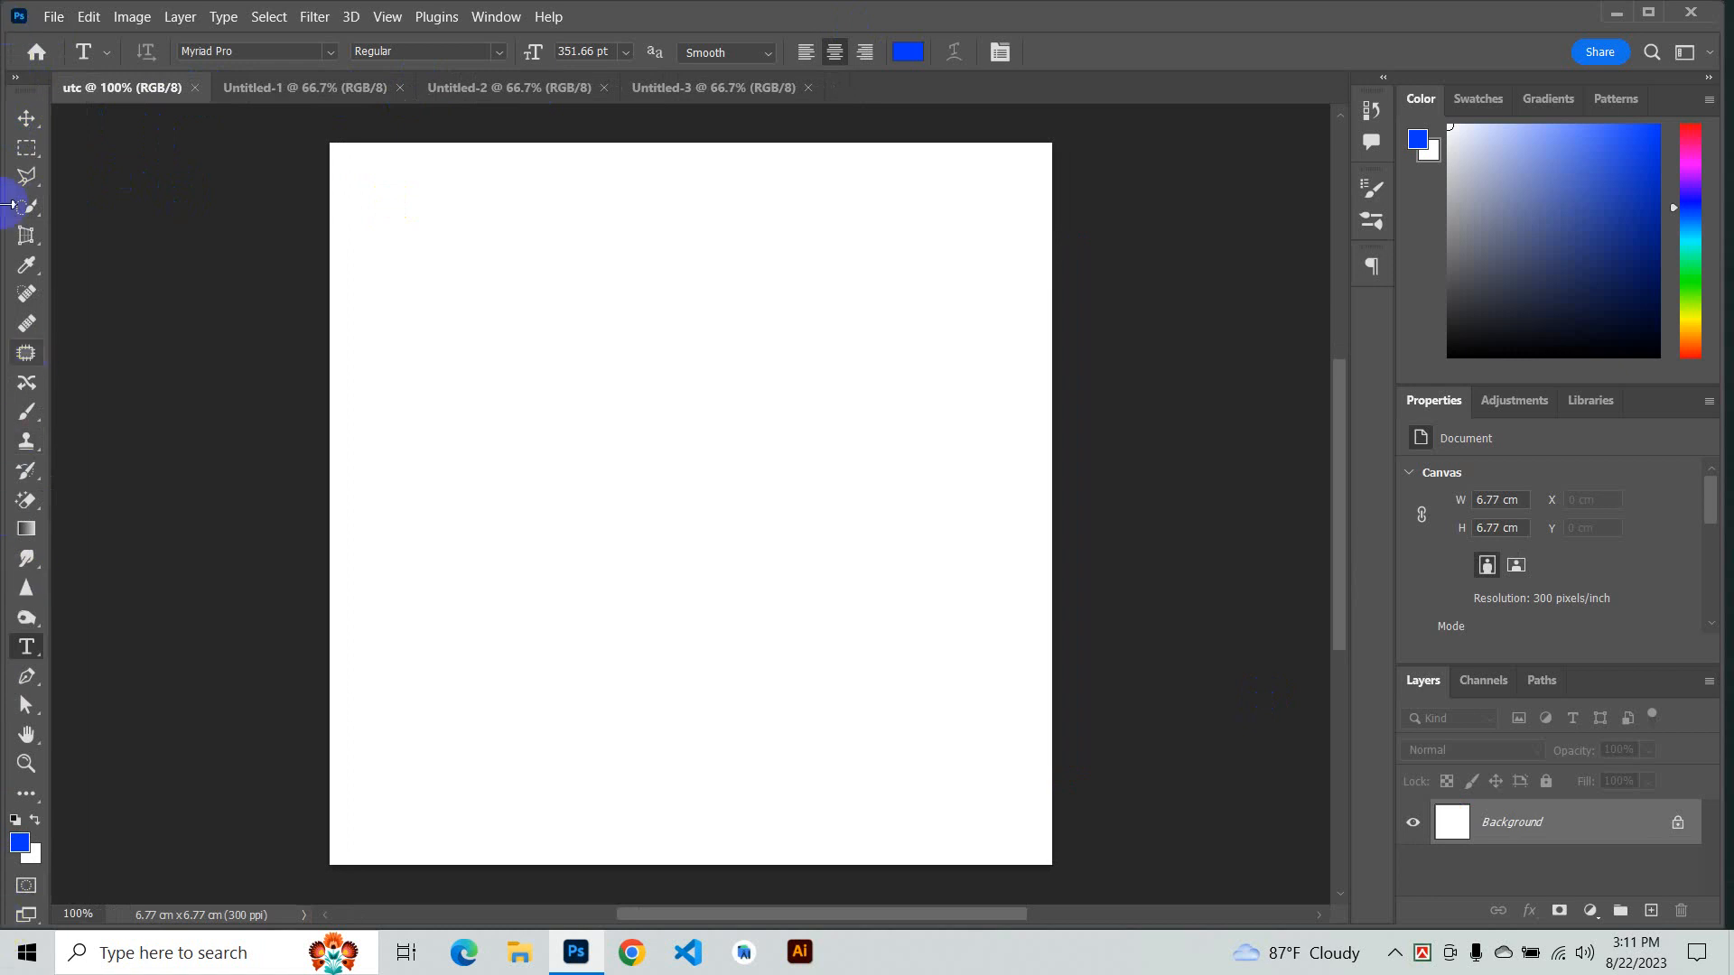
{"action": "left_click", "coordinate": [16, 78]}
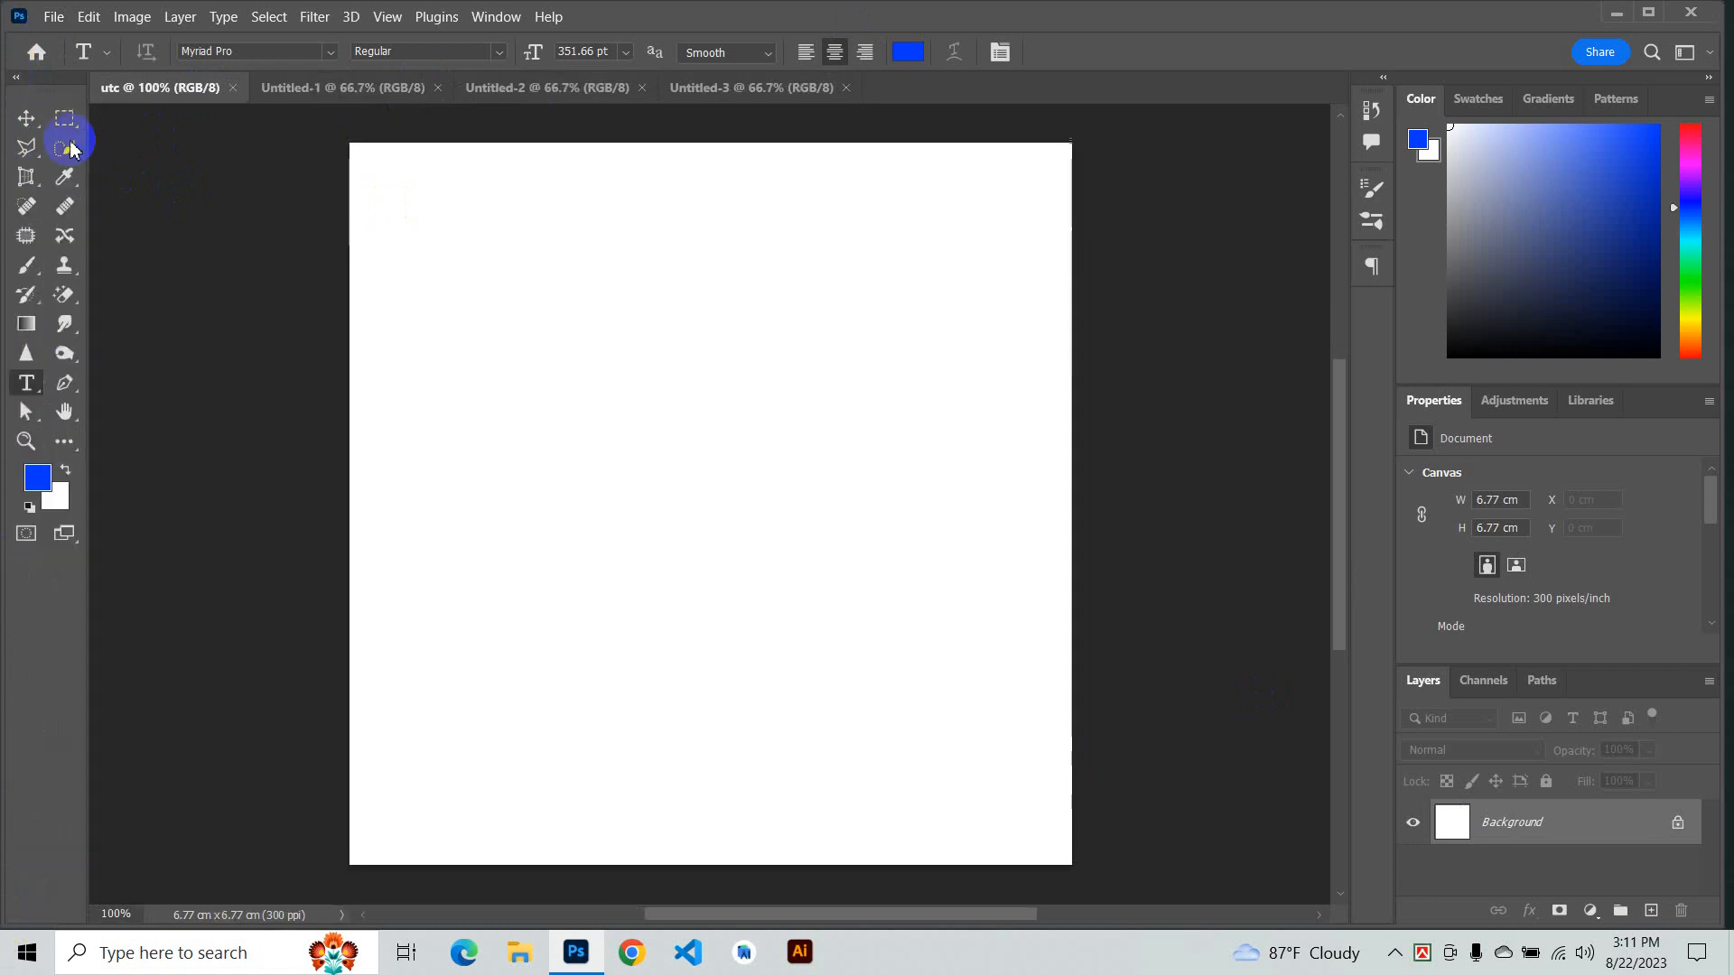
- Add a placeholder text layer on the utc canvas with the Type tool and commit it
{"action": "left_click", "coordinate": [168, 157]}
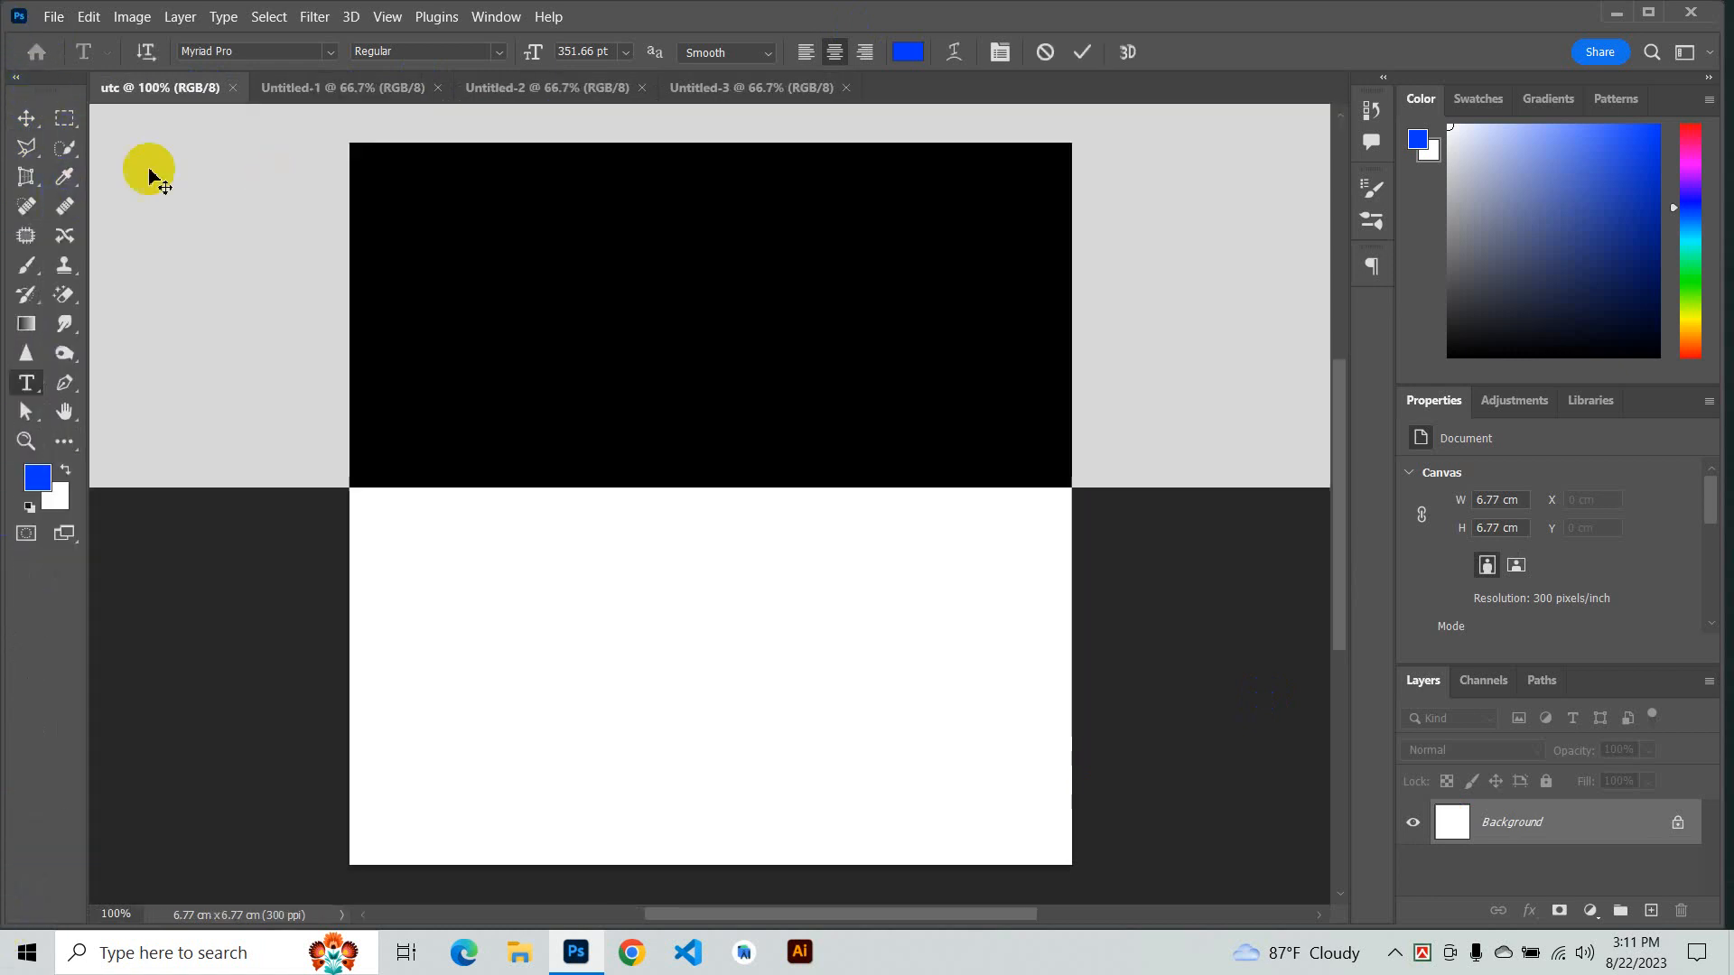
{"action": "left_click", "coordinate": [1082, 52]}
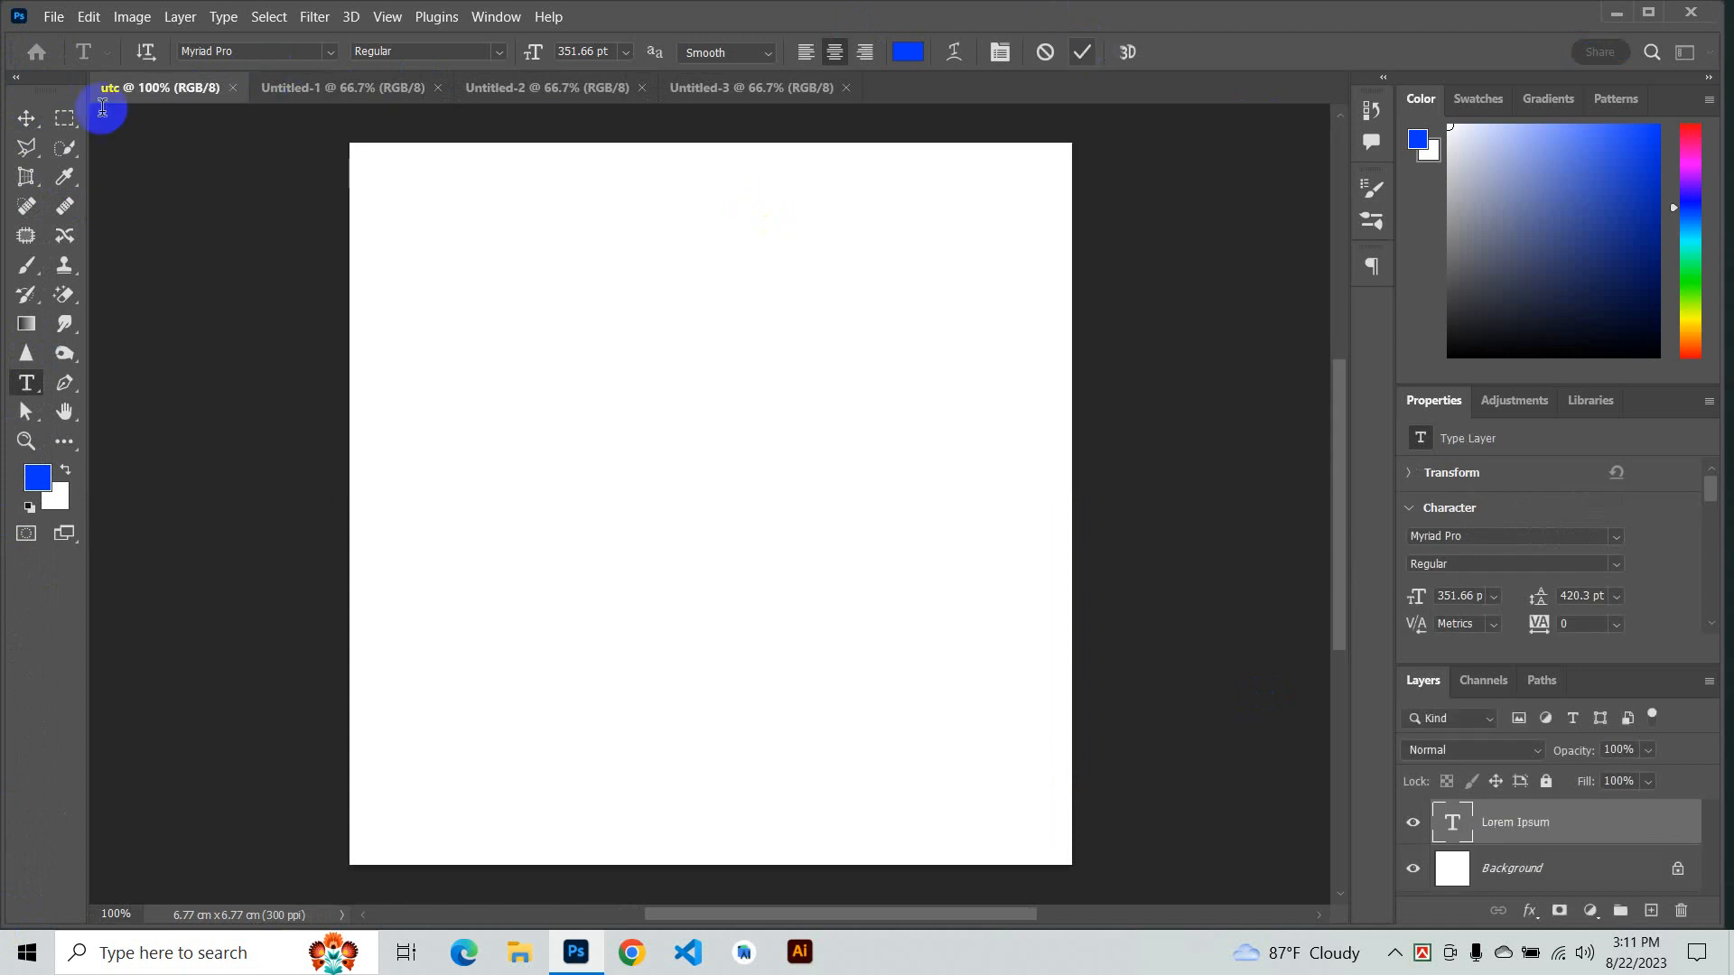
- Undock the toolbox into a floating panel and place it near the window's left edge
{"action": "left_click_drag", "start_coordinate": [54, 76], "coordinate": [547, 267]}
{"action": "left_click", "coordinate": [60, 188]}
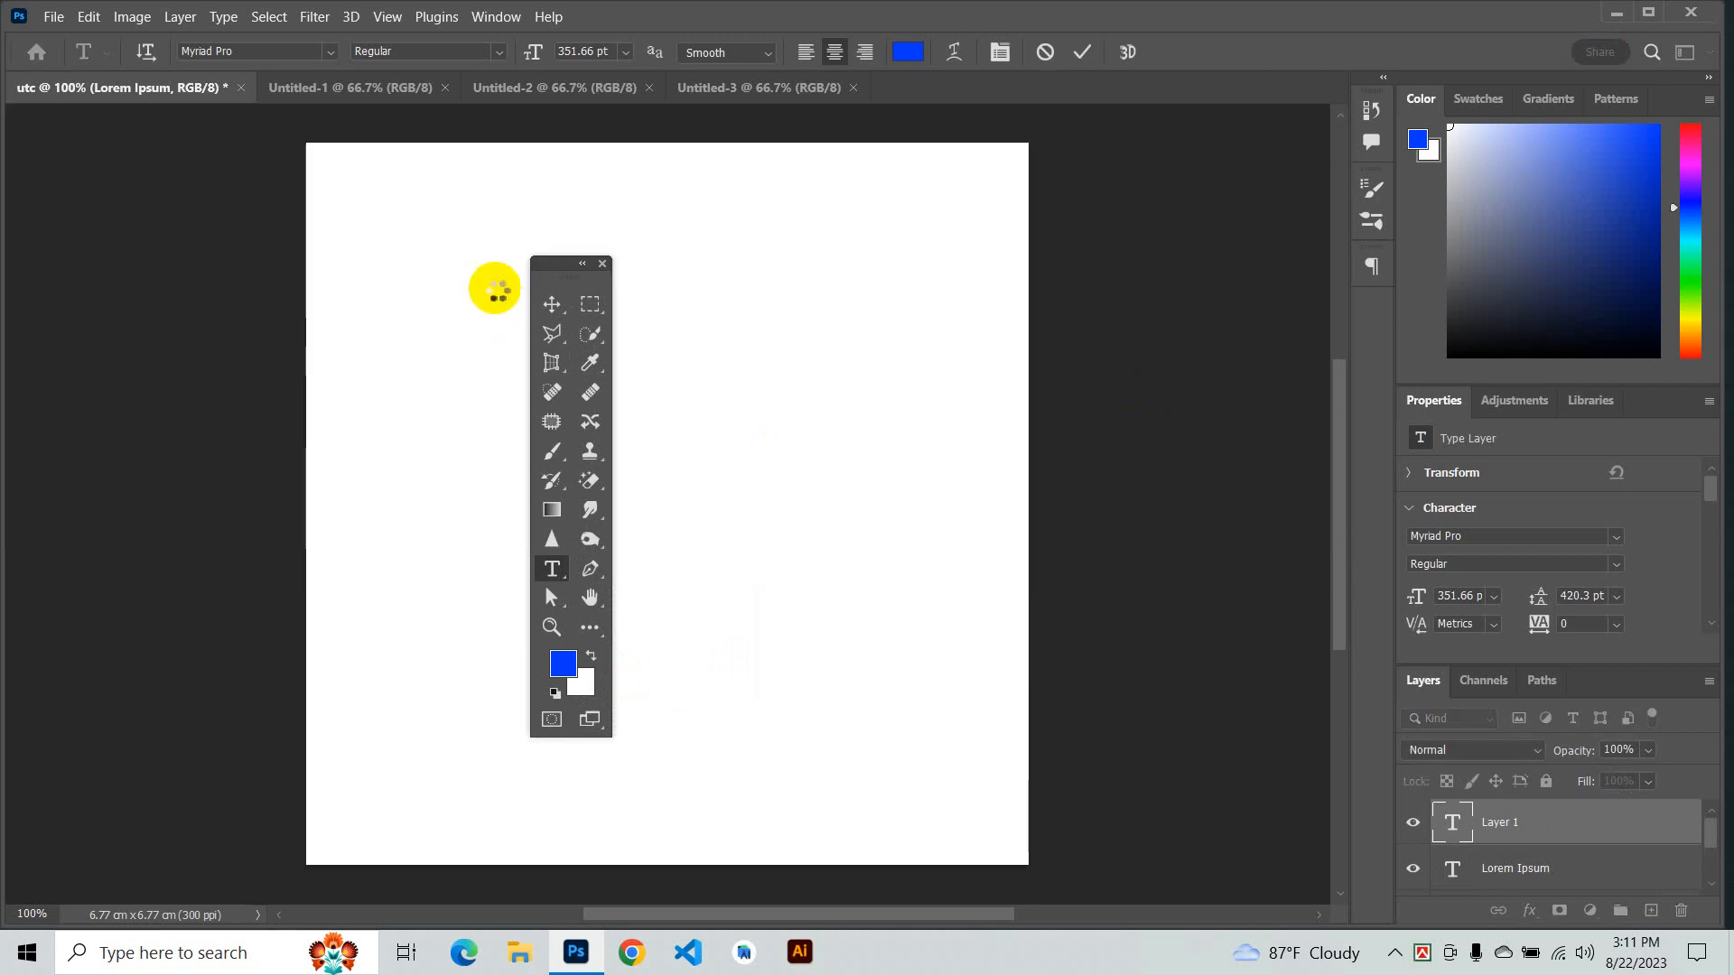
{"action": "left_click_drag", "start_coordinate": [557, 265], "coordinate": [66, 120]}
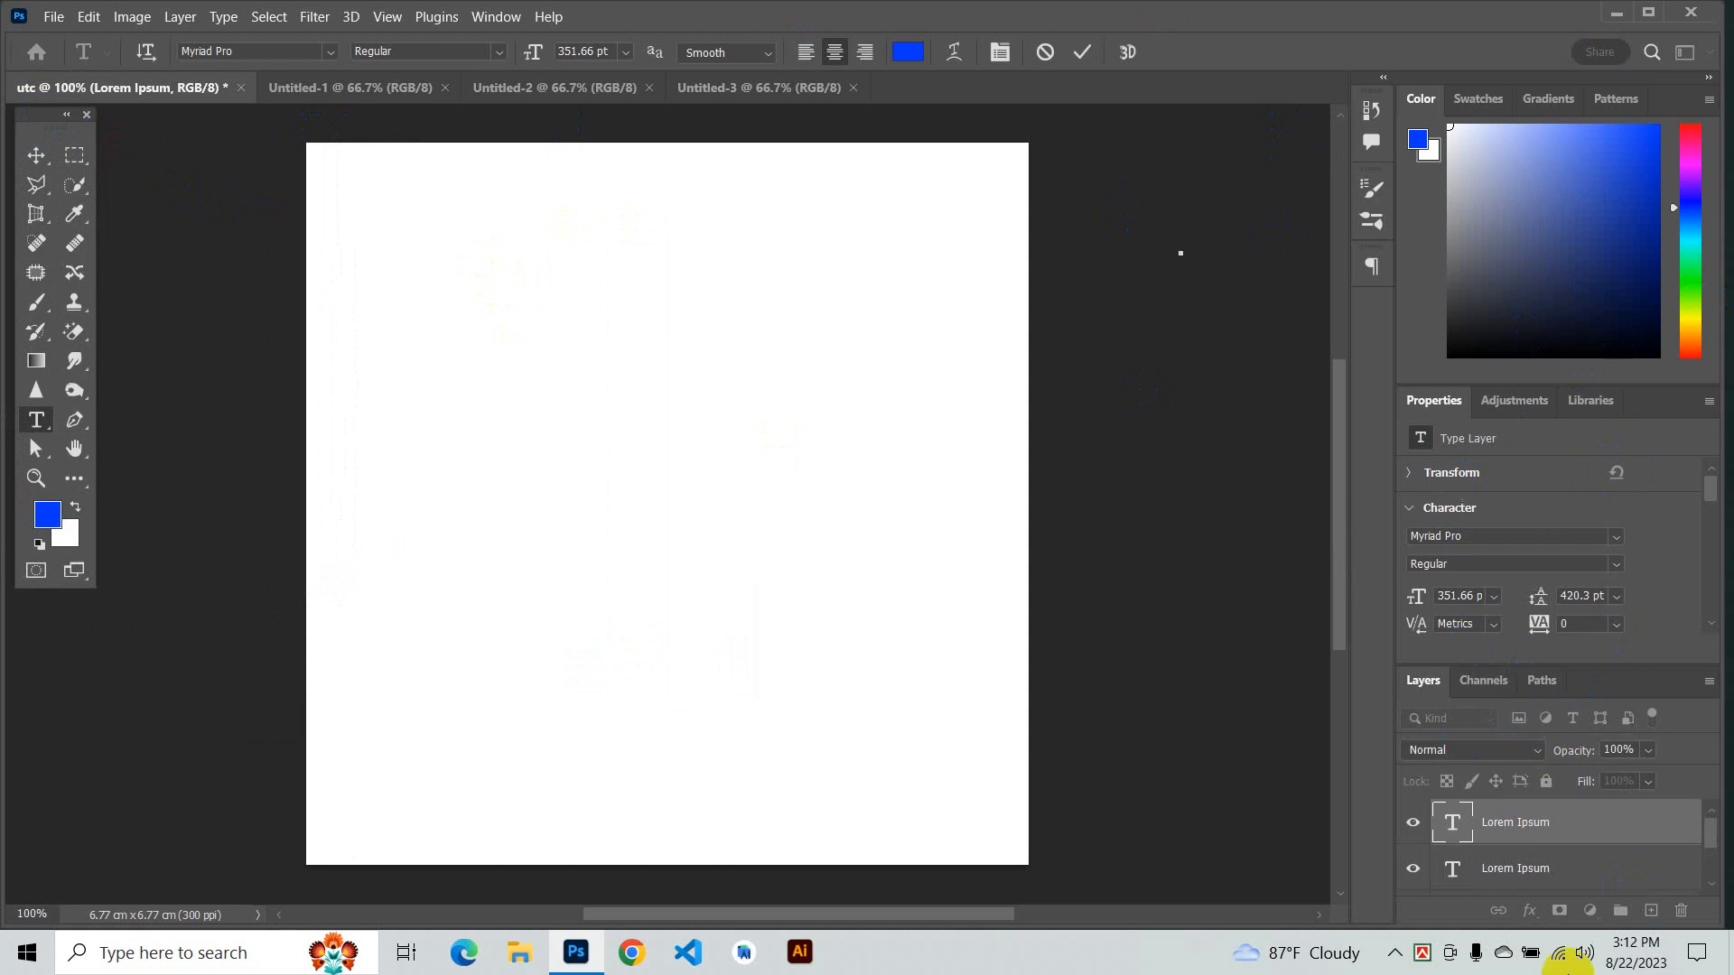
- Collapse the panel dock on the right to icons only
{"action": "left_click", "coordinate": [1710, 79]}
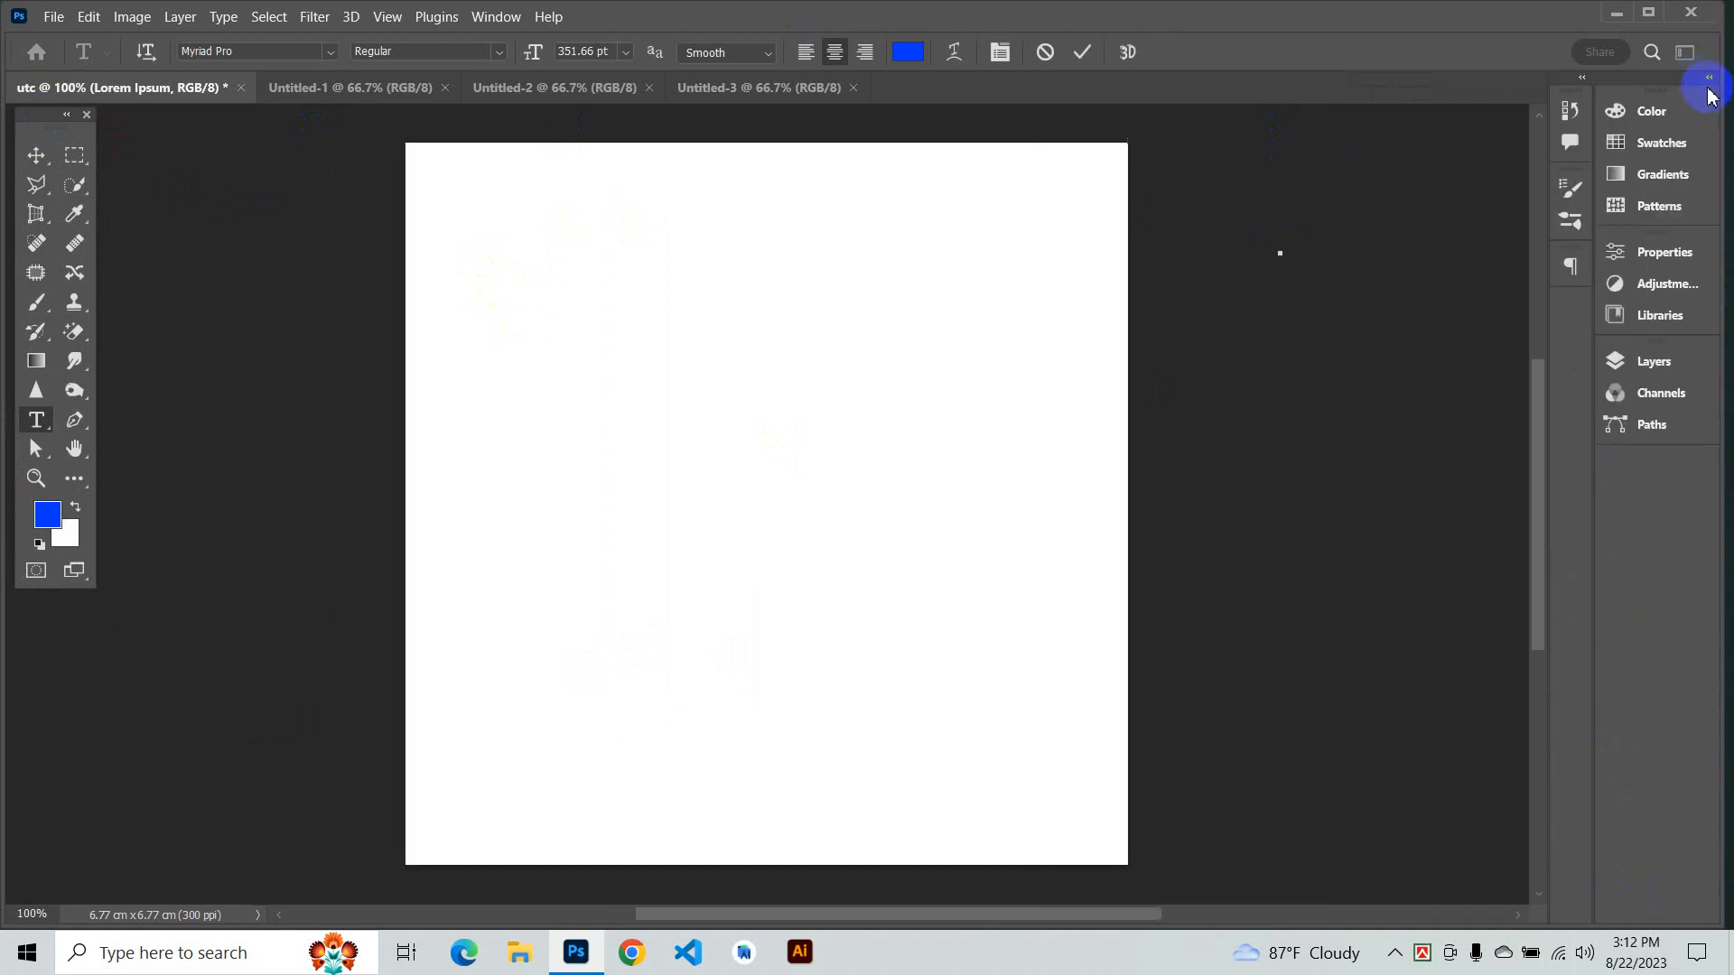
{"action": "left_click", "coordinate": [1721, 495]}
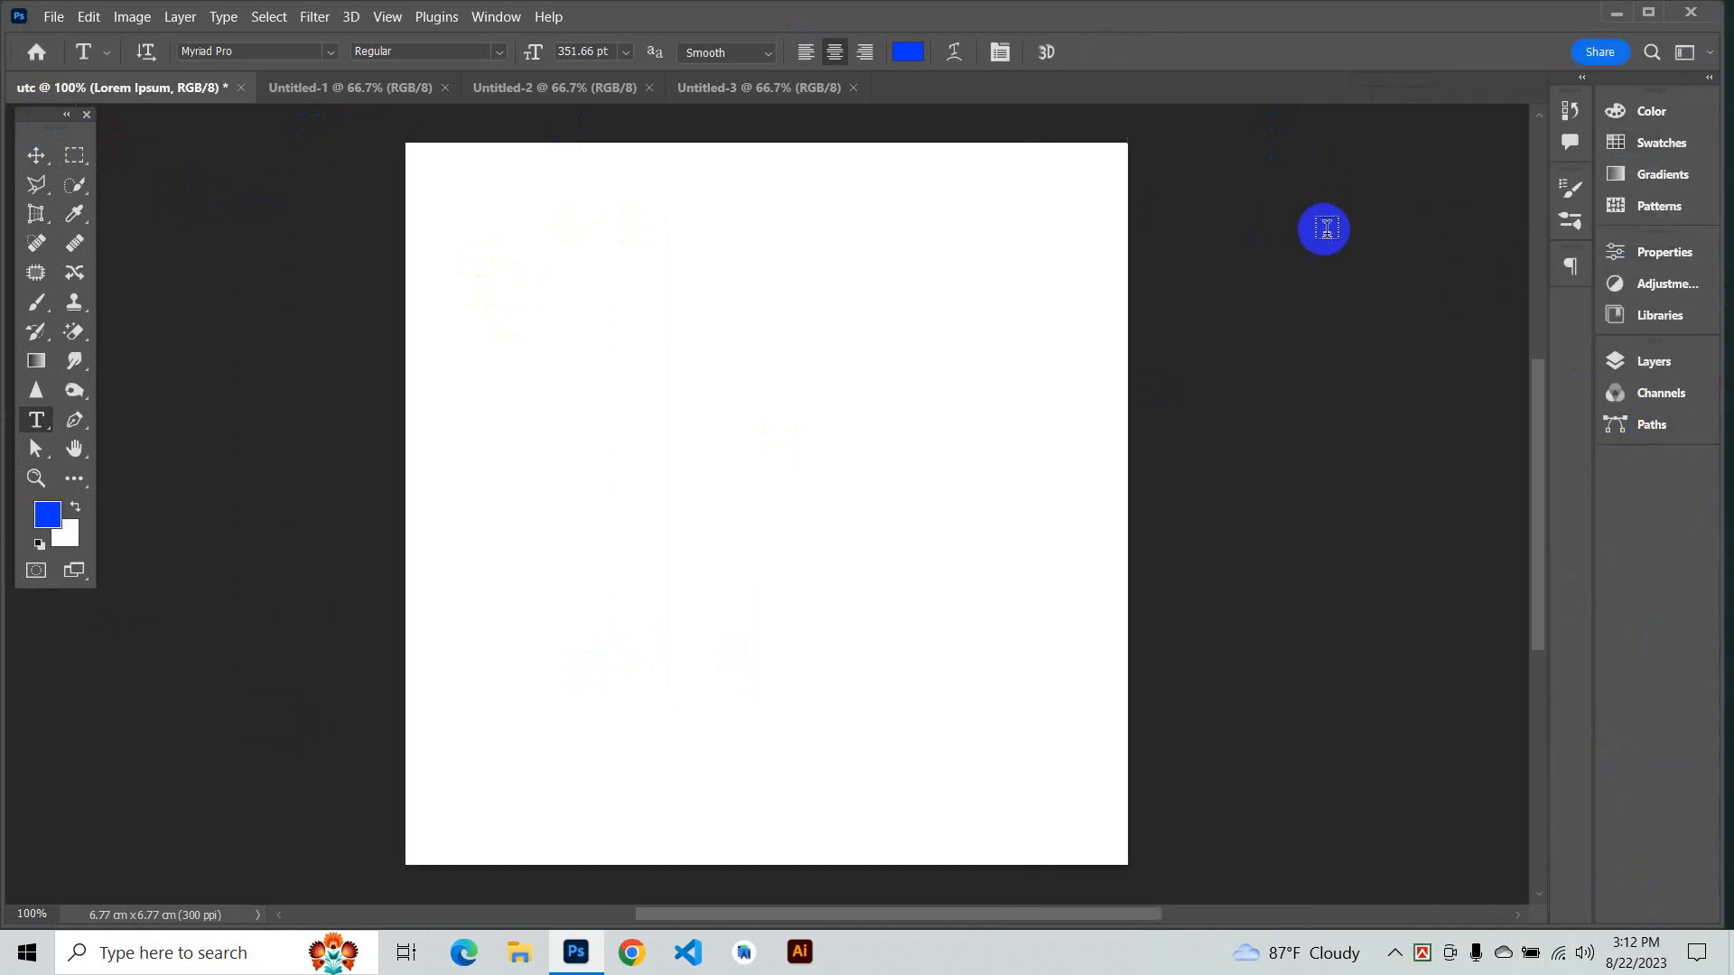
- Reset the workspace to Essentials
{"action": "left_click", "coordinate": [499, 17]}
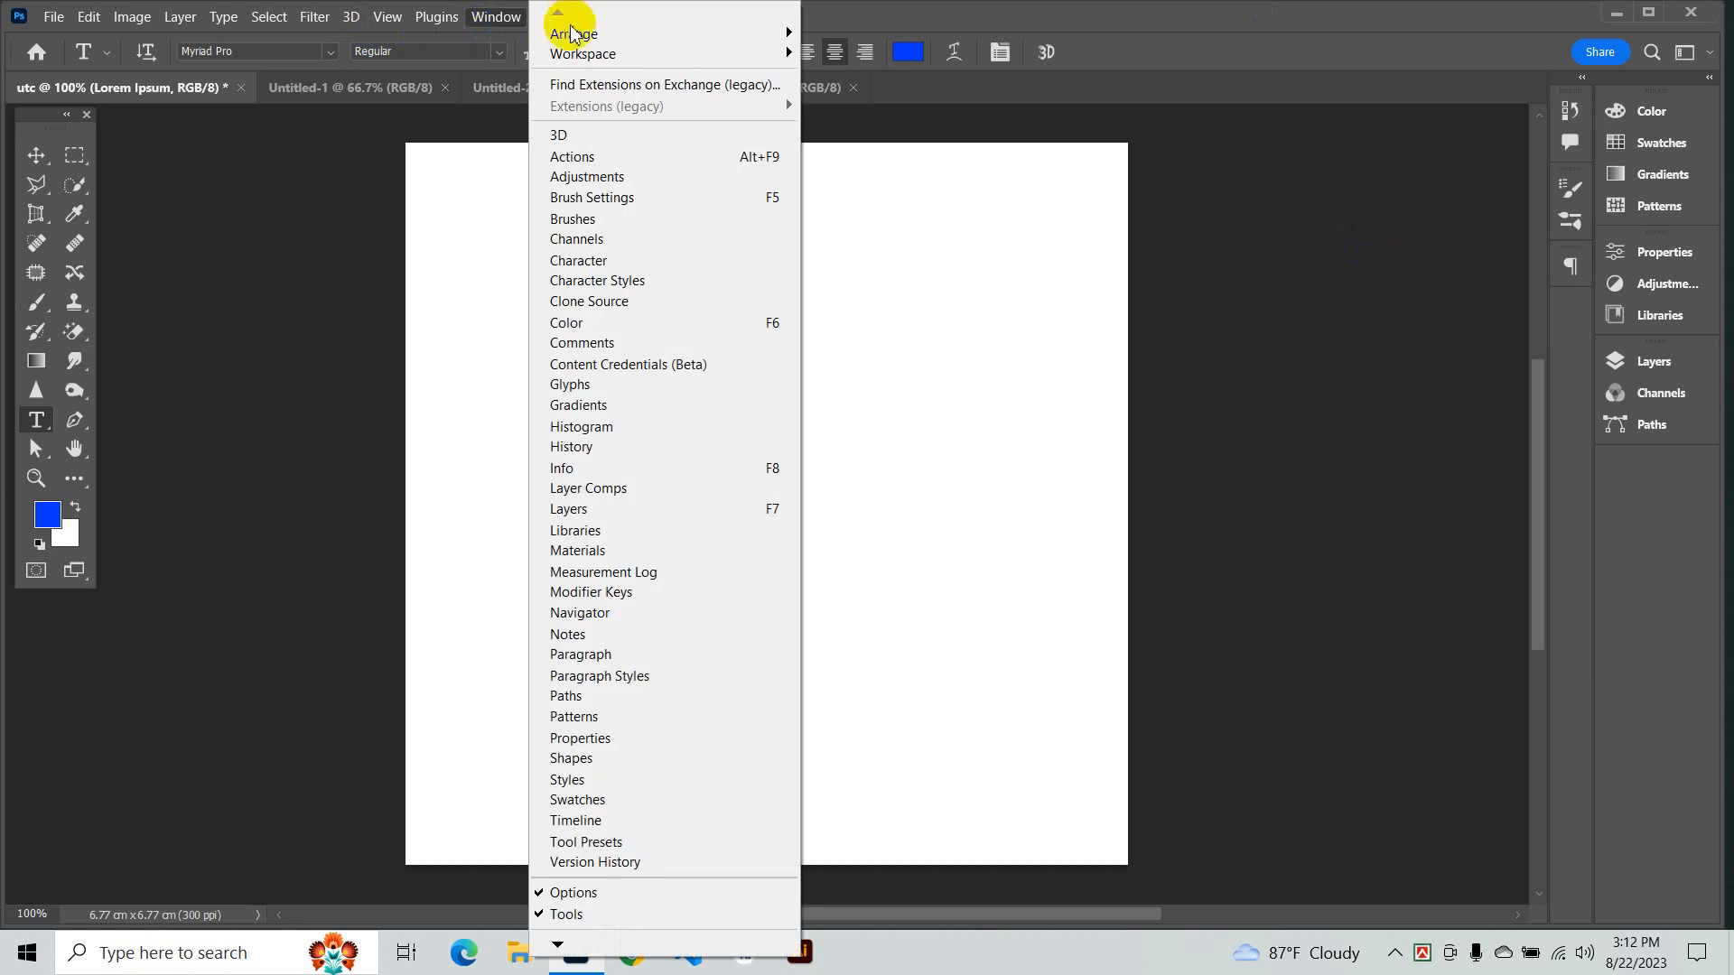
{"action": "mouse_move", "coordinate": [577, 59]}
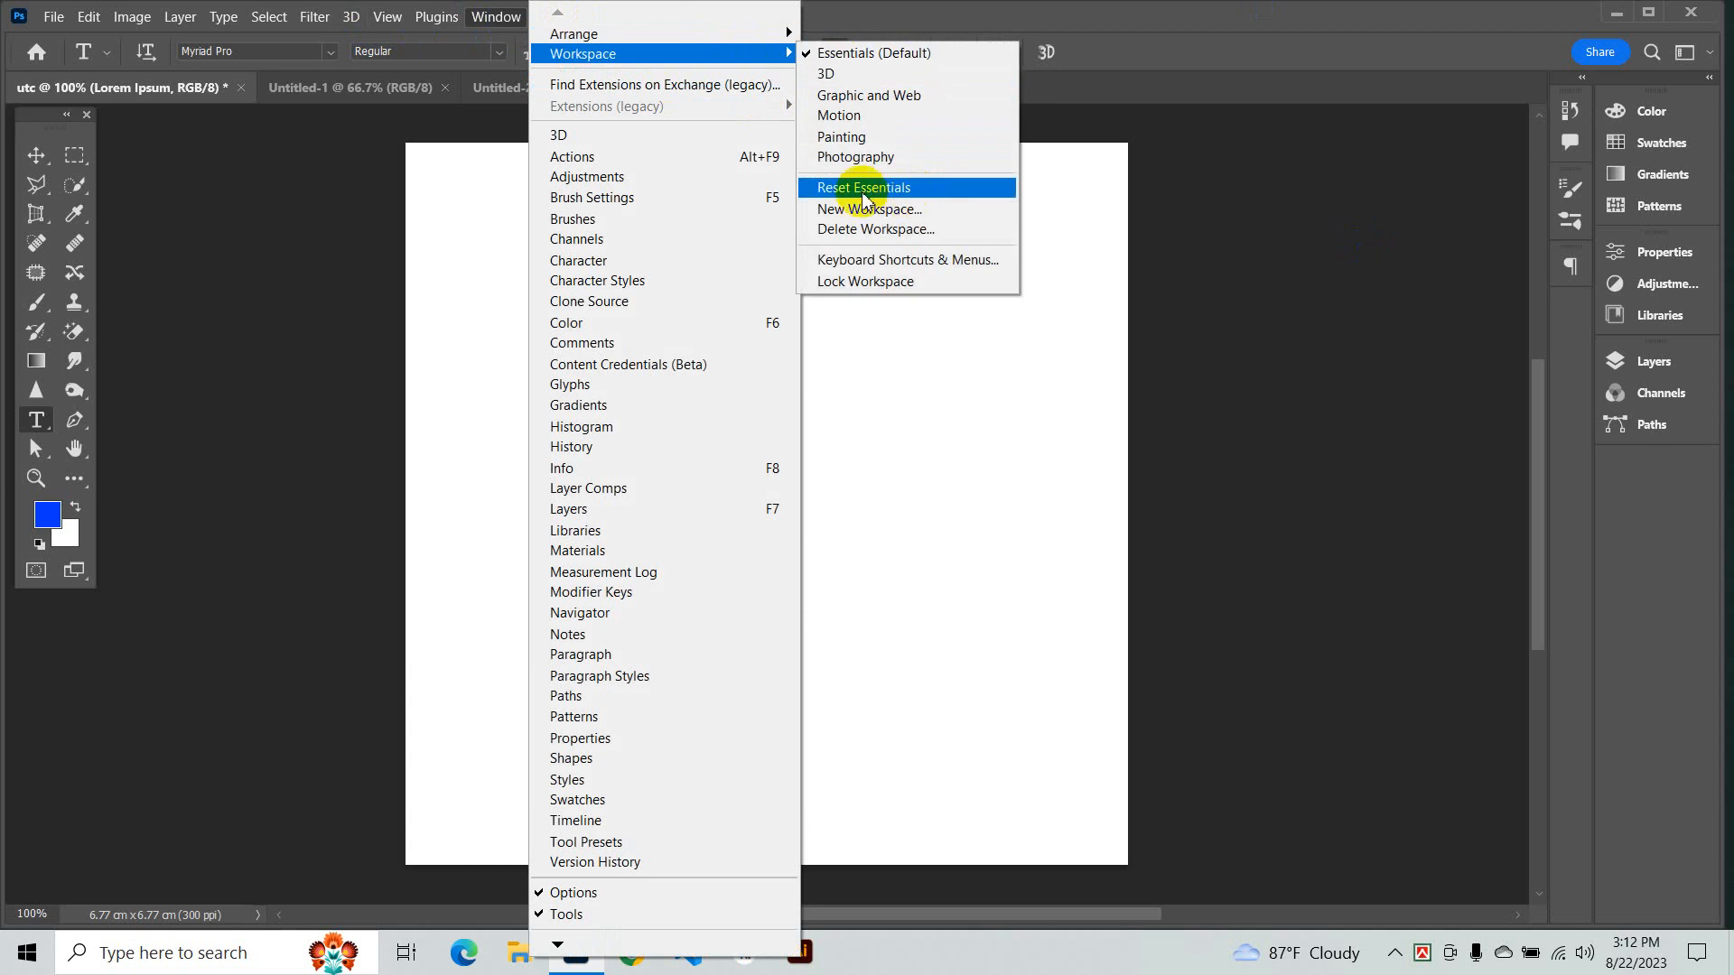
{"action": "left_click", "coordinate": [936, 189]}
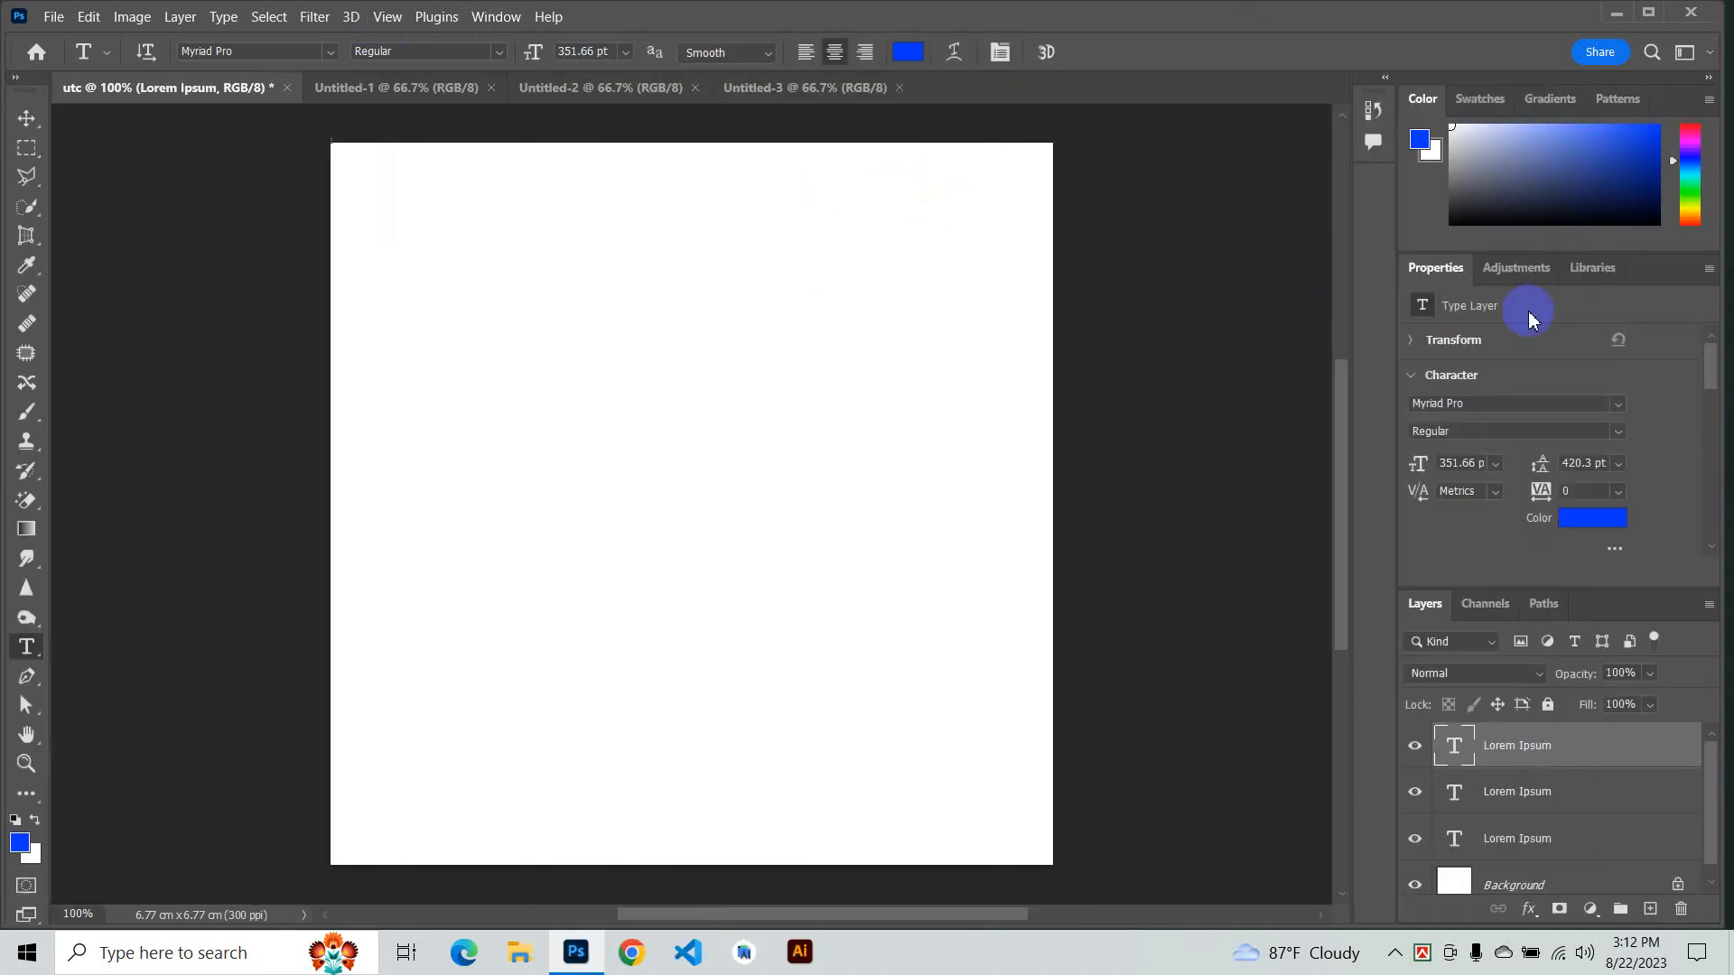
- Hide the Layers panel, scroll through the Properties panel, and show the Layers panel again
{"action": "left_click", "coordinate": [496, 17]}
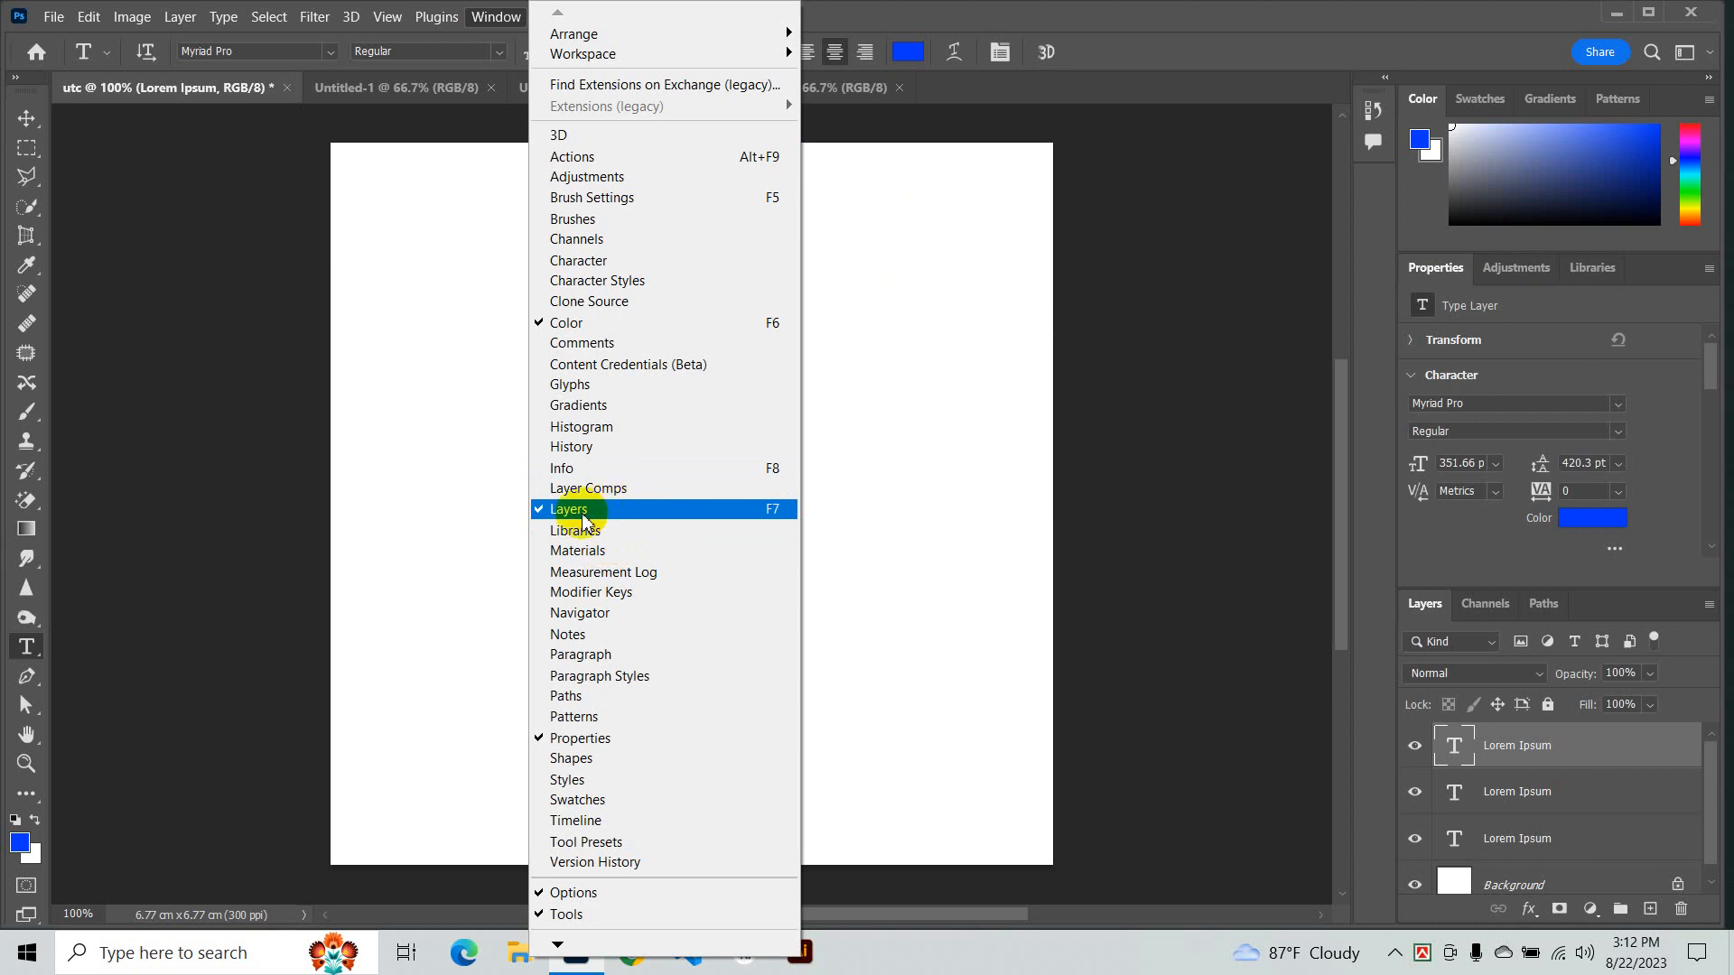
{"action": "left_click", "coordinate": [557, 509]}
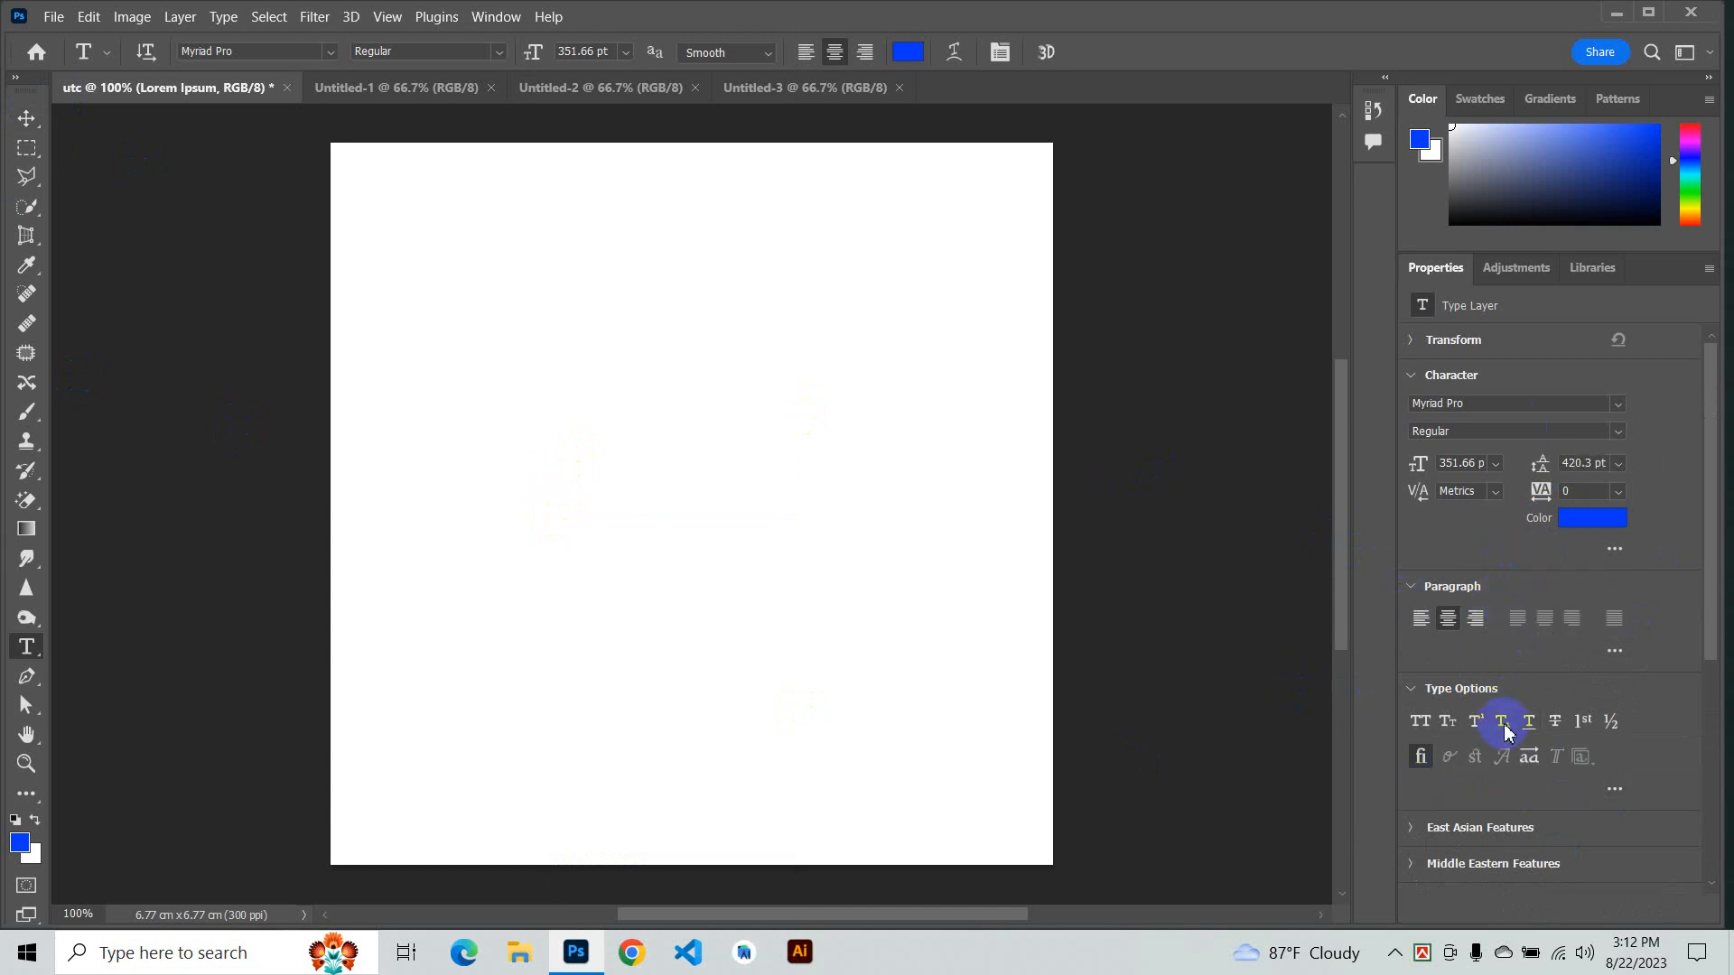
{"action": "scroll", "coordinate": [1510, 578], "scroll_direction": "down", "scroll_amount": 5}
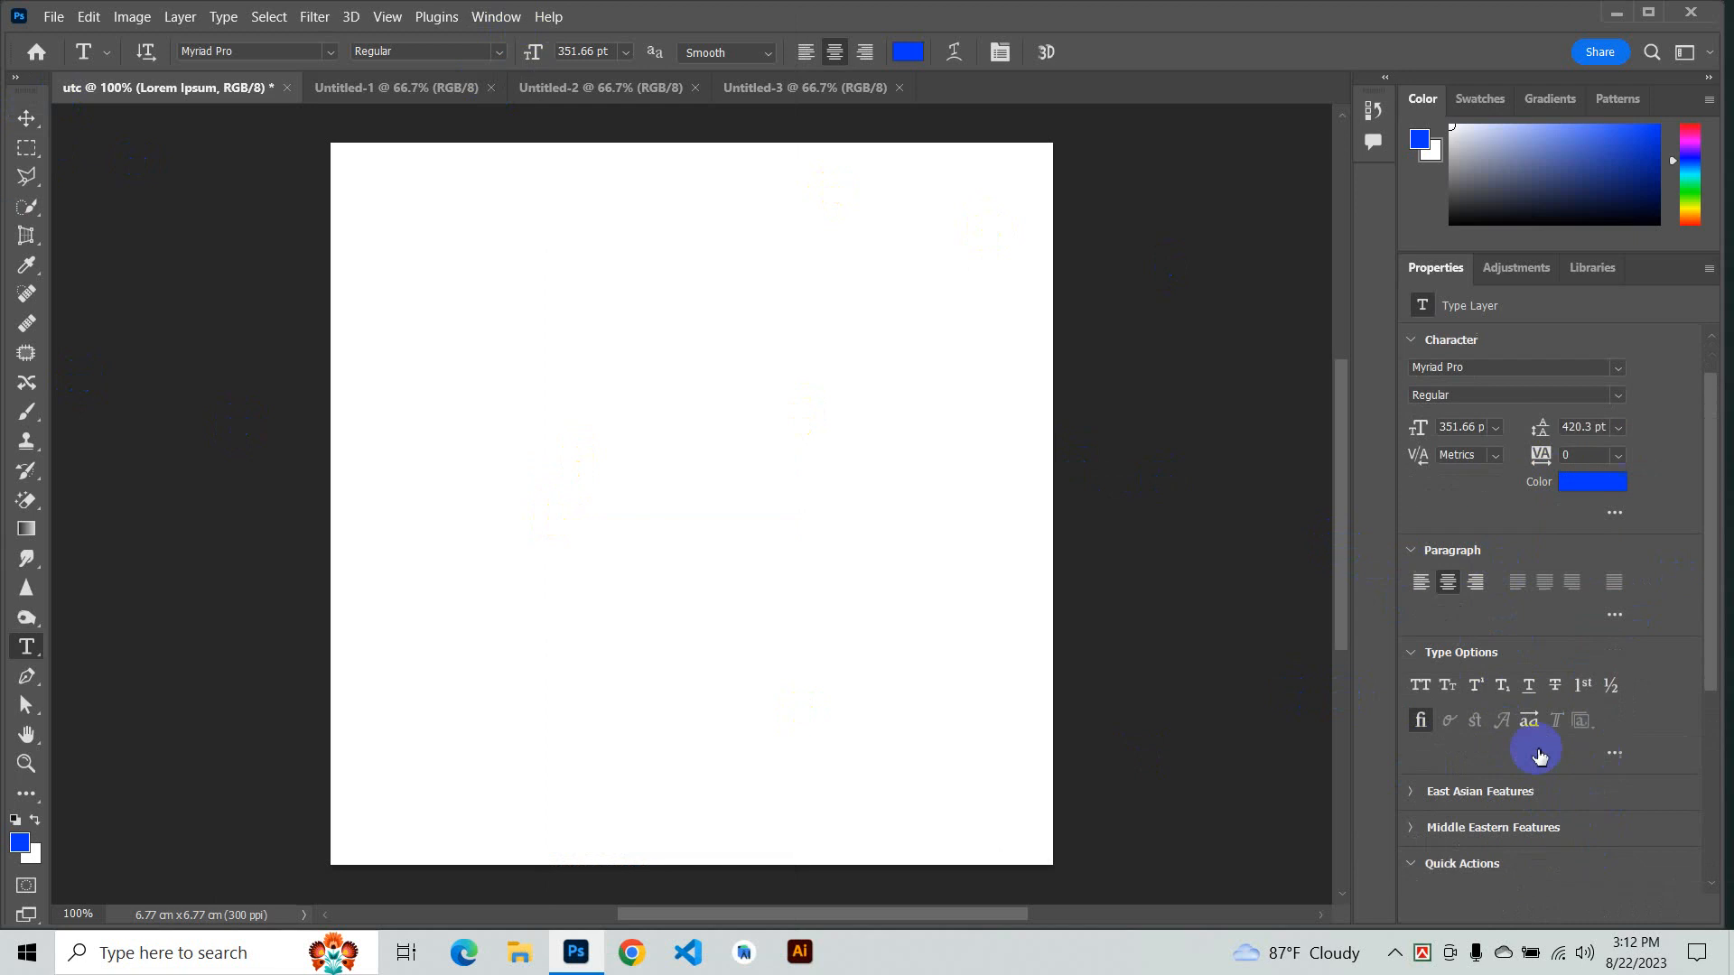
{"action": "scroll", "coordinate": [1036, 128], "scroll_direction": "down", "scroll_amount": 2}
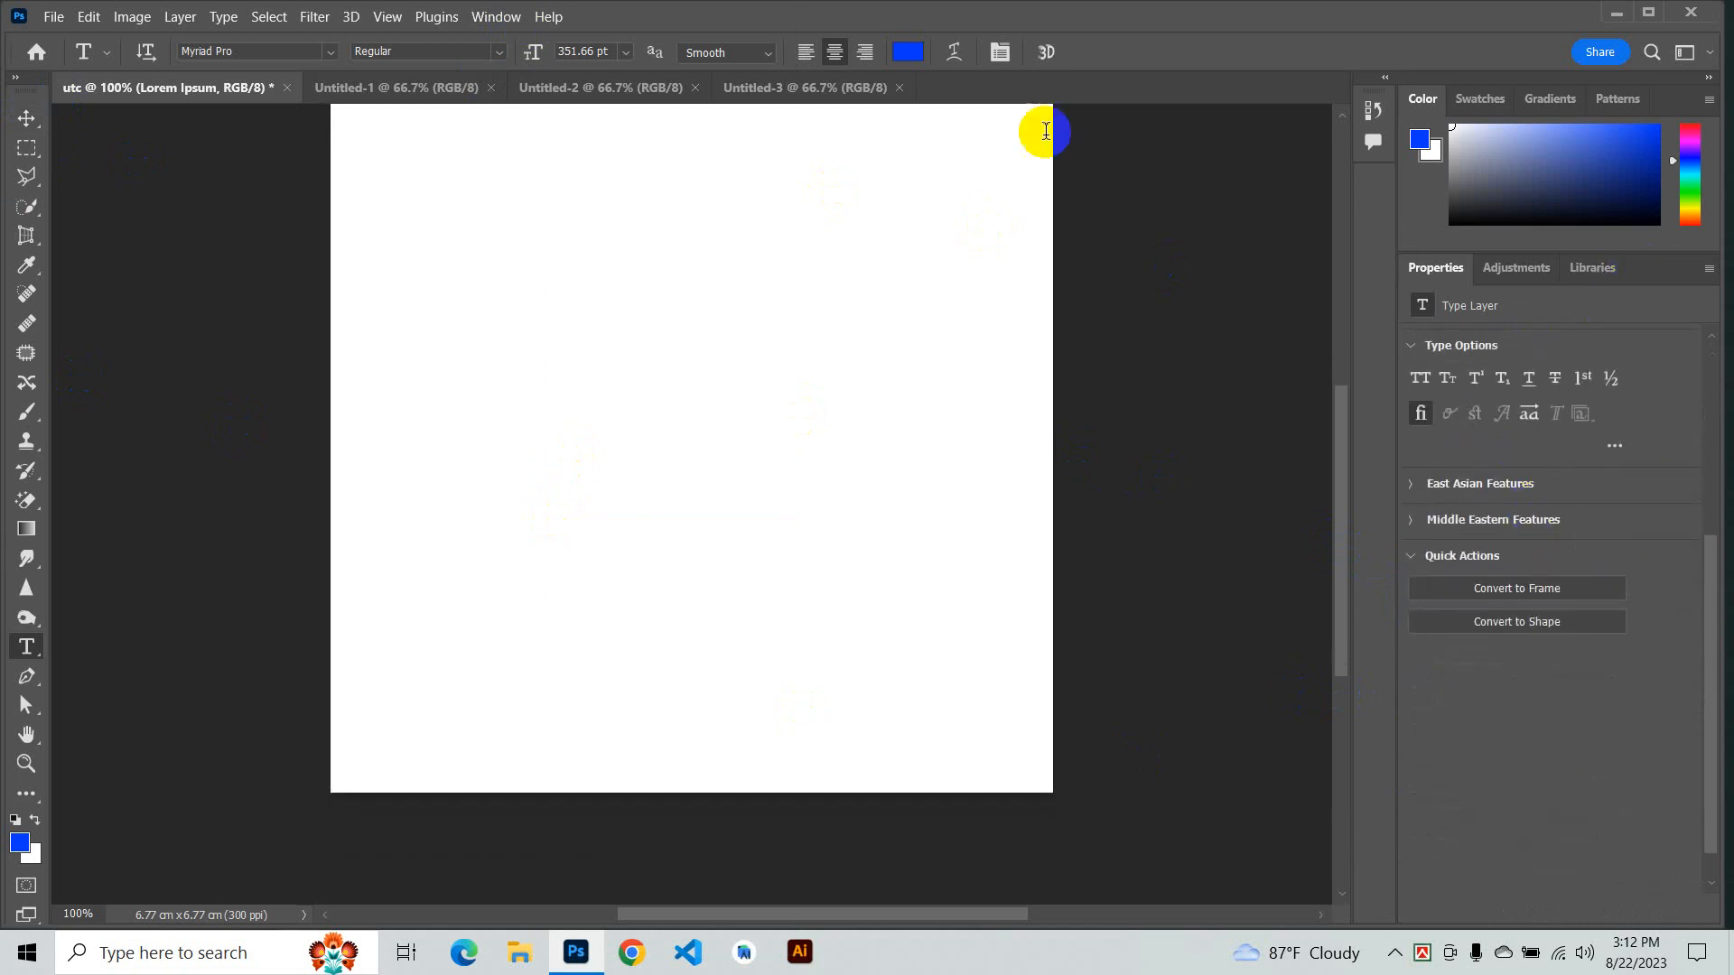
{"action": "left_click", "coordinate": [495, 16]}
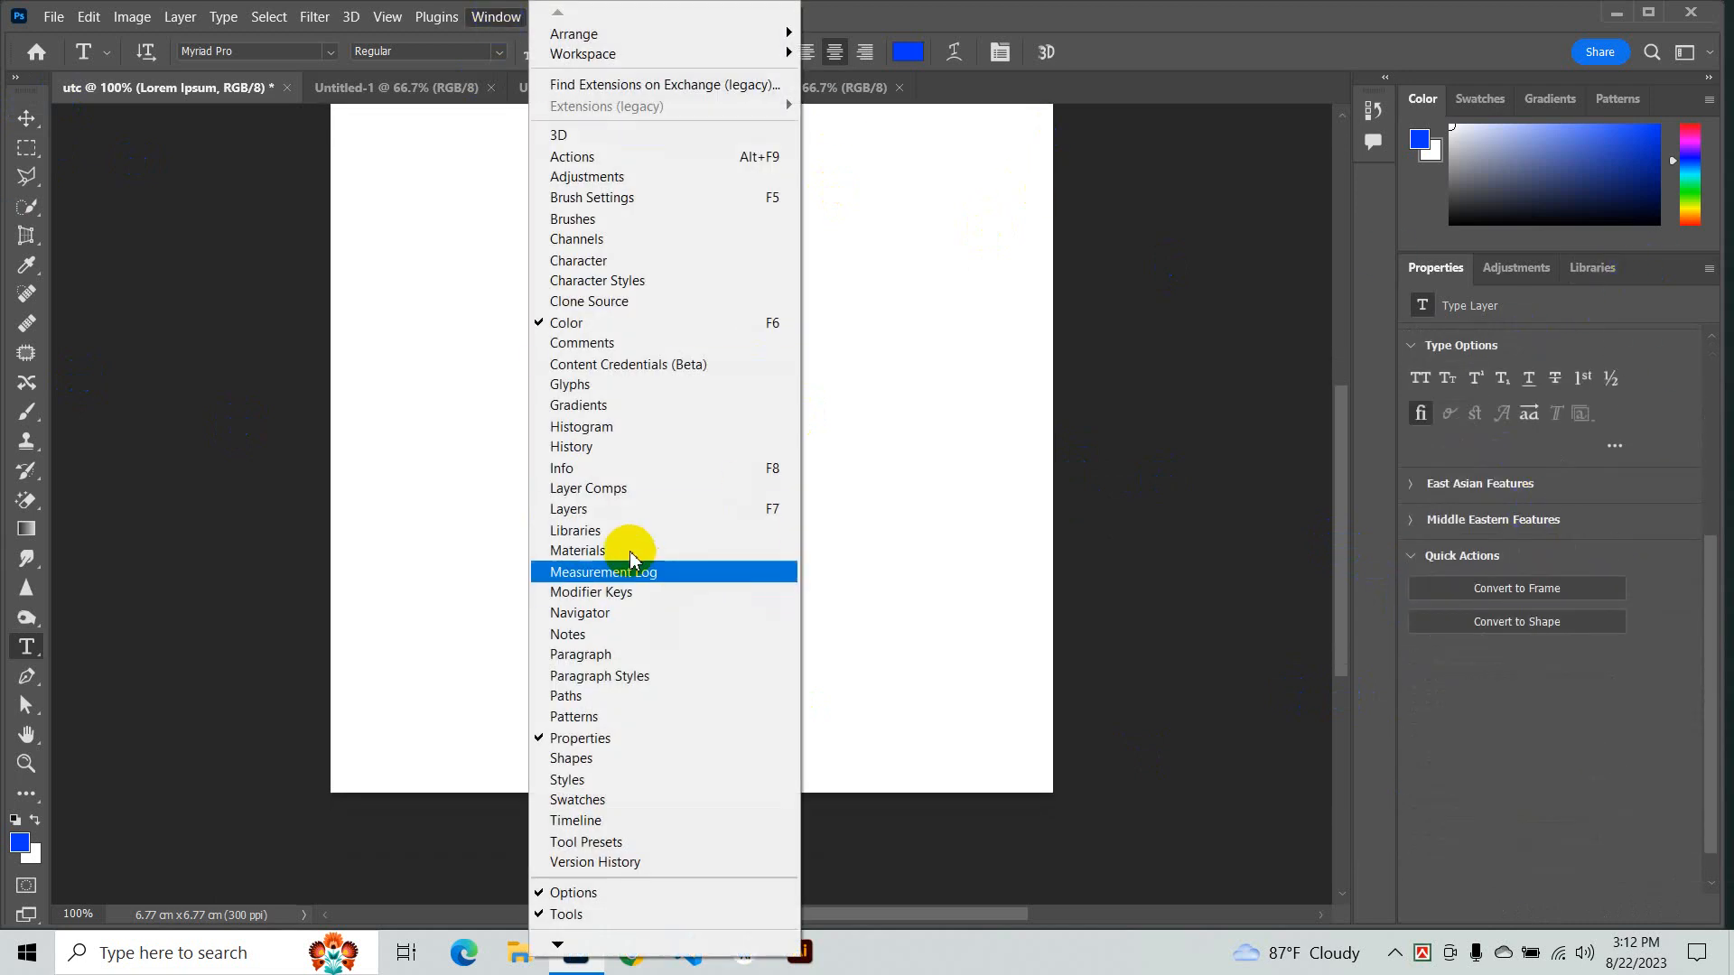
{"action": "left_click", "coordinate": [601, 509]}
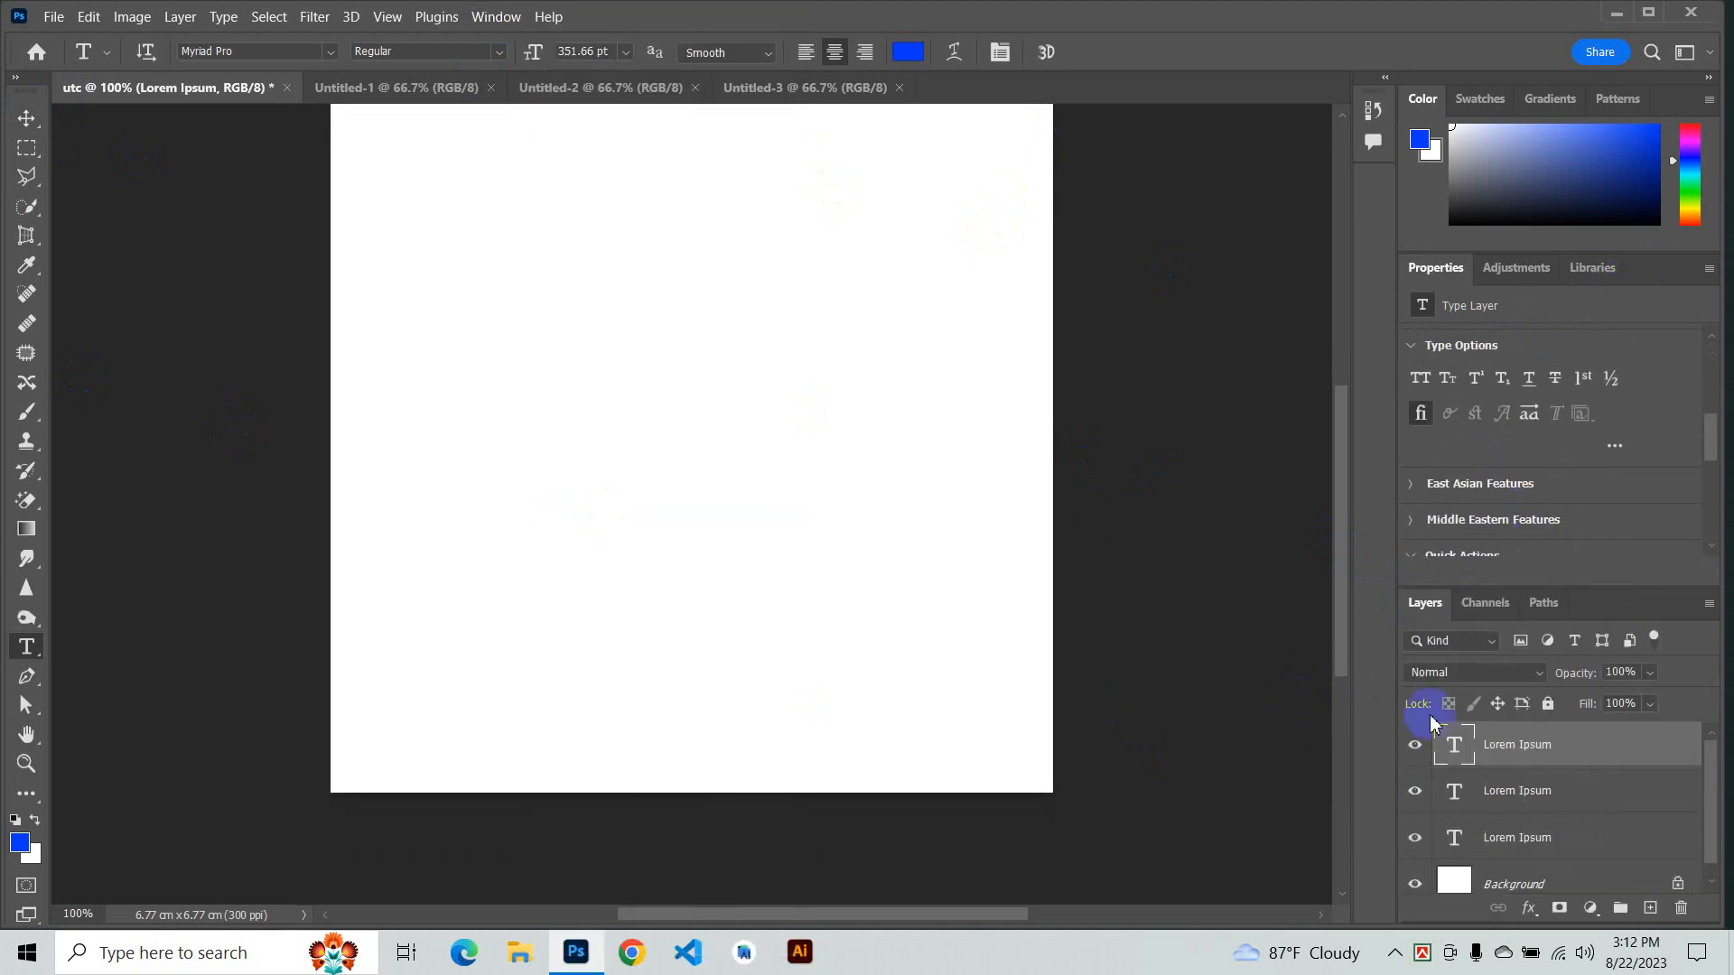
- Select the lowest Lorem Ipsum text layer in the Layers panel
{"action": "scroll", "coordinate": [1579, 847], "scroll_direction": "down", "scroll_amount": 3}
{"action": "left_click", "coordinate": [1528, 836]}
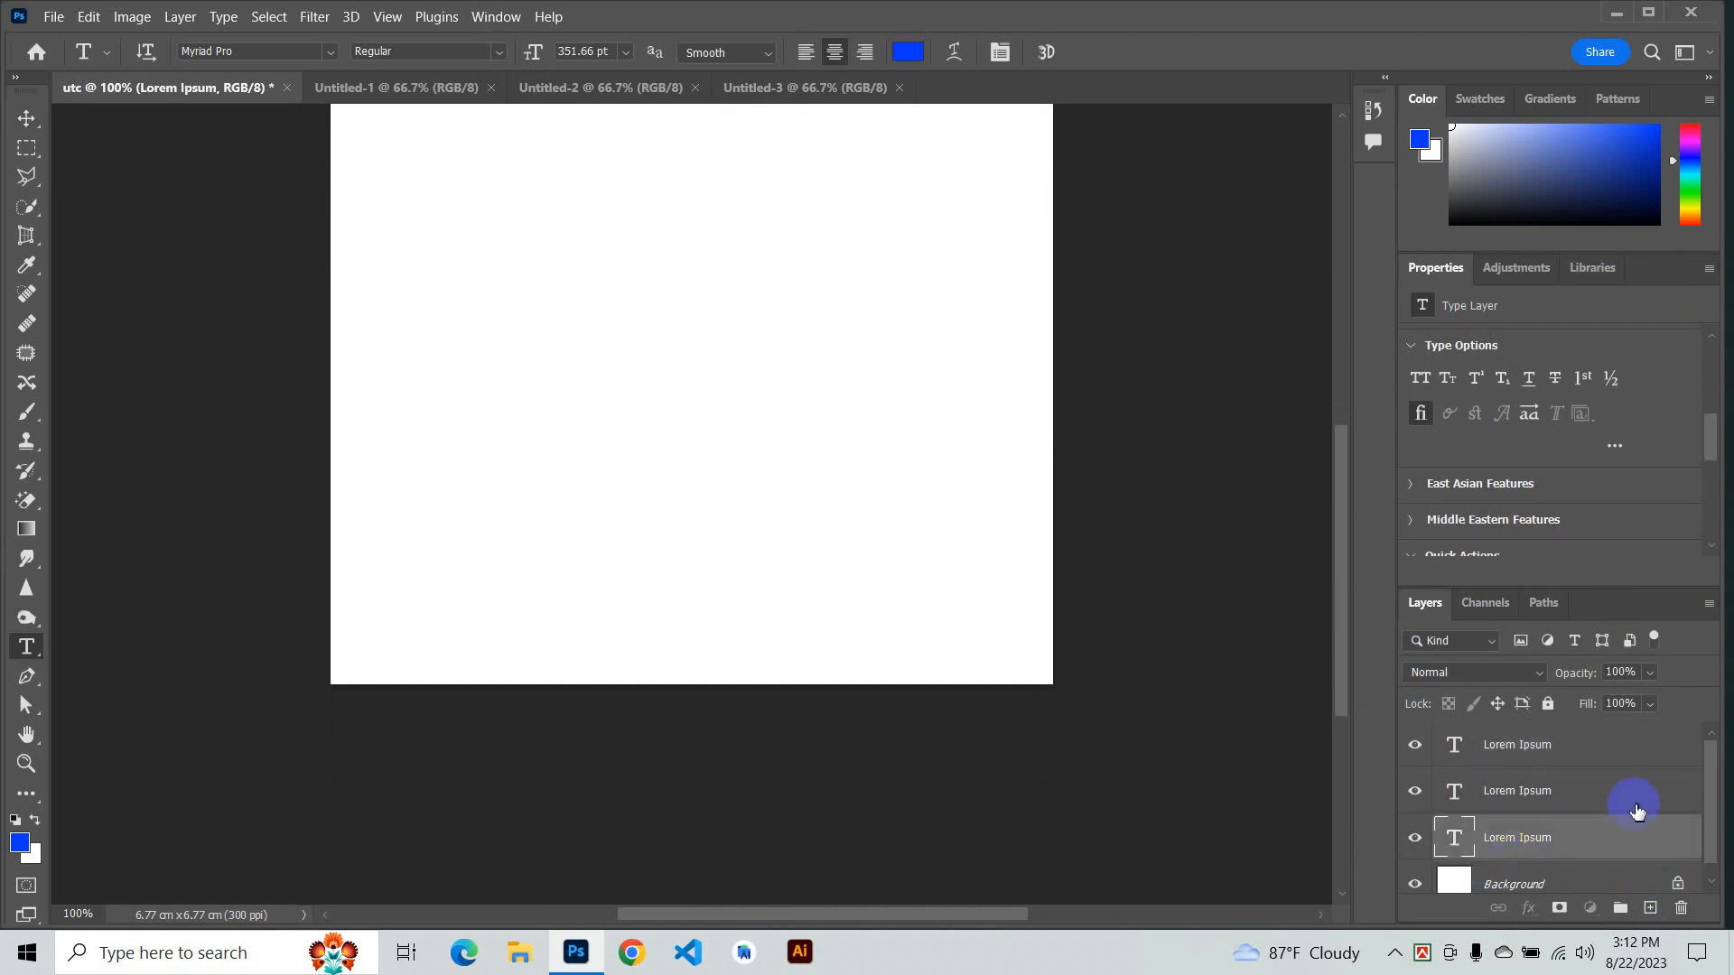
{"action": "left_click_drag", "start_coordinate": [1708, 782], "coordinate": [1711, 862]}
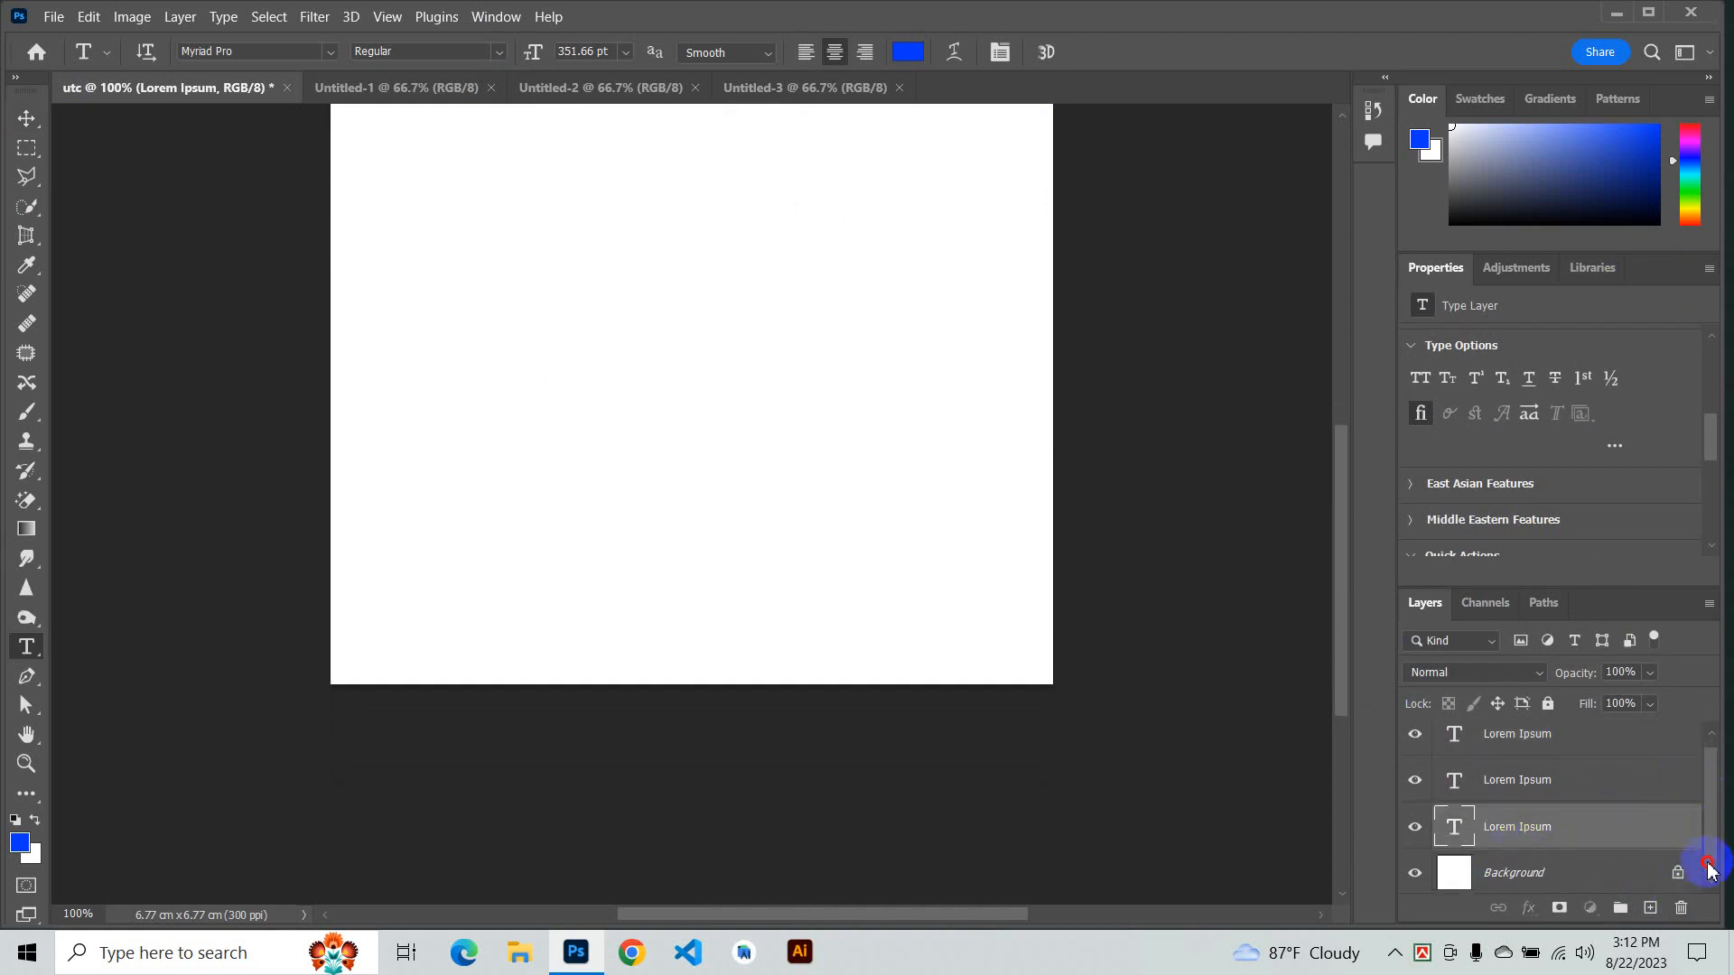
- Open the History panel from the Window menu
{"action": "left_click", "coordinate": [436, 16]}
{"action": "mouse_move", "coordinate": [496, 16]}
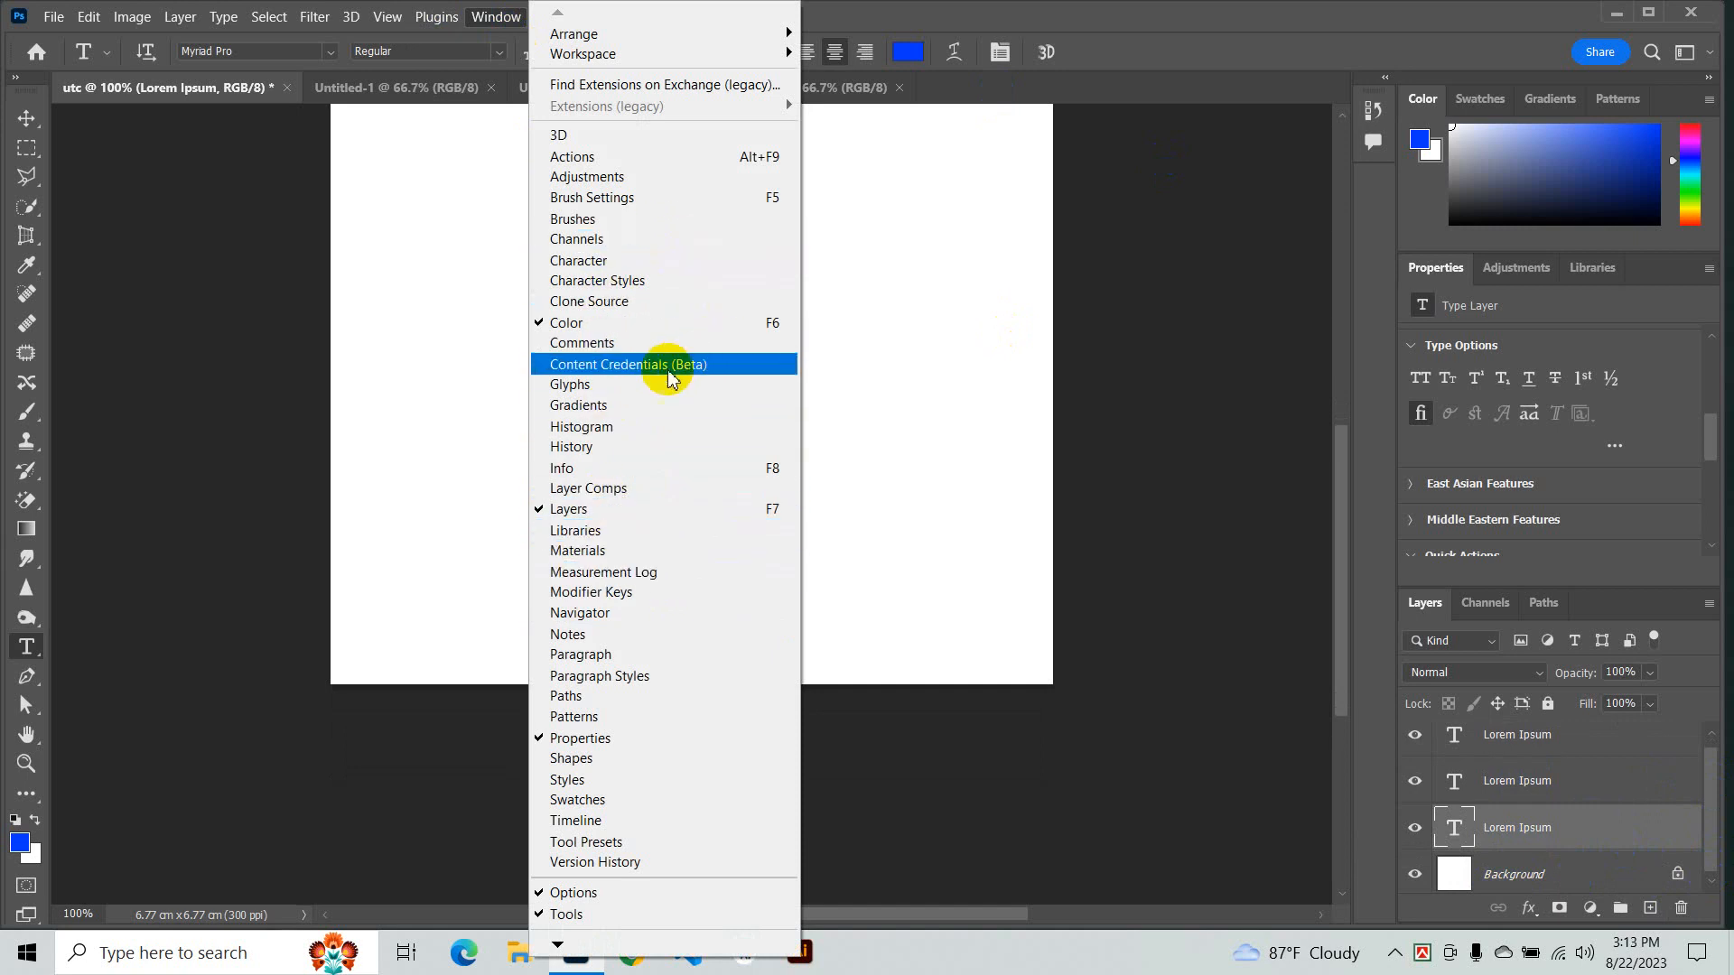
{"action": "left_click", "coordinate": [608, 448]}
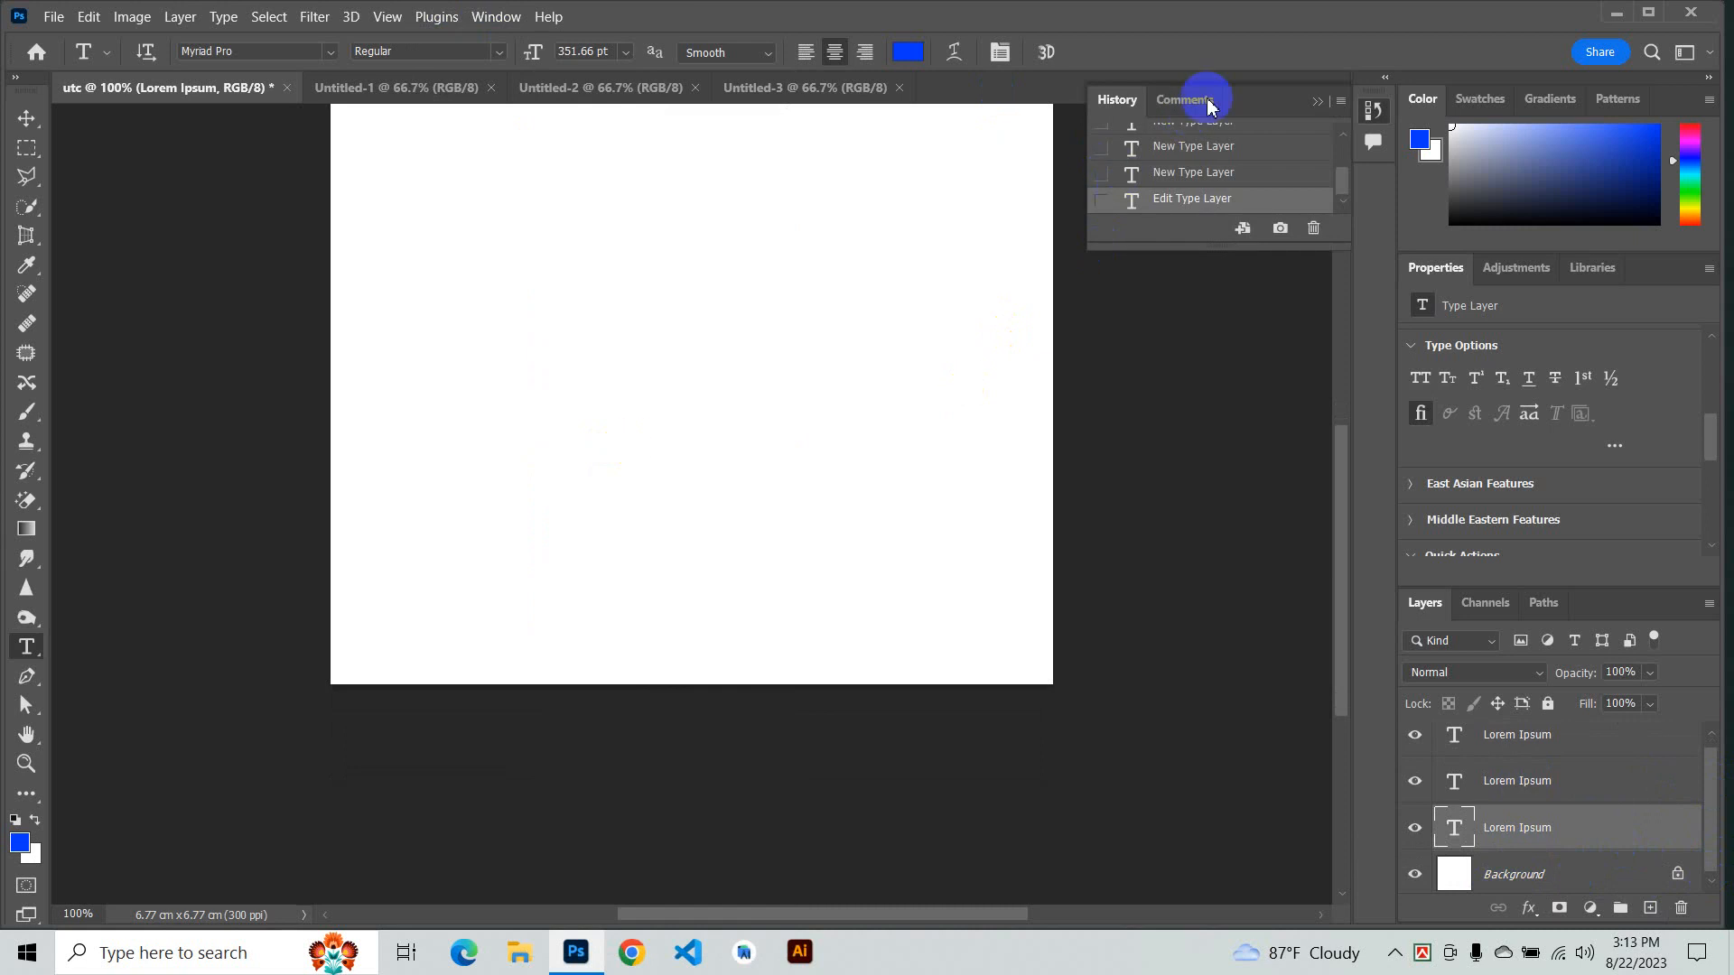
{"action": "scroll", "coordinate": [1122, 103], "scroll_direction": "up", "scroll_amount": 1}
{"action": "left_click", "coordinate": [479, 20]}
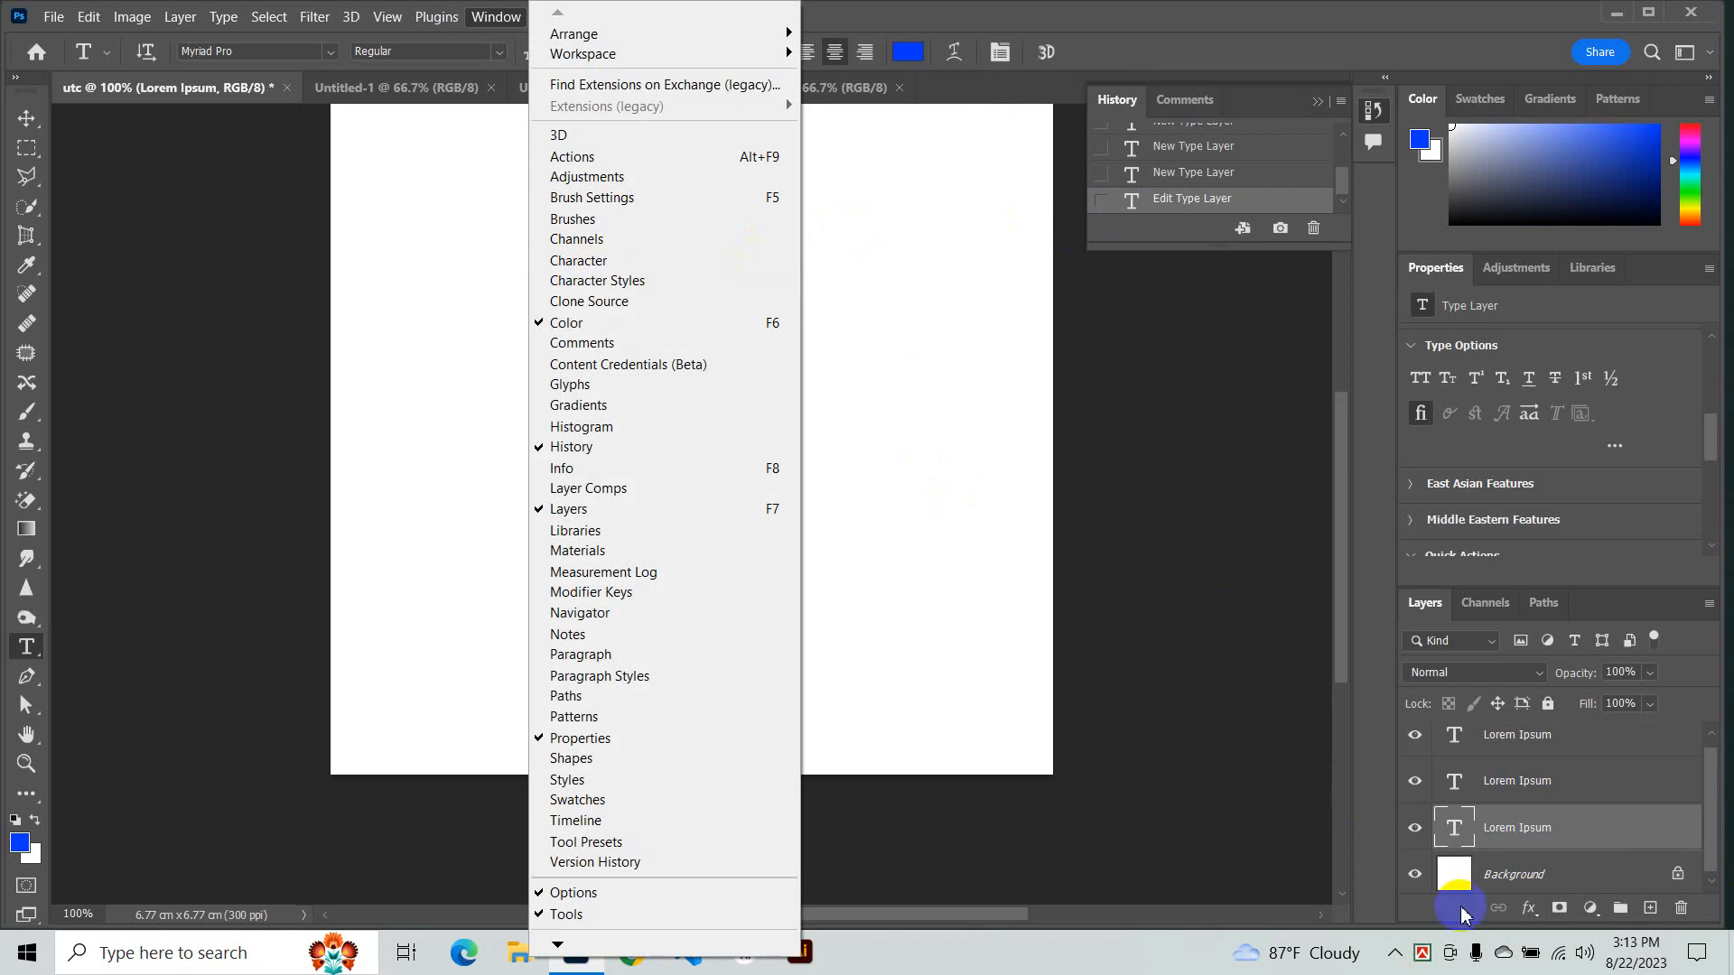
{"action": "left_click", "coordinate": [1395, 957]}
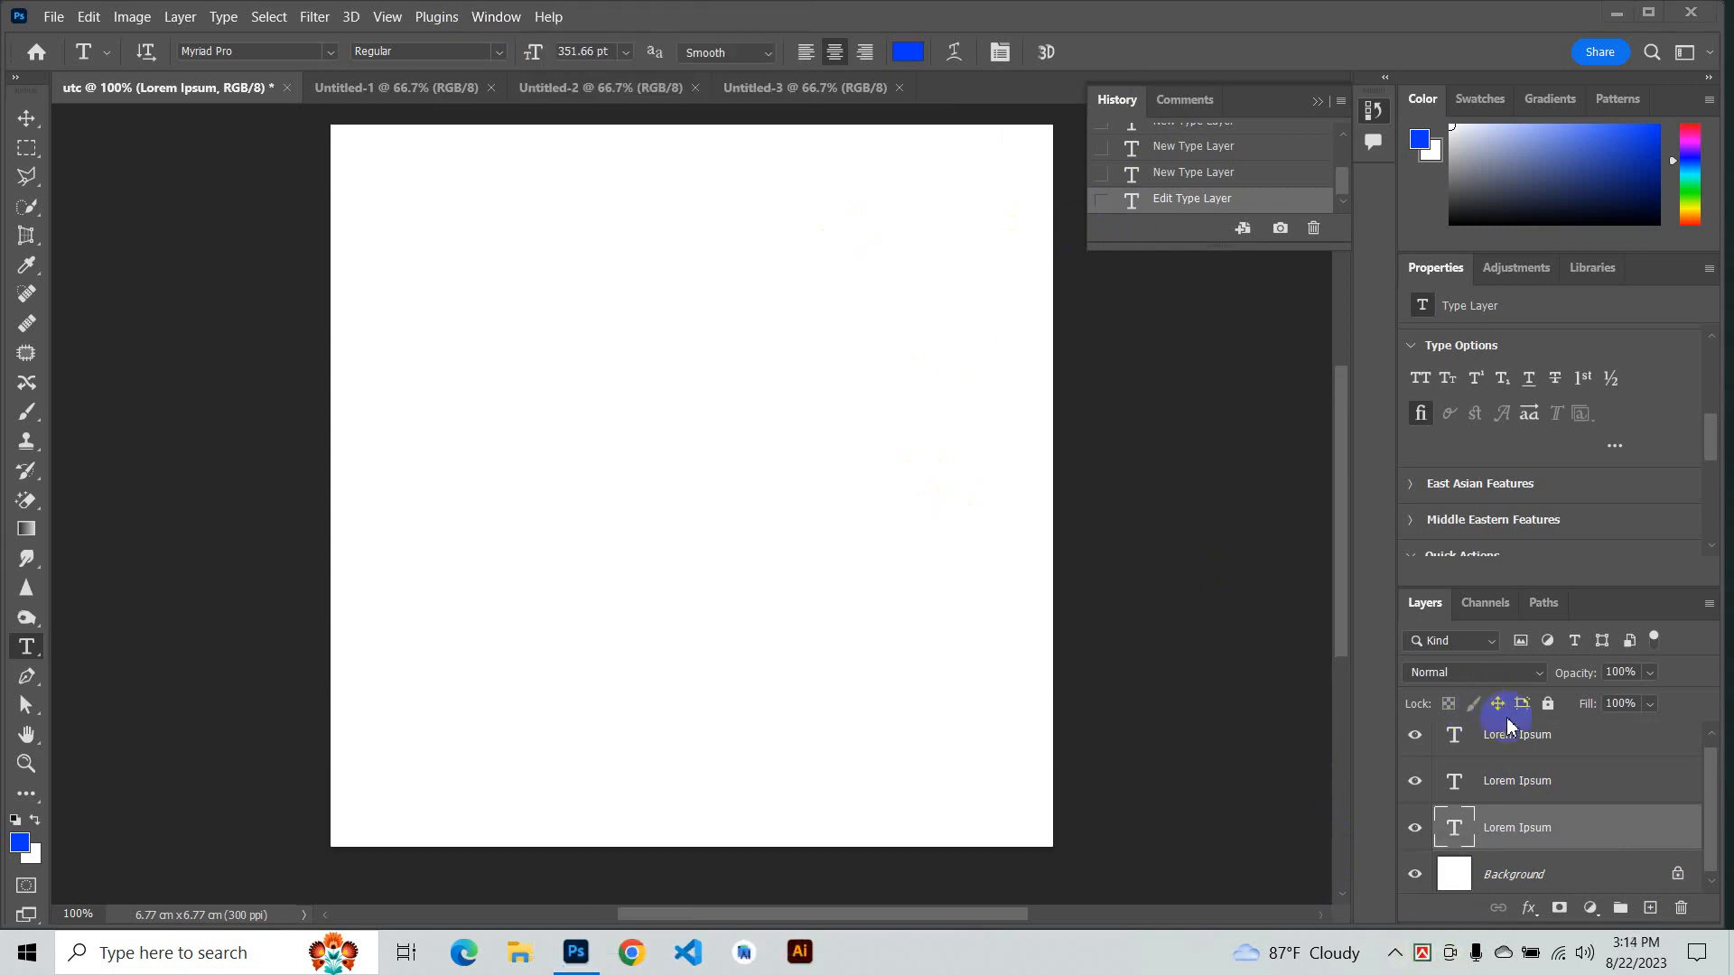
{"action": "scroll", "coordinate": [1337, 536], "scroll_direction": "up", "scroll_amount": 2}
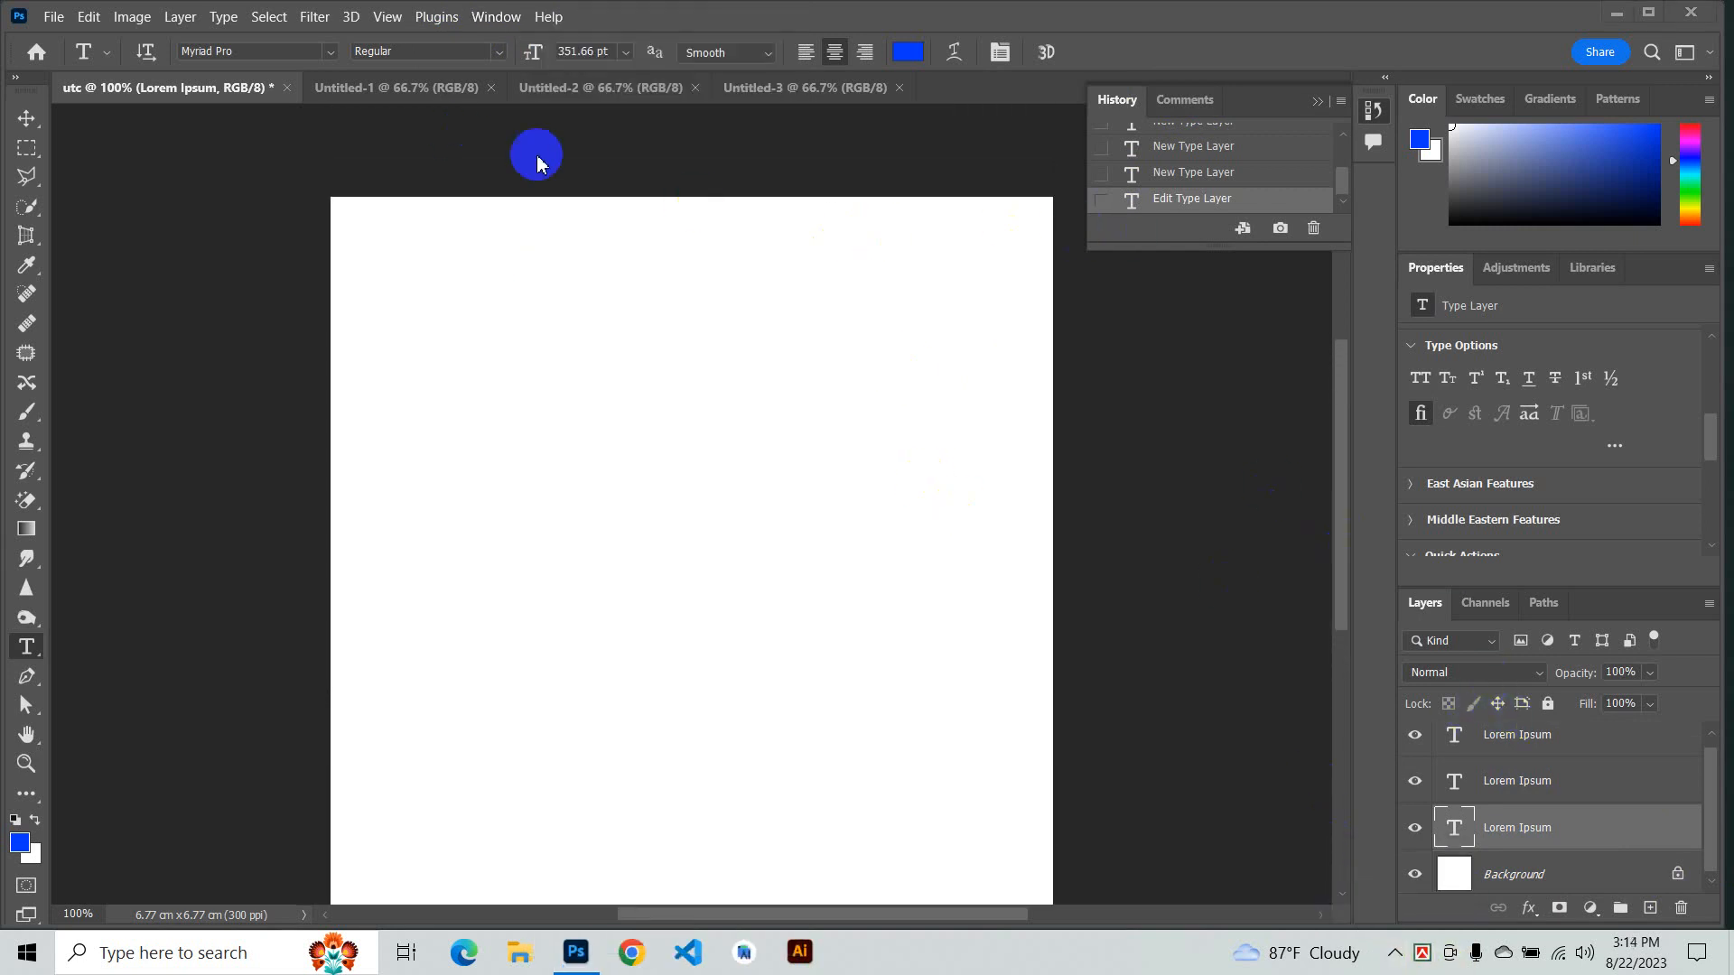
- Open the Libraries panel from the Window menu
{"action": "left_click", "coordinate": [499, 18]}
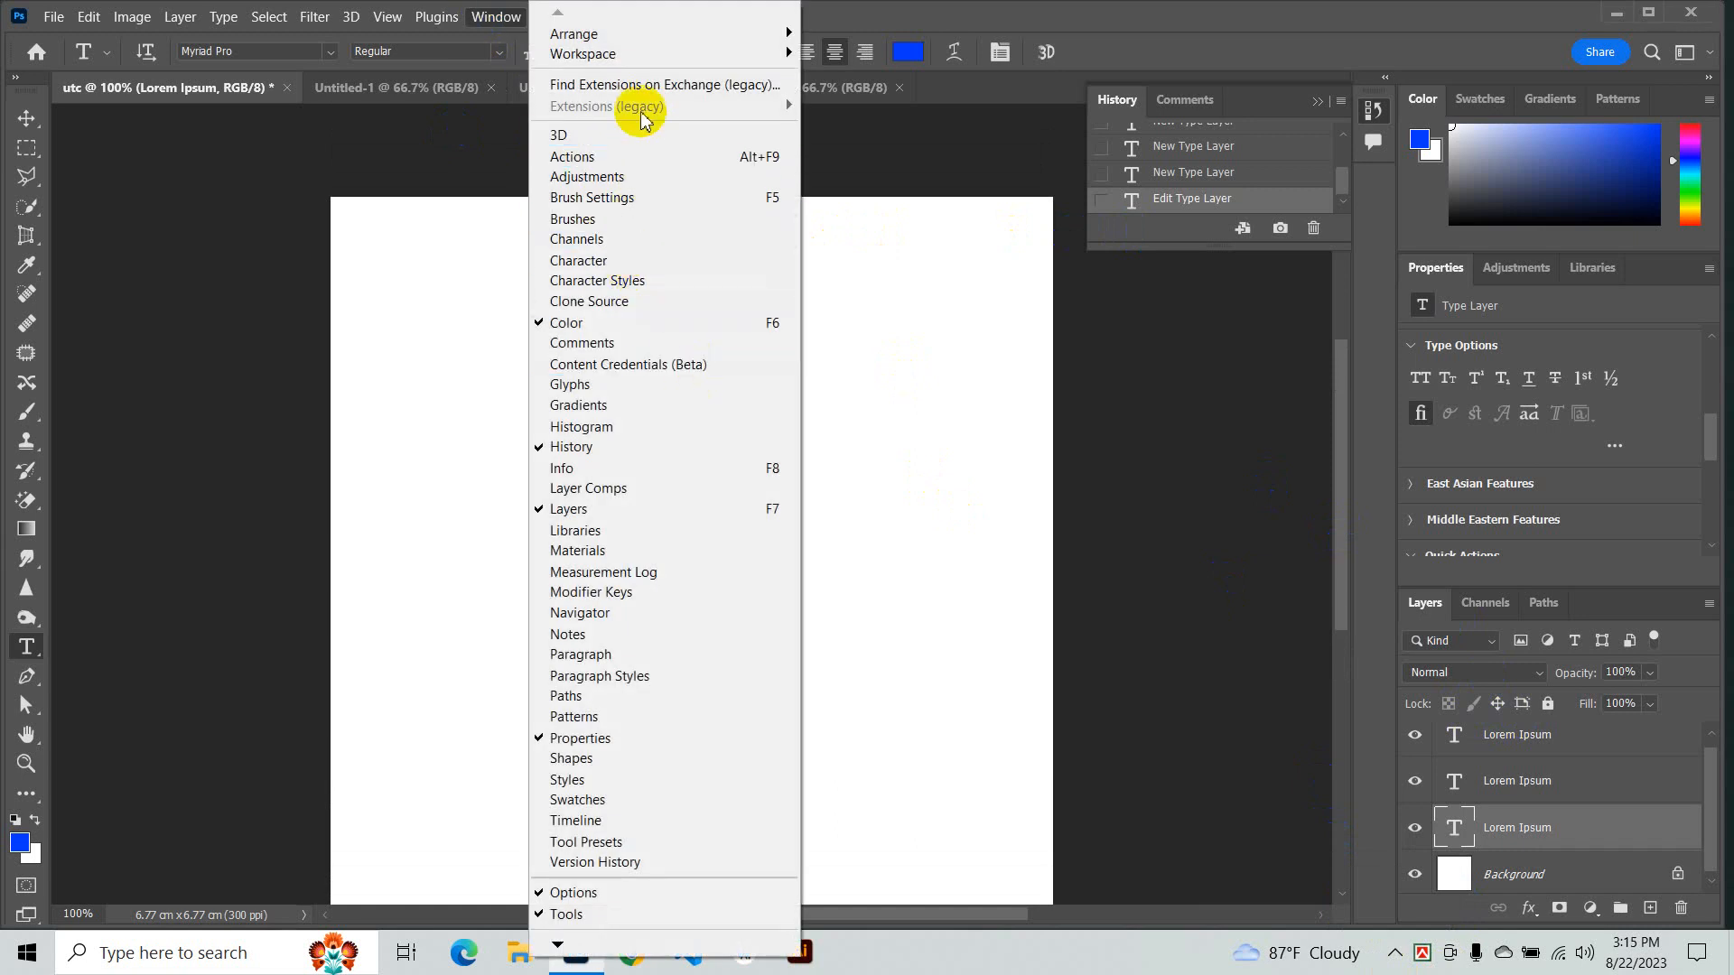
{"action": "mouse_move", "coordinate": [632, 33]}
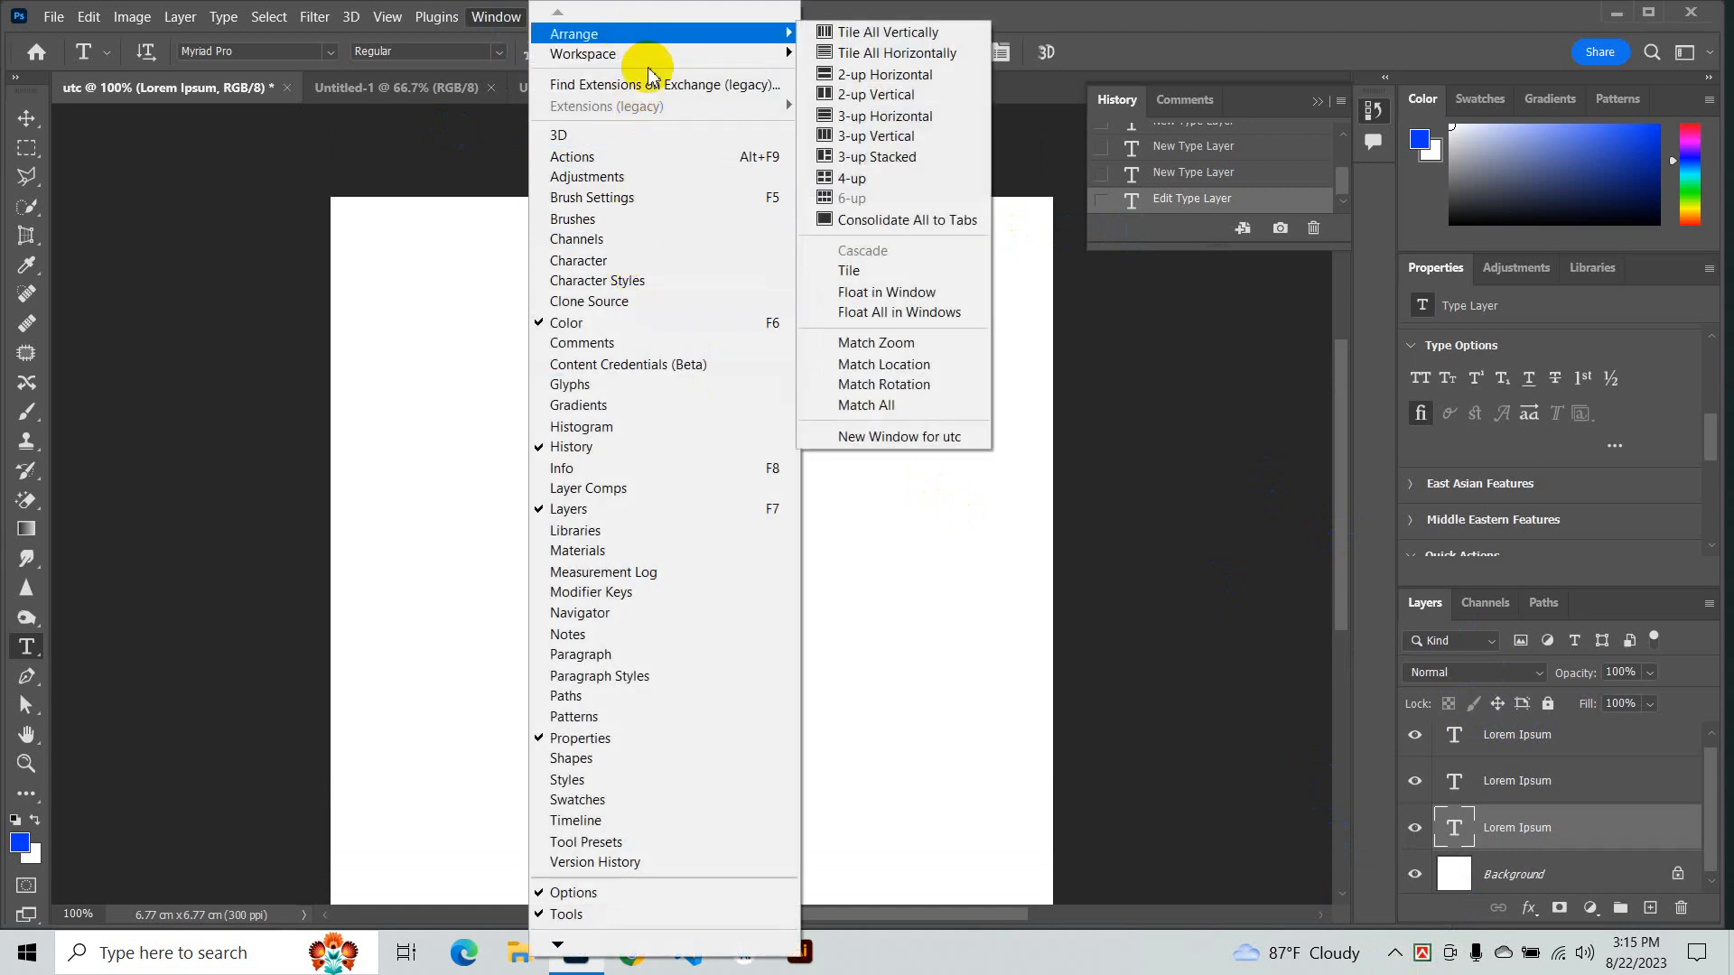
{"action": "left_click", "coordinate": [657, 534]}
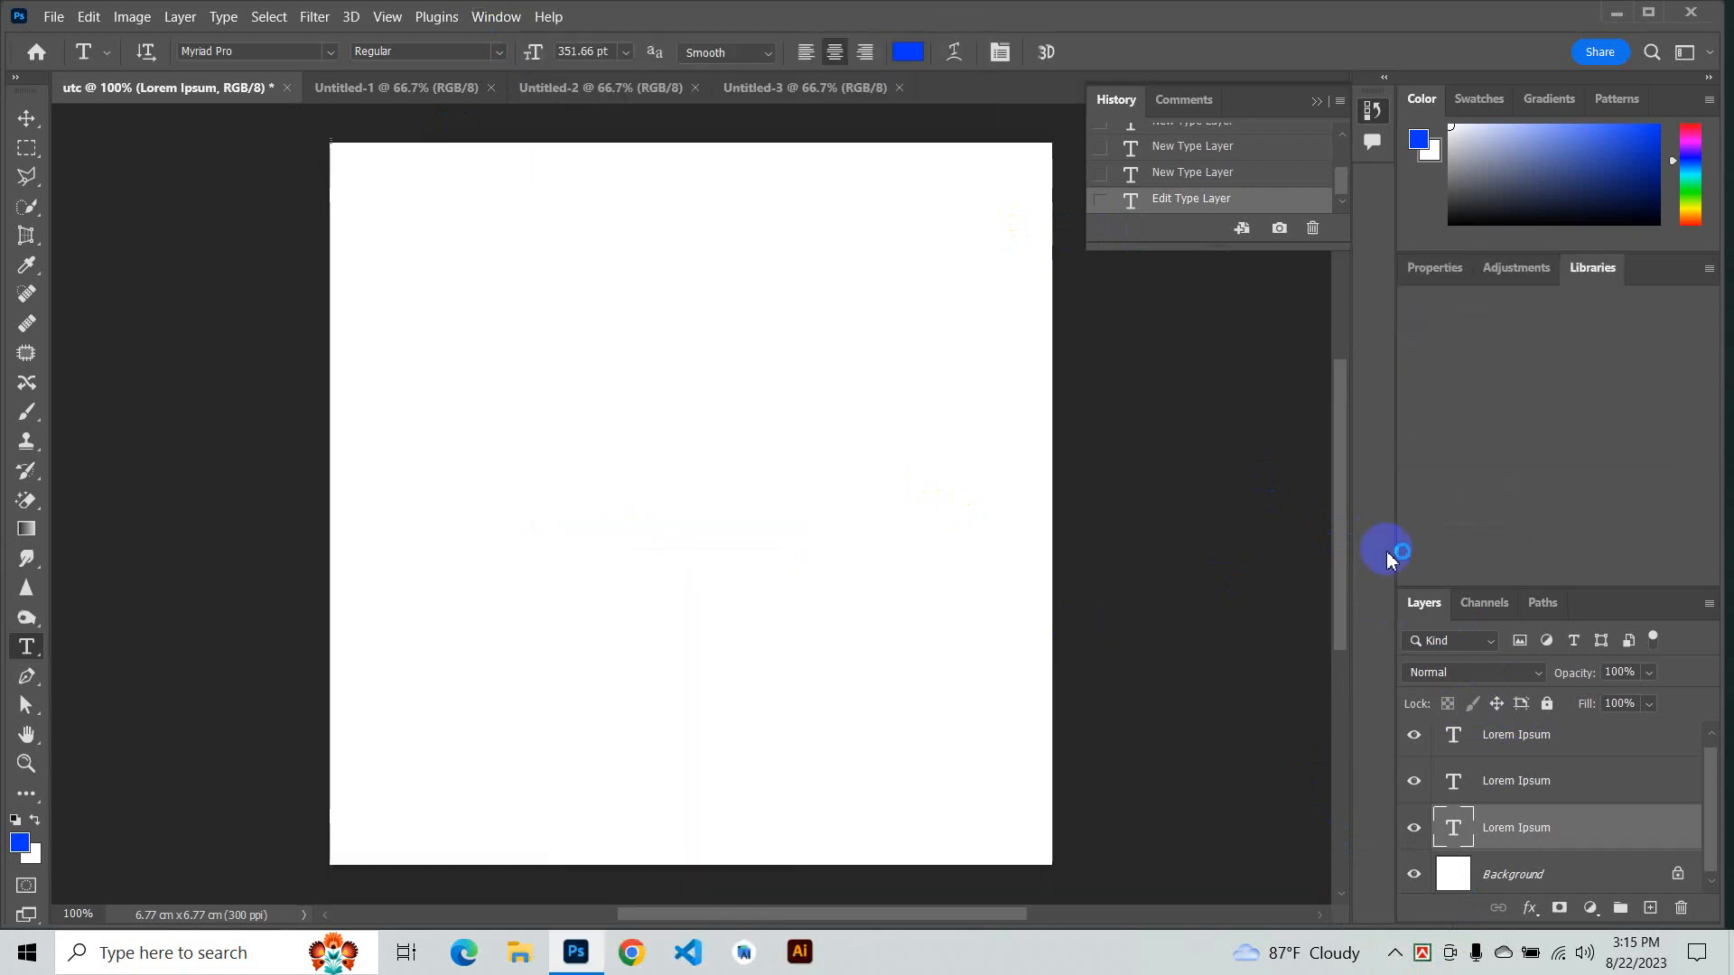
{"action": "scroll", "coordinate": [964, 439], "scroll_direction": "up", "scroll_amount": 2}
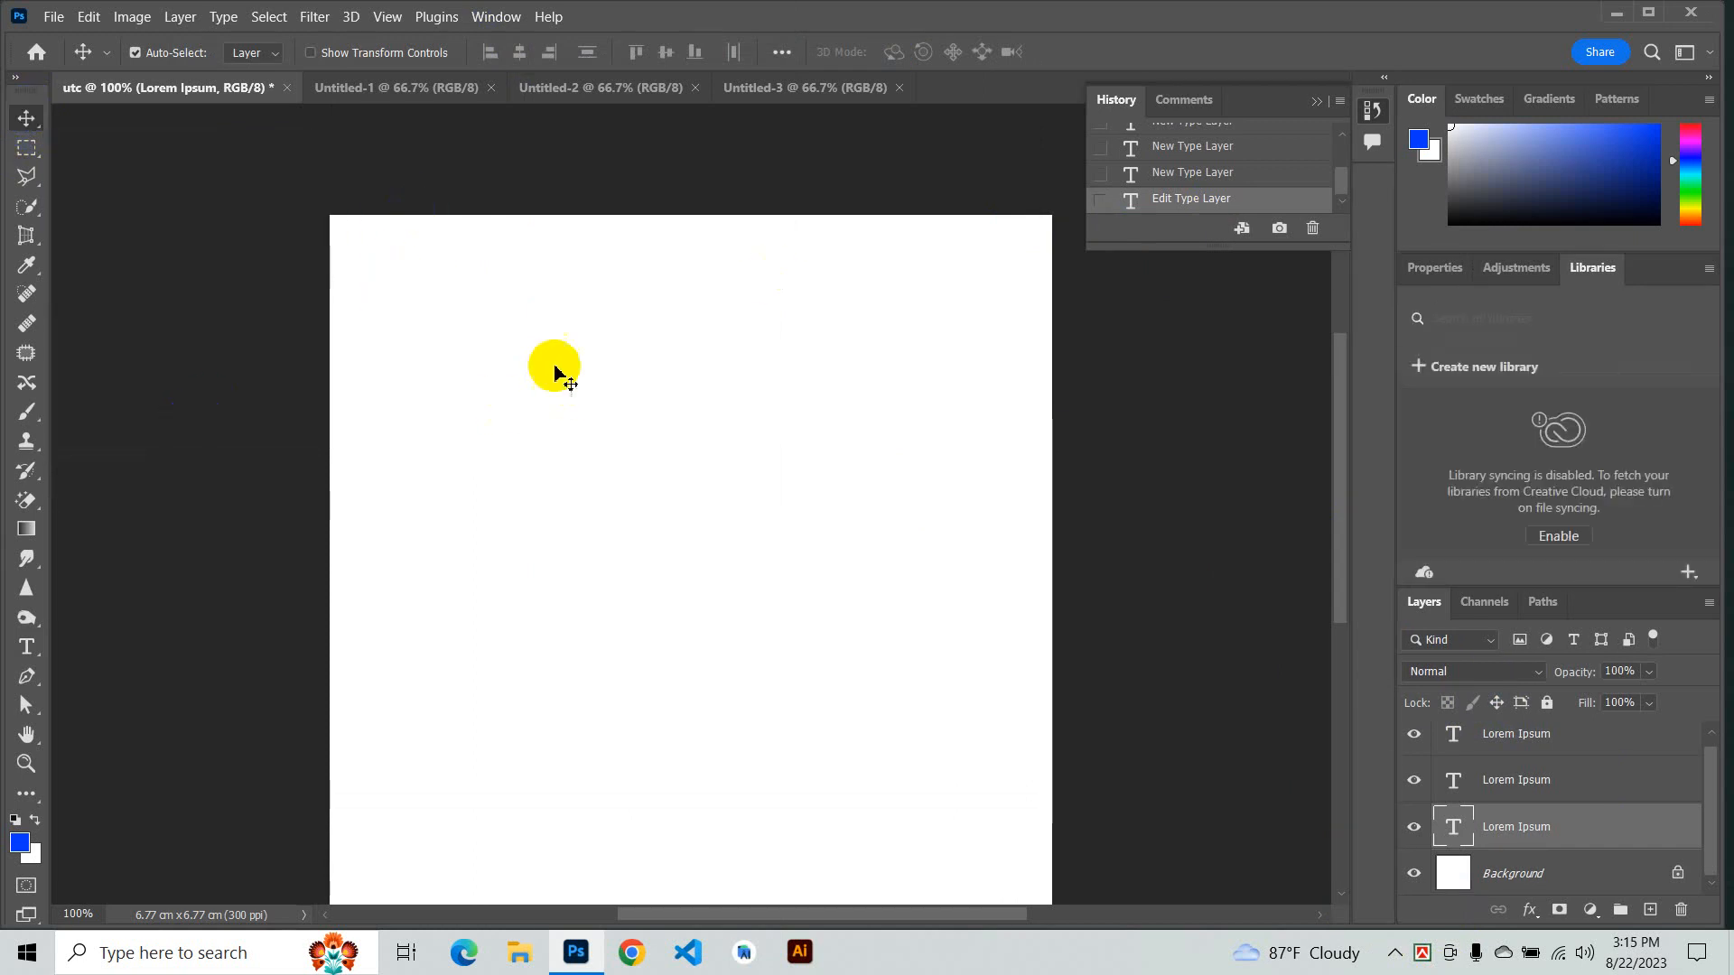
{"action": "left_click", "coordinate": [62, 17]}
{"action": "left_click", "coordinate": [205, 95]}
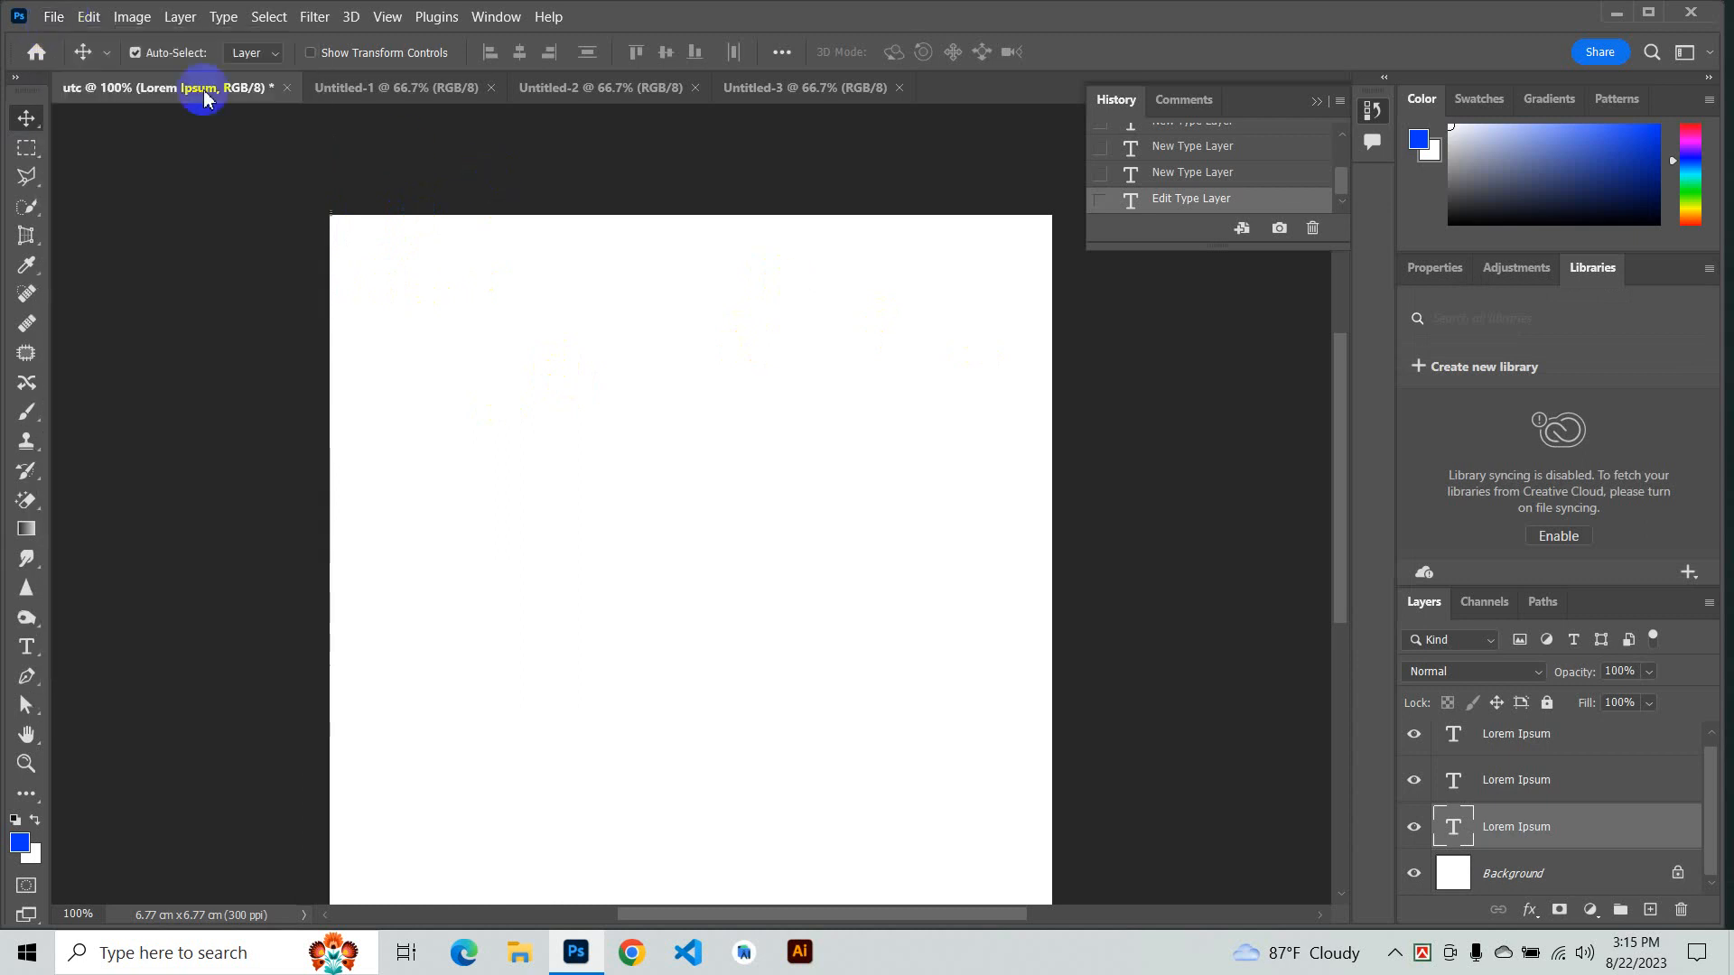
{"action": "left_click", "coordinate": [58, 18]}
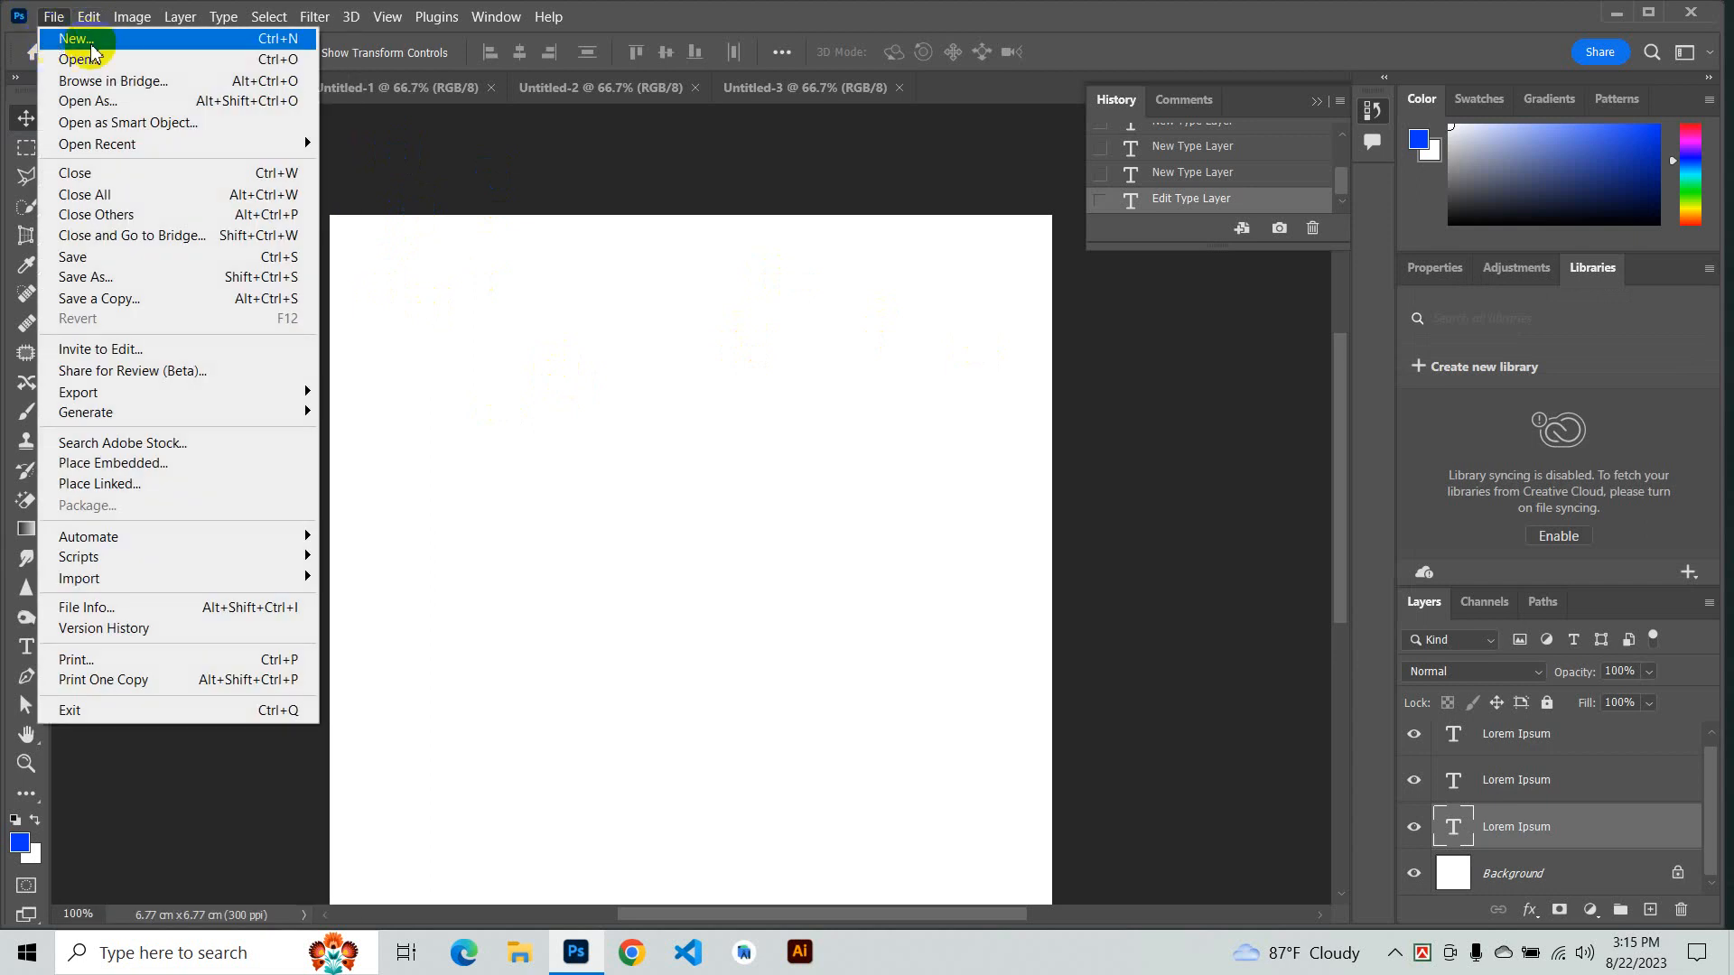
{"action": "left_click", "coordinate": [443, 154]}
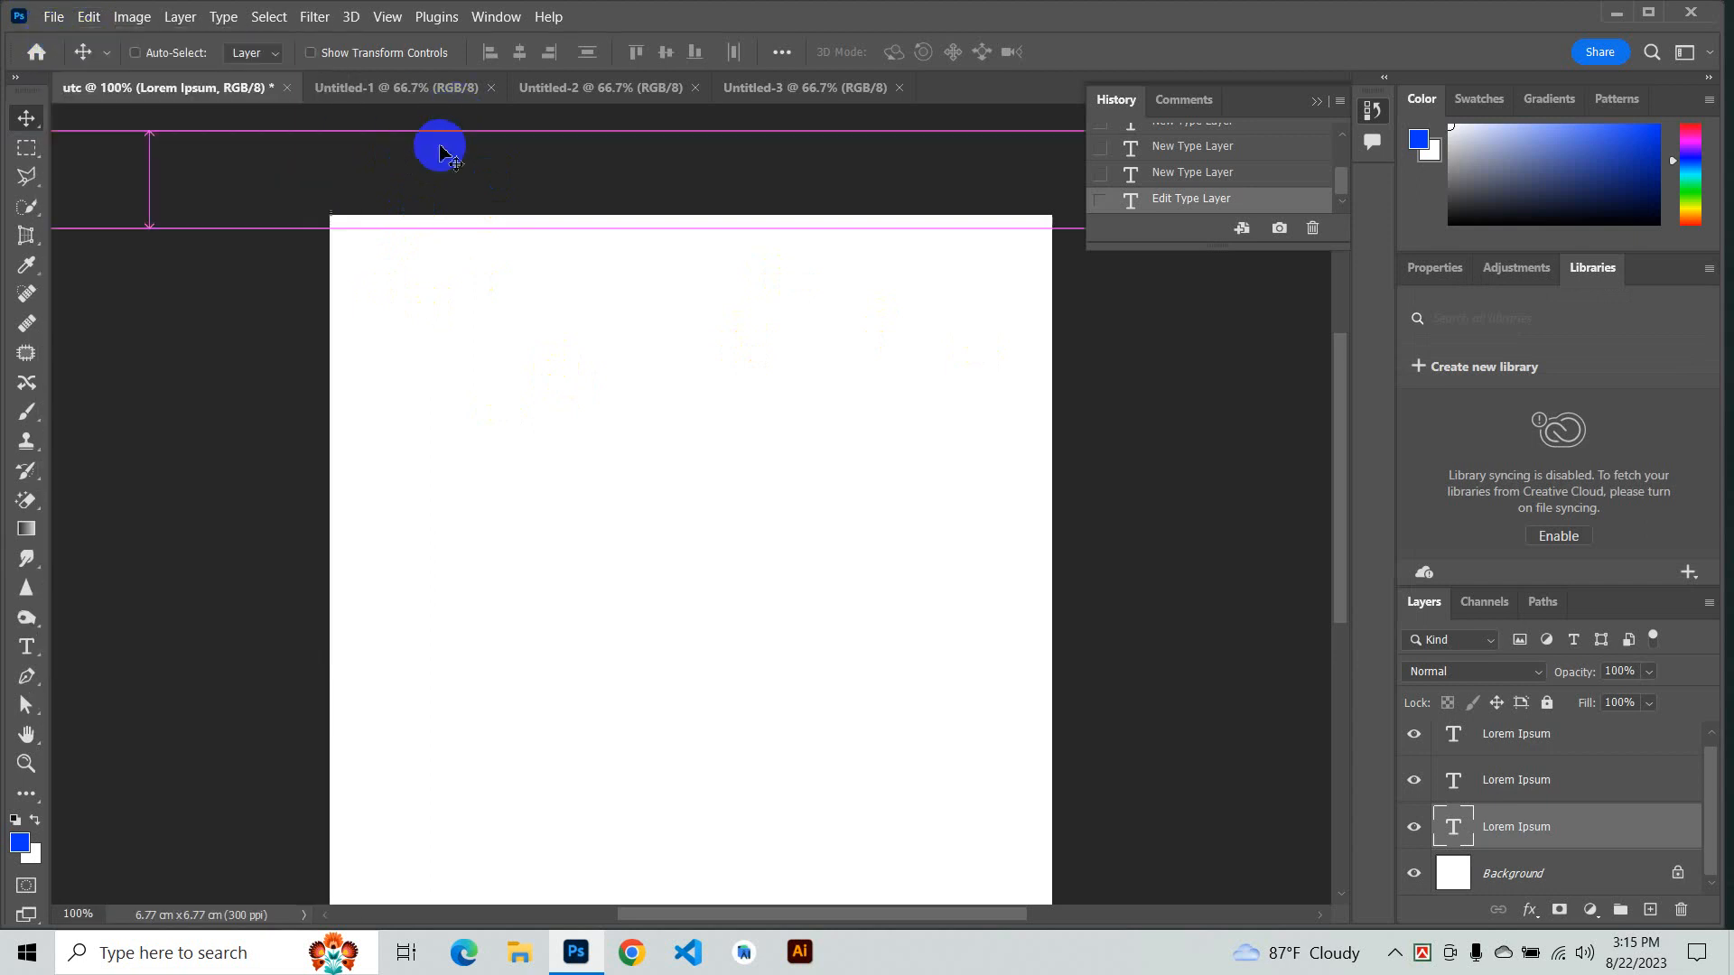
- Open the New Document dialog, browse the recent items, and close it without creating anything
{"action": "key", "text": "ctrl+n"}
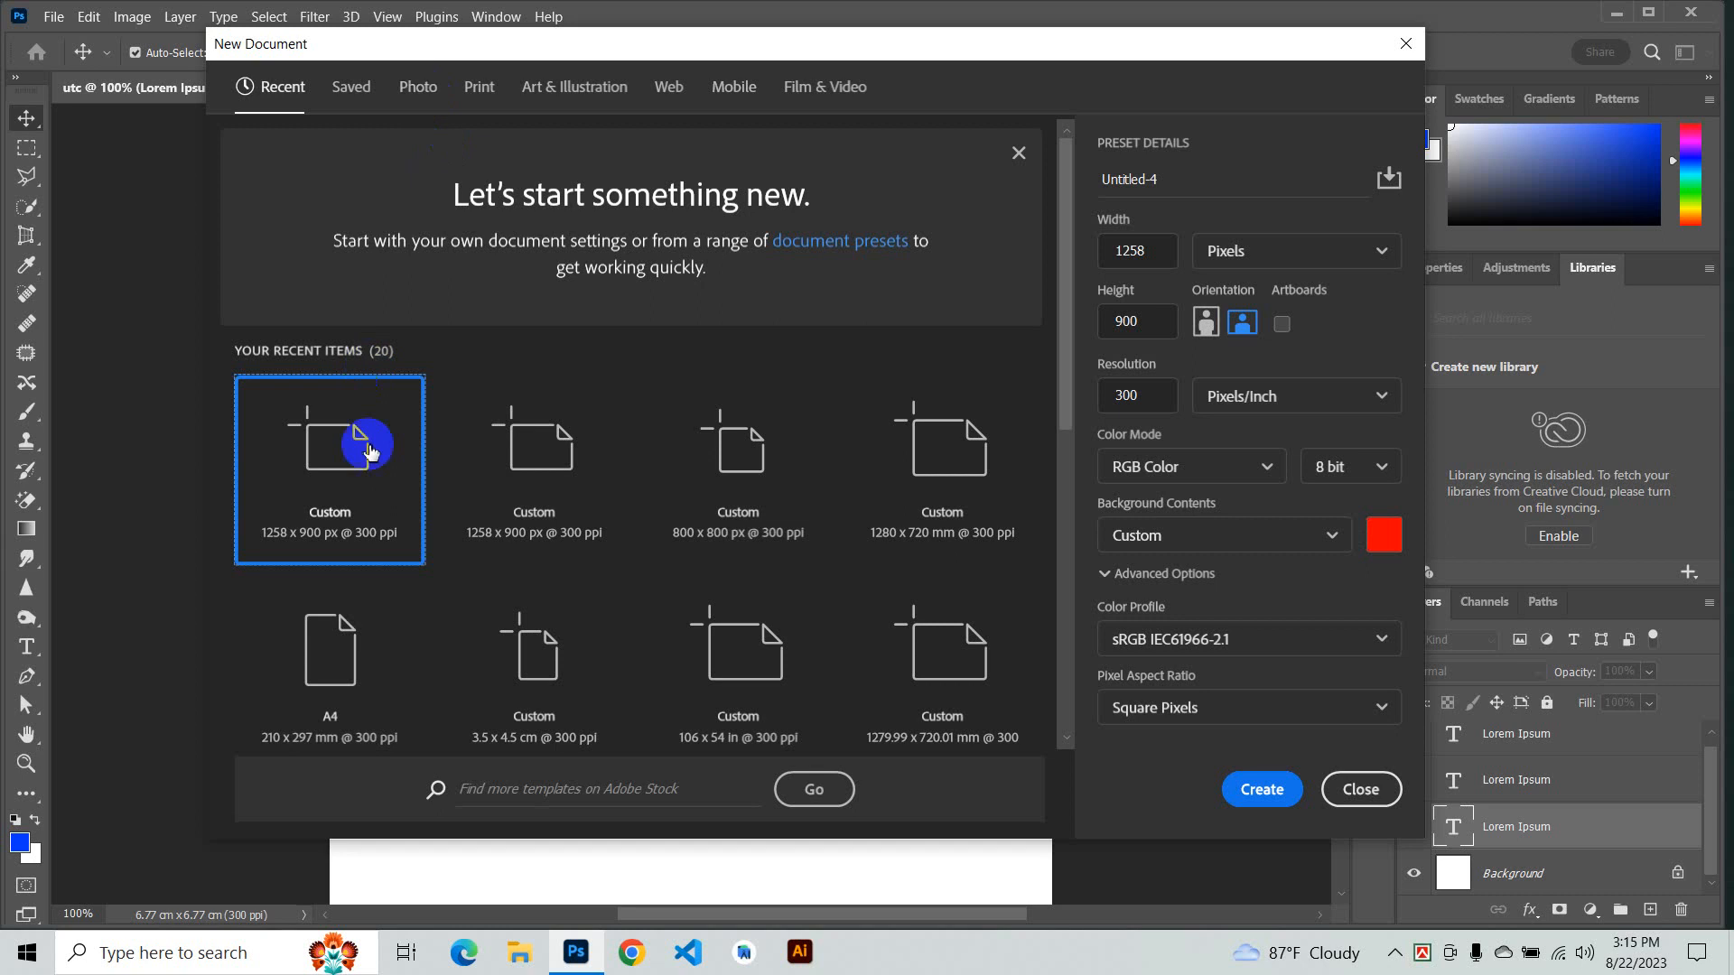
{"action": "scroll", "coordinate": [566, 592], "scroll_direction": "down", "scroll_amount": 5}
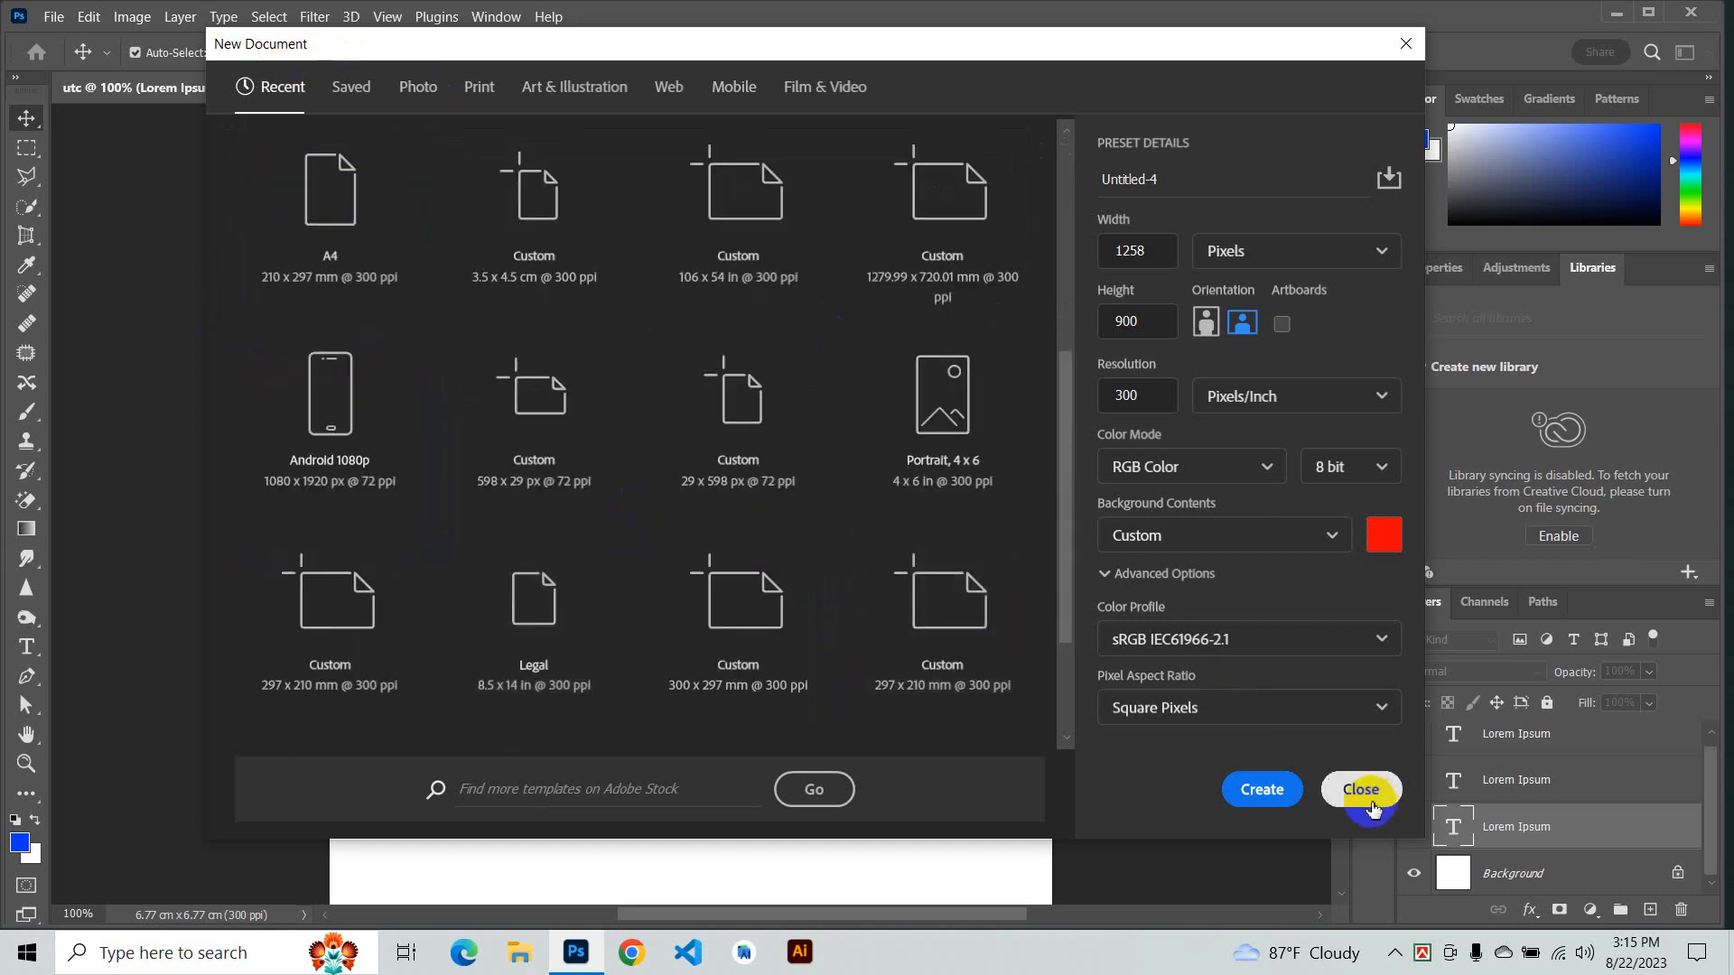
{"action": "left_click", "coordinate": [1361, 789]}
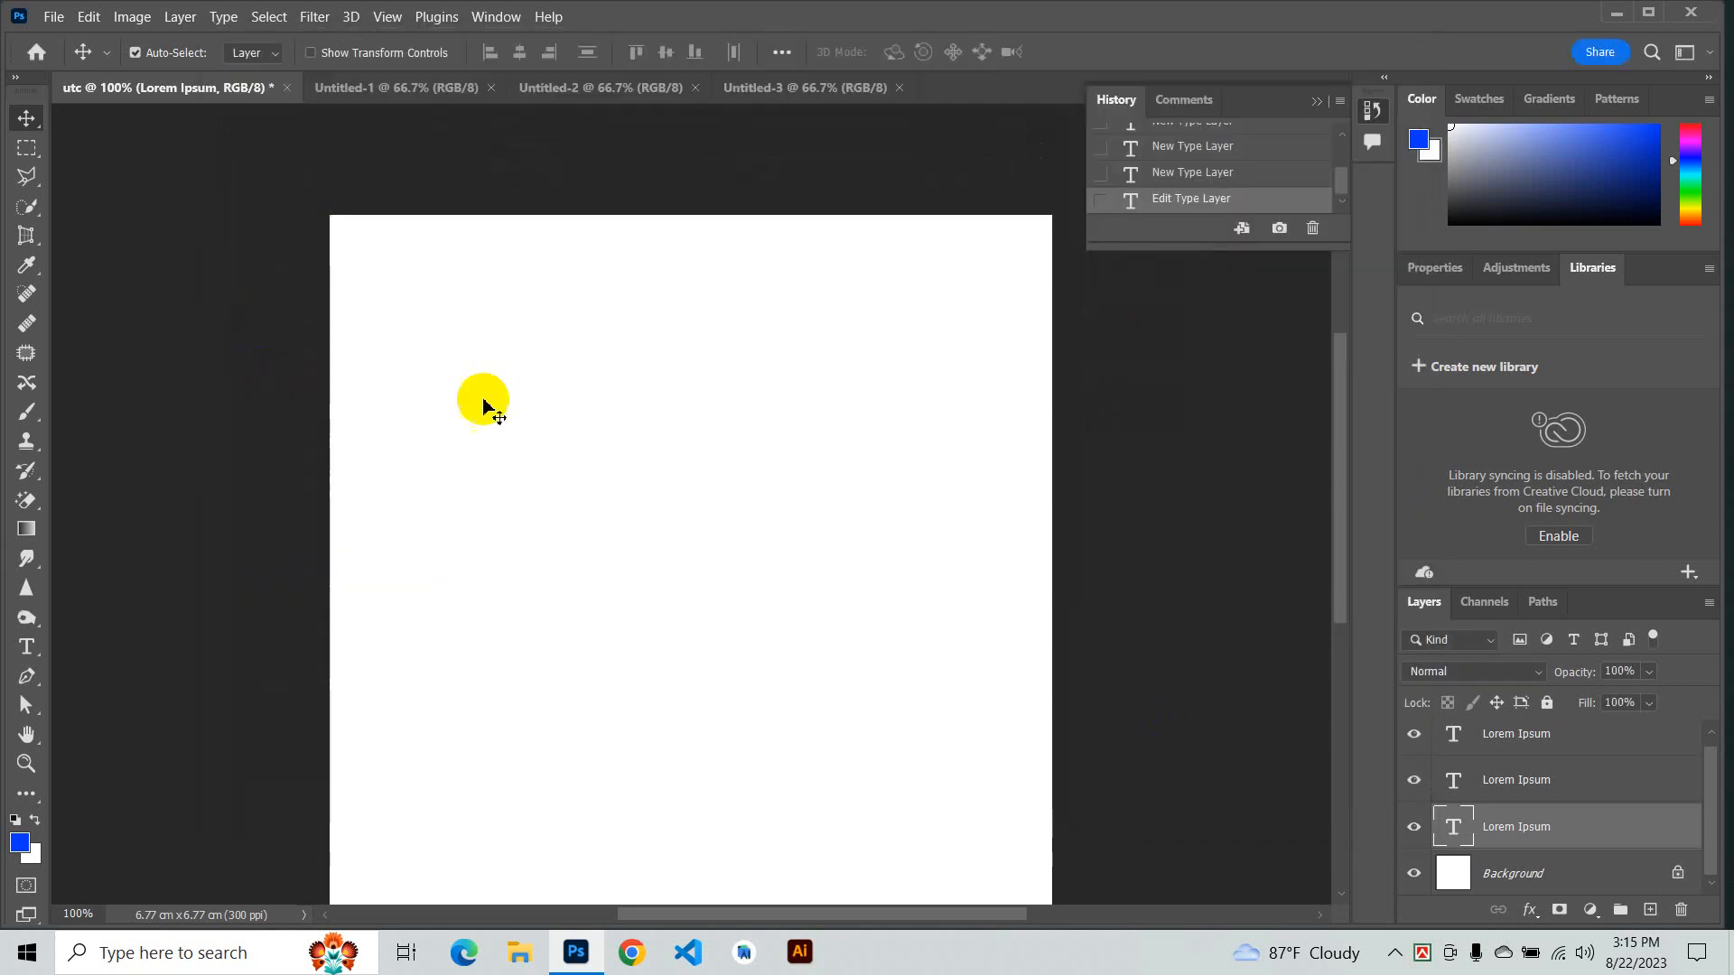
- Start opening a file and browse to the move tool folder under UTC (F:) > nazir > Ps Work > Photo
{"action": "left_click", "coordinate": [52, 21]}
{"action": "left_click", "coordinate": [72, 61]}
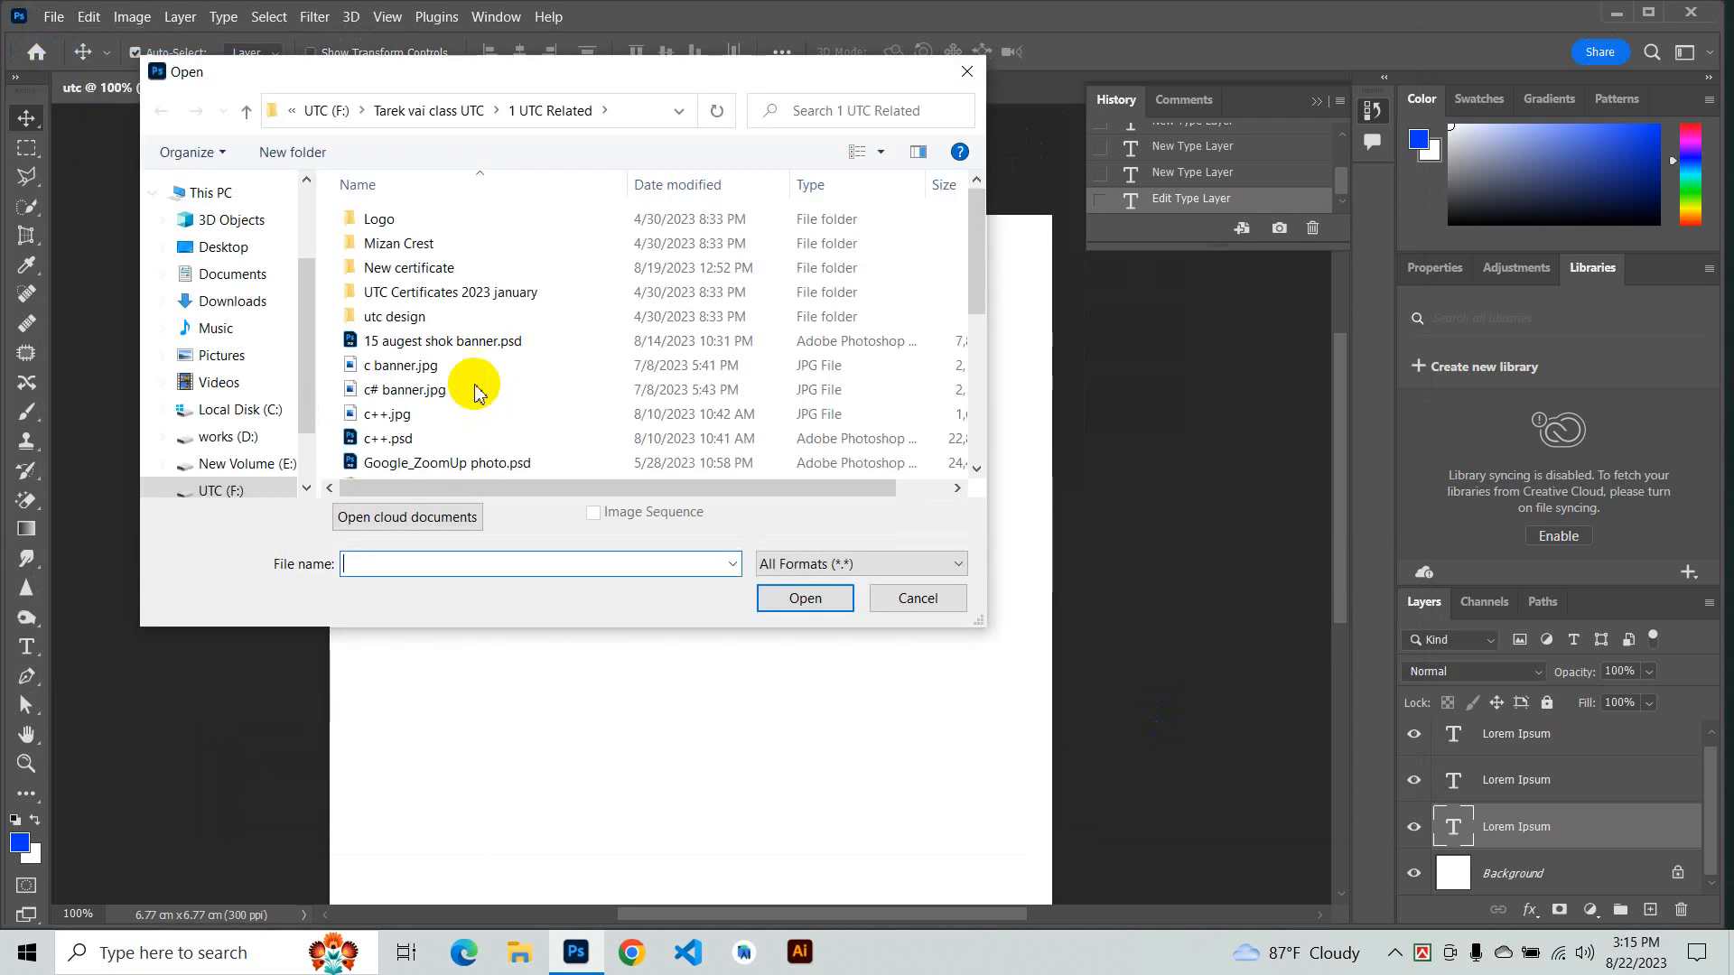
{"action": "scroll", "coordinate": [330, 271], "scroll_direction": "down", "scroll_amount": 2}
{"action": "scroll", "coordinate": [256, 375], "scroll_direction": "down", "scroll_amount": 2}
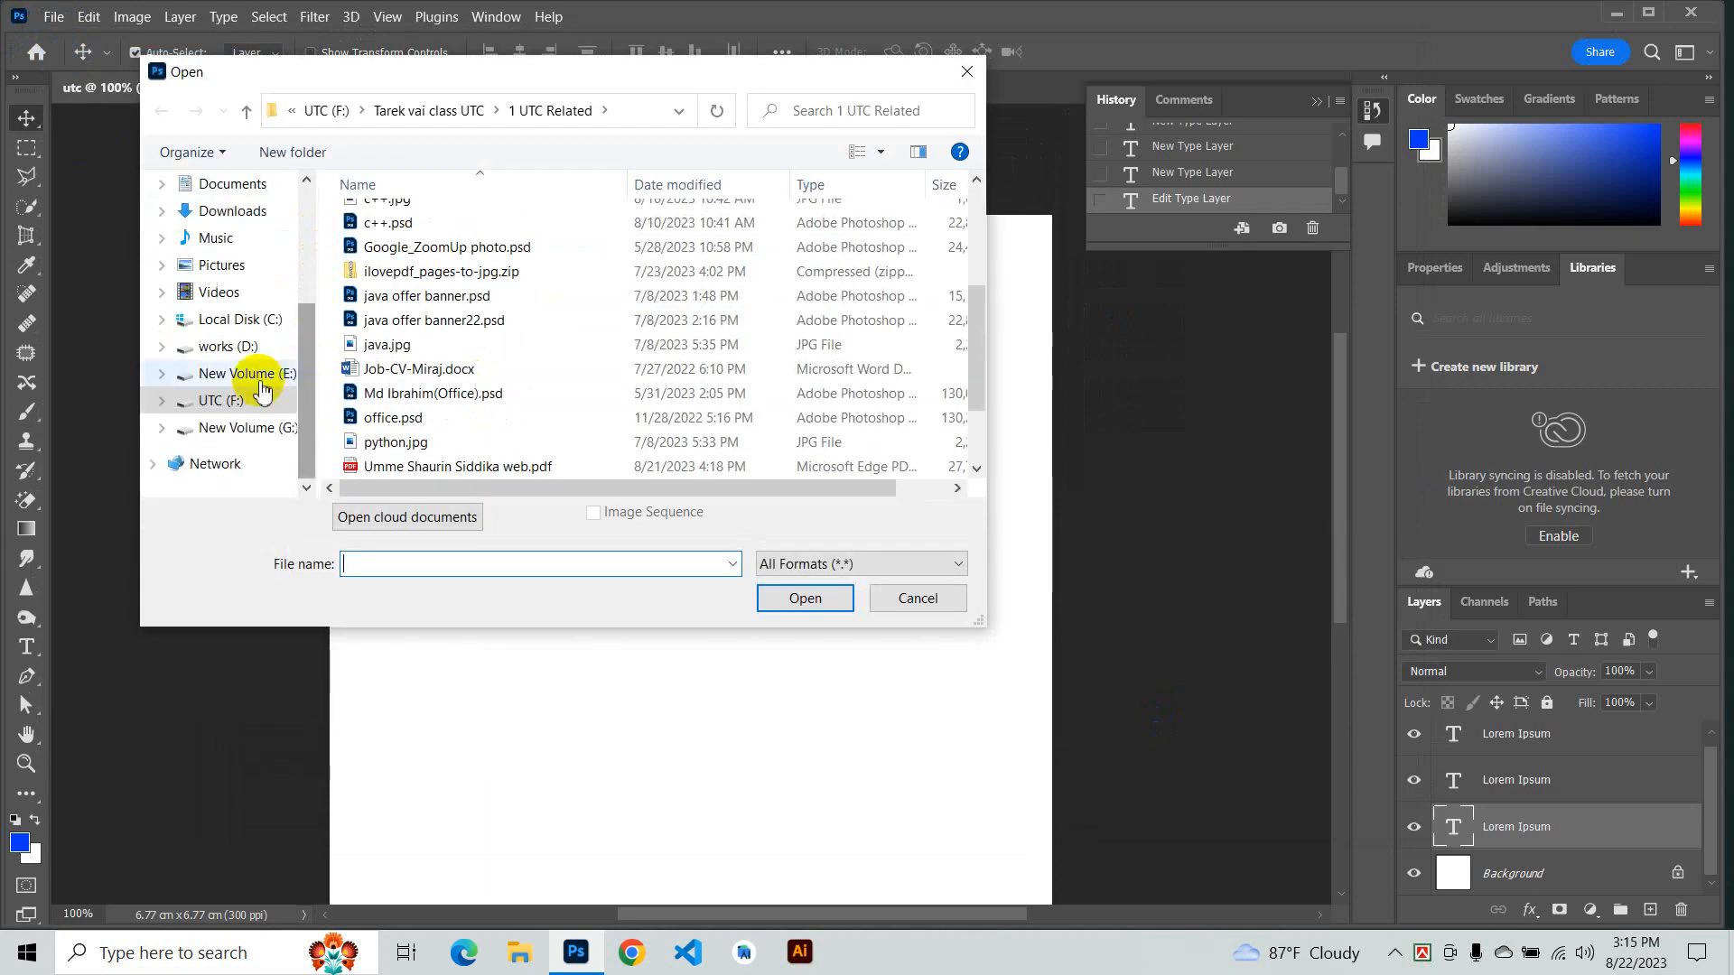
{"action": "left_click", "coordinate": [245, 415]}
{"action": "scroll", "coordinate": [406, 310], "scroll_direction": "down", "scroll_amount": 3}
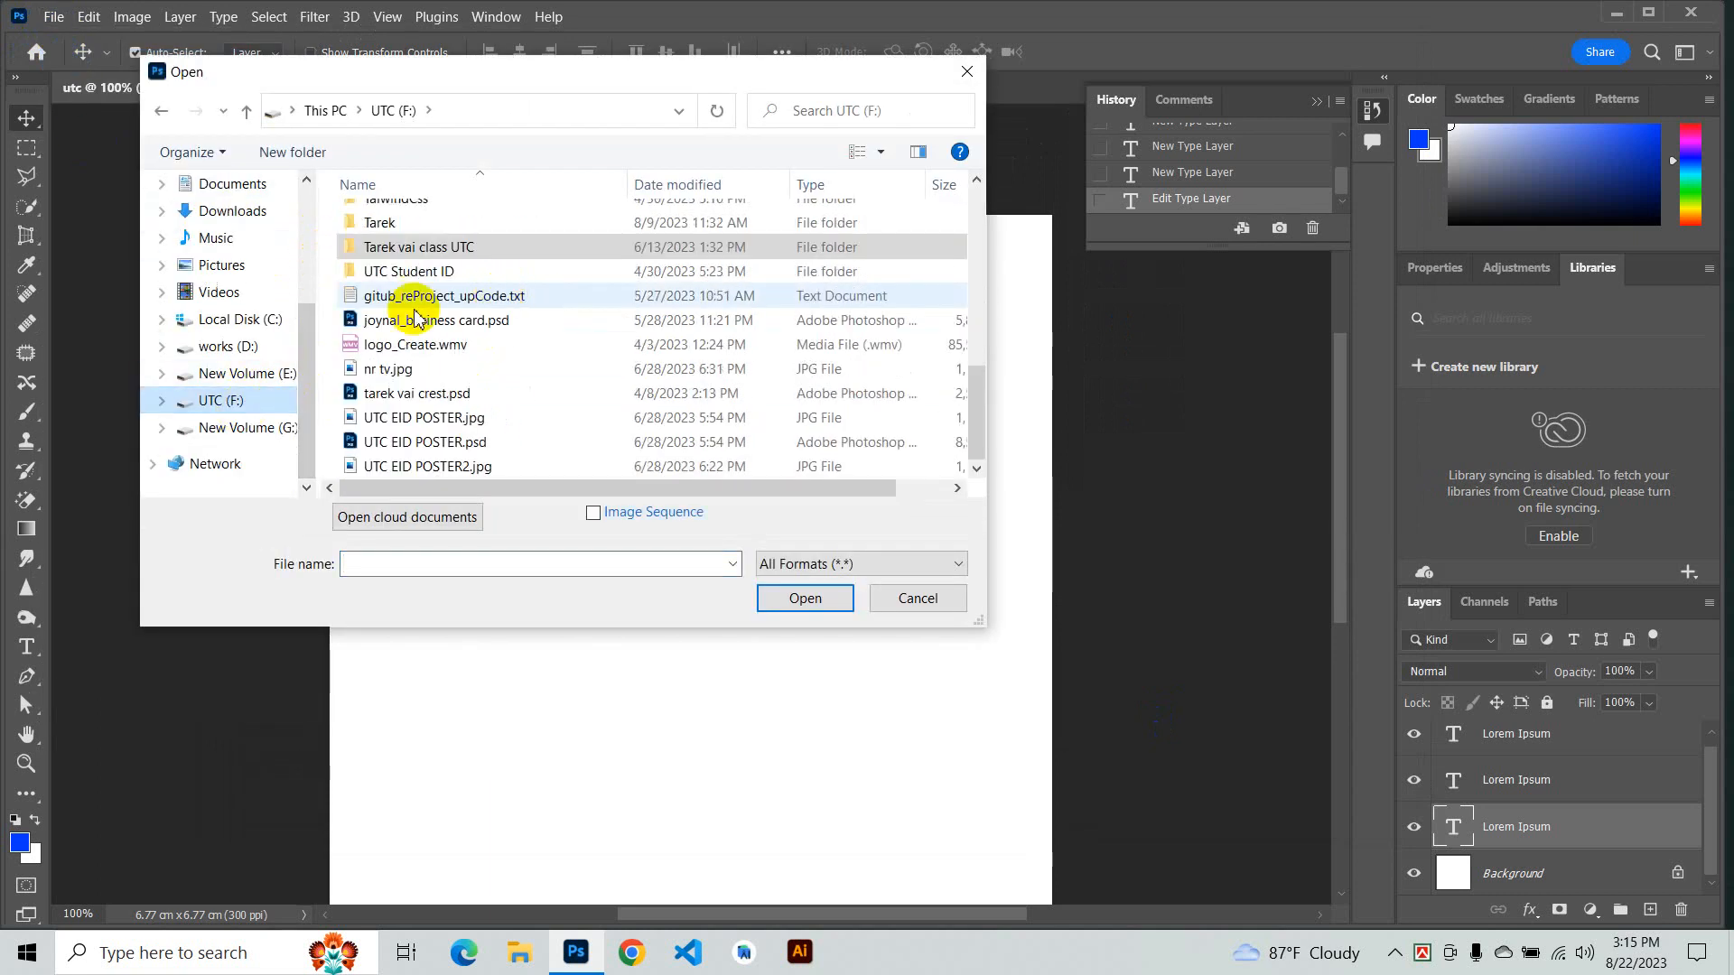
{"action": "scroll", "coordinate": [418, 310], "scroll_direction": "up", "scroll_amount": 4}
{"action": "double_click", "coordinate": [409, 368]}
{"action": "scroll", "coordinate": [588, 252], "scroll_direction": "down", "scroll_amount": 2}
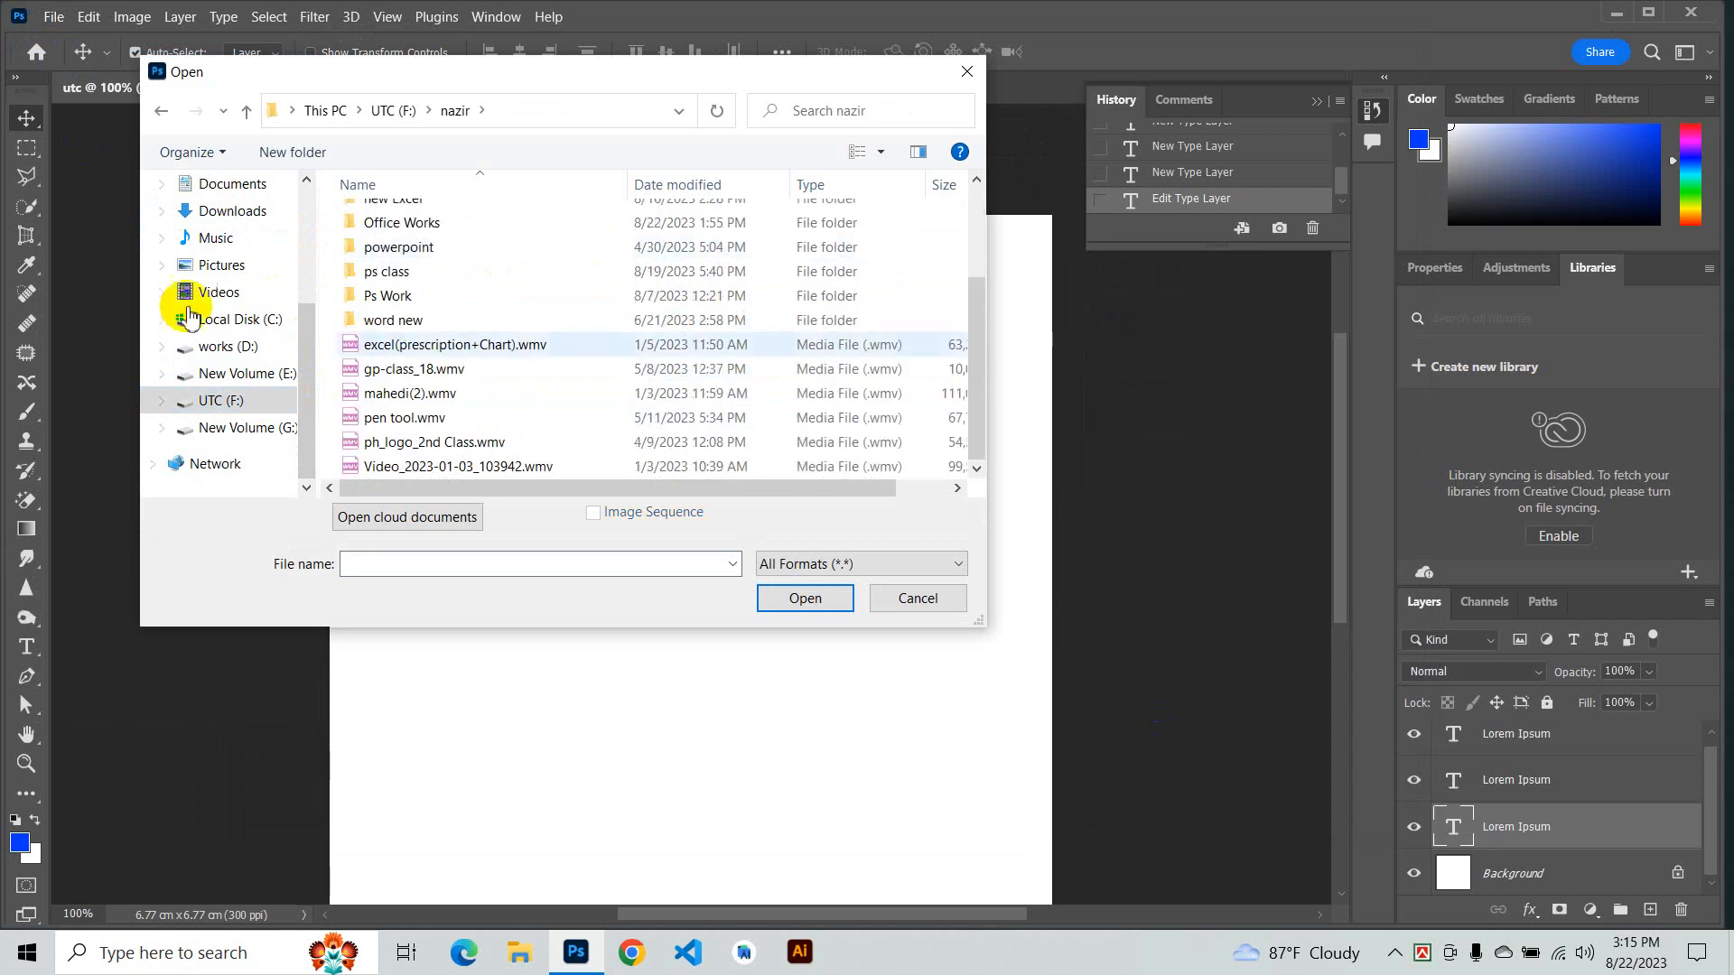
{"action": "left_click", "coordinate": [394, 299]}
{"action": "double_click", "coordinate": [393, 299]}
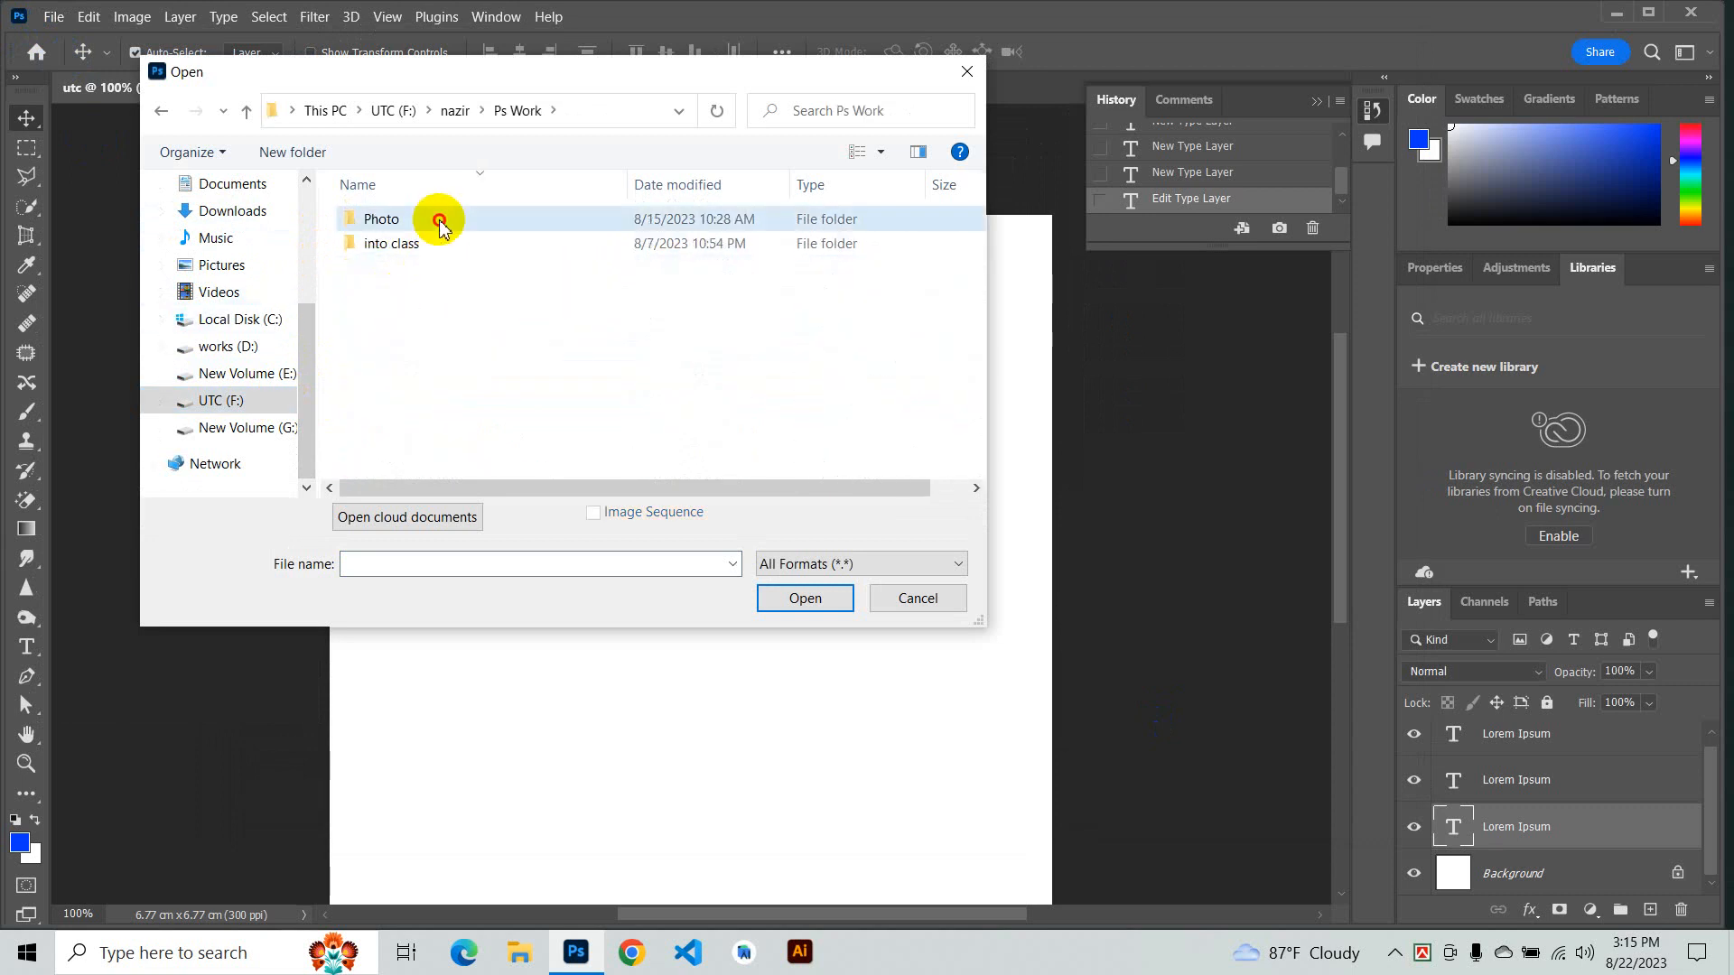
{"action": "double_click", "coordinate": [437, 221]}
{"action": "left_click", "coordinate": [484, 240]}
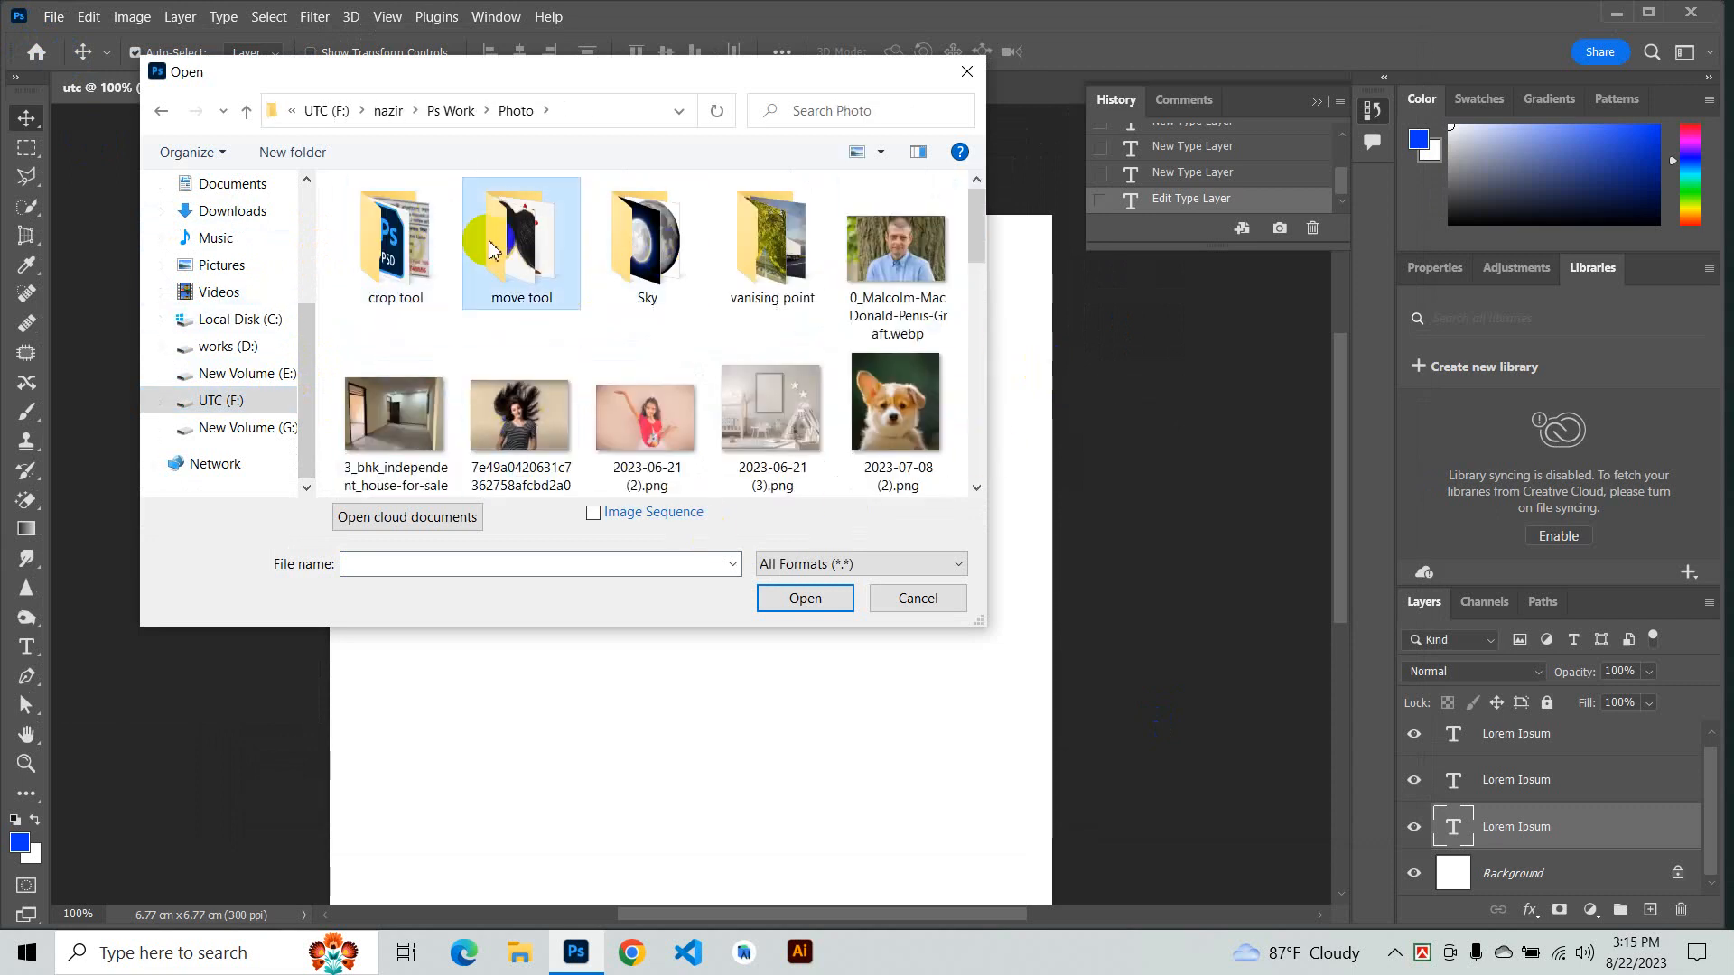
{"action": "double_click", "coordinate": [484, 240]}
- Select all three images in the move tool folder and open them together
{"action": "left_click", "coordinate": [501, 268]}
{"action": "left_click_drag", "start_coordinate": [689, 354], "coordinate": [152, 249]}
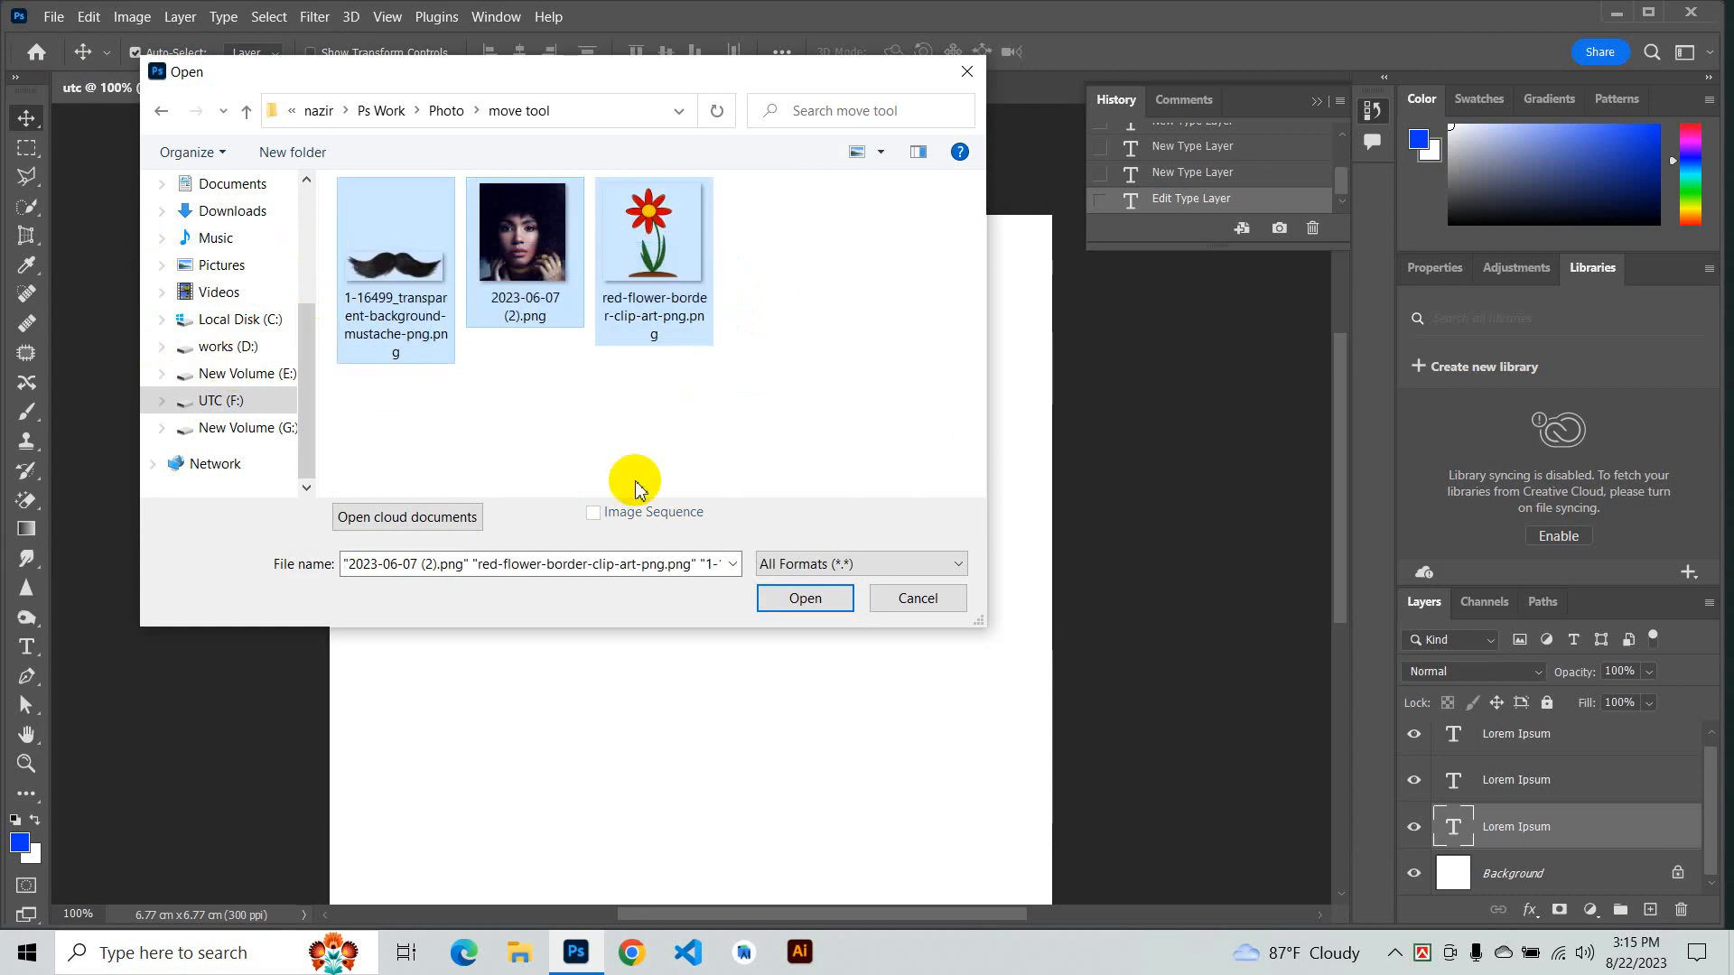
{"action": "left_click", "coordinate": [807, 598]}
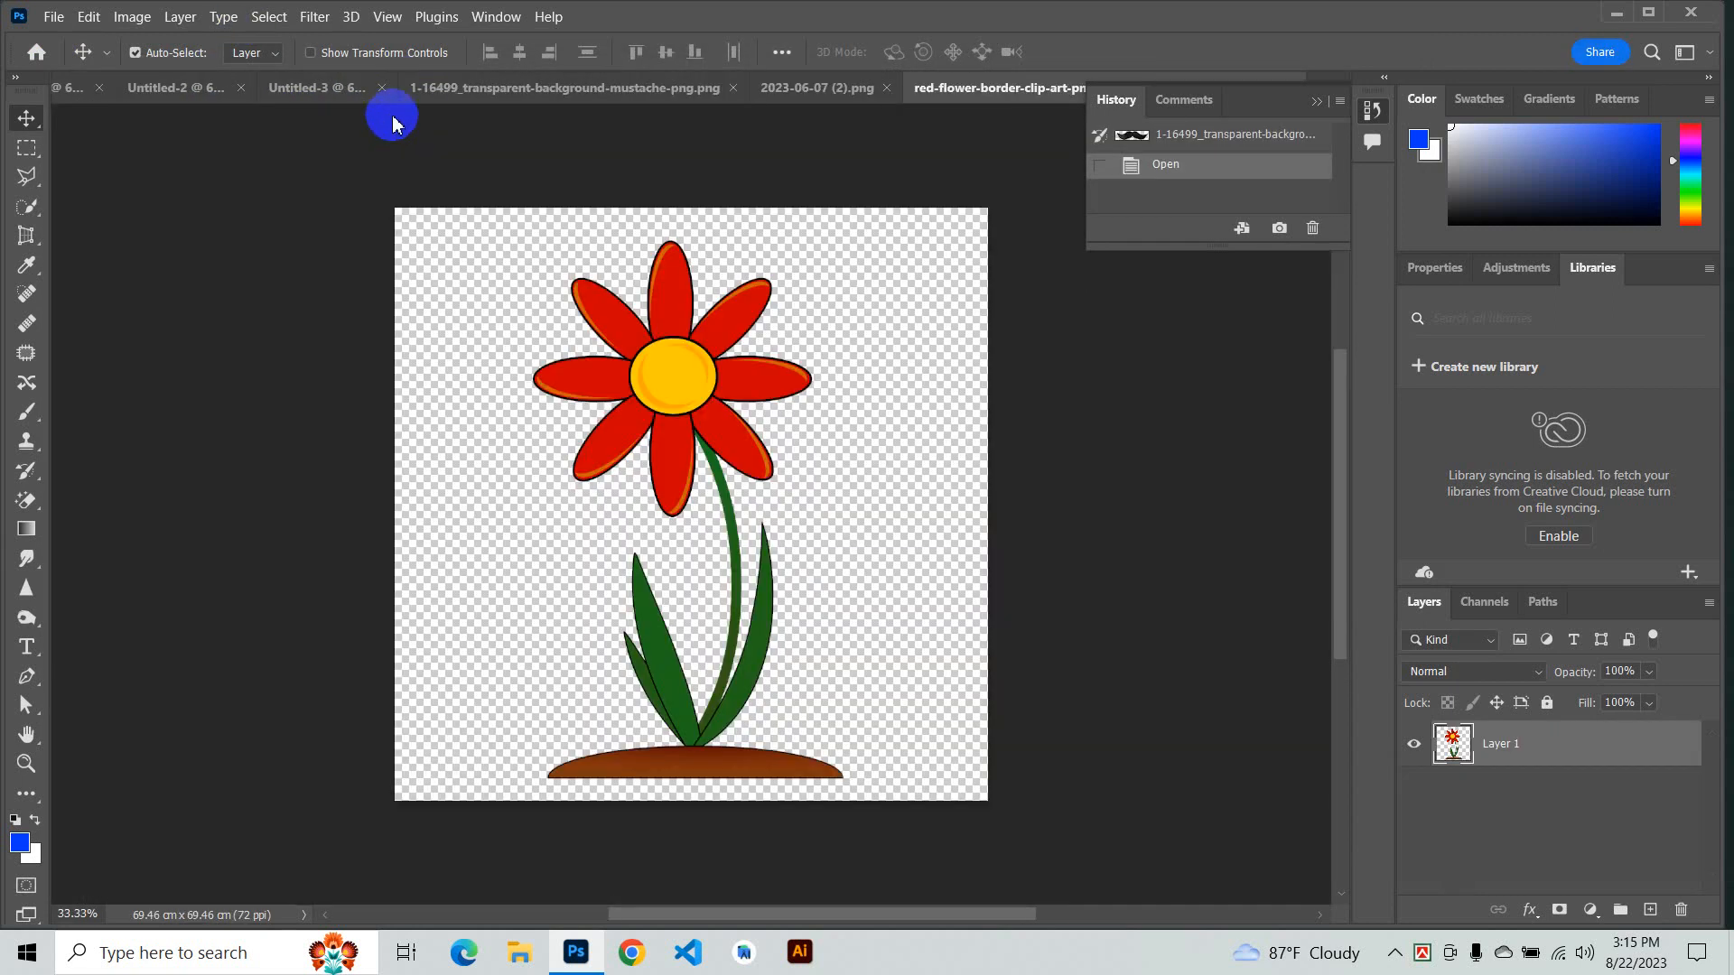
- Close the Untitled-1, Untitled-2 and Untitled-3 documents
{"action": "left_click", "coordinate": [389, 88]}
{"action": "left_click", "coordinate": [311, 90]}
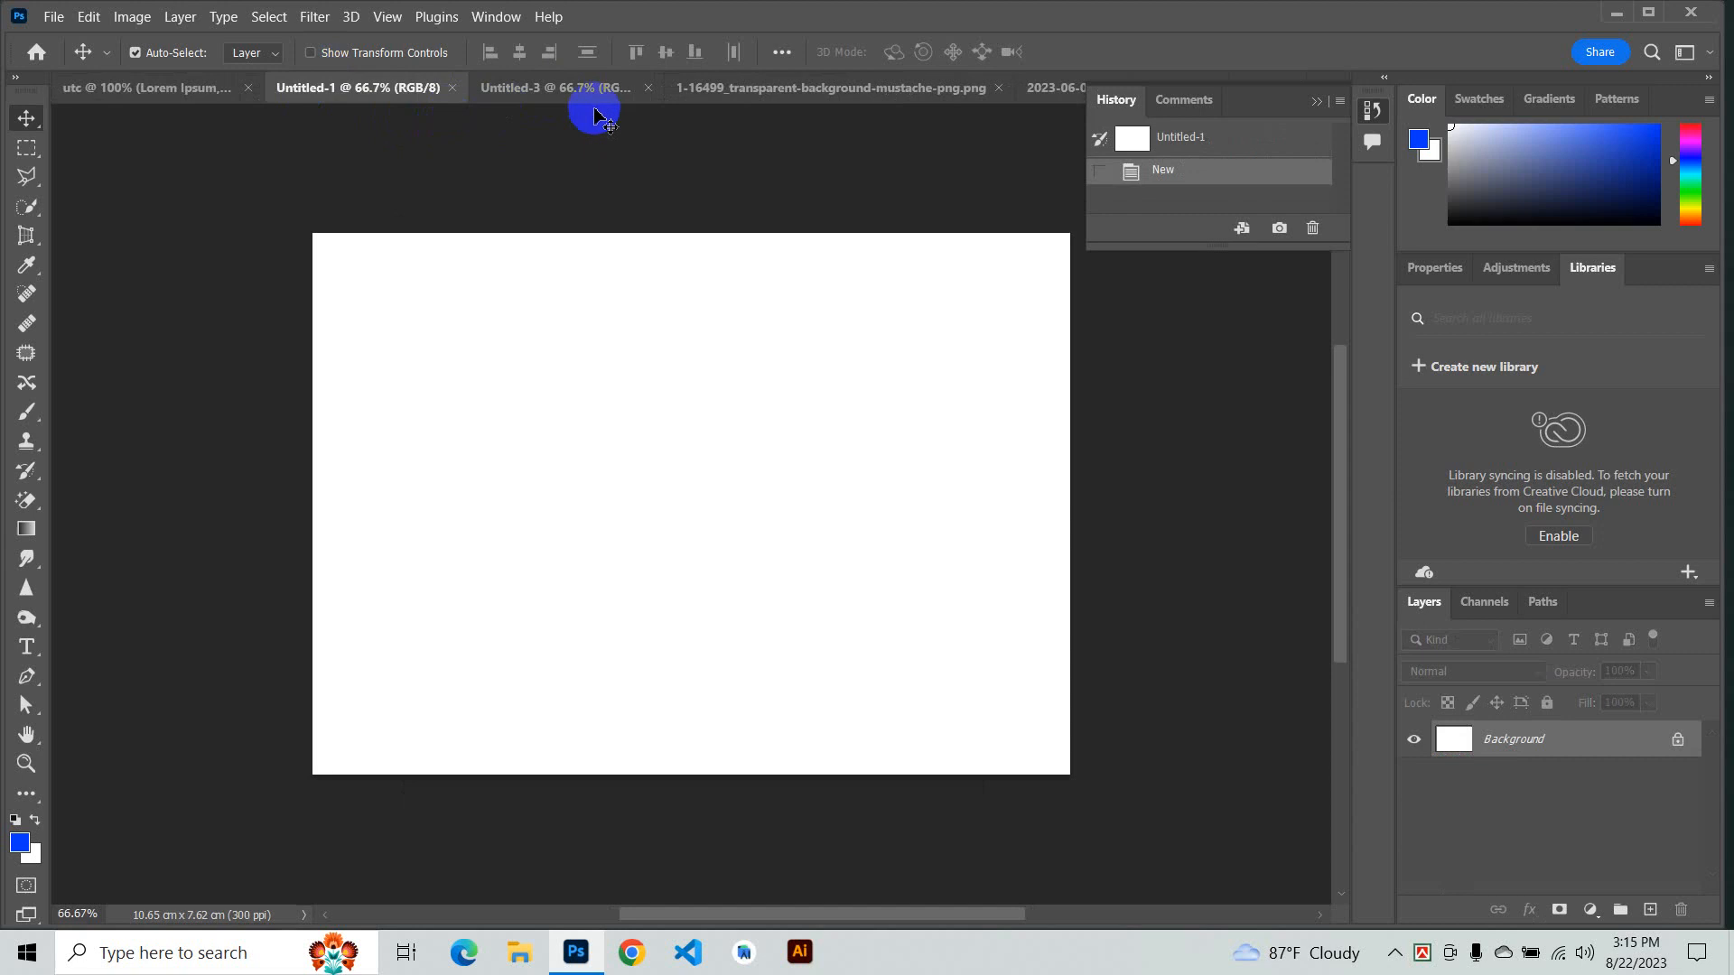
{"action": "left_click", "coordinate": [456, 90]}
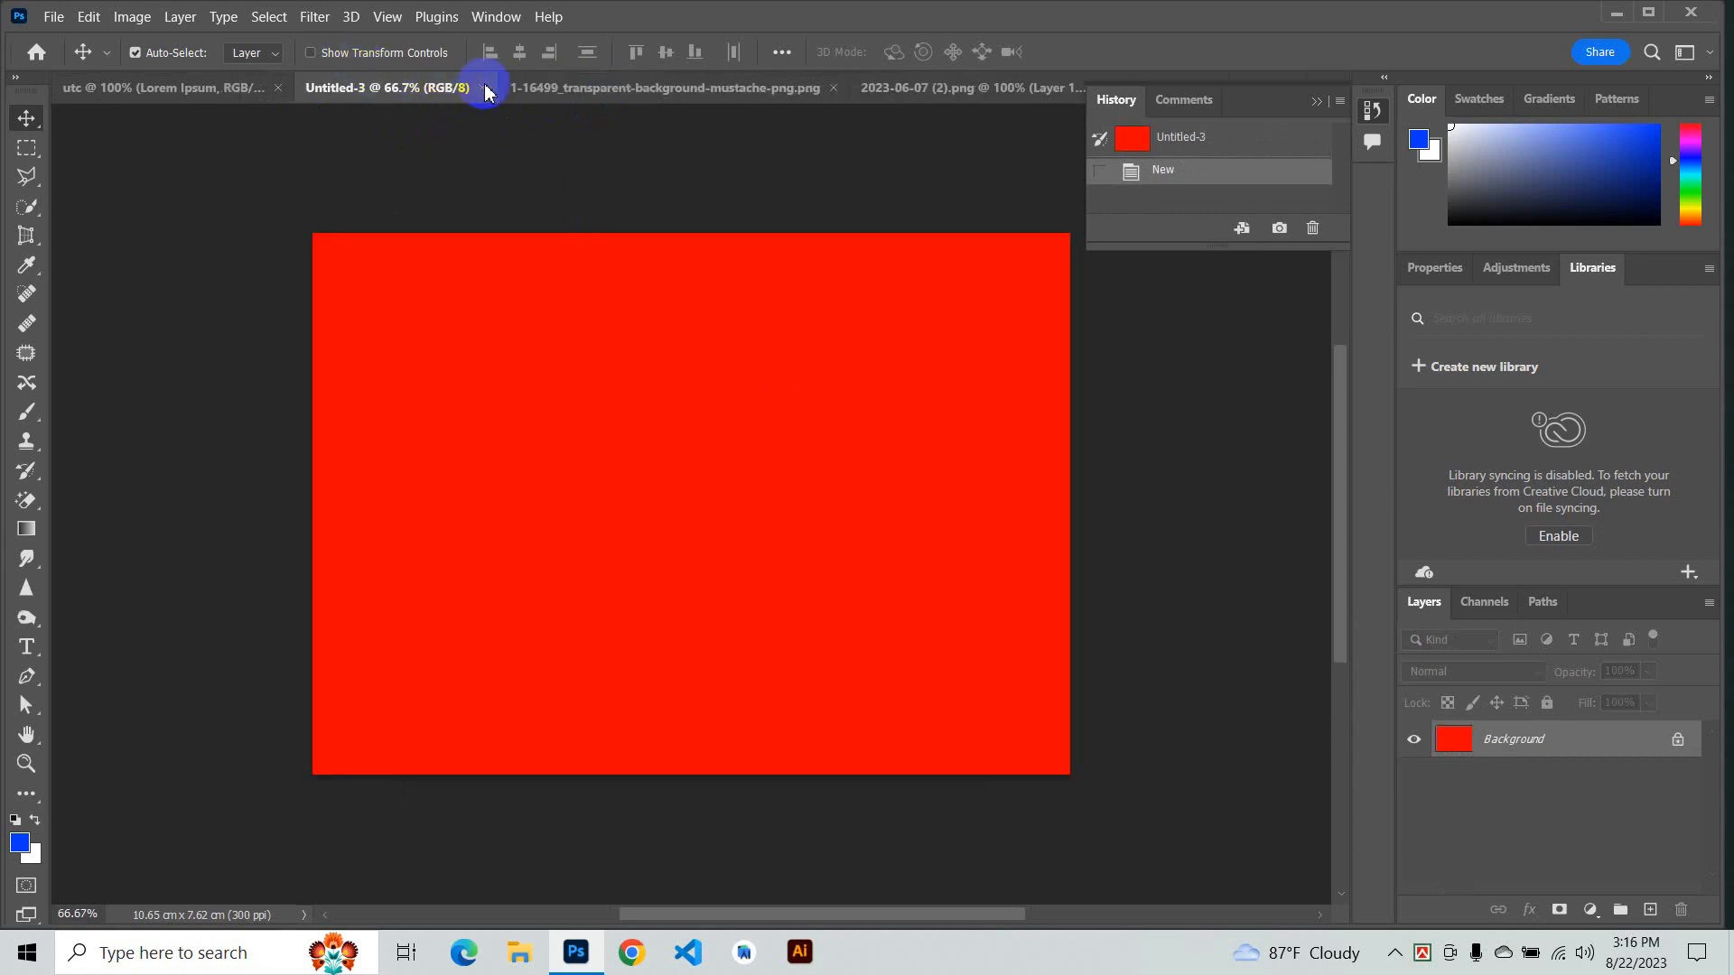
{"action": "left_click", "coordinate": [485, 93]}
- Switch to the 2023-06-07 (2).png document and move its portrait layer down and left on the canvas
{"action": "left_click", "coordinate": [632, 88]}
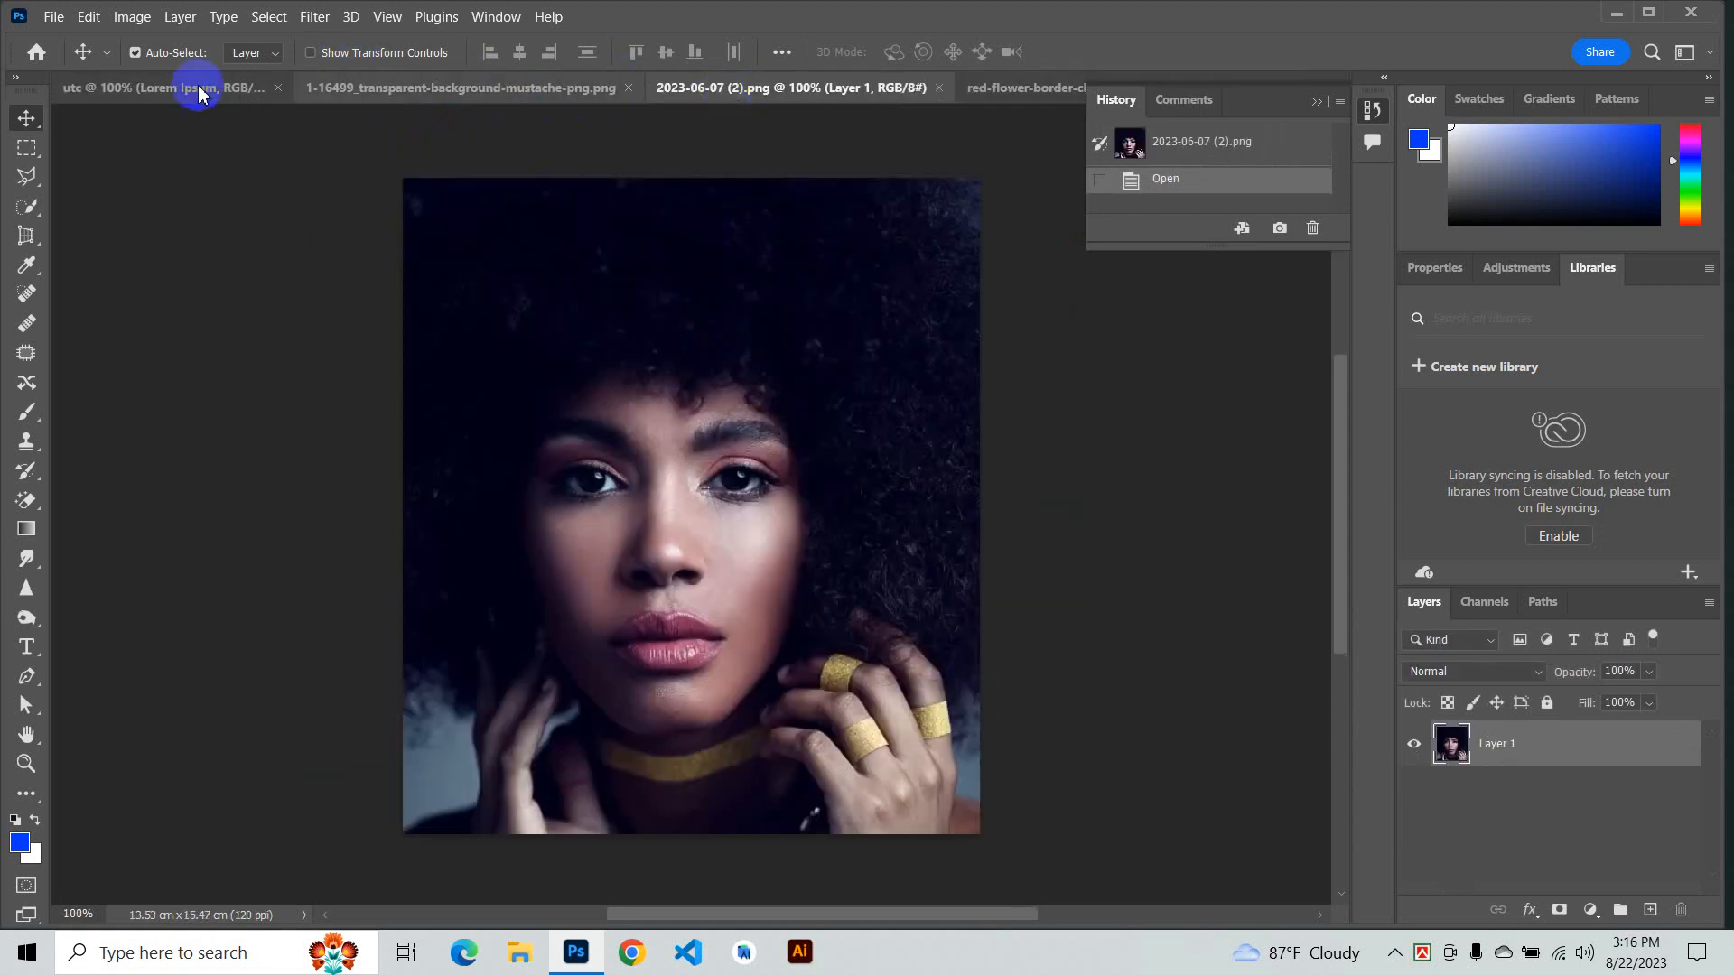
{"action": "left_click", "coordinate": [149, 88]}
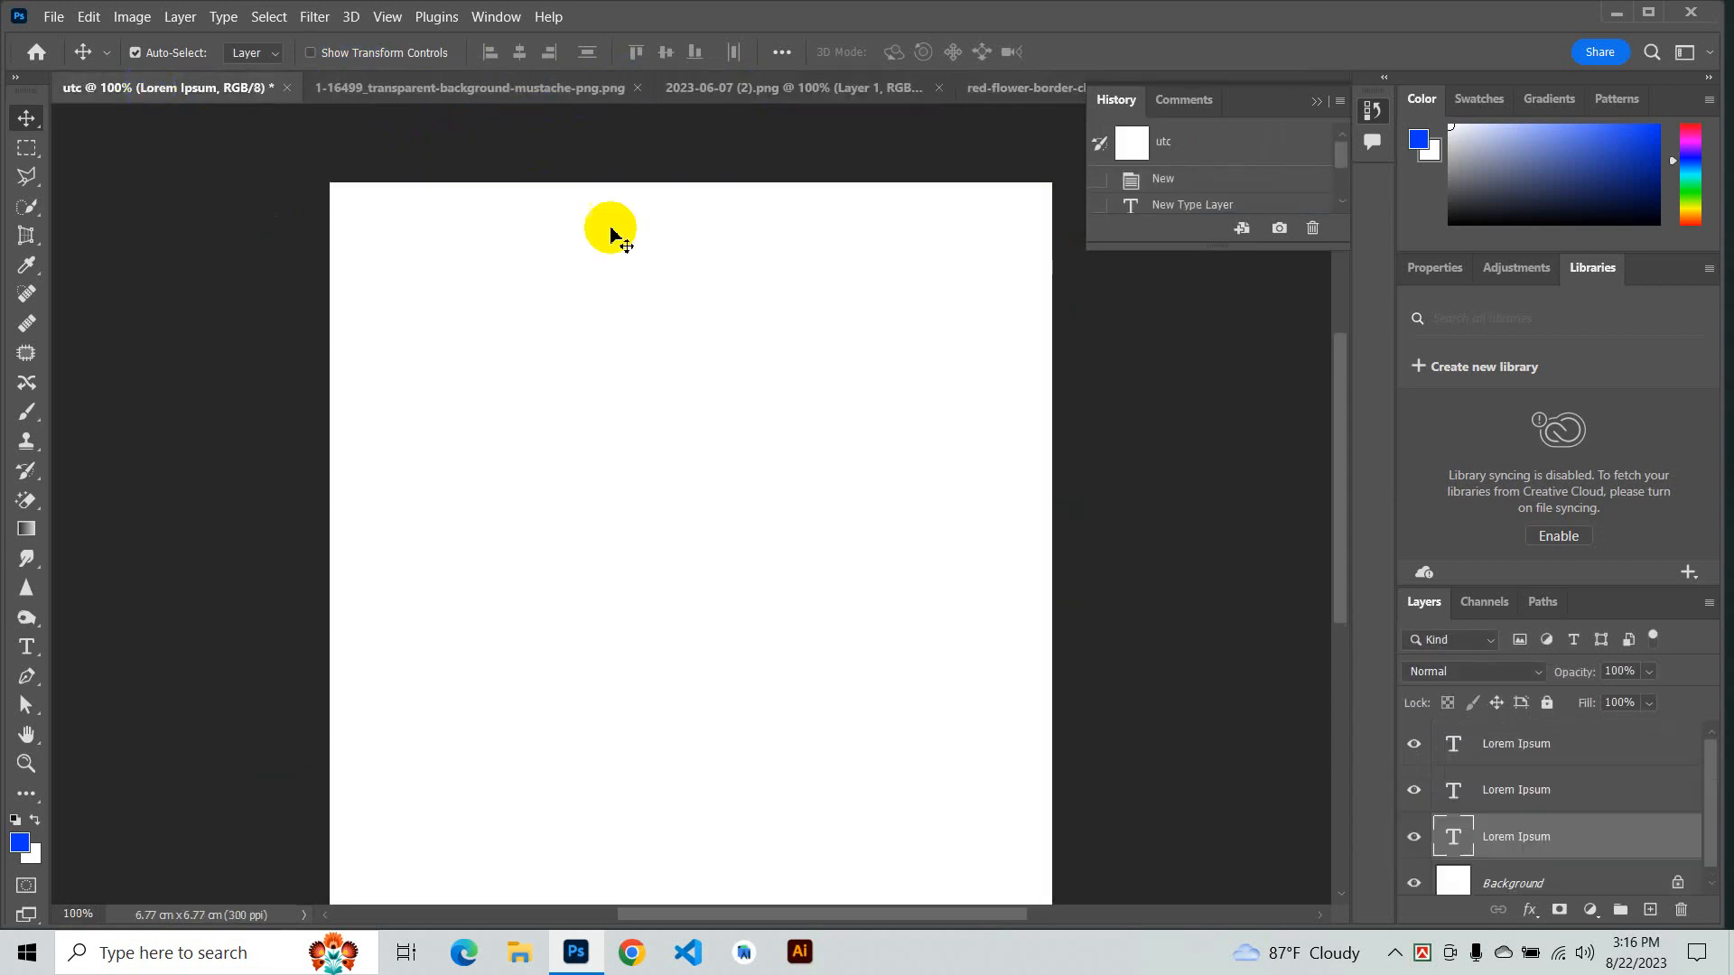
{"action": "left_click", "coordinate": [1314, 103]}
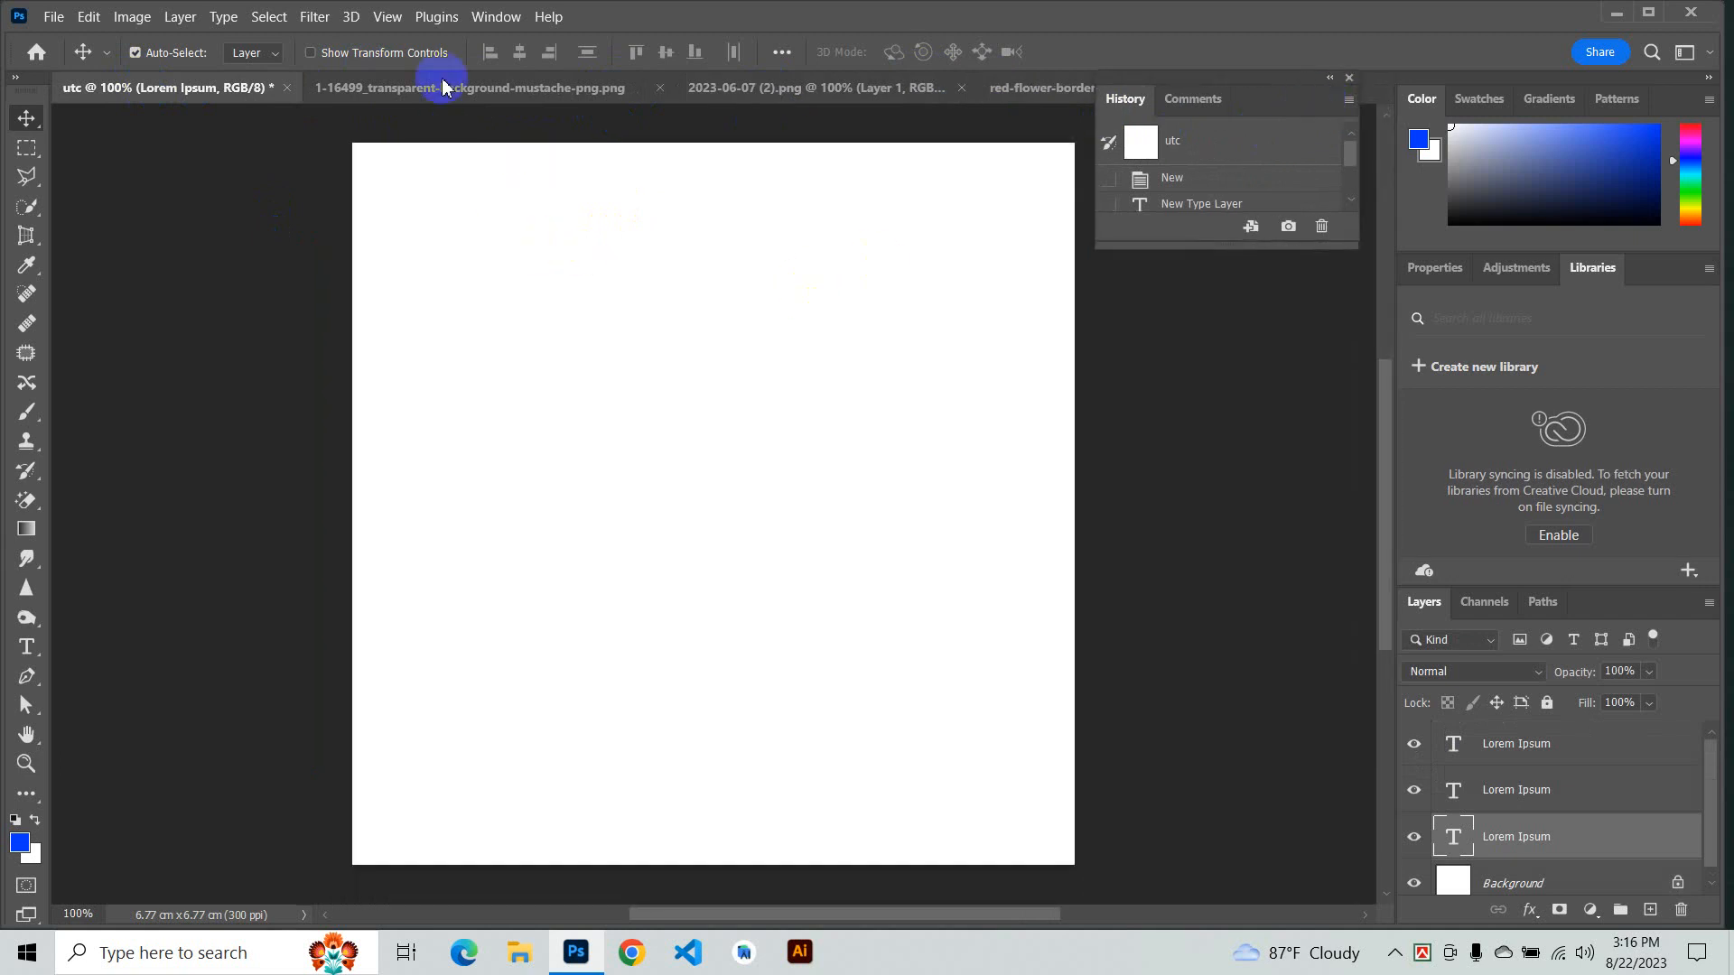
{"action": "left_click", "coordinate": [444, 107]}
{"action": "left_click", "coordinate": [825, 90]}
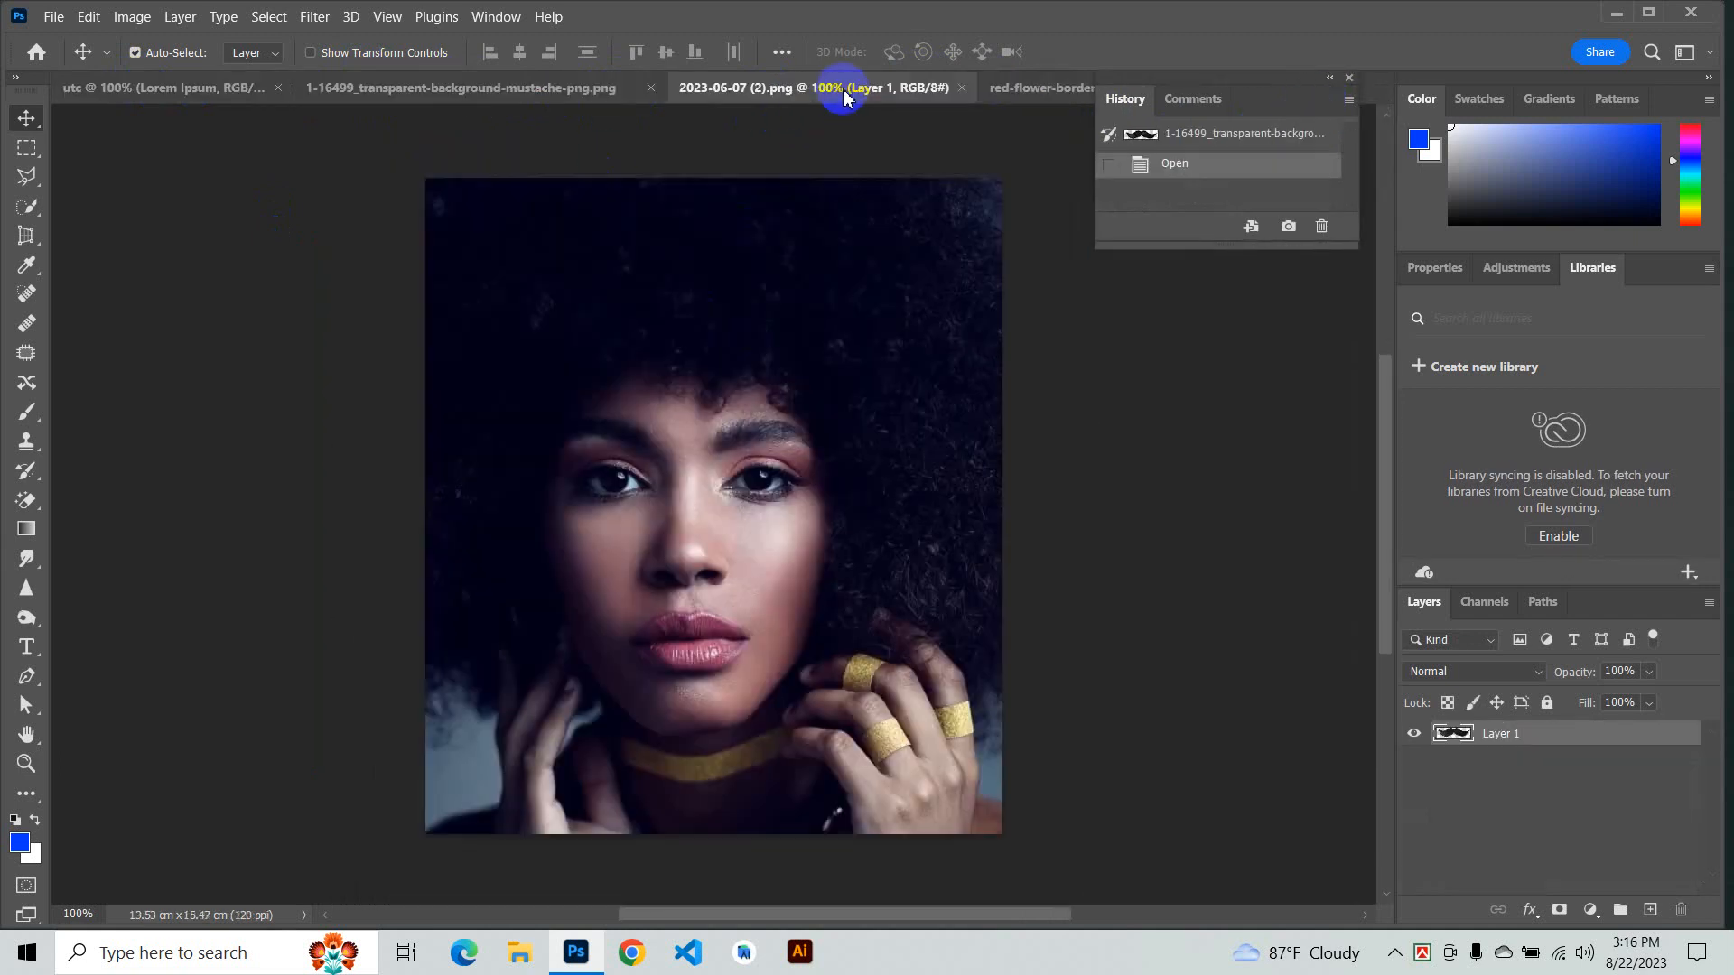
{"action": "left_click_drag", "start_coordinate": [656, 423], "coordinate": [543, 470]}
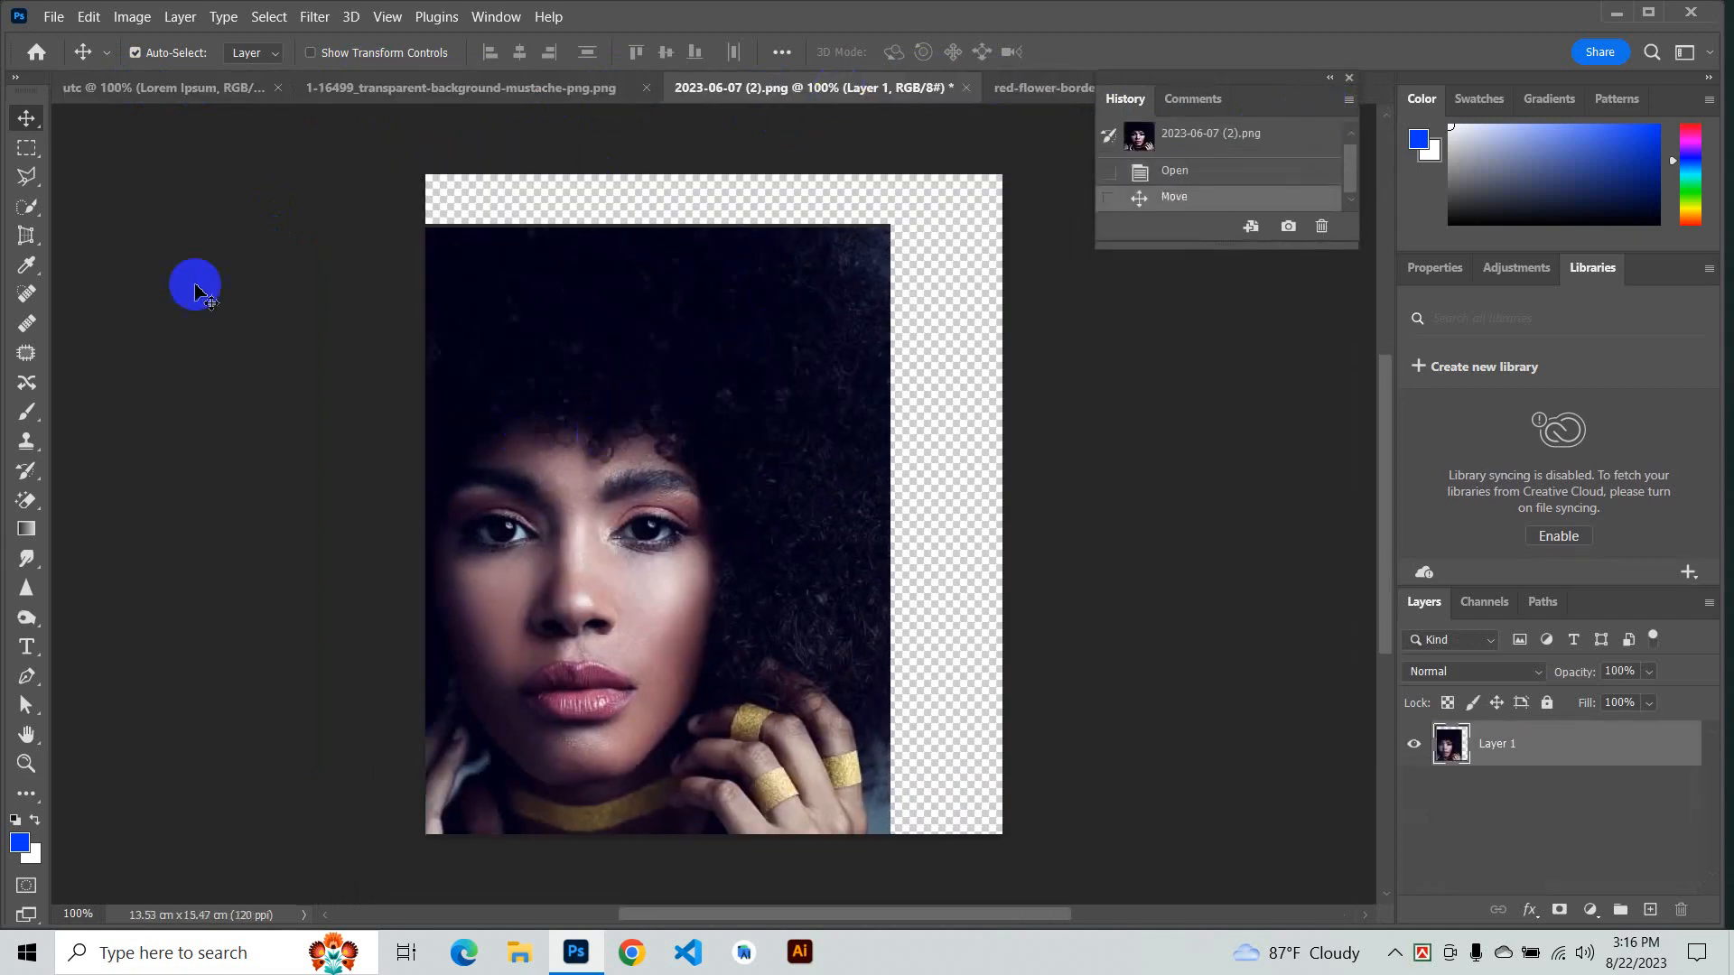
- Drag the portrait layer with the Move tool into the utc document and reposition it there
{"action": "left_click", "coordinate": [26, 118]}
{"action": "left_click_drag", "start_coordinate": [495, 398], "coordinate": [347, 776]}
{"action": "left_click_drag", "start_coordinate": [619, 587], "coordinate": [738, 499]}
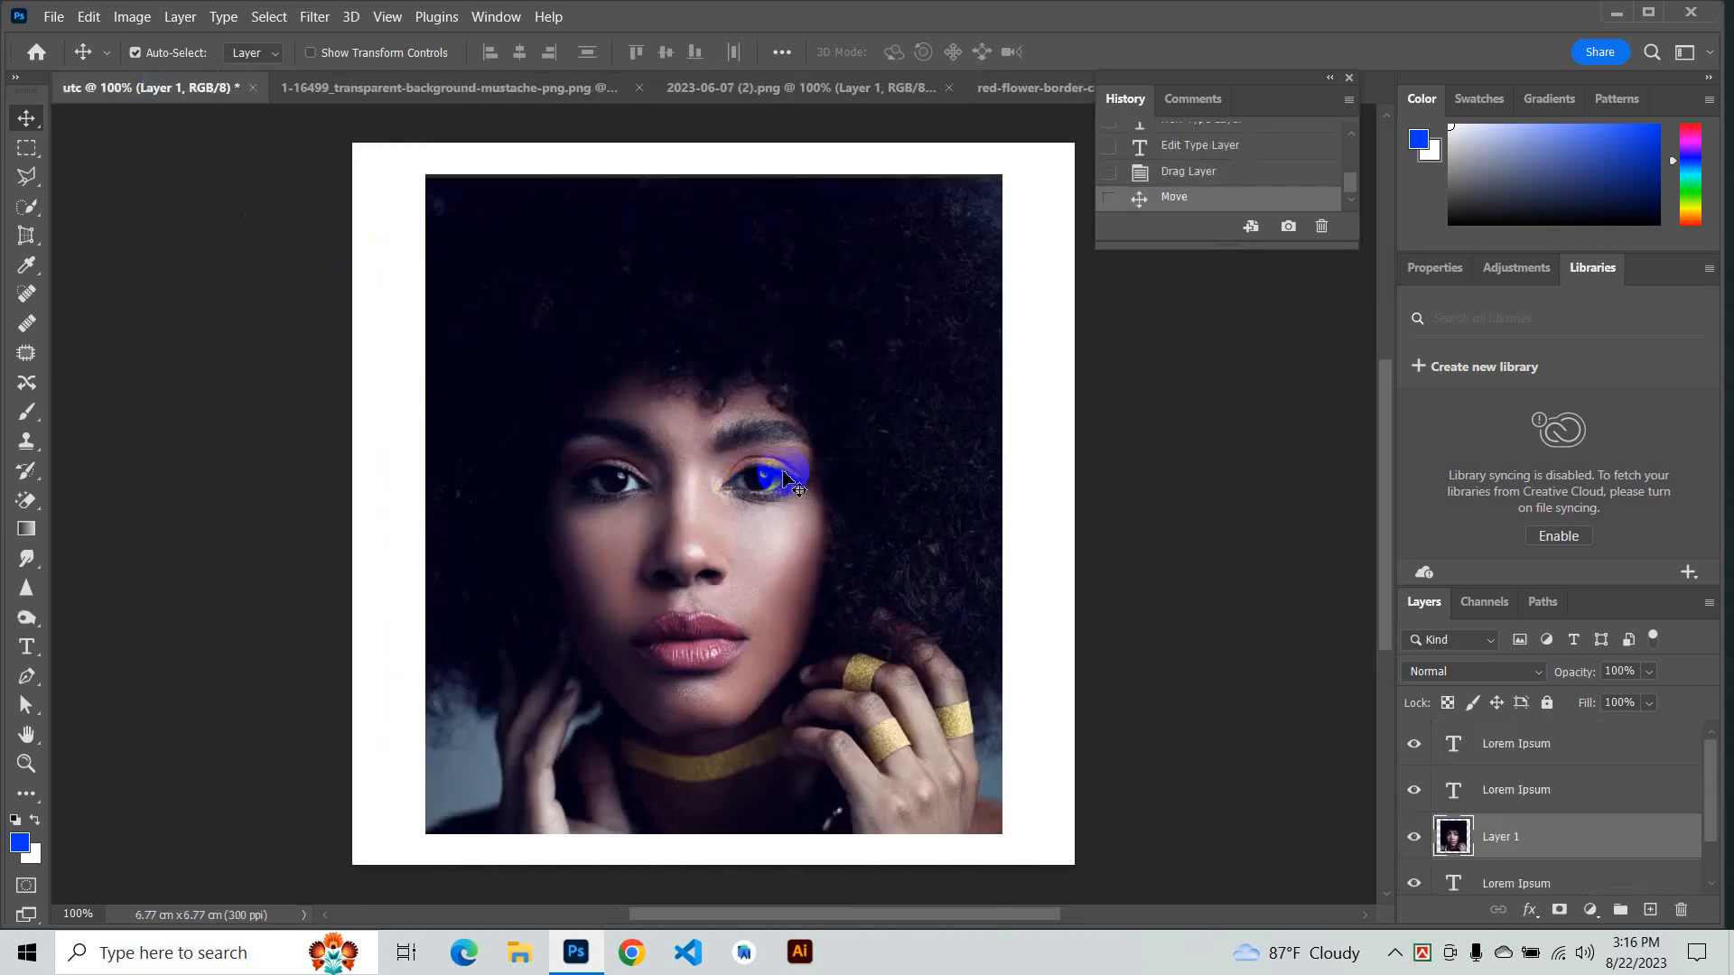
- Undo the last move and delete the portrait layer from the utc document
{"action": "key", "text": "ctrl+z"}
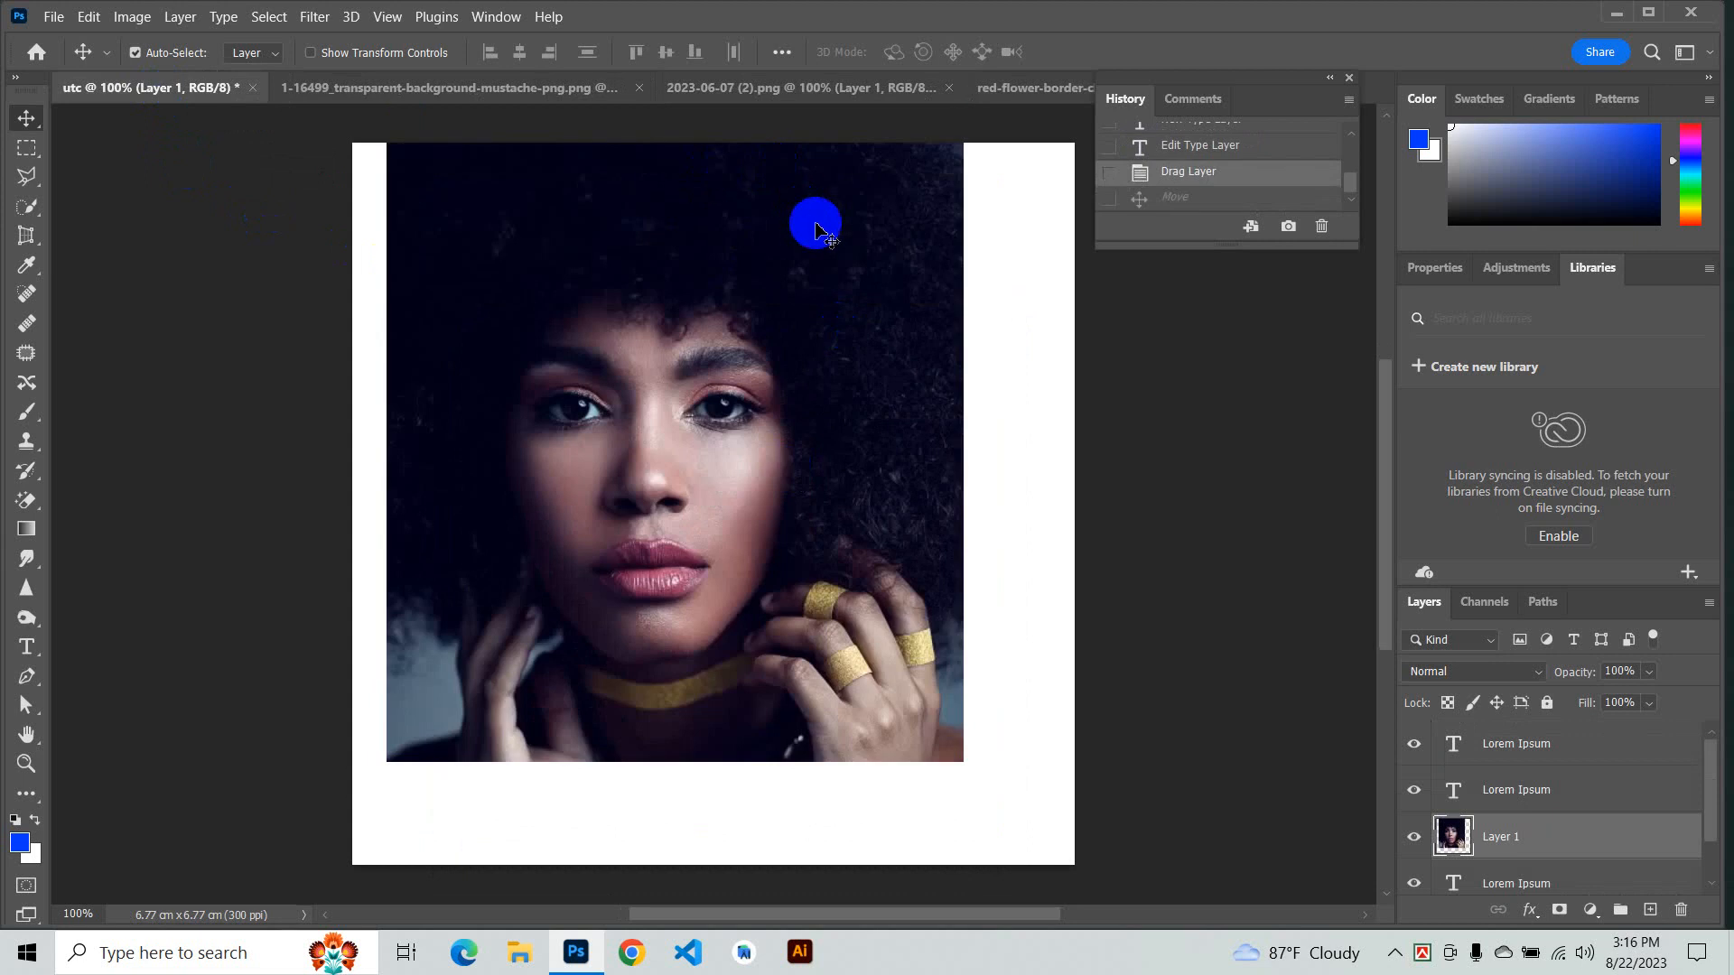
{"action": "key", "text": "Delete"}
- Return to the 2023-06-07 (2).png document and move the portrait layer back up and right
{"action": "left_click", "coordinate": [592, 90]}
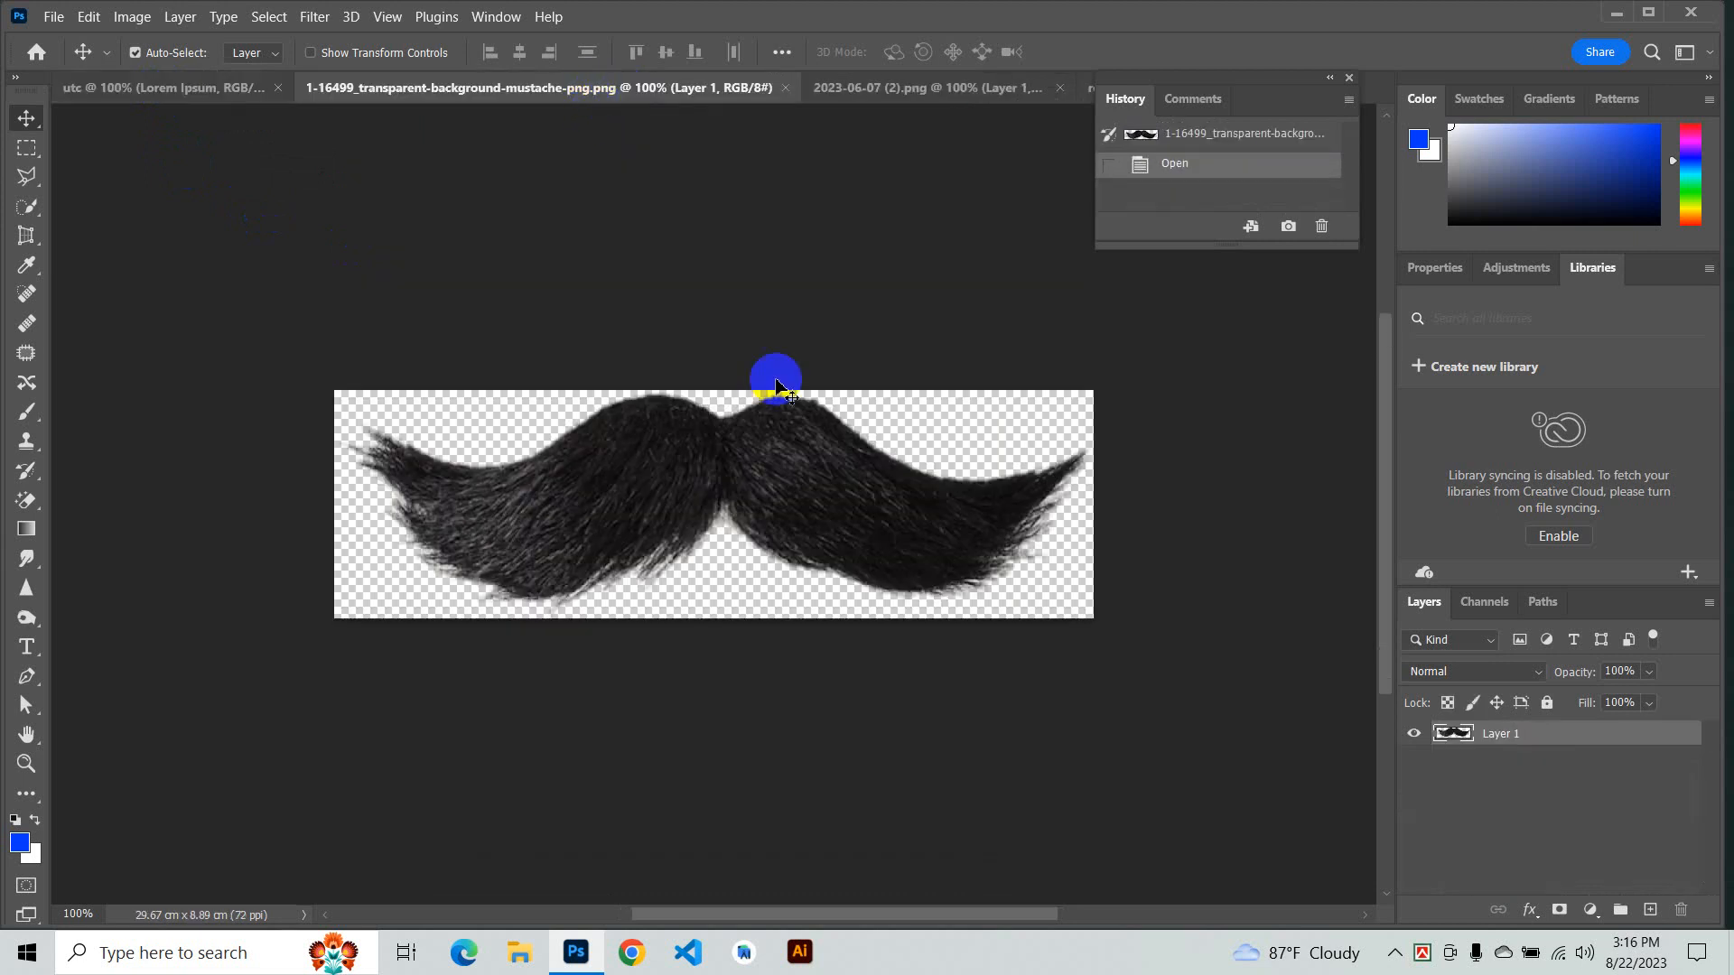
{"action": "left_click", "coordinate": [907, 93]}
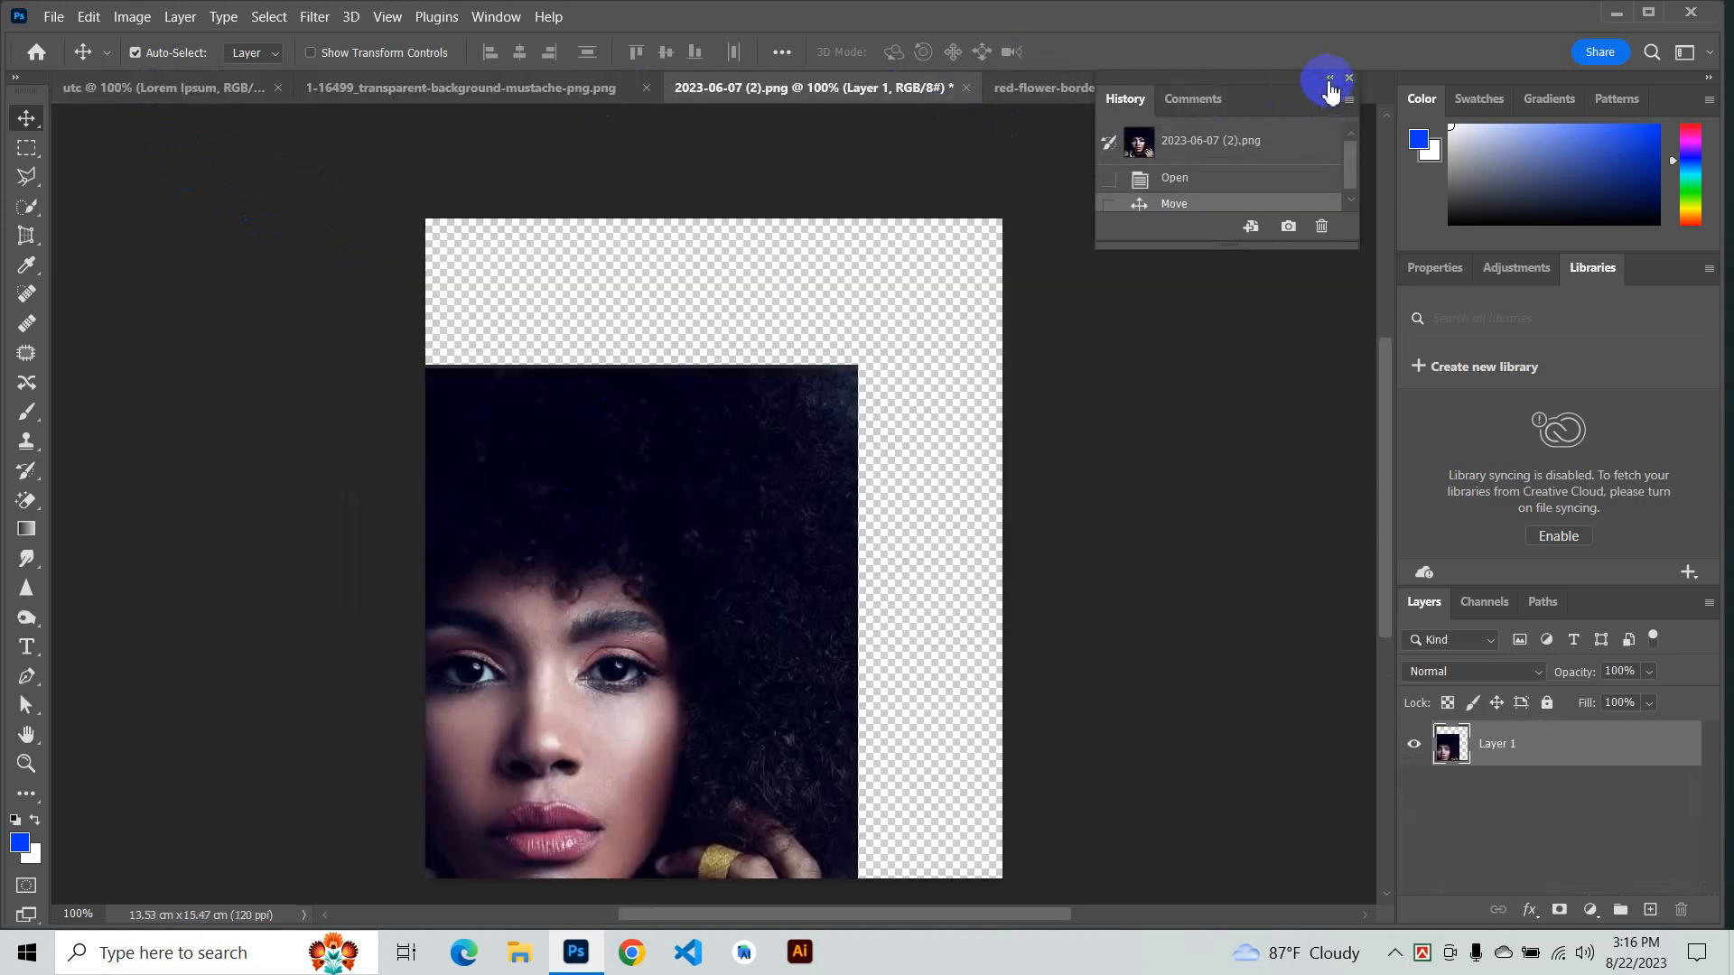
{"action": "left_click_drag", "start_coordinate": [786, 522], "coordinate": [921, 369]}
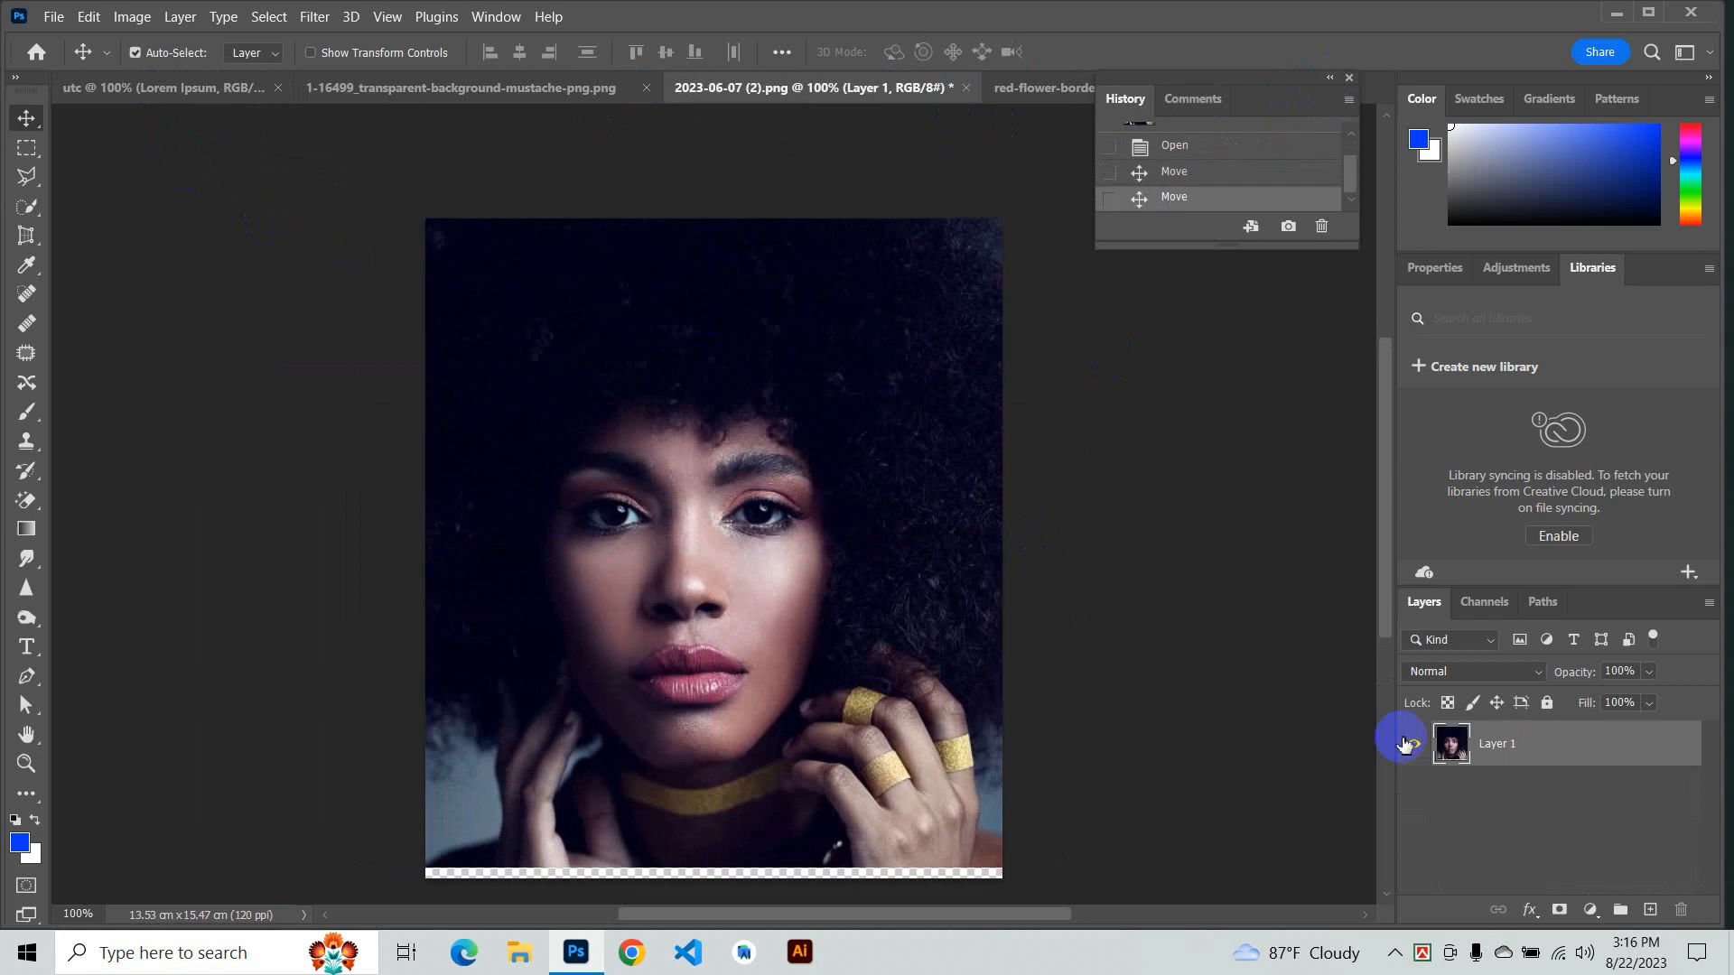
- Duplicate Layer 1 into the 2023-06-07 (2).png document, then undo the duplication
{"action": "right_click", "coordinate": [1572, 767]}
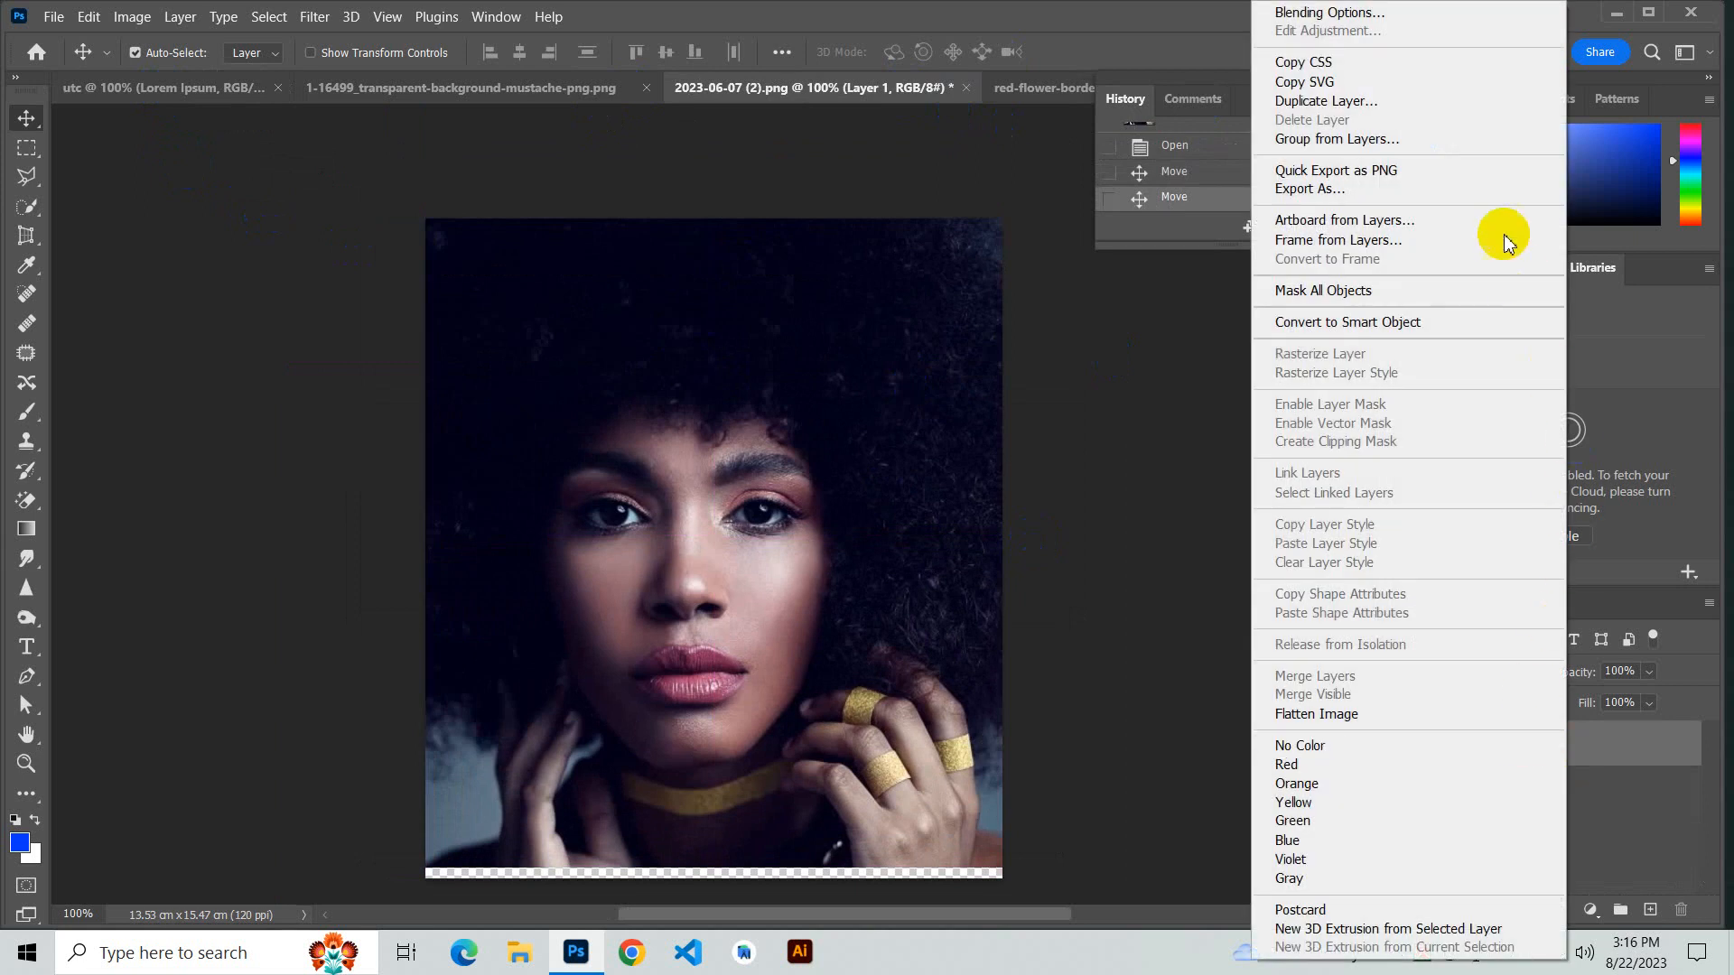
{"action": "left_click", "coordinate": [1437, 111]}
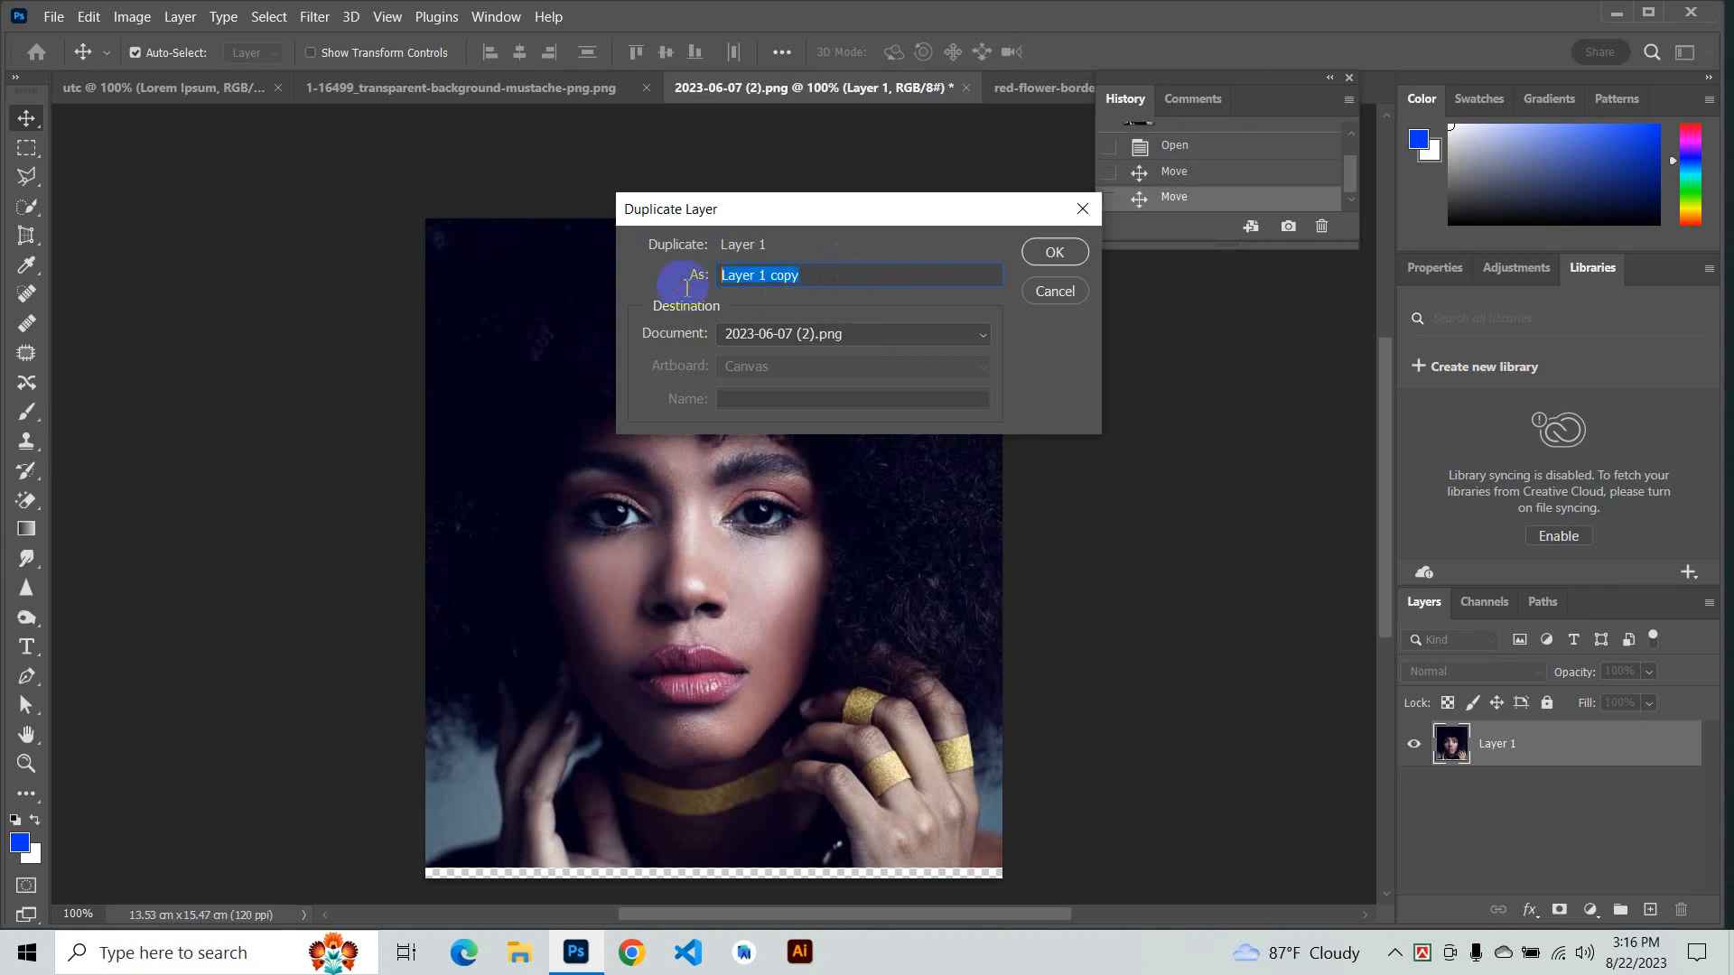
{"action": "left_click", "coordinate": [913, 340]}
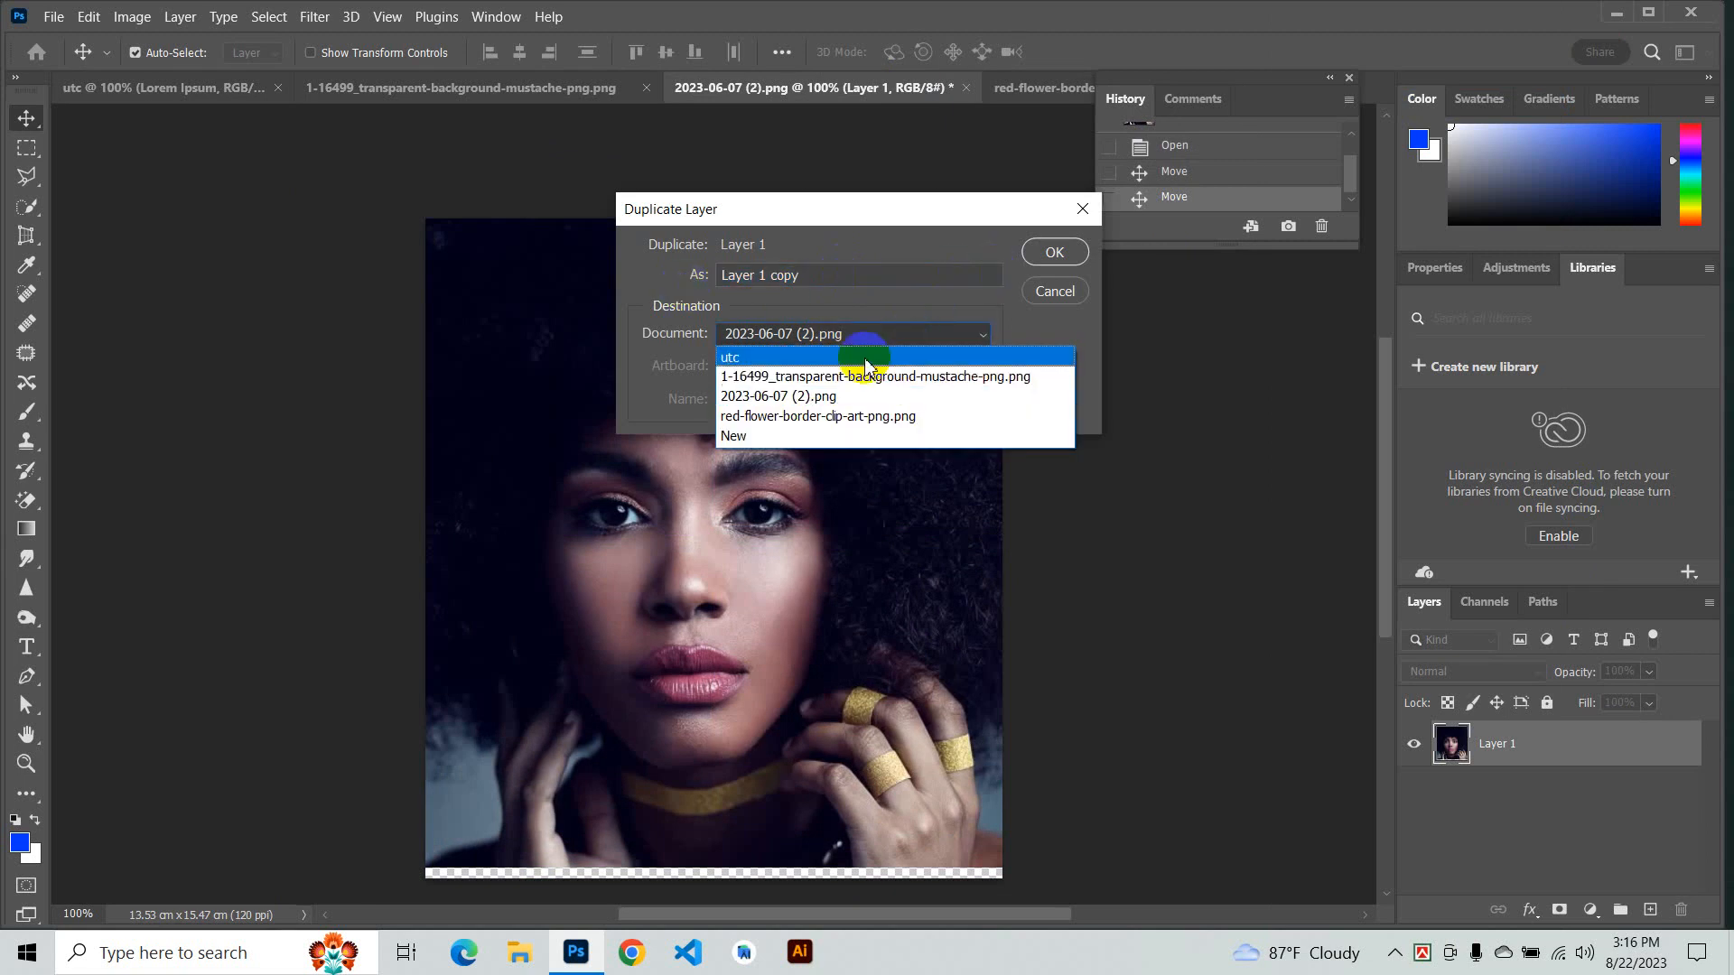
{"action": "left_click", "coordinate": [837, 397]}
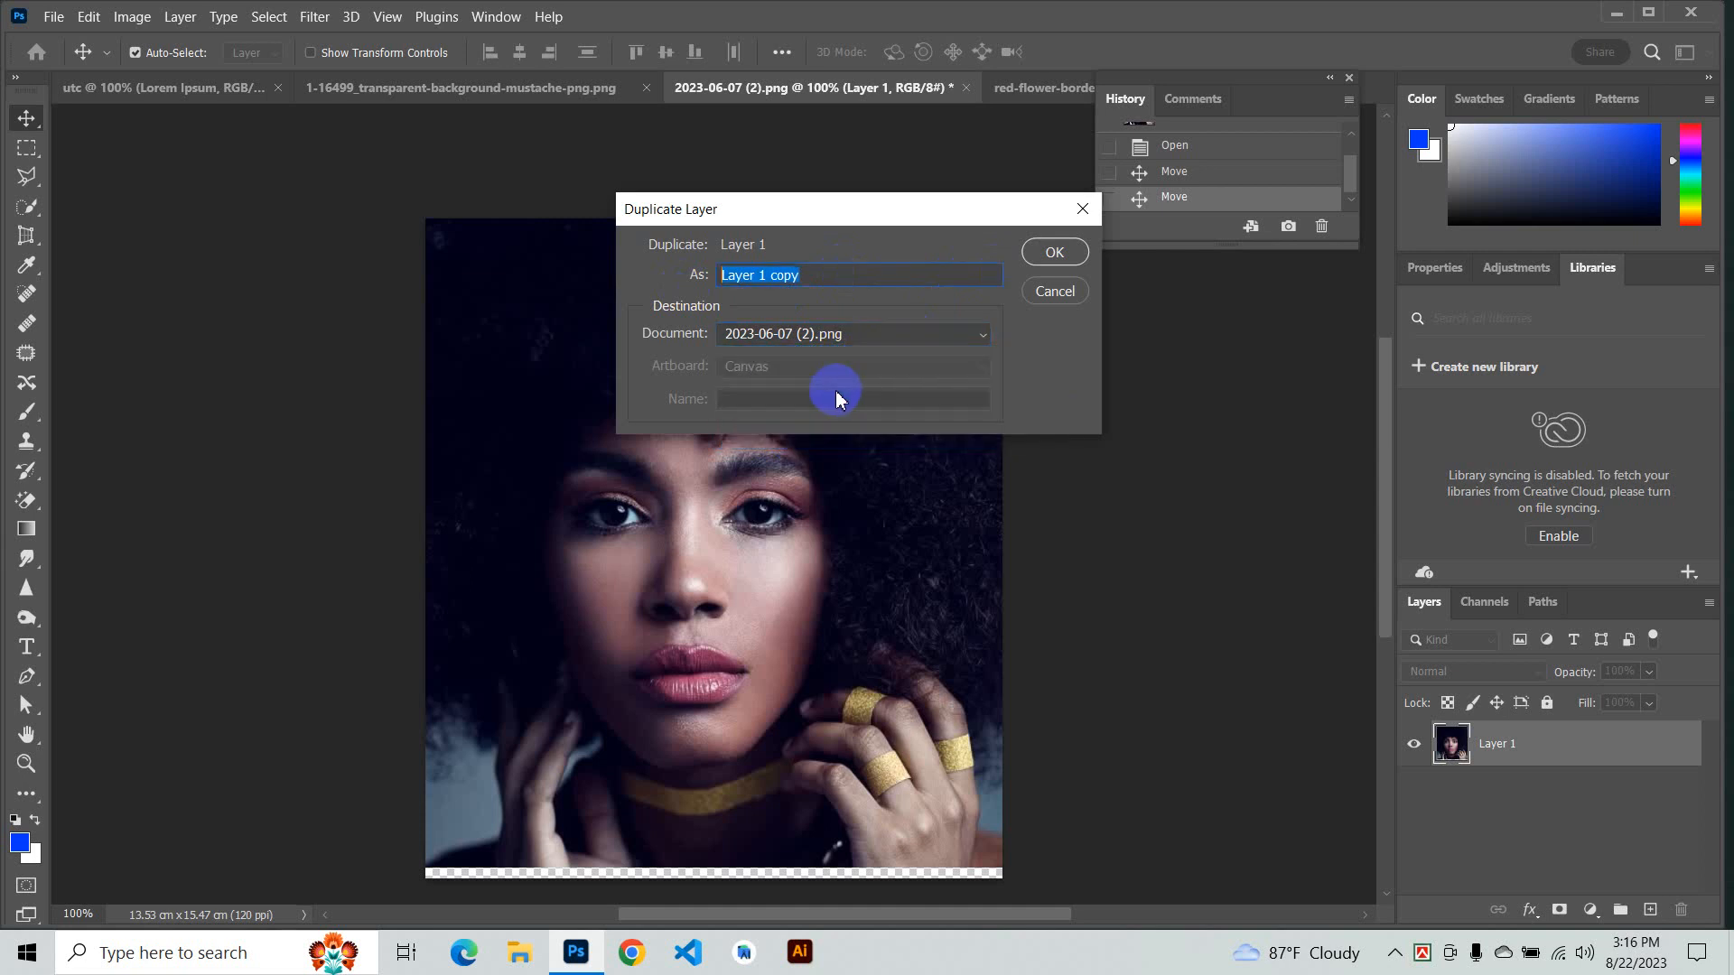
{"action": "left_click", "coordinate": [1047, 250]}
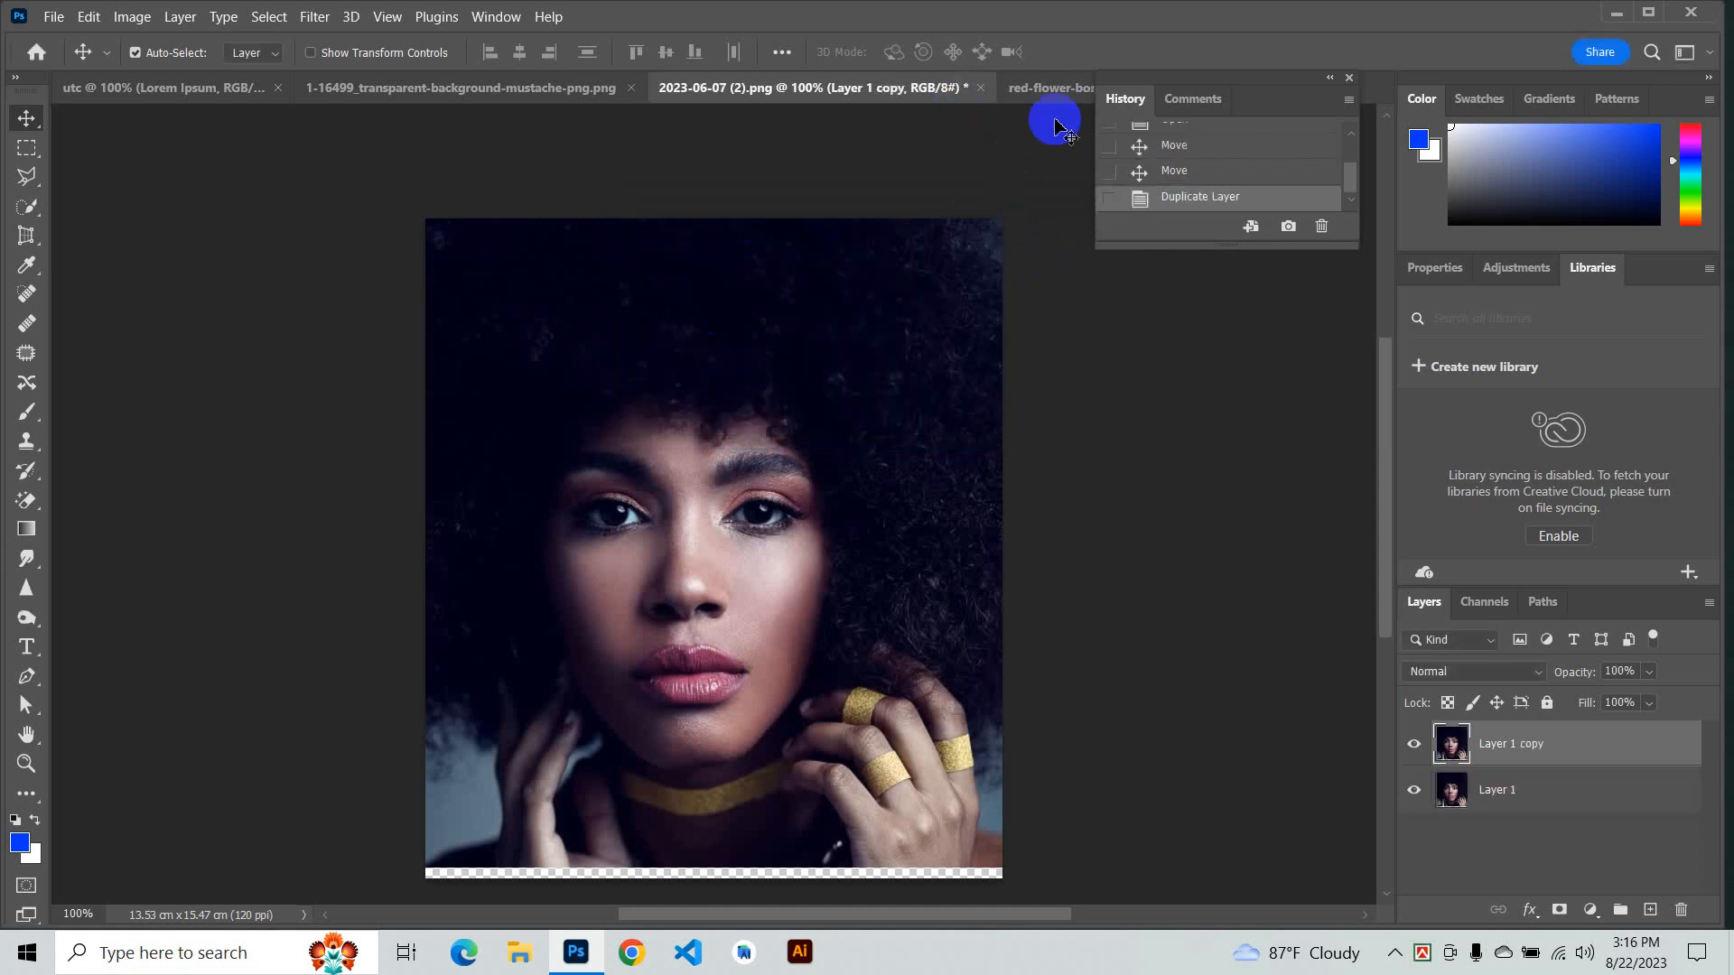
{"action": "key", "text": "ctrl+z"}
- Try the Convert to Smart Object, Copy CSS and Copy SVG commands on Layer 1
{"action": "right_click", "coordinate": [1623, 764]}
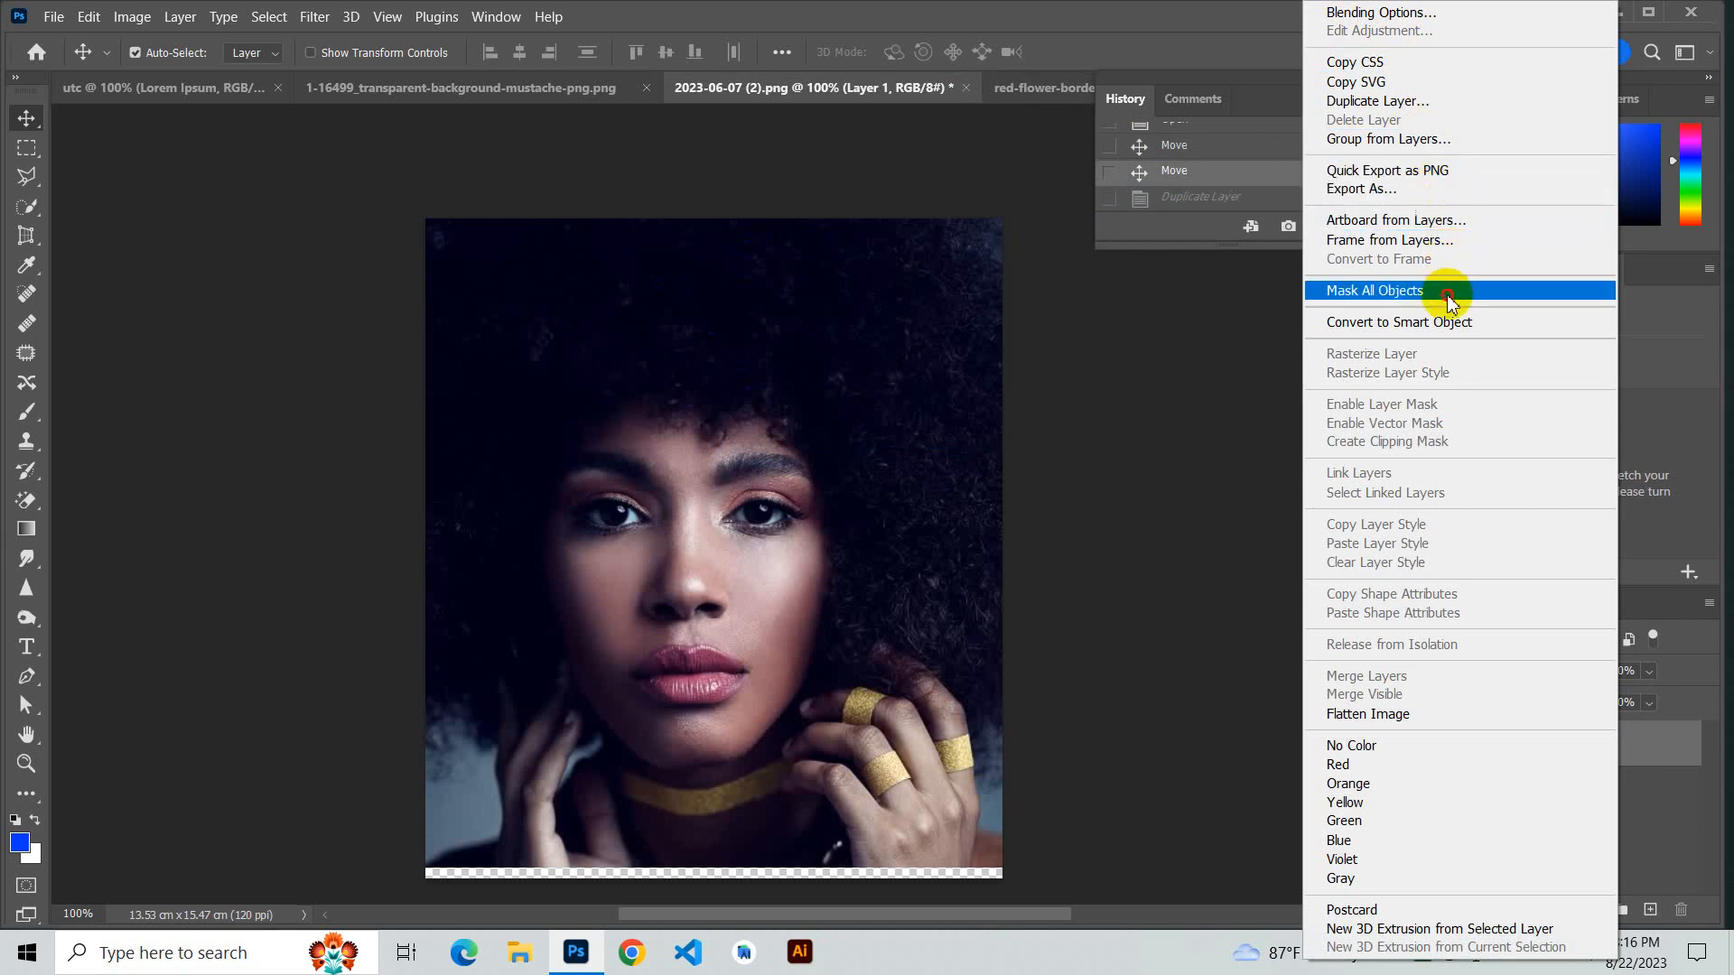
{"action": "left_click", "coordinate": [1435, 321]}
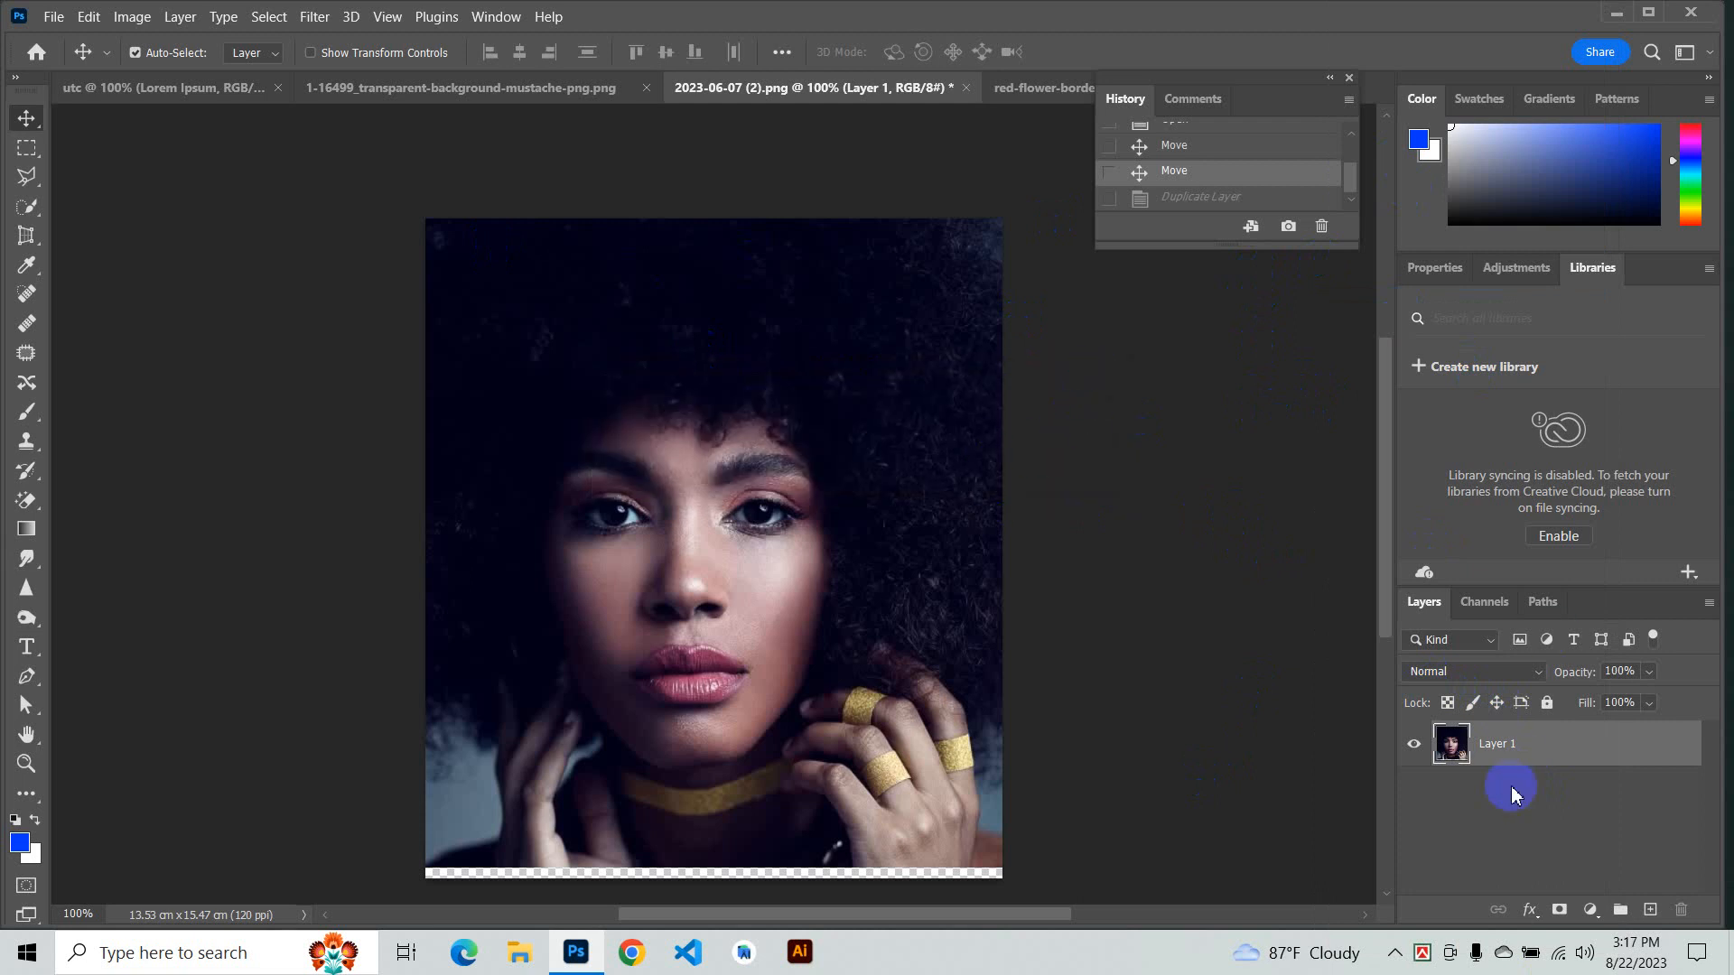
{"action": "right_click", "coordinate": [1487, 742]}
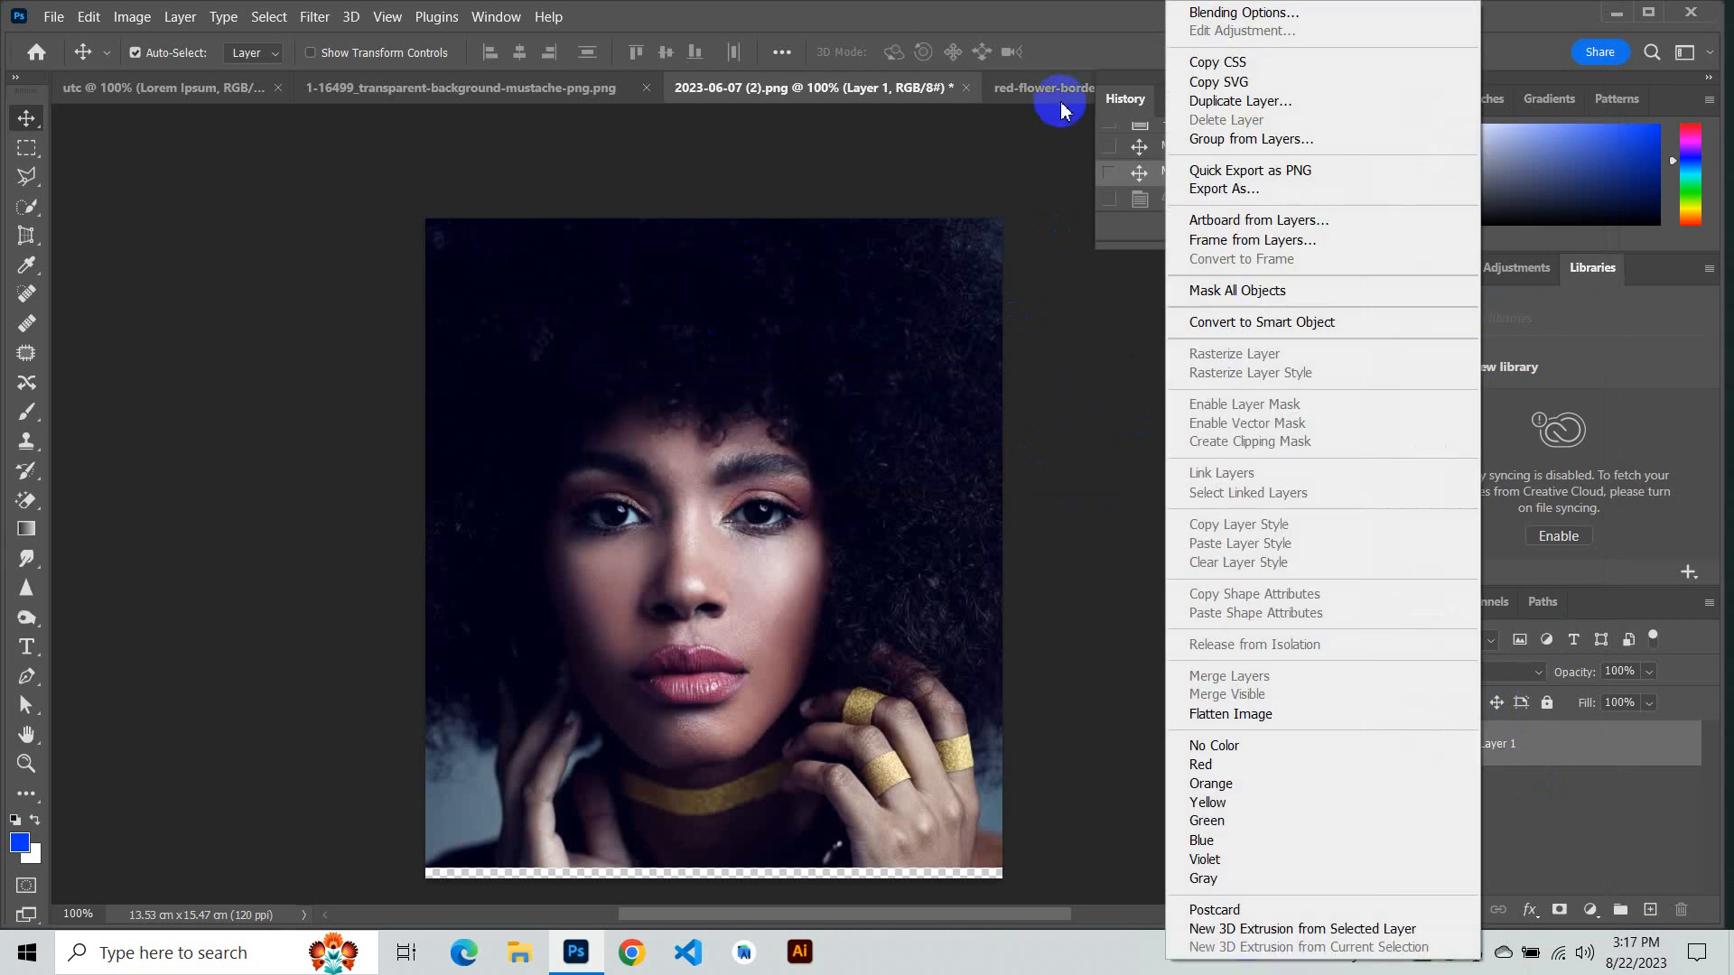
{"action": "left_click", "coordinate": [1294, 73]}
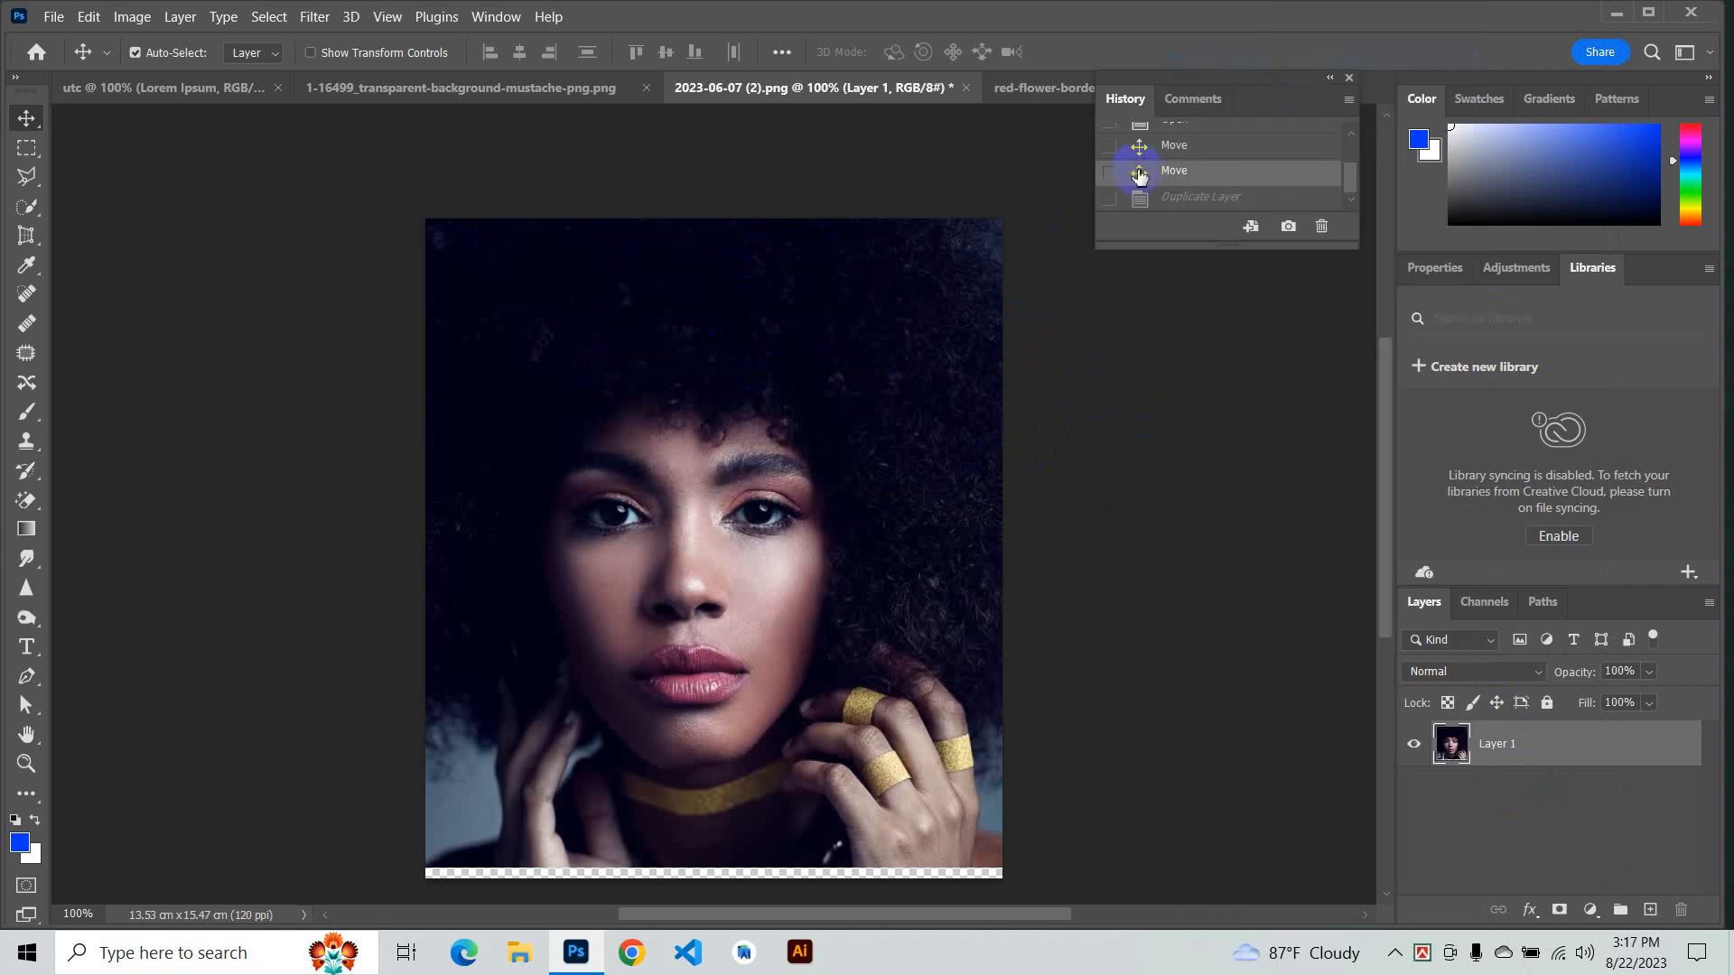
{"action": "right_click", "coordinate": [1524, 755]}
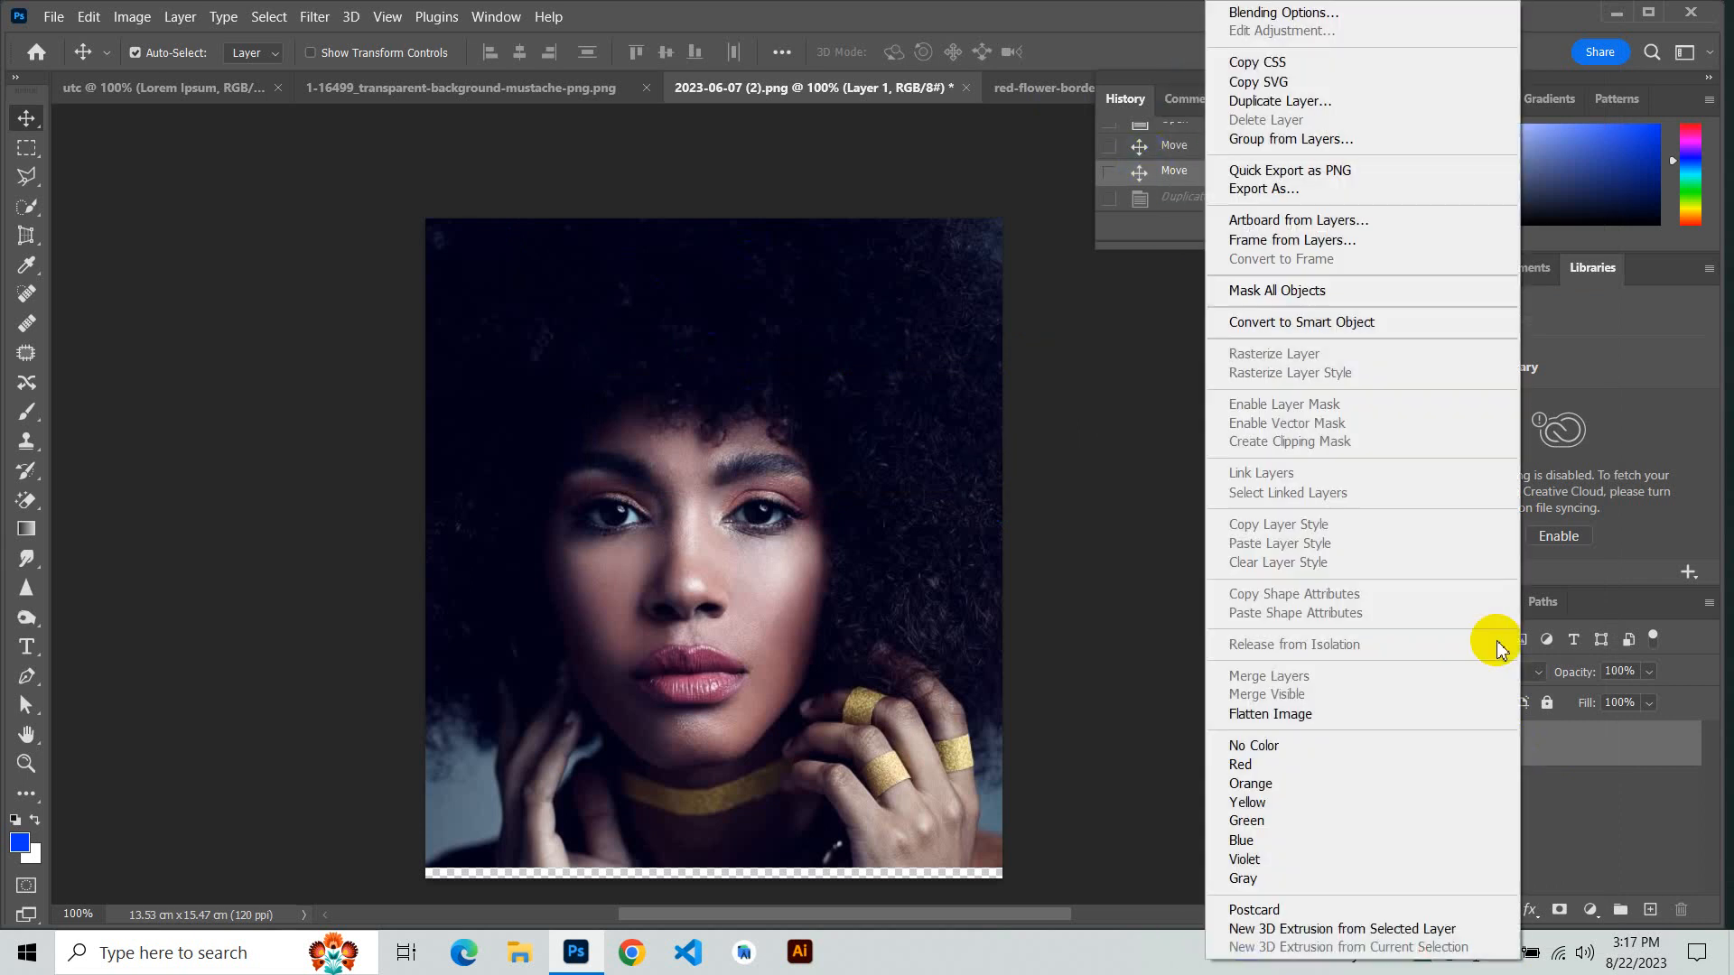
{"action": "left_click", "coordinate": [1240, 83]}
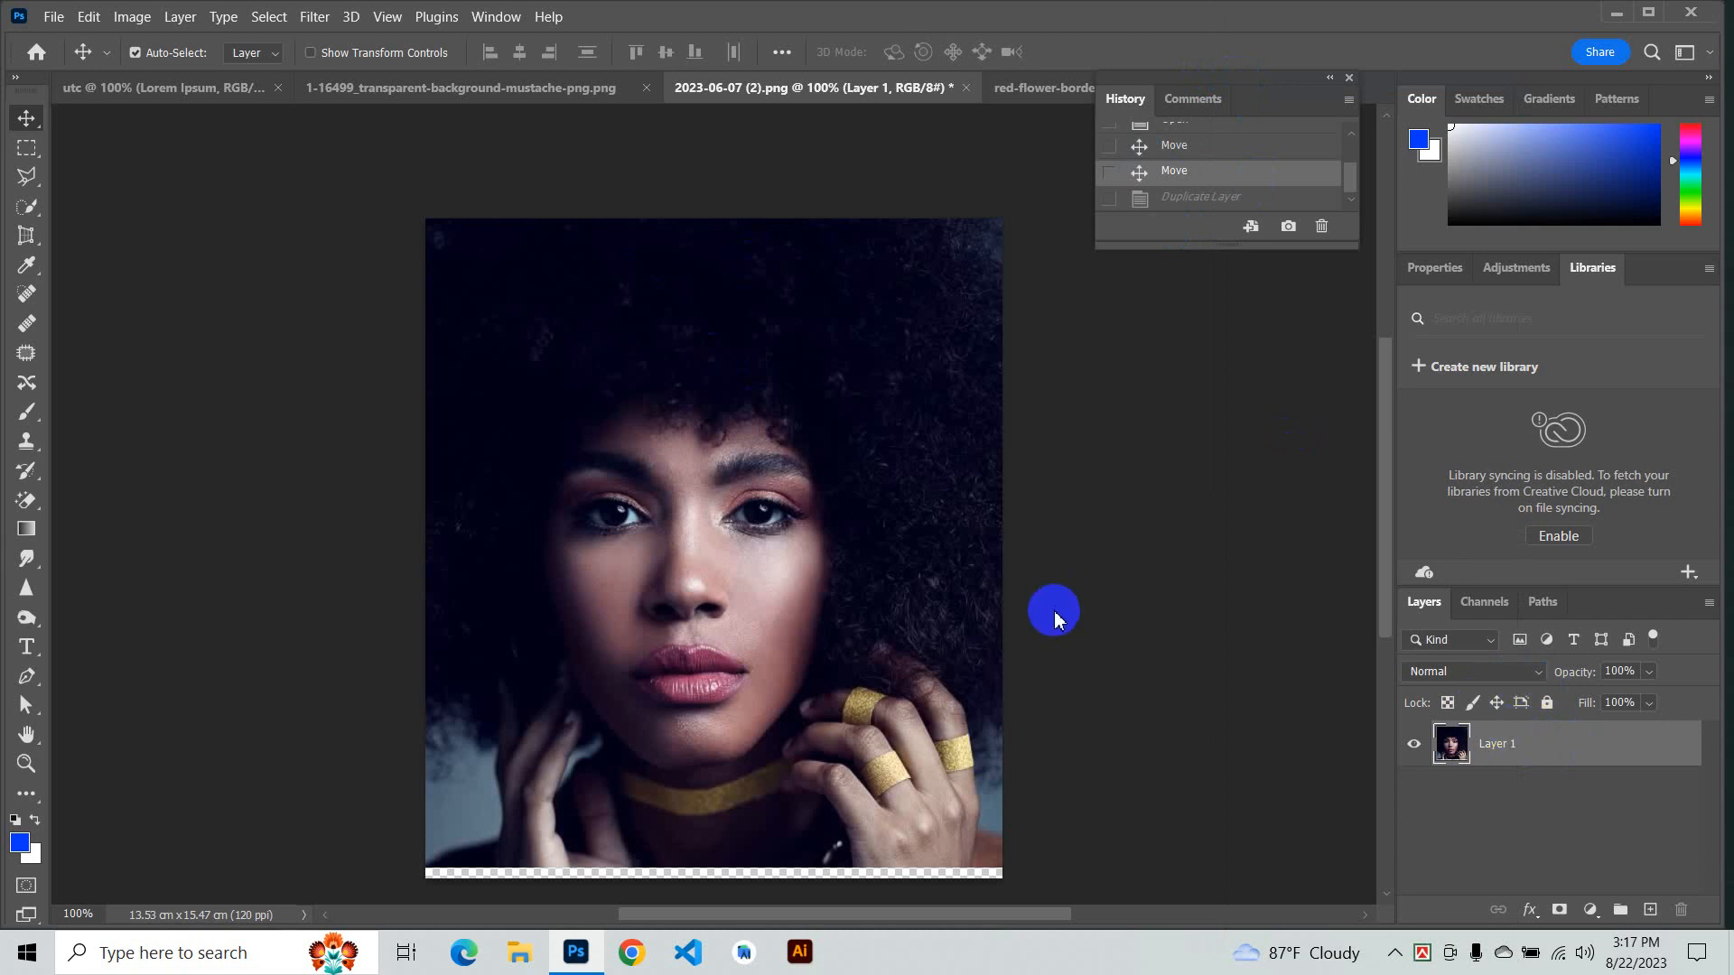
- Drag the portrait layer into the utc document over the canvas and commit a Free Transform on it
{"action": "left_click_drag", "start_coordinate": [750, 521], "coordinate": [331, 91]}
{"action": "left_click_drag", "start_coordinate": [195, 88], "coordinate": [731, 480]}
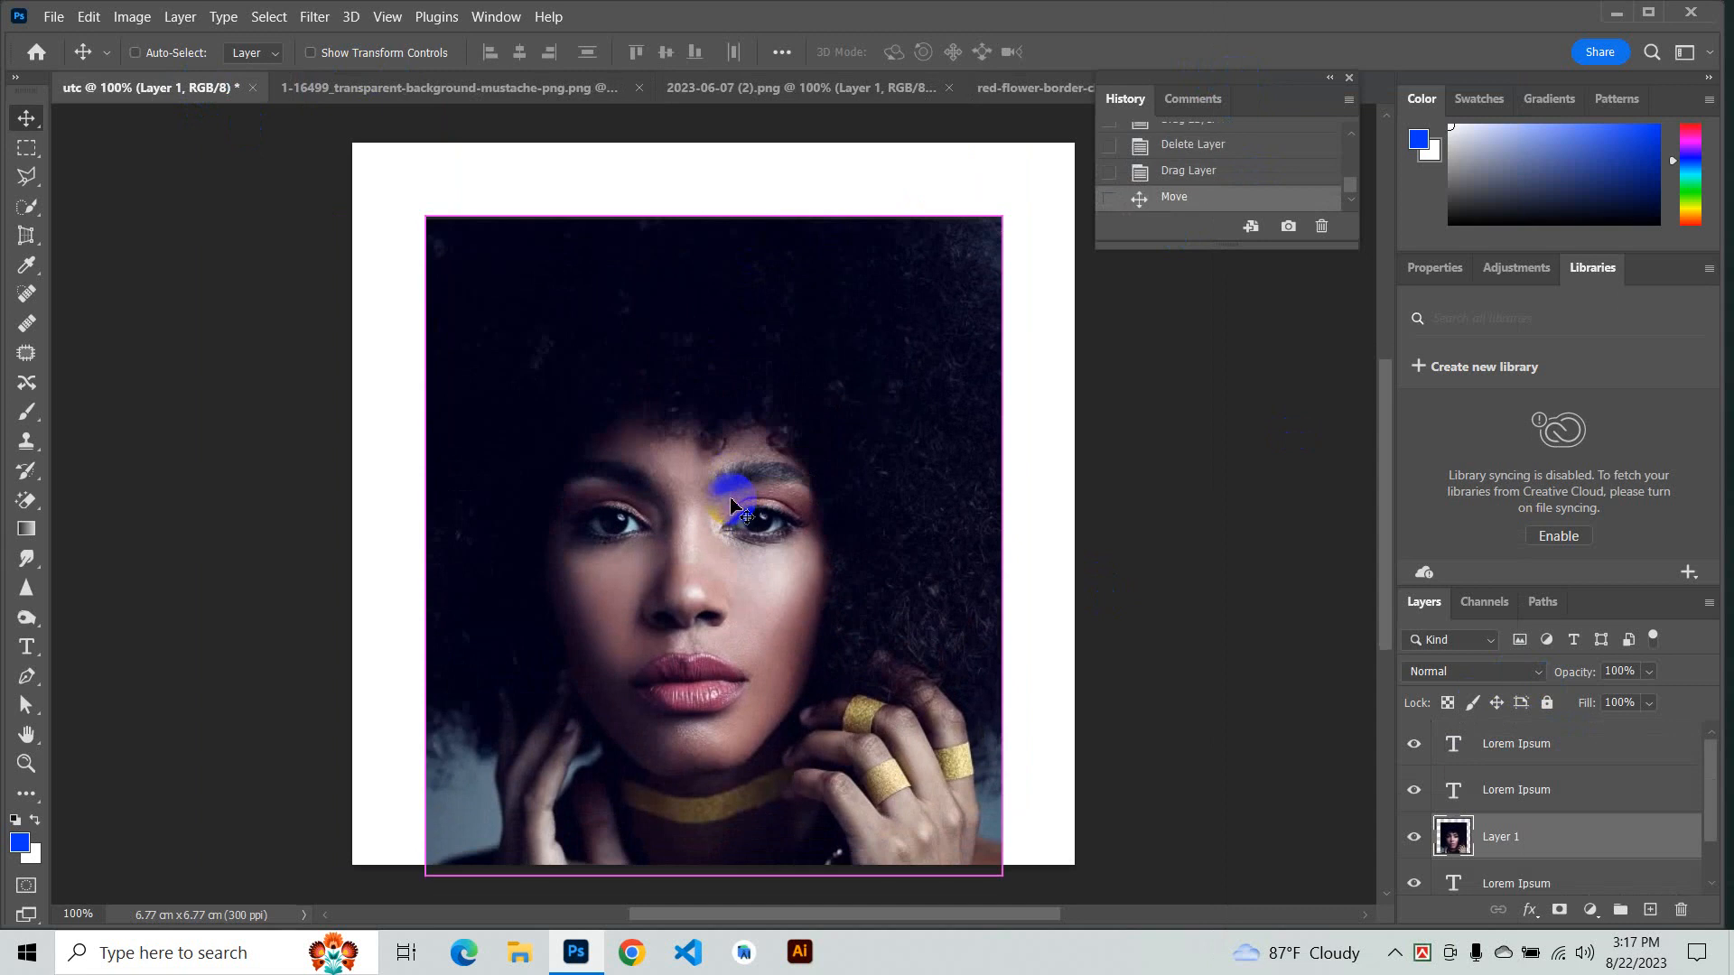
{"action": "key", "text": "ctrl+t"}
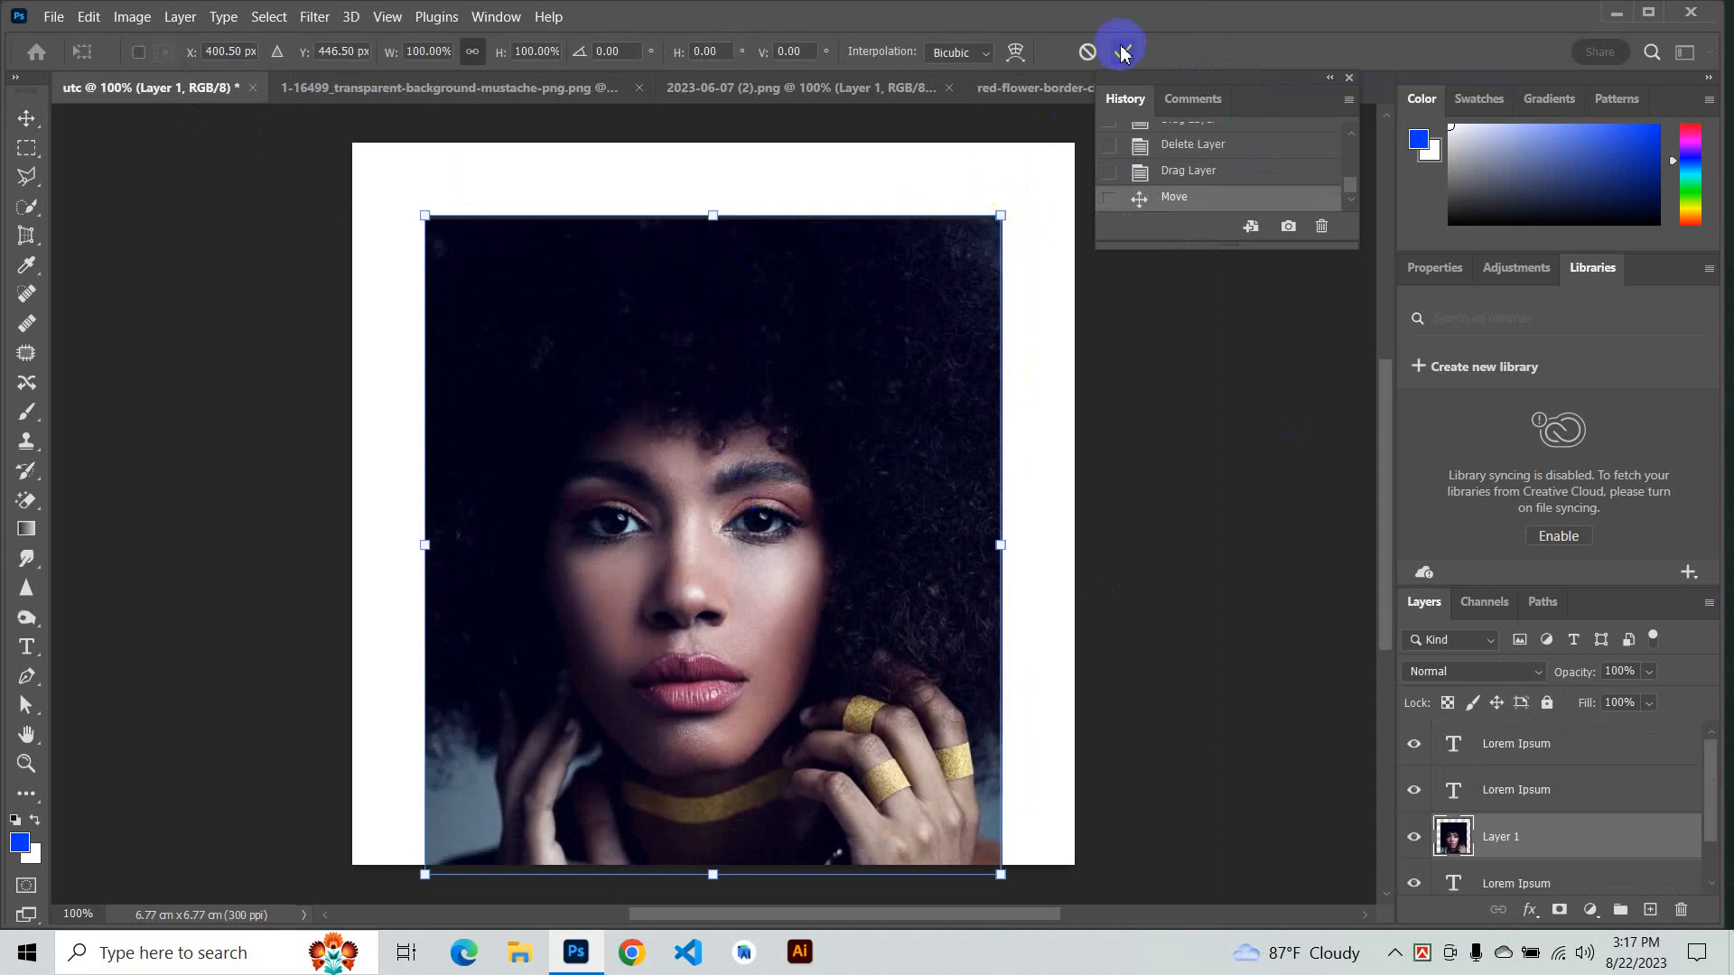
{"action": "left_click", "coordinate": [1124, 52]}
- Free Transform the portrait layer in the utc document, scaling it to about 127% so it fills the canvas, and commit
{"action": "left_click", "coordinate": [121, 16]}
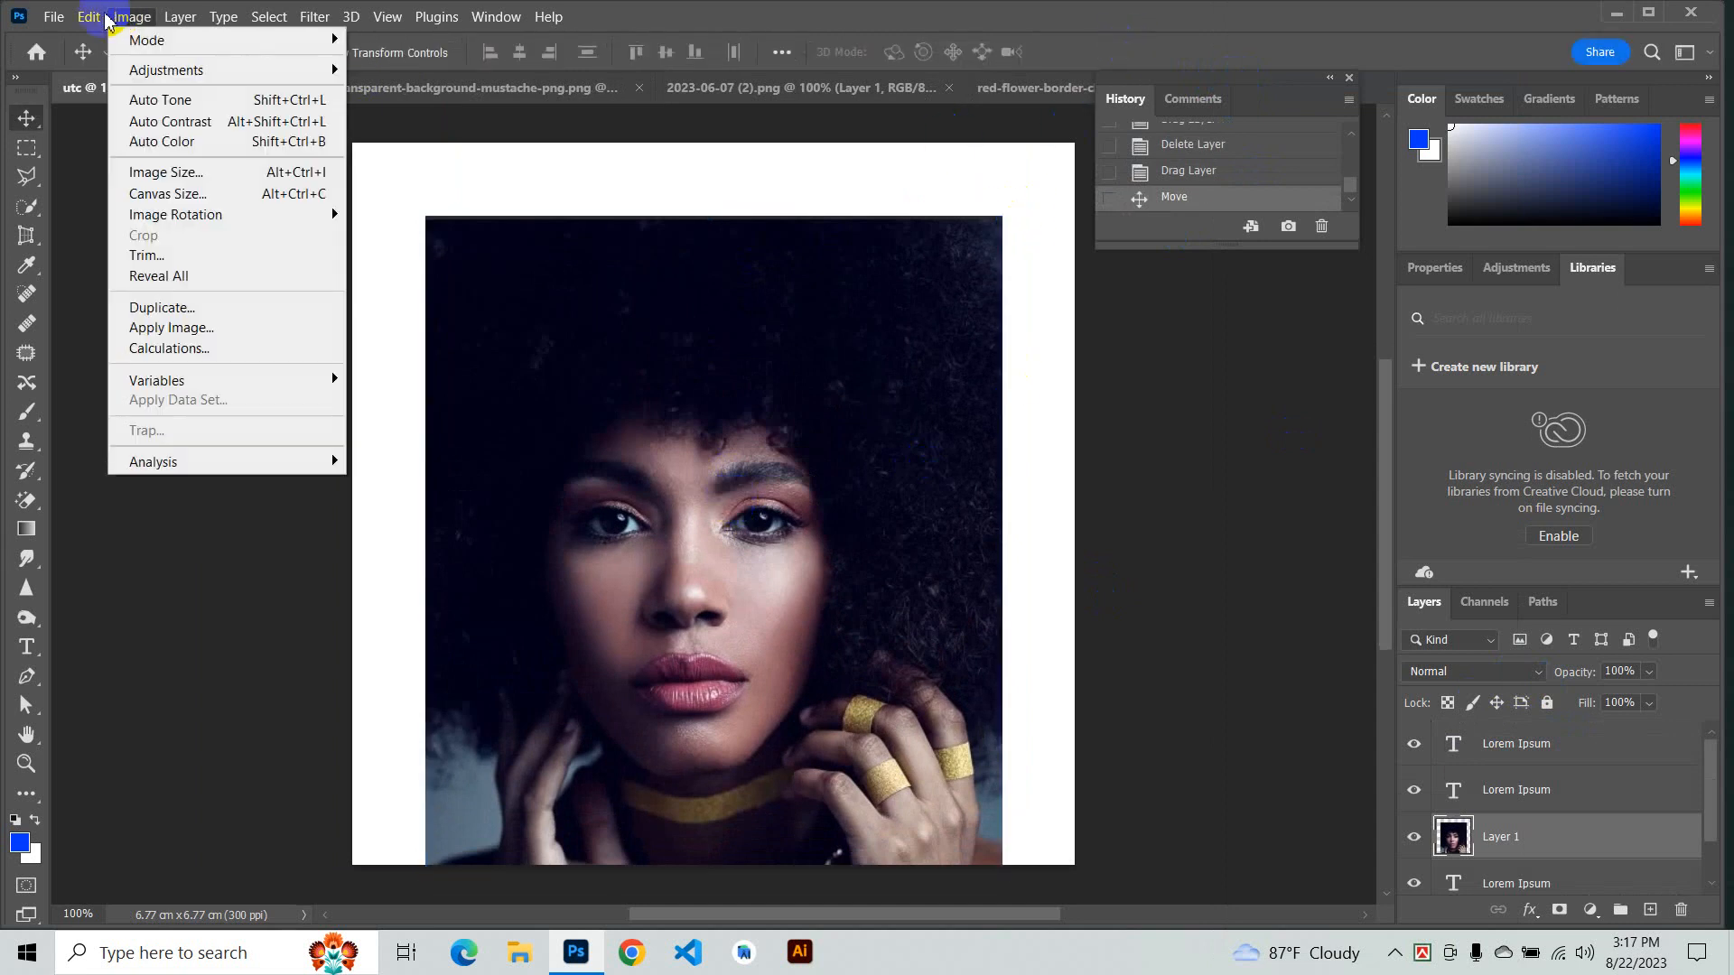
{"action": "mouse_move", "coordinate": [83, 30]}
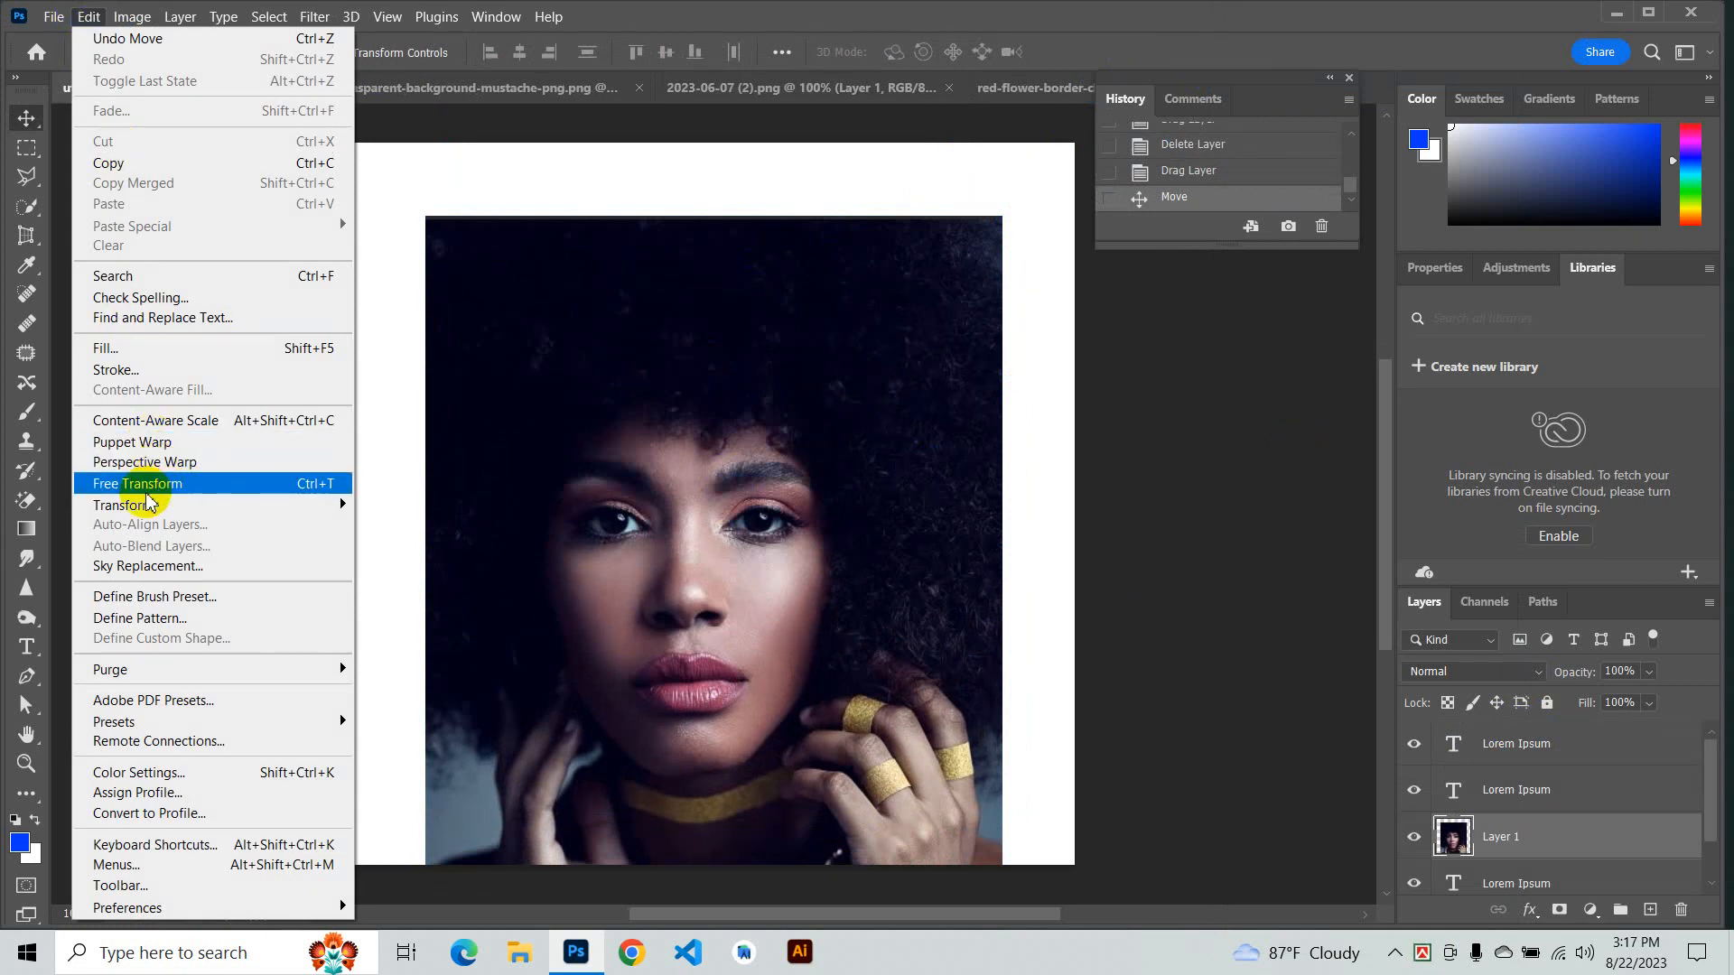
{"action": "left_click", "coordinate": [174, 486]}
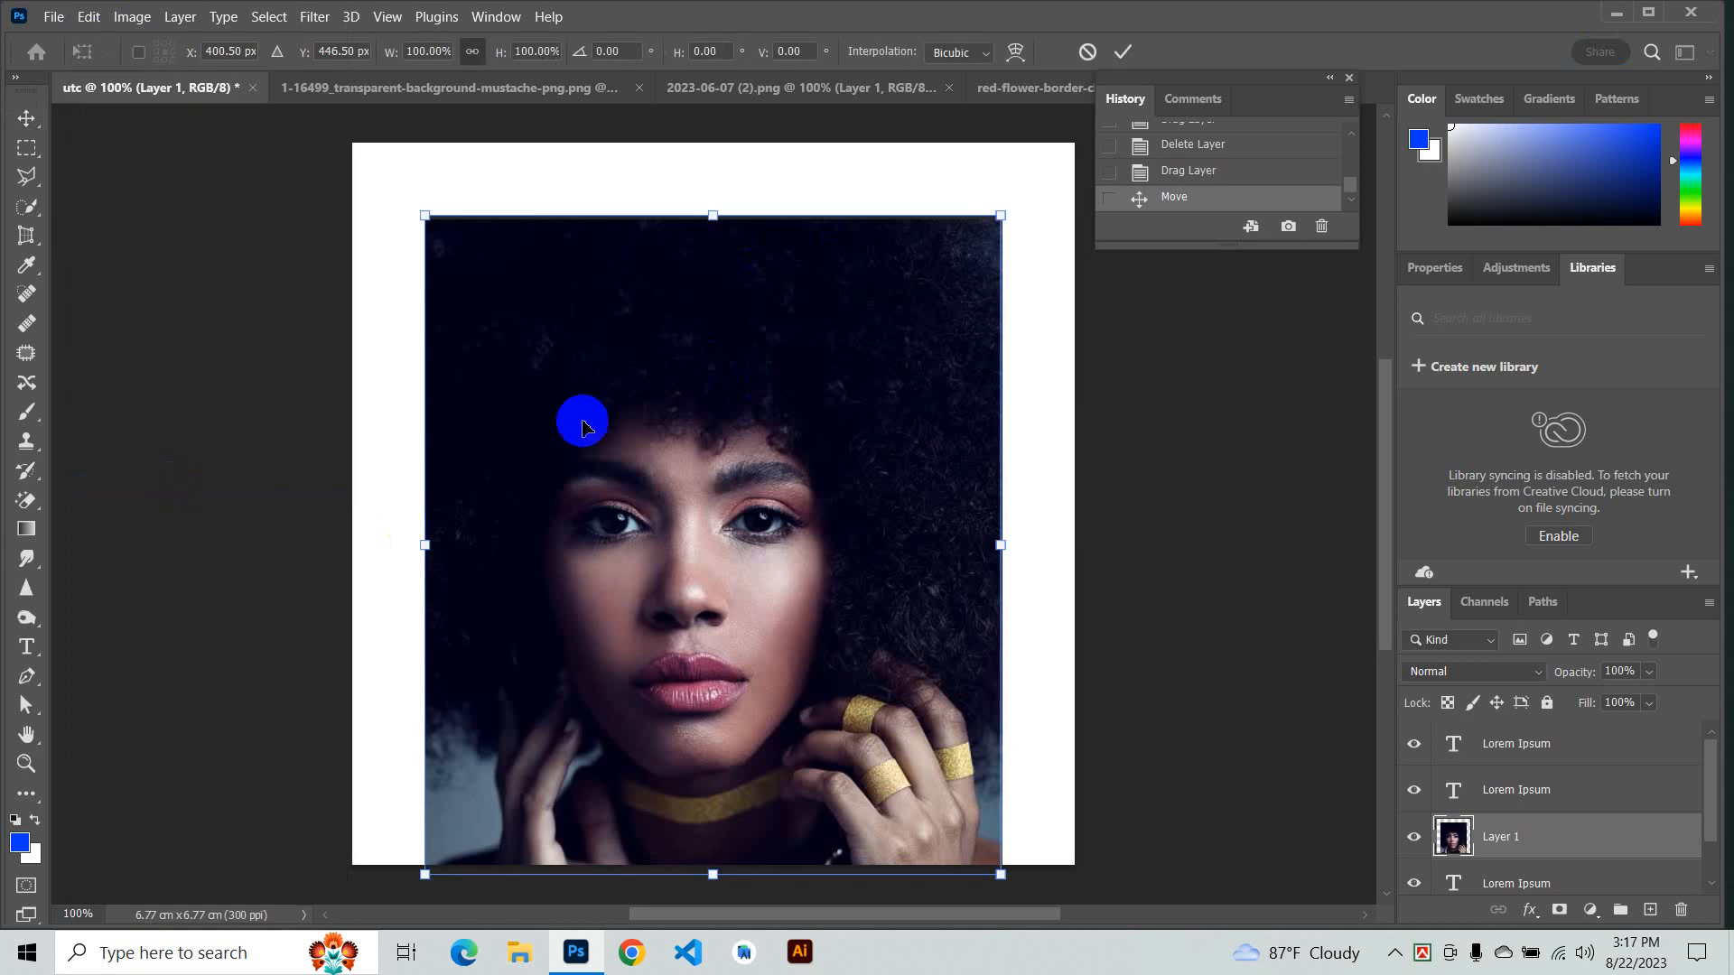
{"action": "left_click_drag", "start_coordinate": [423, 215], "coordinate": [570, 333]}
{"action": "scroll", "coordinate": [703, 446], "scroll_direction": "up", "scroll_amount": 1}
{"action": "left_click_drag", "start_coordinate": [567, 399], "coordinate": [355, 157]}
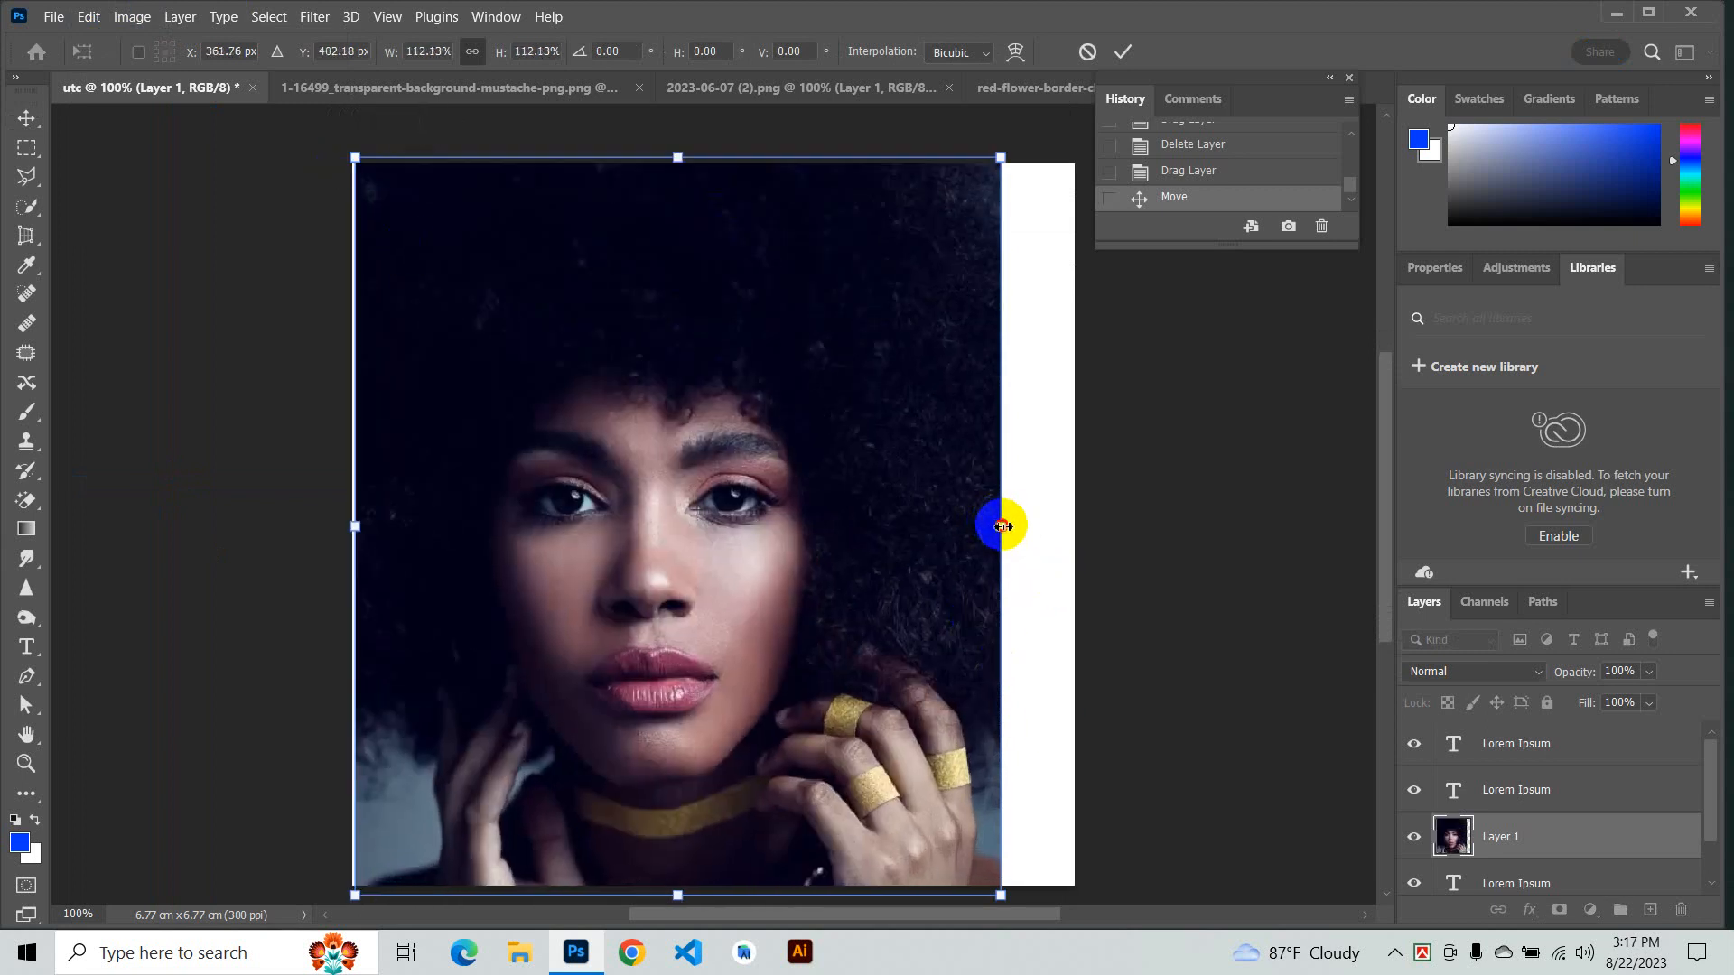
{"action": "left_click_drag", "start_coordinate": [1003, 526], "coordinate": [1078, 518]}
{"action": "left_click_drag", "start_coordinate": [942, 526], "coordinate": [929, 533]}
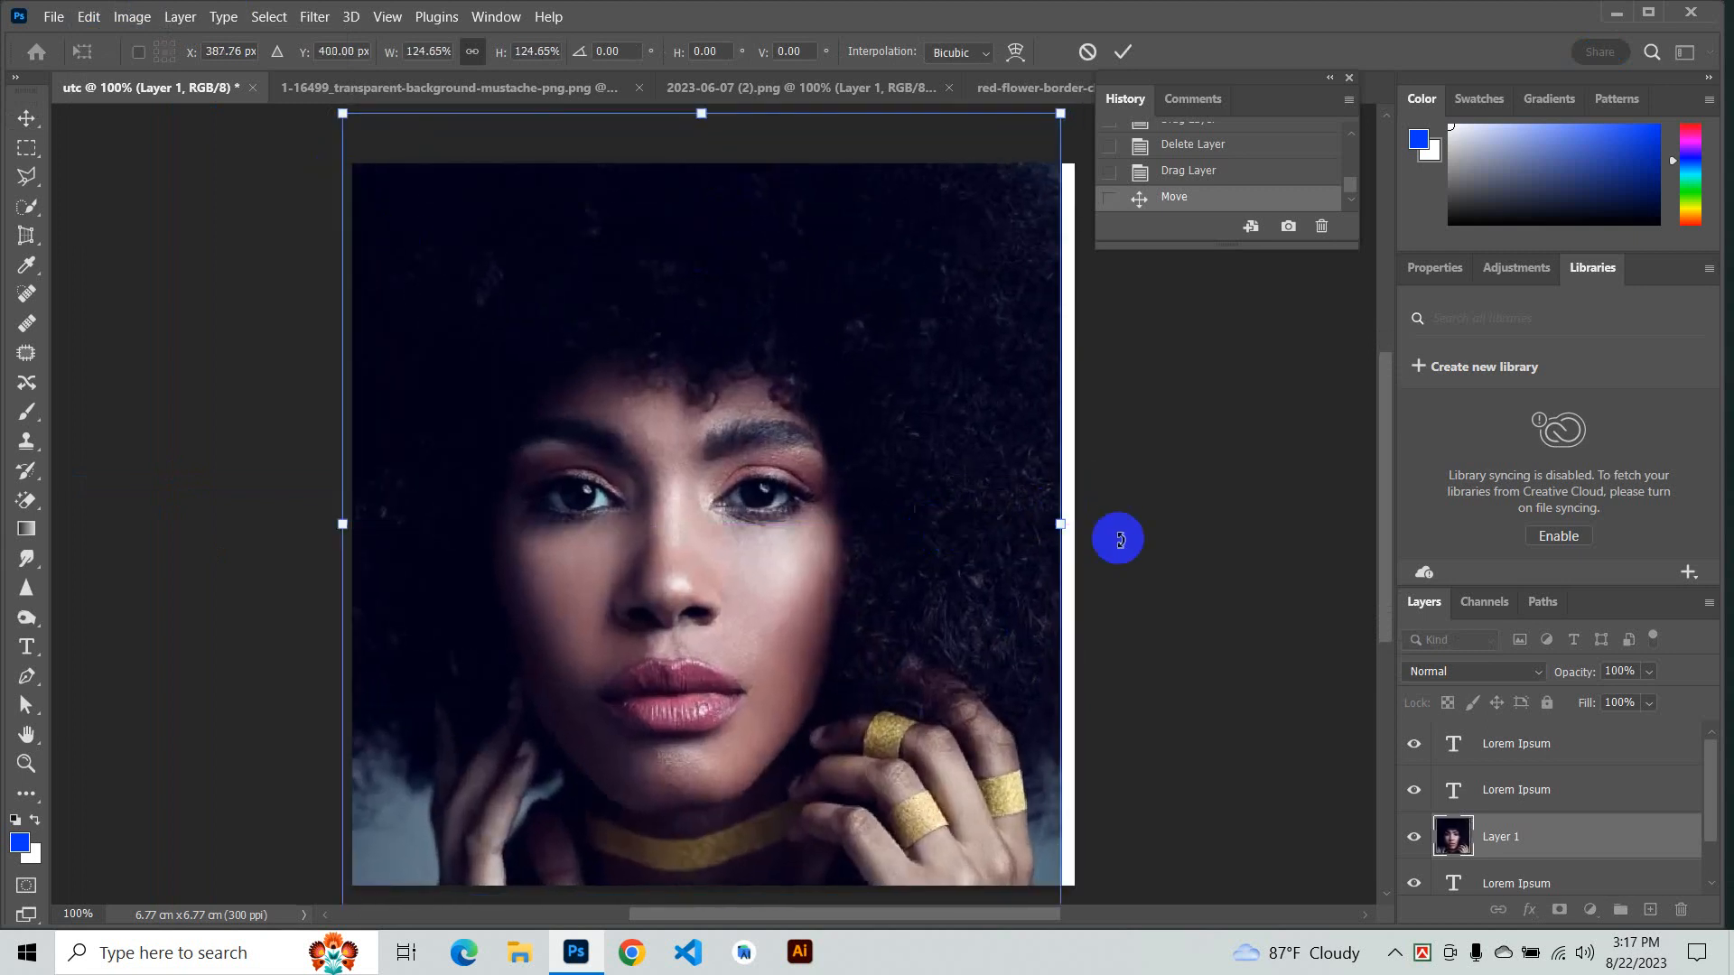
{"action": "left_click_drag", "start_coordinate": [1058, 526], "coordinate": [1073, 524]}
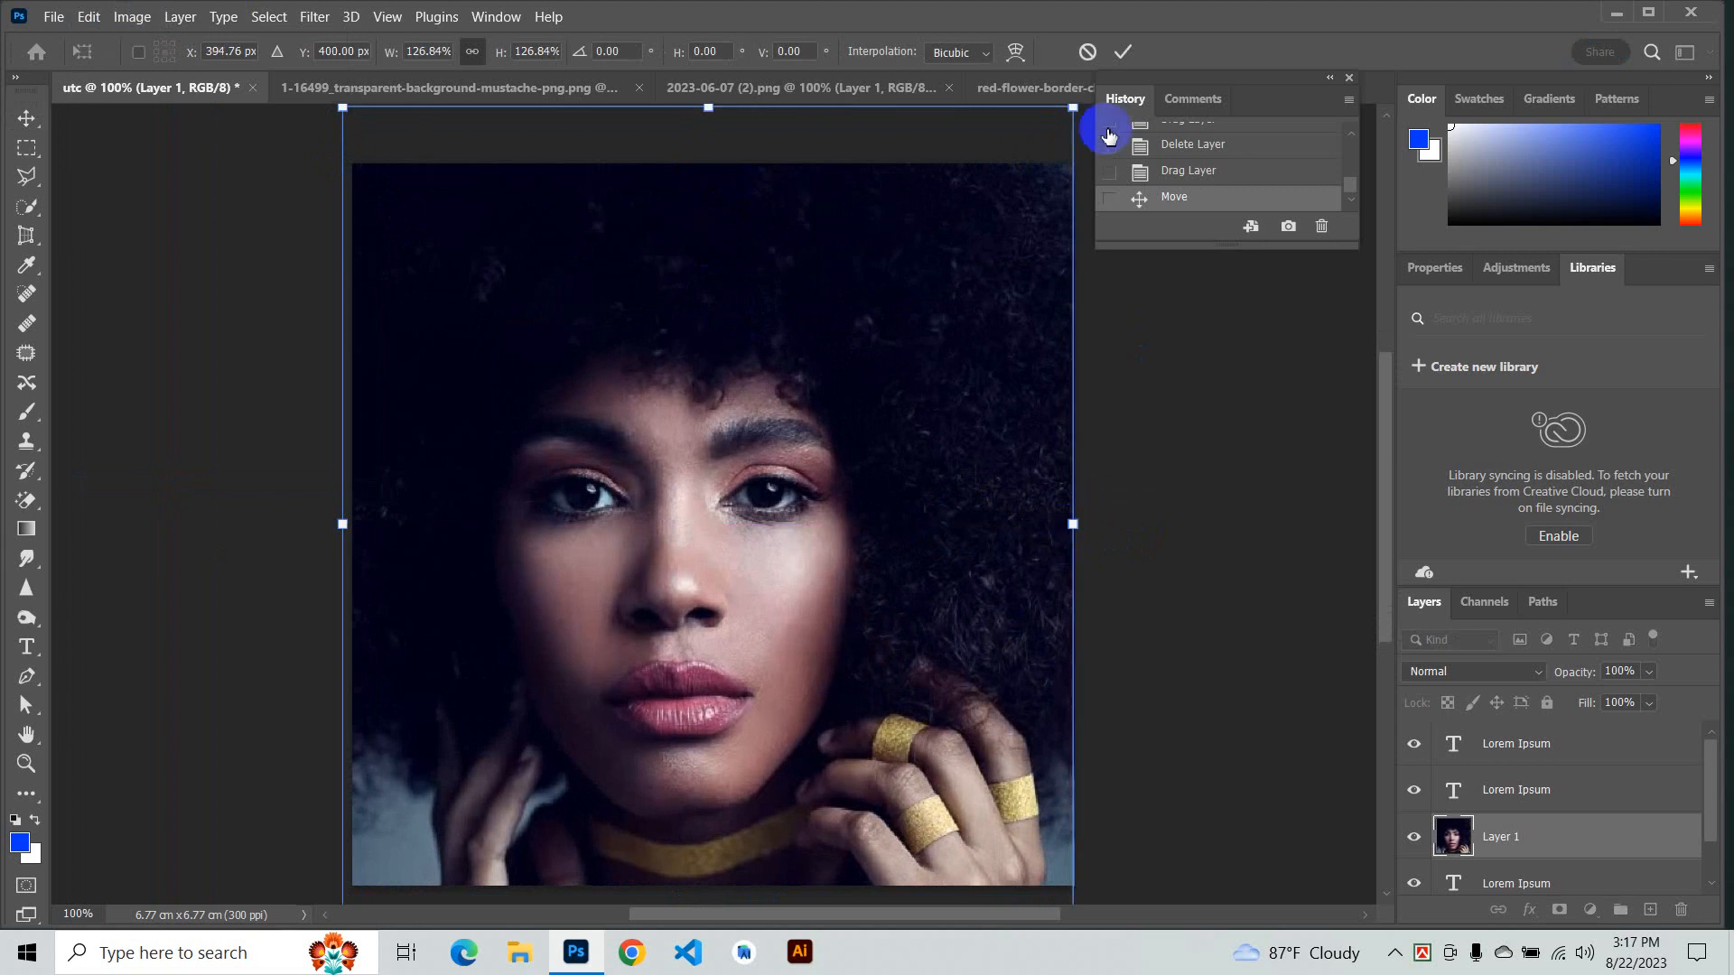
{"action": "left_click", "coordinate": [1121, 56]}
- Move the portrait layer left within the utc document
{"action": "left_click_drag", "start_coordinate": [1021, 287], "coordinate": [813, 325]}
{"action": "scroll", "coordinate": [839, 343], "scroll_direction": "down", "scroll_amount": 2}
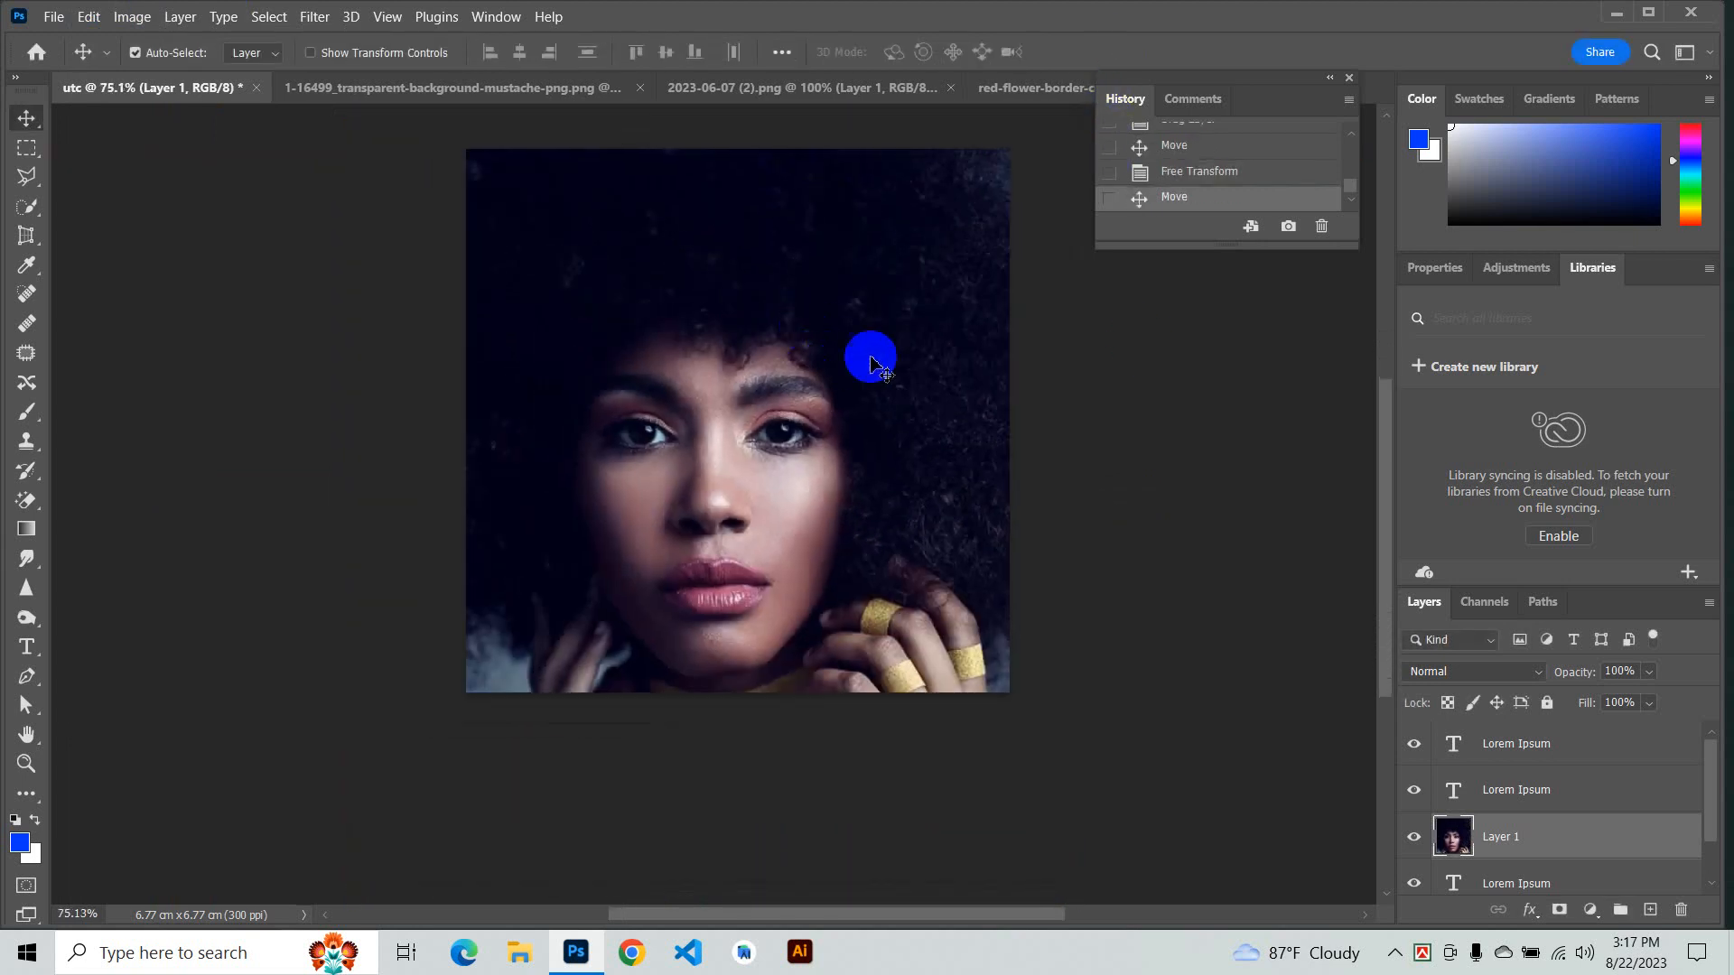
- Switch through the open documents, nudging the mustache layer in its own document, and open the red flower document
{"action": "left_click", "coordinate": [794, 87]}
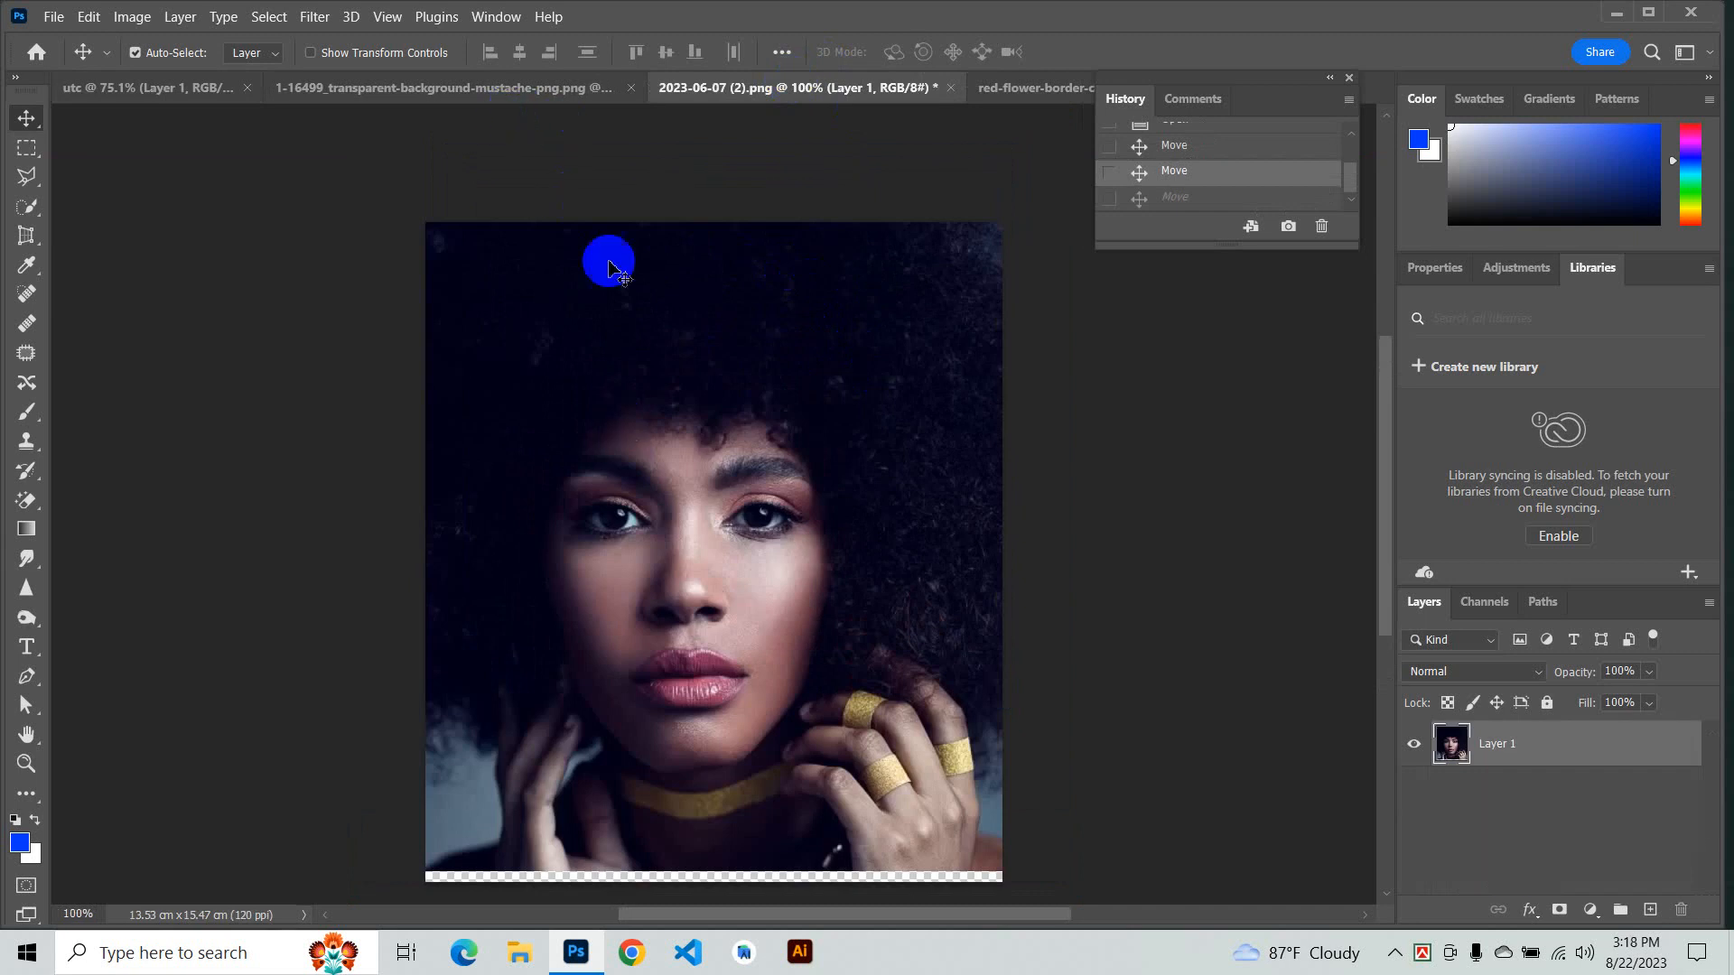
{"action": "left_click", "coordinate": [504, 88]}
{"action": "mouse_move", "coordinate": [804, 542]}
{"action": "left_mouse_down"}
{"action": "mouse_move", "coordinate": [950, 524]}
{"action": "mouse_move", "coordinate": [820, 556]}
{"action": "left_mouse_up"}
{"action": "left_click_drag", "start_coordinate": [849, 535], "coordinate": [885, 513]}
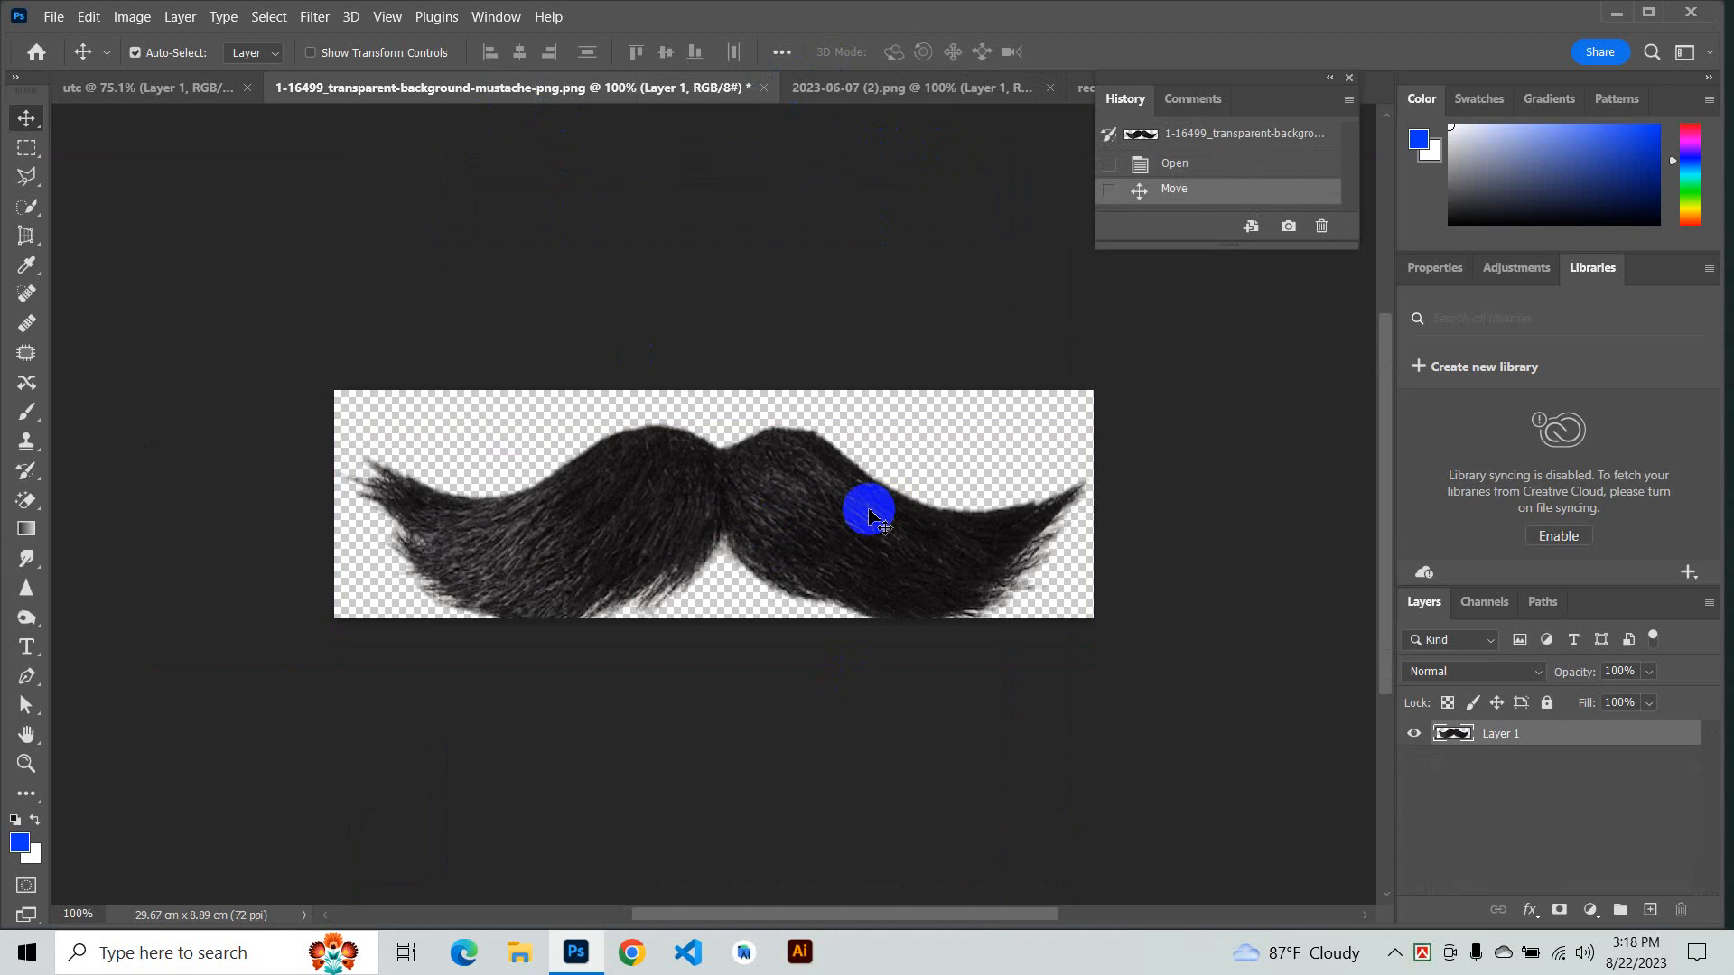
{"action": "left_click_drag", "start_coordinate": [859, 533], "coordinate": [806, 511]}
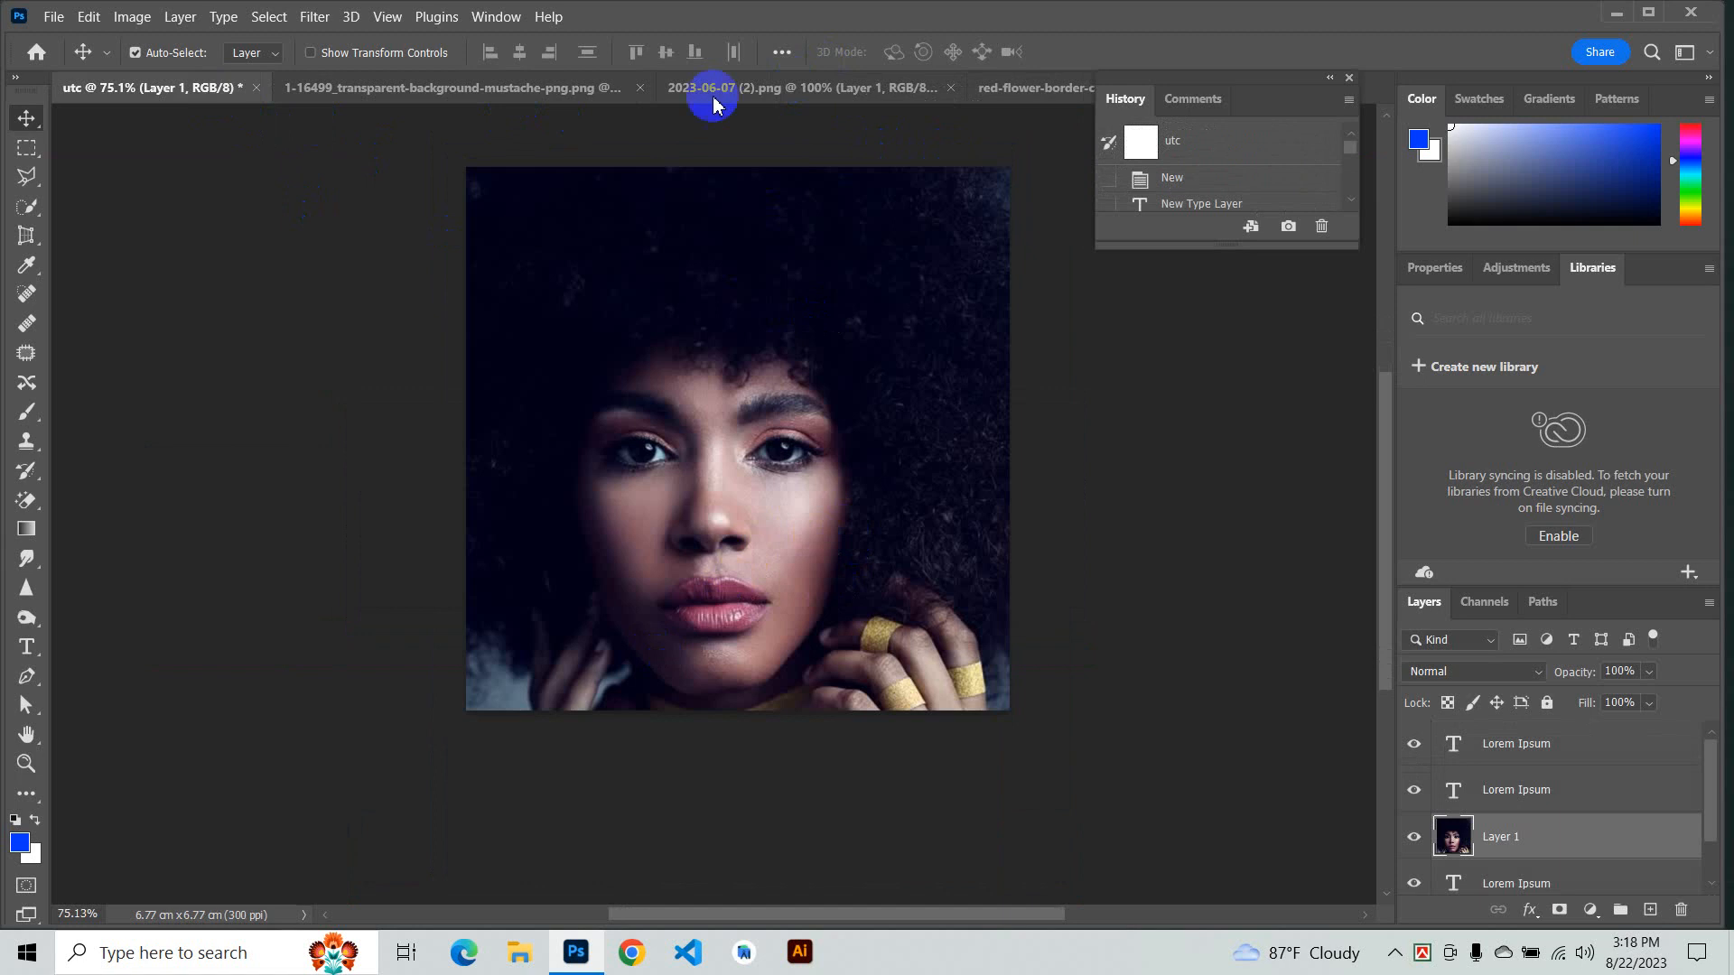
{"action": "left_click", "coordinate": [1055, 90]}
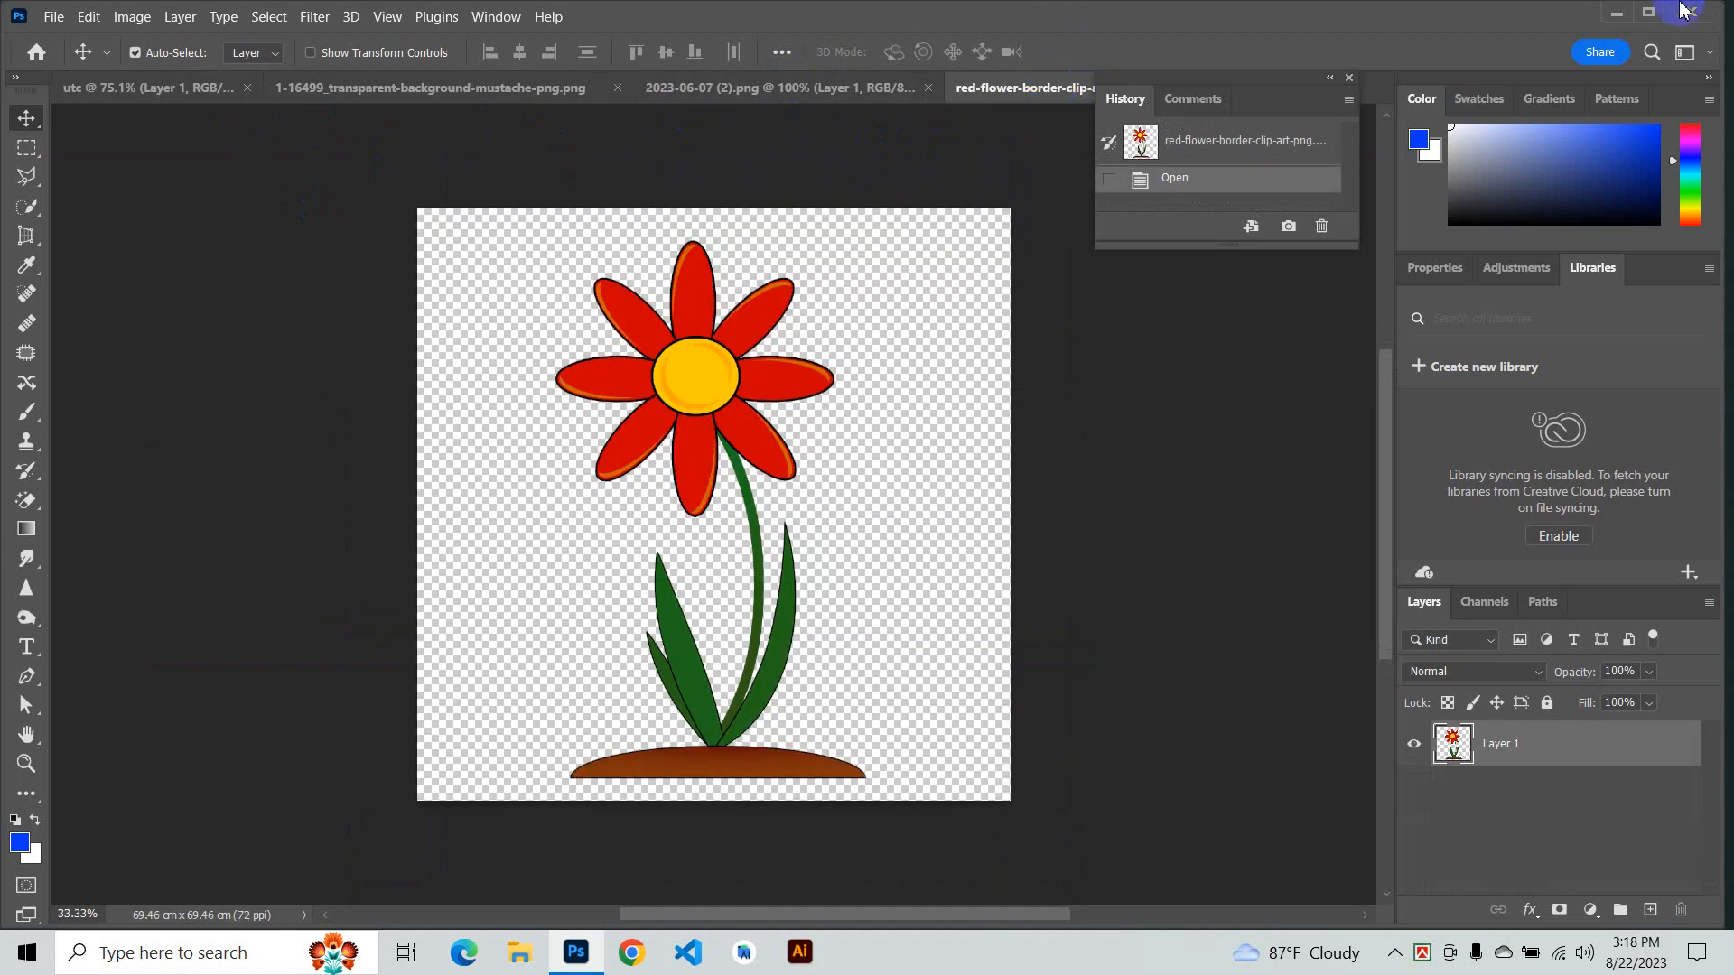
- Minimize Photoshop and preview DSC_0066.JPG from the desktop in the Photos viewer, then minimize it
{"action": "left_click", "coordinate": [1616, 14]}
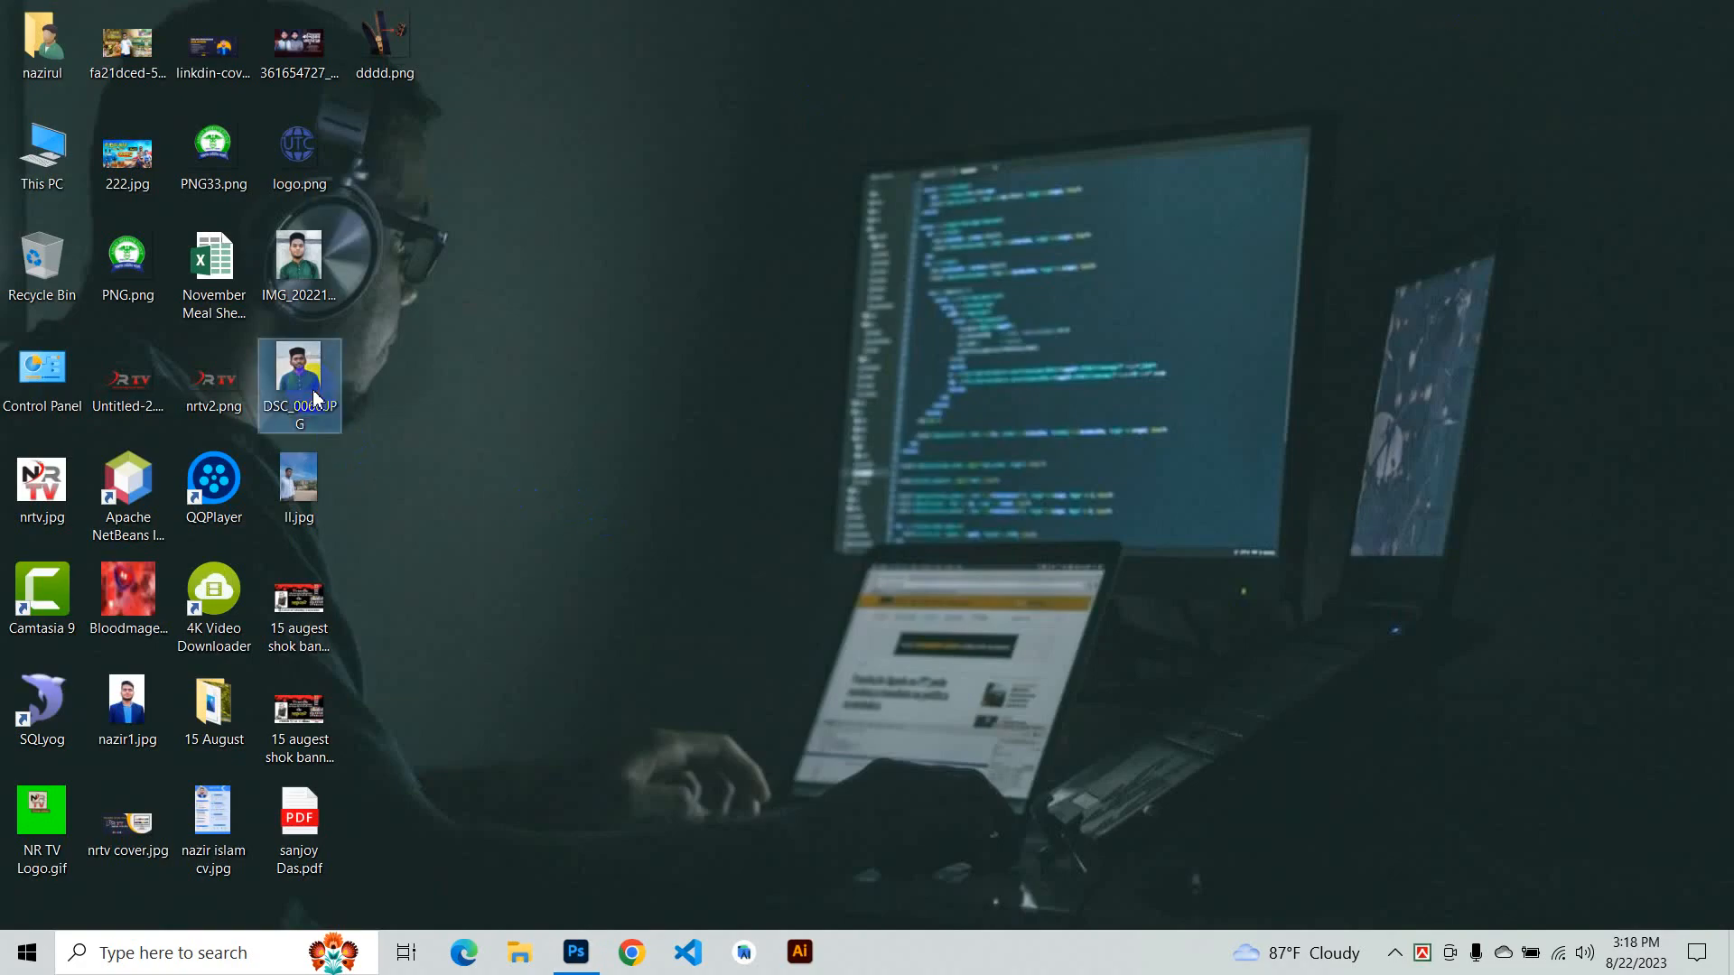
{"action": "double_click", "coordinate": [299, 379]}
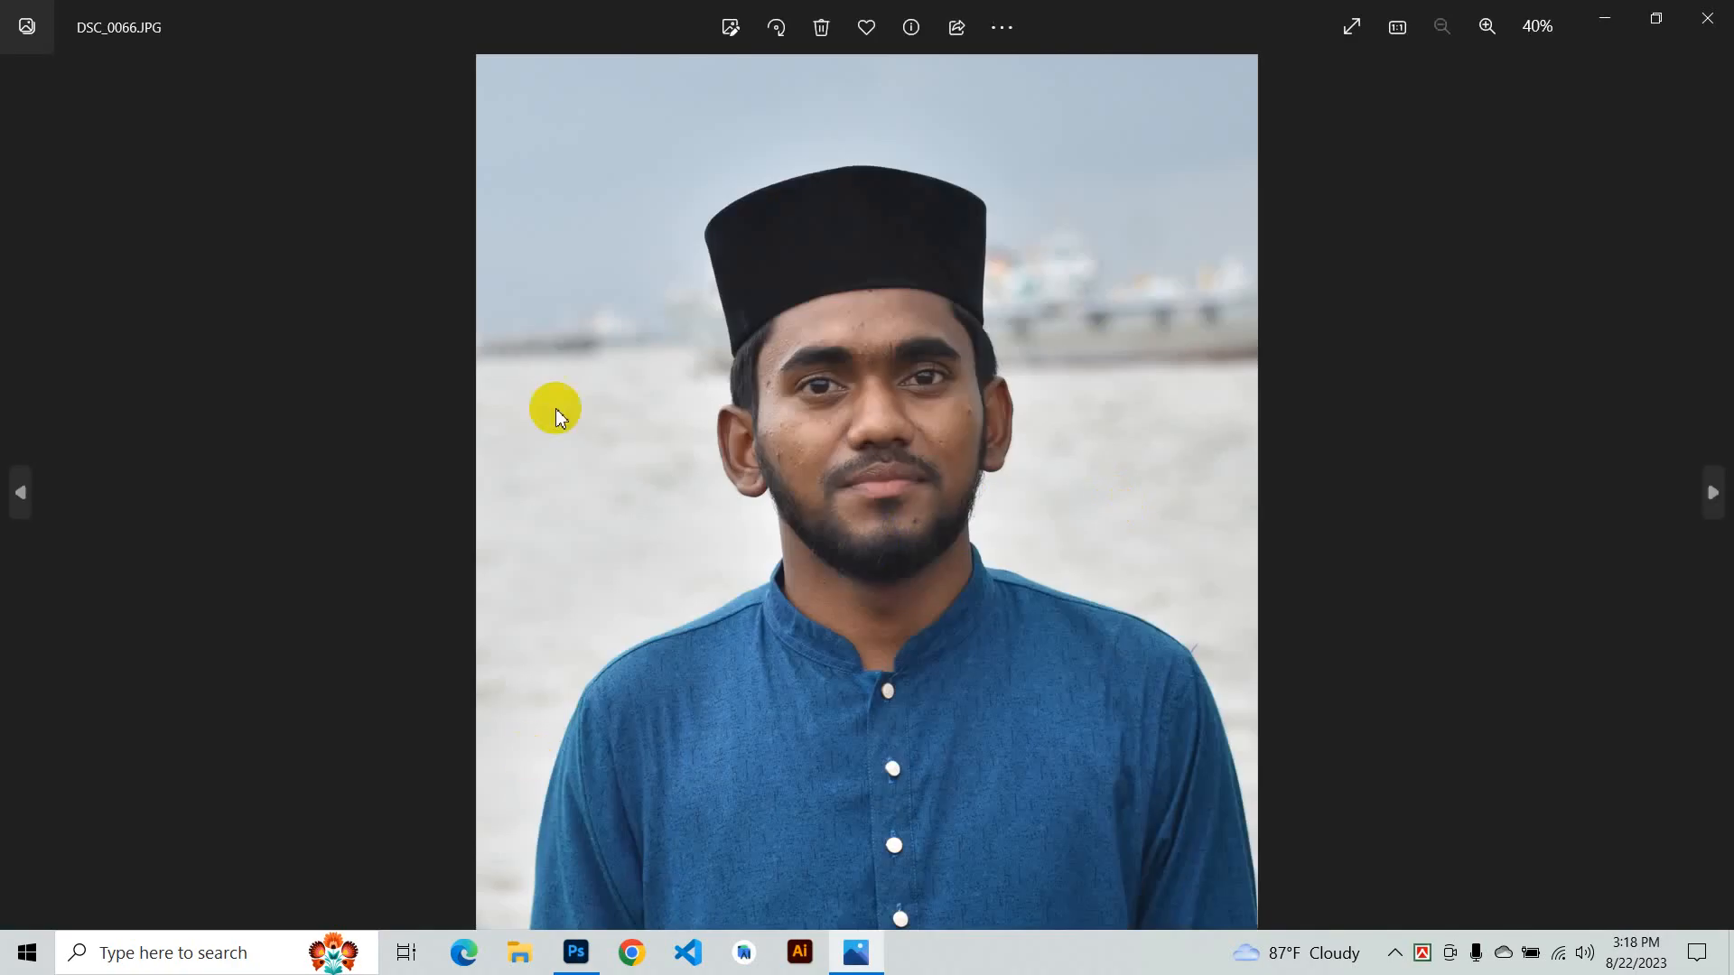
{"action": "left_click_drag", "start_coordinate": [649, 223], "coordinate": [959, 223]}
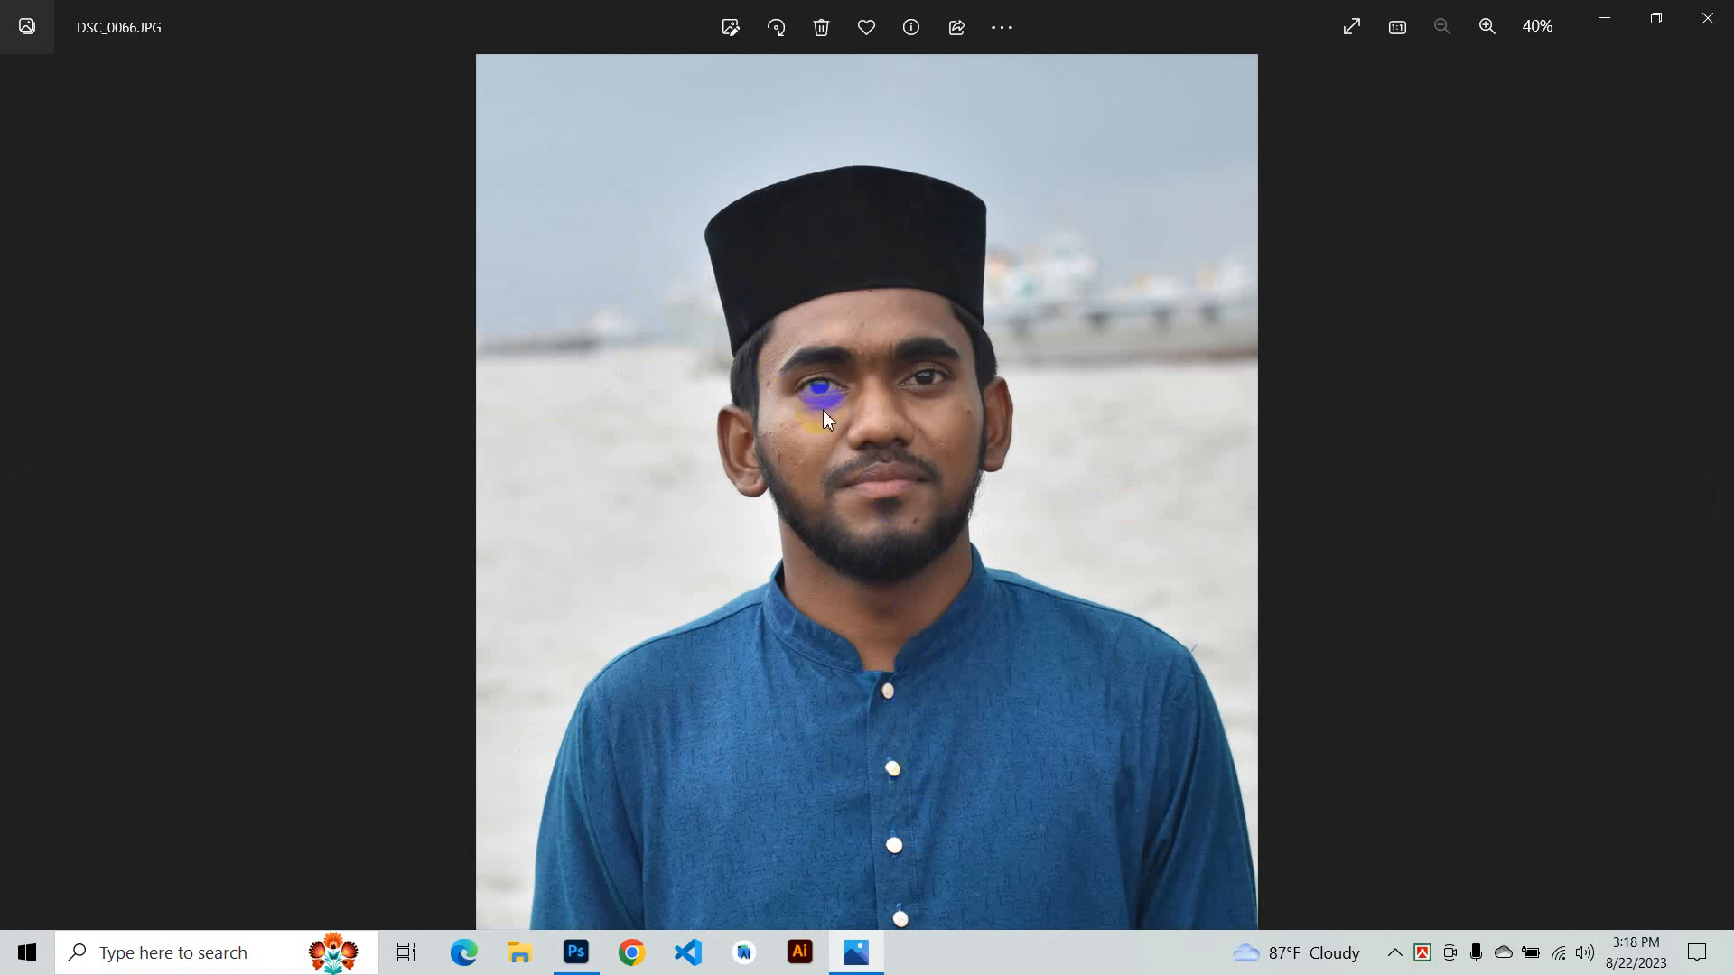
{"action": "left_click_drag", "start_coordinate": [821, 410], "coordinate": [1254, 9]}
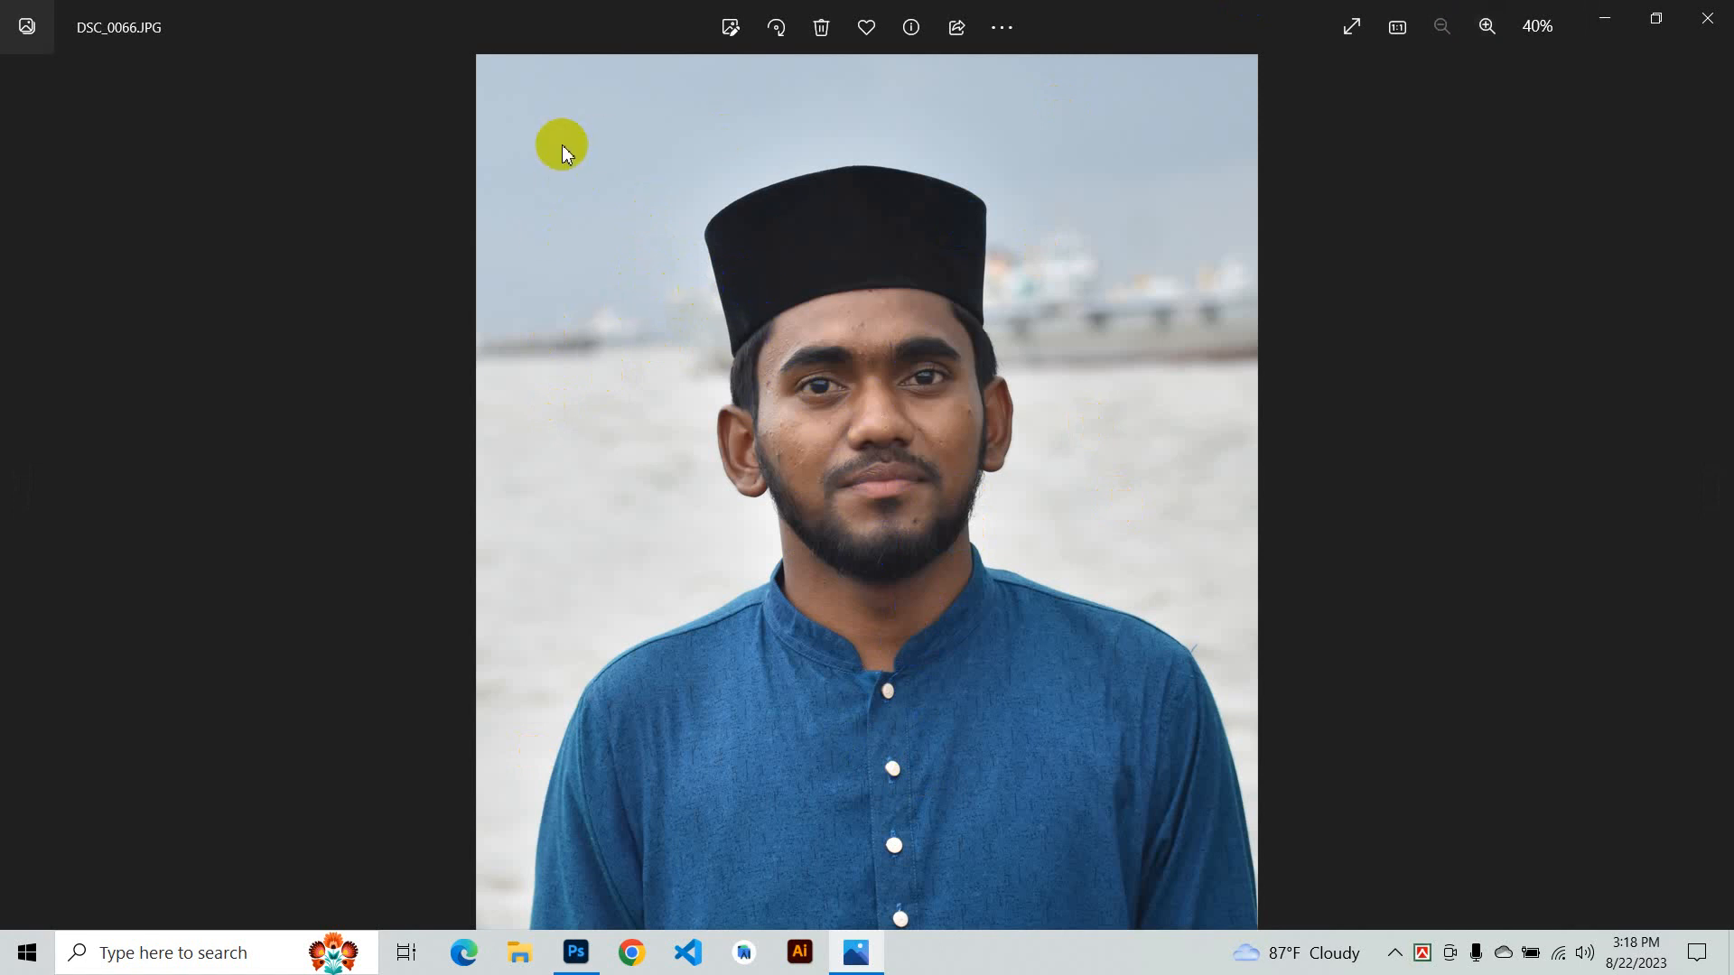
{"action": "left_click", "coordinate": [1625, 13]}
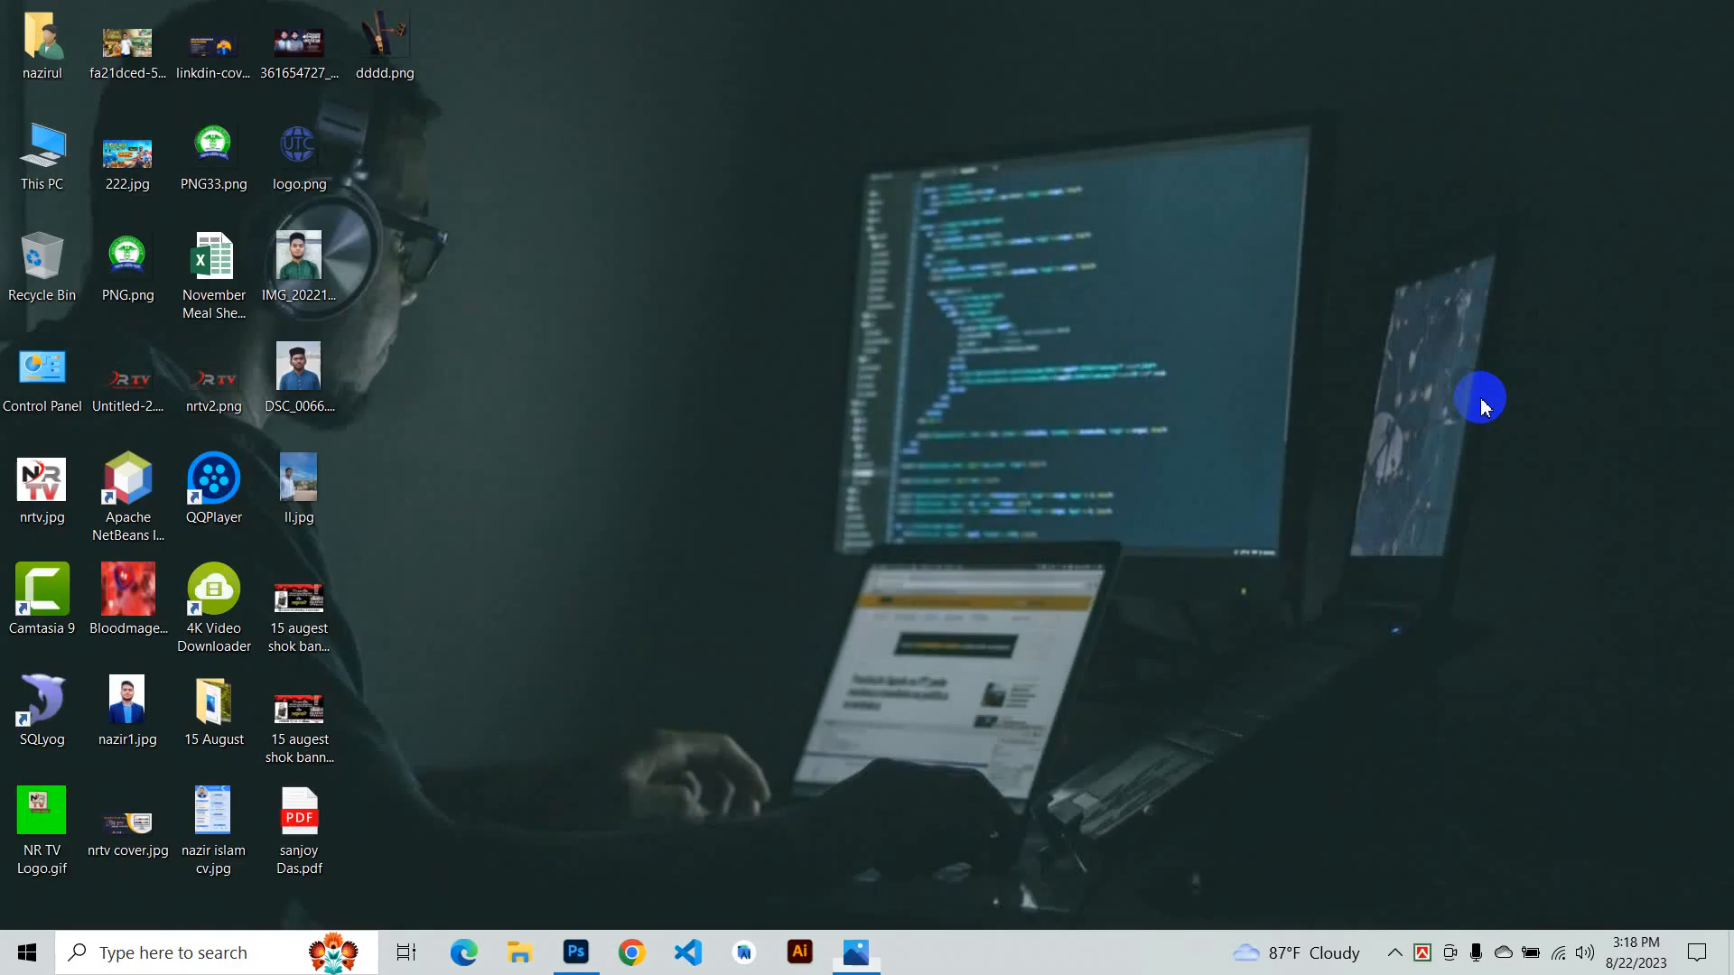
- Open Chrome and search Google for cat png
{"action": "left_click", "coordinate": [635, 955]}
{"action": "left_click", "coordinate": [1130, 425]}
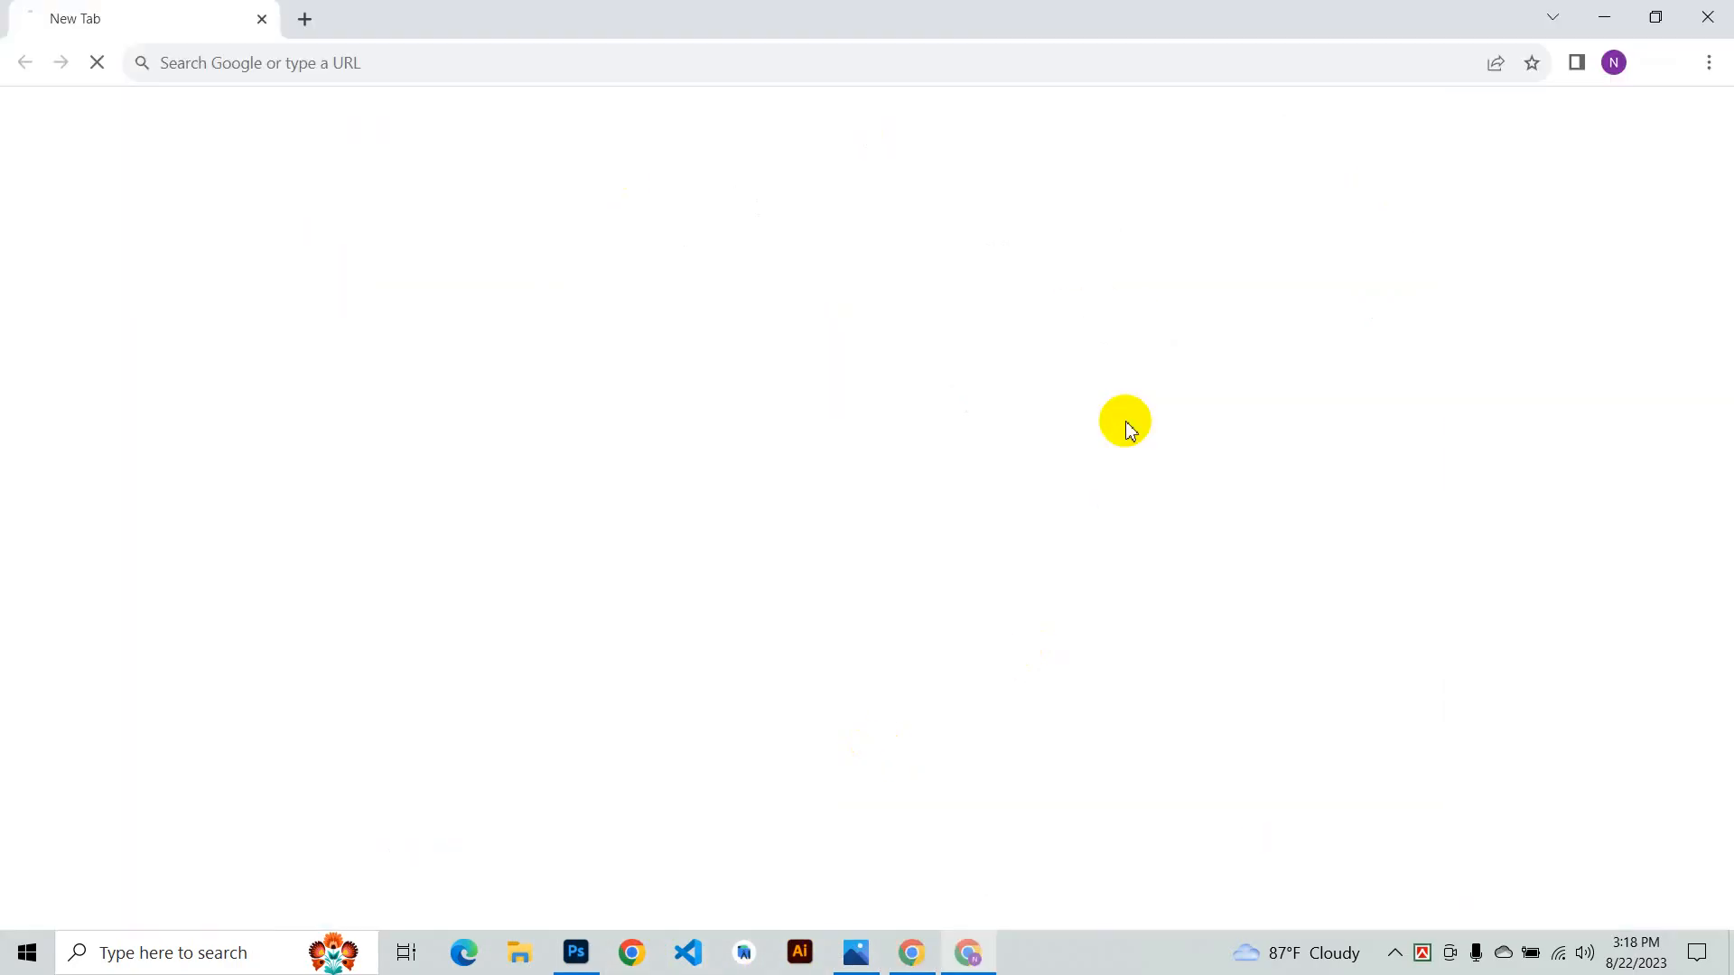
{"action": "left_click", "coordinate": [689, 439]}
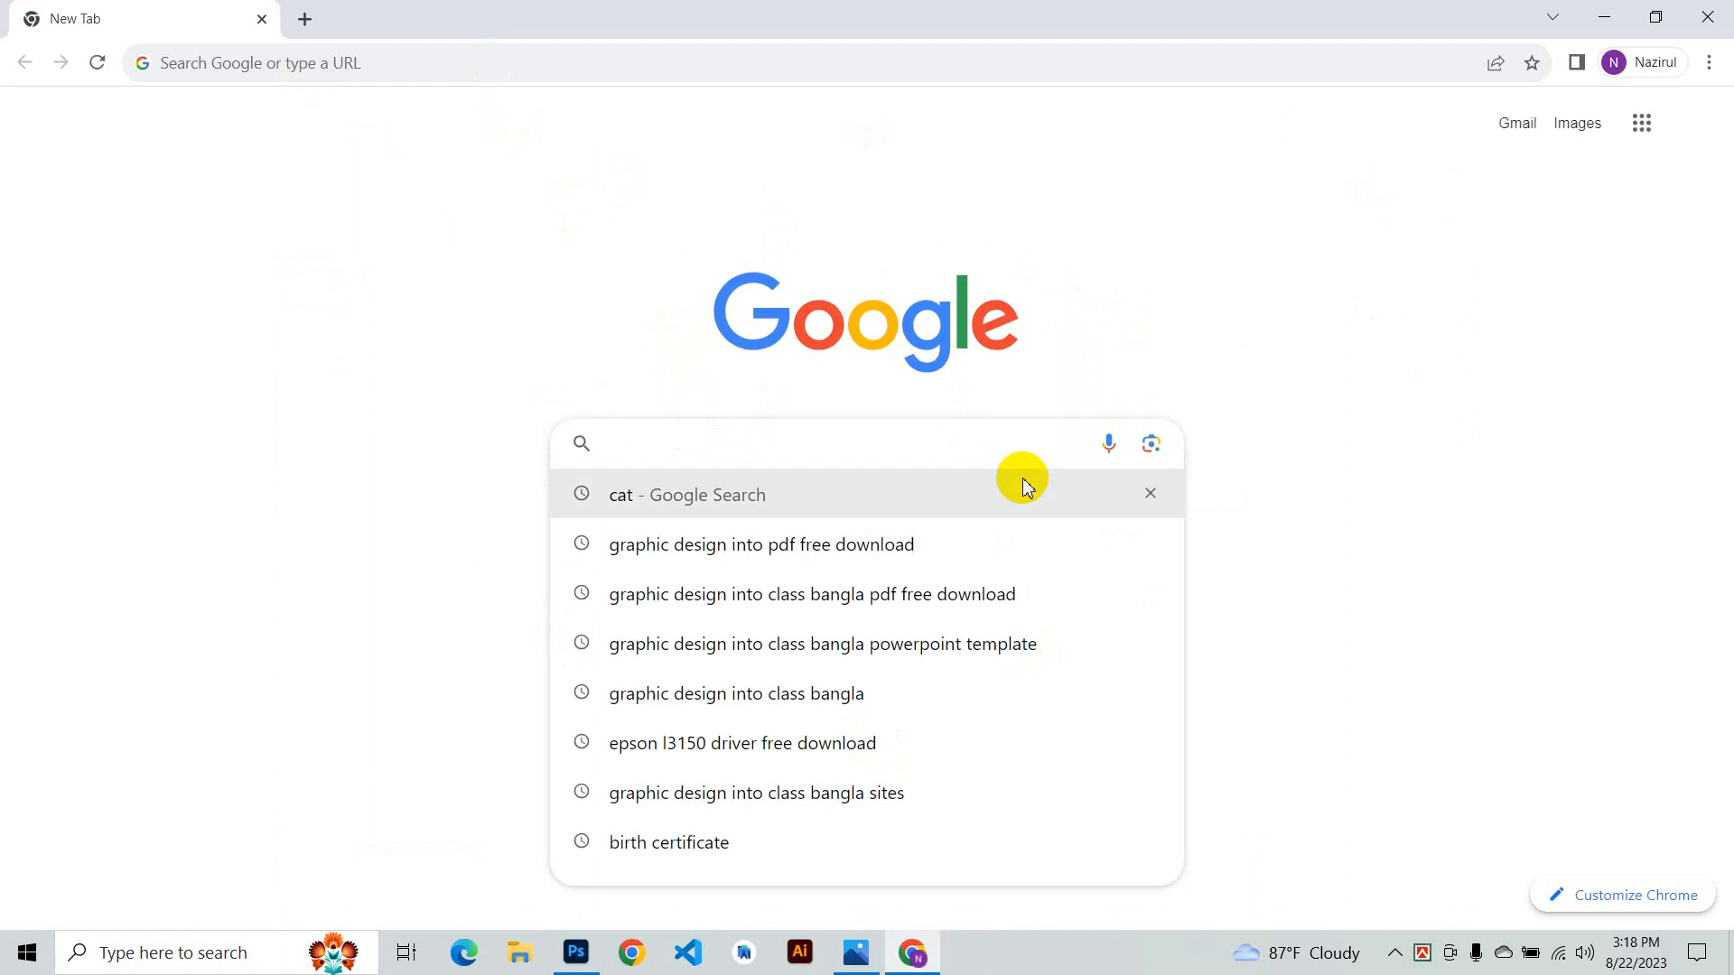
{"action": "left_click", "coordinate": [819, 497]}
{"action": "left_click", "coordinate": [310, 140]}
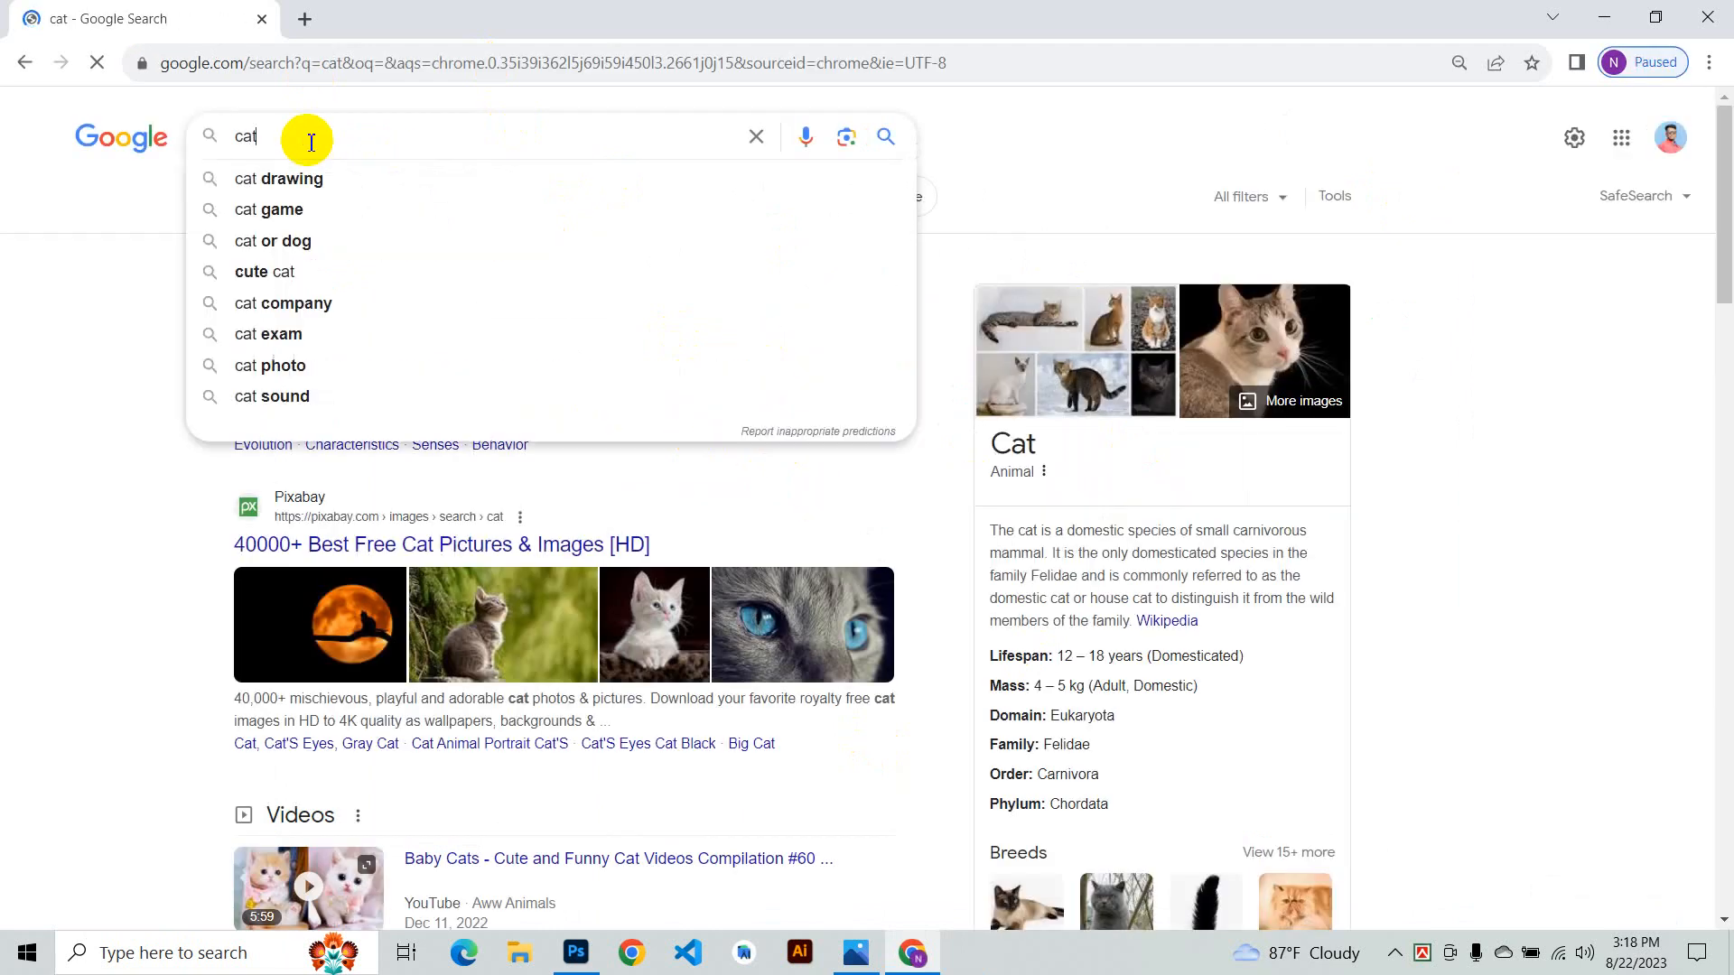
{"action": "type", "text": "png"}
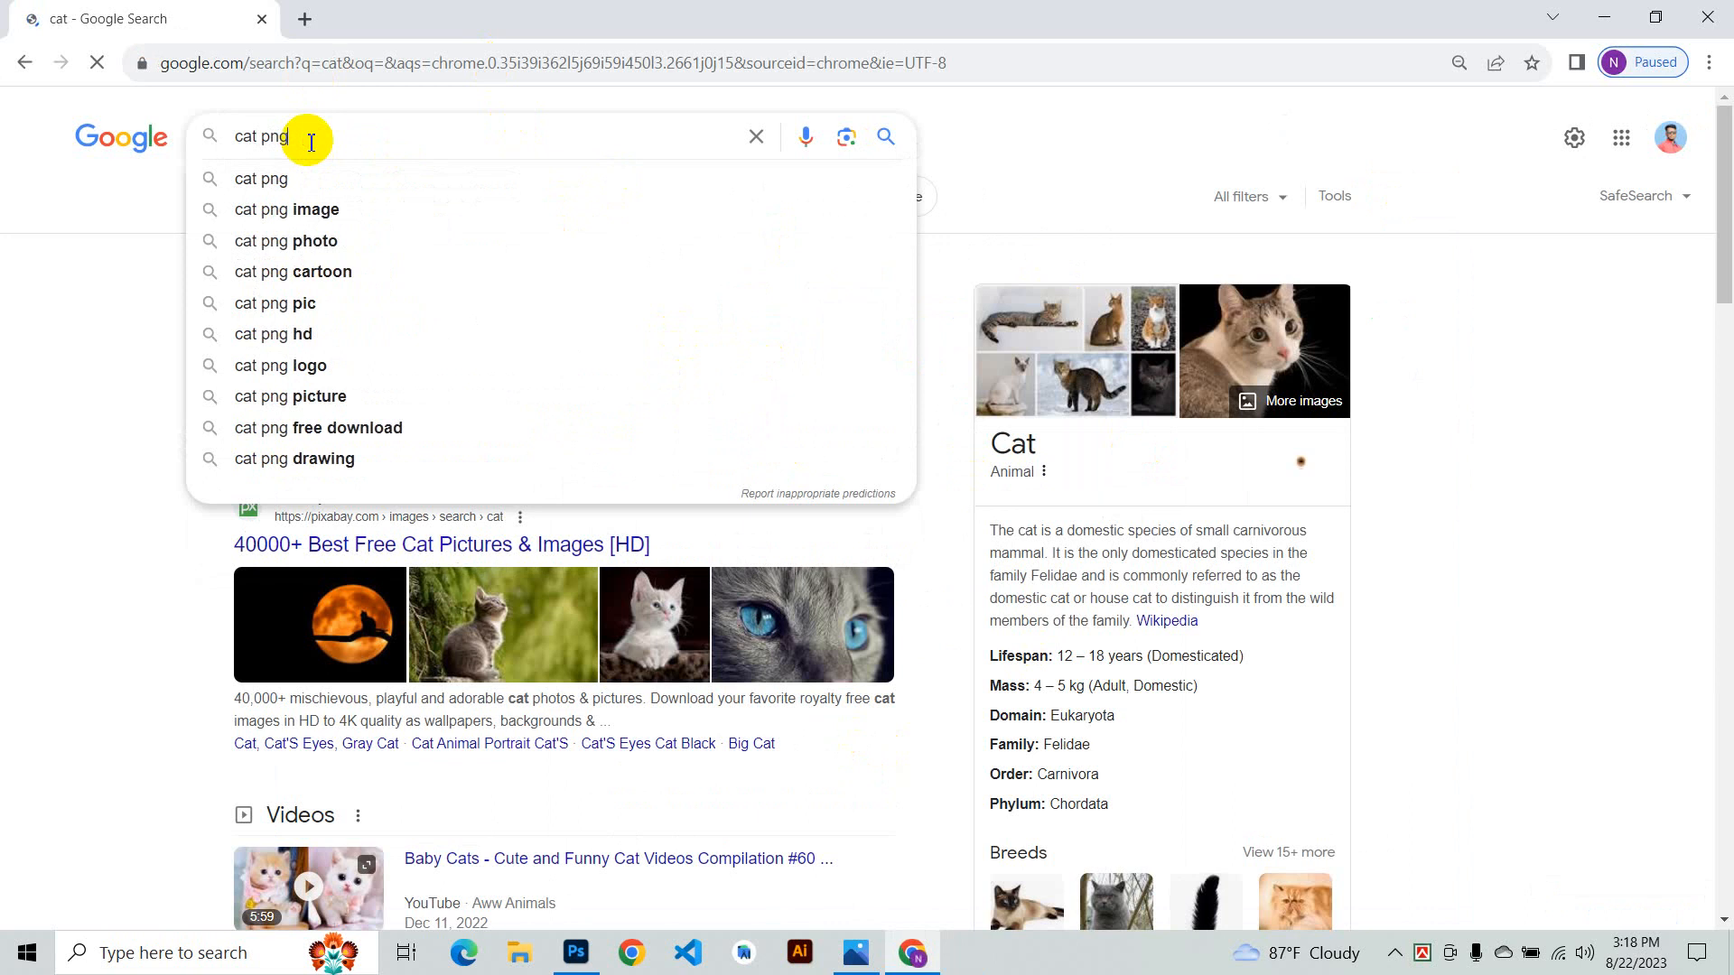
{"action": "key", "text": "Return"}
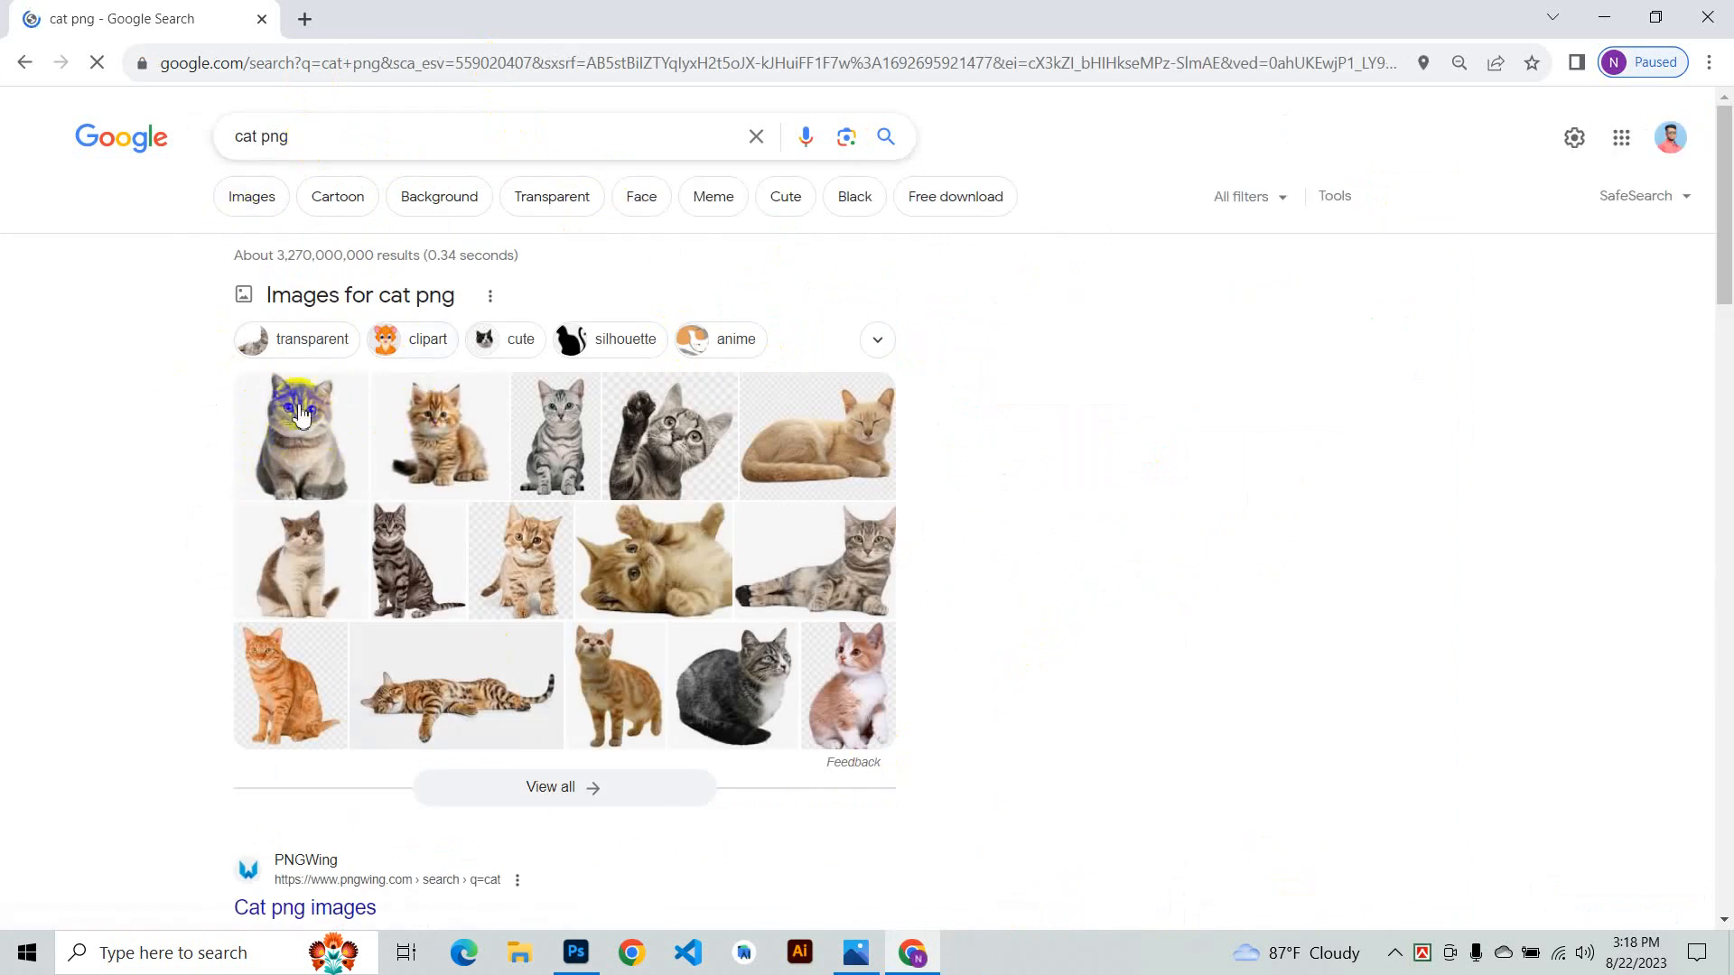
- Save the sitting grey cat PNG from the image results
{"action": "left_click", "coordinate": [300, 435]}
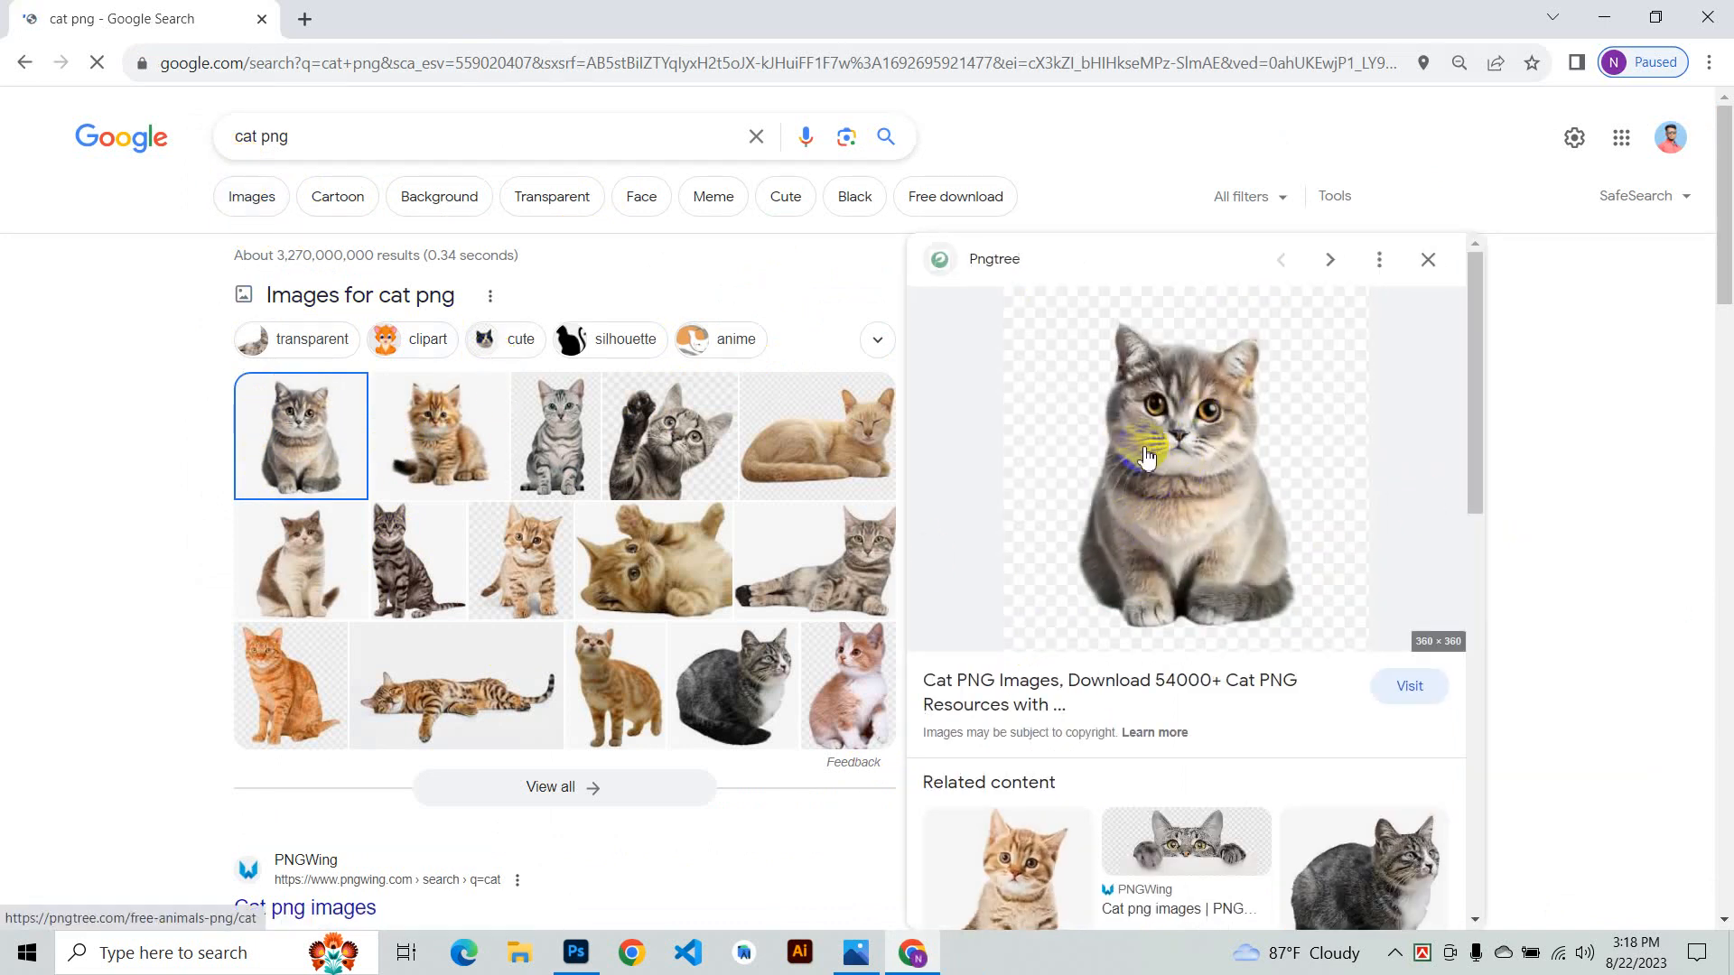
{"action": "right_click", "coordinate": [1188, 423]}
{"action": "left_click", "coordinate": [1240, 614]}
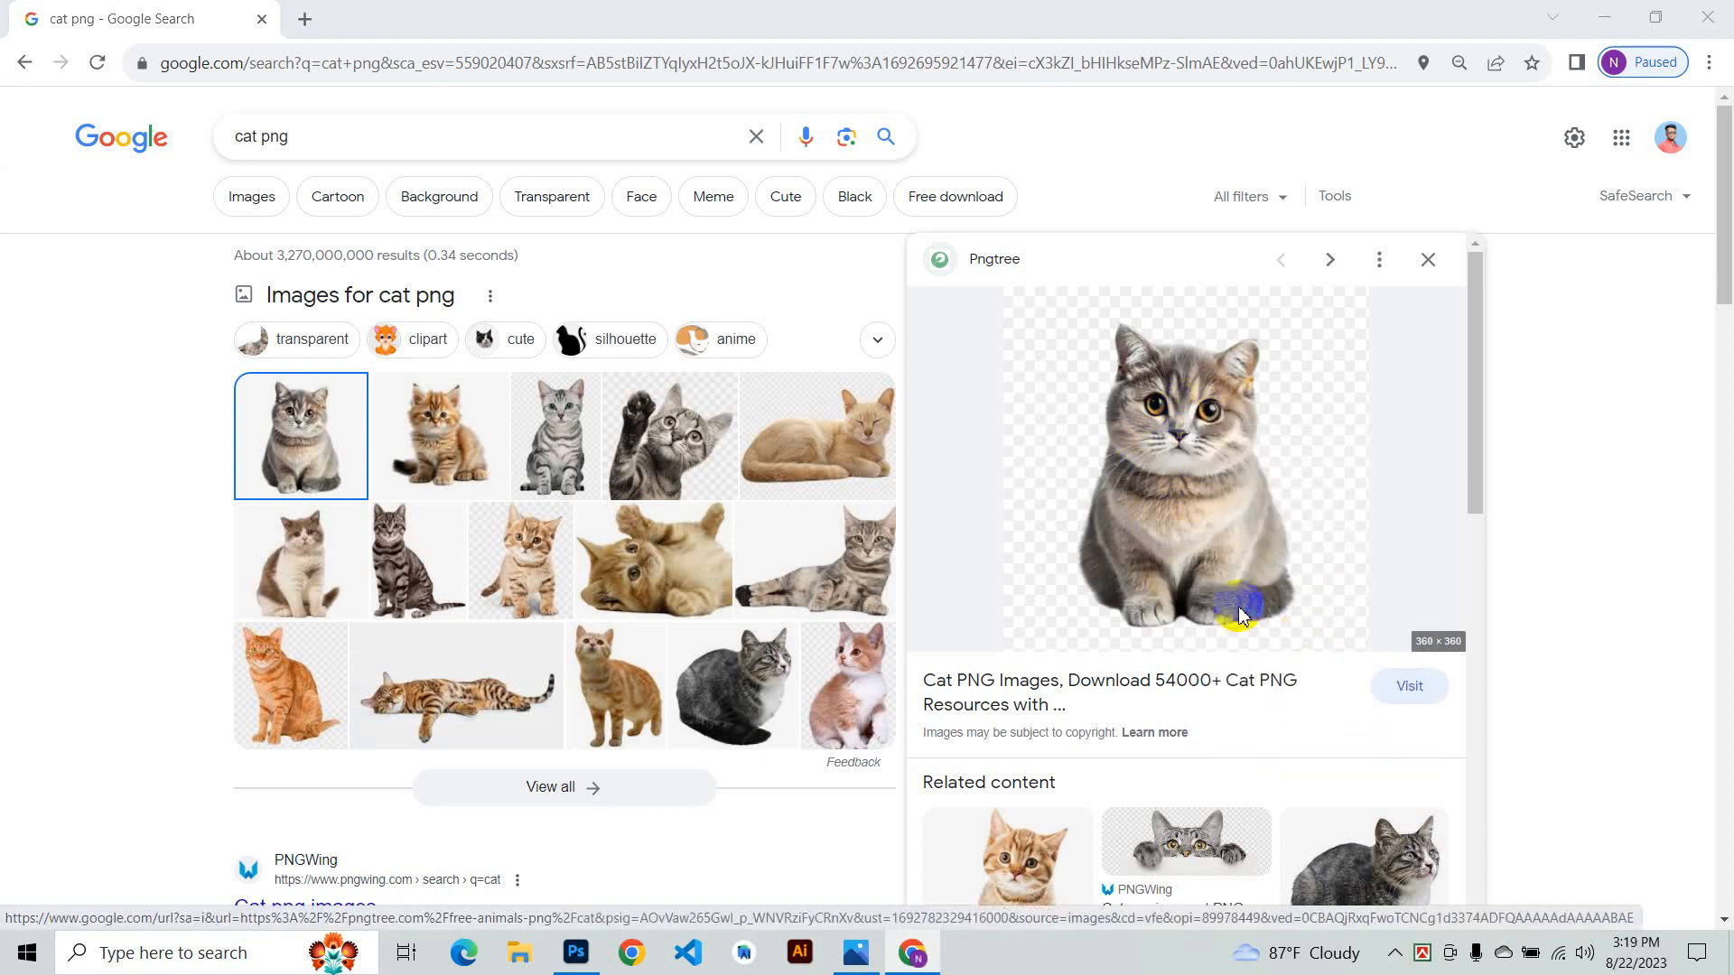
{"action": "left_click", "coordinate": [1055, 845]}
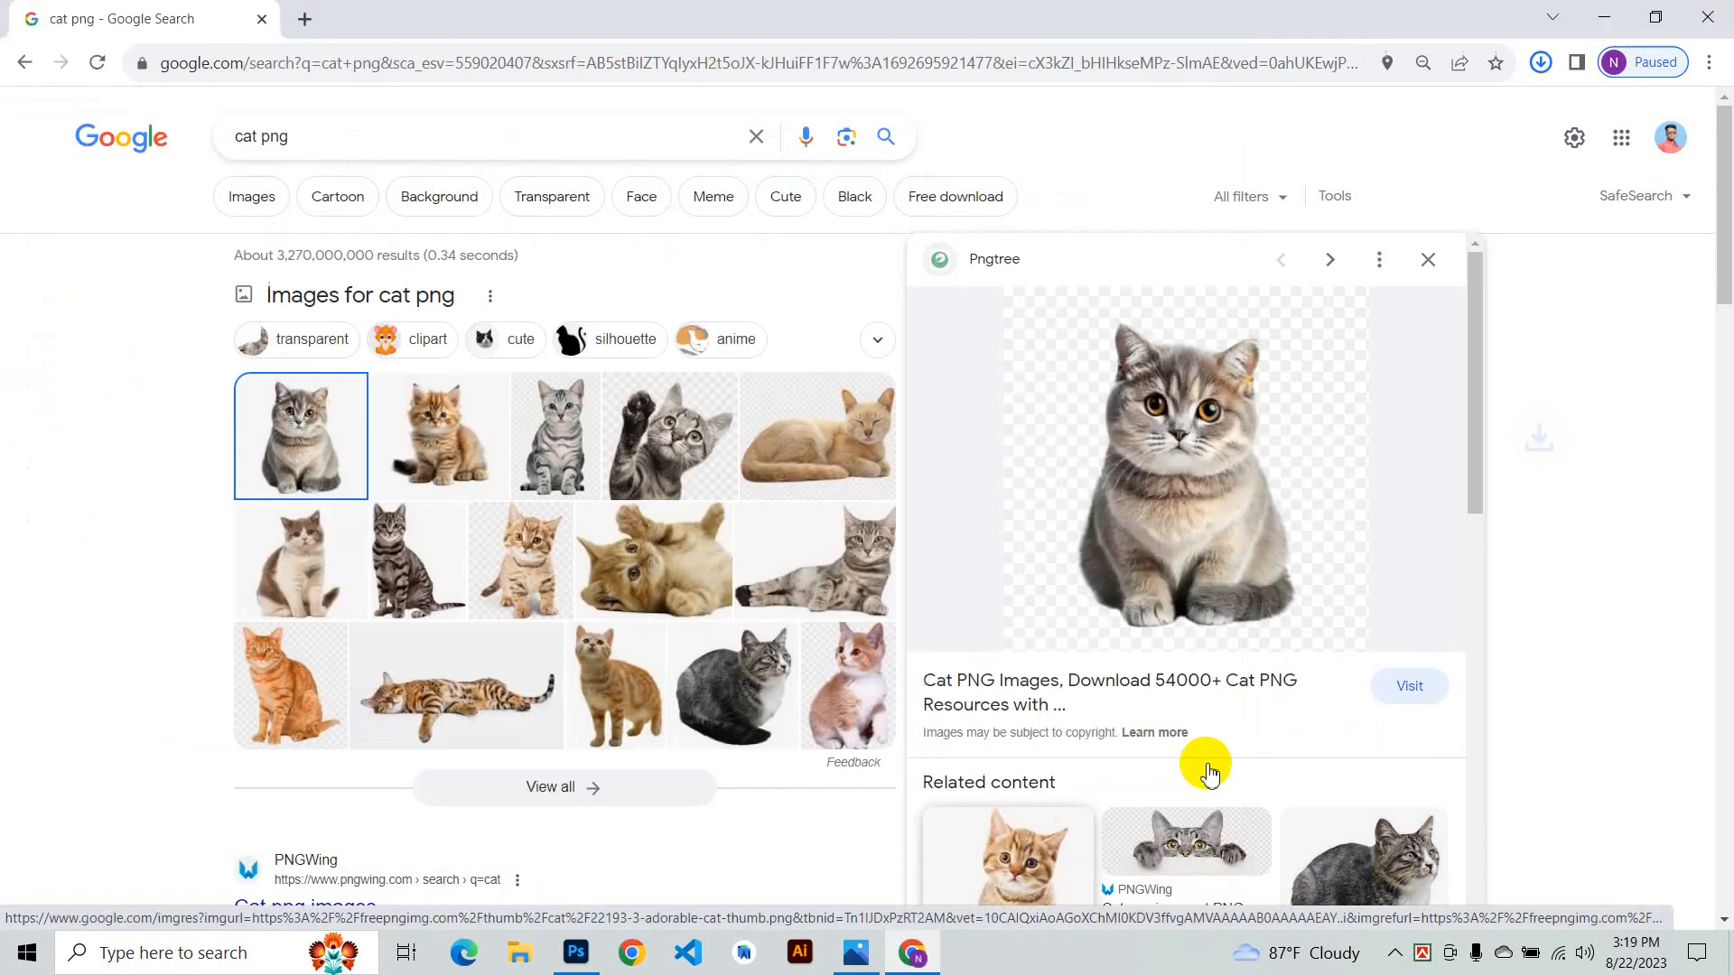
- Open the waving cat image and save it as a PNG to the Desktop
{"action": "left_click", "coordinate": [679, 449]}
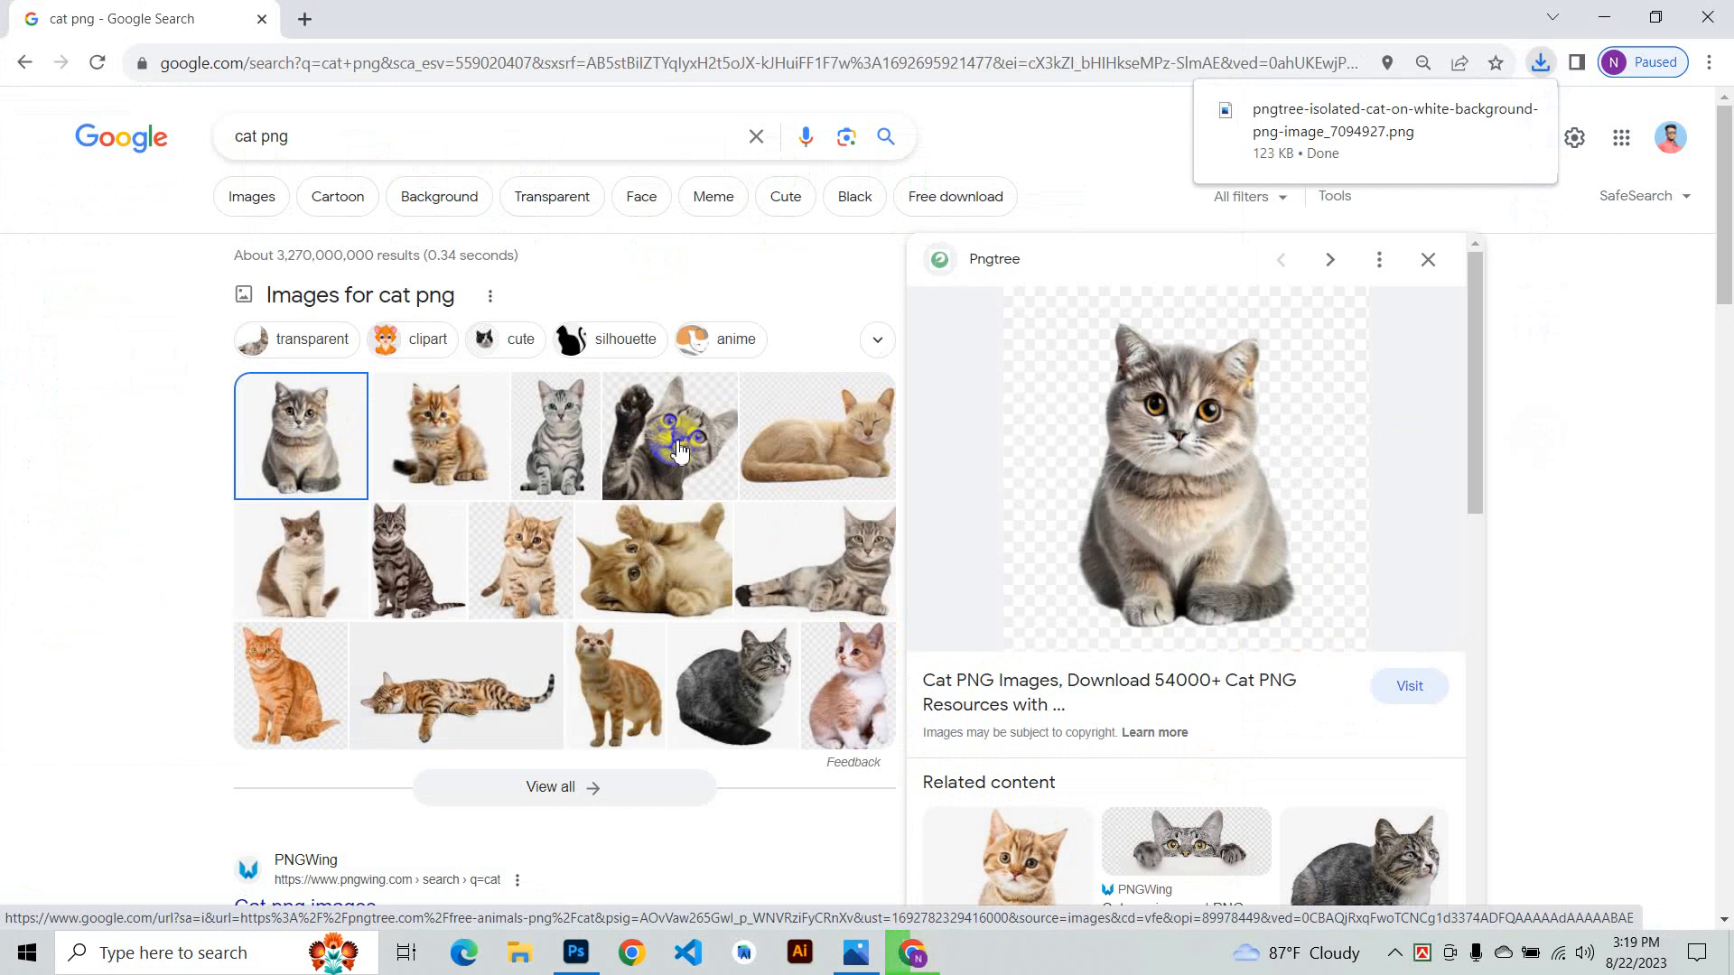
{"action": "left_click", "coordinate": [700, 438]}
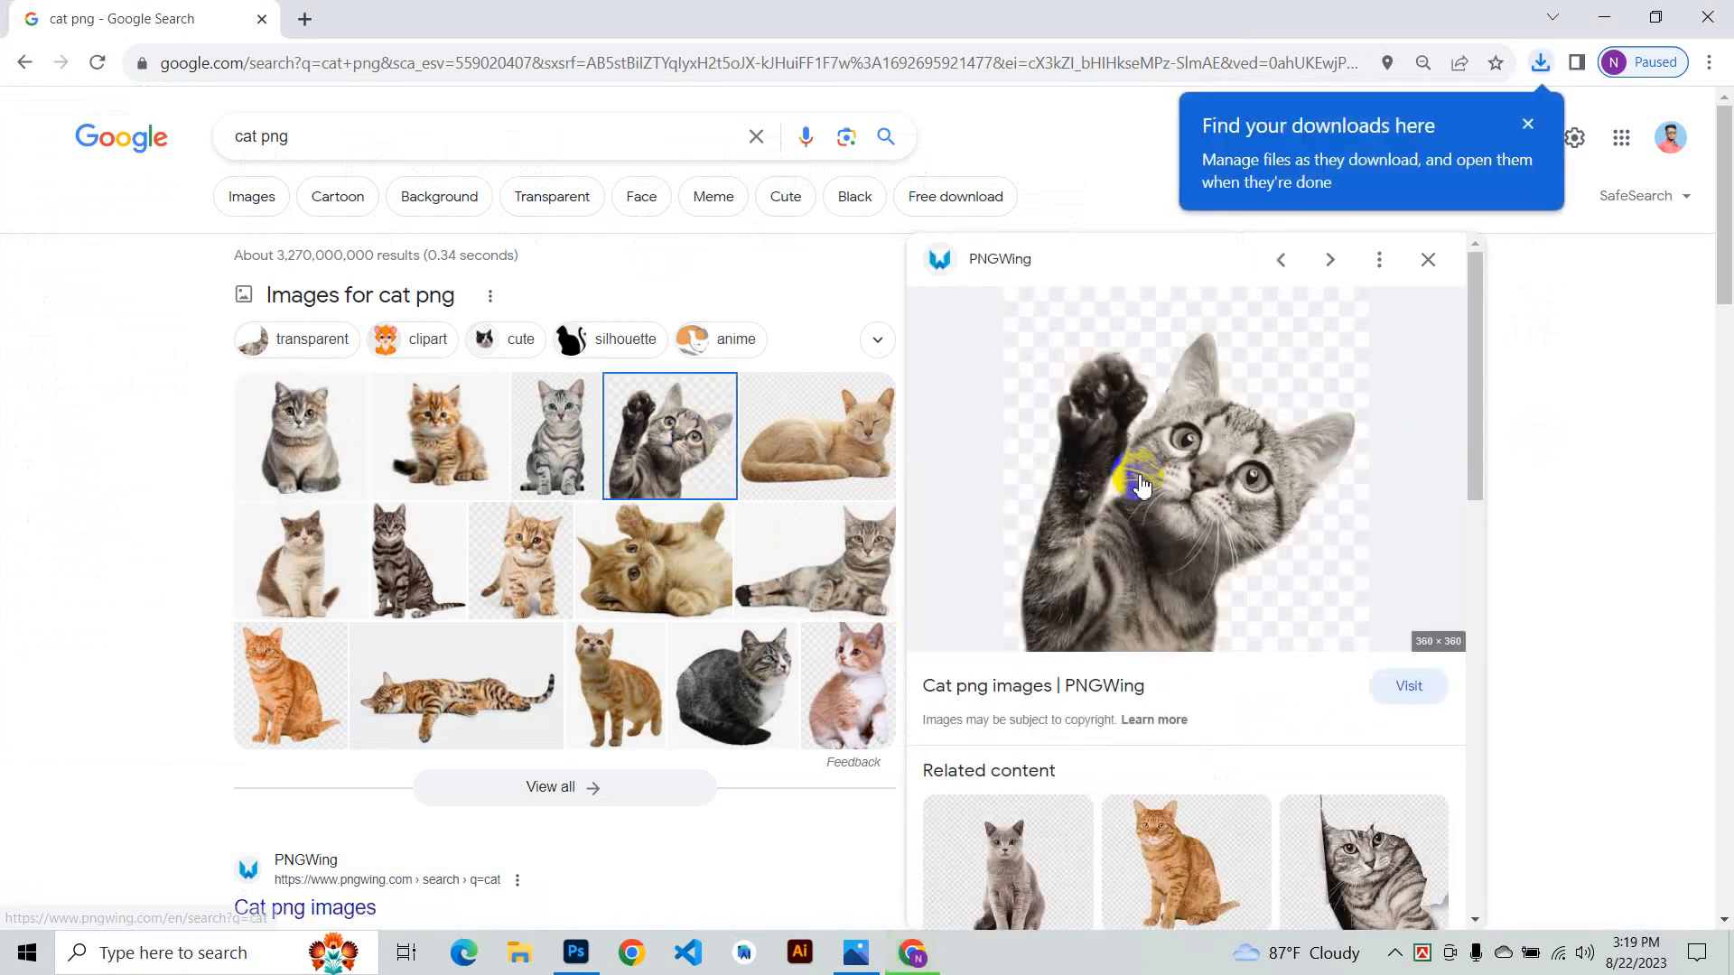
{"action": "right_click", "coordinate": [1204, 438]}
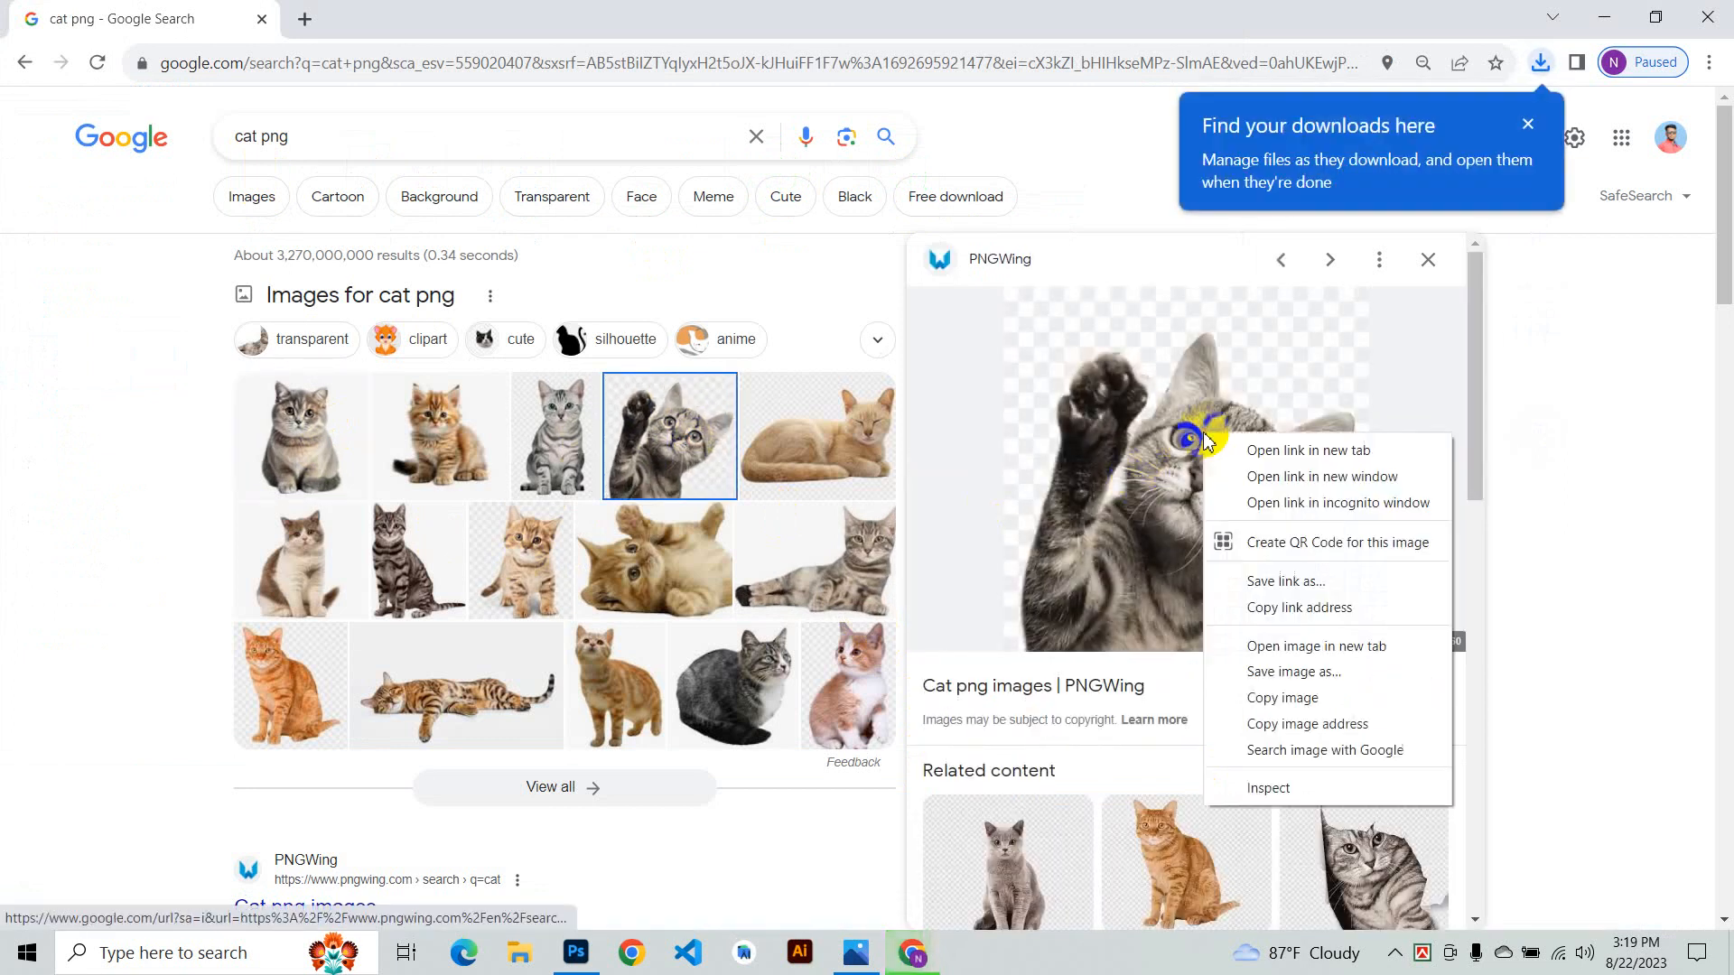
{"action": "left_click", "coordinate": [1273, 670]}
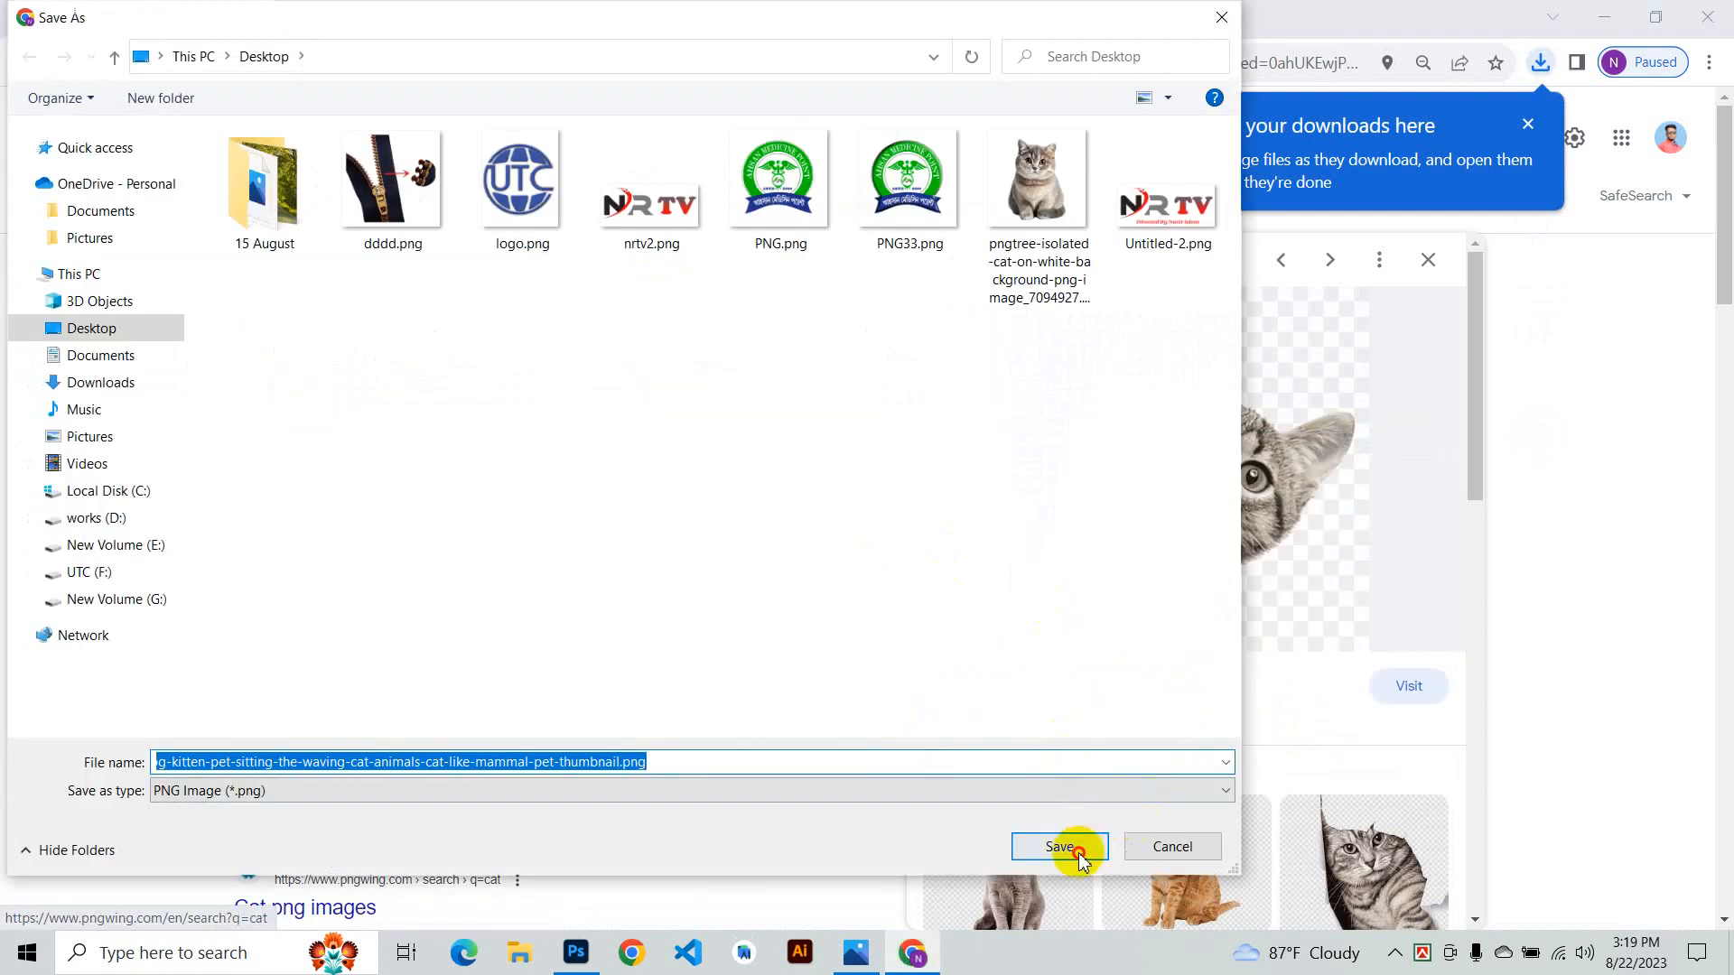
{"action": "left_click", "coordinate": [1079, 851]}
- Minimize the browser and preview the downloaded sitting cat image from the desktop, then close it
{"action": "left_click", "coordinate": [1614, 12]}
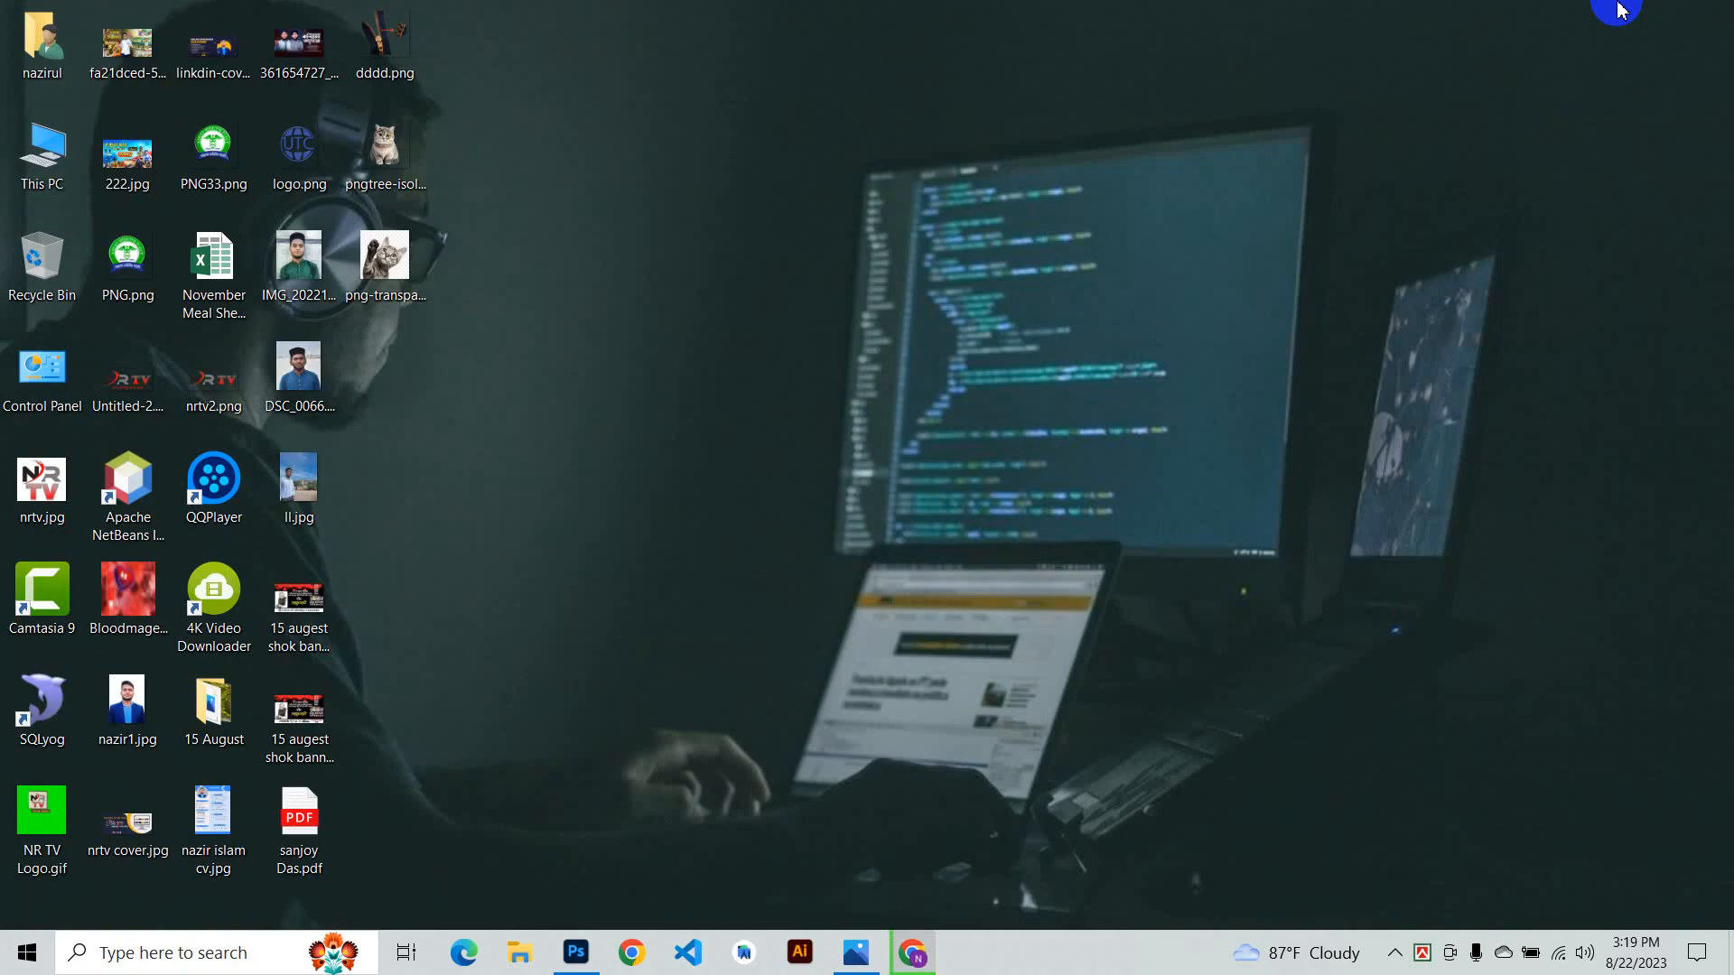
{"action": "double_click", "coordinate": [368, 144]}
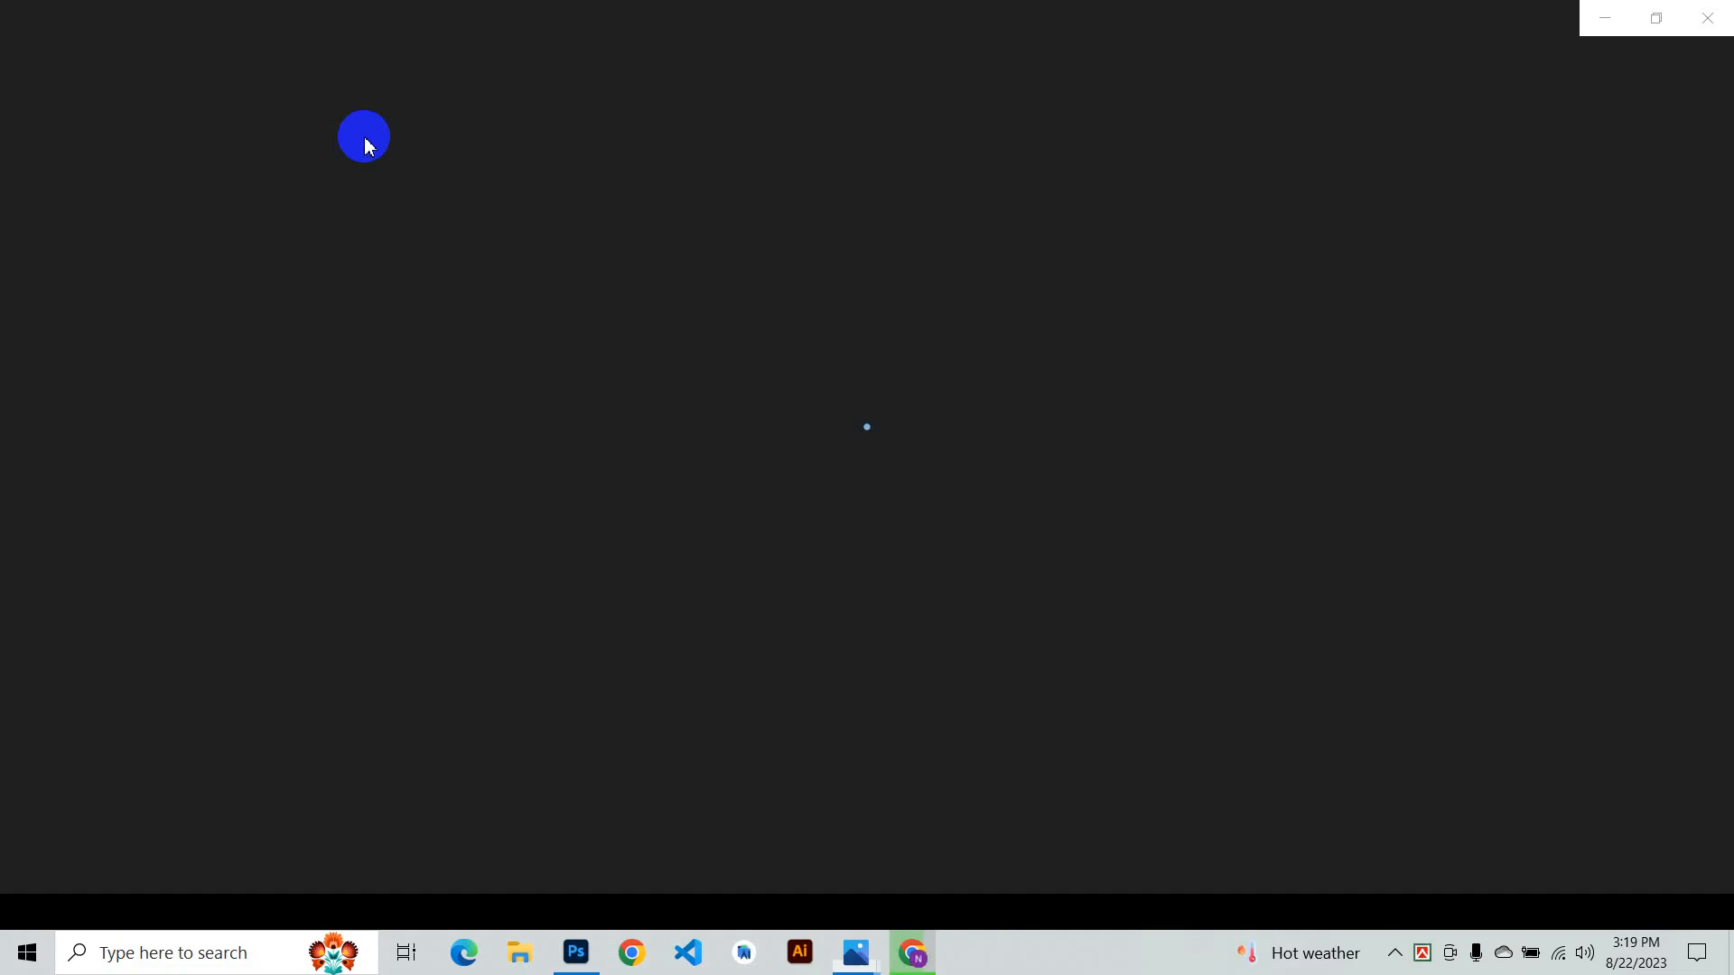
{"action": "scroll", "coordinate": [853, 510], "scroll_direction": "up", "scroll_amount": 5}
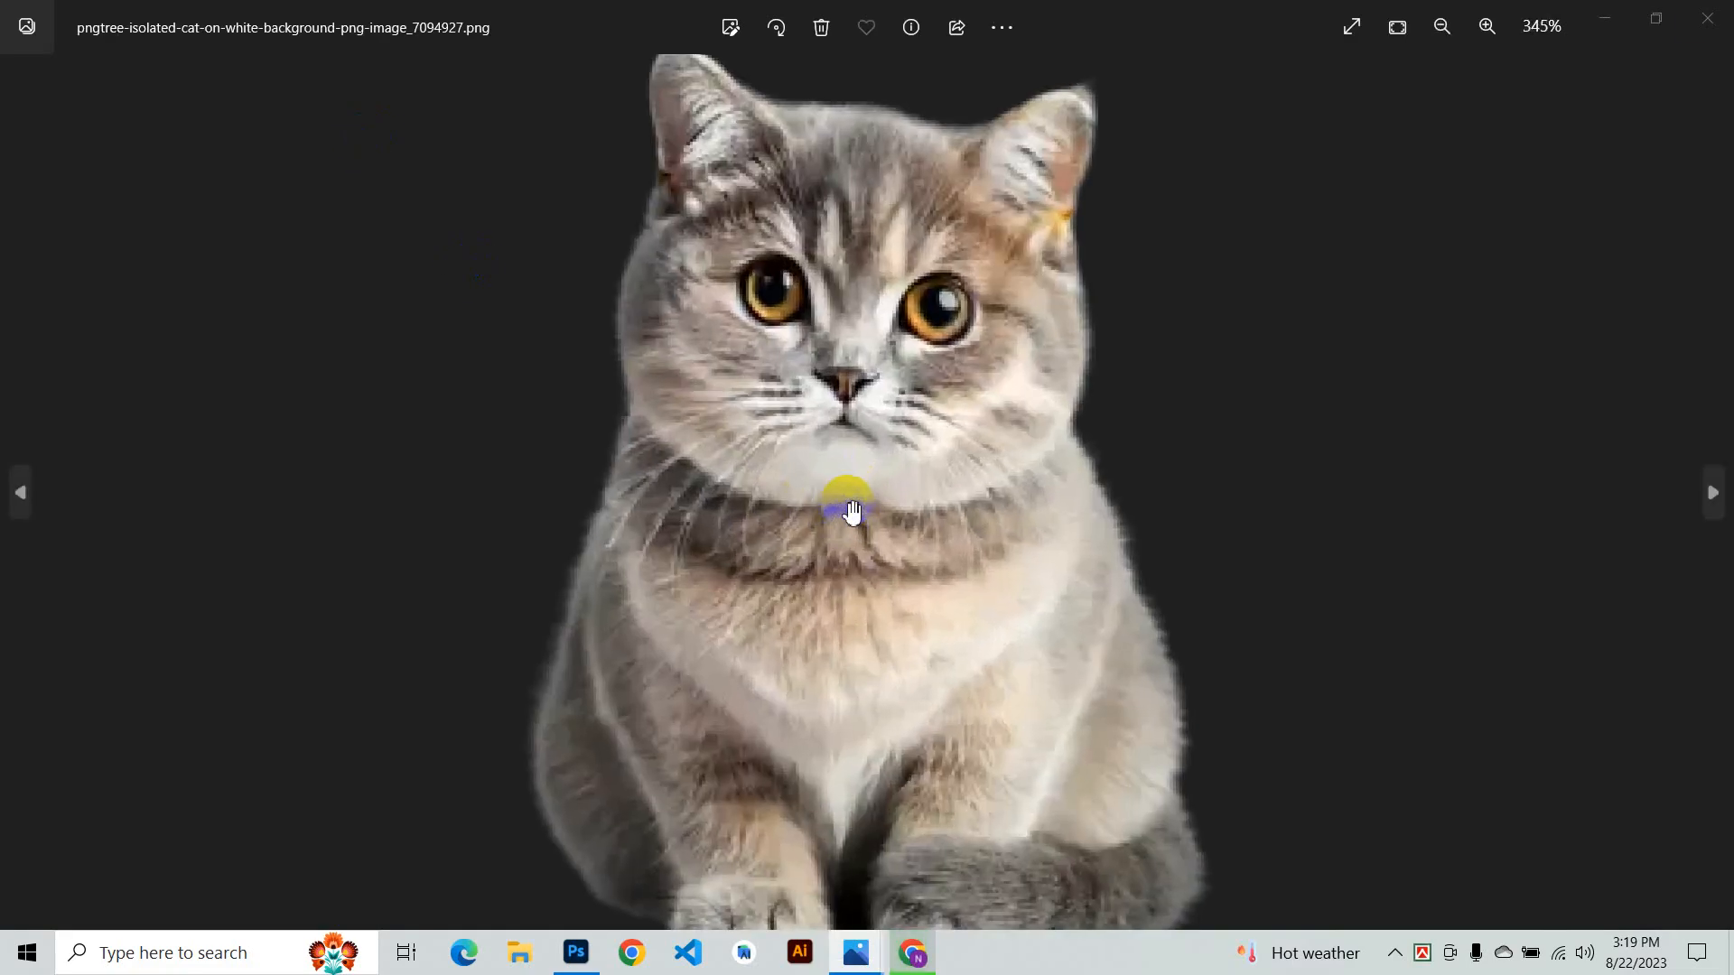
{"action": "left_click", "coordinate": [1725, 10]}
- Preview the downloaded waving cat image, close the viewer and return to Chrome
{"action": "left_click", "coordinate": [492, 307]}
{"action": "double_click", "coordinate": [397, 291]}
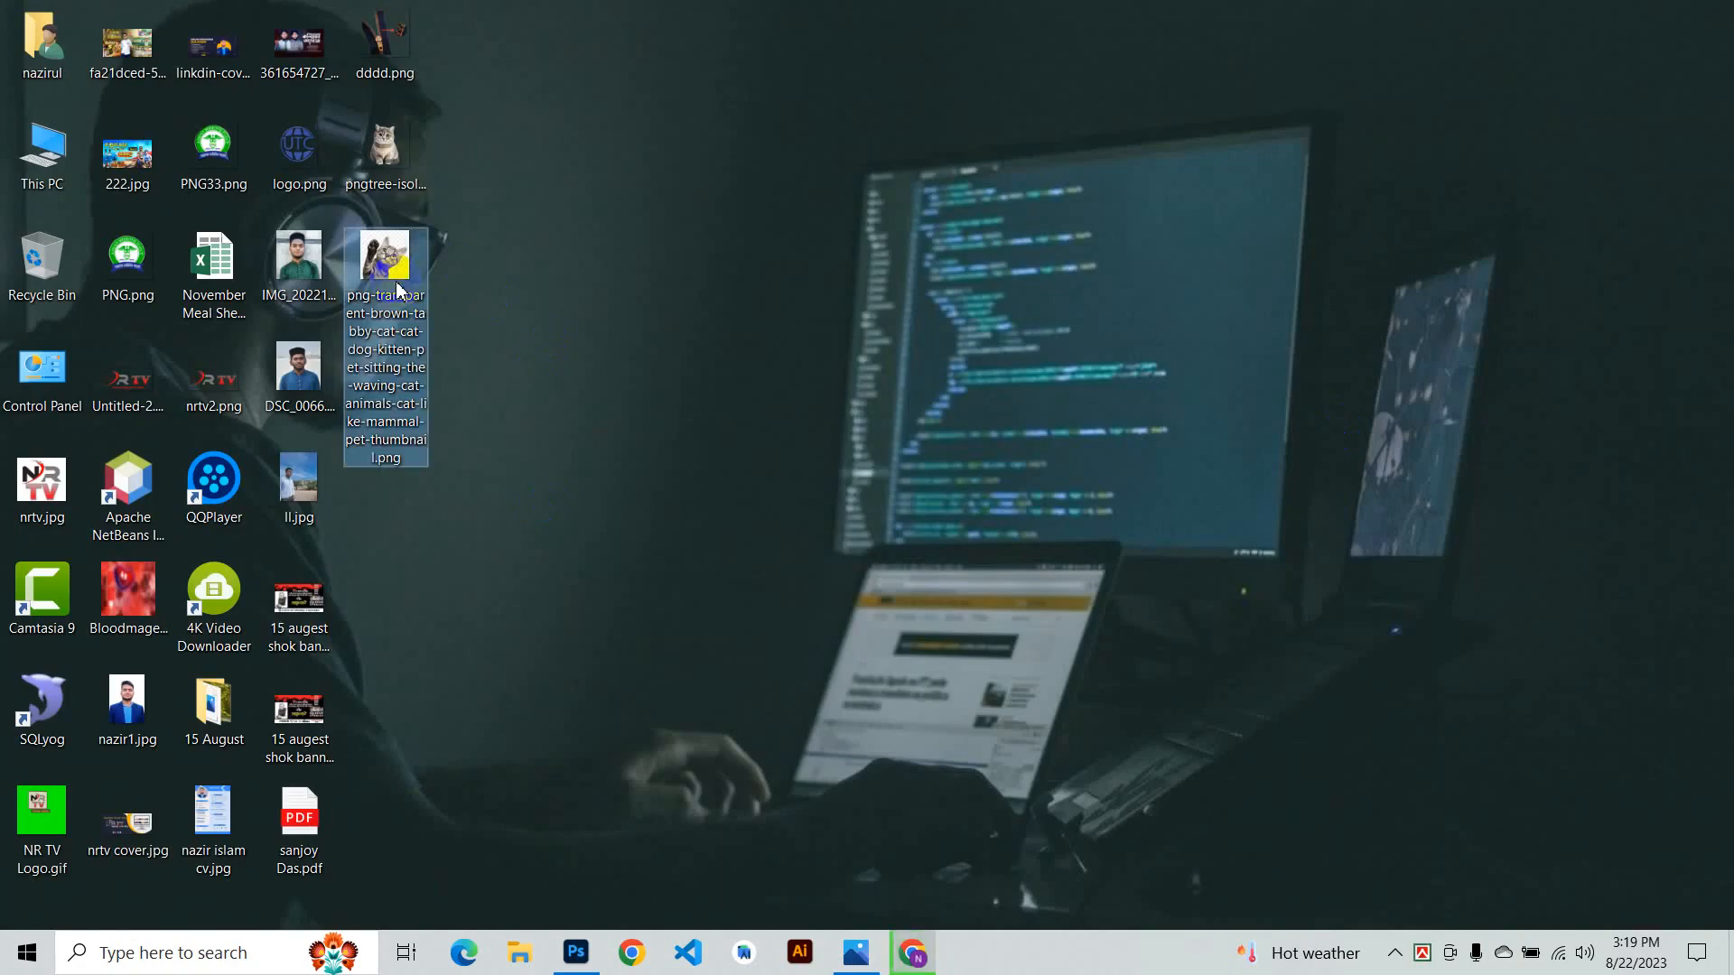
{"action": "scroll", "coordinate": [907, 415], "scroll_direction": "up", "scroll_amount": 5}
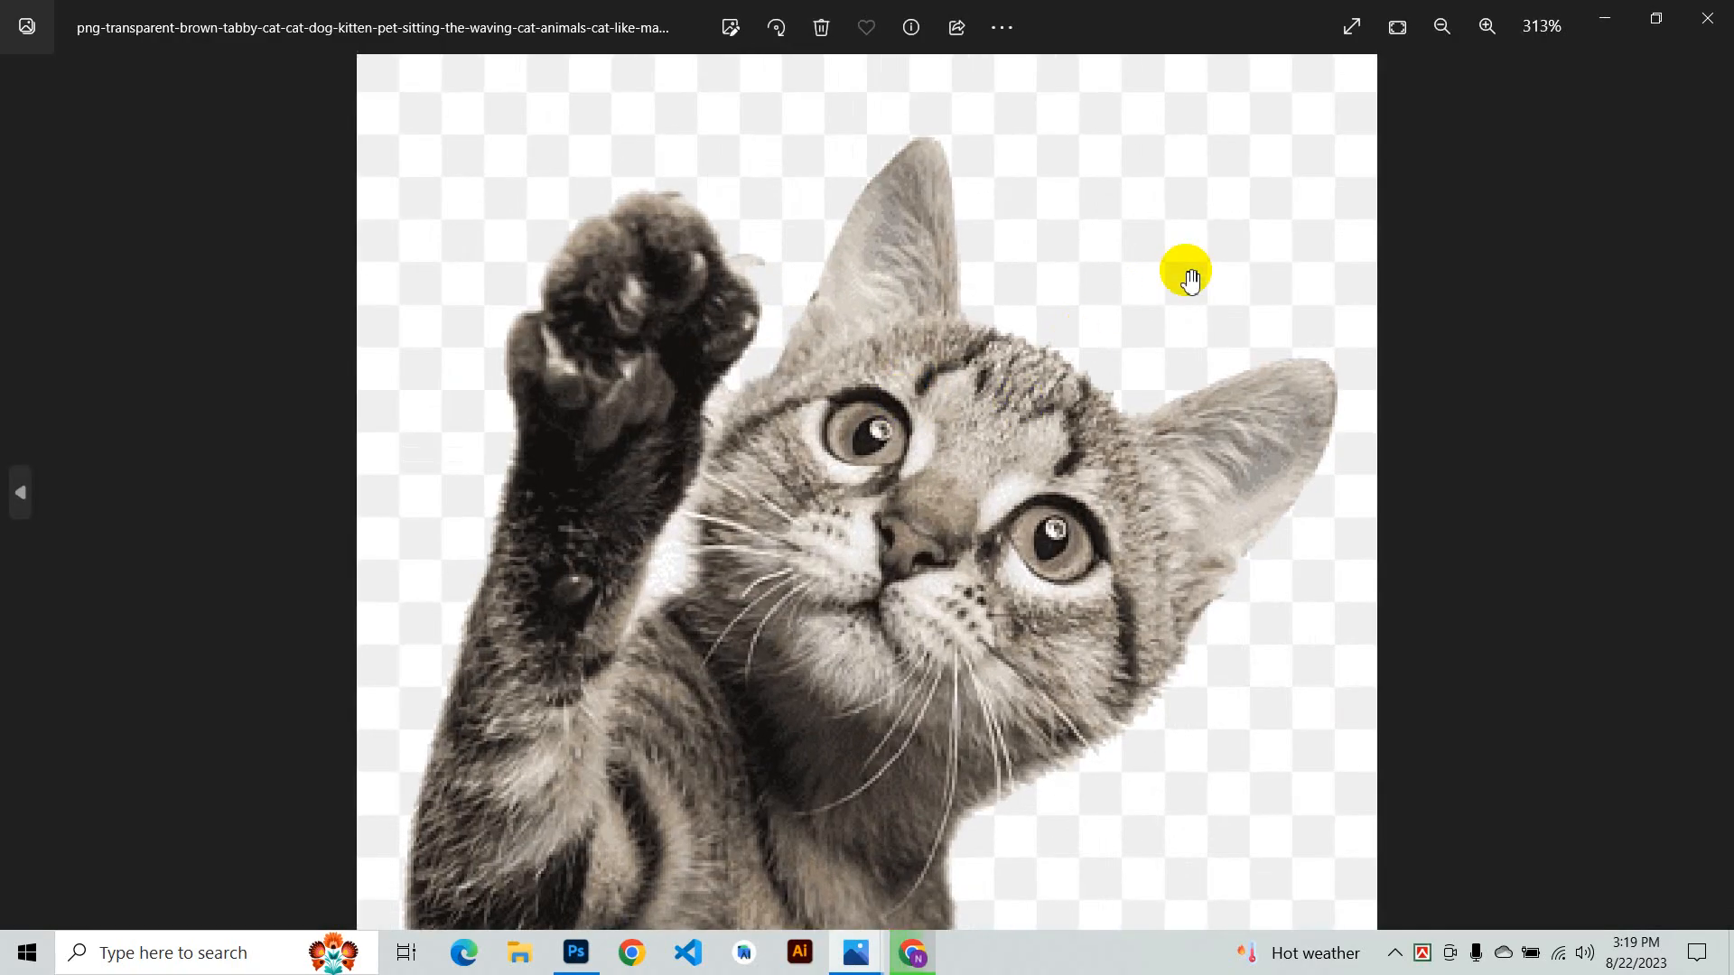
{"action": "left_click", "coordinate": [1707, 18]}
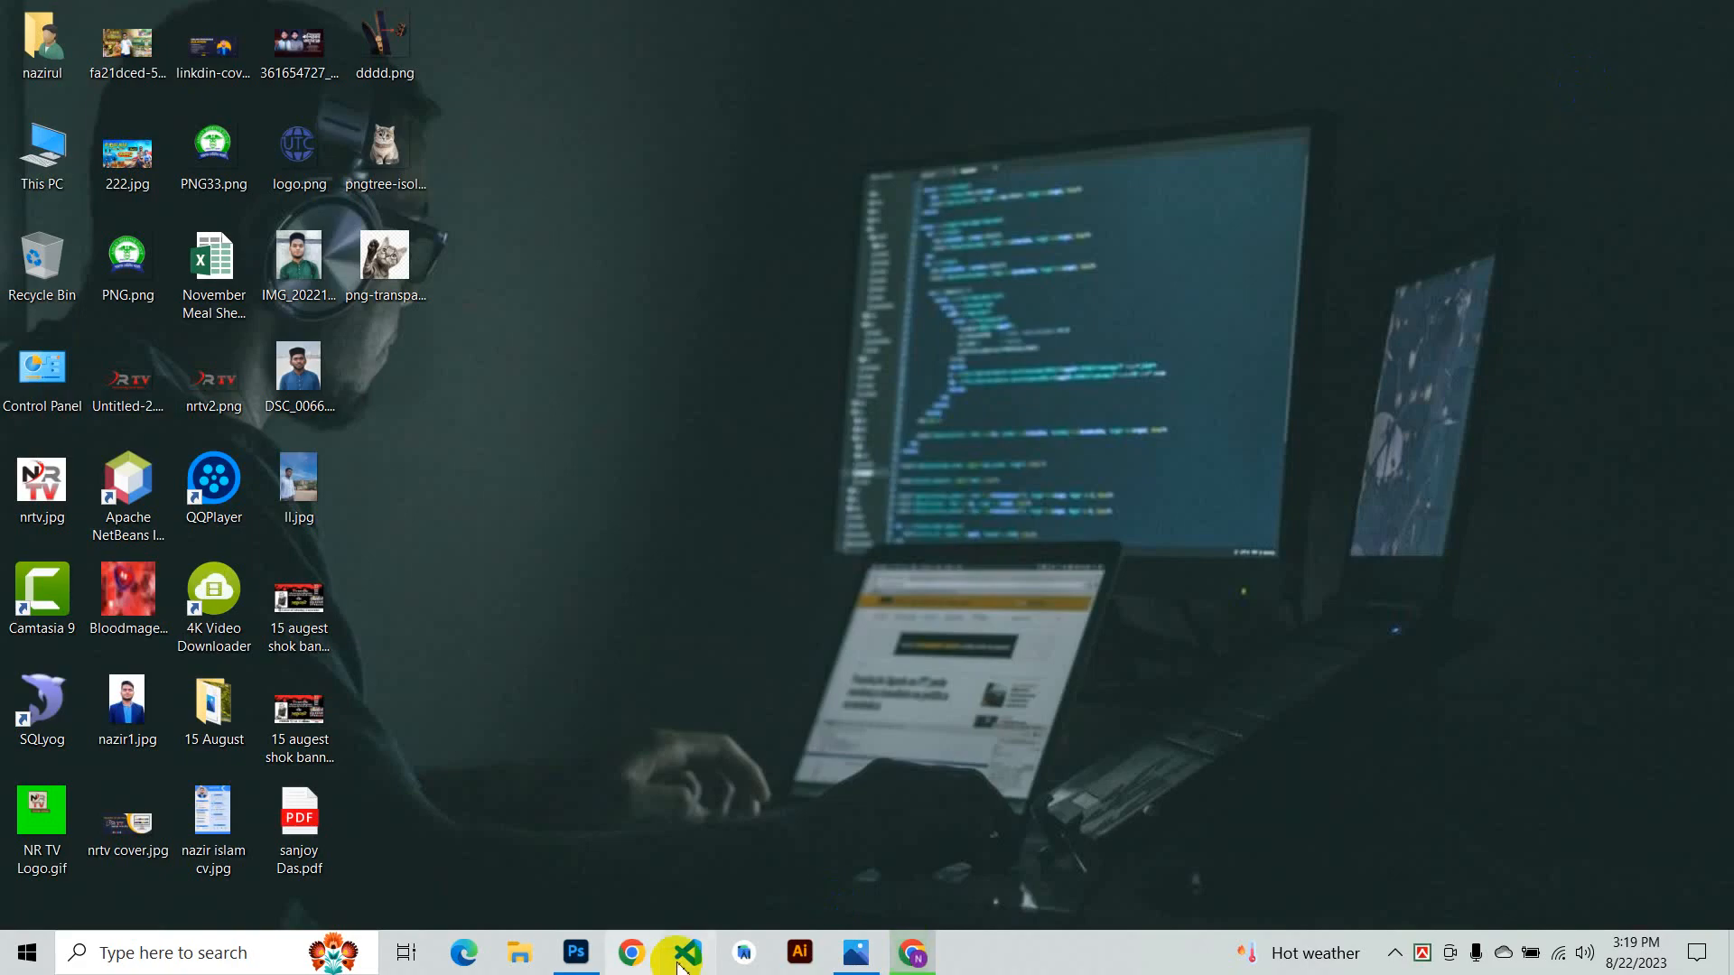
{"action": "left_click", "coordinate": [913, 950]}
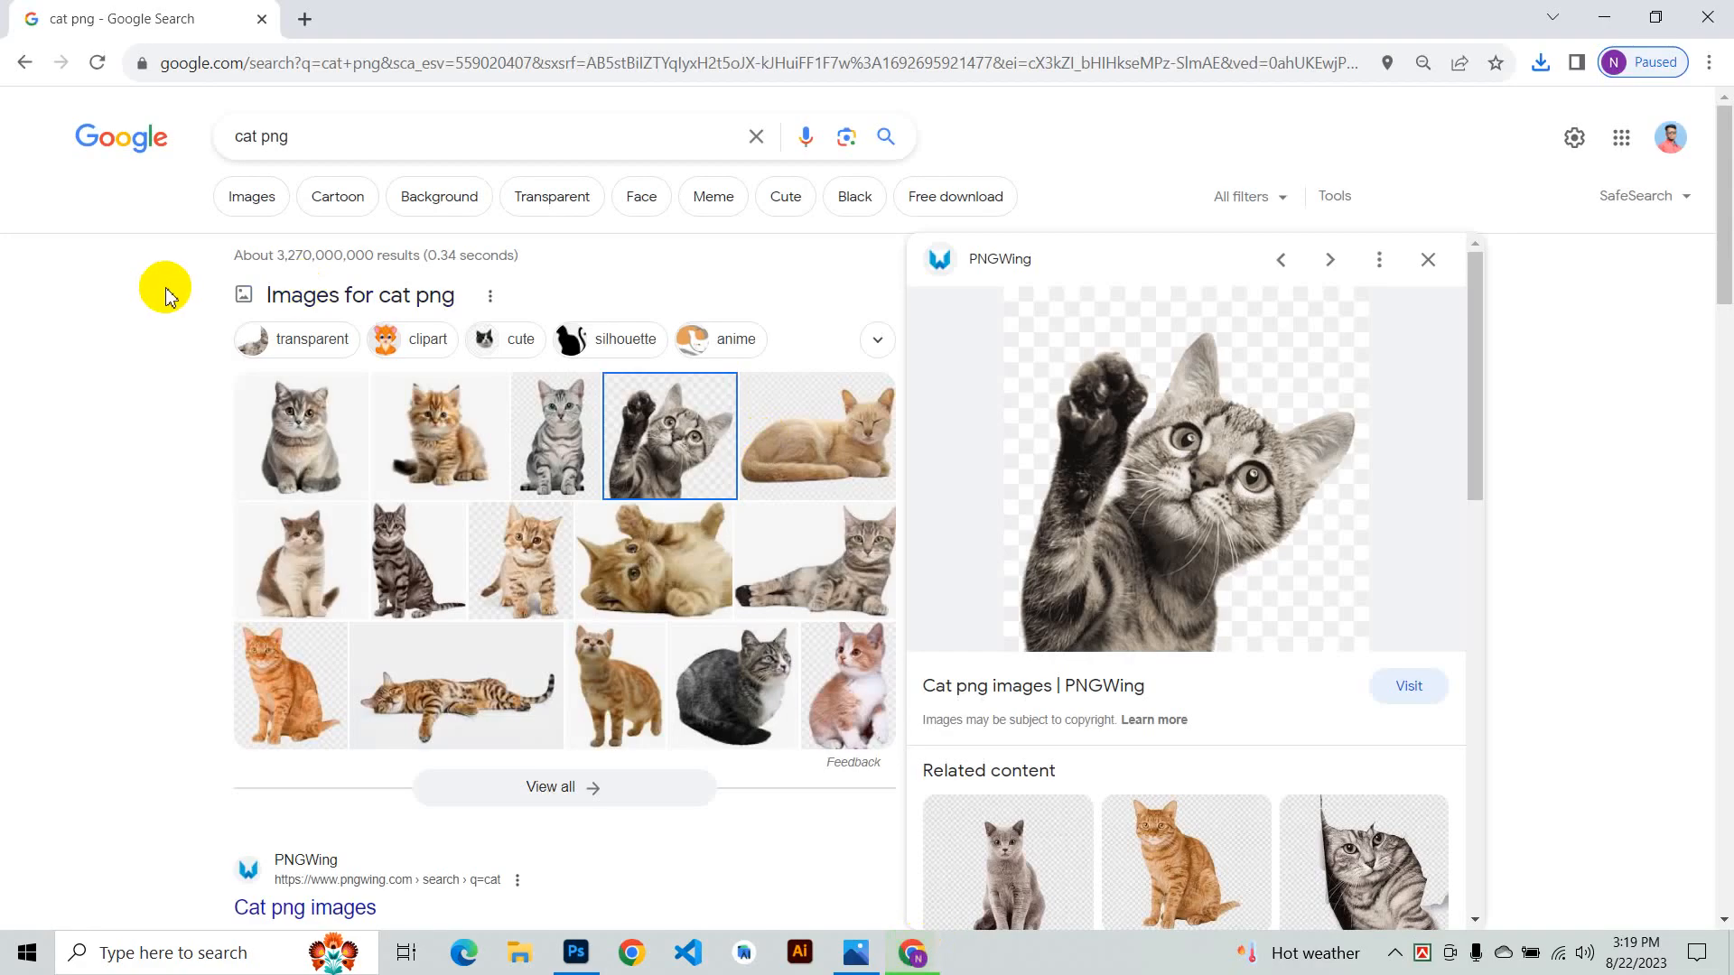
- Browse the cat PNG image results, previewing several different cats in the side panel
{"action": "left_click", "coordinate": [337, 135]}
{"action": "left_click", "coordinate": [658, 668]}
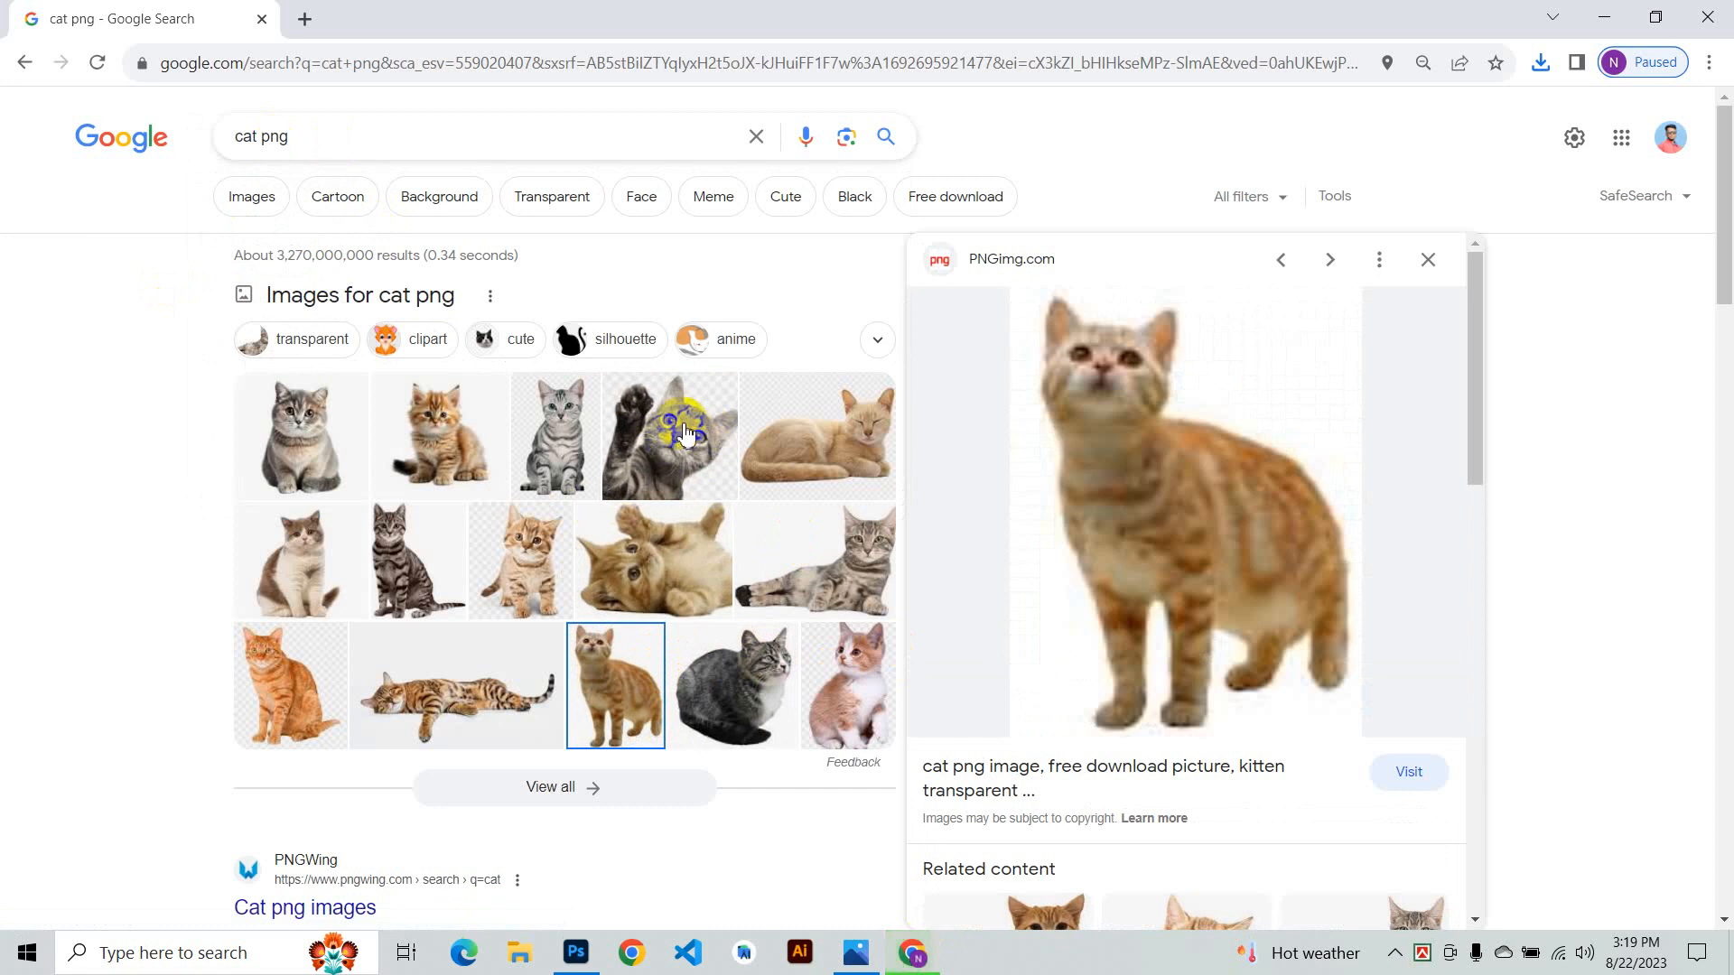
{"action": "left_click", "coordinate": [438, 436]}
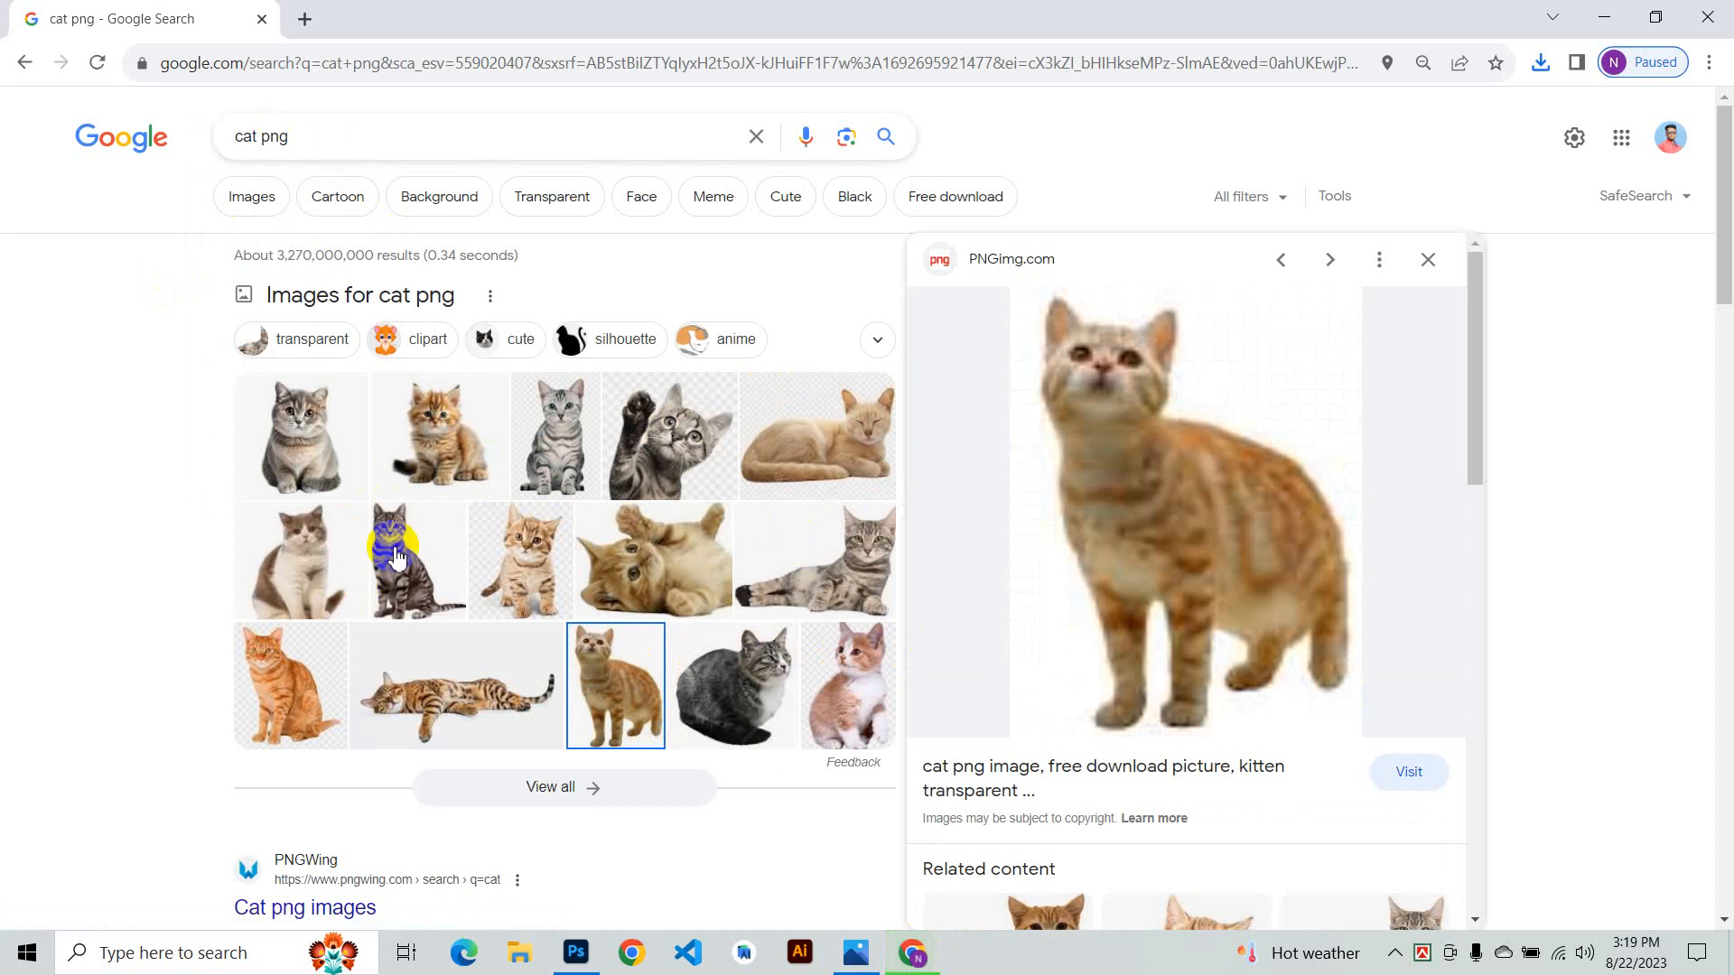
{"action": "left_click", "coordinate": [397, 469]}
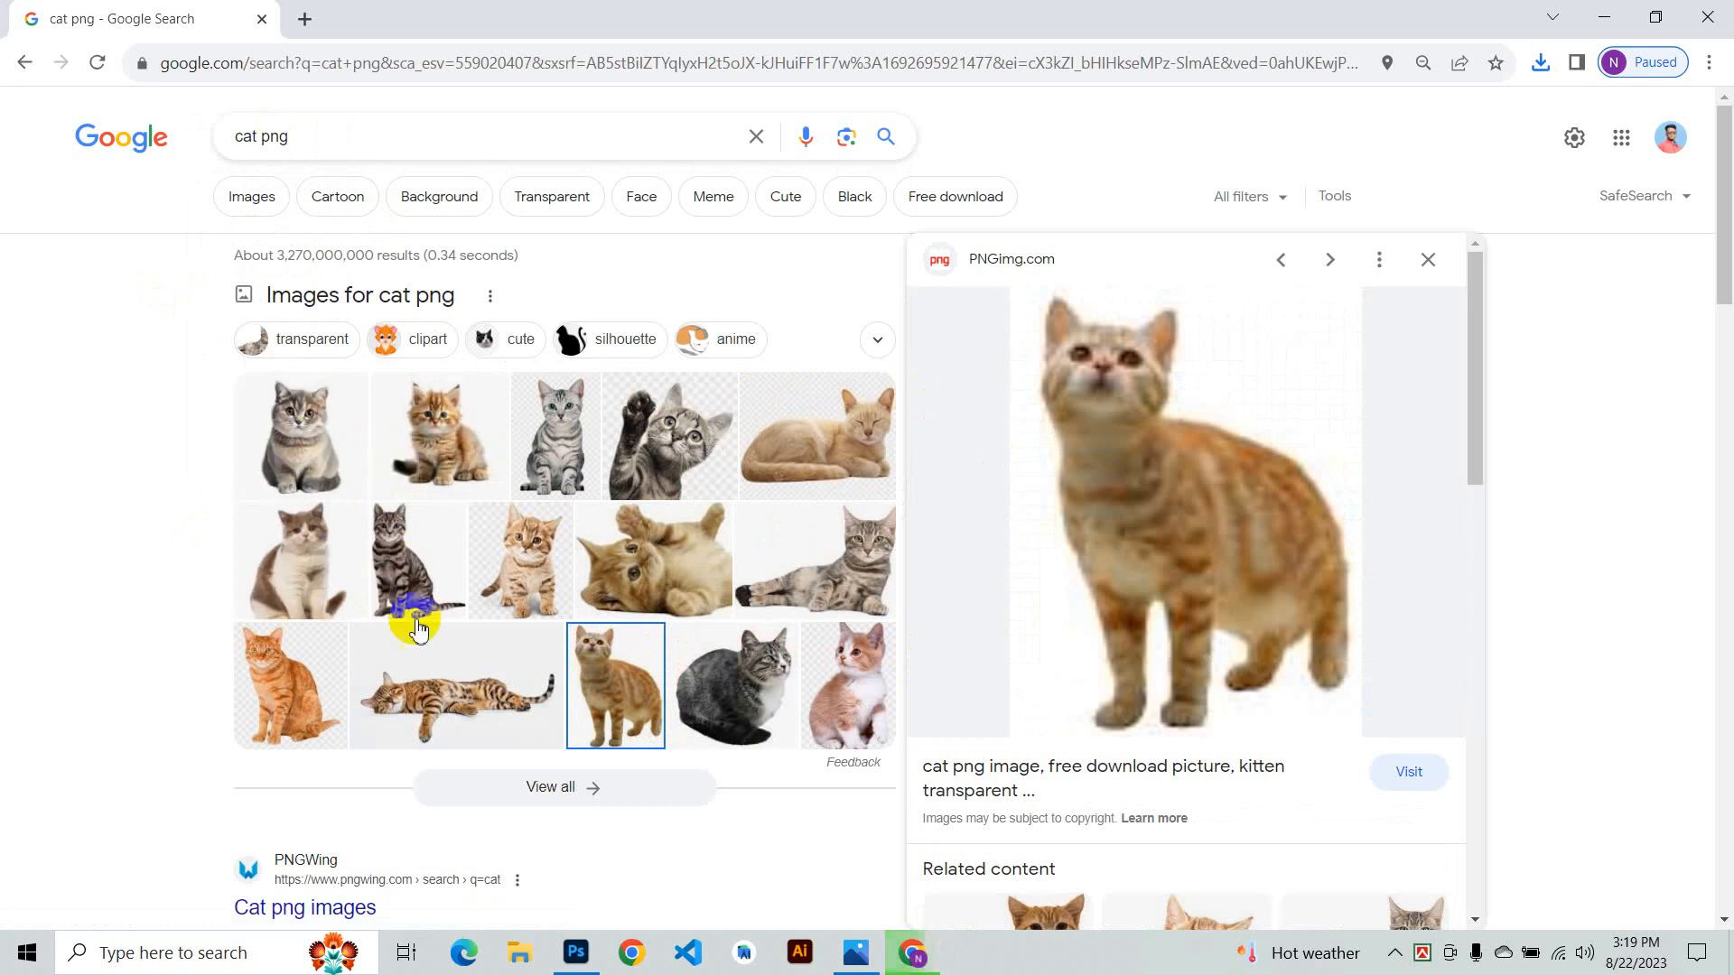
{"action": "left_click", "coordinate": [417, 591]}
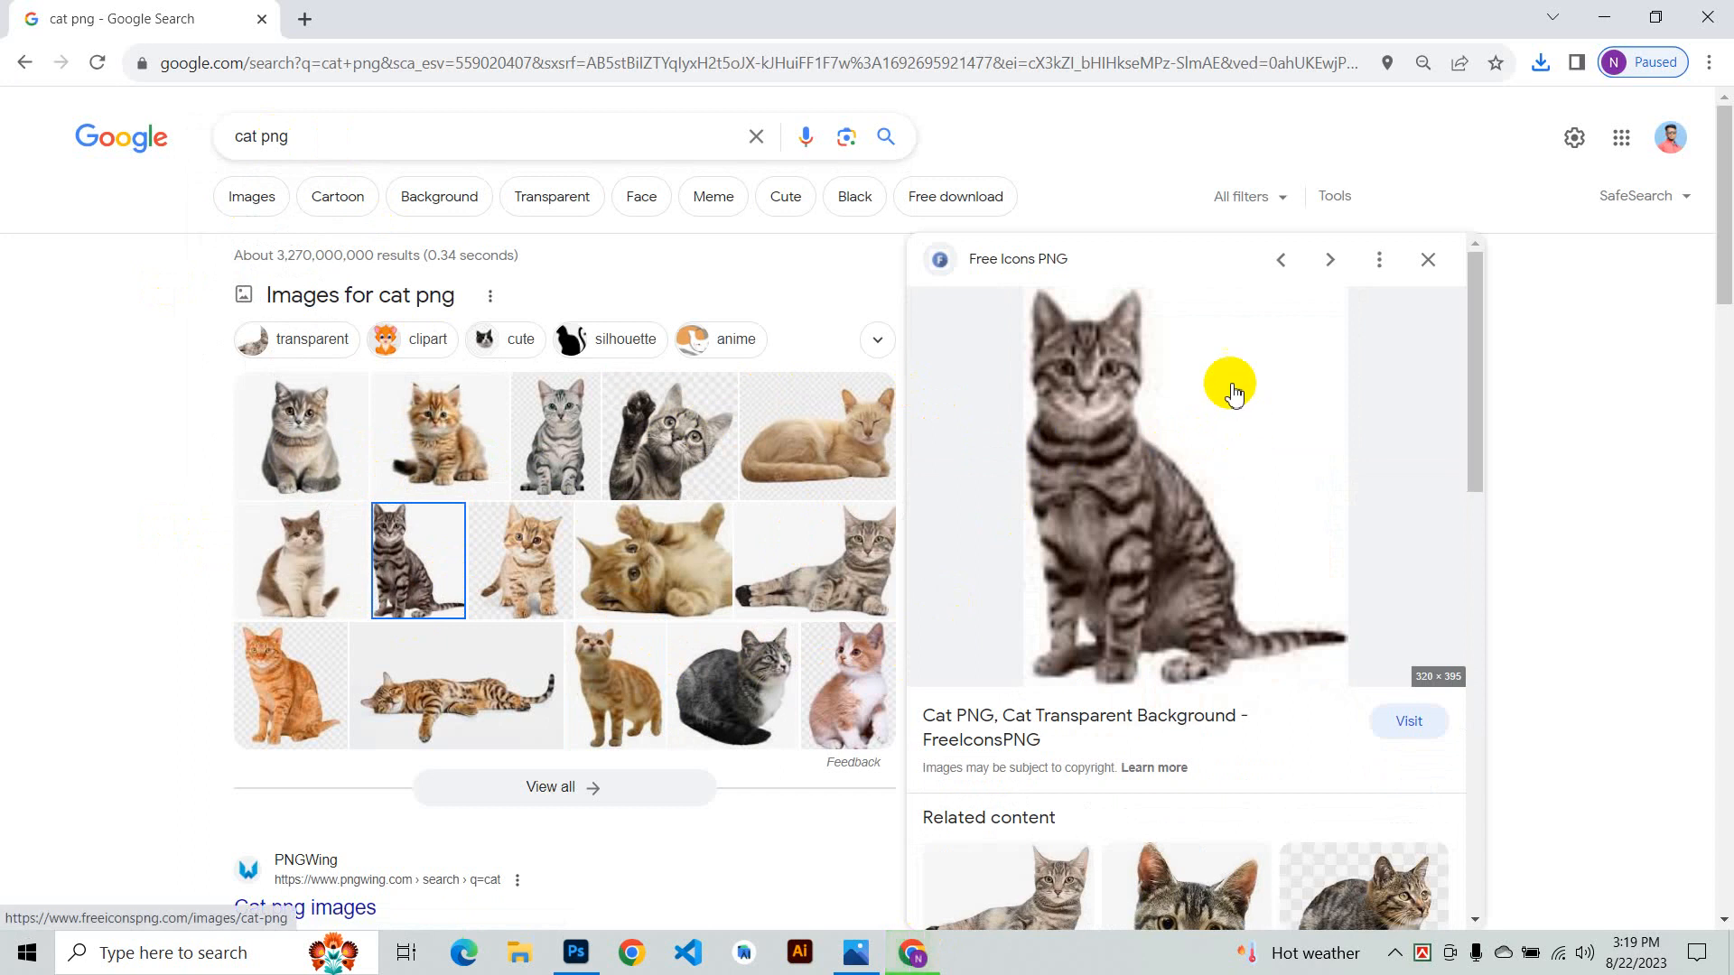
{"action": "scroll", "coordinate": [689, 608], "scroll_direction": "down", "scroll_amount": 3}
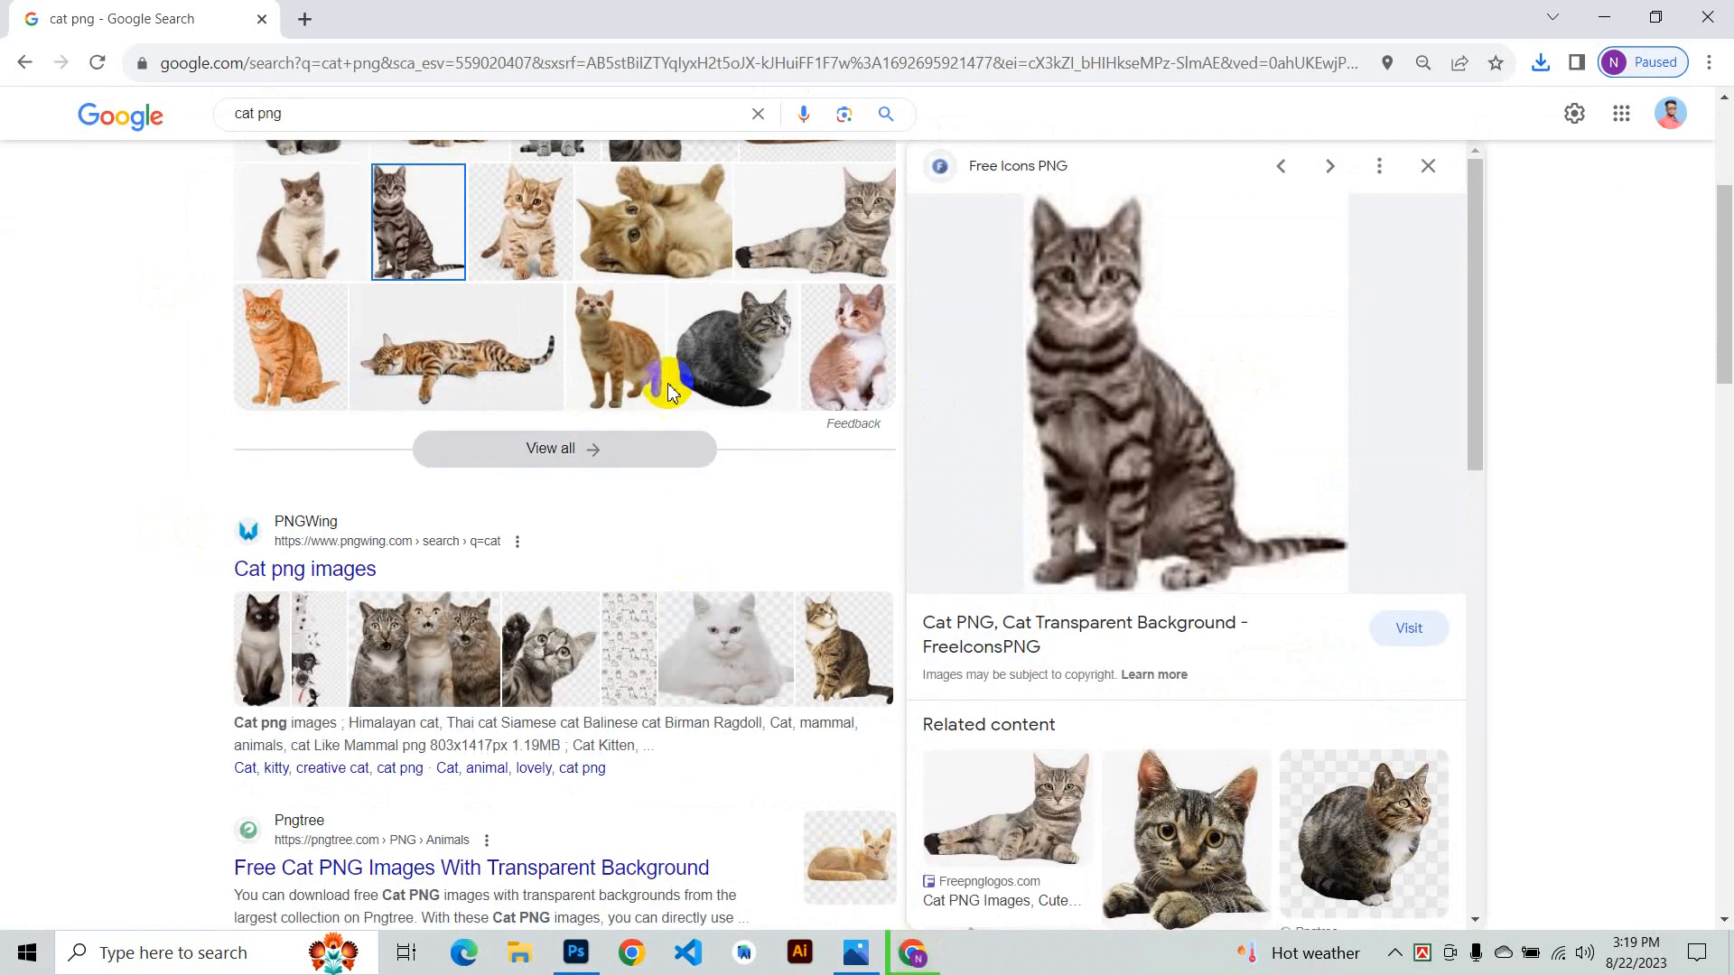
{"action": "left_click", "coordinate": [757, 352]}
{"action": "left_click", "coordinate": [399, 342]}
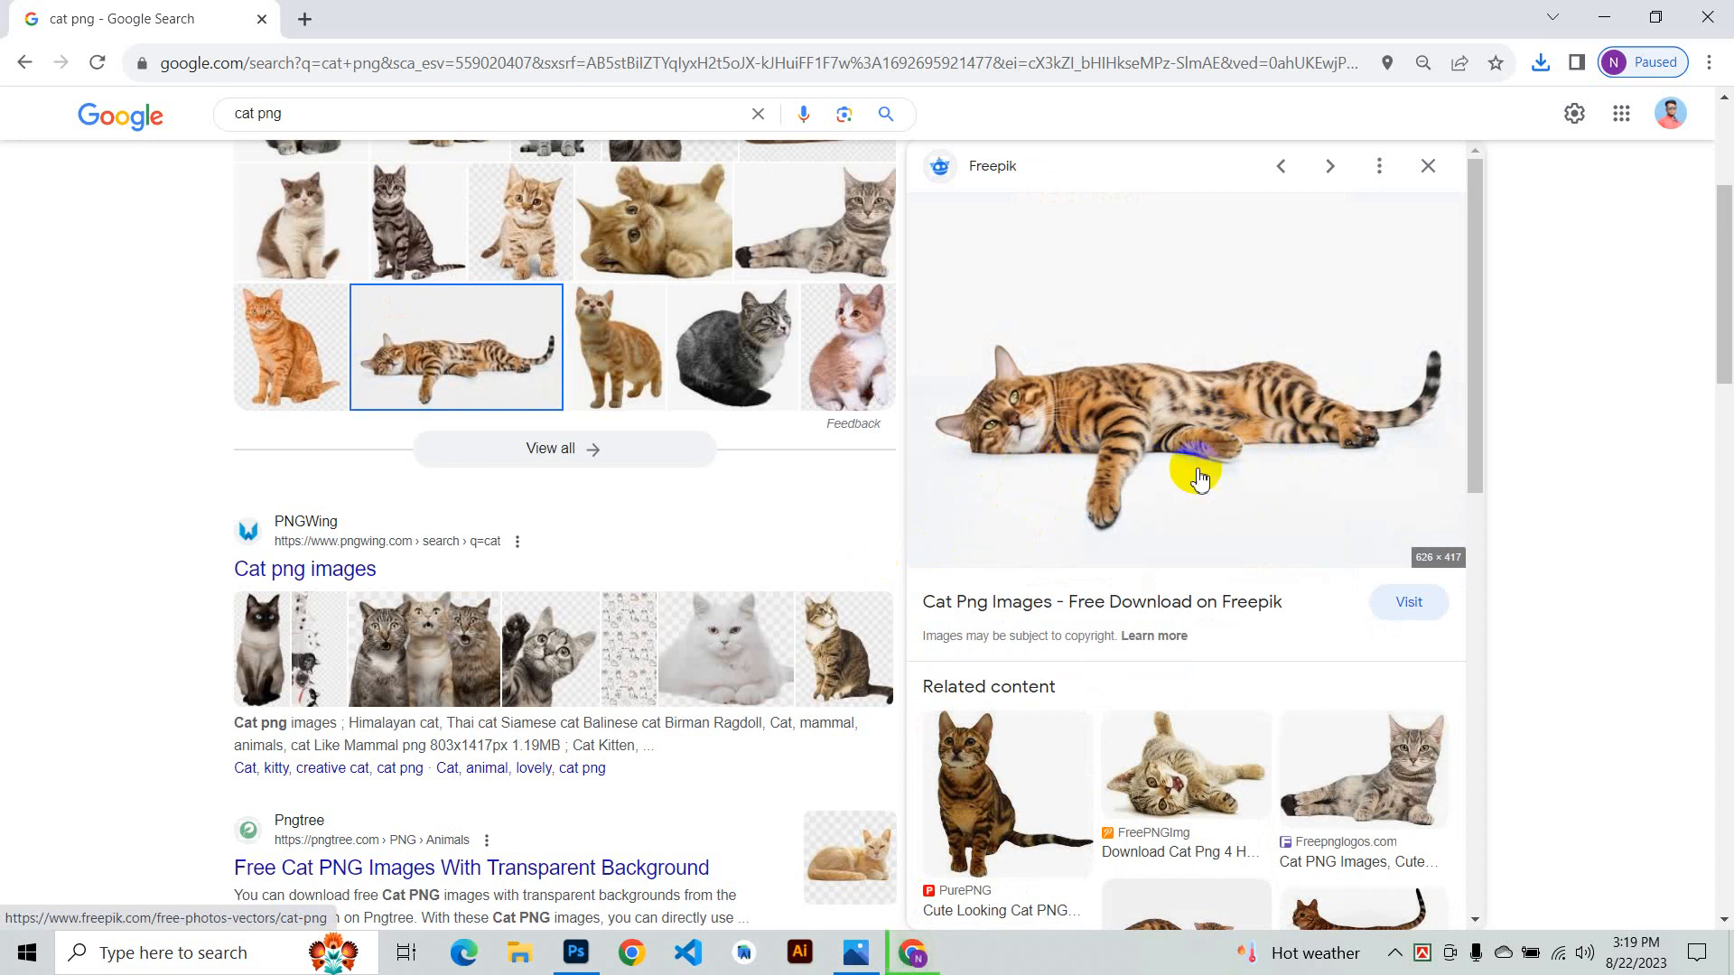
- Minimize the browser, open the 15 augest shok banner image from the desktop, then close it and return to Chrome
{"action": "left_click", "coordinate": [1602, 10]}
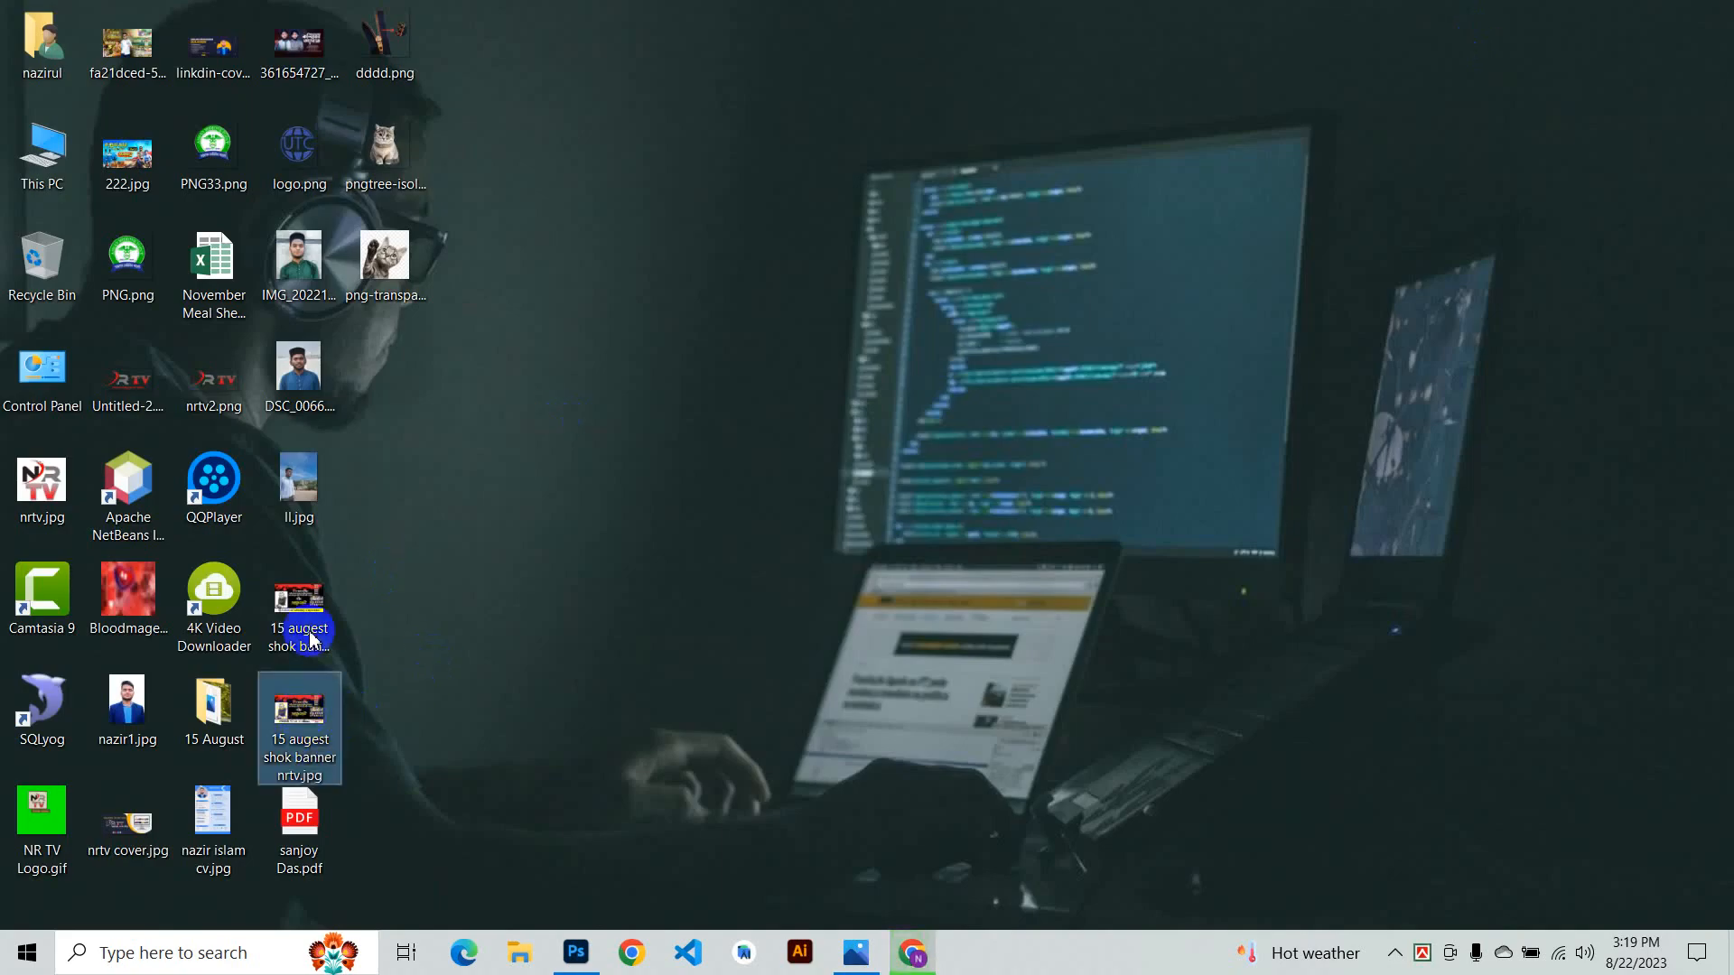
{"action": "double_click", "coordinate": [305, 599]}
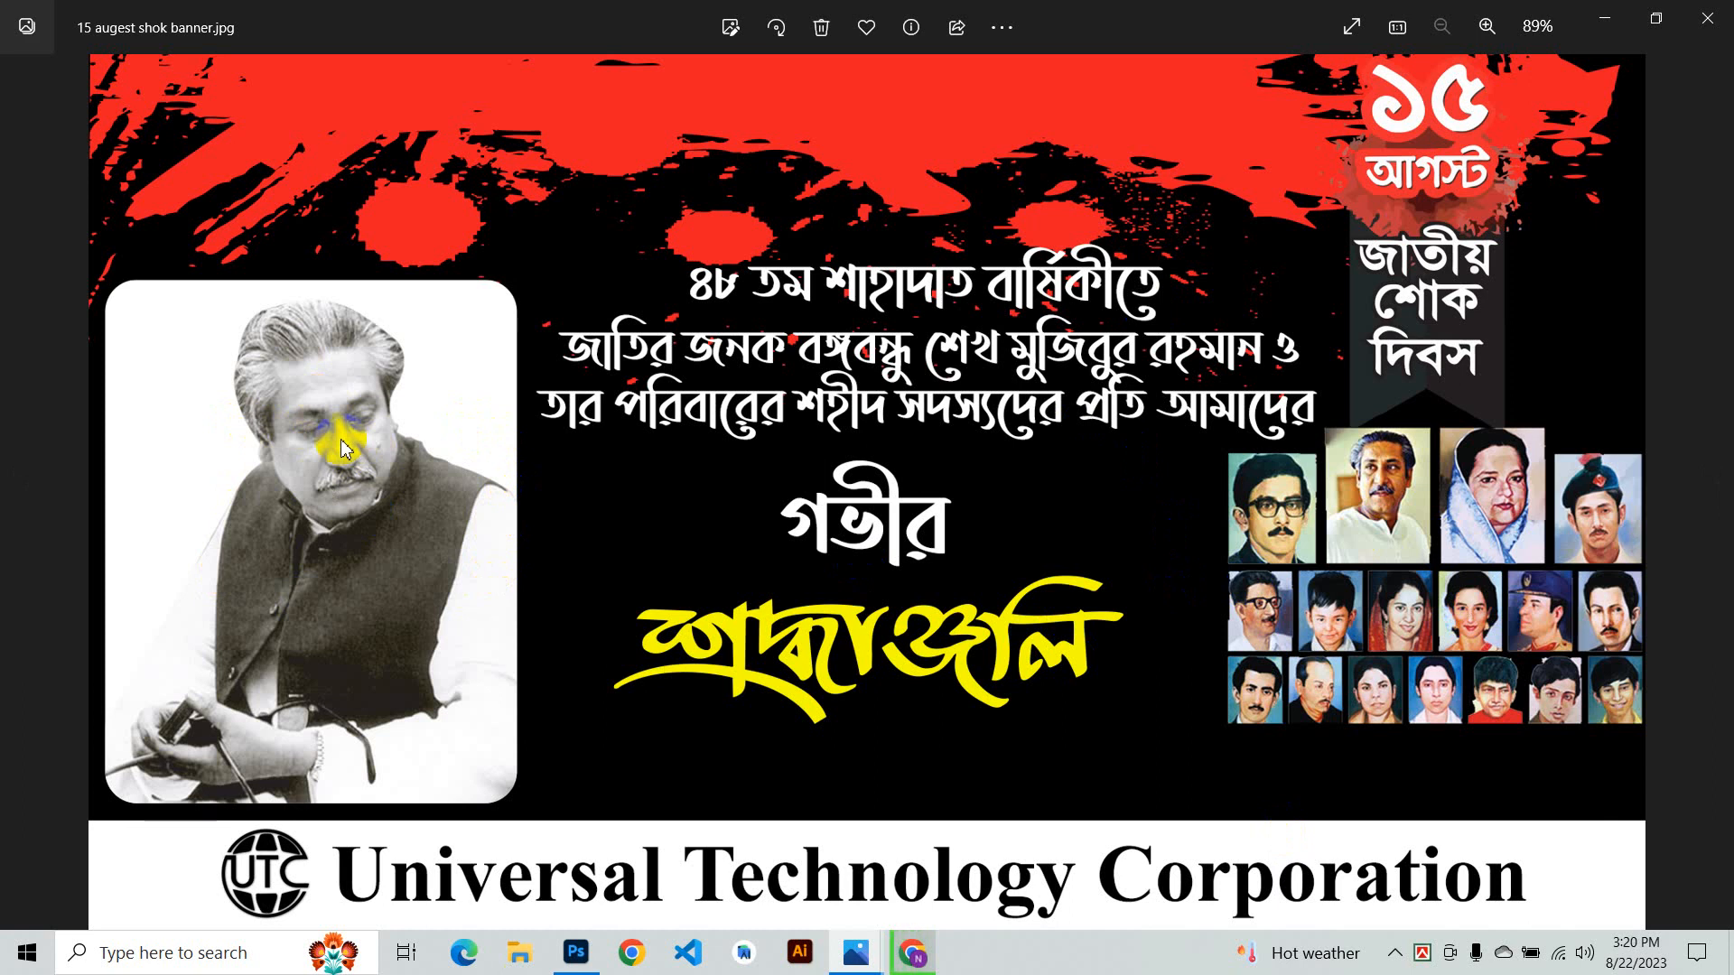
{"action": "left_click", "coordinate": [1613, 17]}
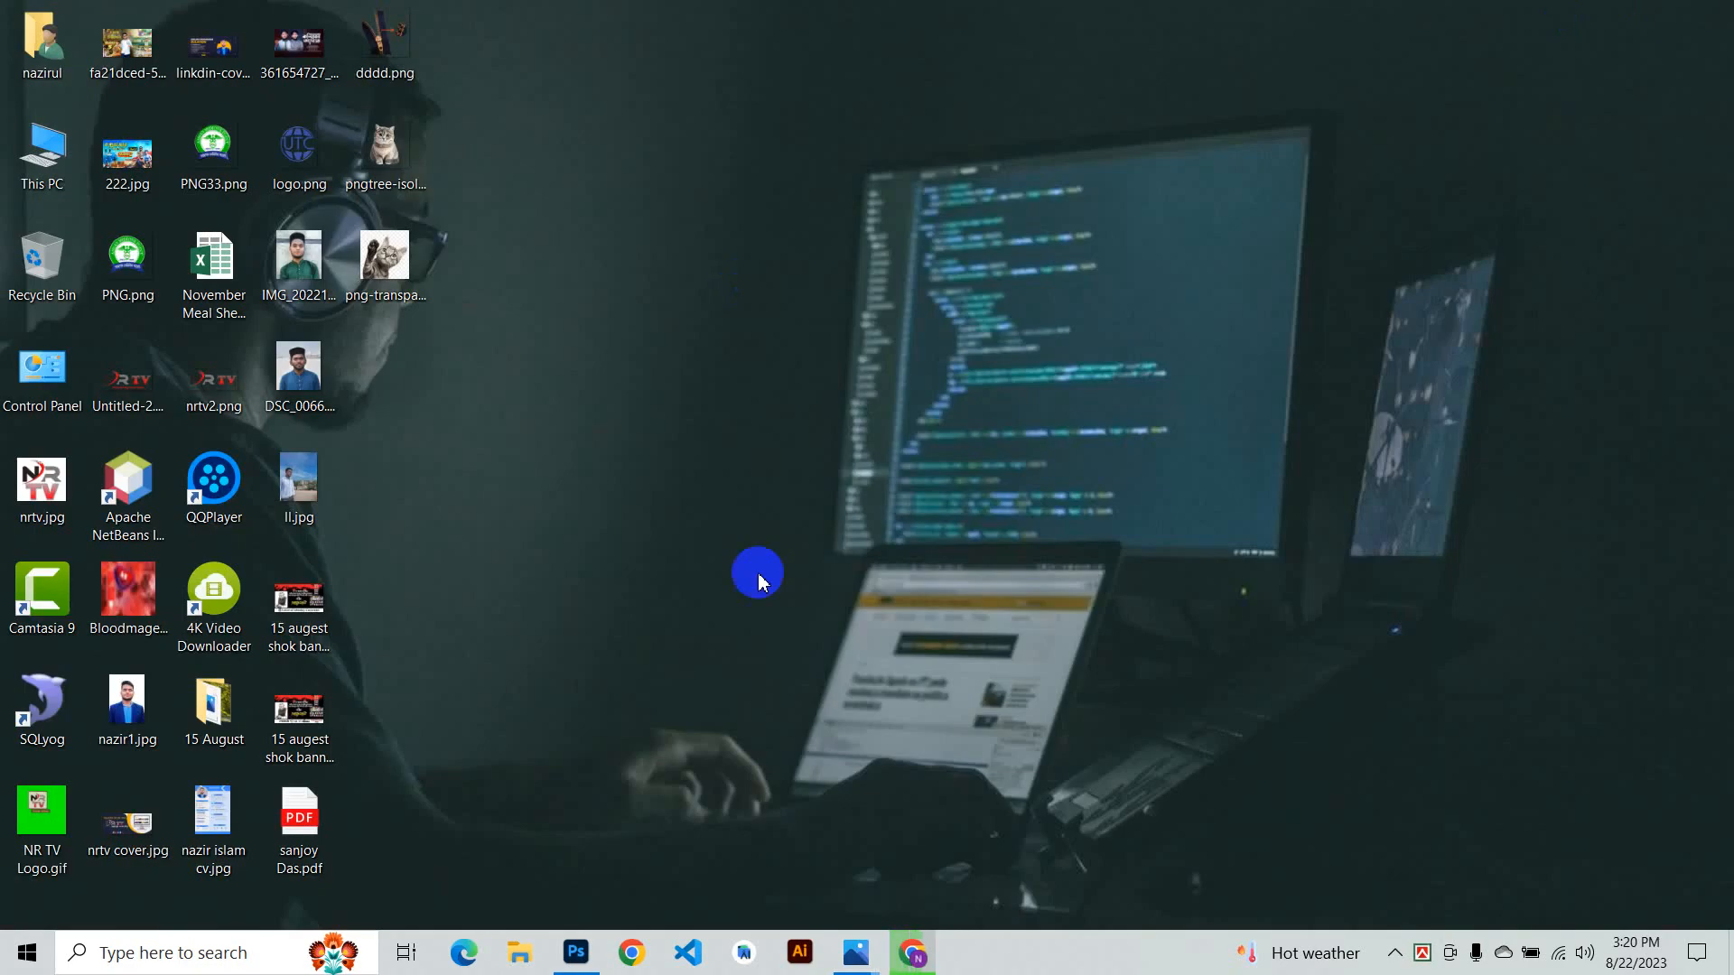
{"action": "left_click", "coordinate": [913, 953]}
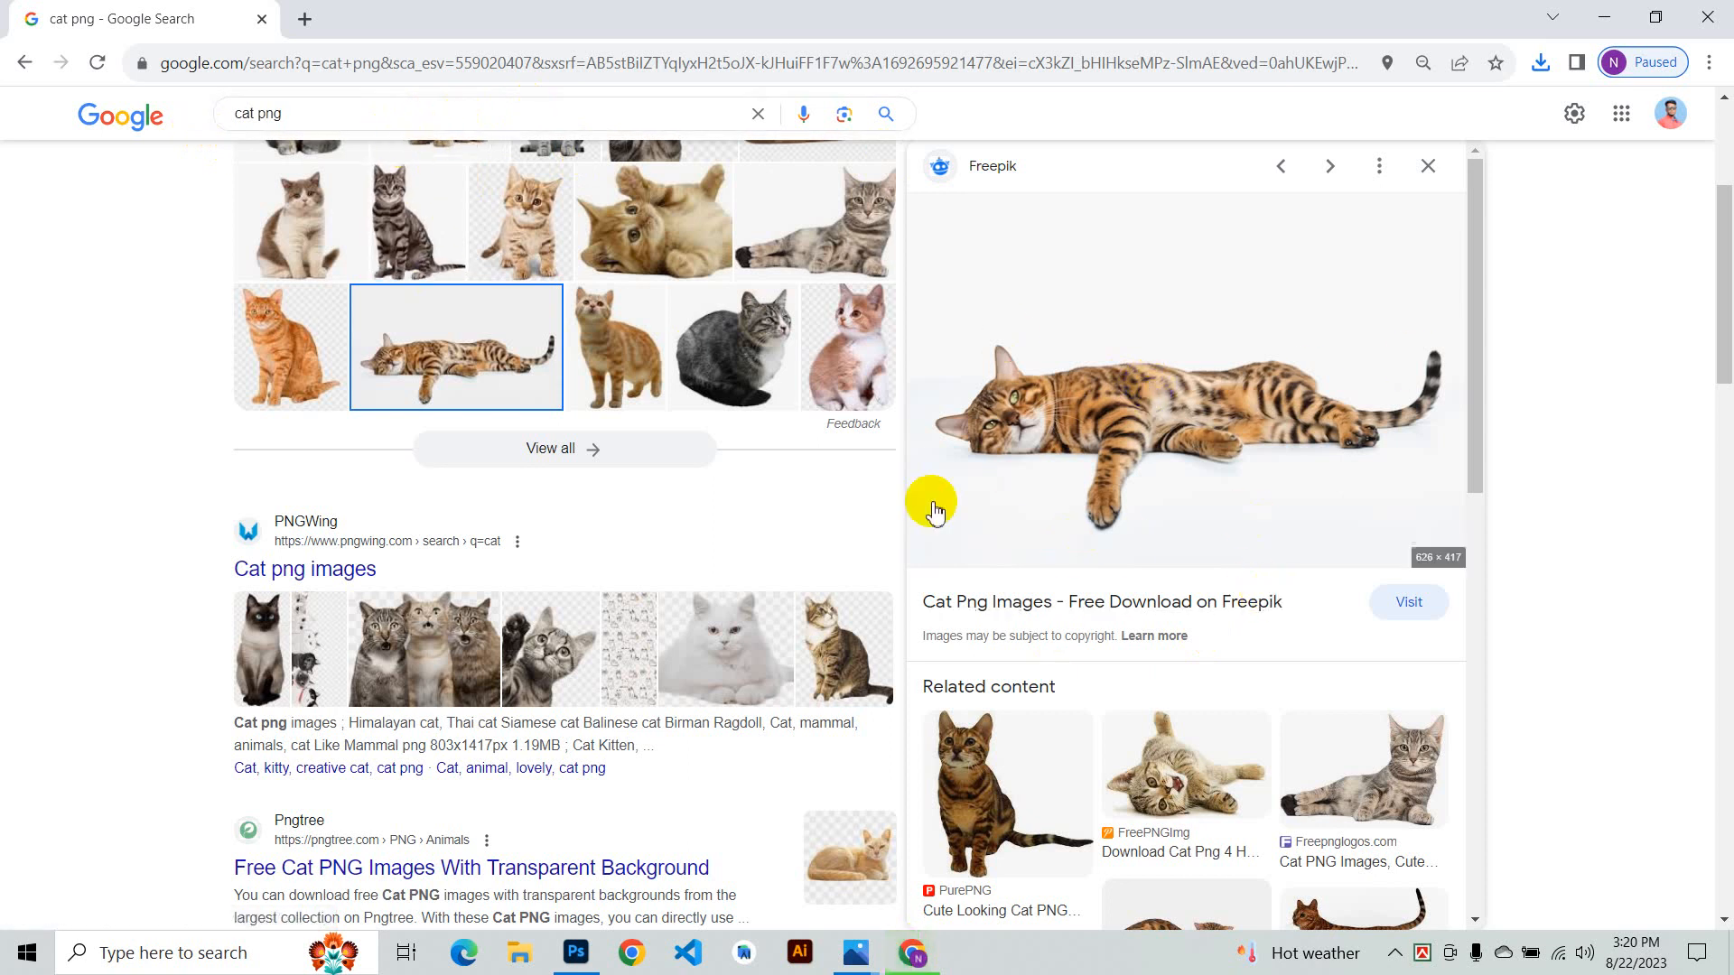
- Browse related cat images, opening one source page in a new tab and returning to the search results
{"action": "scroll", "coordinate": [1072, 549], "scroll_direction": "down", "scroll_amount": 4}
{"action": "scroll", "coordinate": [1114, 449], "scroll_direction": "up", "scroll_amount": 4}
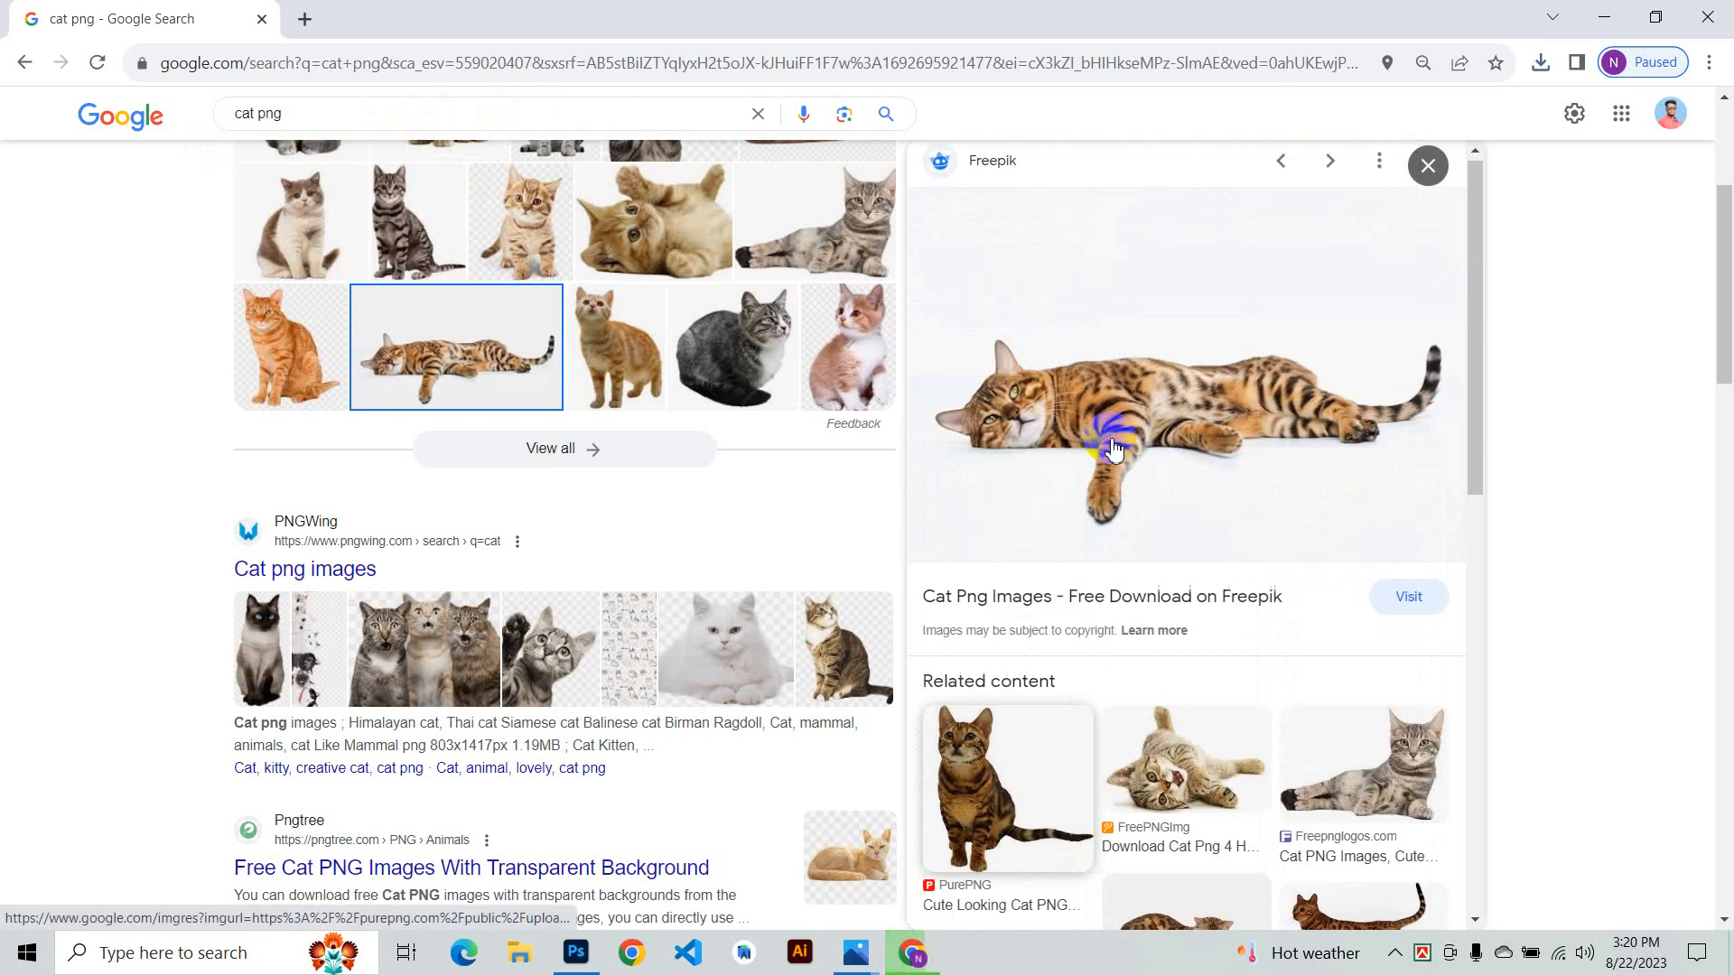
{"action": "left_click", "coordinate": [1228, 763]}
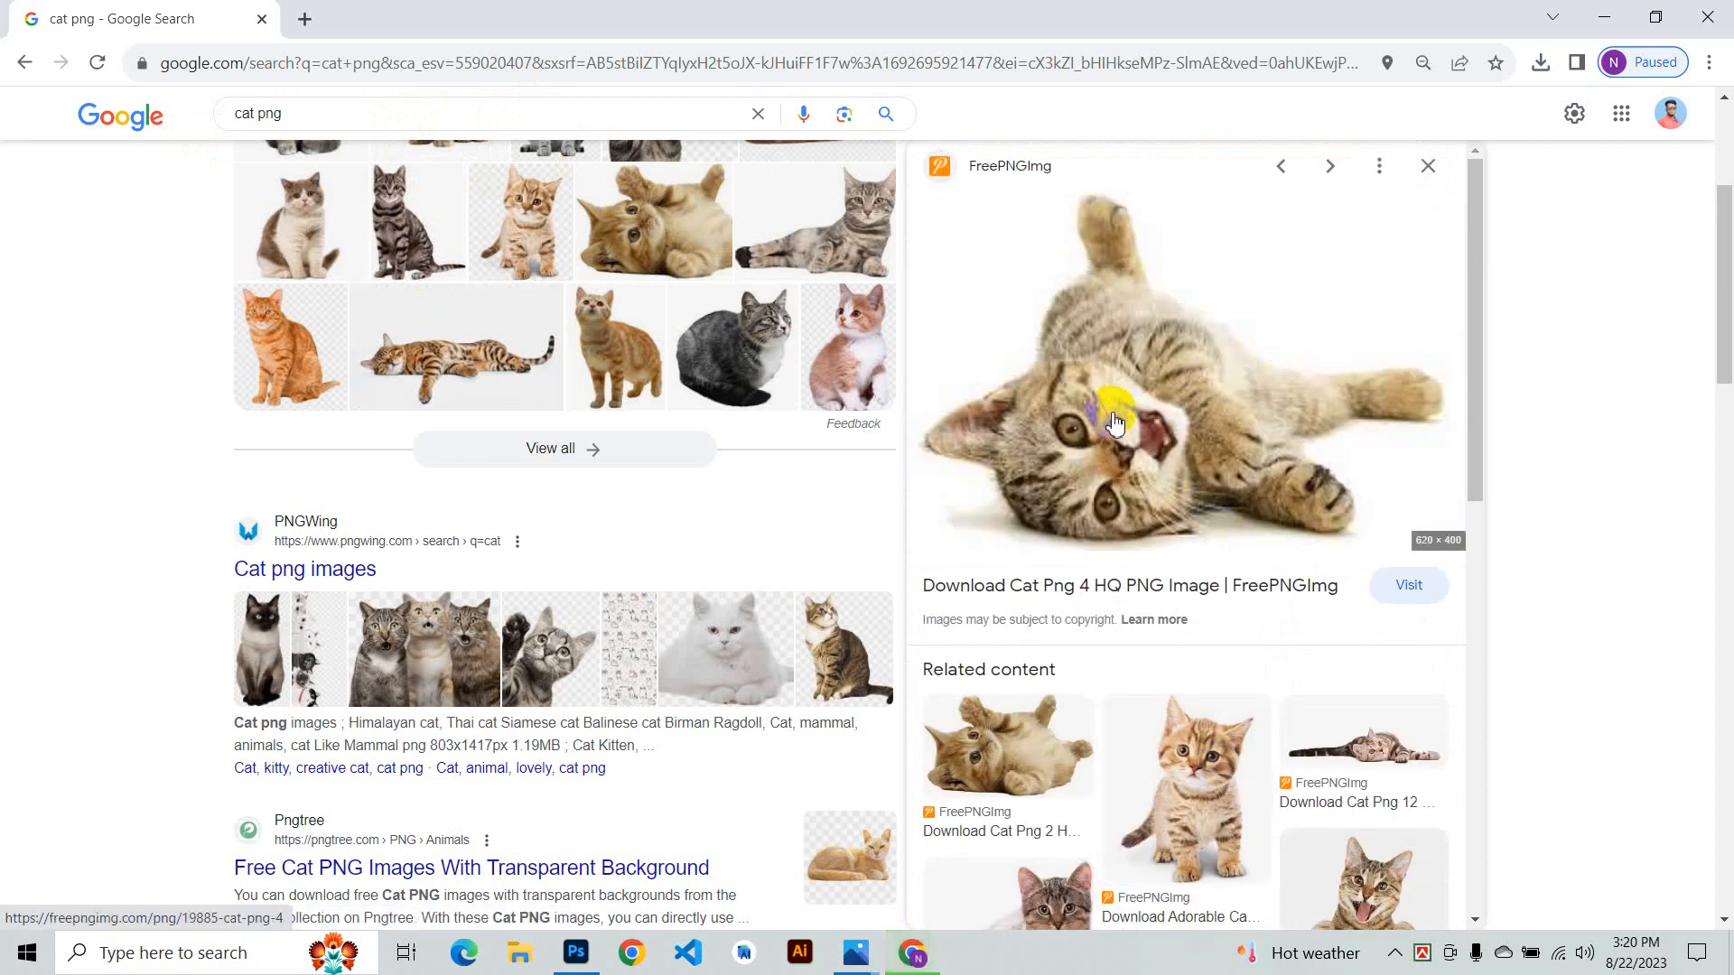
{"action": "left_click", "coordinate": [1046, 752]}
{"action": "right_click", "coordinate": [1136, 334]}
{"action": "left_click", "coordinate": [1174, 345]}
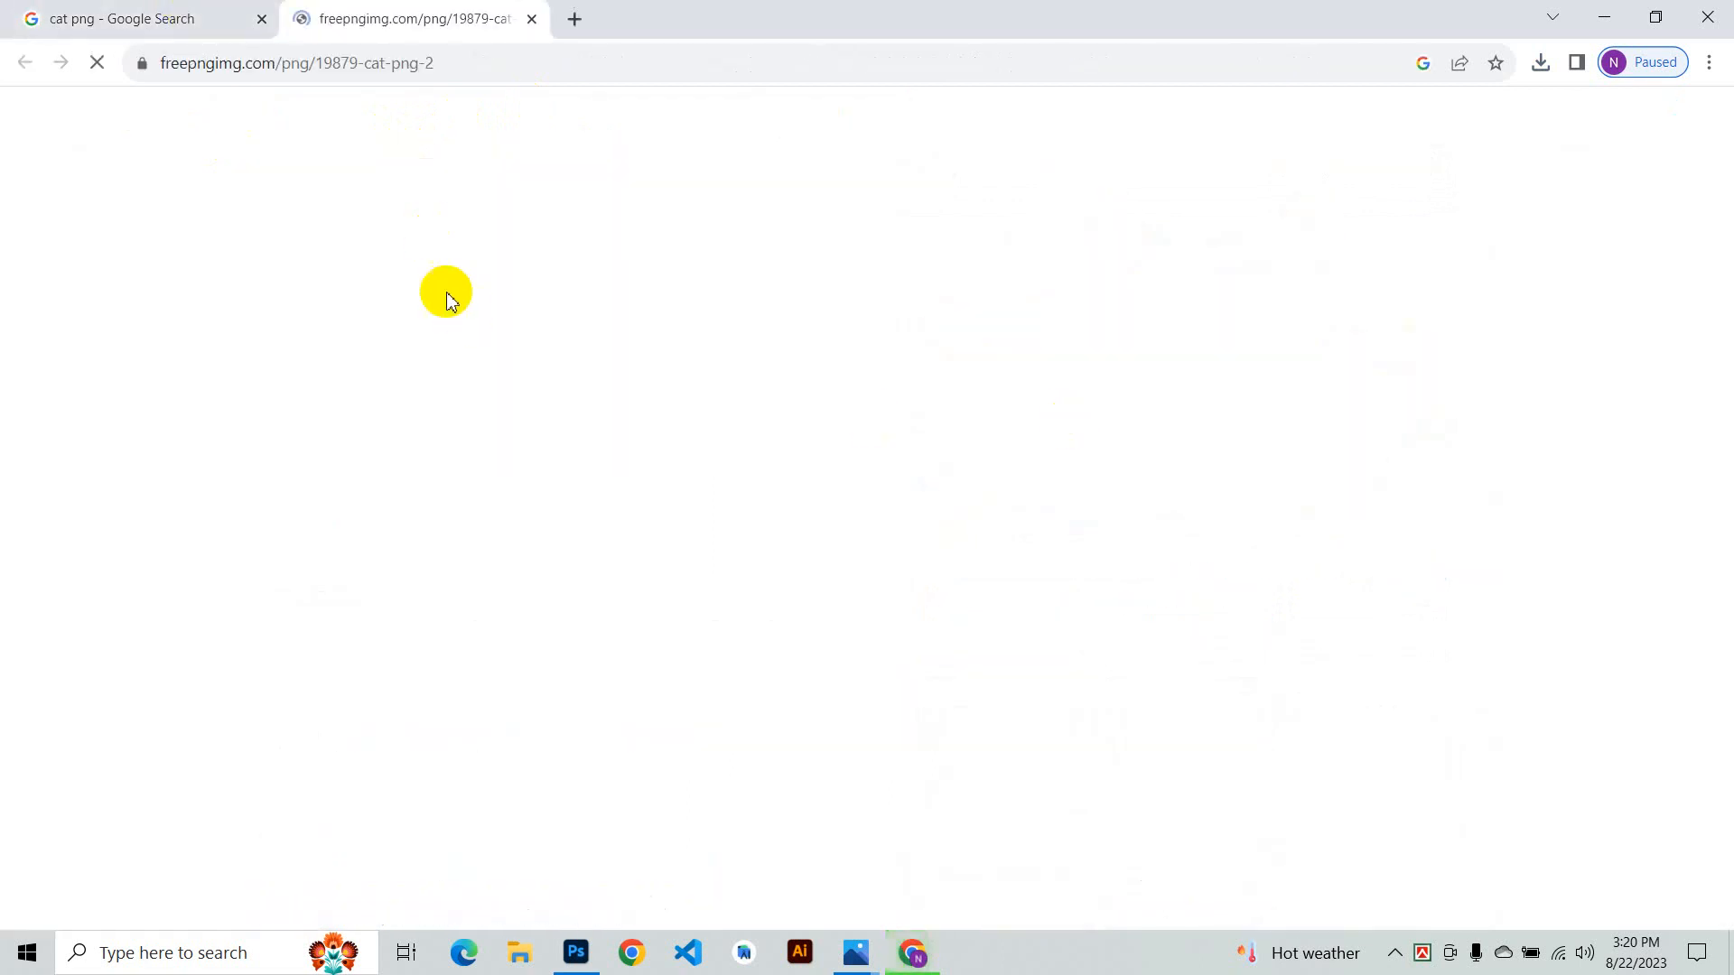
{"action": "left_click", "coordinate": [217, 14]}
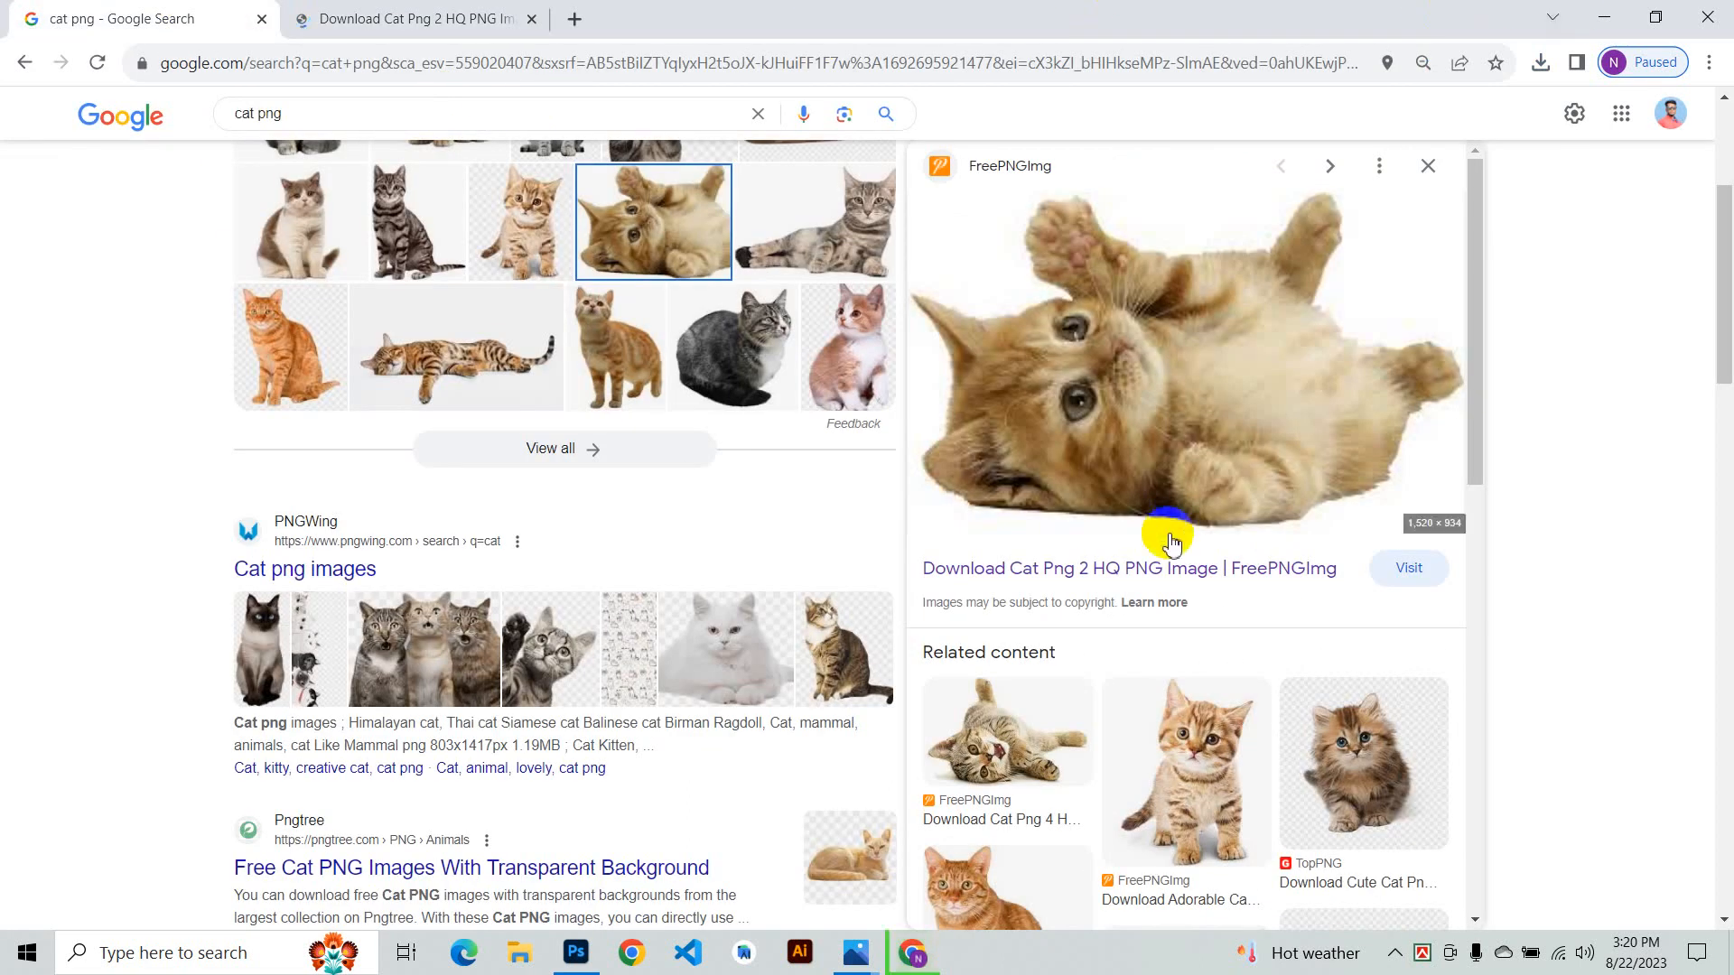
{"action": "scroll", "coordinate": [998, 608], "scroll_direction": "down", "scroll_amount": 6}
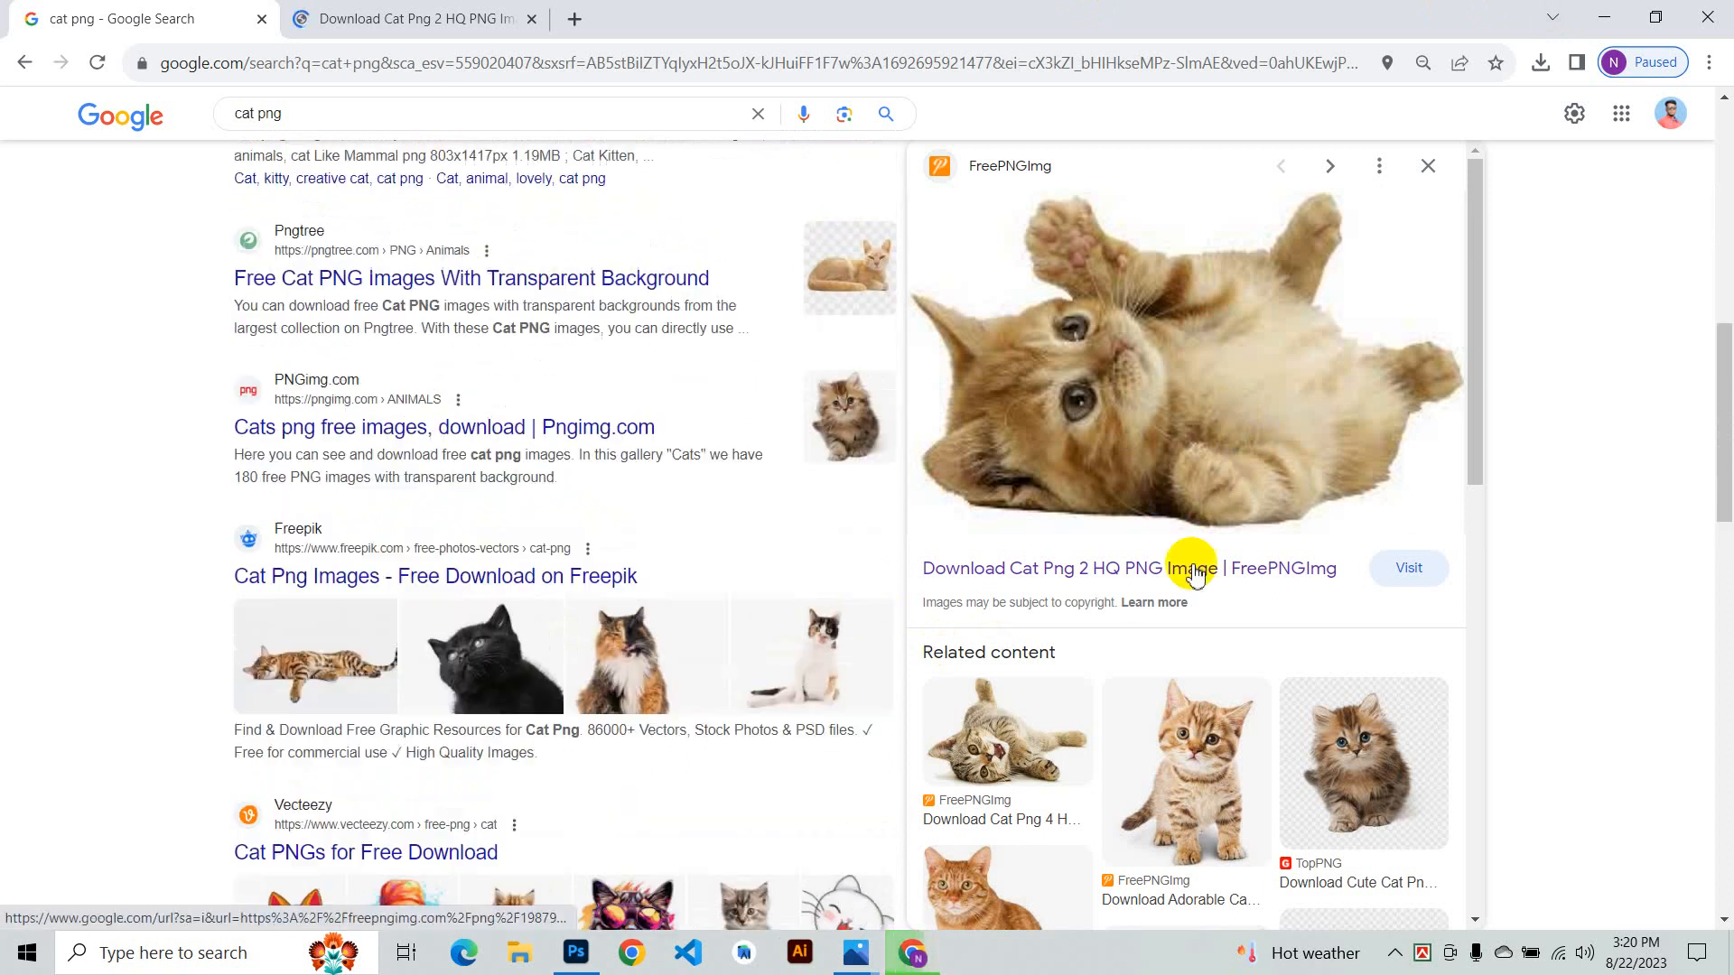
{"action": "left_click", "coordinate": [1236, 753]}
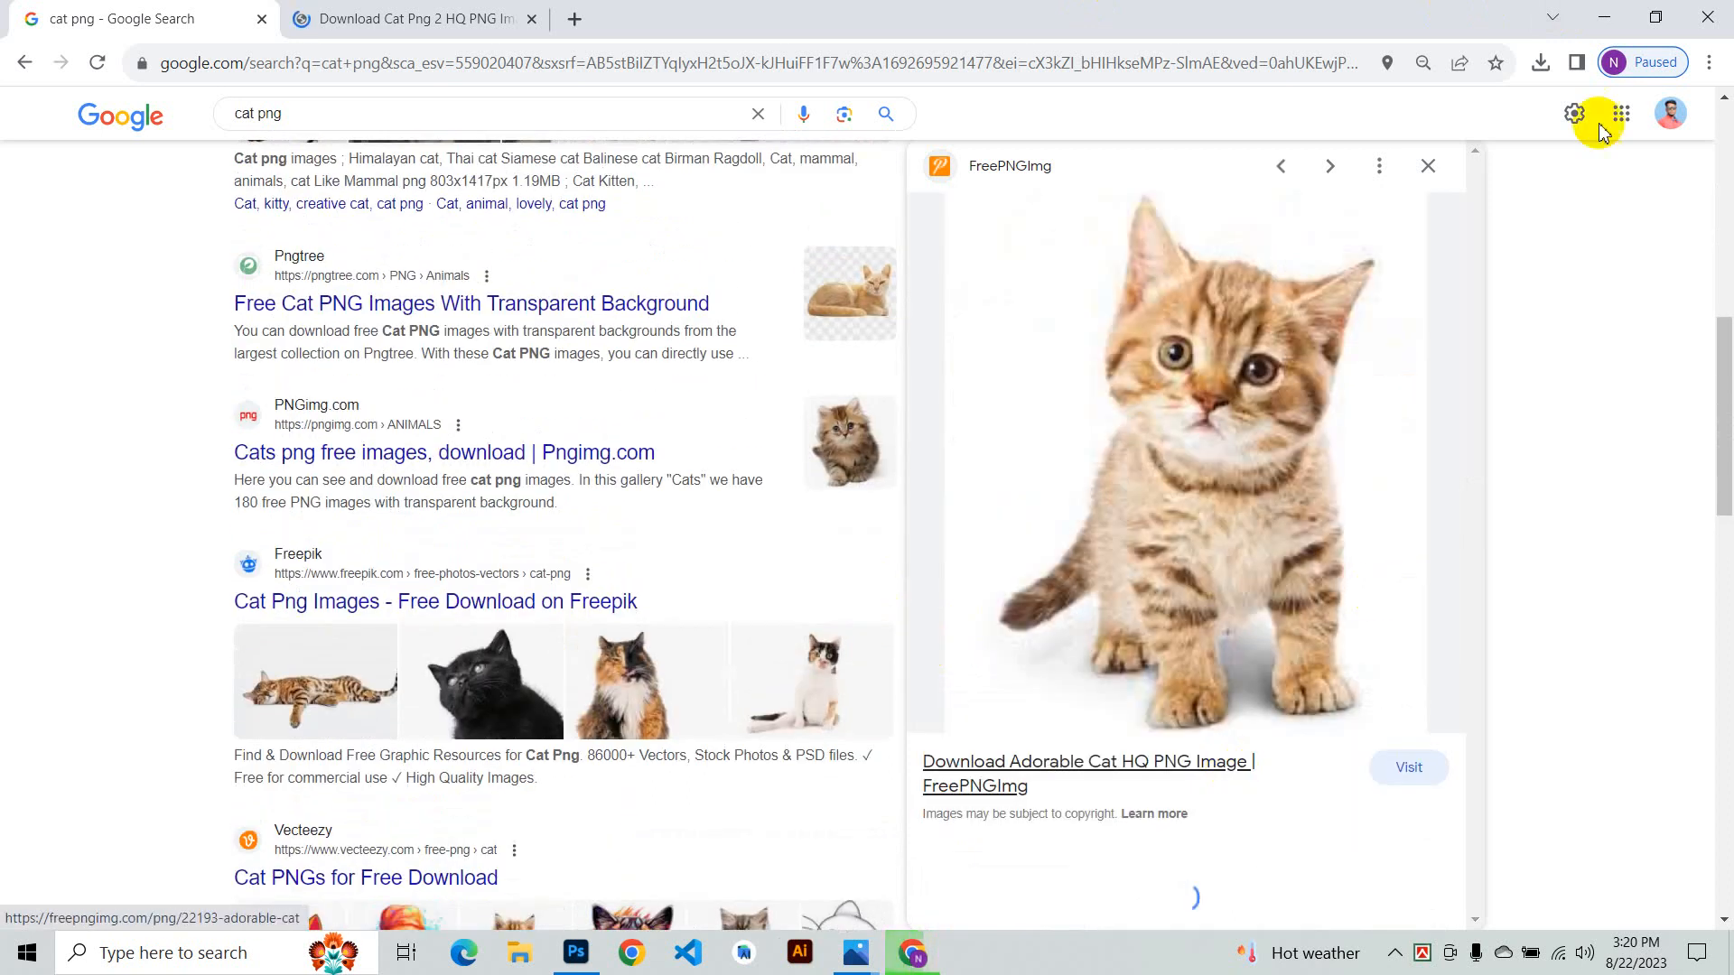
- Switch to Photoshop and open the waving cat PNG from the Desktop
{"action": "left_click", "coordinate": [1604, 17]}
{"action": "left_click", "coordinate": [575, 953]}
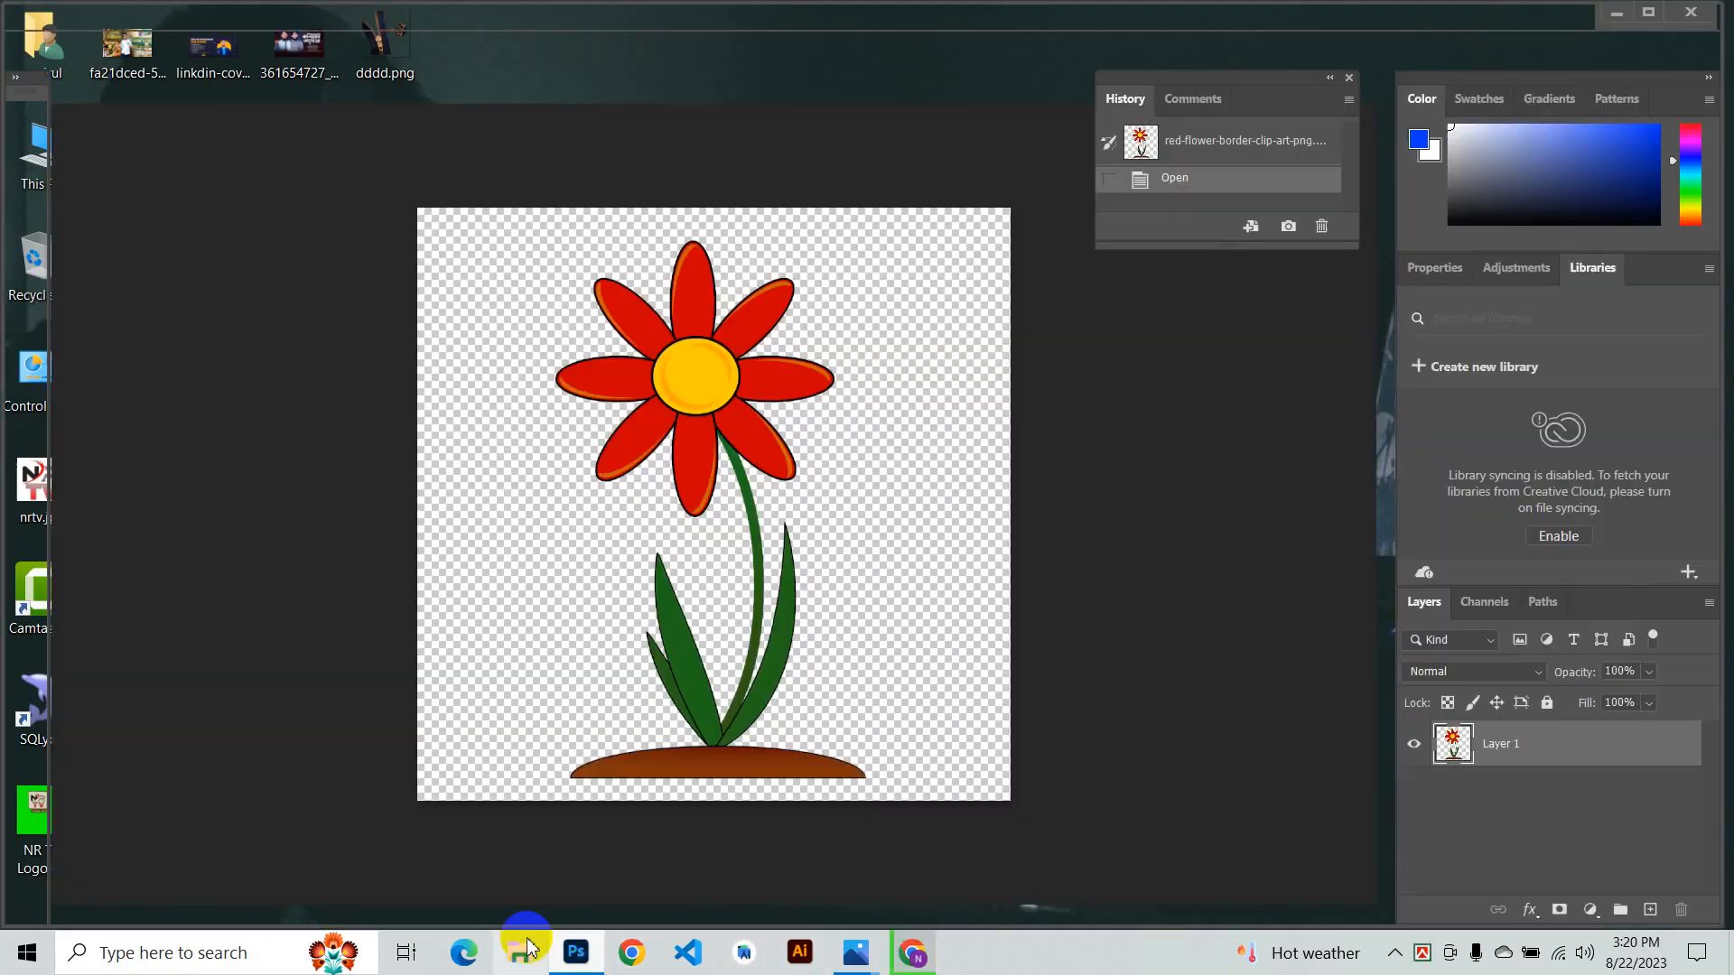
{"action": "left_click", "coordinate": [53, 16]}
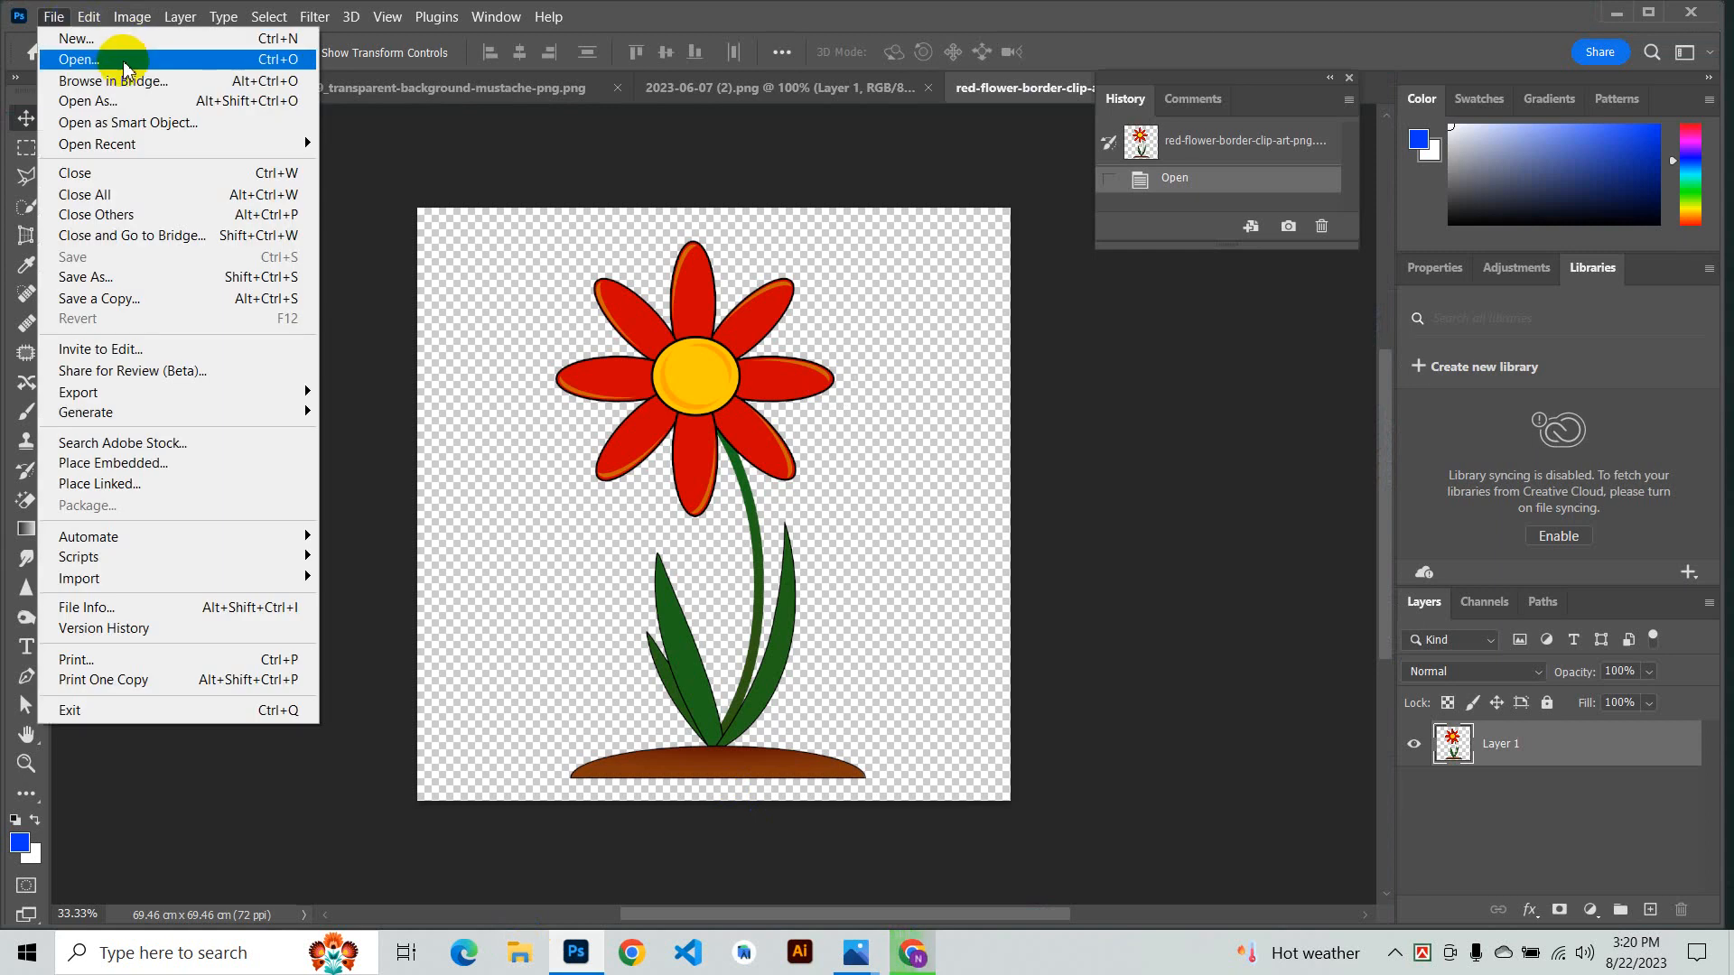
{"action": "left_click", "coordinate": [123, 68]}
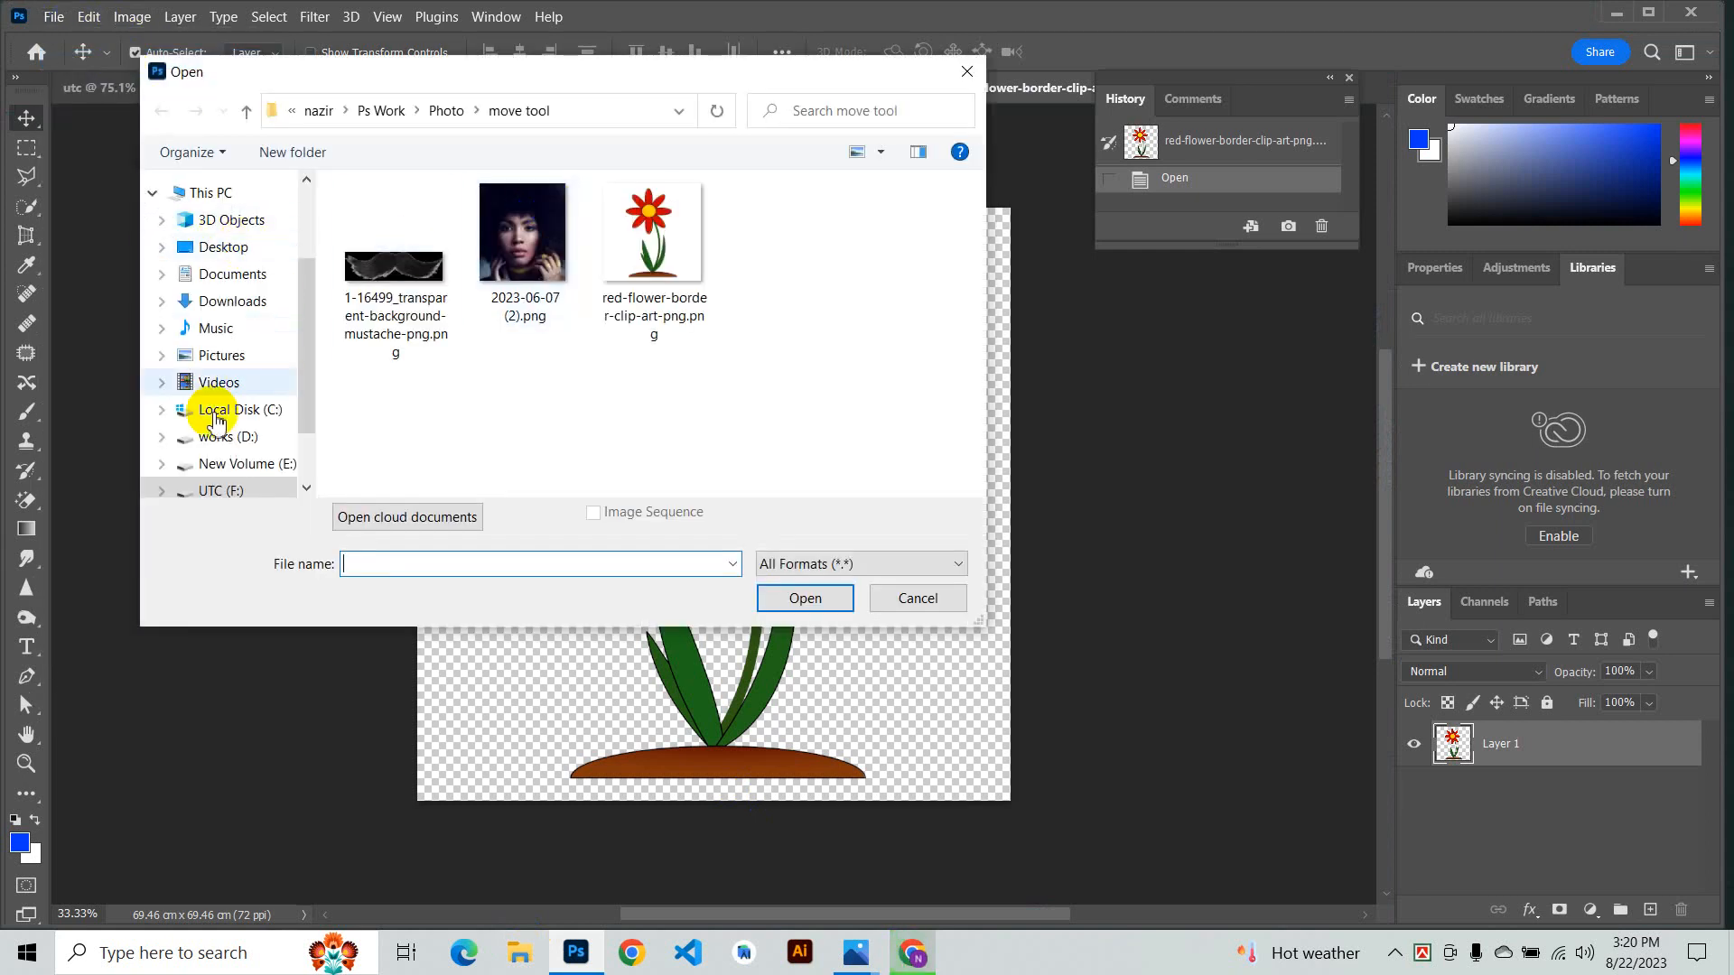
{"action": "left_click", "coordinate": [224, 246]}
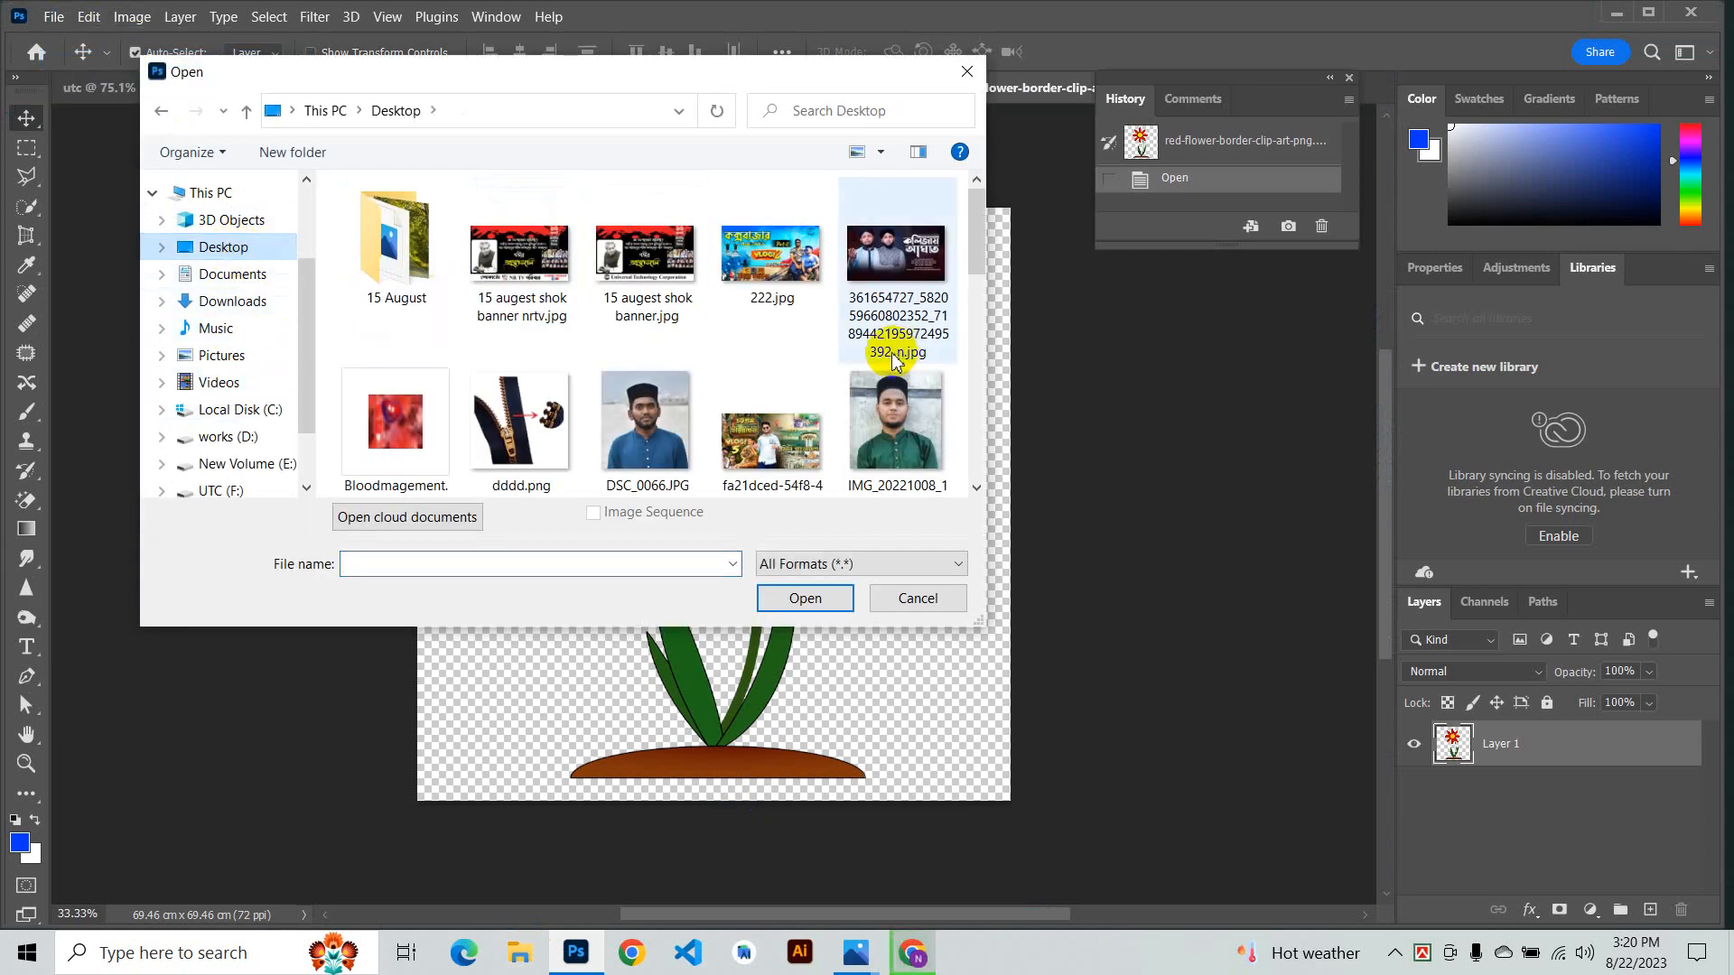
{"action": "scroll", "coordinate": [808, 361], "scroll_direction": "down", "scroll_amount": 3}
{"action": "double_click", "coordinate": [657, 374]}
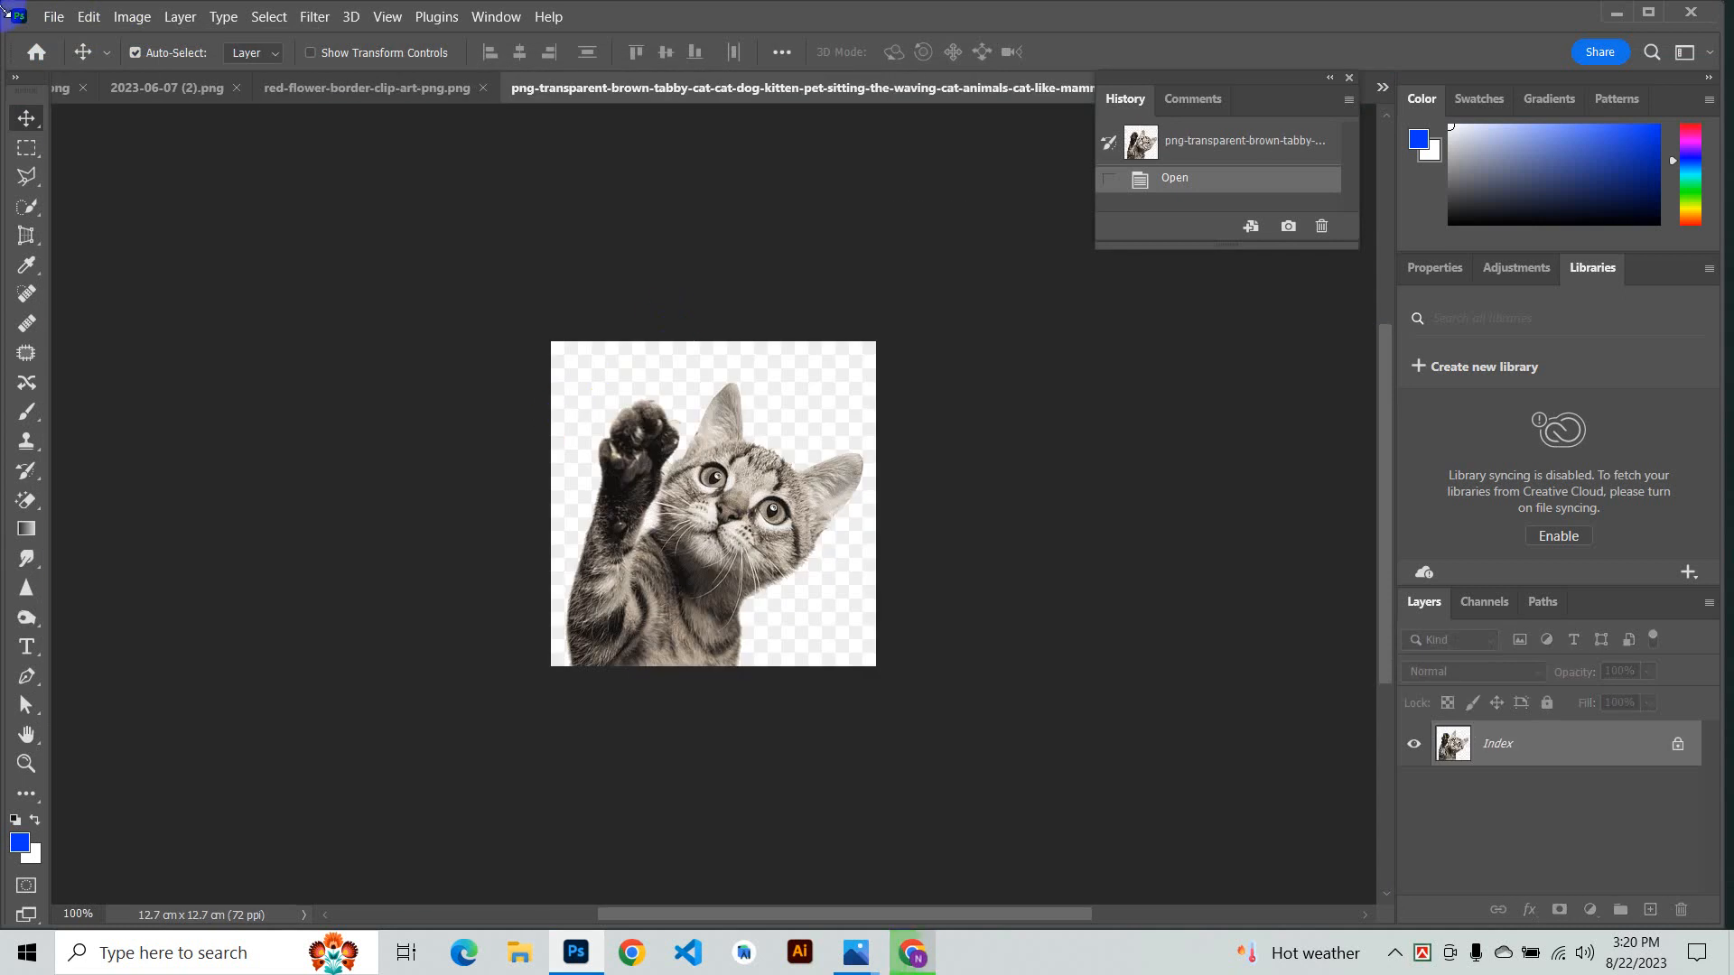
- Close the waving cat document and open the sitting grey cat PNG from the Desktop instead
{"action": "left_click", "coordinate": [1352, 79]}
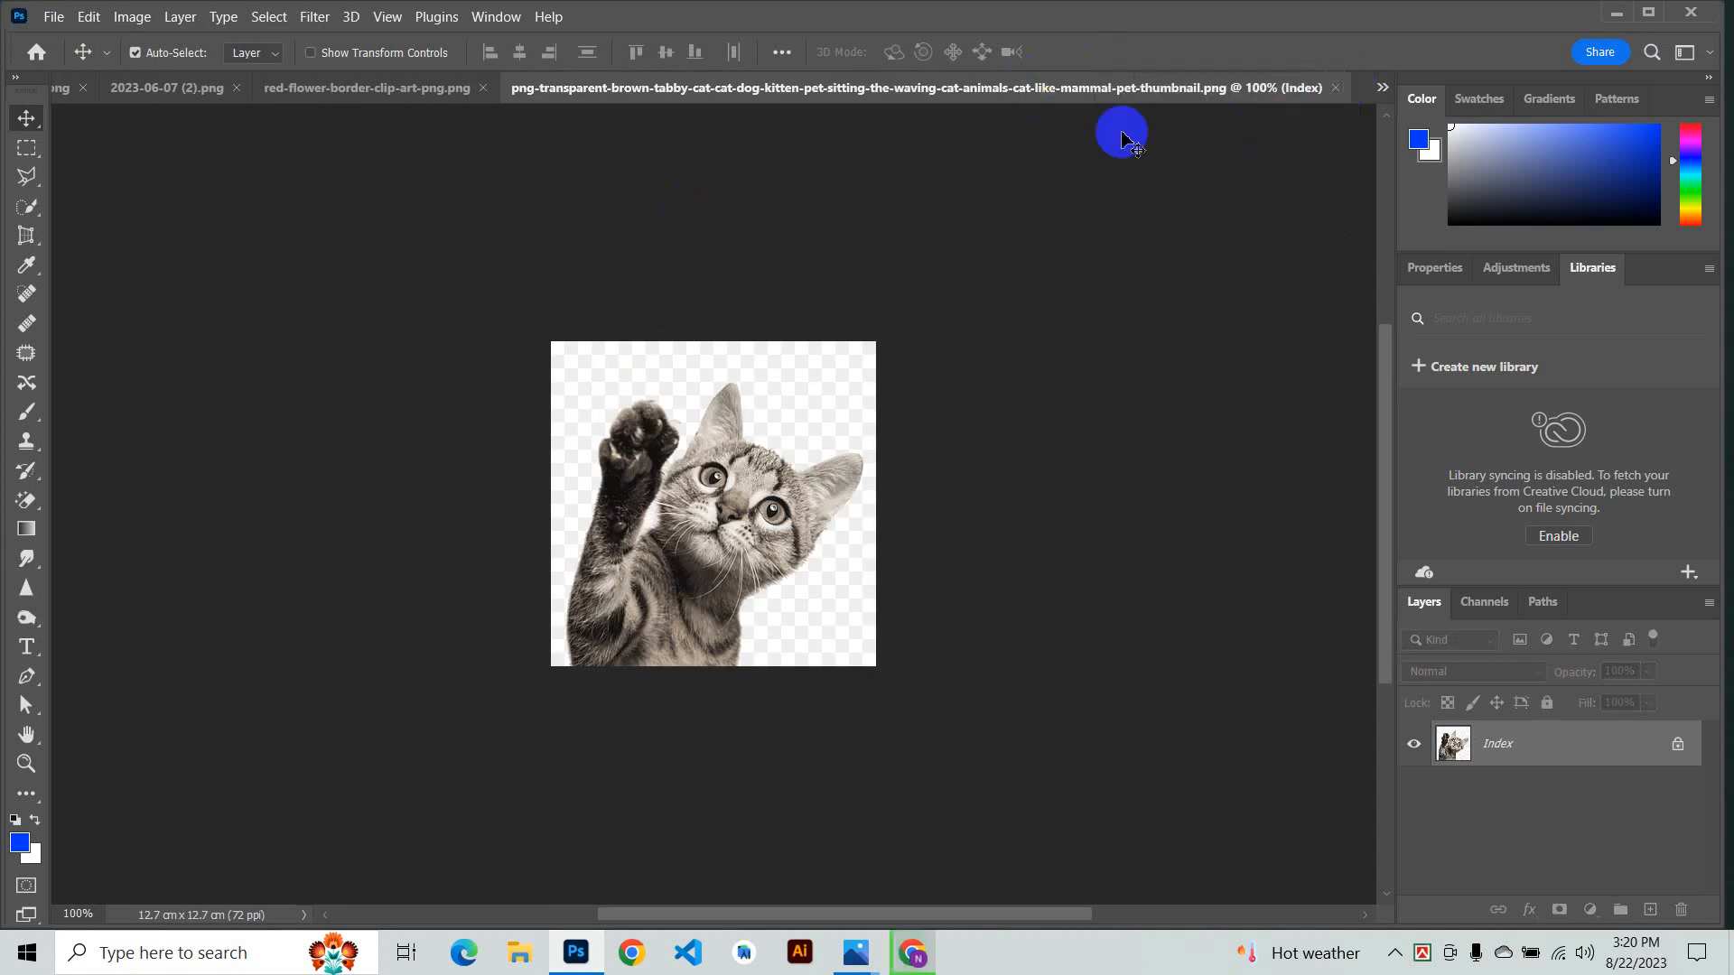
{"action": "left_click", "coordinate": [1332, 88]}
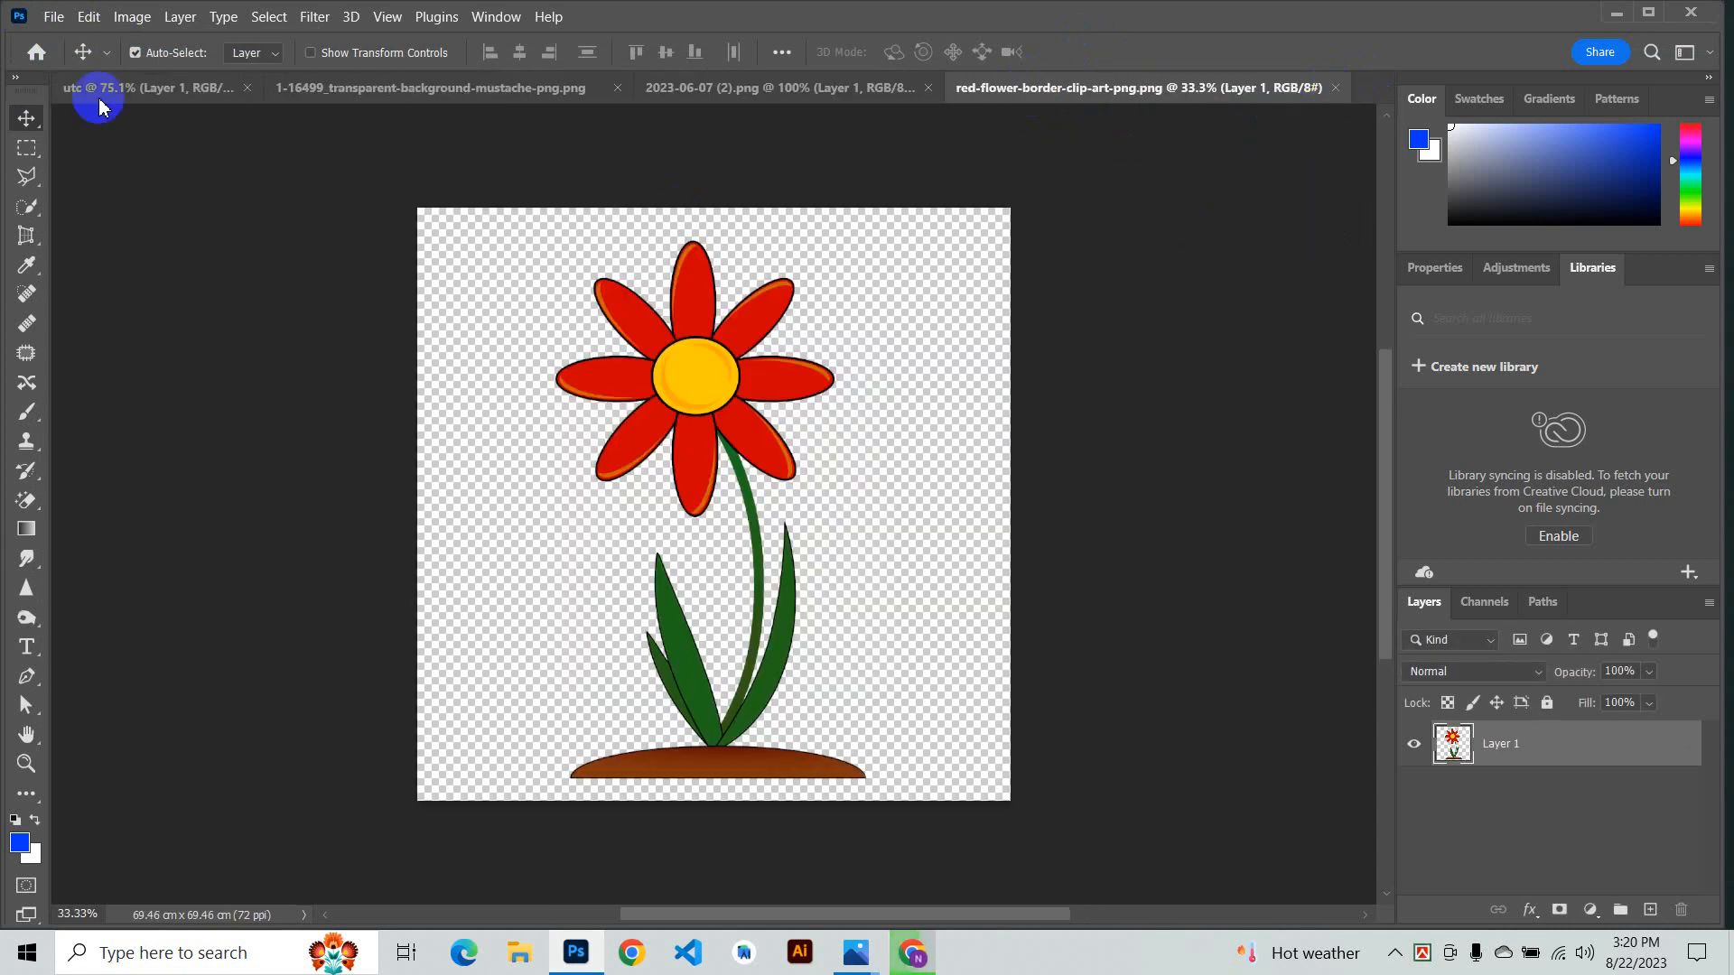
{"action": "left_click", "coordinate": [54, 16]}
{"action": "left_click", "coordinate": [81, 60]}
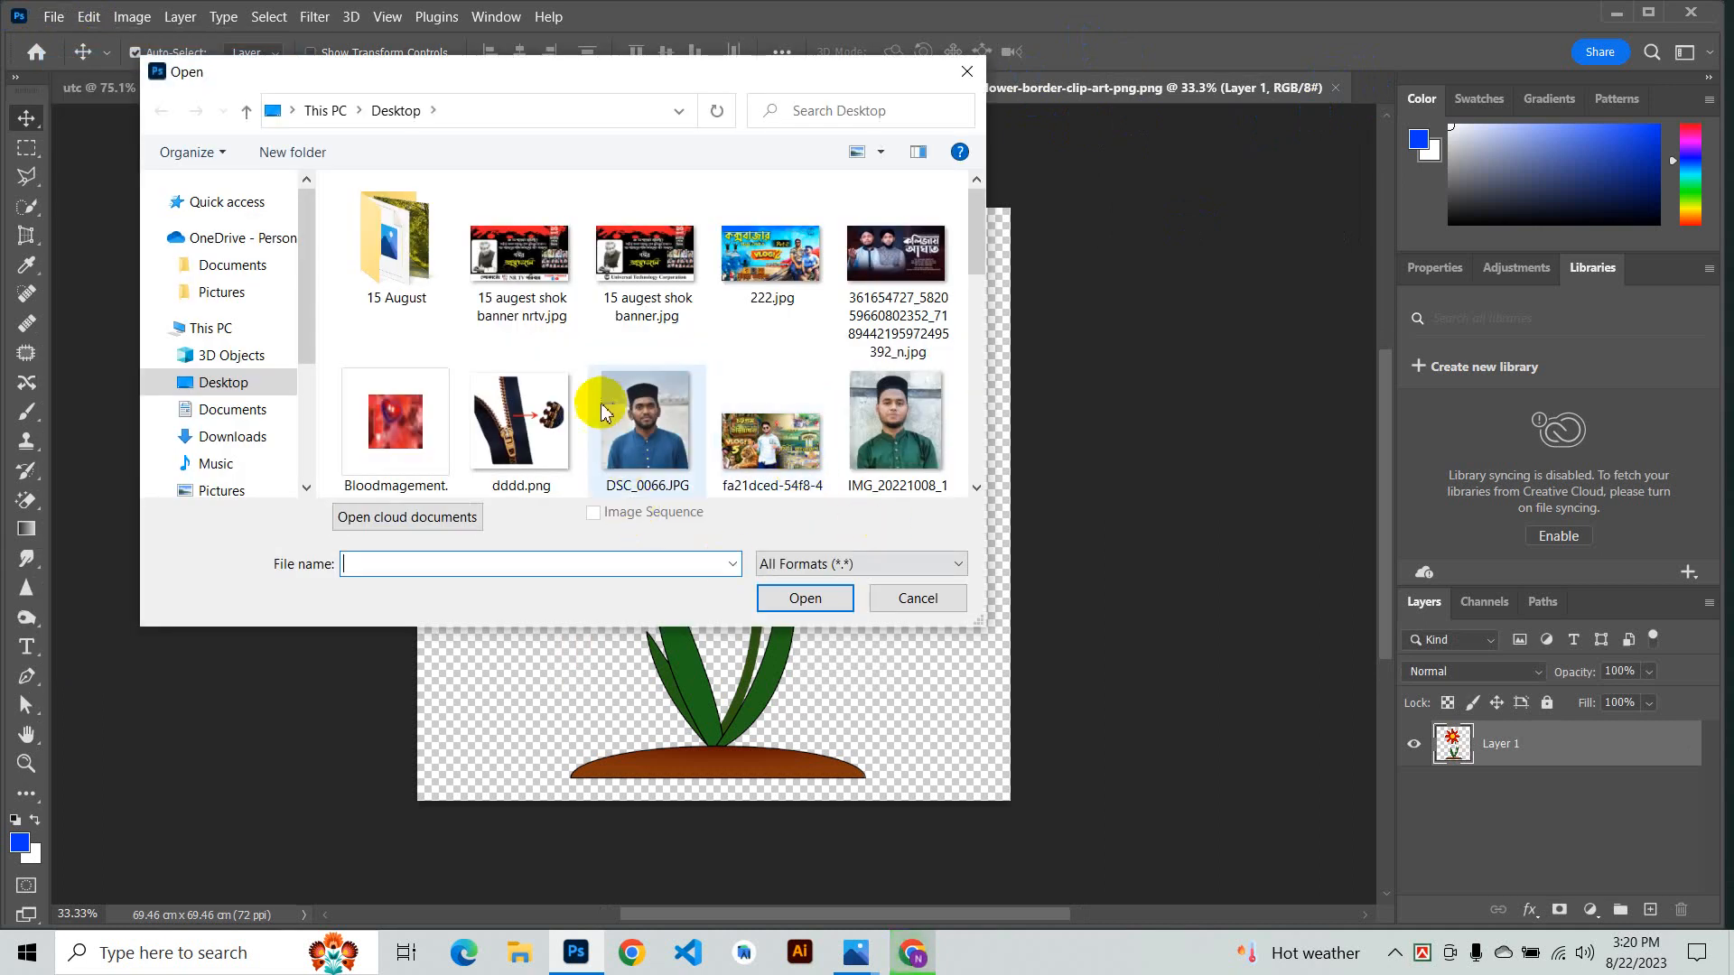
{"action": "scroll", "coordinate": [632, 379], "scroll_direction": "down", "scroll_amount": 5}
{"action": "double_click", "coordinate": [767, 275]}
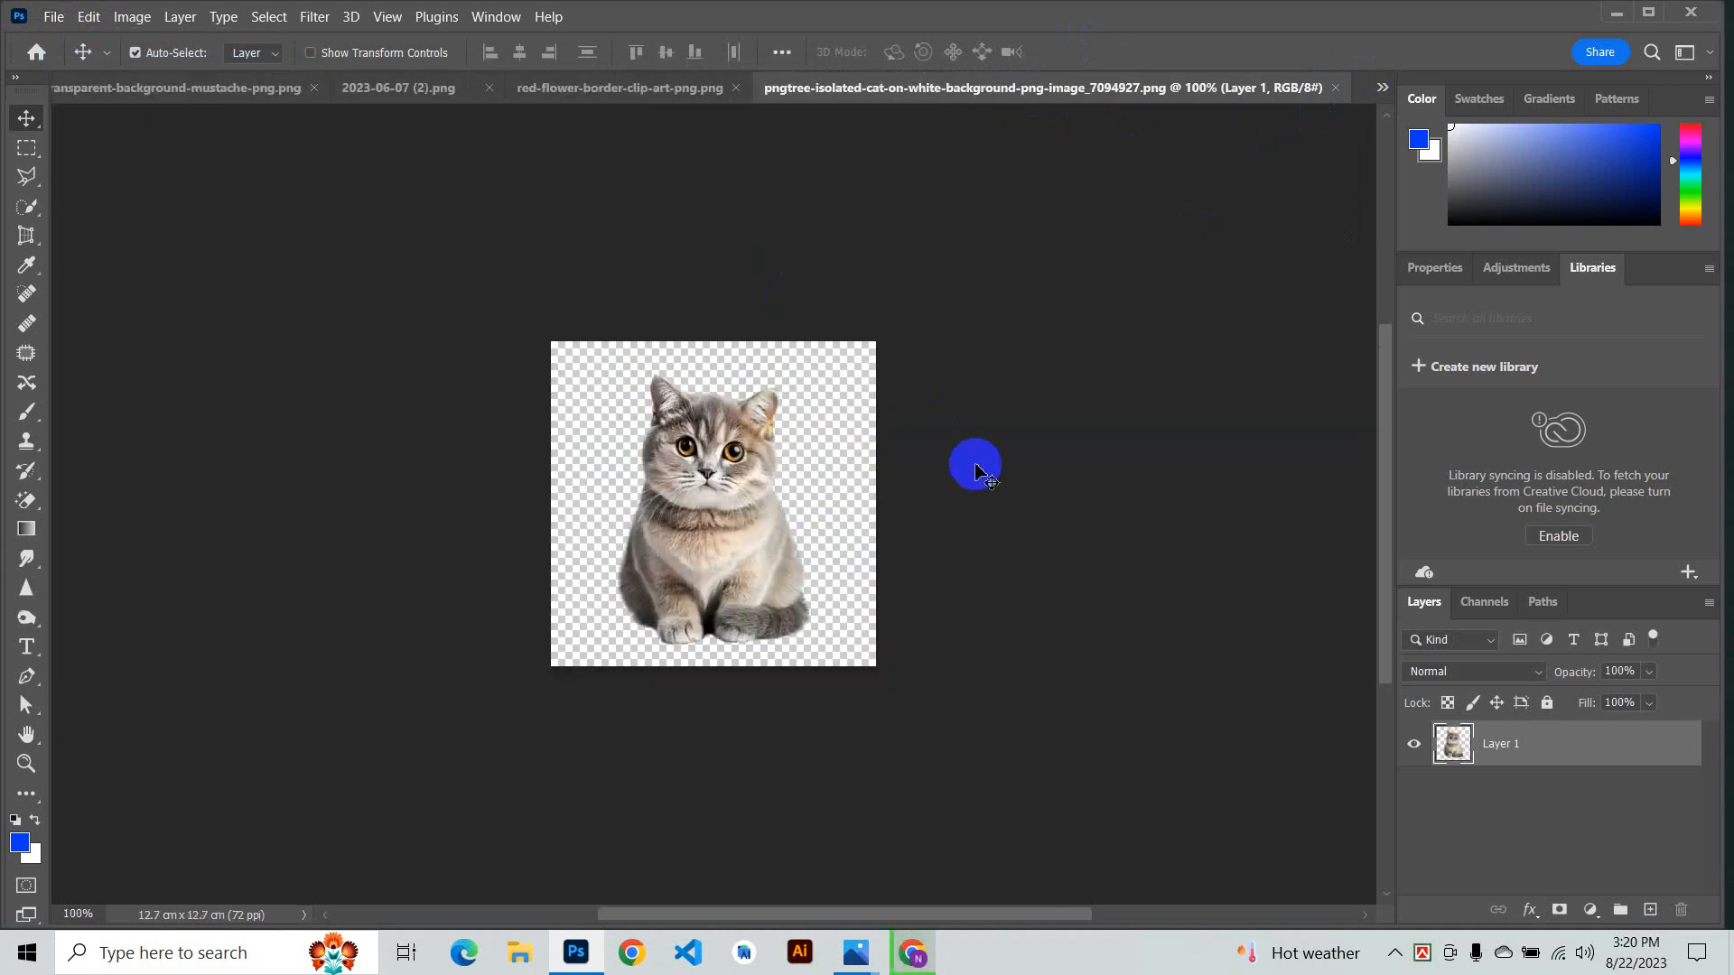
- Move the sitting cat into the portrait document, then delete the copied cat layer
{"action": "left_click_drag", "start_coordinate": [732, 500], "coordinate": [713, 357]}
{"action": "left_click_drag", "start_coordinate": [820, 351], "coordinate": [948, 528]}
{"action": "left_click_drag", "start_coordinate": [951, 598], "coordinate": [977, 561]}
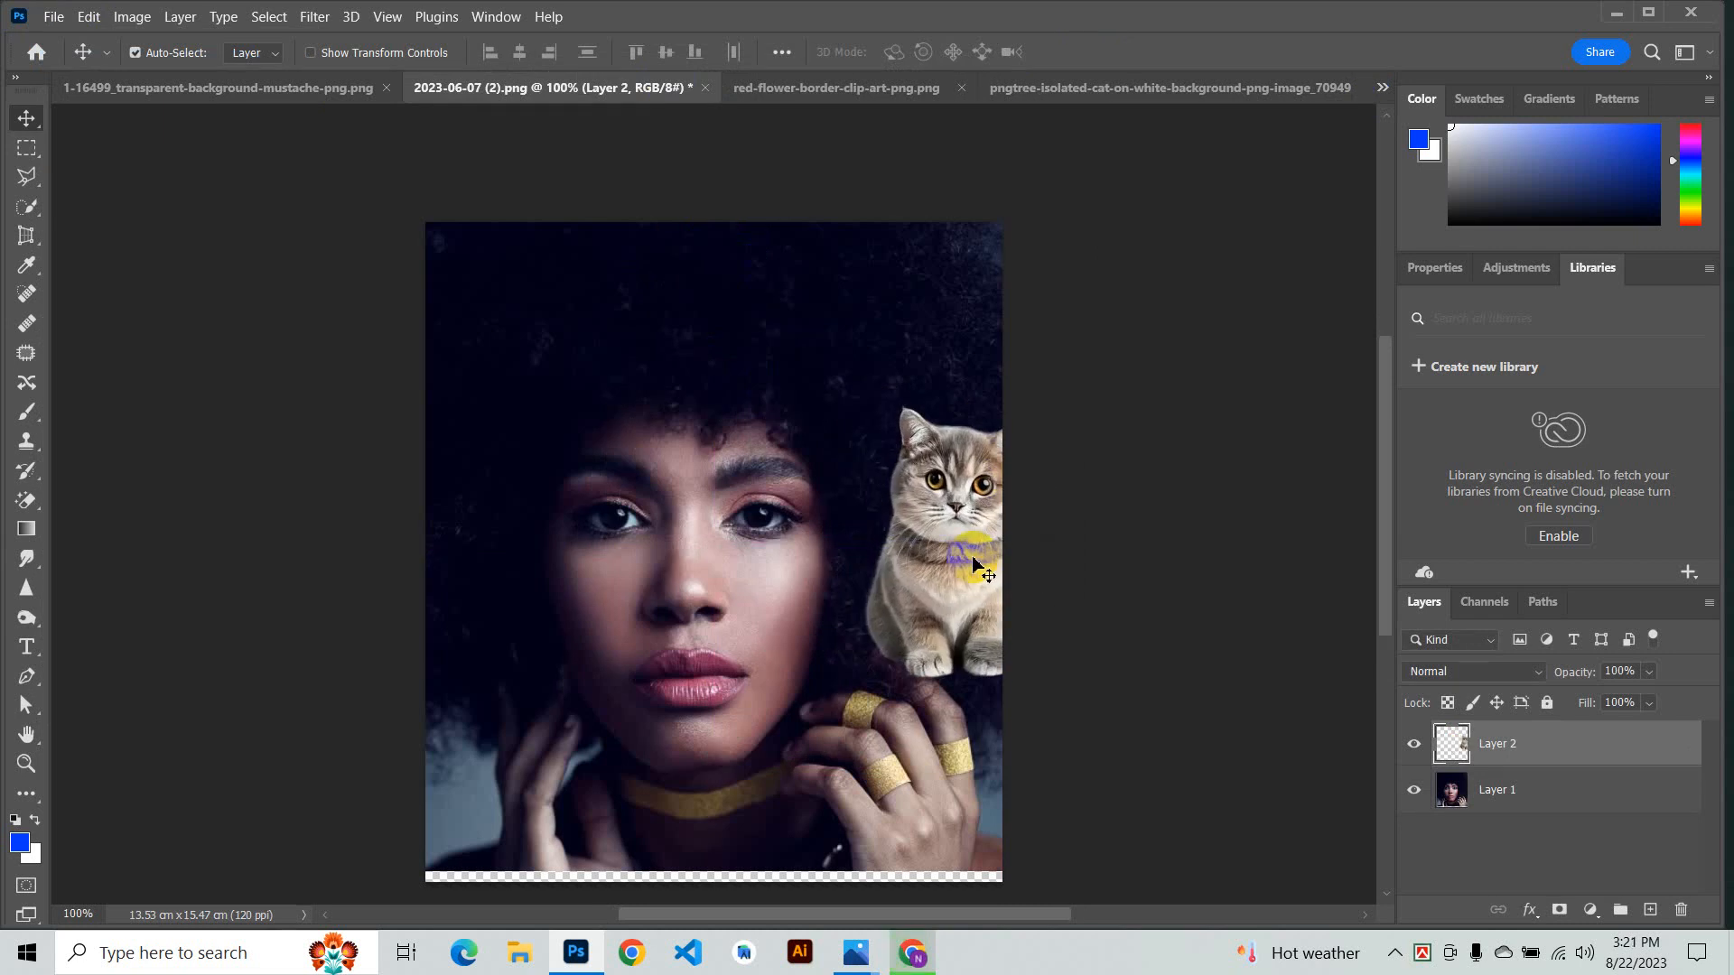
{"action": "key", "text": "Delete"}
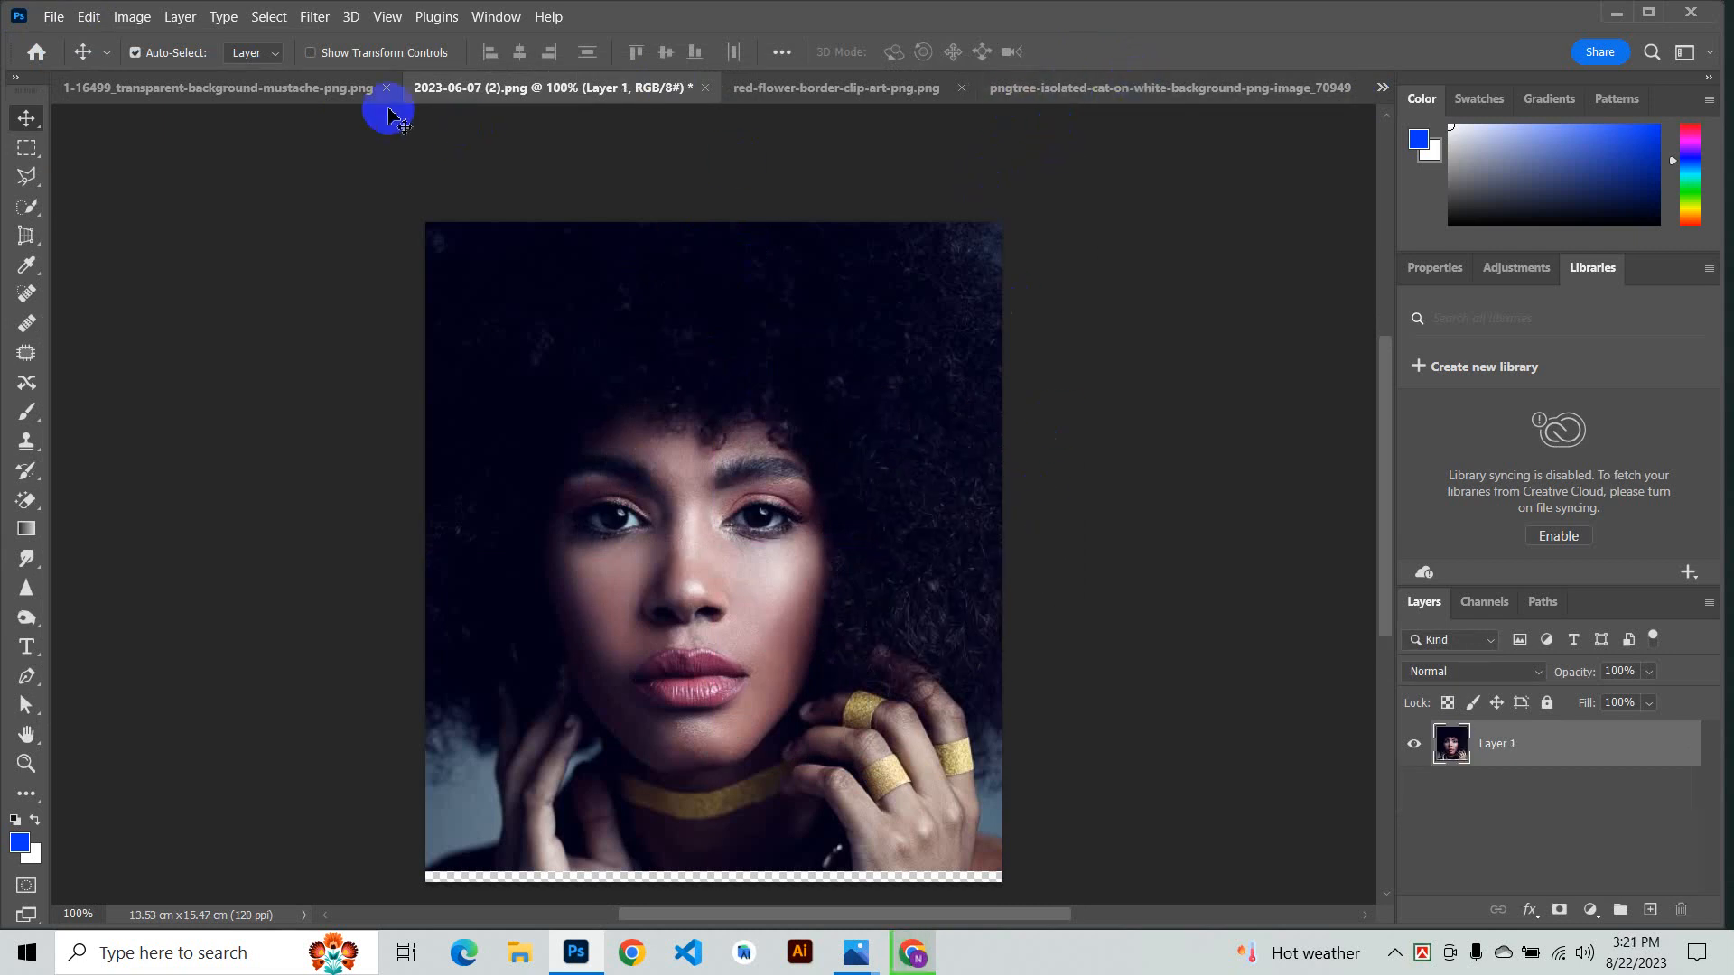
- Move the mustache image from its document into the portrait document
{"action": "left_click", "coordinate": [289, 91]}
{"action": "left_click_drag", "start_coordinate": [583, 537], "coordinate": [644, 86]}
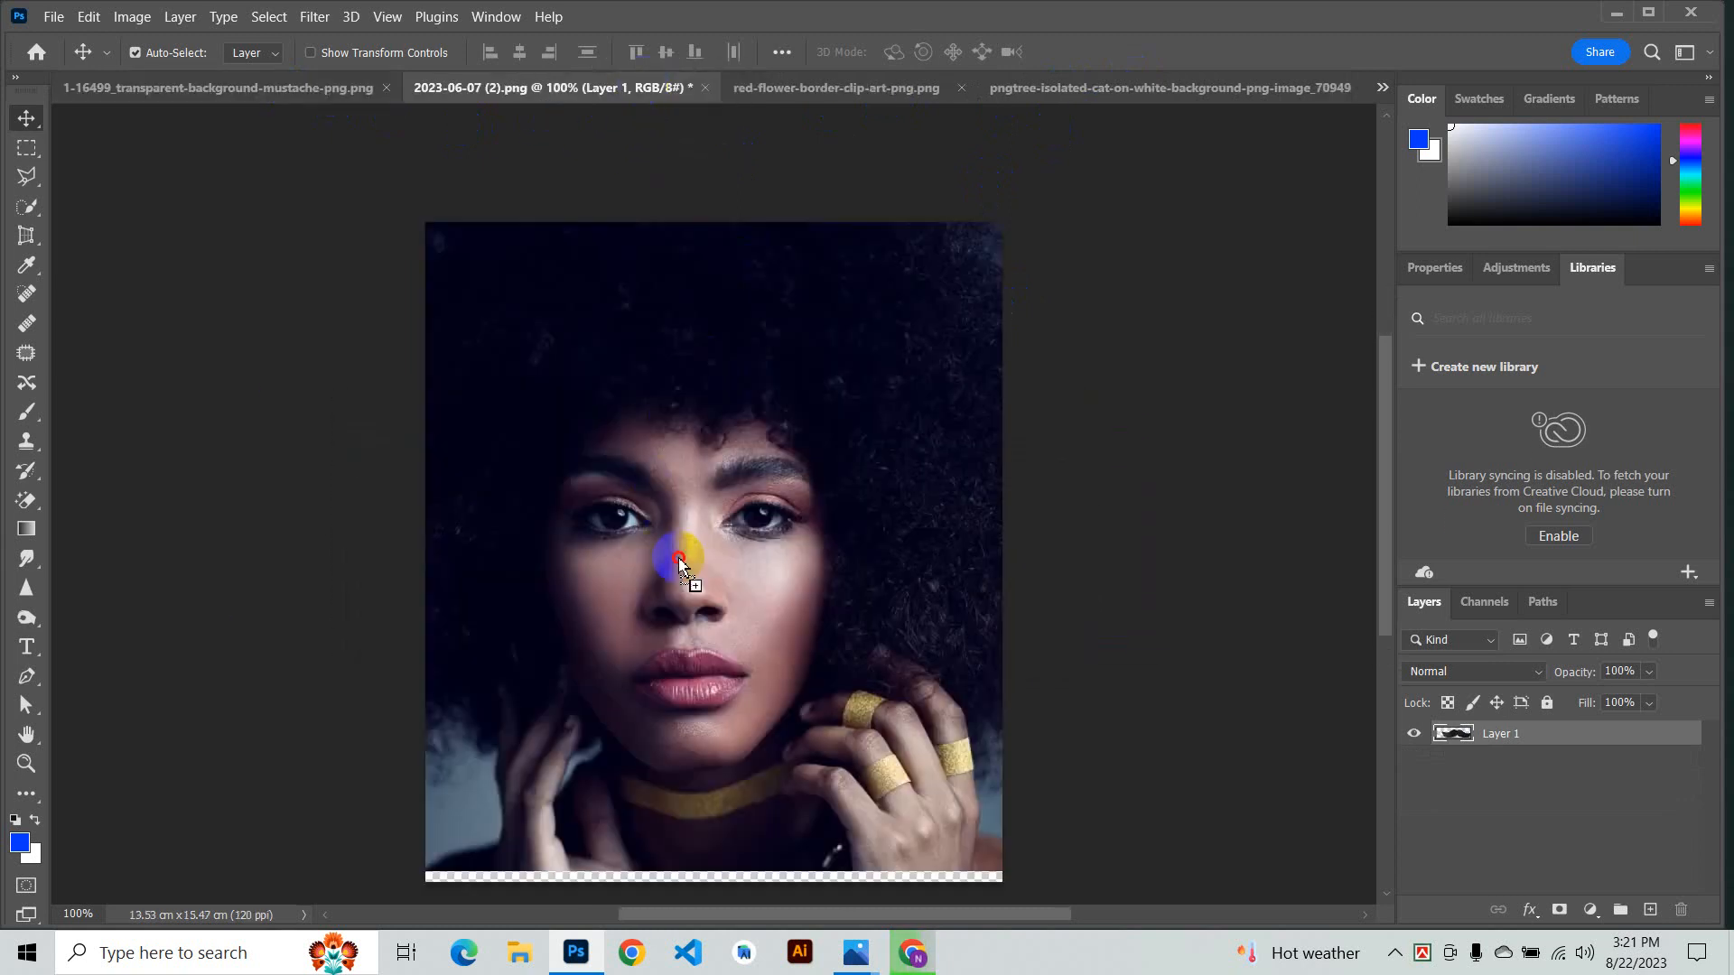
{"action": "left_click_drag", "start_coordinate": [679, 564], "coordinate": [785, 658]}
- Free-transform the mustache, scaling it to about 28.74% and placing it over the woman's lips
{"action": "key", "text": "ctrl+t"}
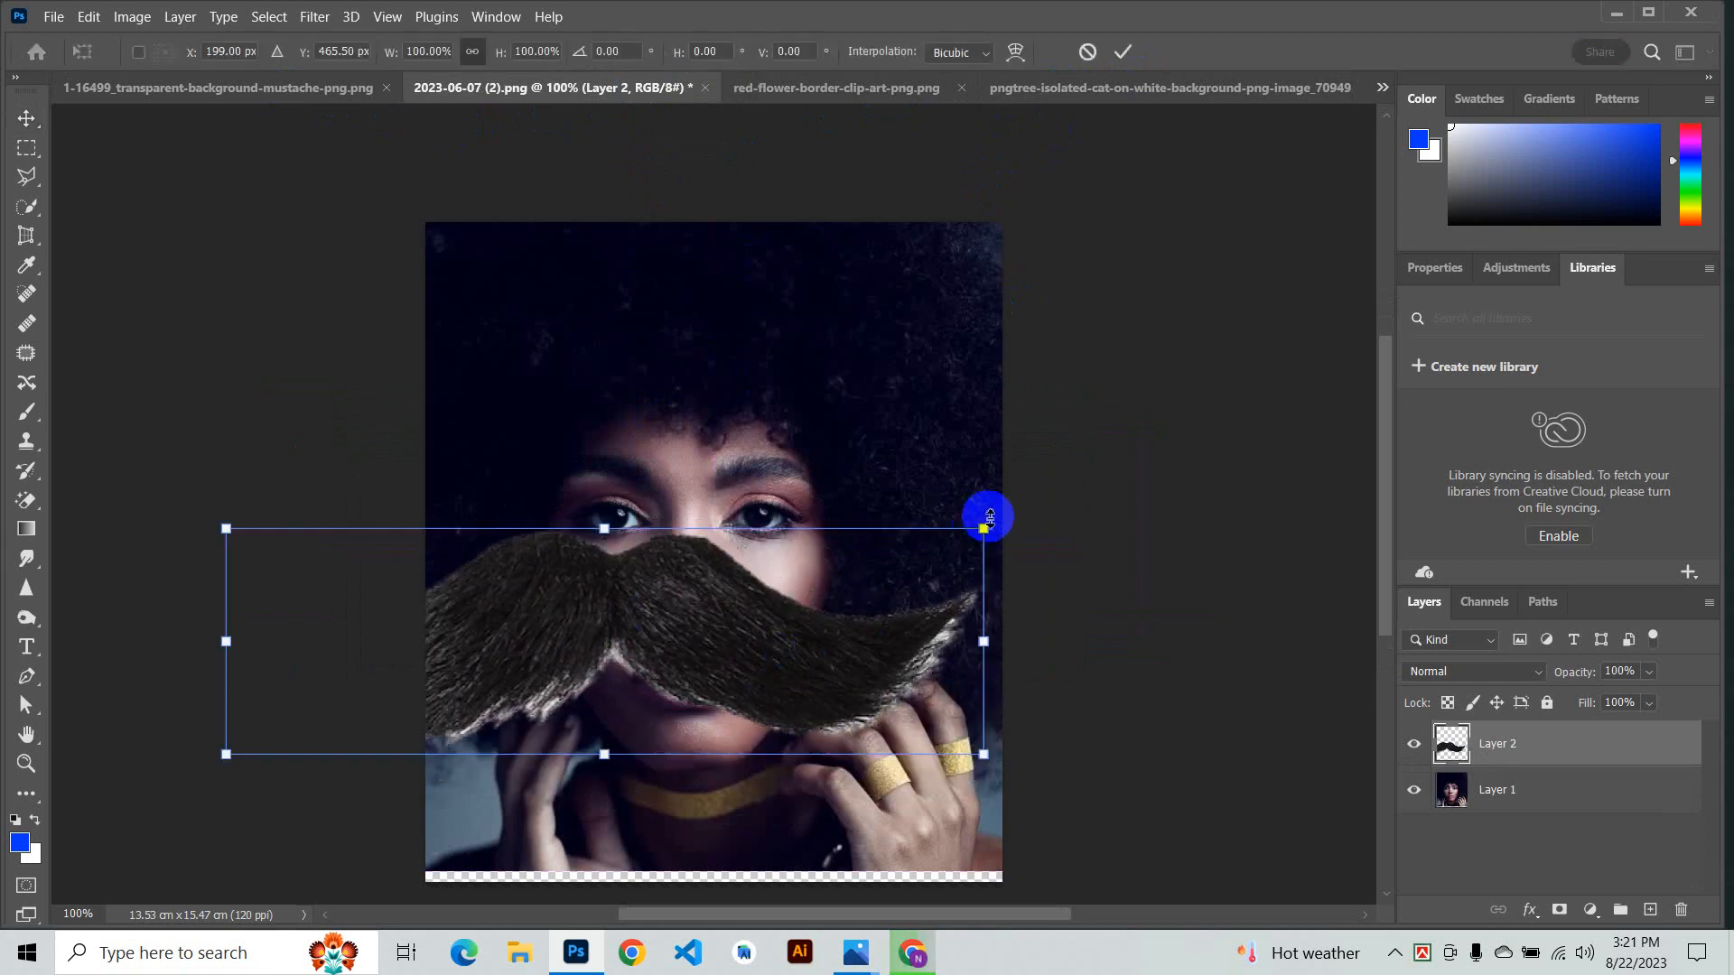
{"action": "left_click_drag", "start_coordinate": [984, 530], "coordinate": [407, 614]}
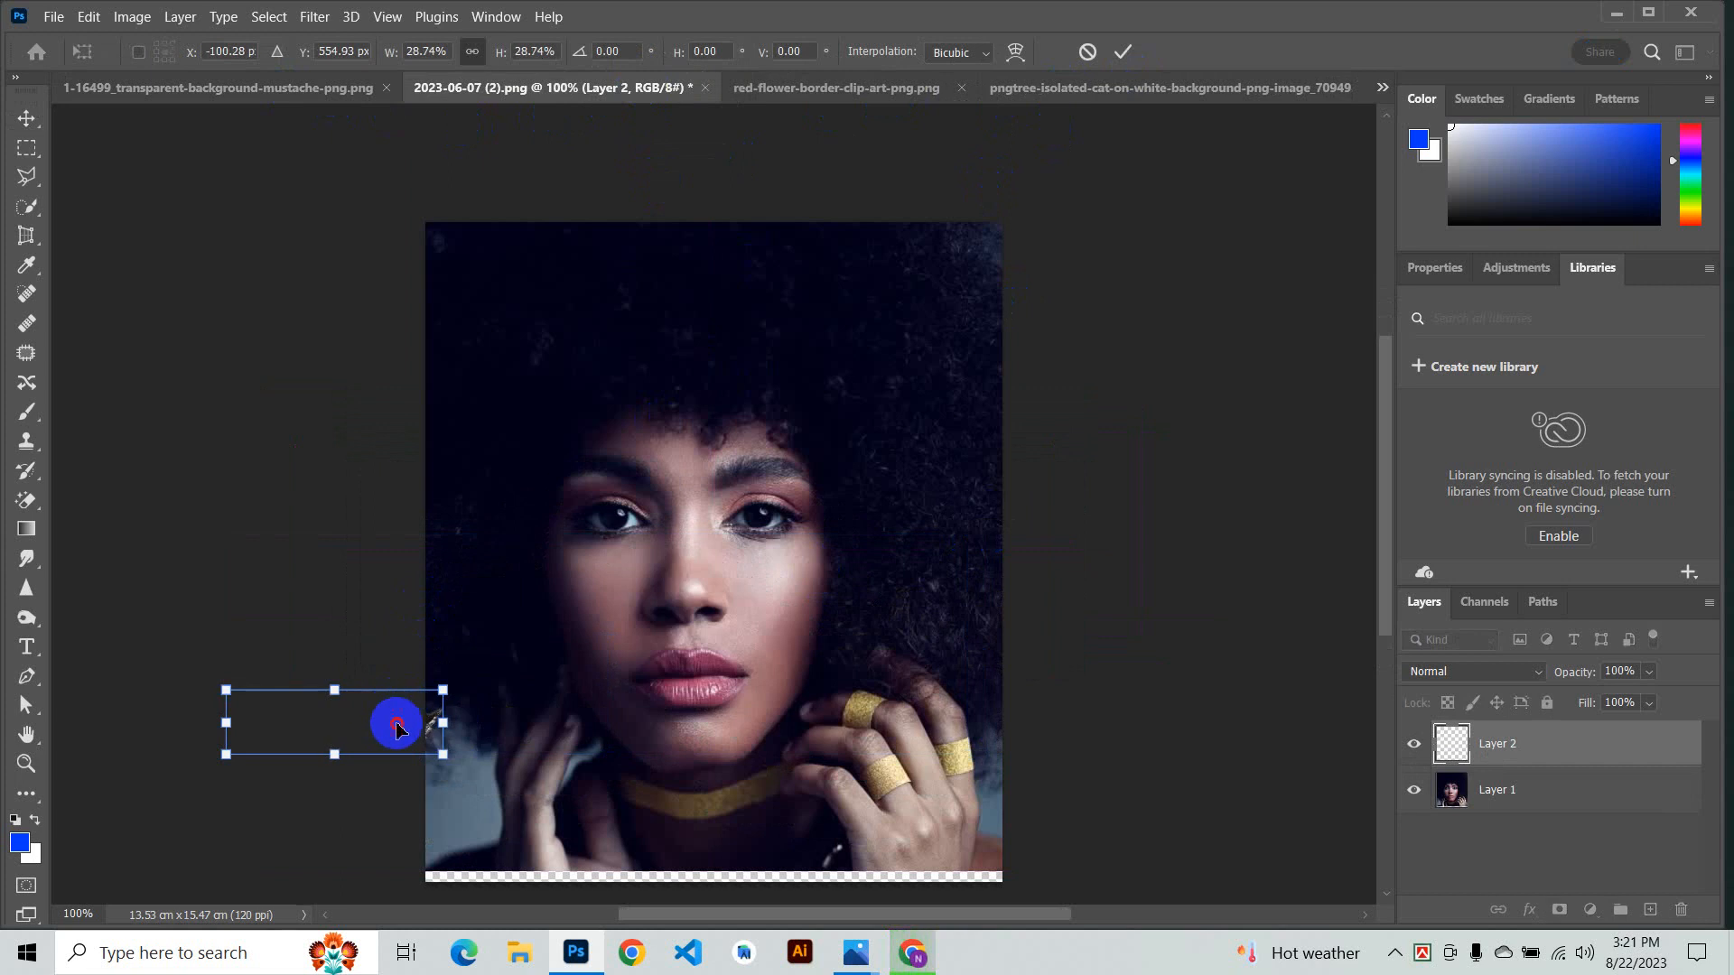
{"action": "left_click_drag", "start_coordinate": [394, 719], "coordinate": [826, 633]}
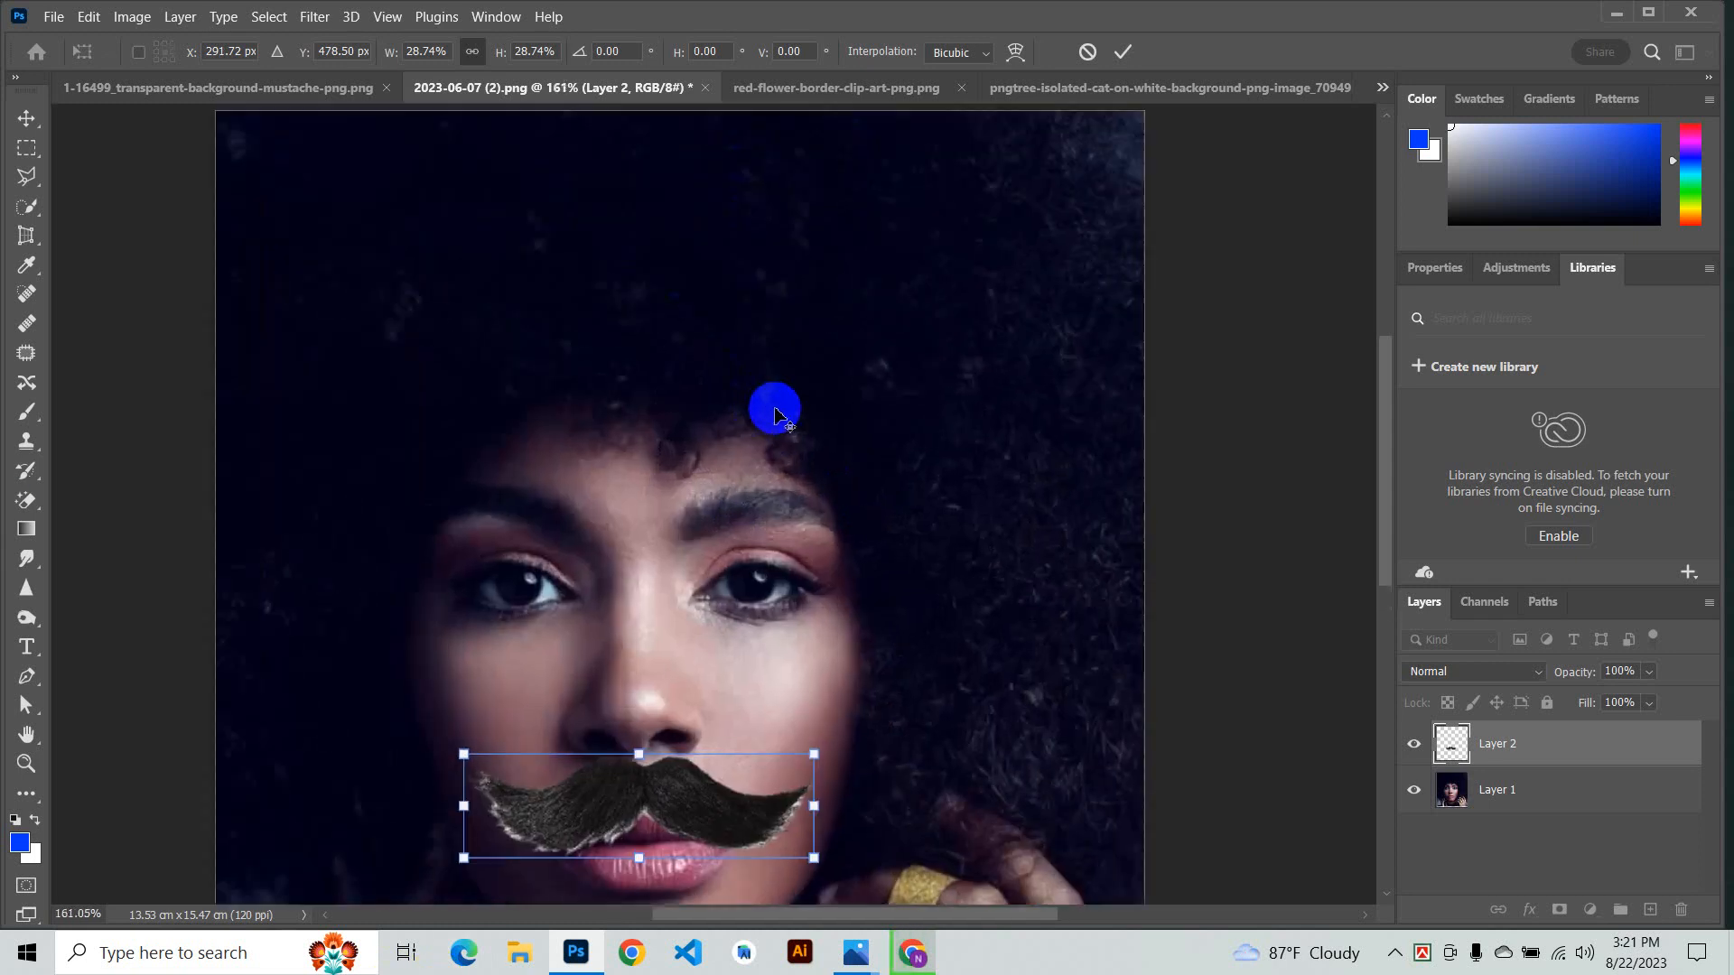
- Fine-tune the mustache's size and position above the upper lip and commit the transform
{"action": "scroll", "coordinate": [774, 407], "scroll_direction": "up", "scroll_amount": 5}
{"action": "scroll", "coordinate": [669, 620], "scroll_direction": "up", "scroll_amount": 4}
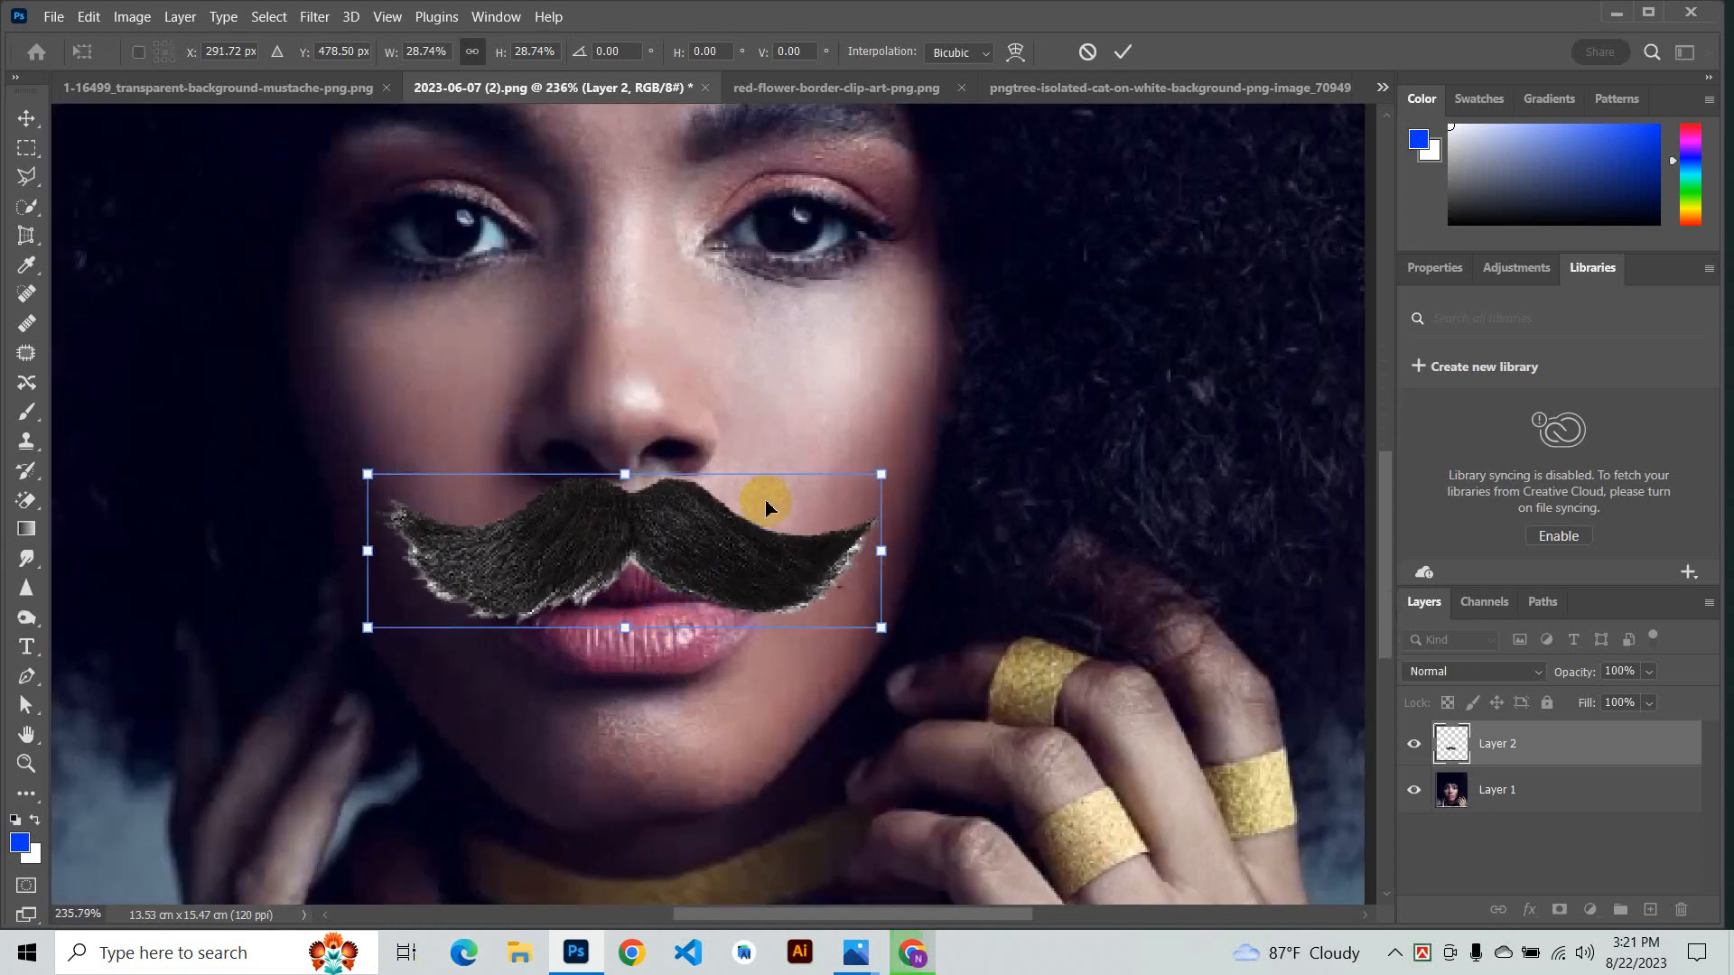
{"action": "scroll", "coordinate": [763, 380], "scroll_direction": "down", "scroll_amount": 6}
{"action": "scroll", "coordinate": [556, 871], "scroll_direction": "down", "scroll_amount": 9}
{"action": "scroll", "coordinate": [722, 794], "scroll_direction": "down", "scroll_amount": 2}
{"action": "scroll", "coordinate": [782, 614], "scroll_direction": "up", "scroll_amount": 20}
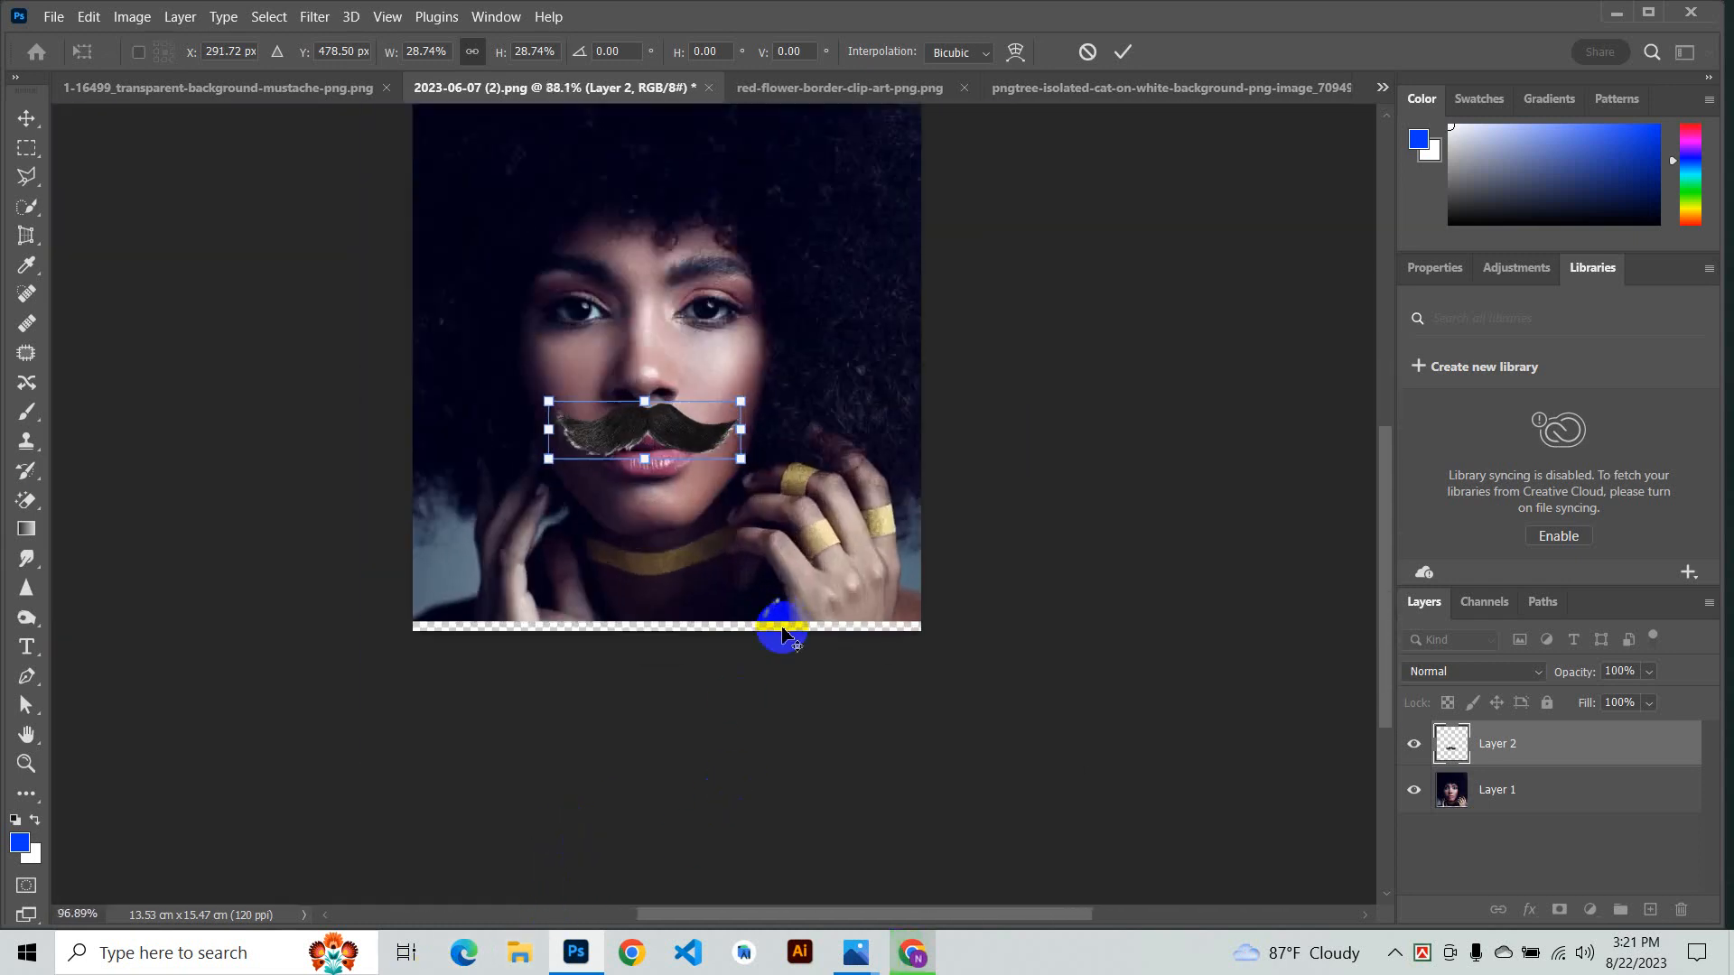
{"action": "scroll", "coordinate": [540, 484], "scroll_direction": "up", "scroll_amount": 3}
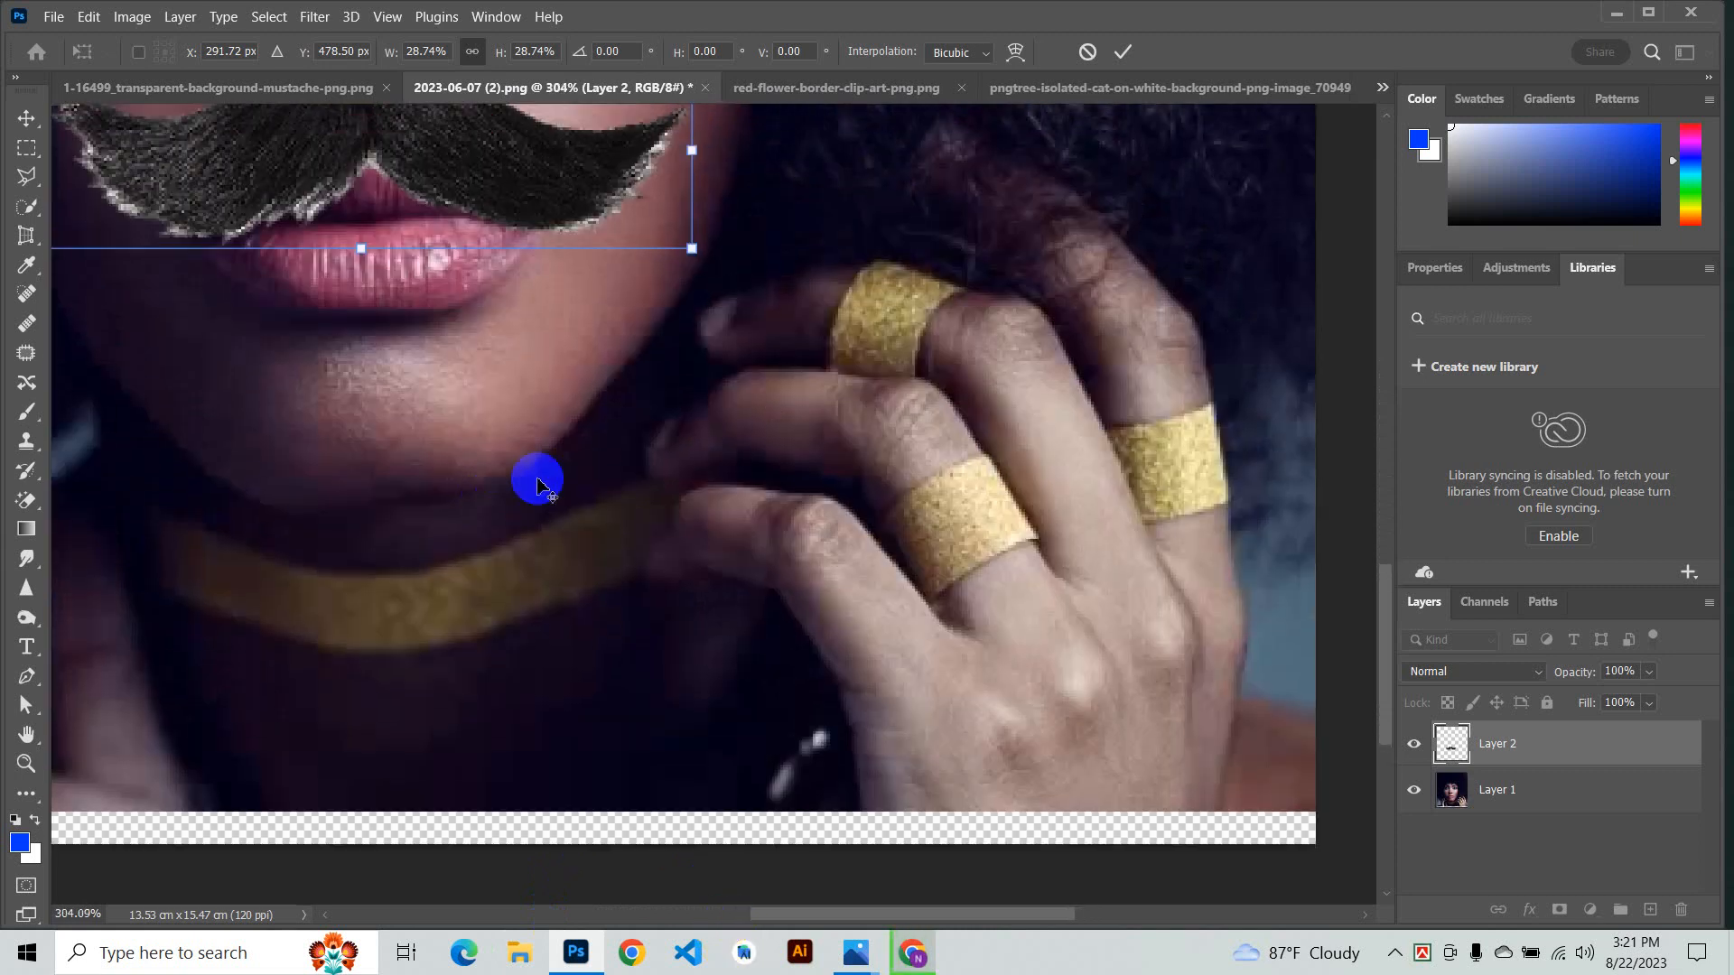
{"action": "scroll", "coordinate": [552, 484], "scroll_direction": "down", "scroll_amount": 3}
{"action": "scroll", "coordinate": [623, 456], "scroll_direction": "up", "scroll_amount": 3}
{"action": "left_click_drag", "start_coordinate": [656, 438], "coordinate": [476, 380]}
{"action": "left_click_drag", "start_coordinate": [343, 349], "coordinate": [516, 351]}
{"action": "scroll", "coordinate": [623, 334], "scroll_direction": "down", "scroll_amount": 5}
{"action": "mouse_move", "coordinate": [614, 377]}
{"action": "left_mouse_down"}
{"action": "mouse_move", "coordinate": [552, 353]}
{"action": "mouse_move", "coordinate": [607, 363]}
{"action": "left_mouse_up"}
{"action": "scroll", "coordinate": [700, 344], "scroll_direction": "up", "scroll_amount": 1}
{"action": "left_click", "coordinate": [1066, 334]}
{"action": "scroll", "coordinate": [713, 605], "scroll_direction": "up", "scroll_amount": 3}
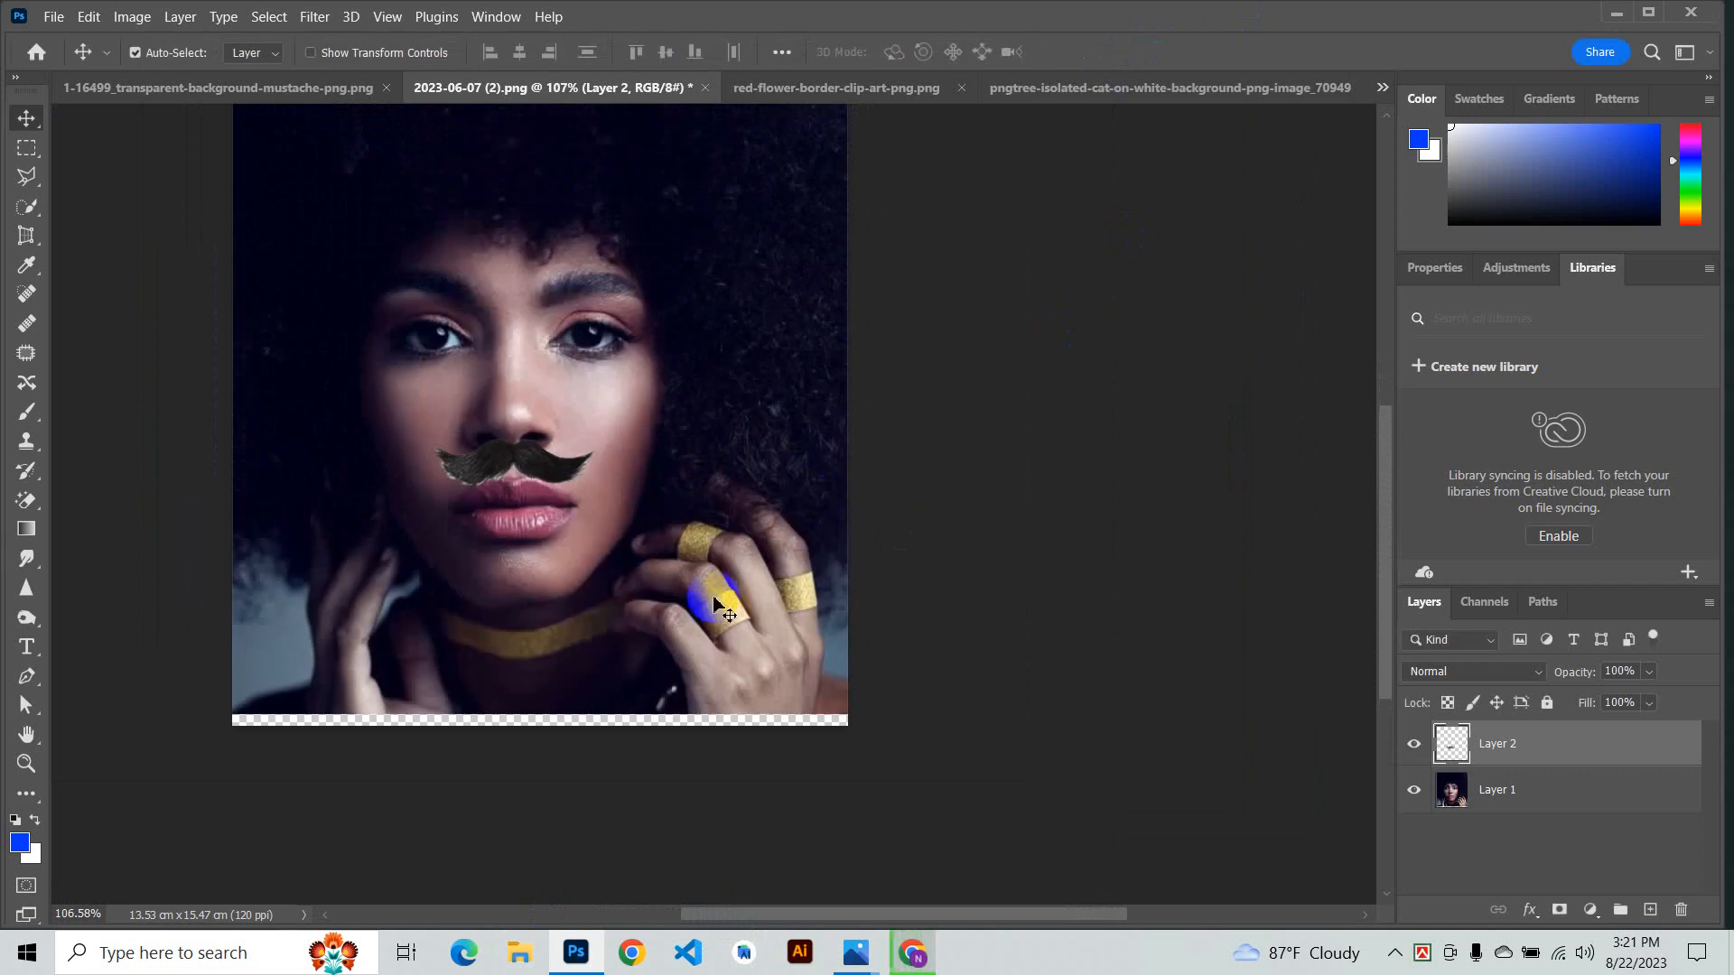
- Reposition the mustache so it sits just above the woman's upper lip
{"action": "left_click_drag", "start_coordinate": [575, 474], "coordinate": [522, 496]}
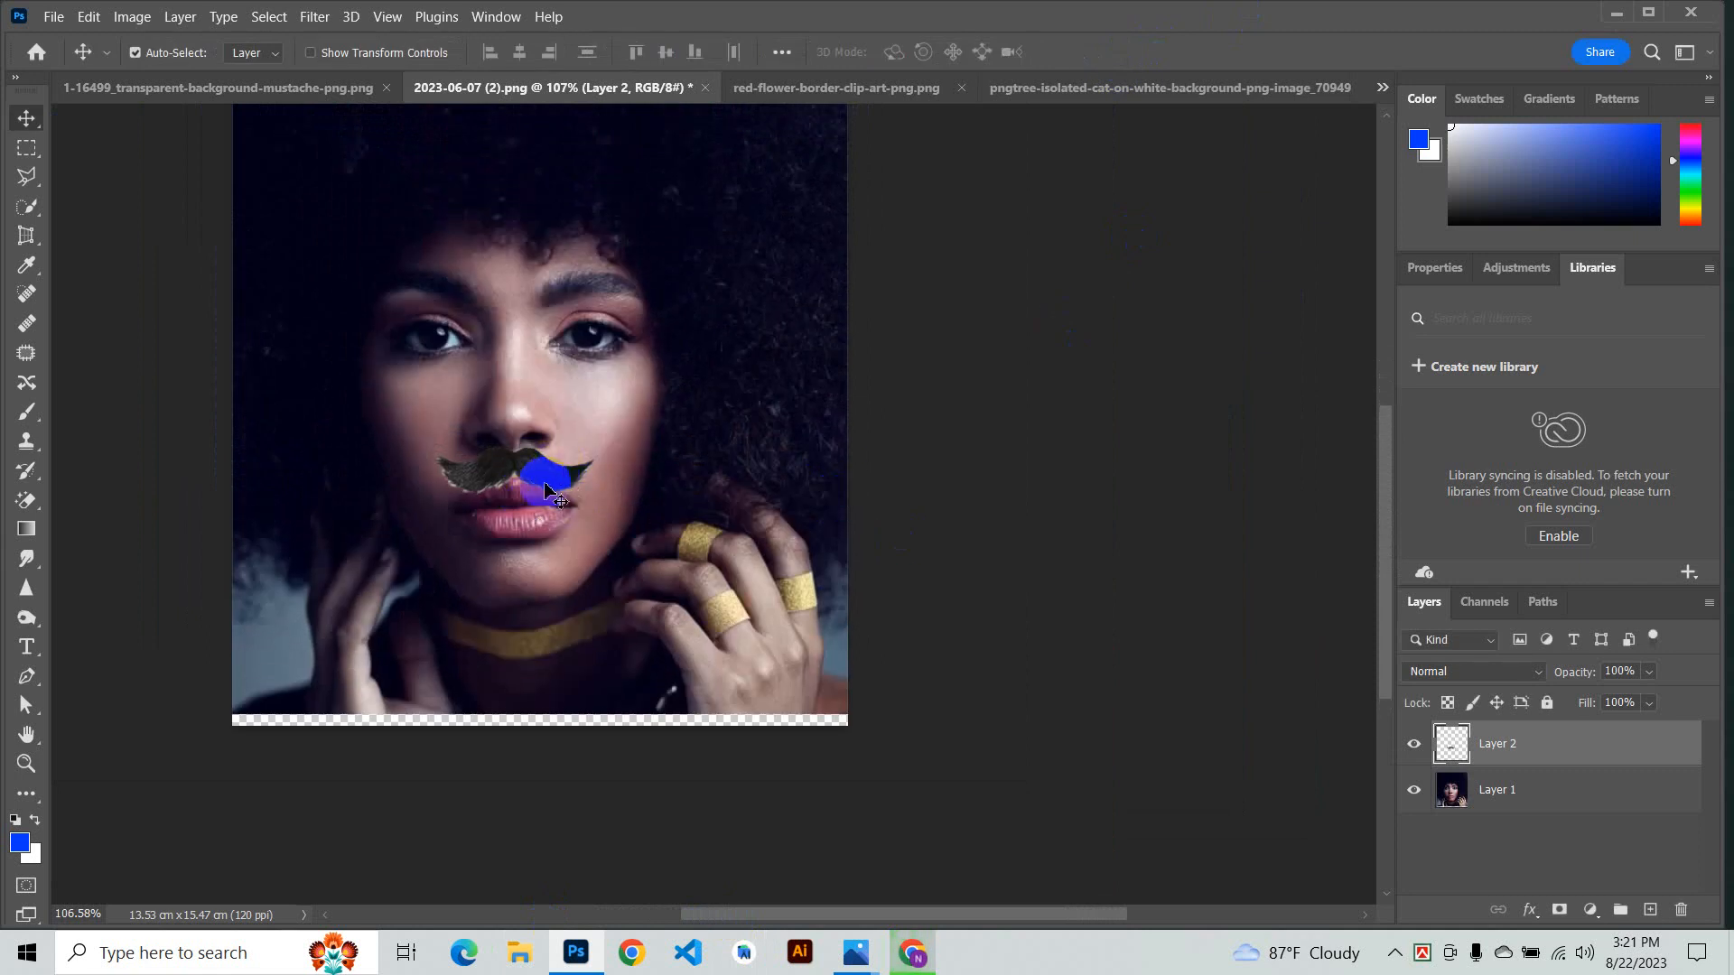
{"action": "left_click_drag", "start_coordinate": [654, 576], "coordinate": [653, 574]}
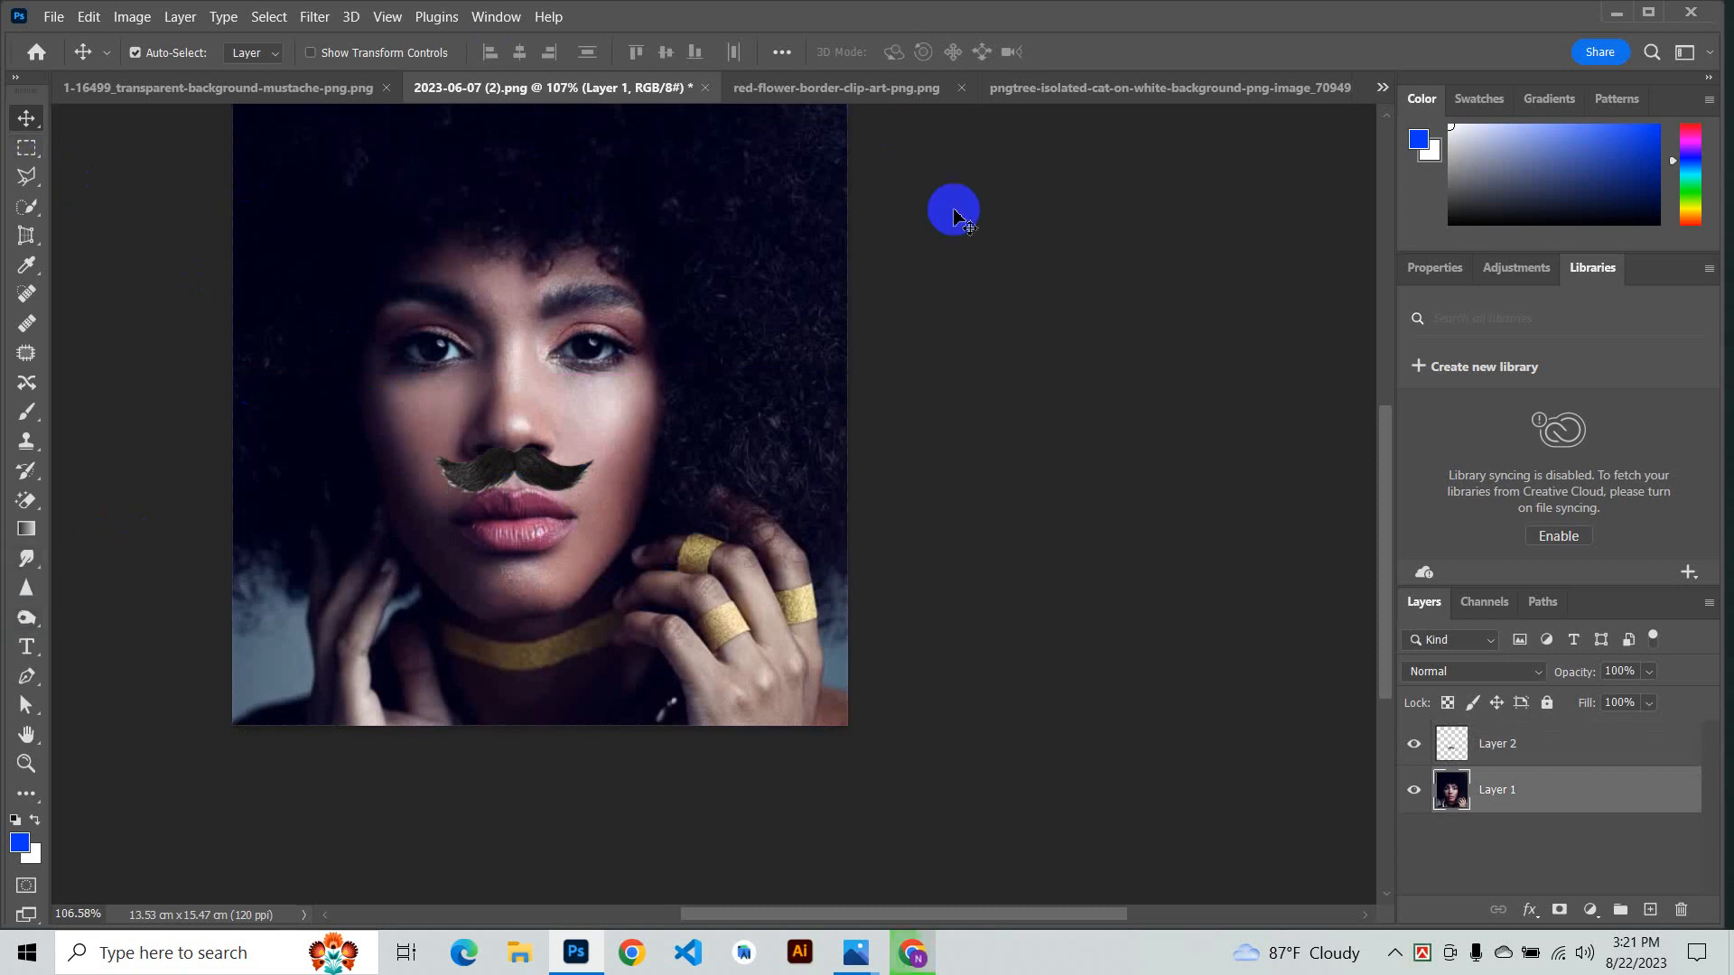
{"action": "mouse_move", "coordinate": [555, 490]}
{"action": "left_mouse_down"}
{"action": "mouse_move", "coordinate": [670, 487]}
{"action": "mouse_move", "coordinate": [520, 504]}
{"action": "mouse_move", "coordinate": [567, 485]}
{"action": "left_mouse_up"}
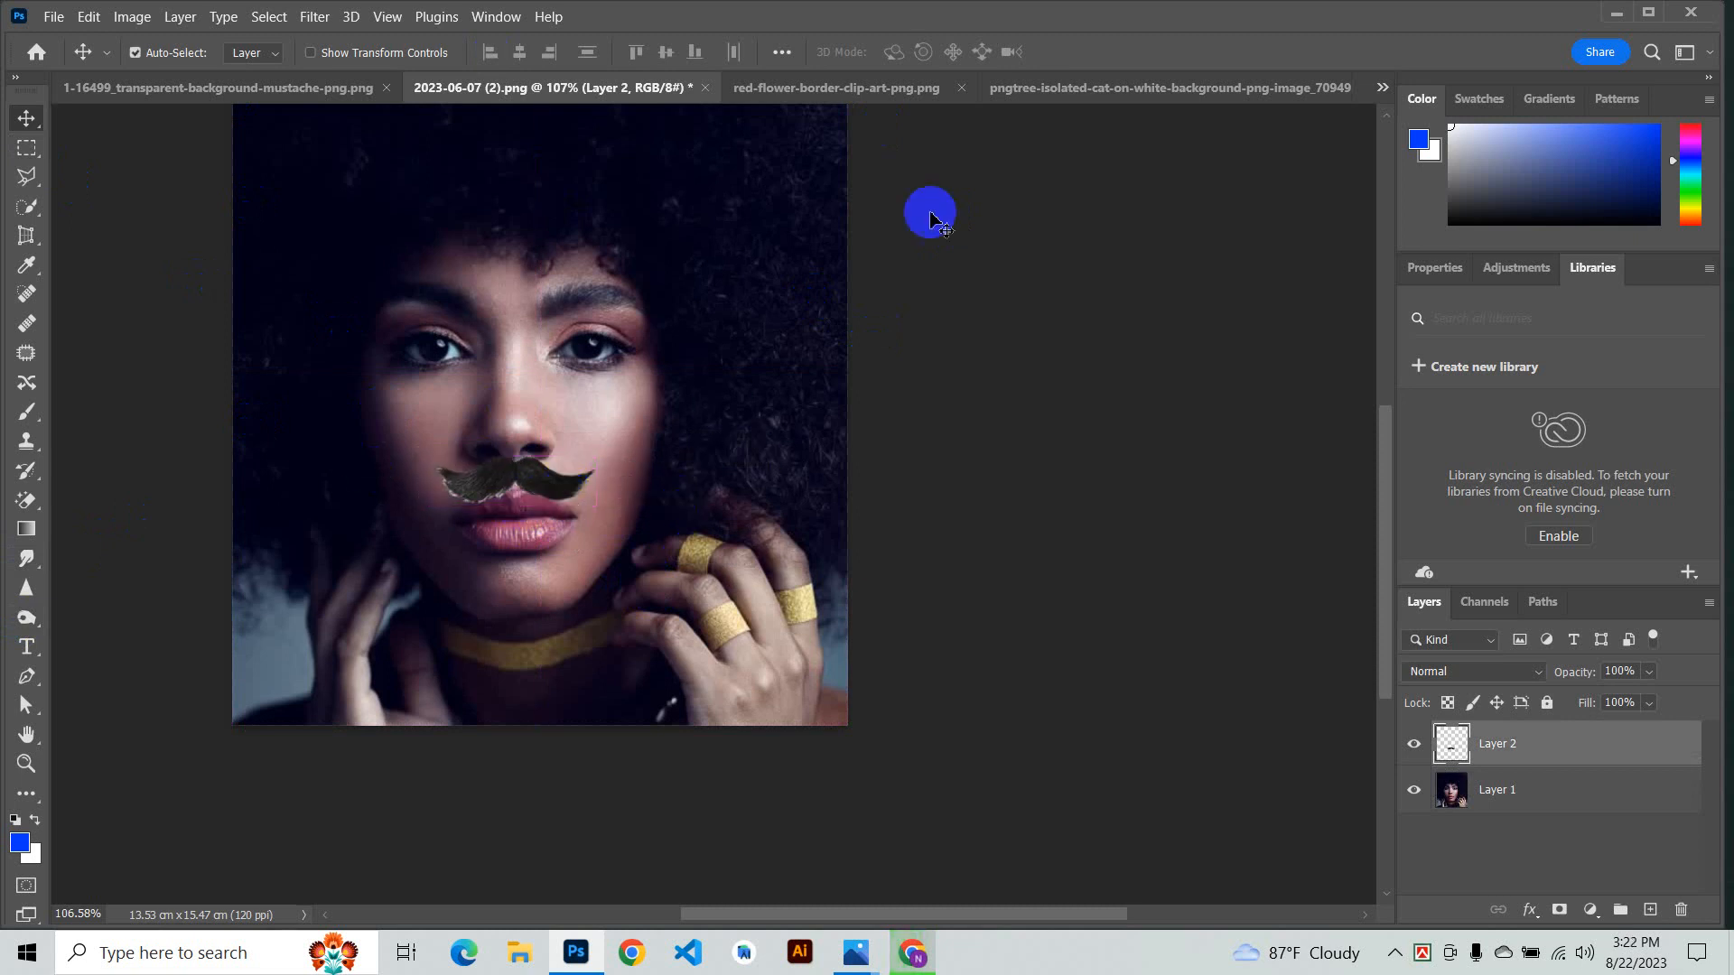
- Bring the red flower clip art from its document into the portrait document as a new layer
{"action": "left_click", "coordinate": [880, 100]}
{"action": "left_click_drag", "start_coordinate": [718, 343], "coordinate": [314, 93]}
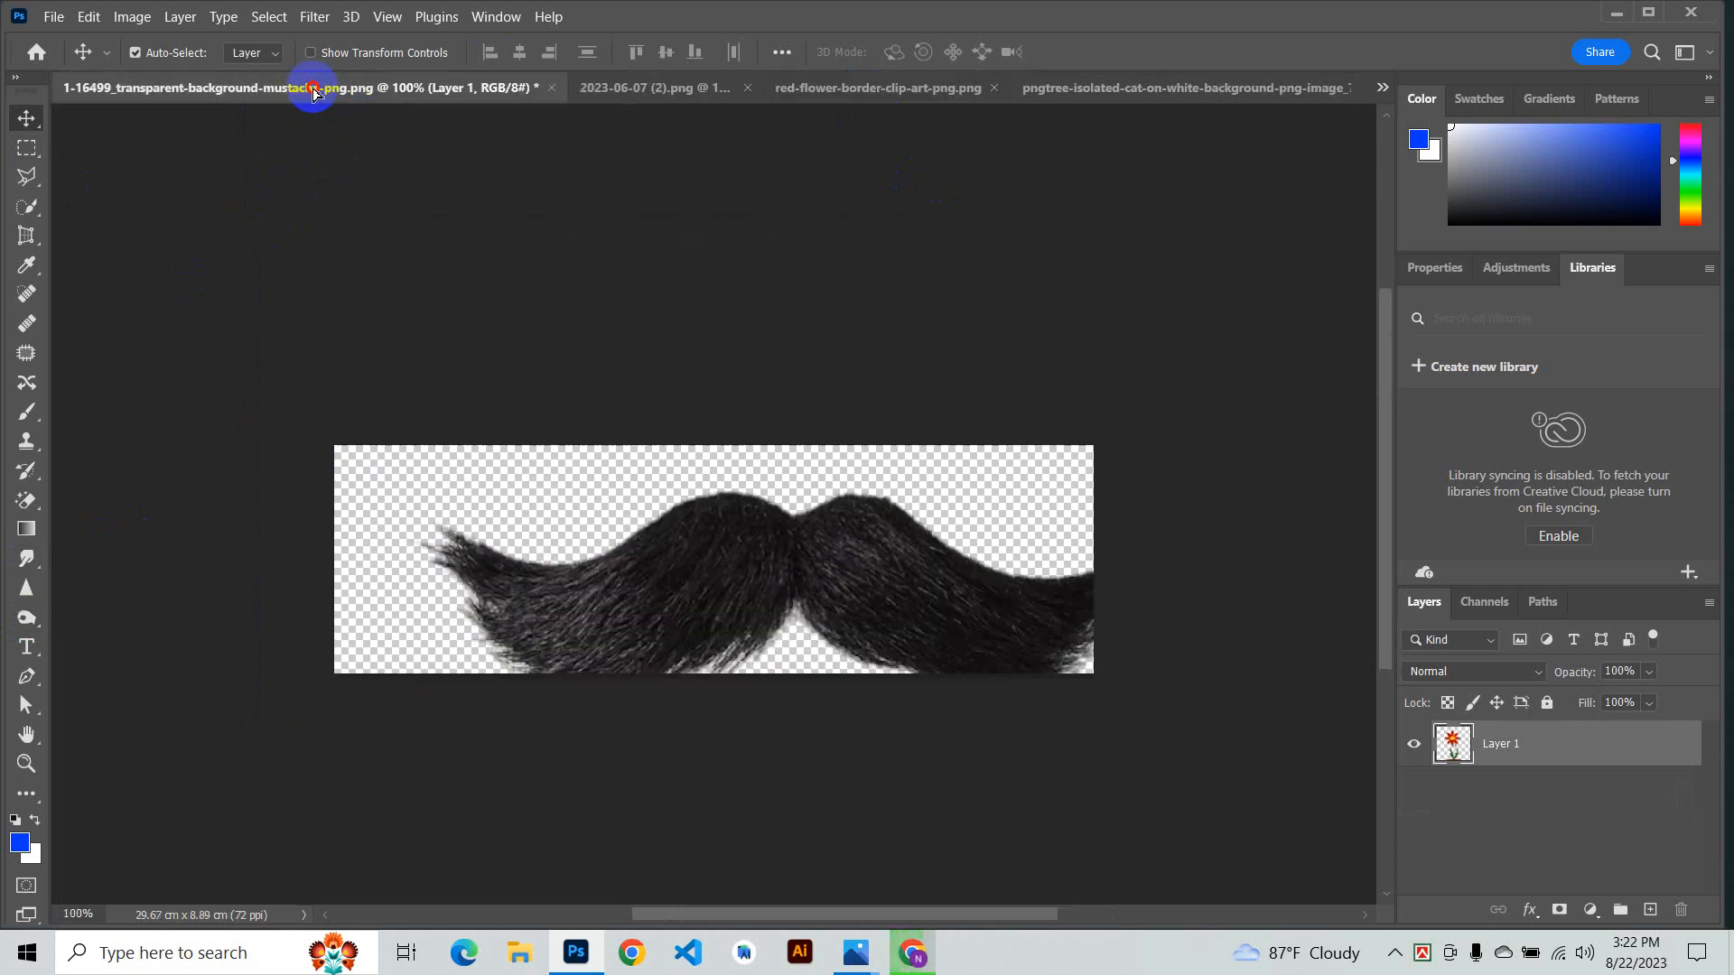
{"action": "left_click_drag", "start_coordinate": [638, 82], "coordinate": [659, 367]}
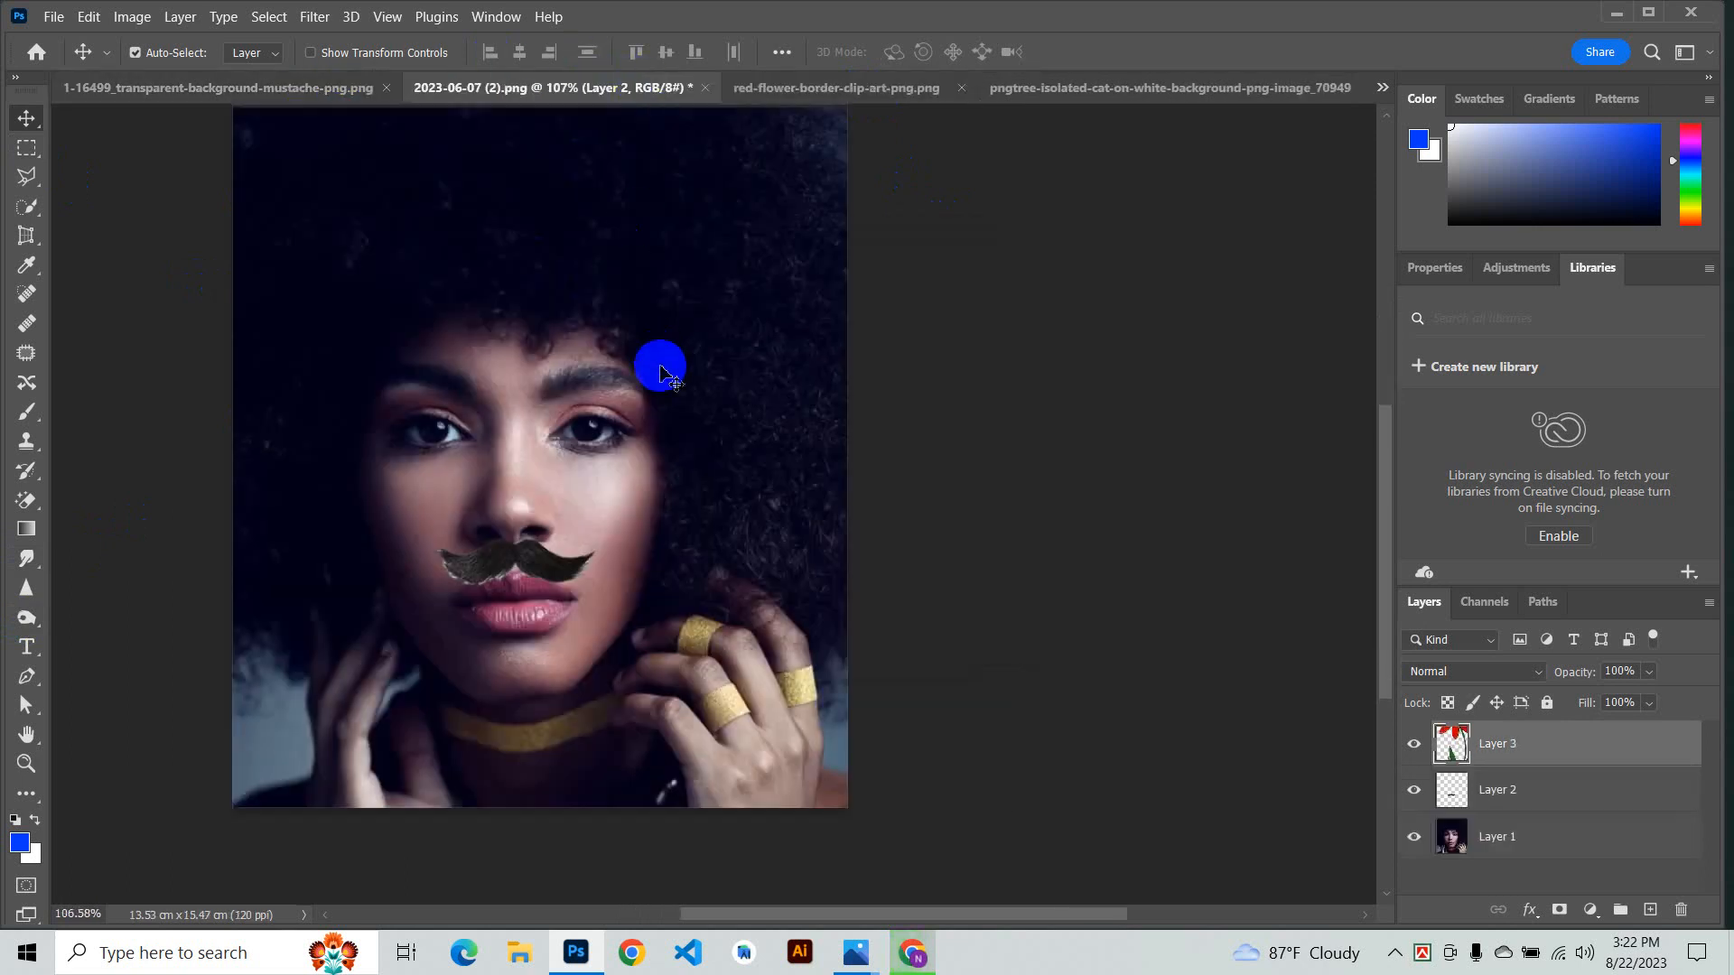
{"action": "left_click_drag", "start_coordinate": [662, 214], "coordinate": [609, 772]}
{"action": "mouse_move", "coordinate": [502, 561]}
{"action": "left_mouse_down"}
{"action": "mouse_move", "coordinate": [561, 556]}
{"action": "mouse_move", "coordinate": [509, 585]}
{"action": "left_mouse_up"}
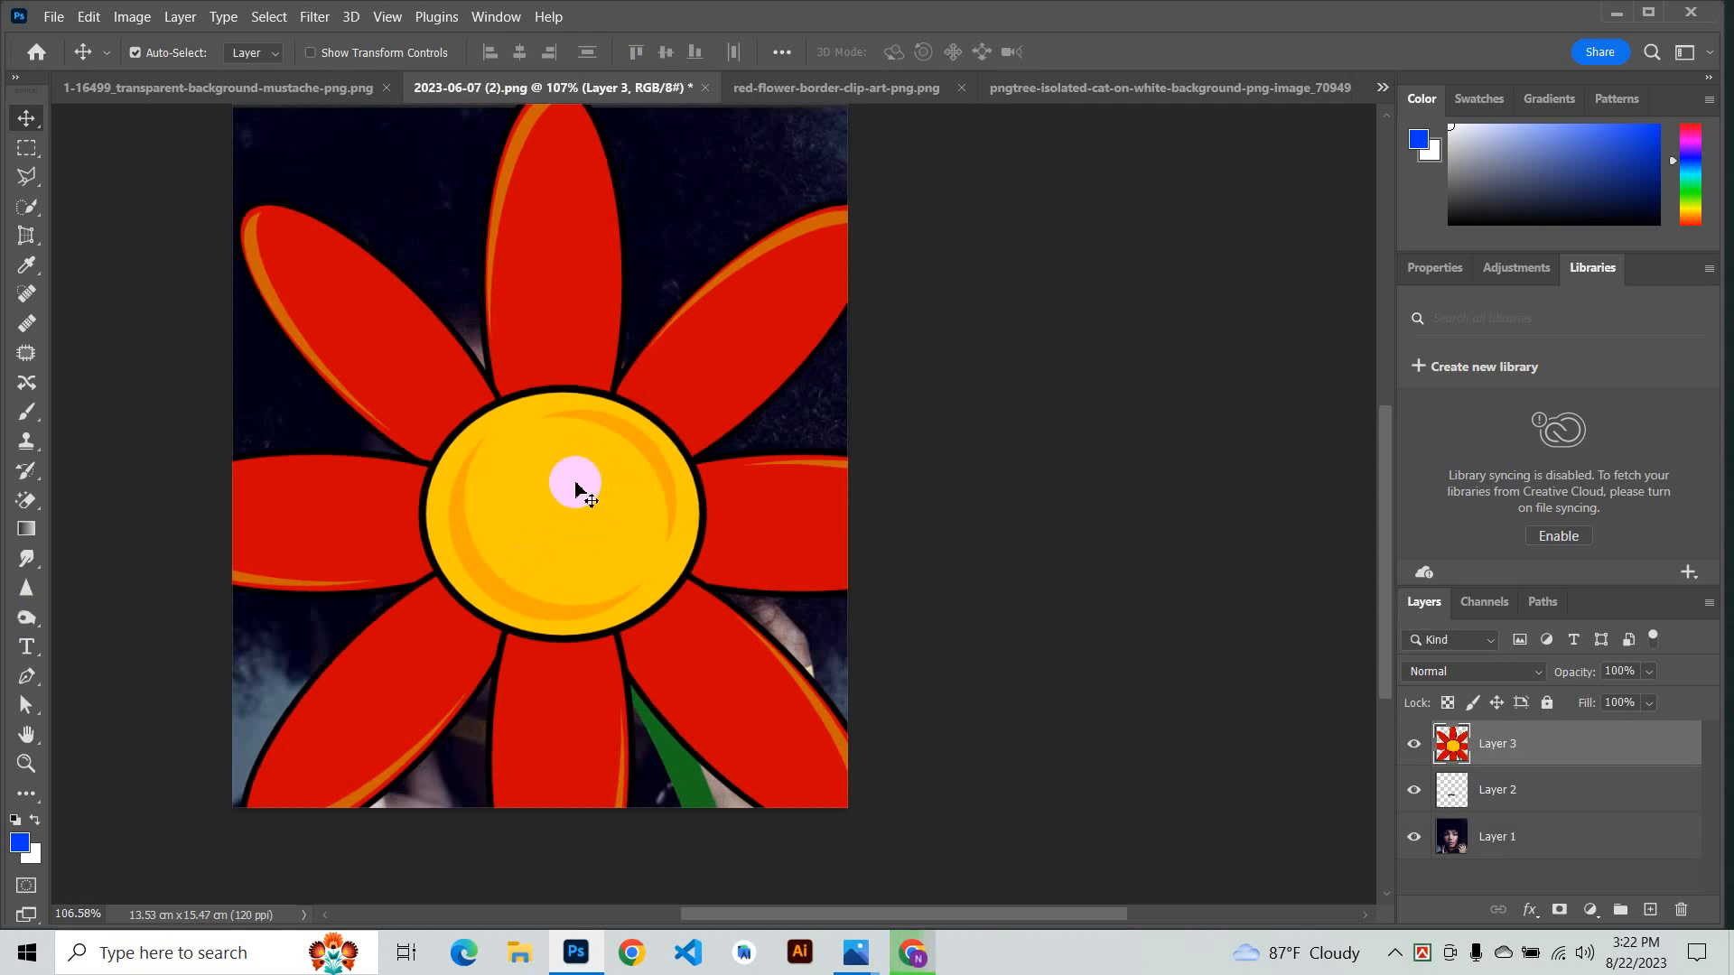
- Free-transform the flower, scaling it to 23.62% and rotating about -60.44°, placing it in the hair at upper right
{"action": "key", "text": "ctrl"}
{"action": "key", "text": "ctrl+t"}
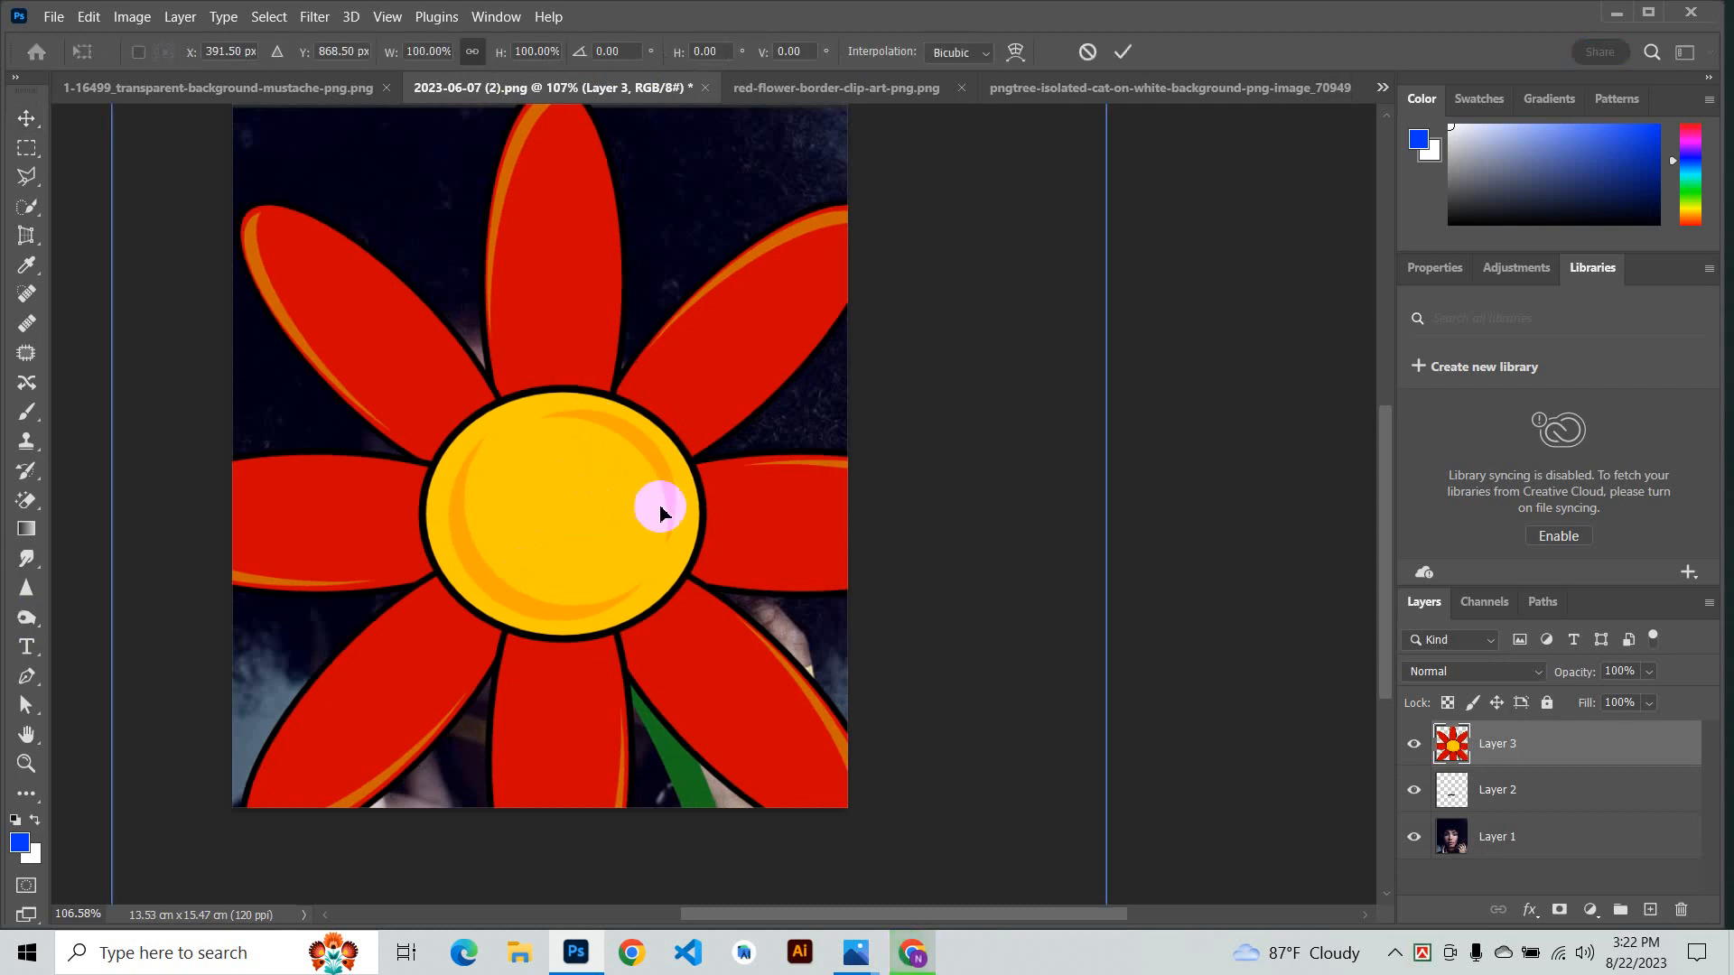
{"action": "scroll", "coordinate": [795, 520], "scroll_direction": "down", "scroll_amount": 3}
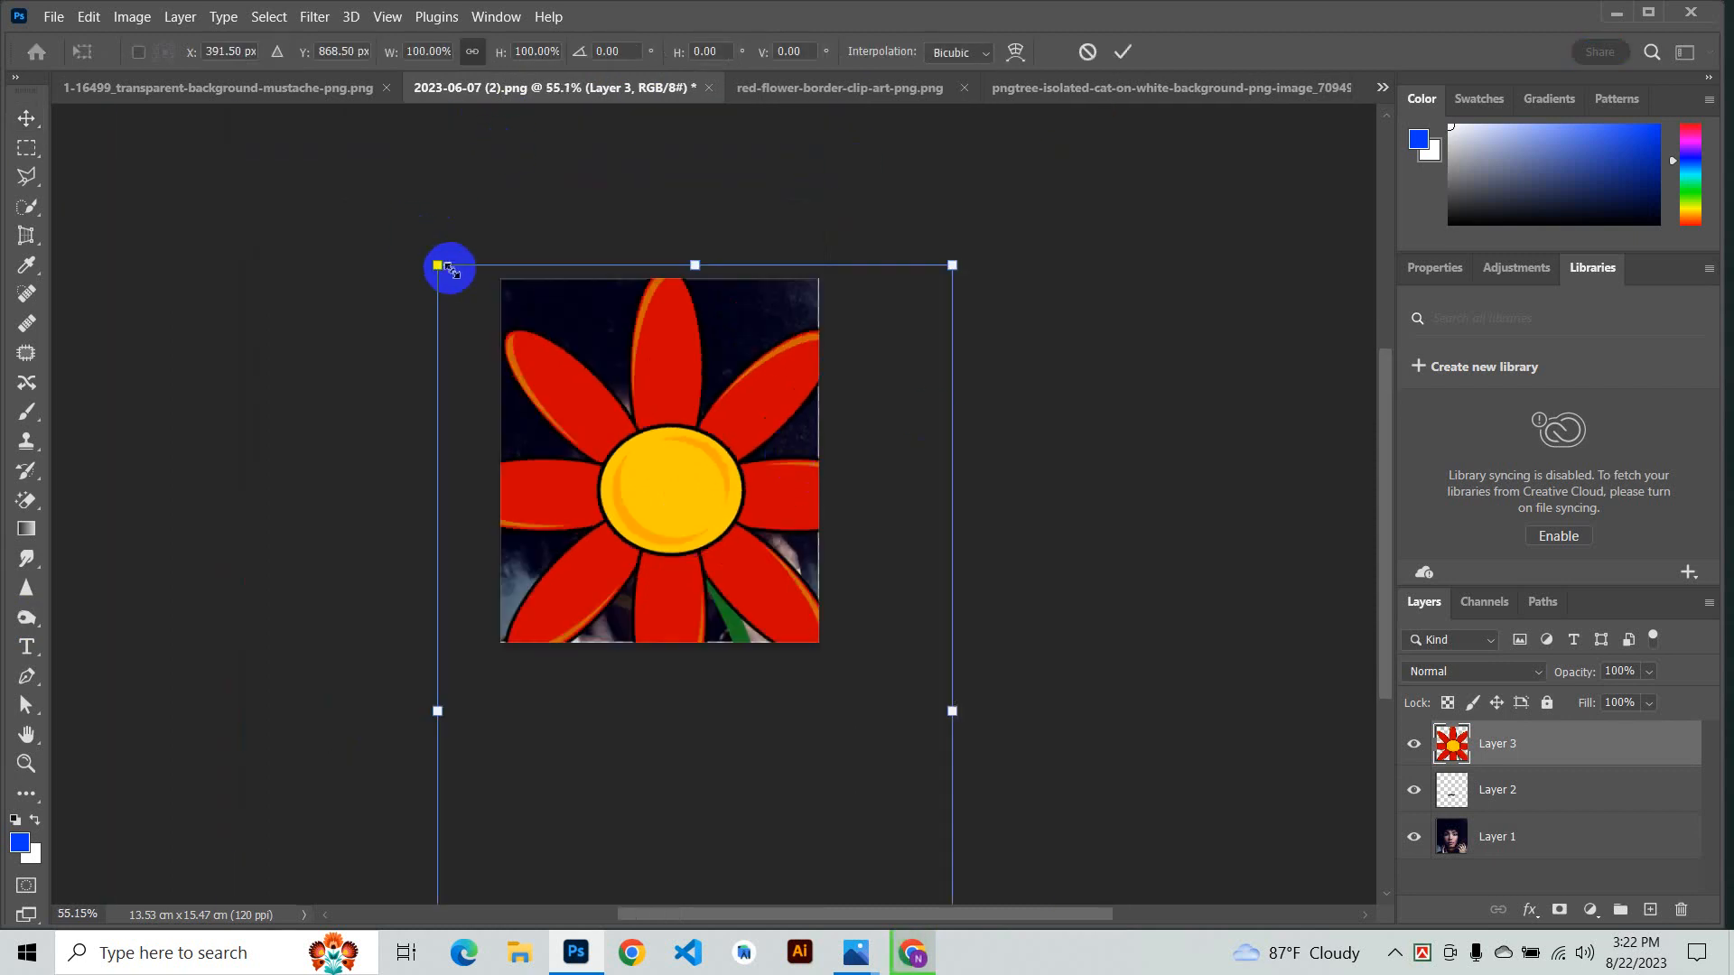
{"action": "left_click_drag", "start_coordinate": [438, 266], "coordinate": [949, 720]}
{"action": "left_click_drag", "start_coordinate": [885, 863], "coordinate": [670, 369]}
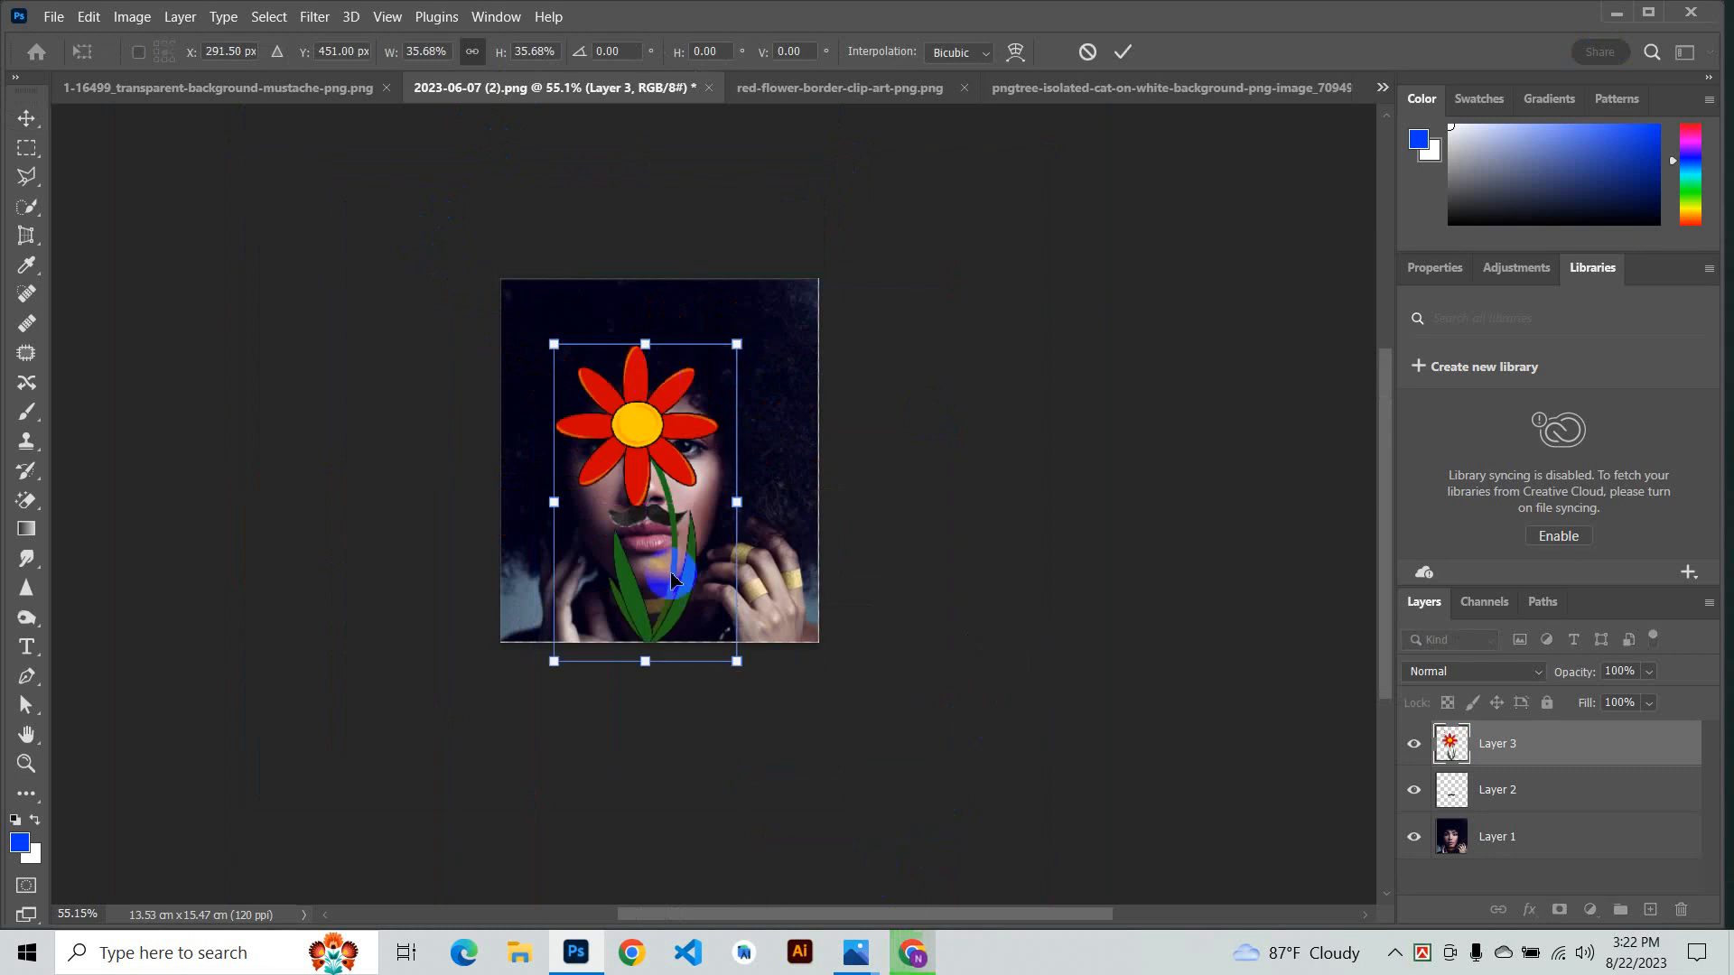
{"action": "left_click_drag", "start_coordinate": [738, 665], "coordinate": [675, 553]}
{"action": "scroll", "coordinate": [805, 512], "scroll_direction": "up", "scroll_amount": 3}
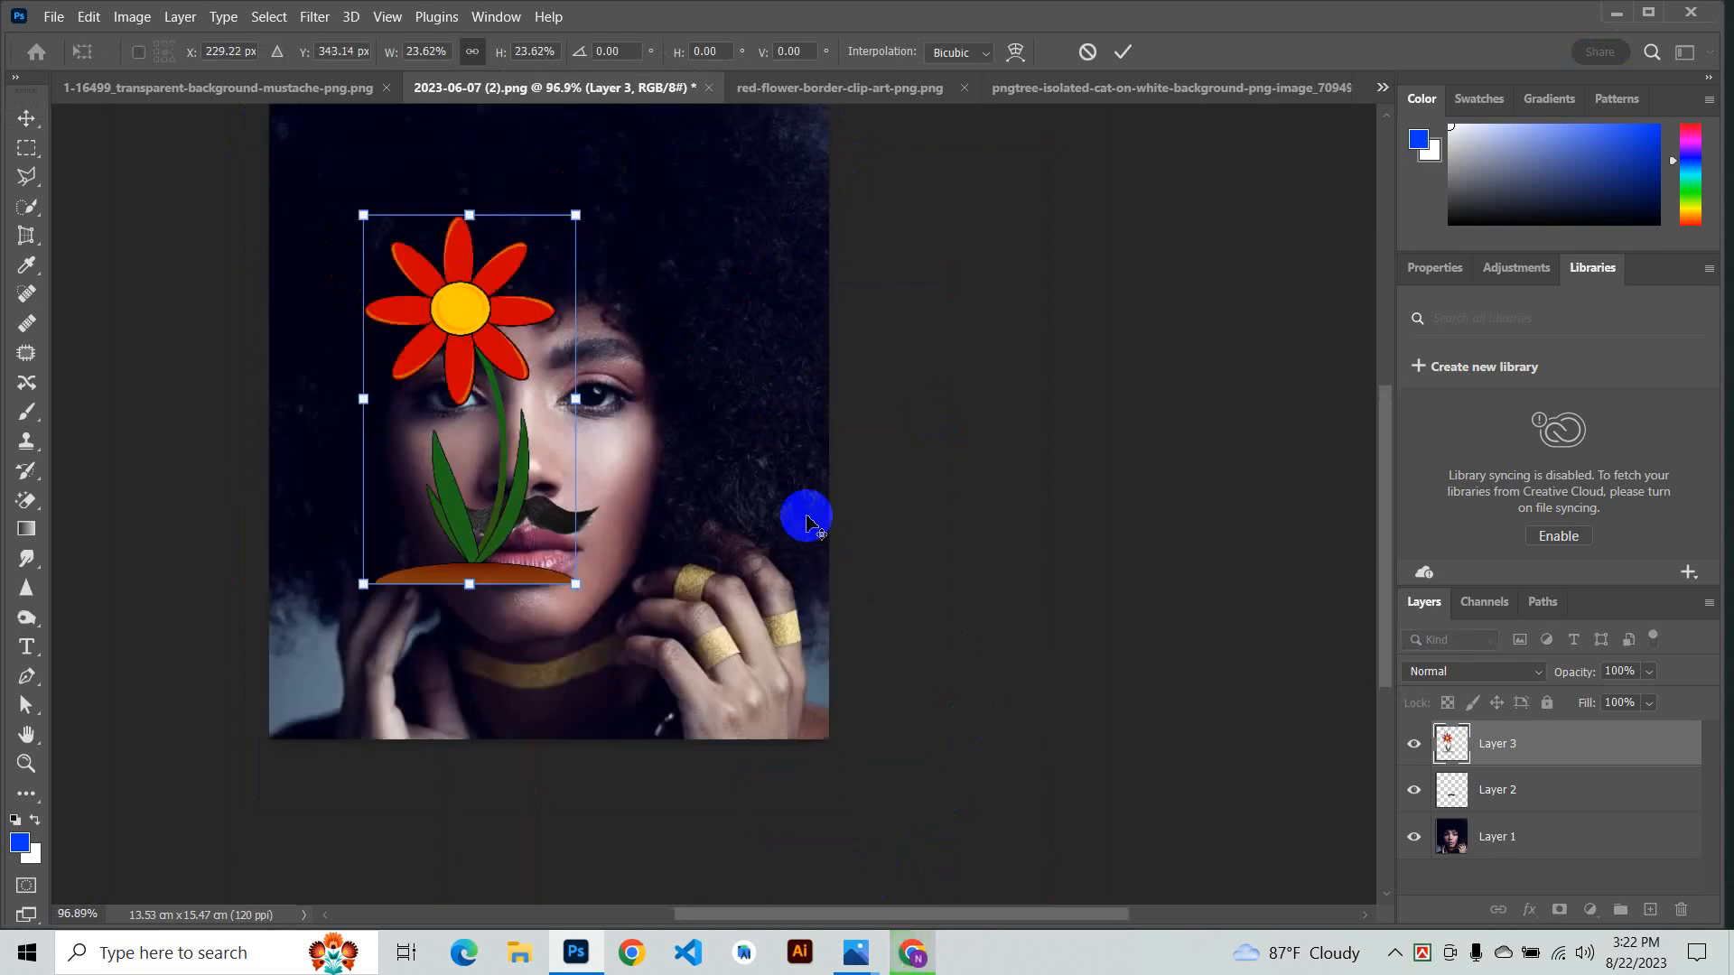
{"action": "scroll", "coordinate": [710, 449], "scroll_direction": "up", "scroll_amount": 1}
{"action": "scroll", "coordinate": [869, 296], "scroll_direction": "down", "scroll_amount": 2}
{"action": "left_click_drag", "start_coordinate": [497, 399], "coordinate": [694, 359]}
{"action": "scroll", "coordinate": [749, 440], "scroll_direction": "up", "scroll_amount": 2}
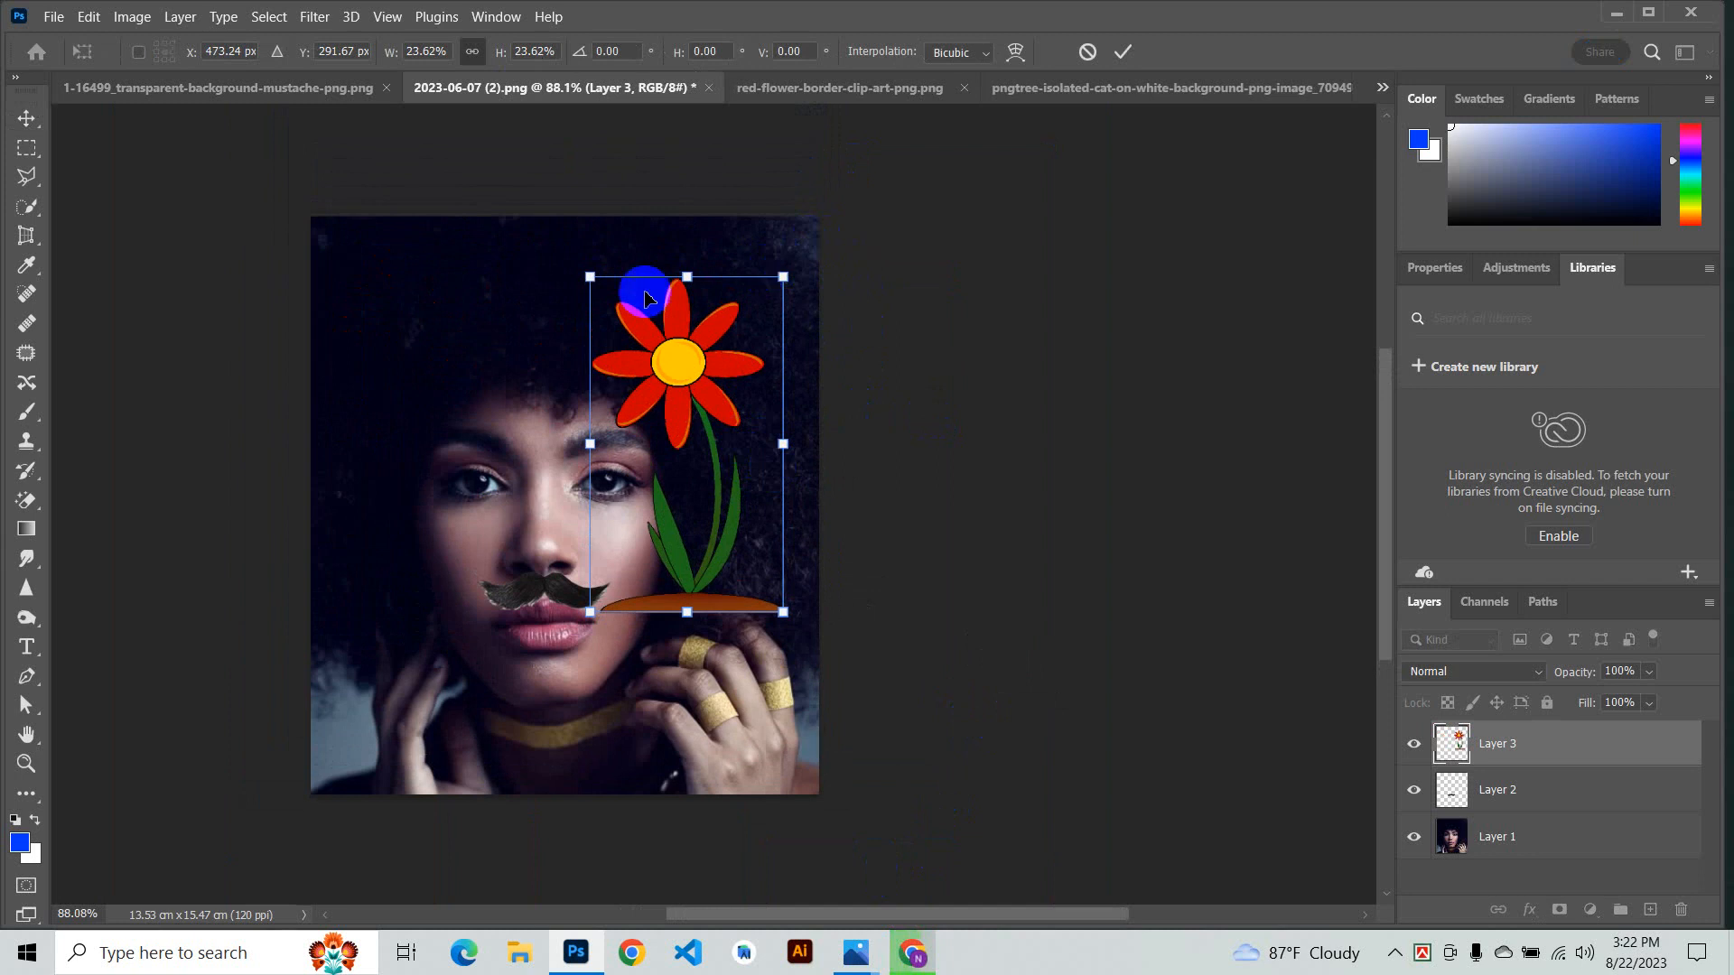
{"action": "left_click_drag", "start_coordinate": [576, 247], "coordinate": [578, 180]}
{"action": "scroll", "coordinate": [778, 387], "scroll_direction": "up", "scroll_amount": 2}
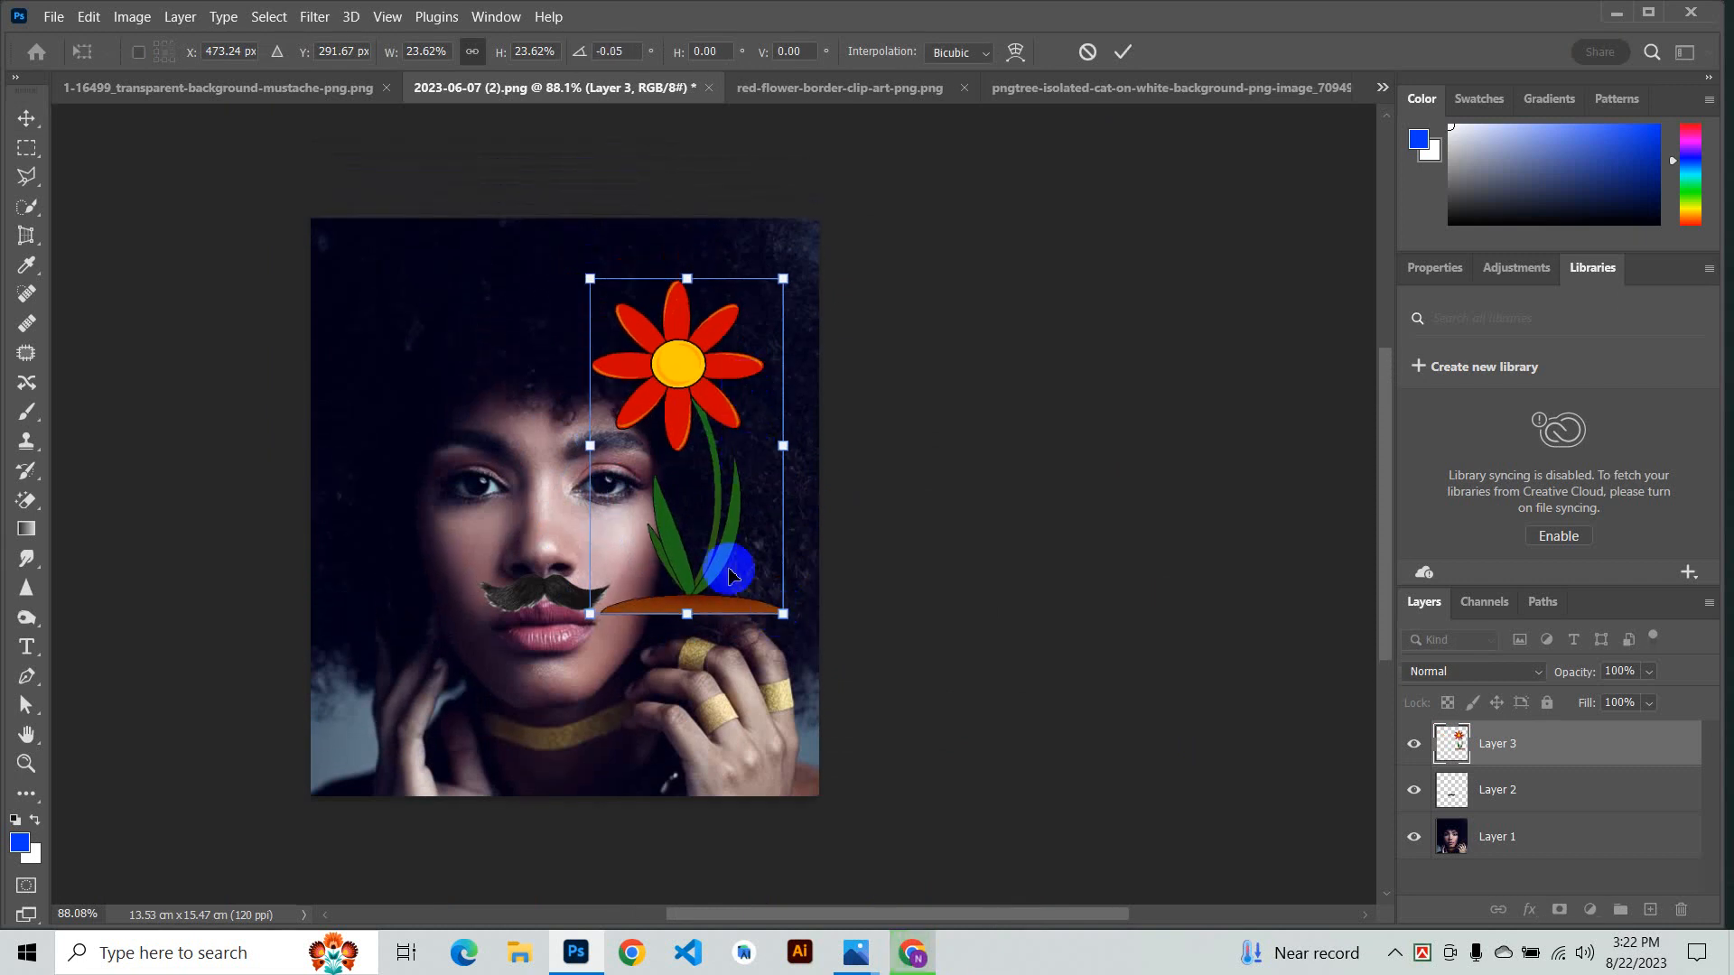
{"action": "left_click_drag", "start_coordinate": [741, 558], "coordinate": [773, 534]}
{"action": "left_click_drag", "start_coordinate": [863, 644], "coordinate": [1017, 407]}
{"action": "left_click_drag", "start_coordinate": [673, 471], "coordinate": [741, 410]}
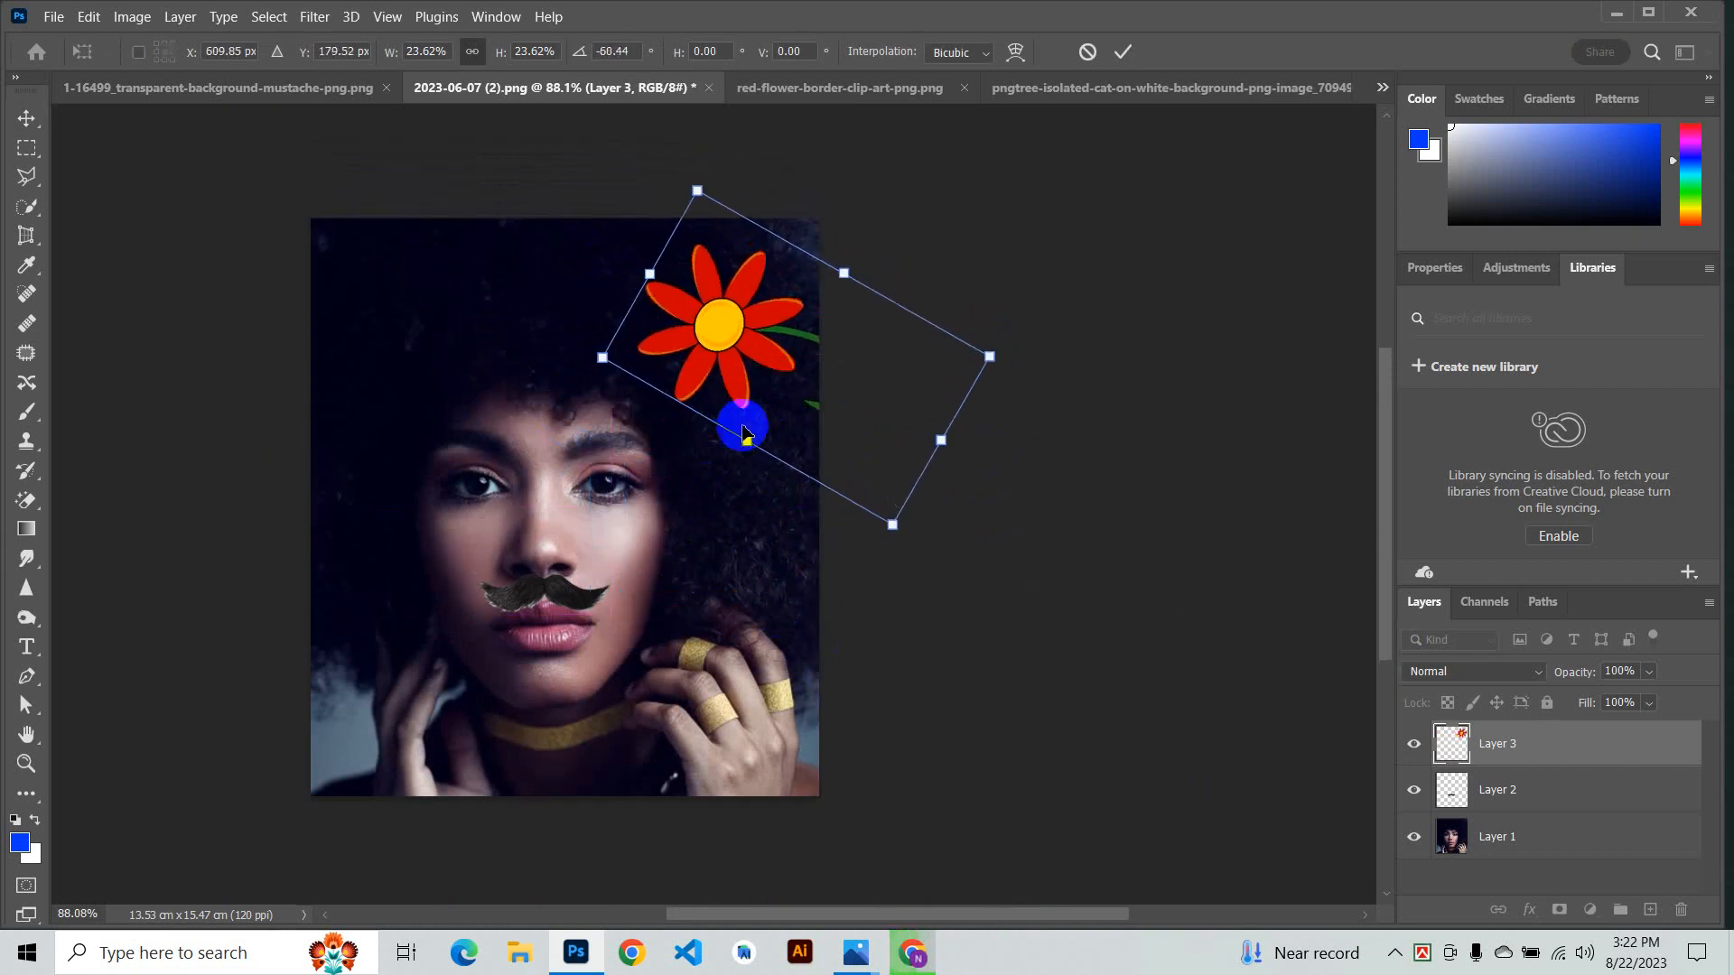
{"action": "left_click", "coordinate": [1122, 52]}
- Free-transform the flower again, scaling it to about 92.60% and nudging it into place
{"action": "left_click_drag", "start_coordinate": [755, 332], "coordinate": [774, 334]}
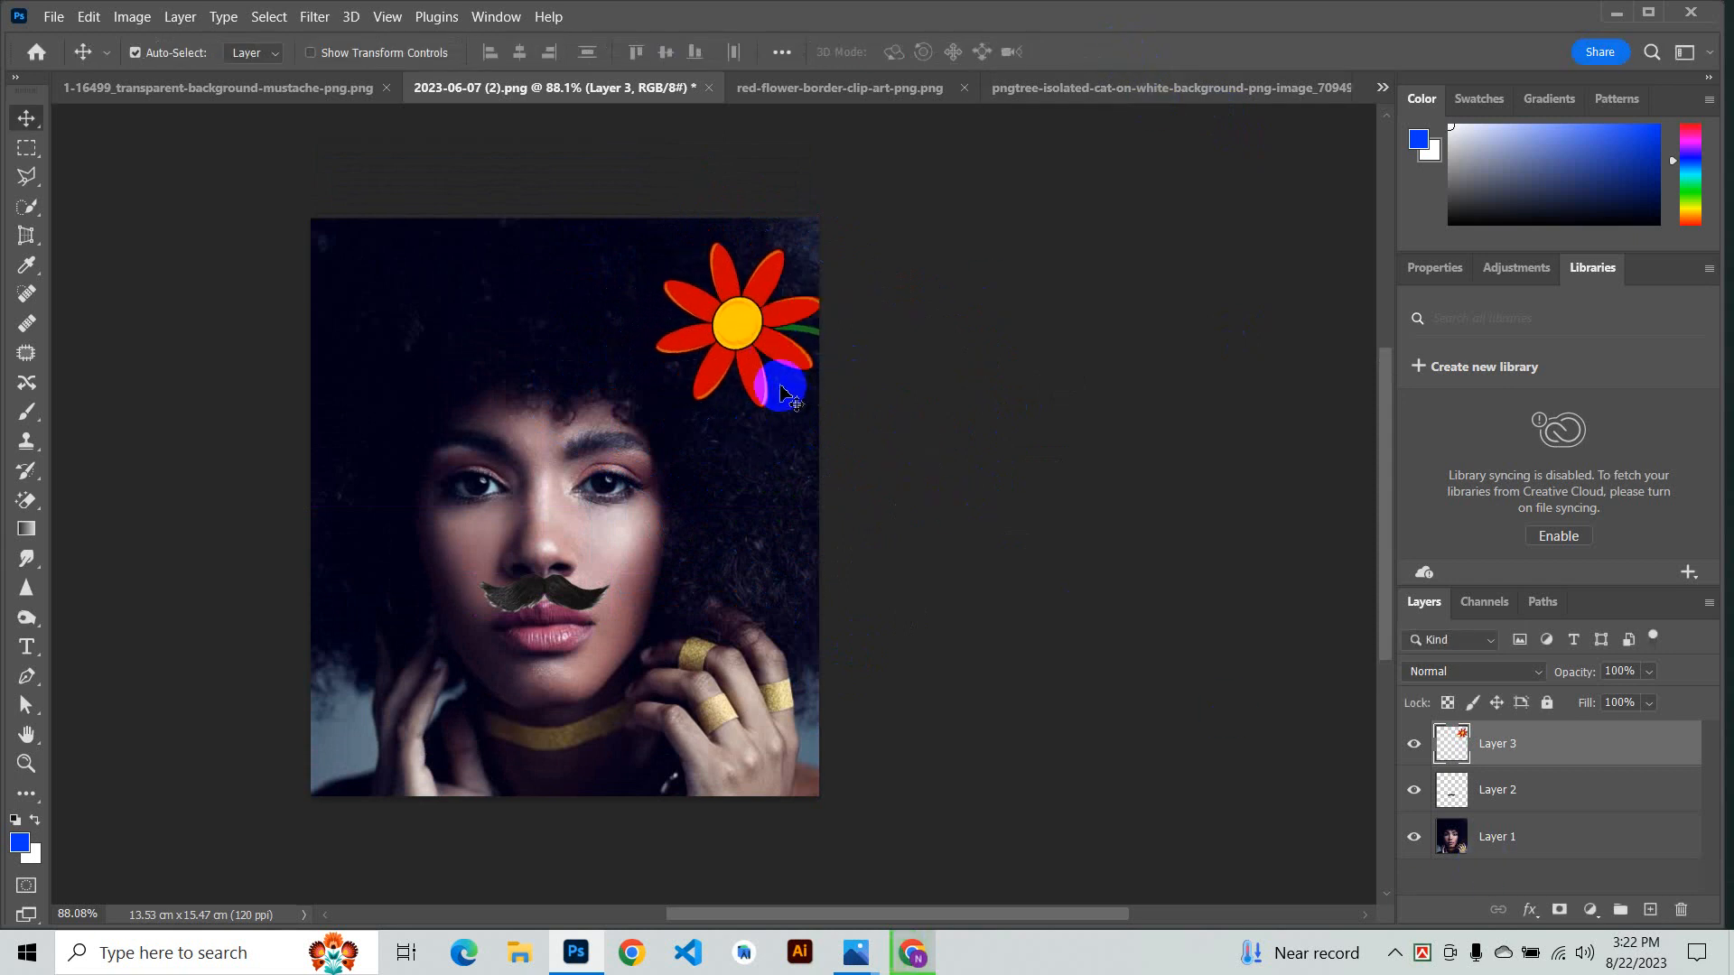
{"action": "key", "text": "ctrl+t"}
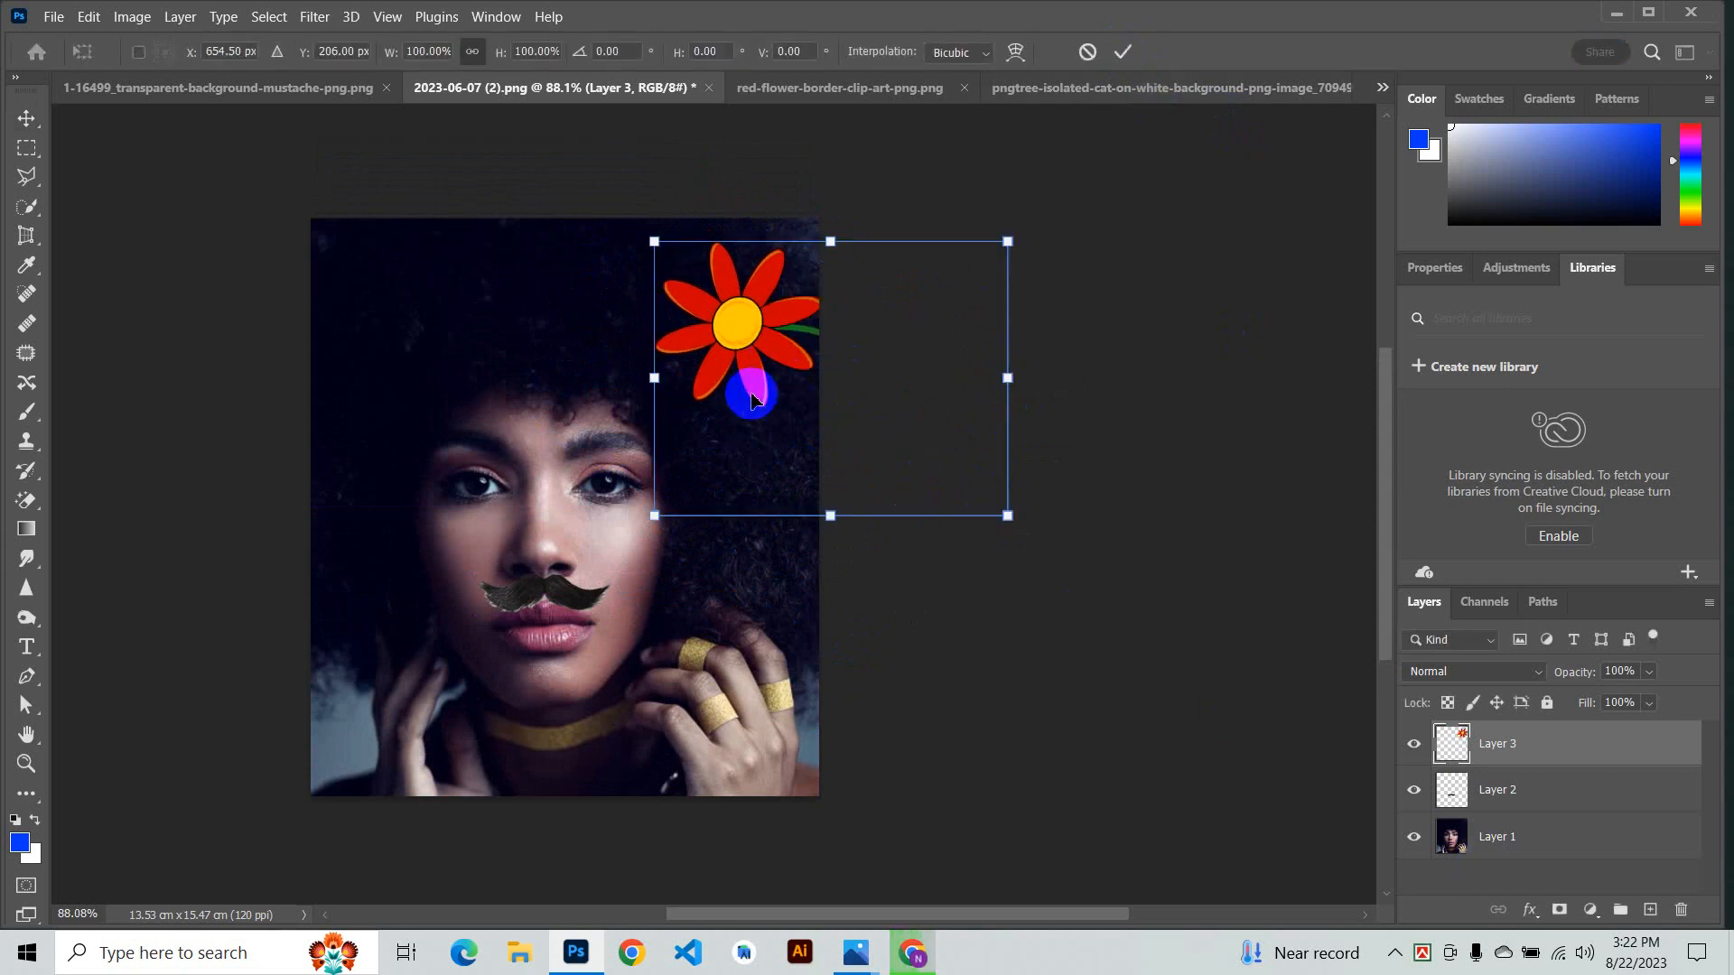
{"action": "left_click_drag", "start_coordinate": [652, 376], "coordinate": [682, 374]}
{"action": "left_click_drag", "start_coordinate": [722, 360], "coordinate": [699, 352]}
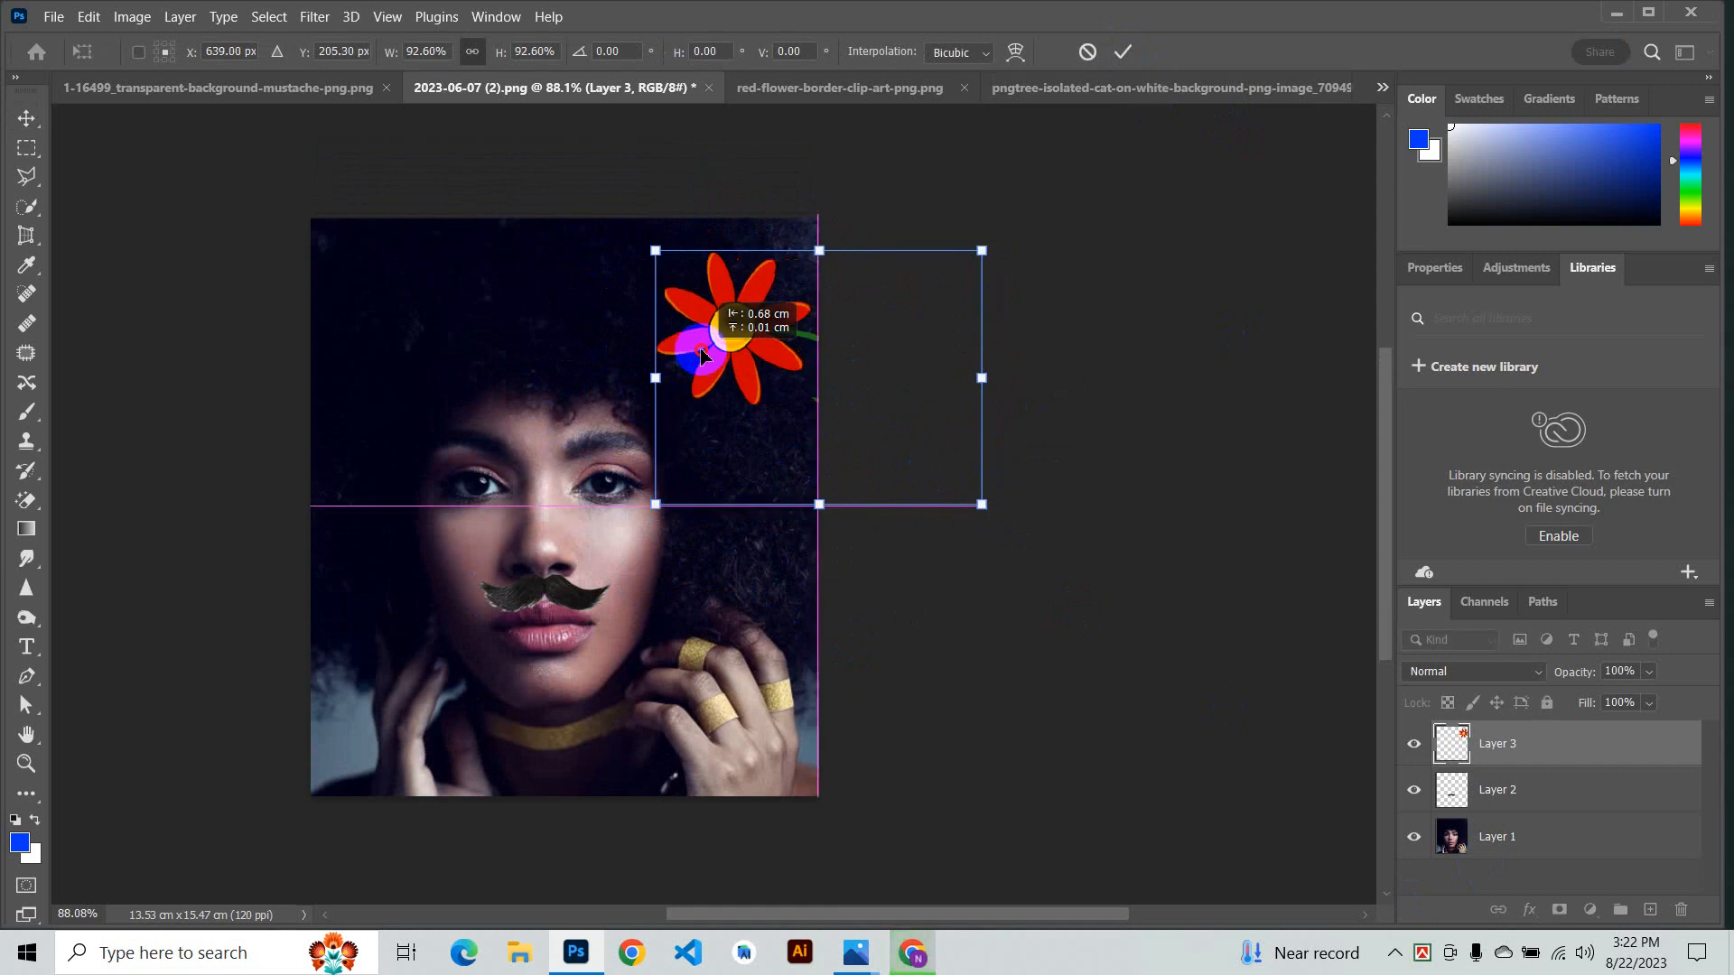
{"action": "left_click", "coordinate": [1125, 54]}
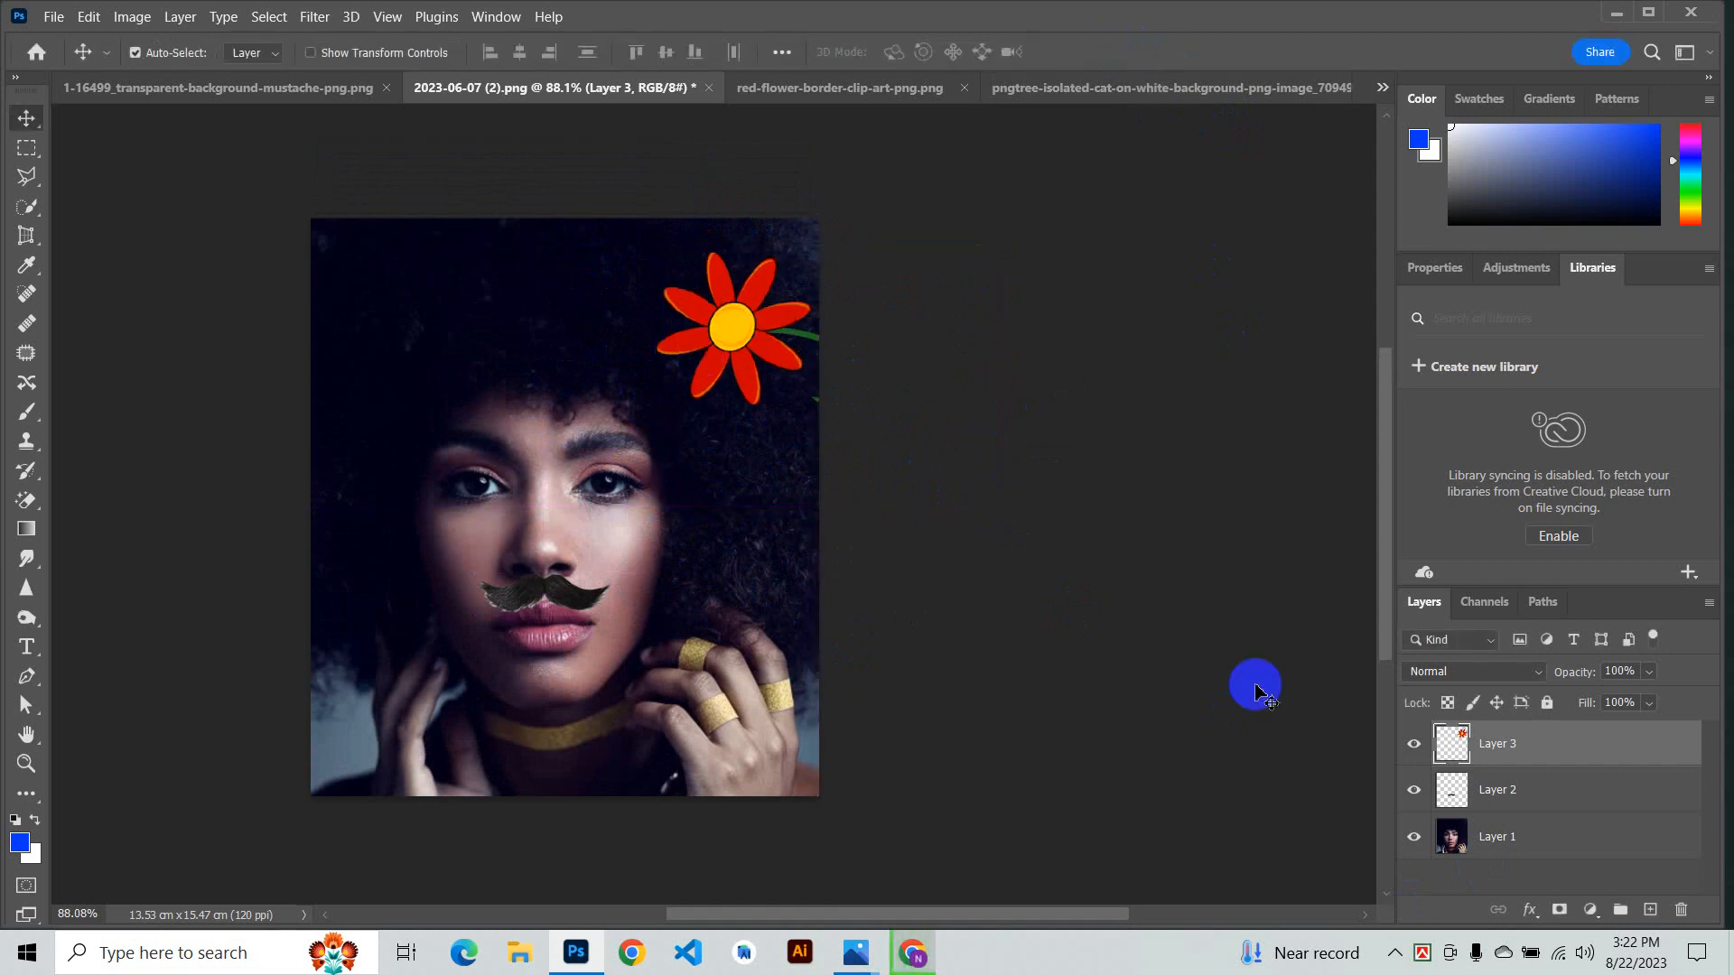
- Move the flower down over the lower face and enlarge it to about 158% with Free Transform
{"action": "scroll", "coordinate": [913, 614], "scroll_direction": "down", "scroll_amount": 1}
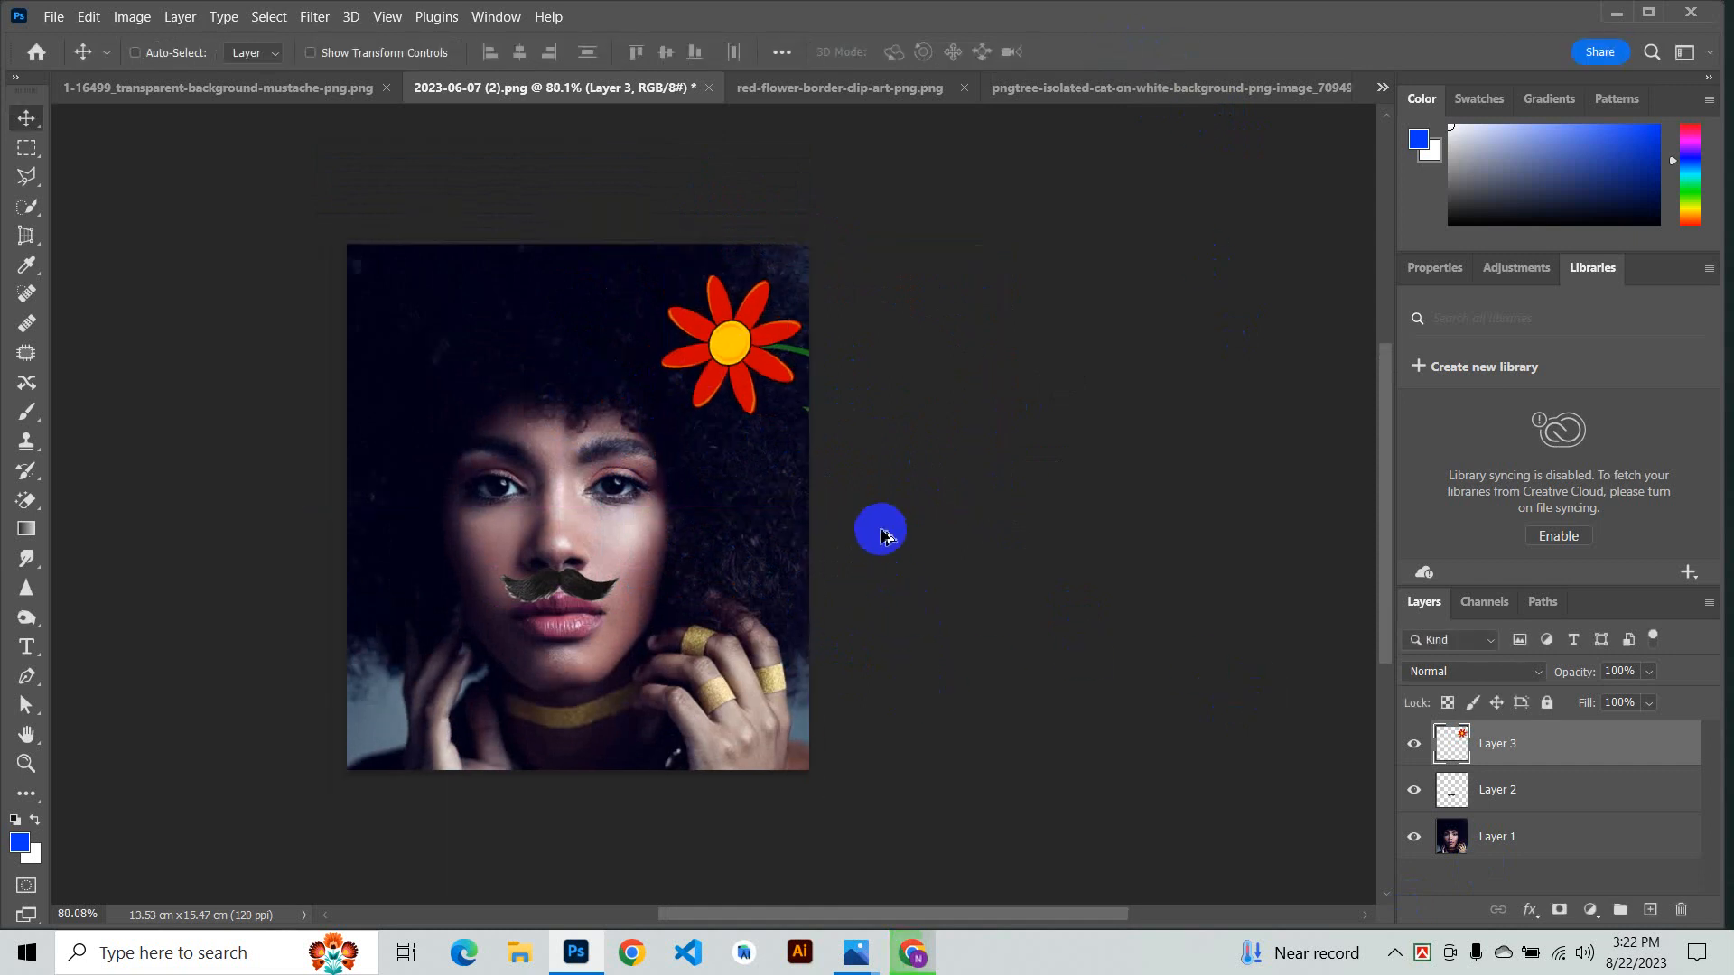
{"action": "scroll", "coordinate": [853, 564], "scroll_direction": "down", "scroll_amount": 2}
{"action": "scroll", "coordinate": [808, 587], "scroll_direction": "up", "scroll_amount": 3}
{"action": "scroll", "coordinate": [827, 515], "scroll_direction": "down", "scroll_amount": 5}
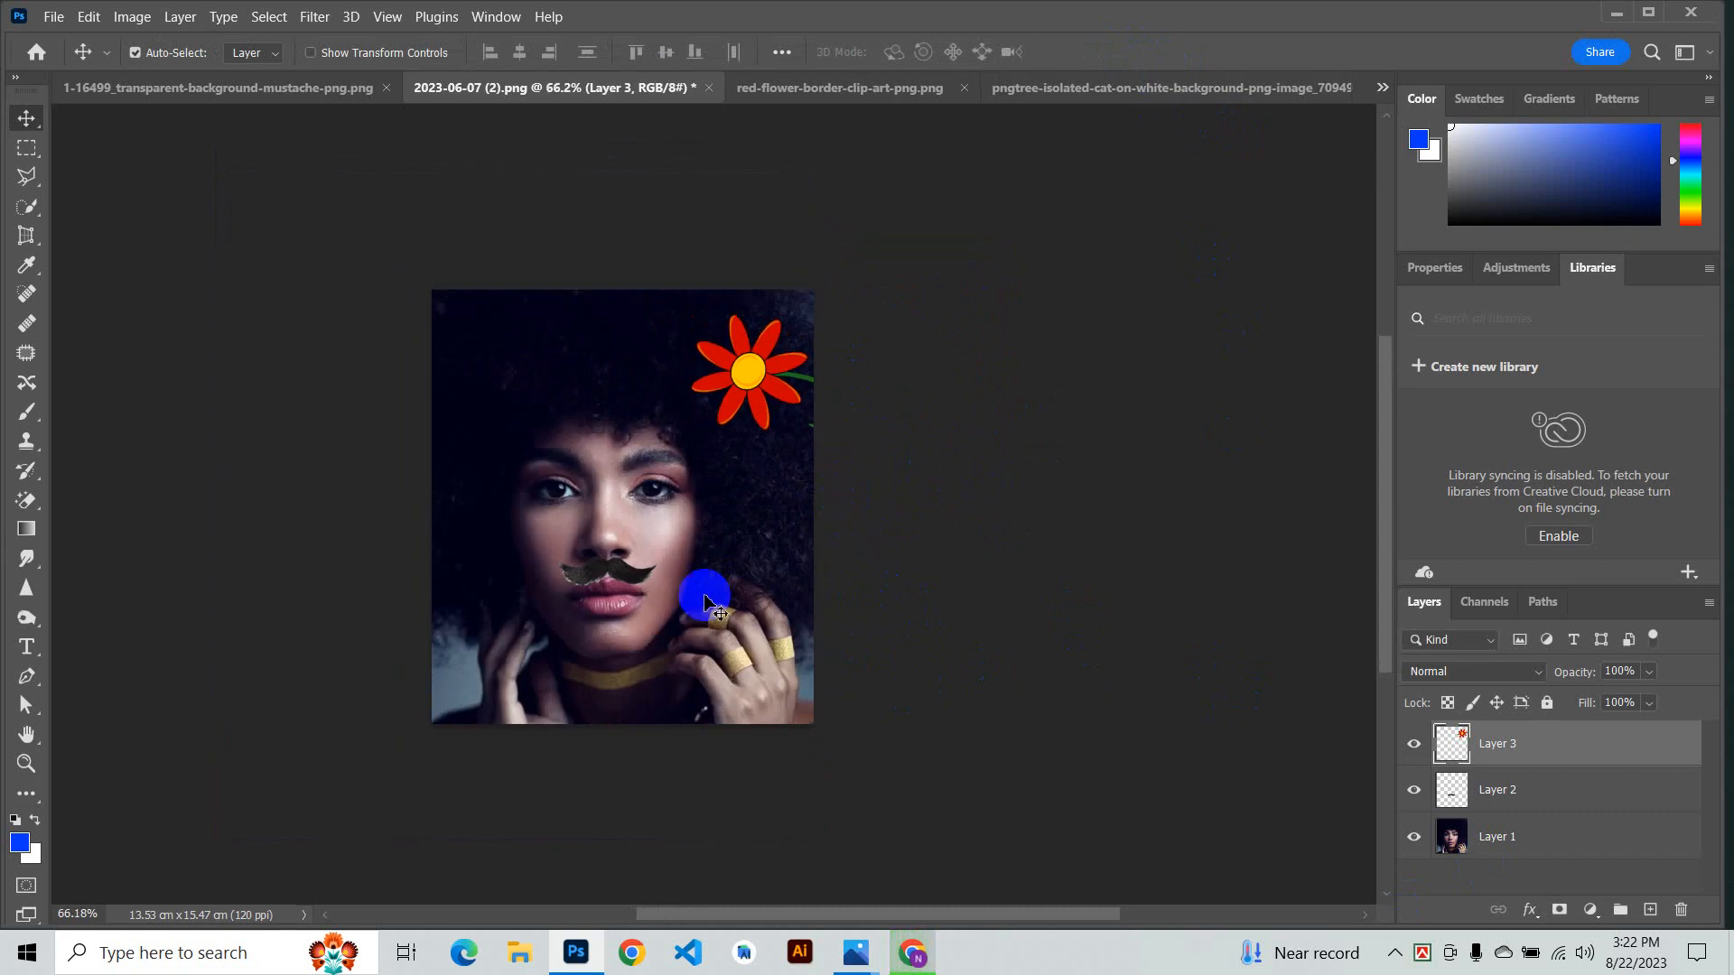
{"action": "scroll", "coordinate": [708, 592], "scroll_direction": "up", "scroll_amount": 2}
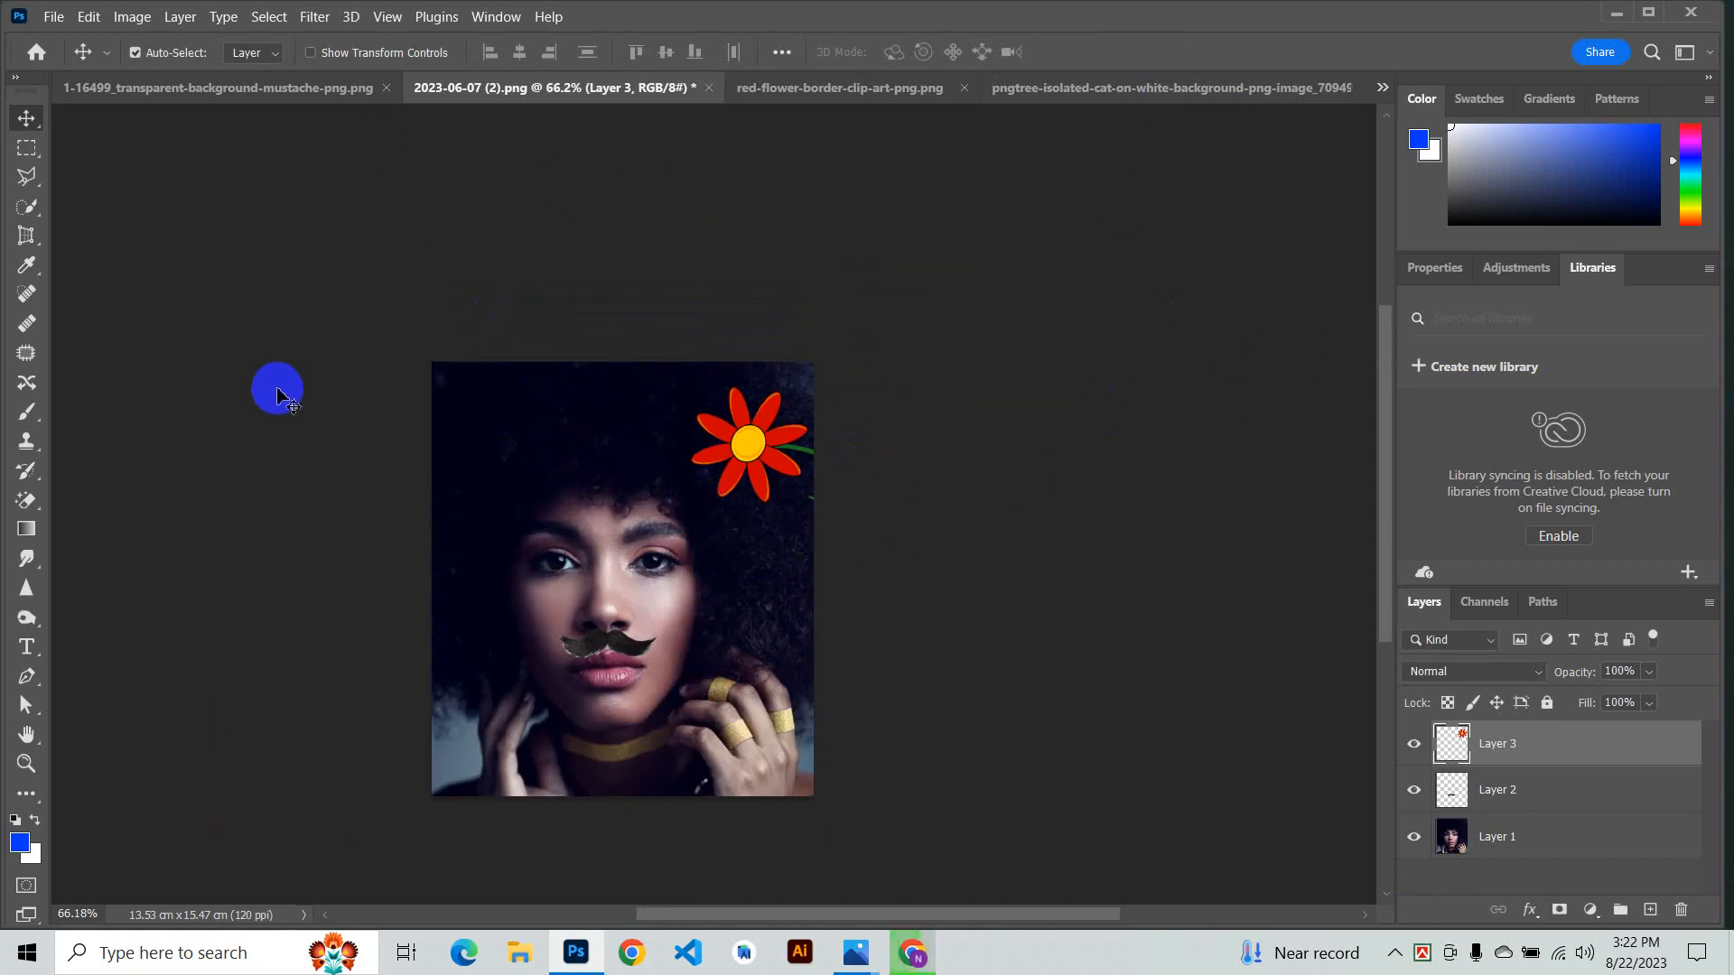
{"action": "scroll", "coordinate": [641, 503], "scroll_direction": "down", "scroll_amount": 1}
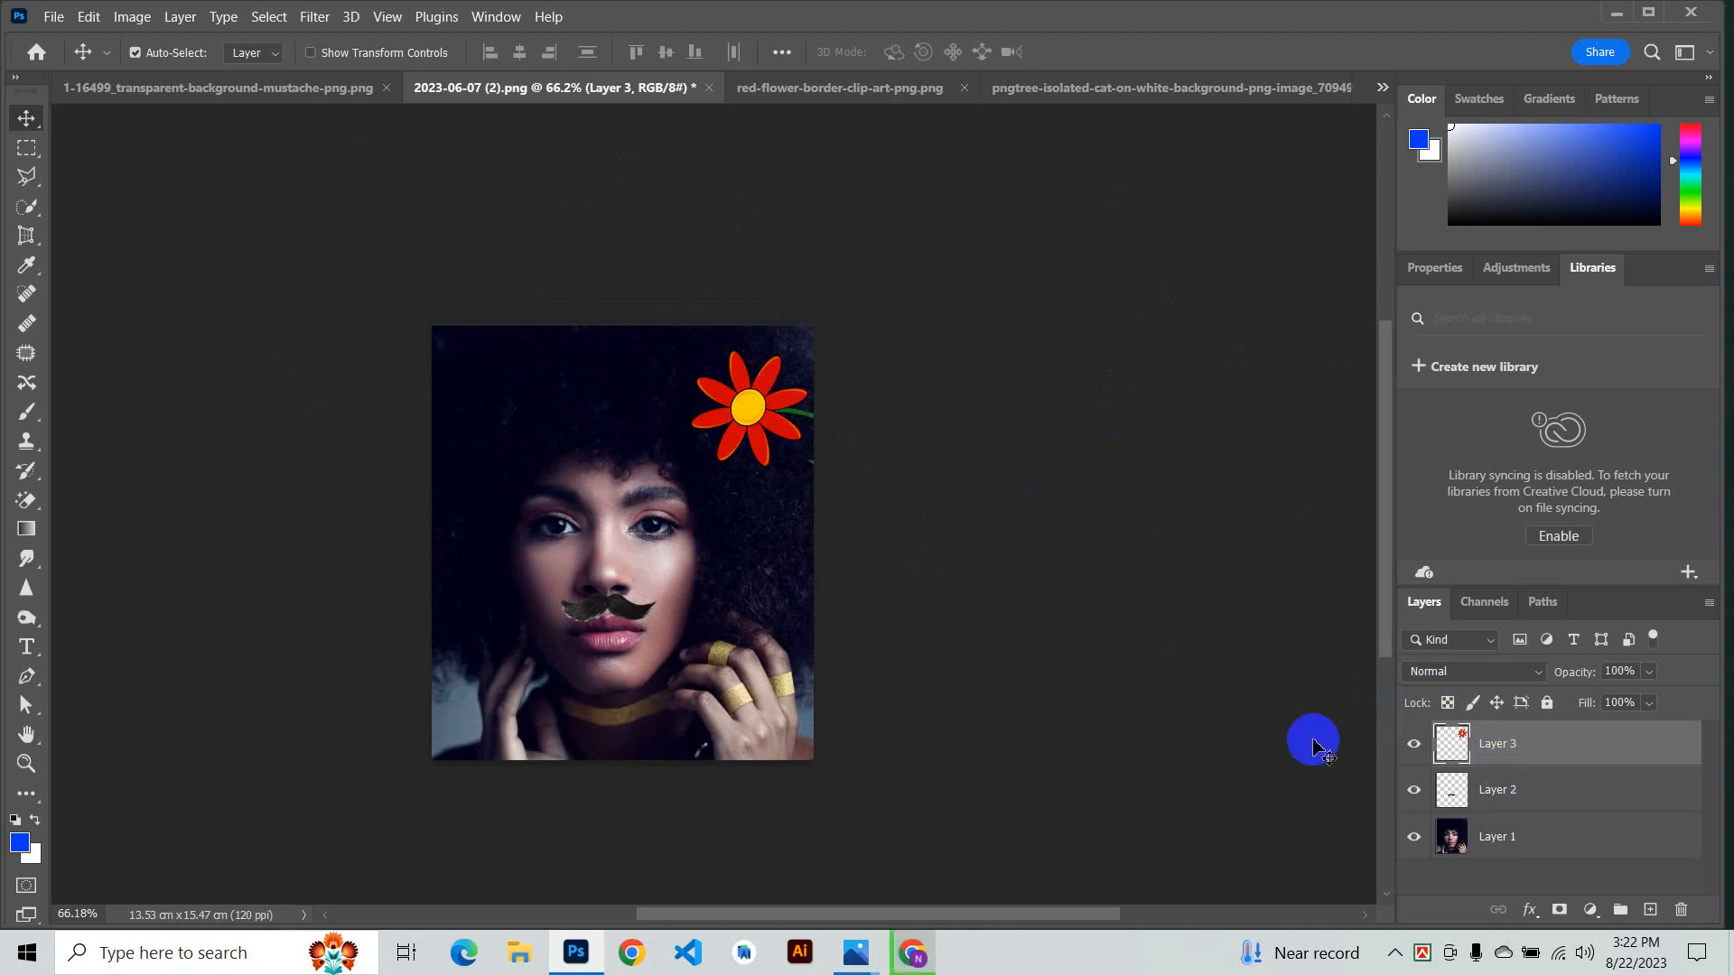
{"action": "left_click_drag", "start_coordinate": [738, 458], "coordinate": [670, 539]}
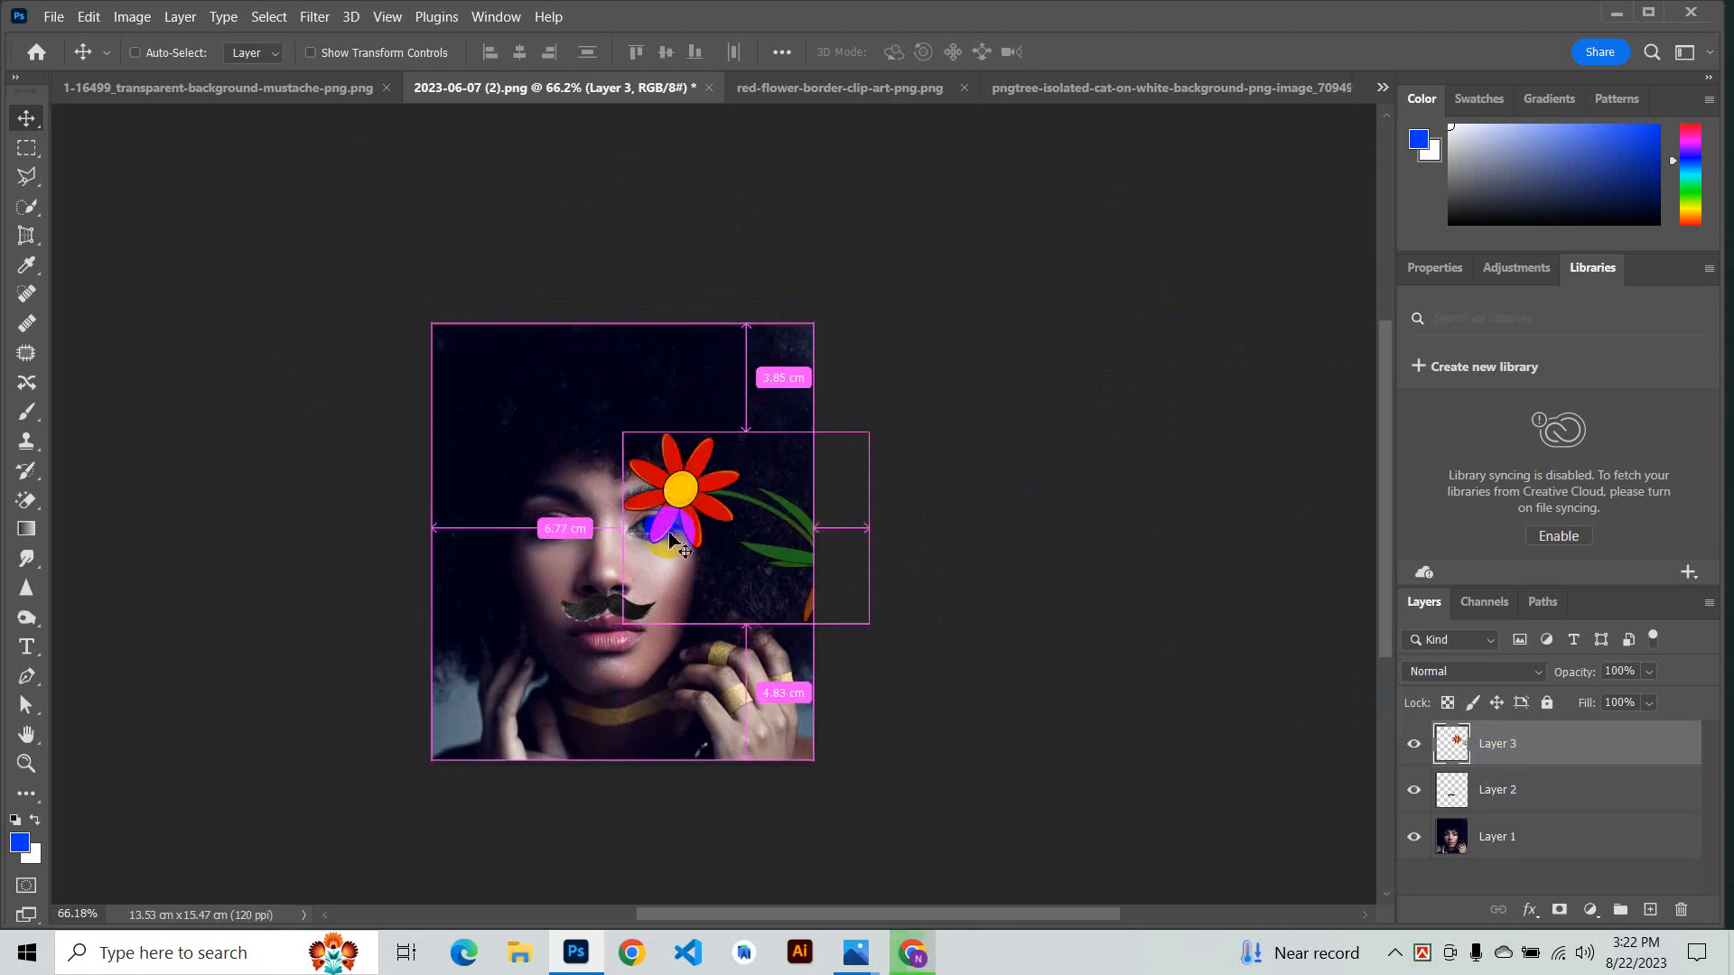
{"action": "key", "text": "ctrl+t"}
{"action": "left_click_drag", "start_coordinate": [867, 433], "coordinate": [1014, 321]}
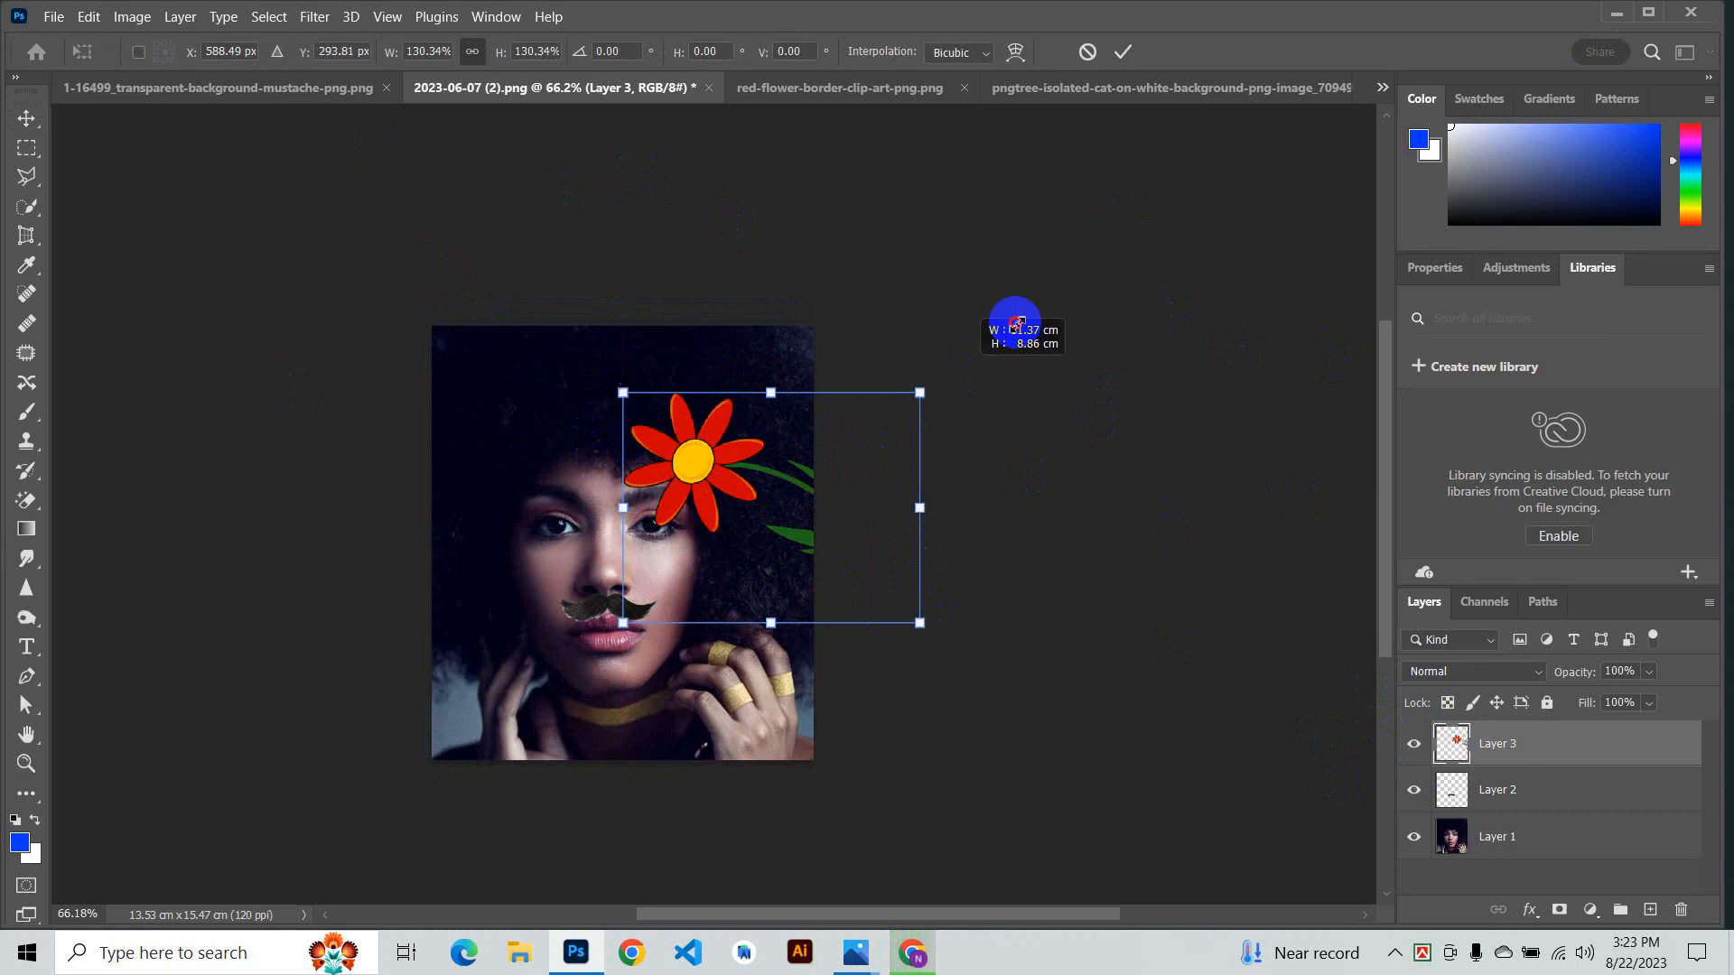
{"action": "left_click_drag", "start_coordinate": [762, 465], "coordinate": [749, 709]}
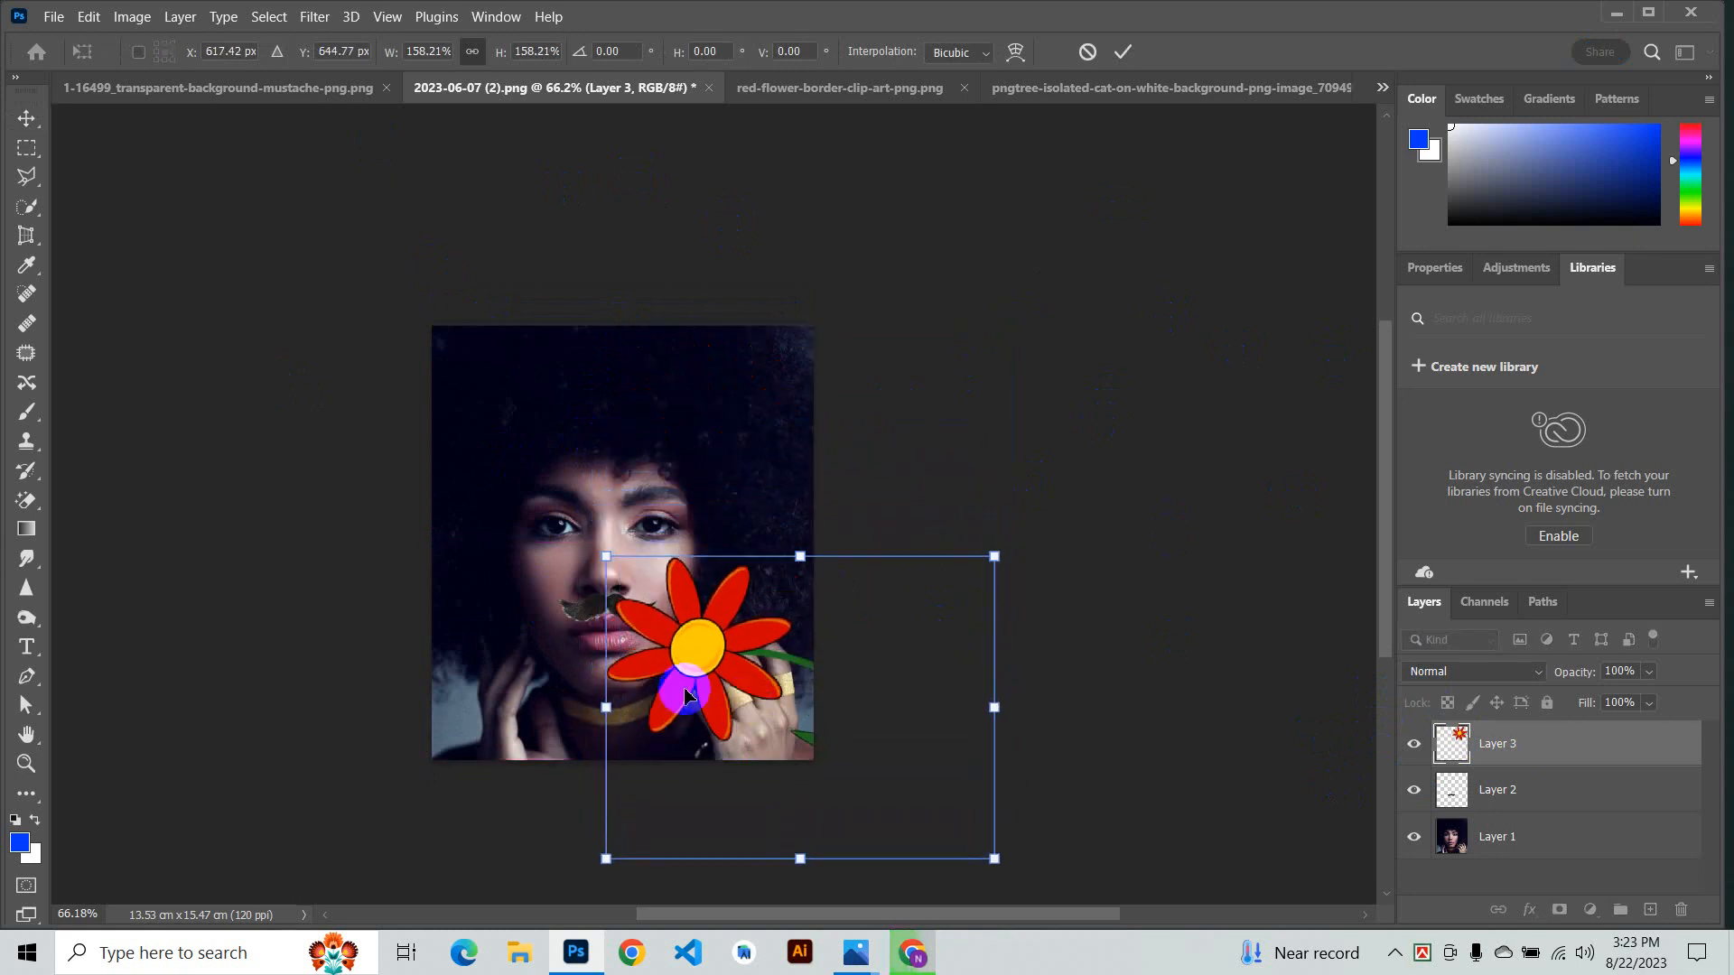
{"action": "scroll", "coordinate": [694, 474], "scroll_direction": "up", "scroll_amount": 3}
{"action": "scroll", "coordinate": [632, 370], "scroll_direction": "up", "scroll_amount": 4}
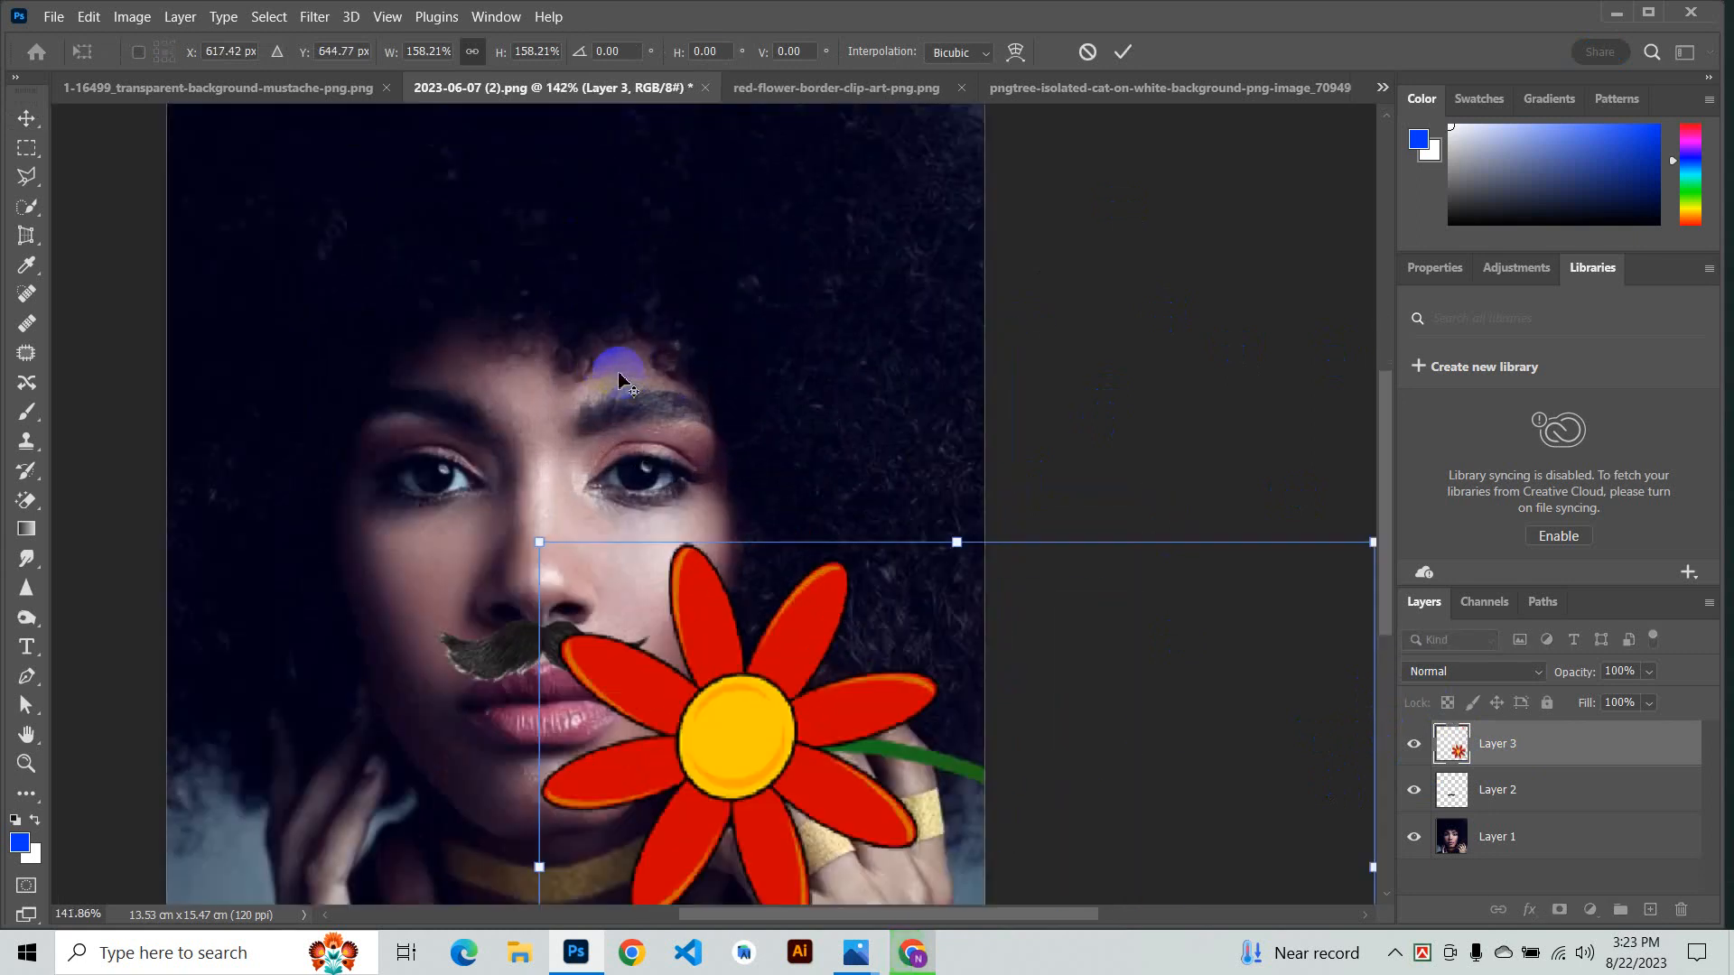
{"action": "left_click", "coordinate": [1123, 54]}
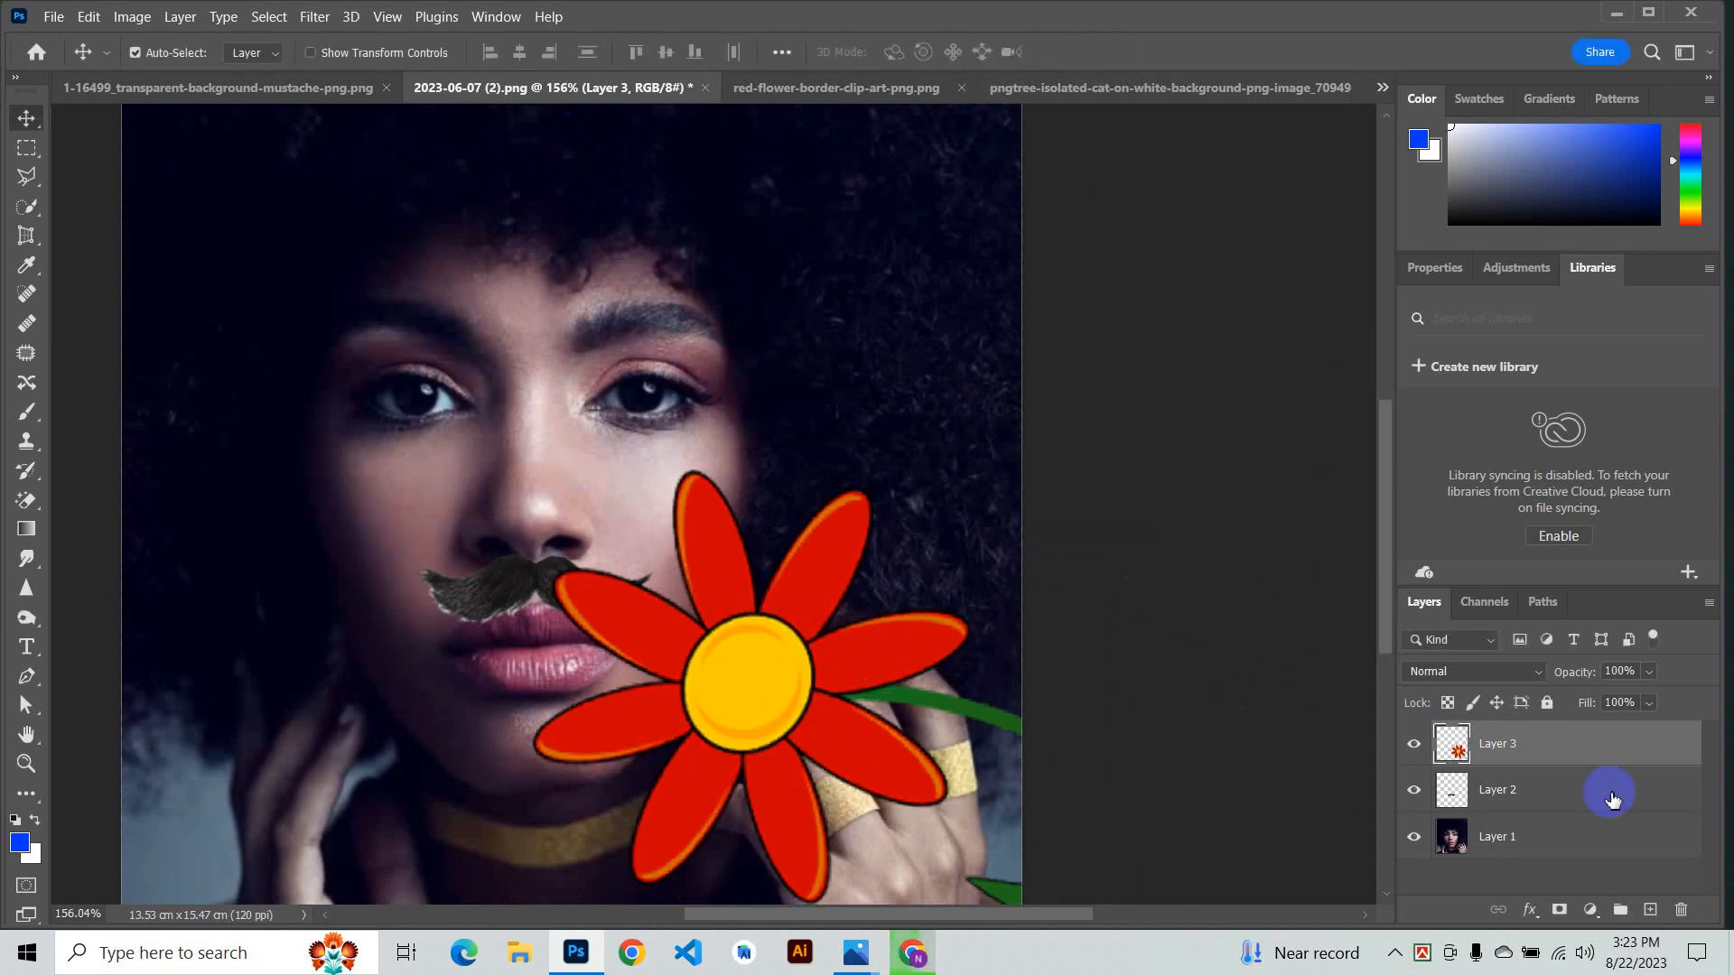
- Select the layers in turn and toggle the mustache and flower layers' visibility to compare them
{"action": "left_click", "coordinate": [1544, 817]}
{"action": "left_click", "coordinate": [1542, 792]}
{"action": "left_click", "coordinate": [1528, 746]}
{"action": "left_click", "coordinate": [1505, 803]}
{"action": "left_click", "coordinate": [1515, 745]}
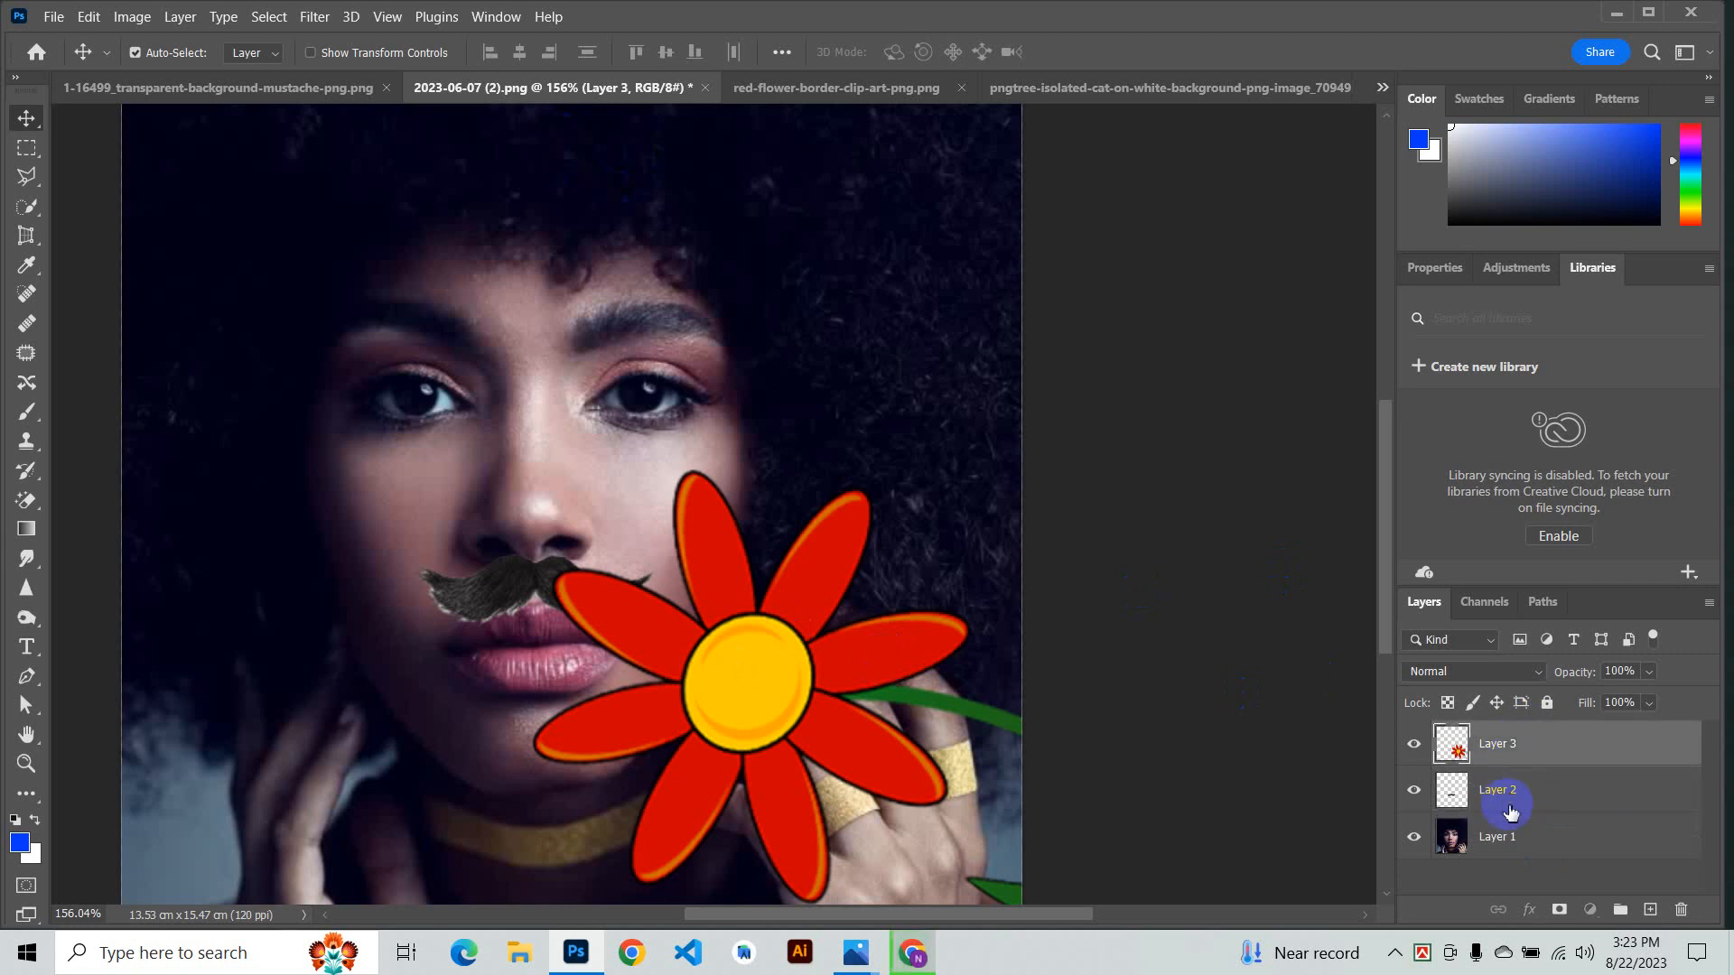
{"action": "left_click", "coordinate": [1510, 804]}
{"action": "left_click", "coordinate": [1508, 831]}
{"action": "left_click", "coordinate": [1503, 798]}
{"action": "left_click", "coordinate": [1498, 842]}
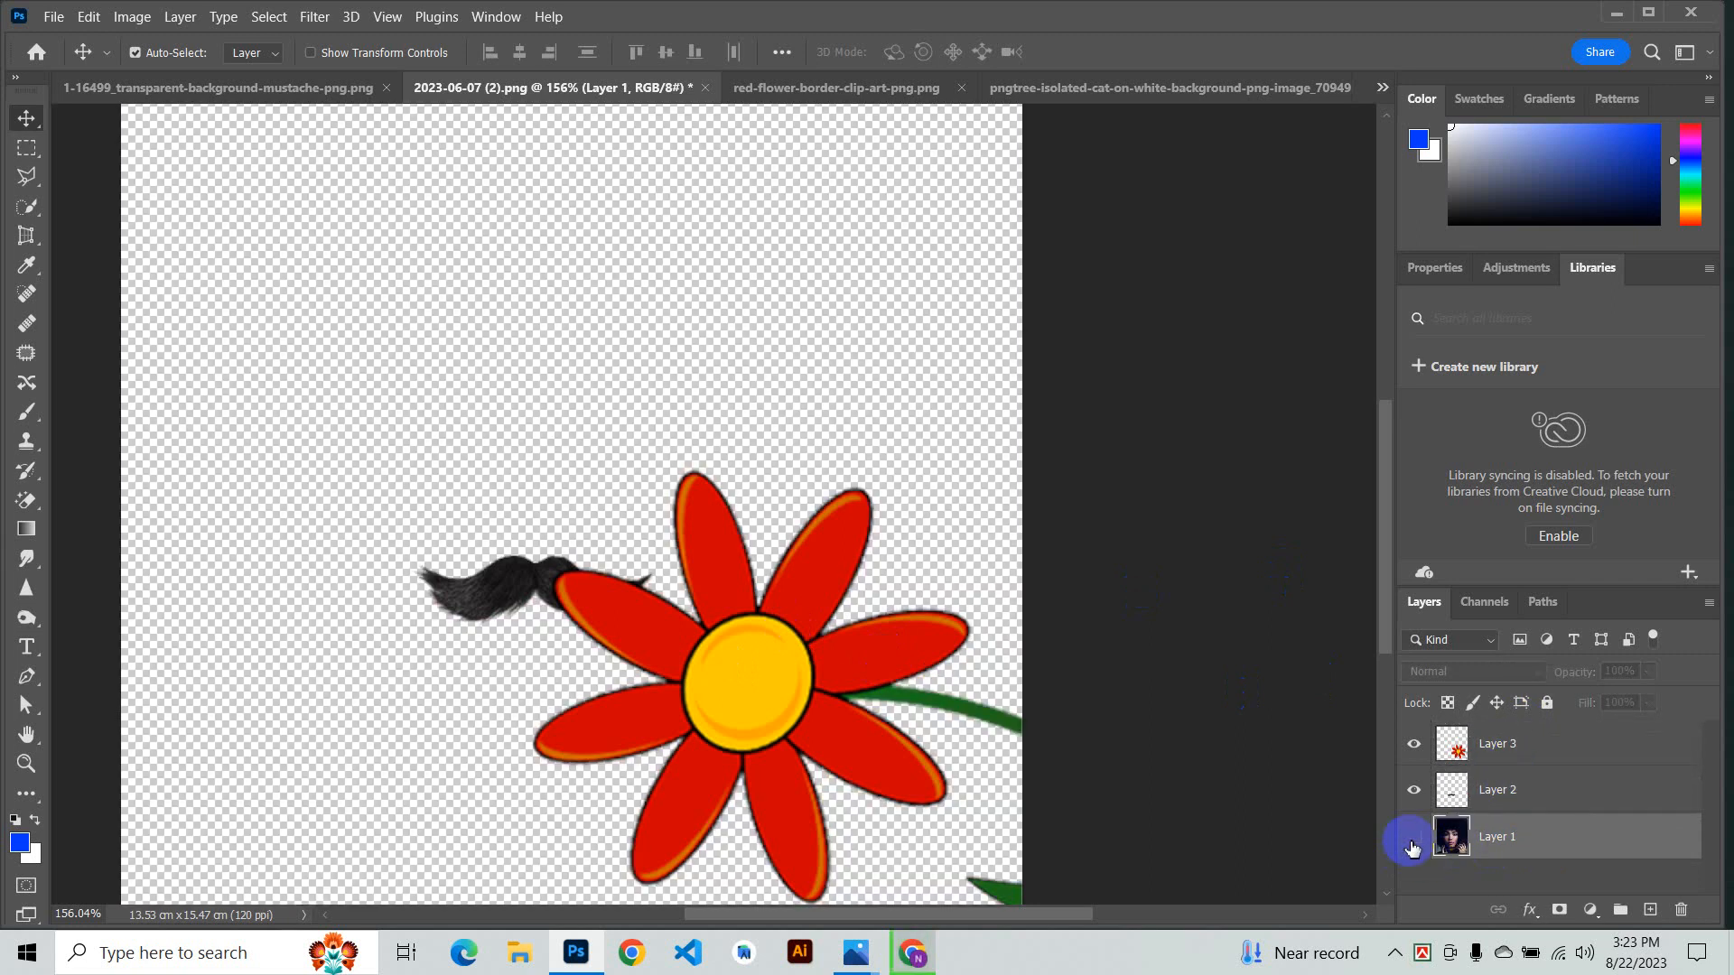
{"action": "left_click", "coordinate": [1411, 830]}
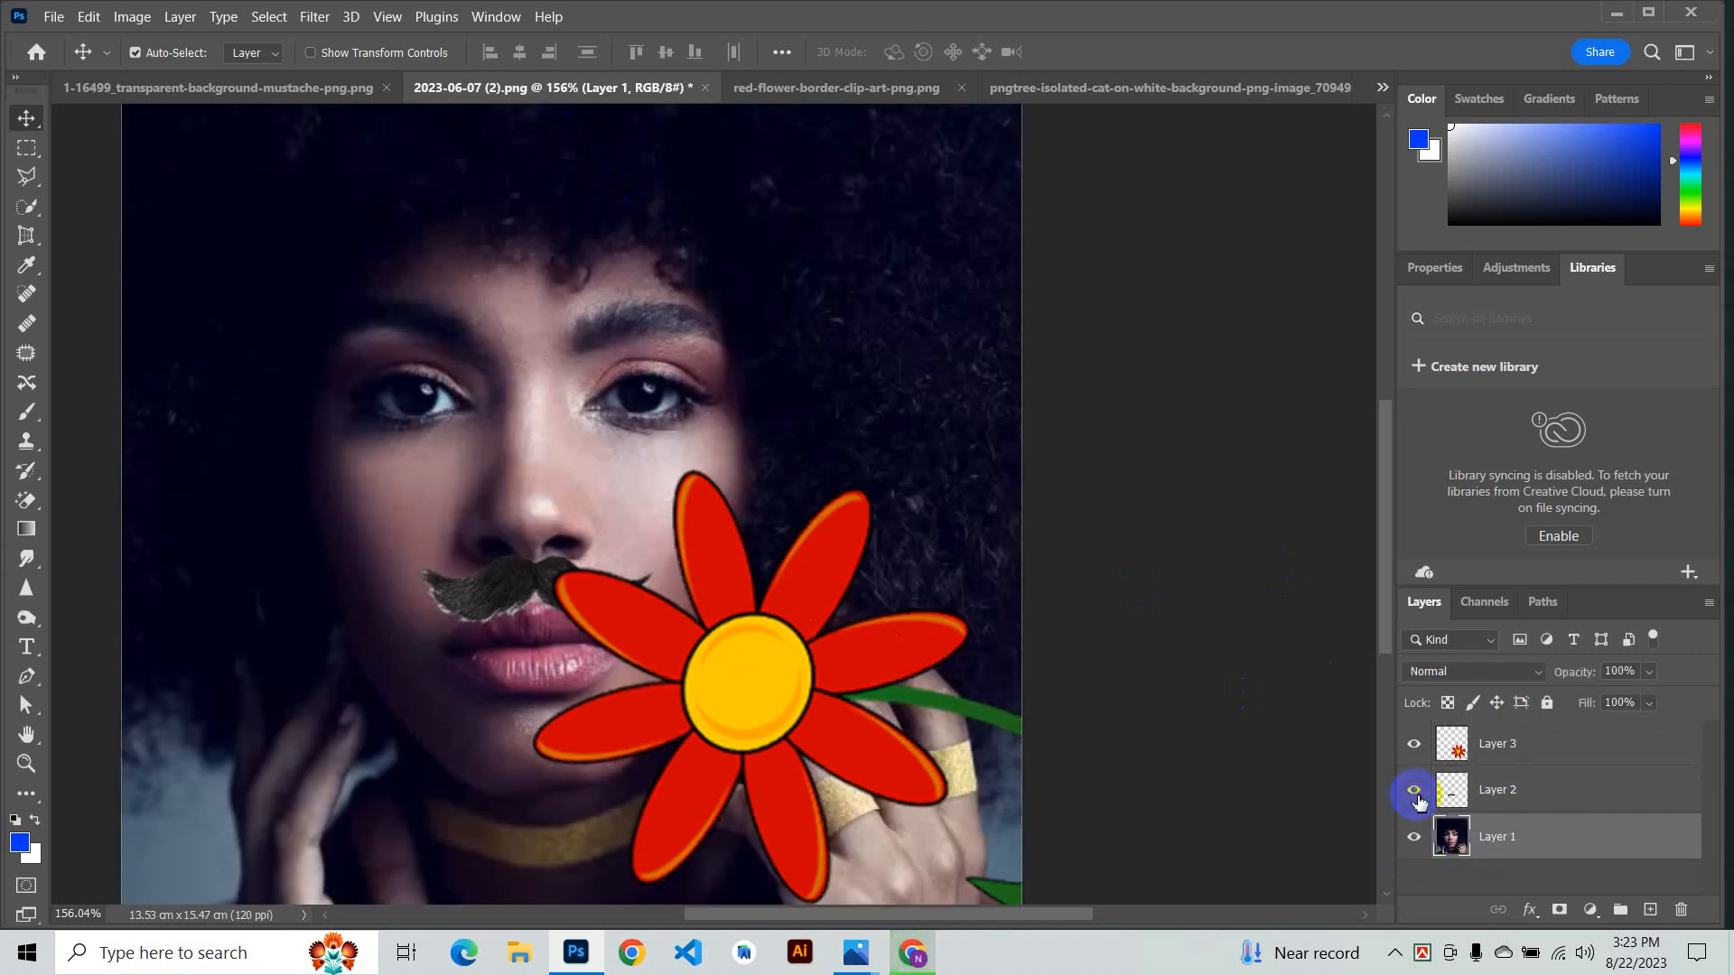
{"action": "left_click", "coordinate": [1416, 794]}
{"action": "left_click", "coordinate": [1415, 795]}
{"action": "left_click", "coordinate": [1416, 795]}
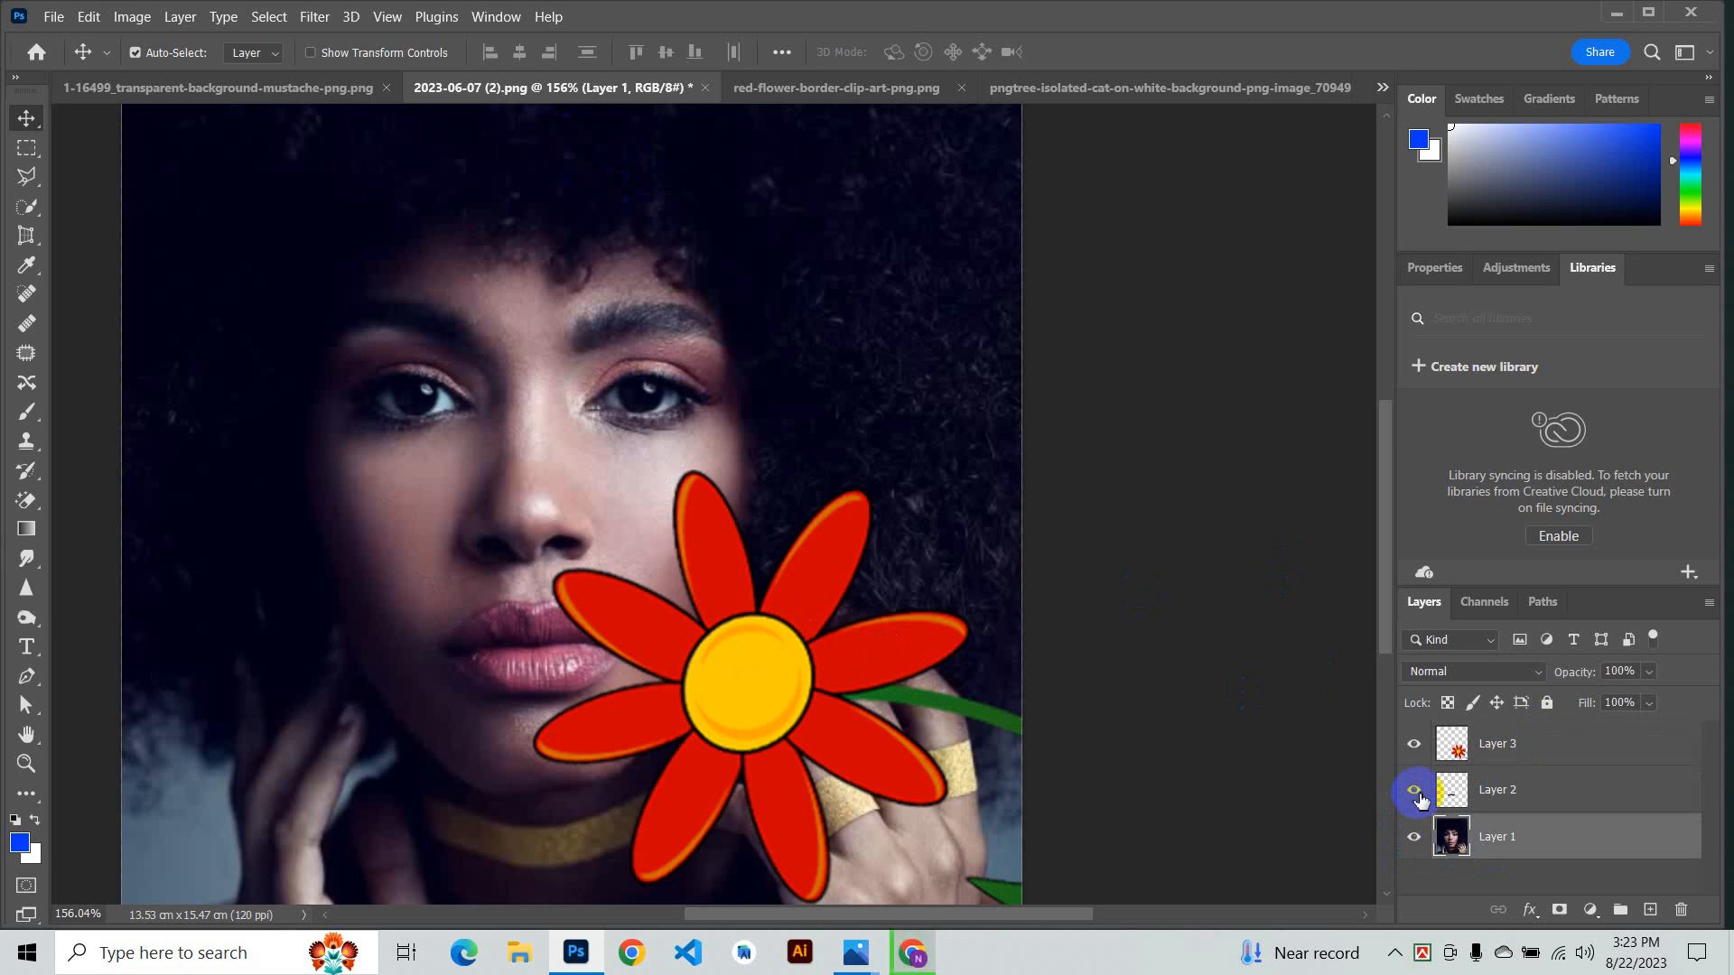
{"action": "left_click", "coordinate": [1416, 793]}
{"action": "left_click", "coordinate": [1415, 746]}
{"action": "left_click", "coordinate": [1415, 746]}
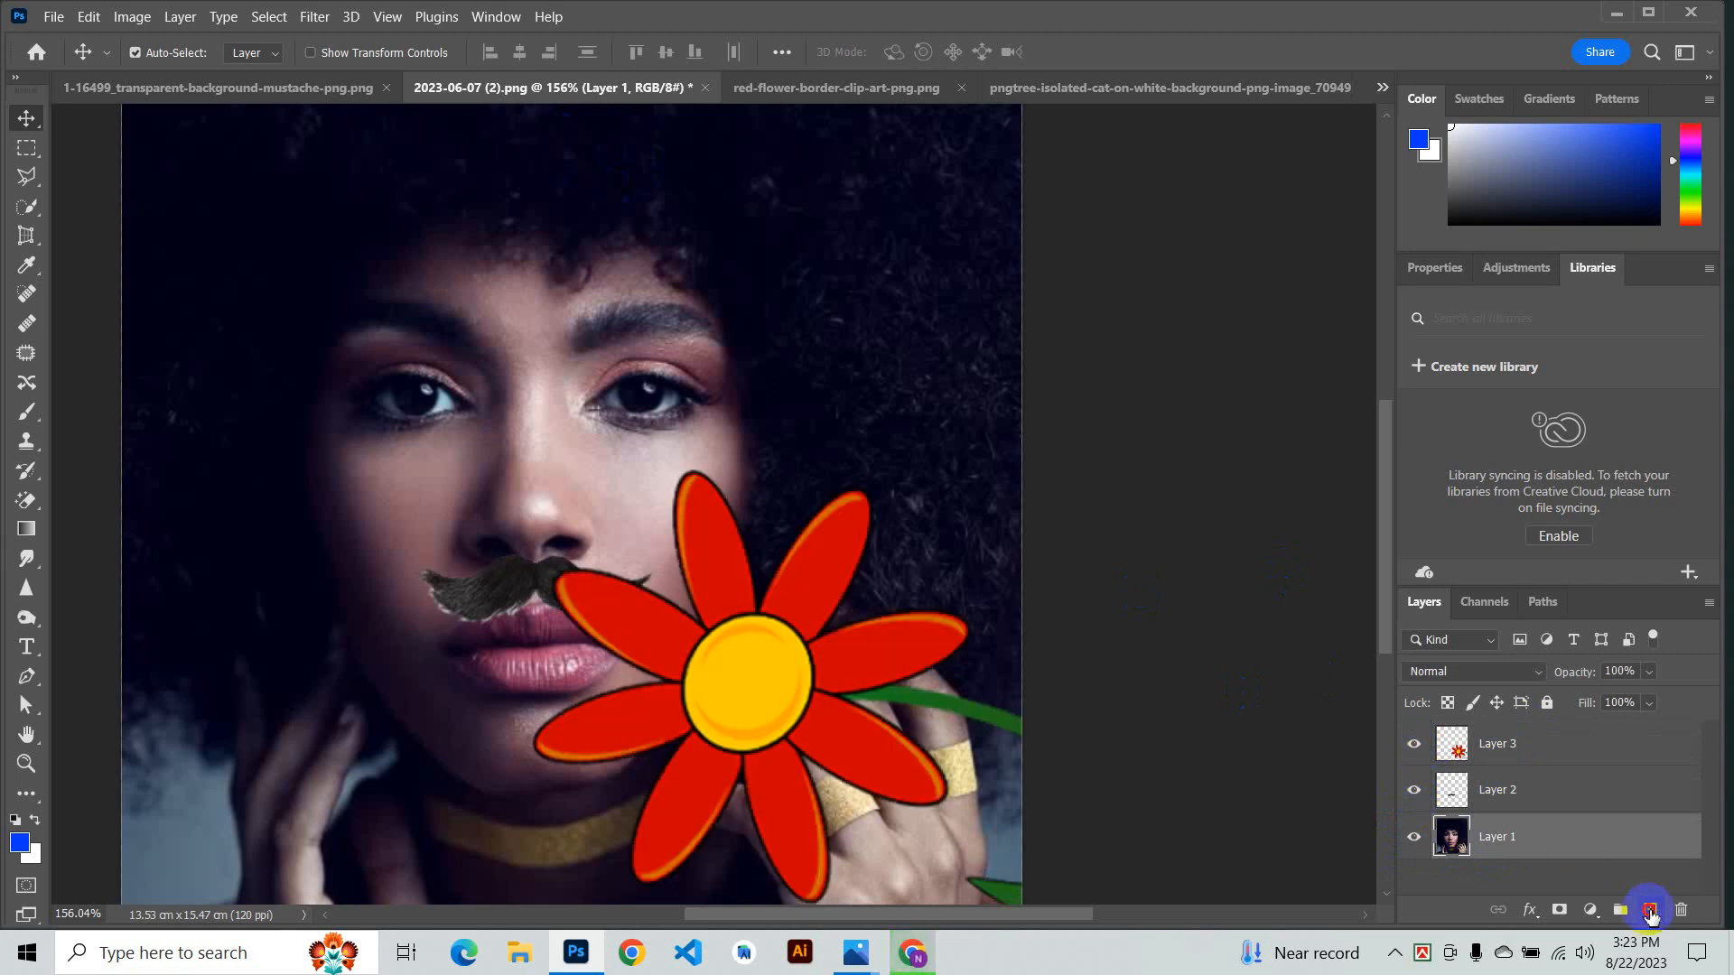
- Add a new empty layer and undo it
{"action": "left_click", "coordinate": [1648, 910]}
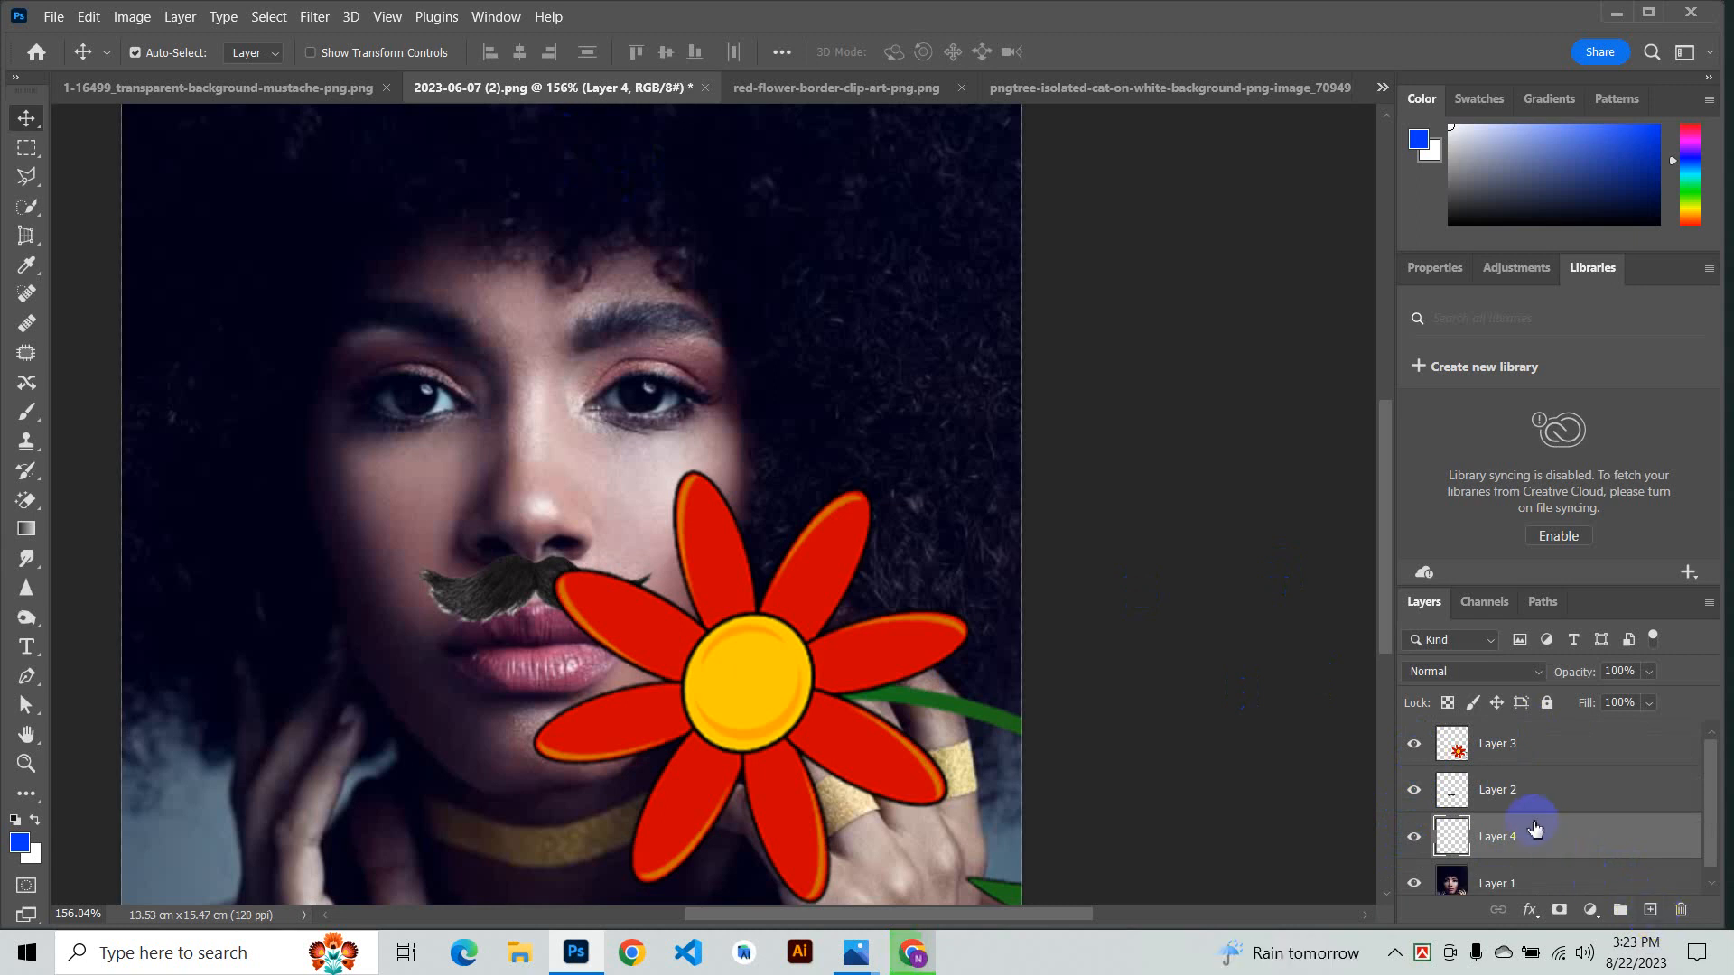
{"action": "key", "text": "ctrl+z"}
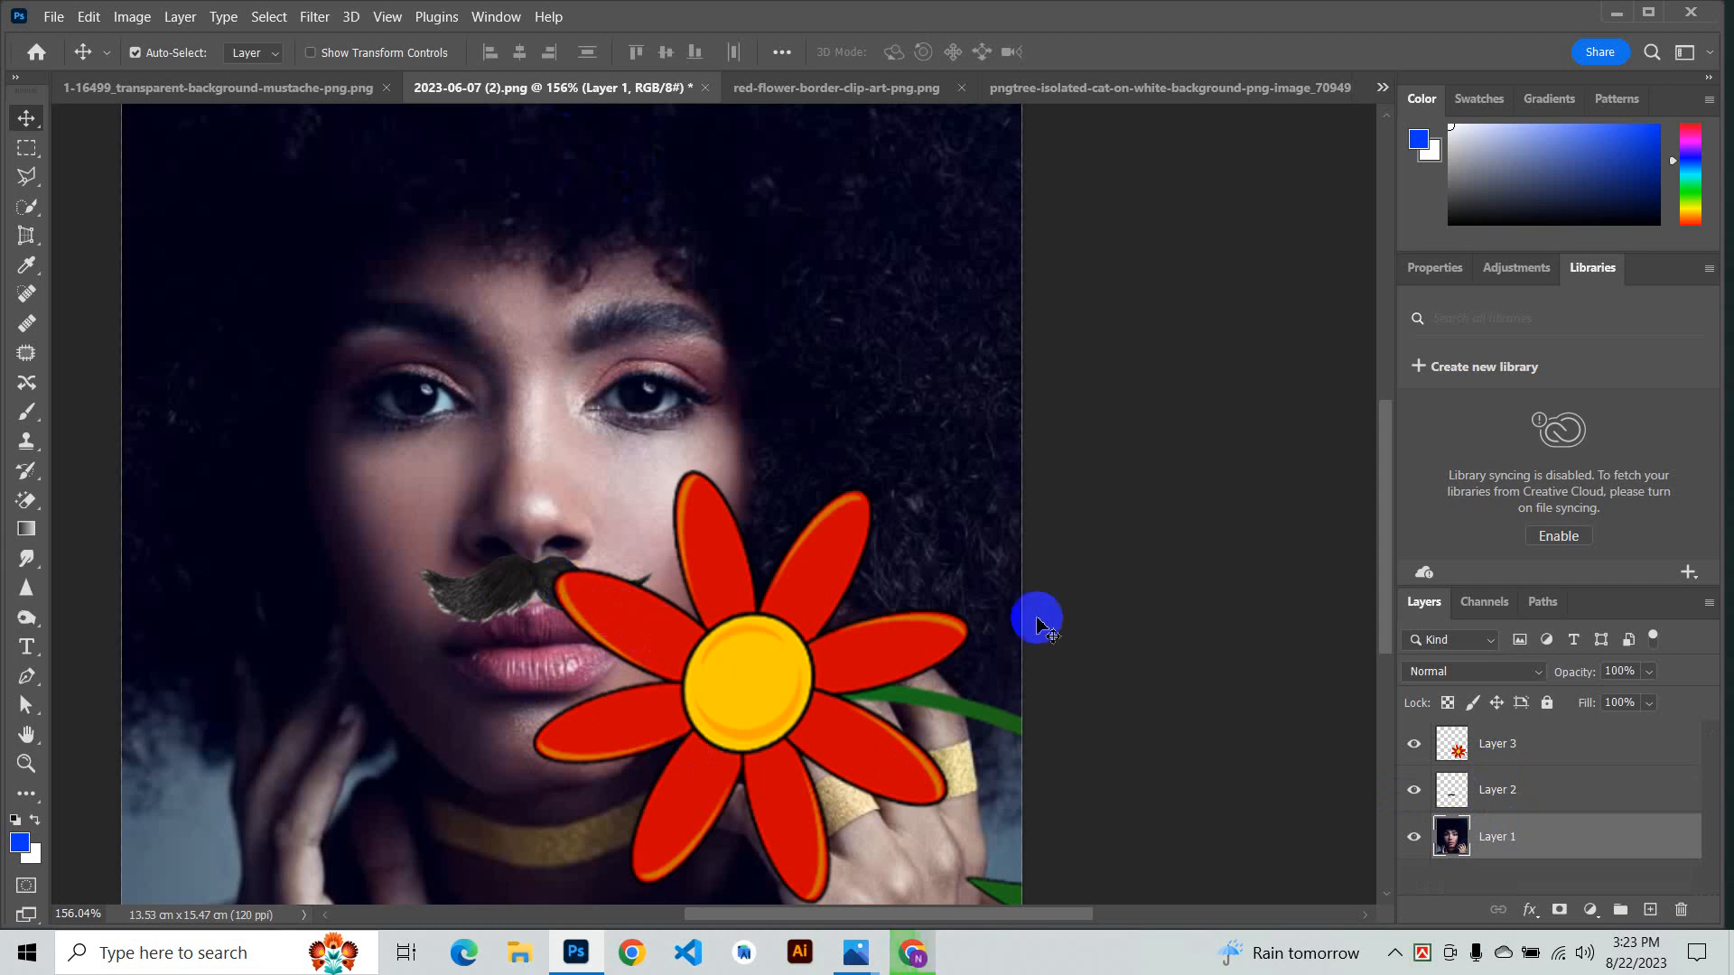
- Move the mustache layer above the flower layer in the layer stack
{"action": "left_click", "coordinate": [1497, 791]}
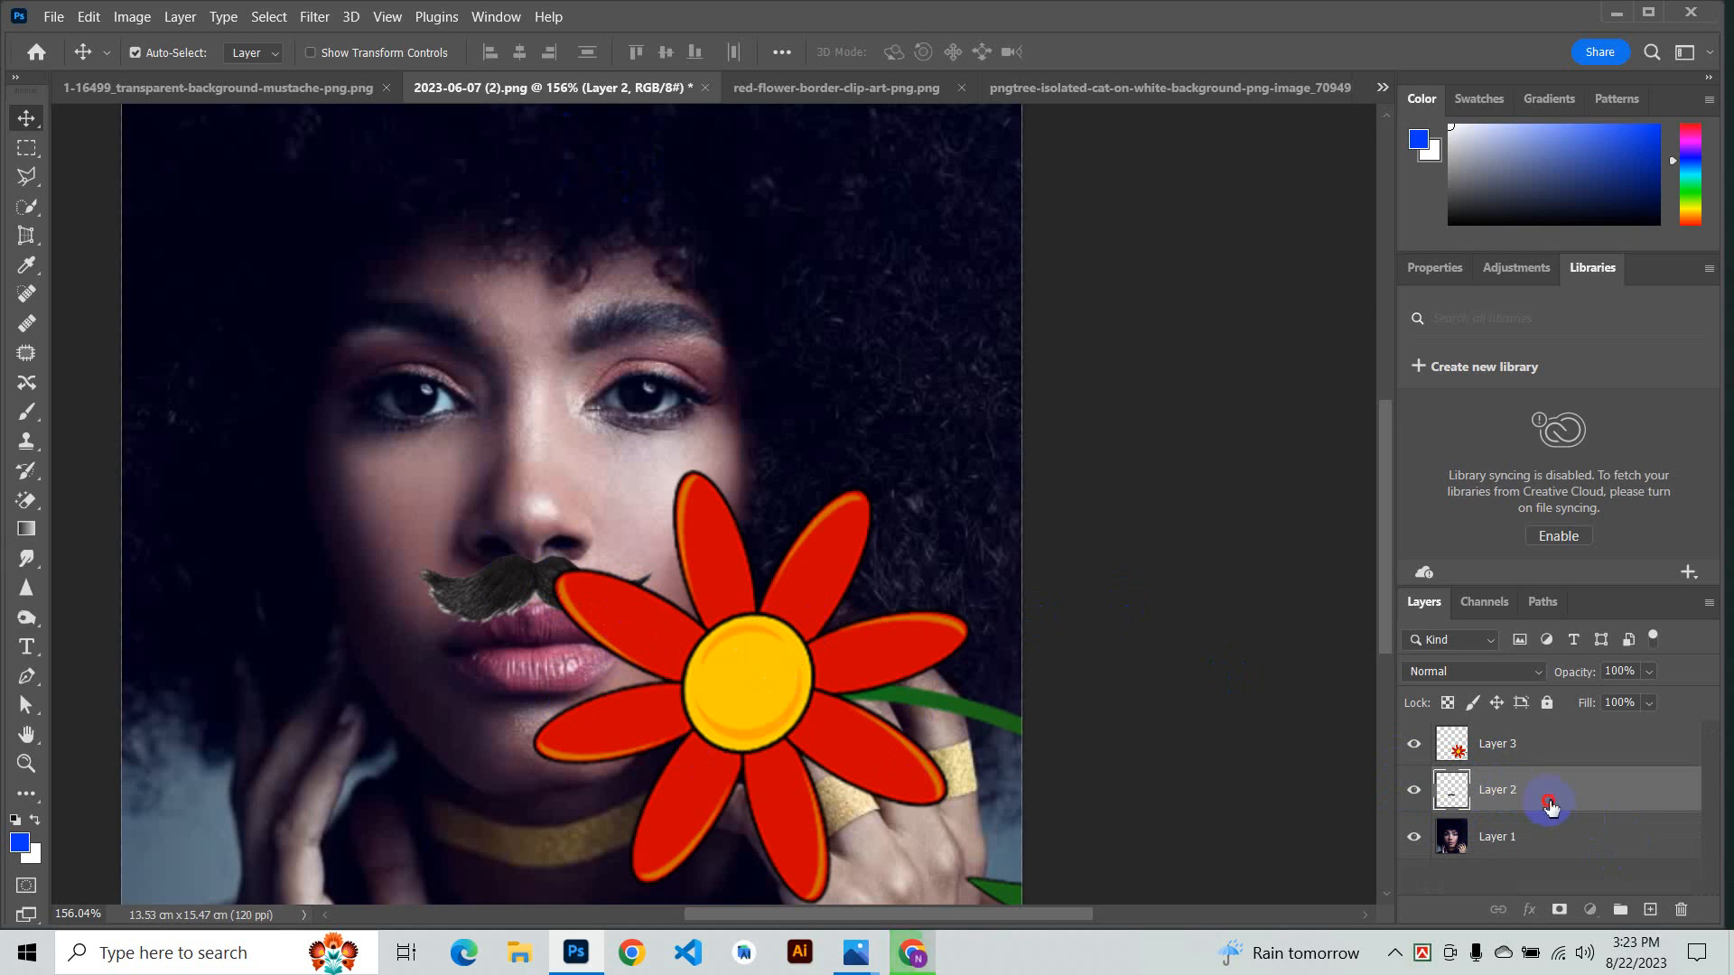
{"action": "left_click_drag", "start_coordinate": [1549, 806], "coordinate": [1530, 740]}
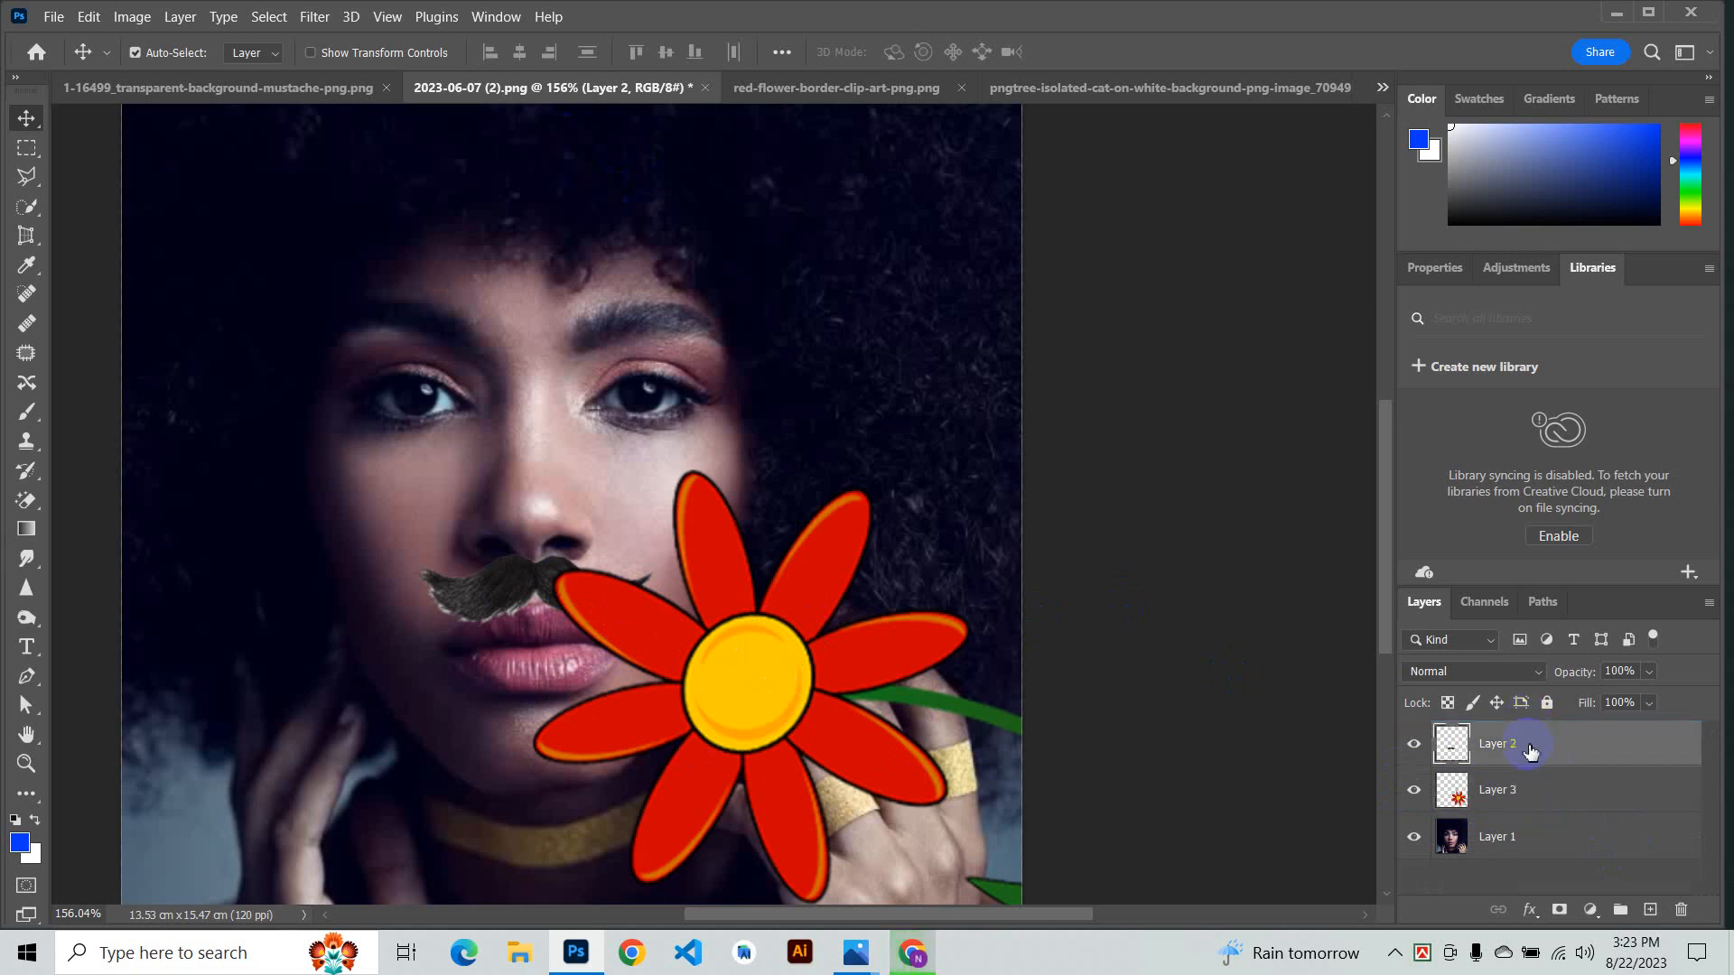
- Select the flower and mustache layers in turn and toggle the flower layer's visibility off and on
{"action": "left_click", "coordinate": [751, 676]}
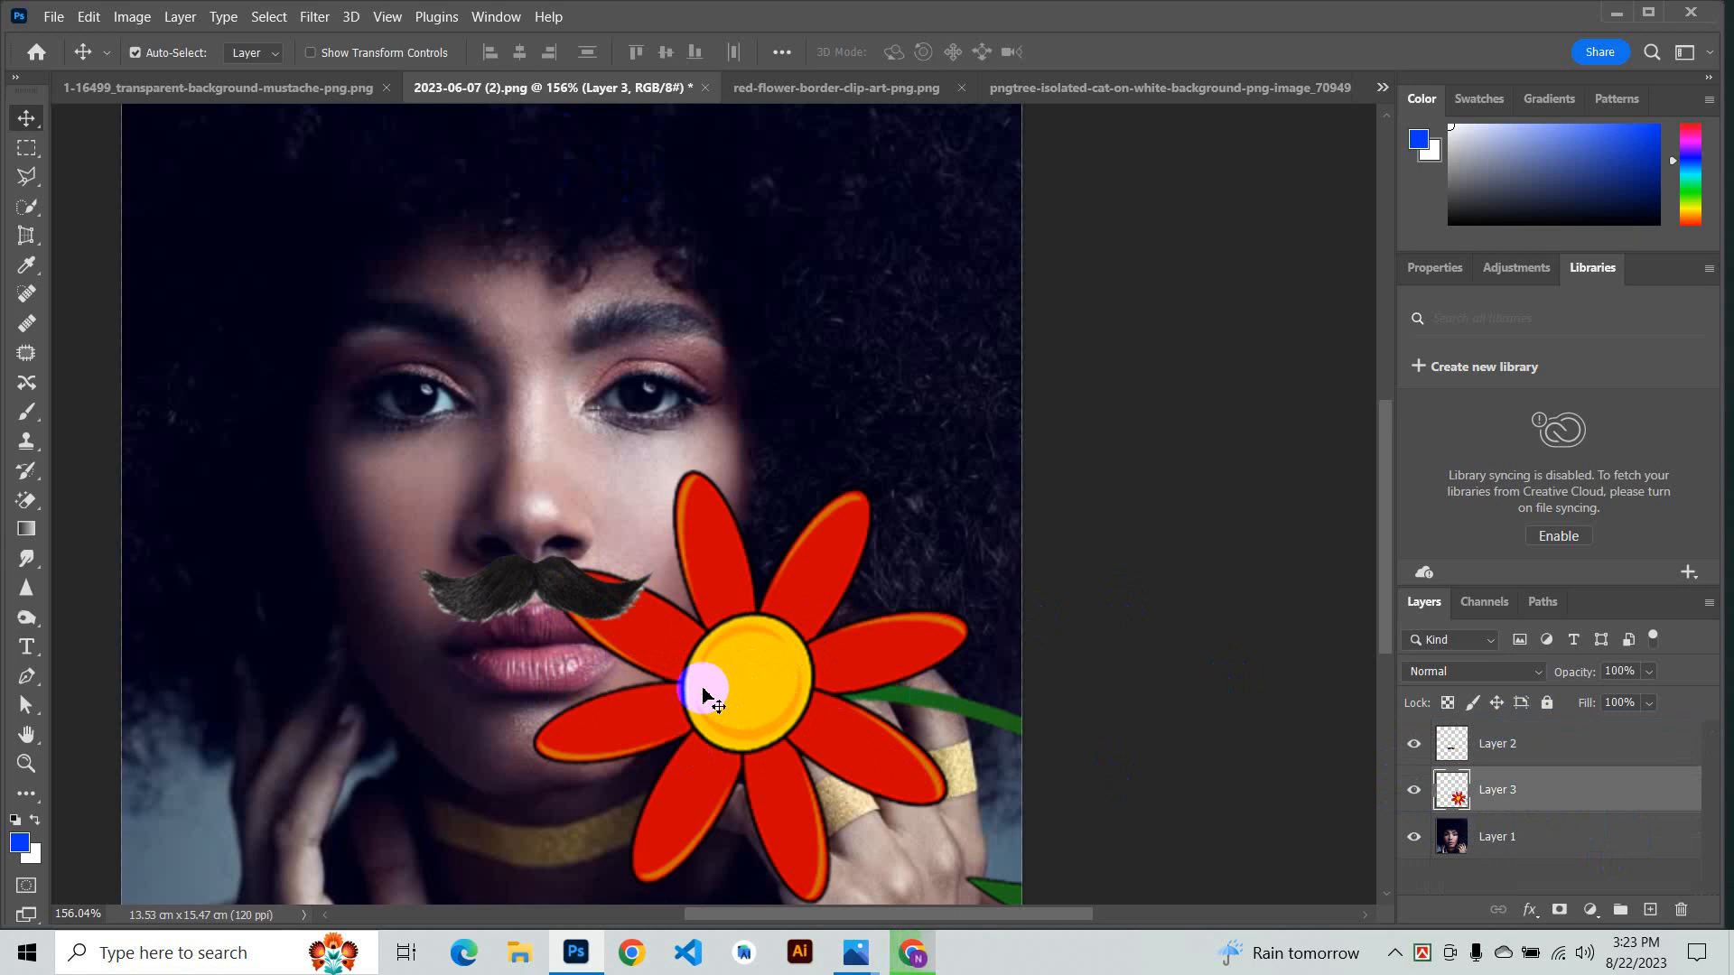
{"action": "left_click", "coordinate": [1510, 751]}
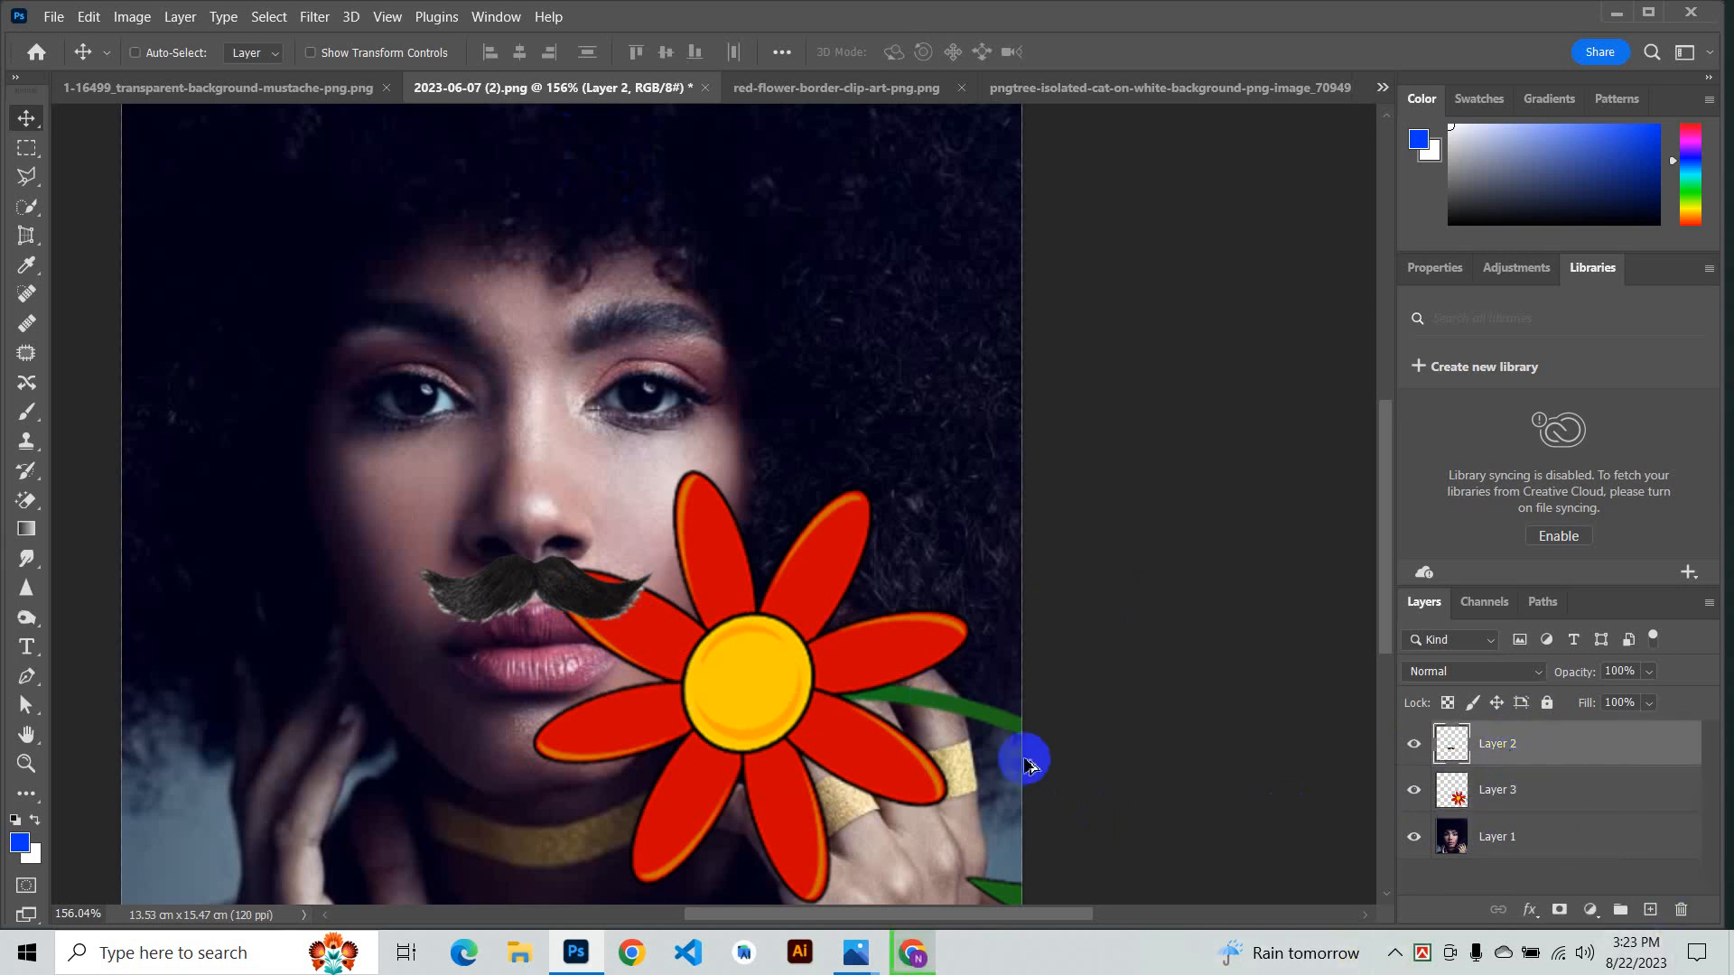
{"action": "scroll", "coordinate": [1011, 748], "scroll_direction": "up", "scroll_amount": 4}
{"action": "scroll", "coordinate": [813, 627], "scroll_direction": "down", "scroll_amount": 5}
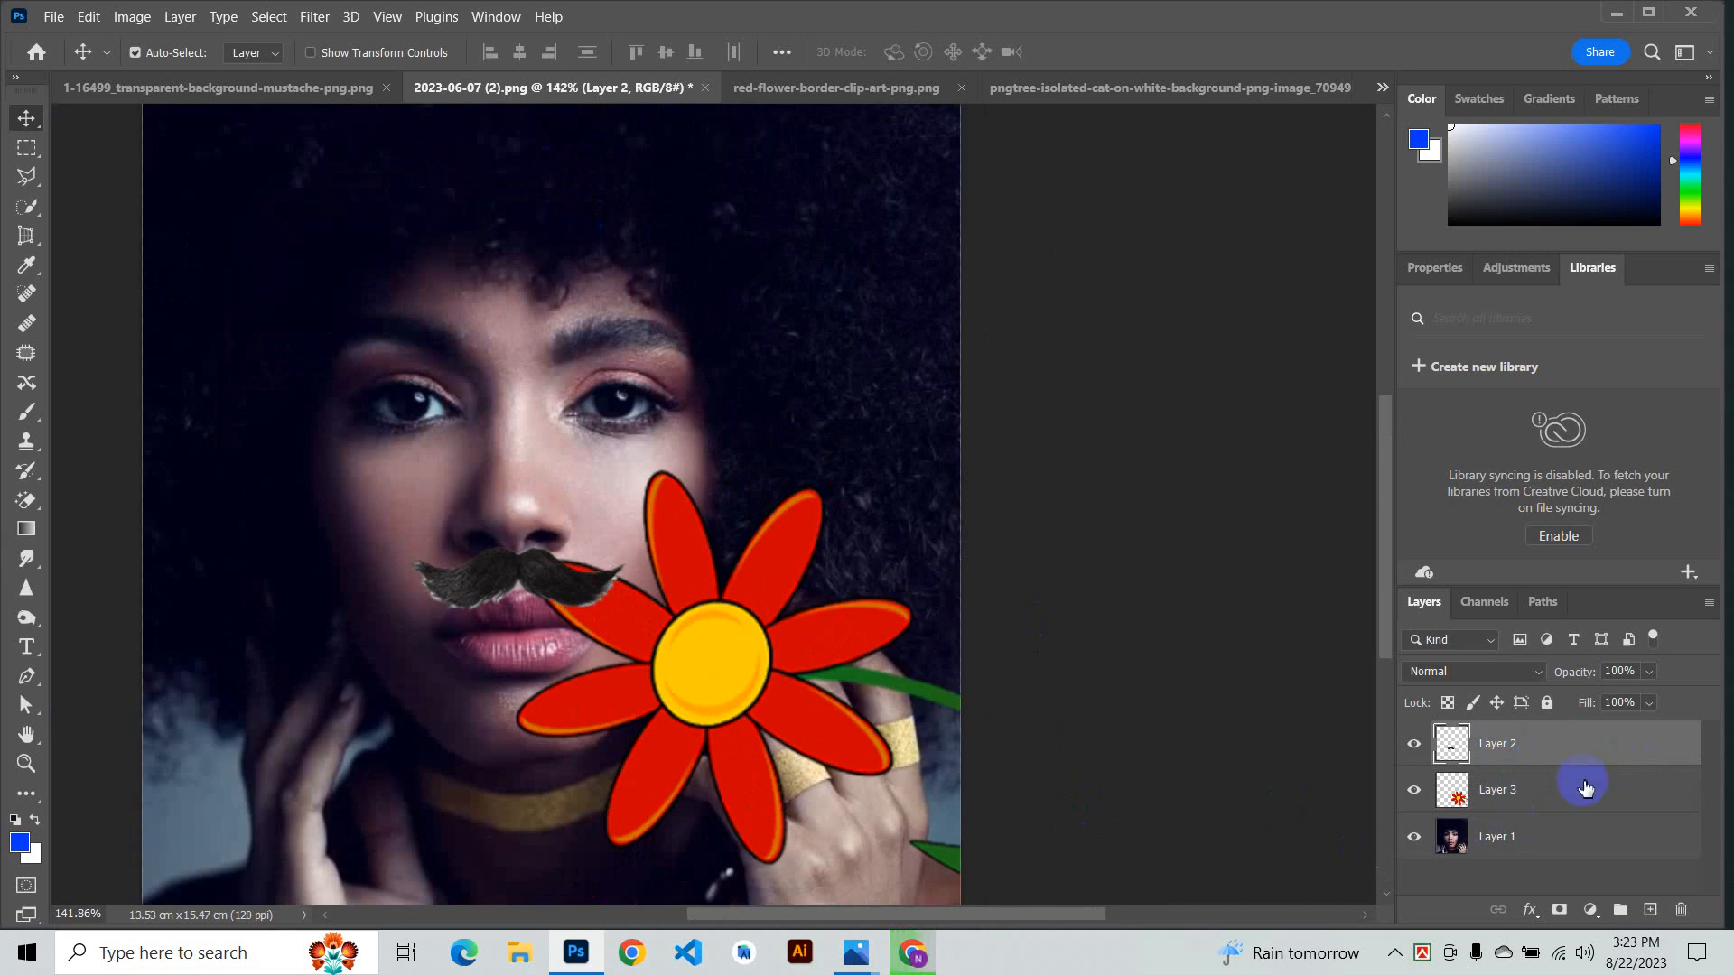
{"action": "left_click", "coordinate": [1488, 791]}
{"action": "left_click", "coordinate": [1460, 744]}
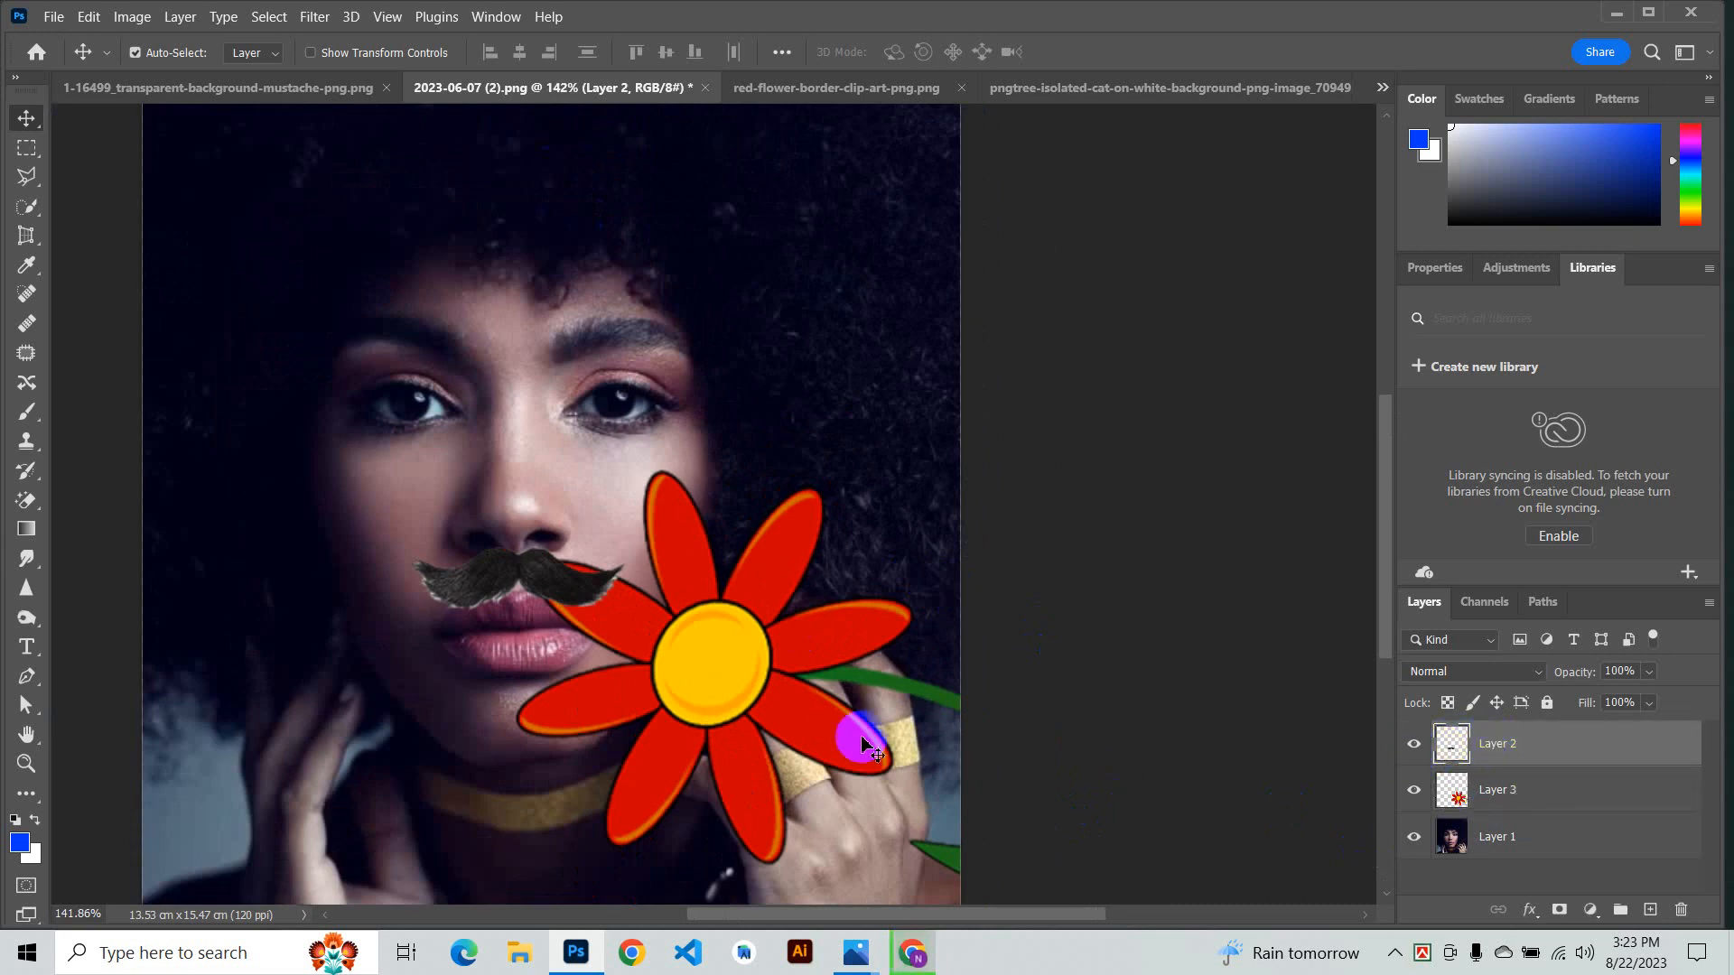
{"action": "left_click", "coordinate": [734, 676]}
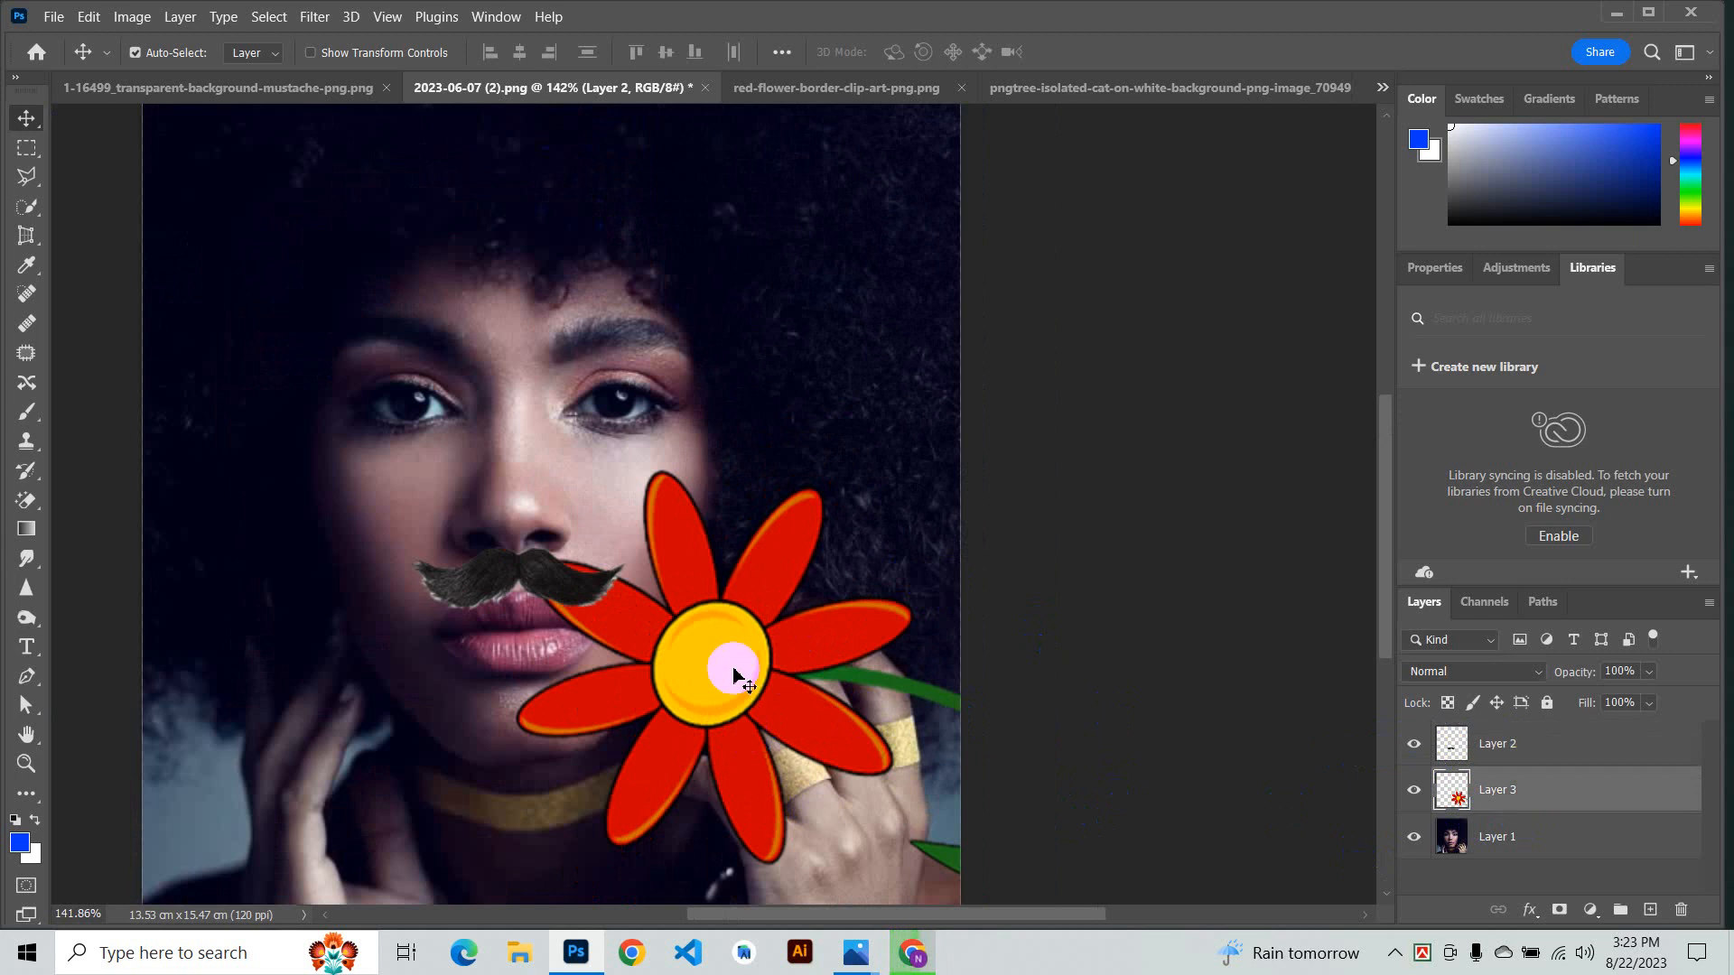
{"action": "left_click", "coordinate": [1415, 795]}
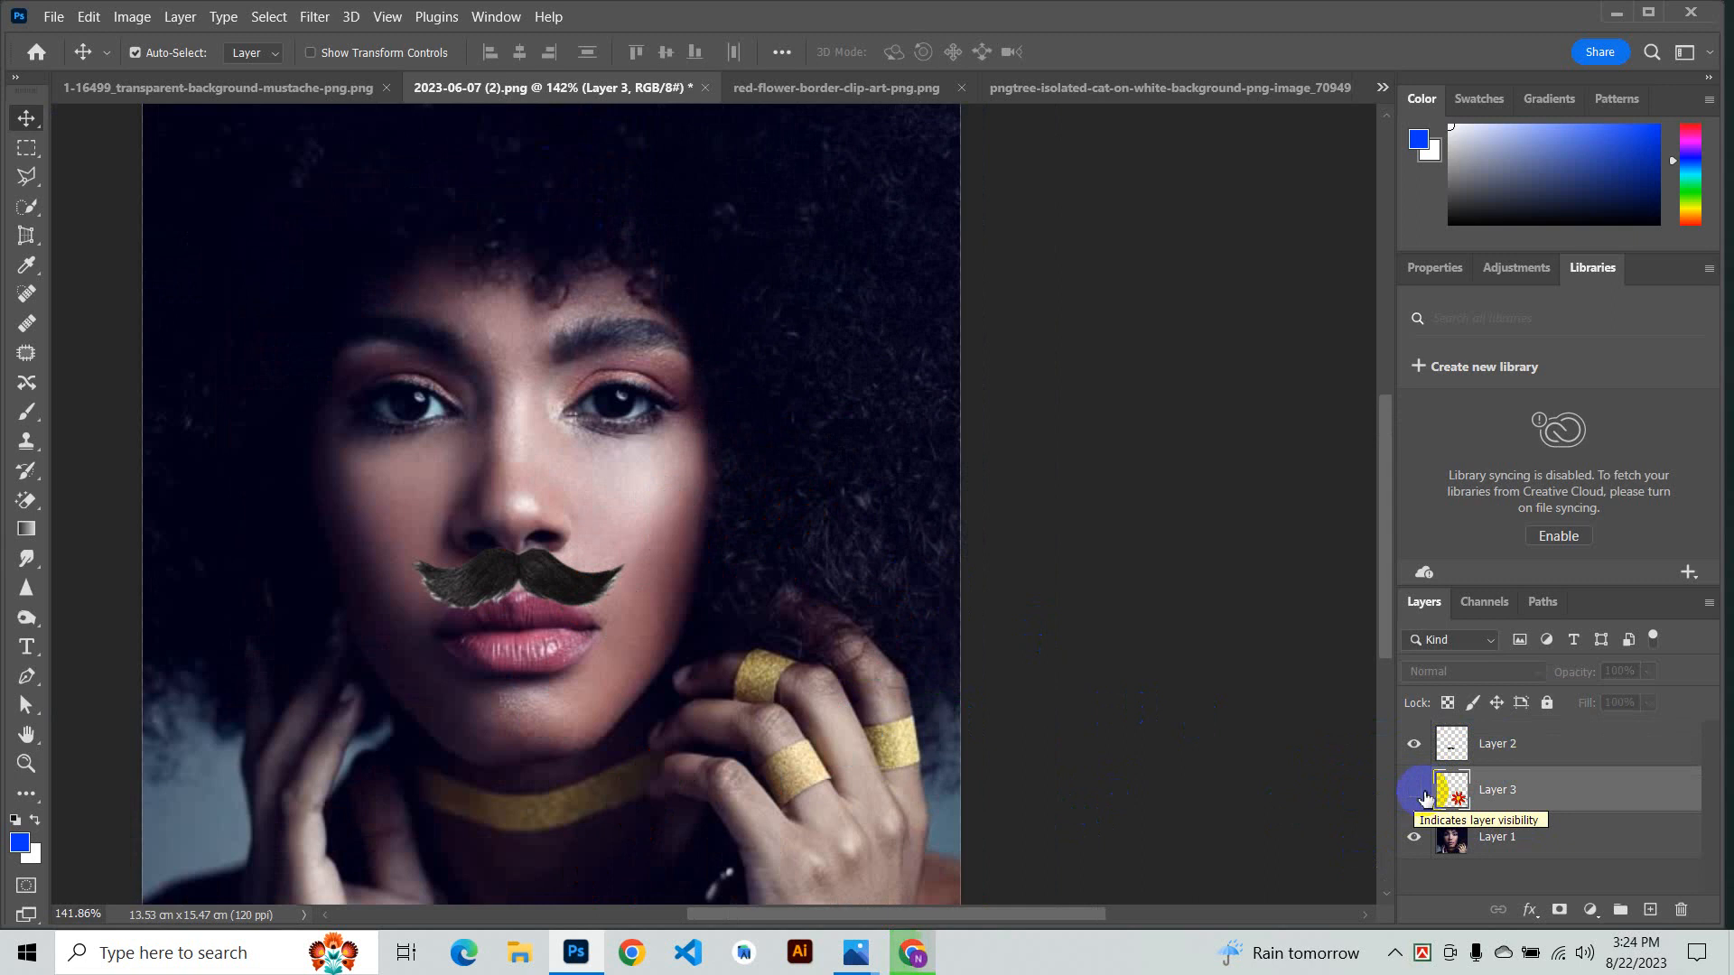
{"action": "left_click", "coordinate": [1415, 792]}
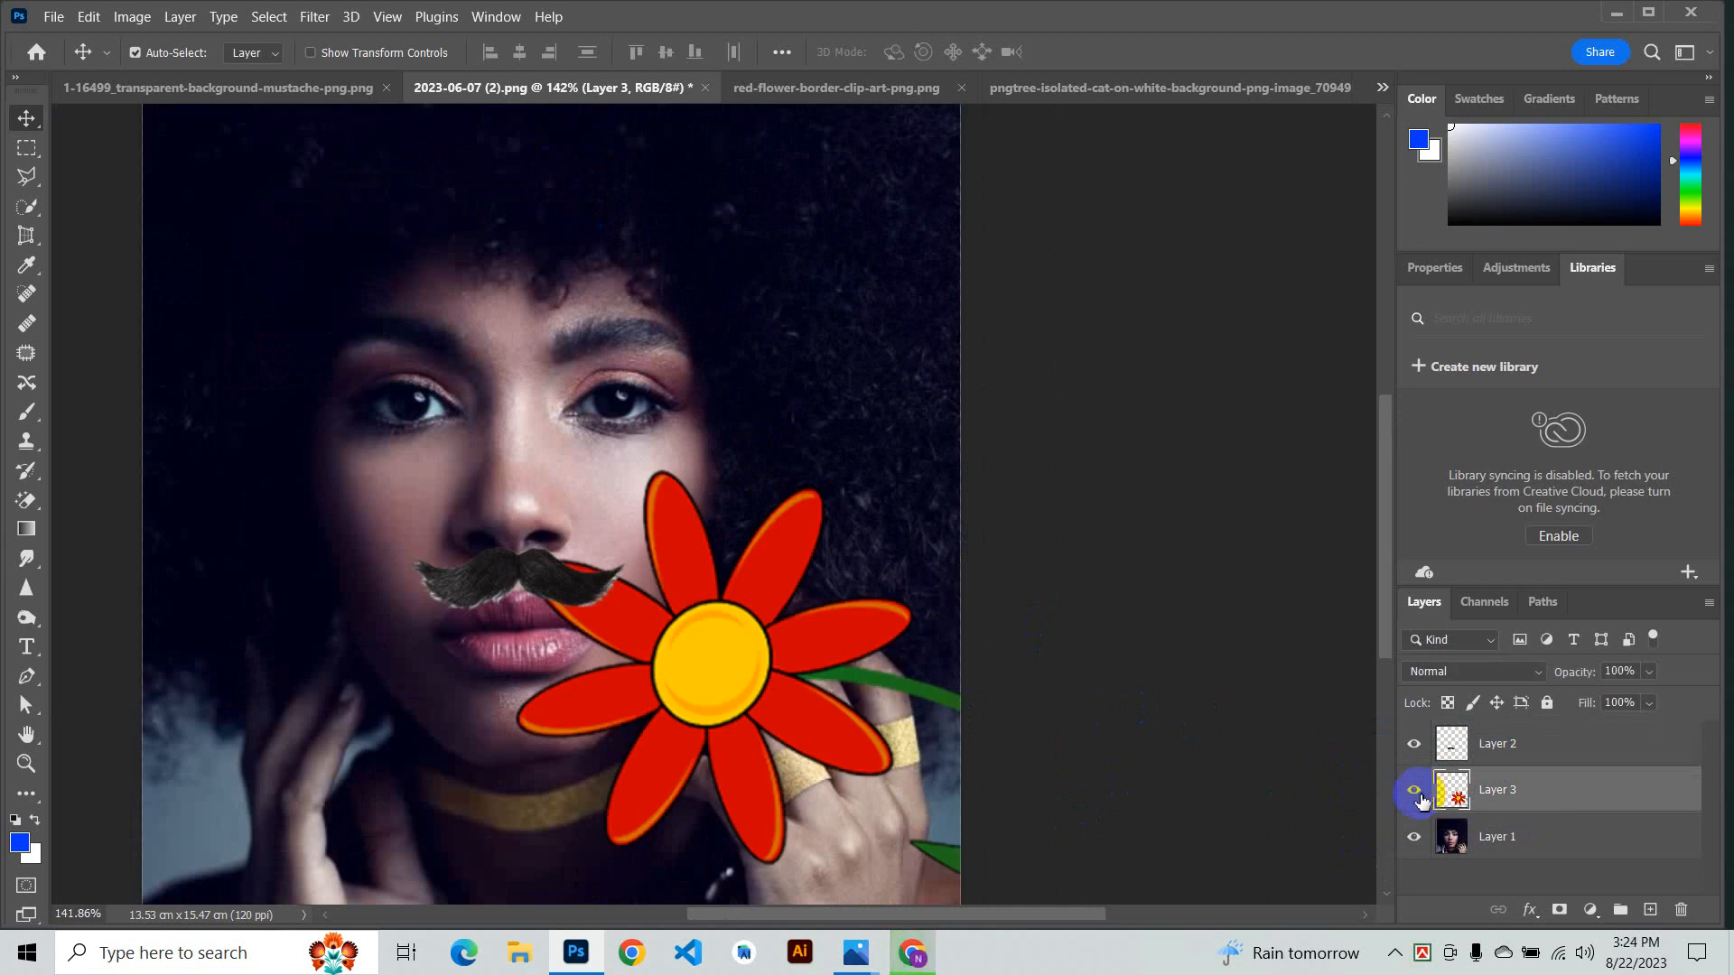
- Rename the mustache layer (Layer 2) to gof
{"action": "left_click", "coordinate": [1522, 764]}
{"action": "right_click", "coordinate": [1532, 753]}
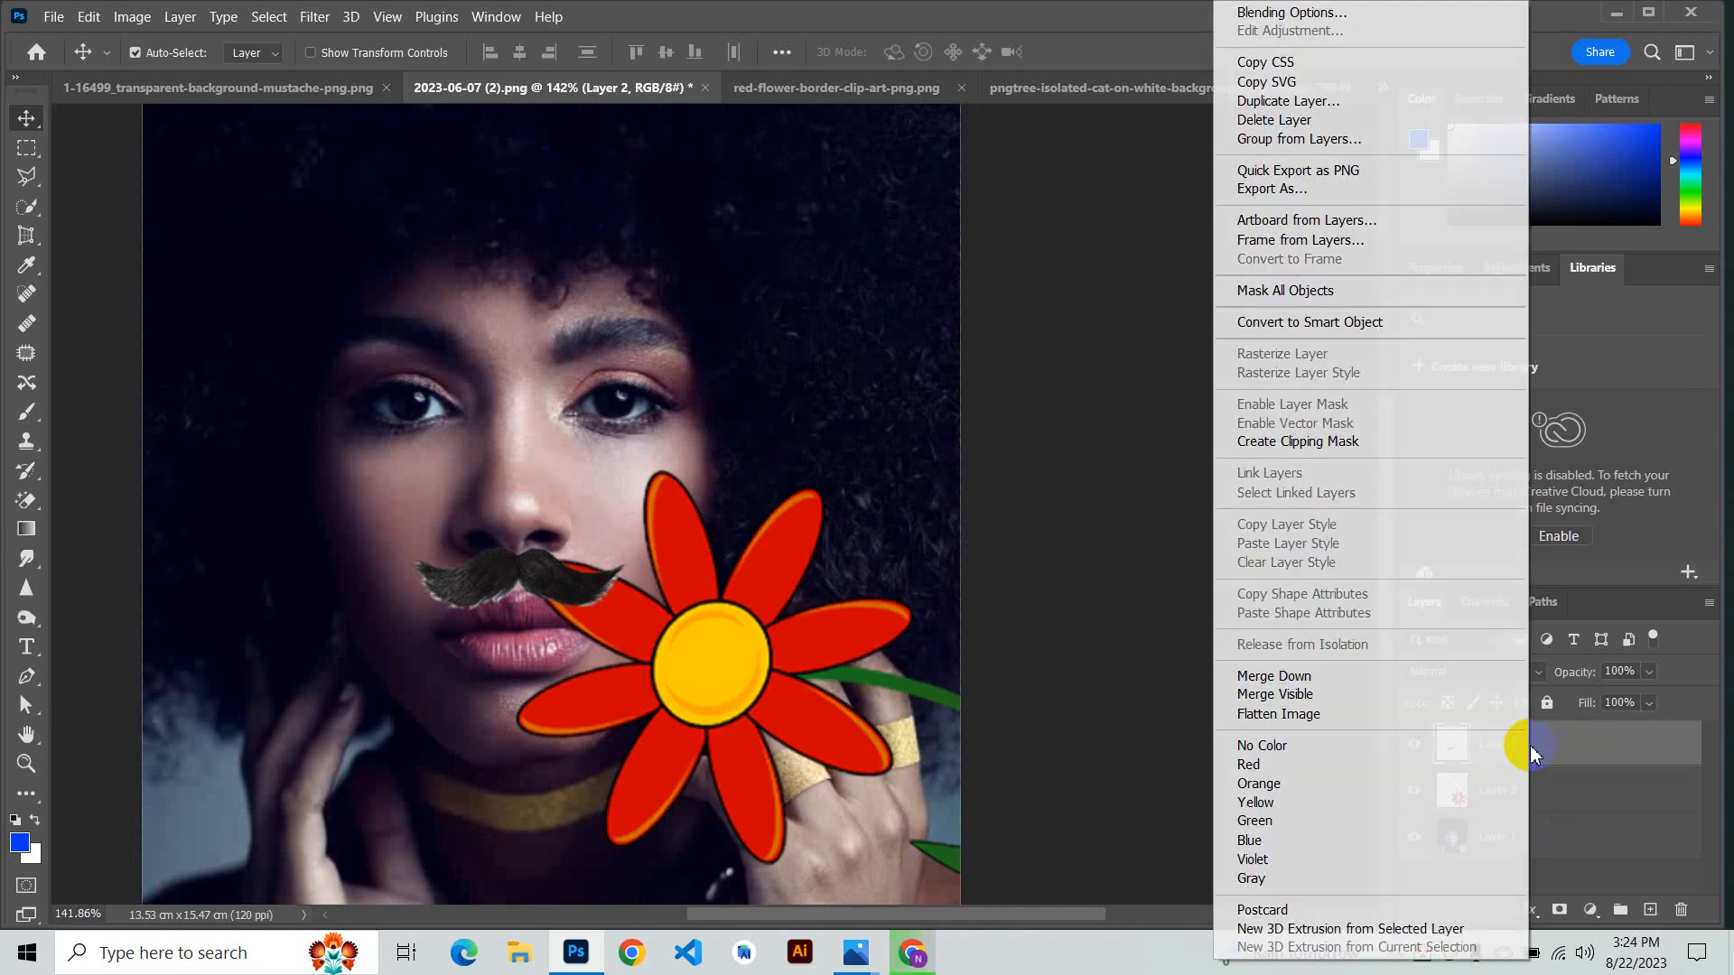
{"action": "left_click", "coordinate": [1567, 744]}
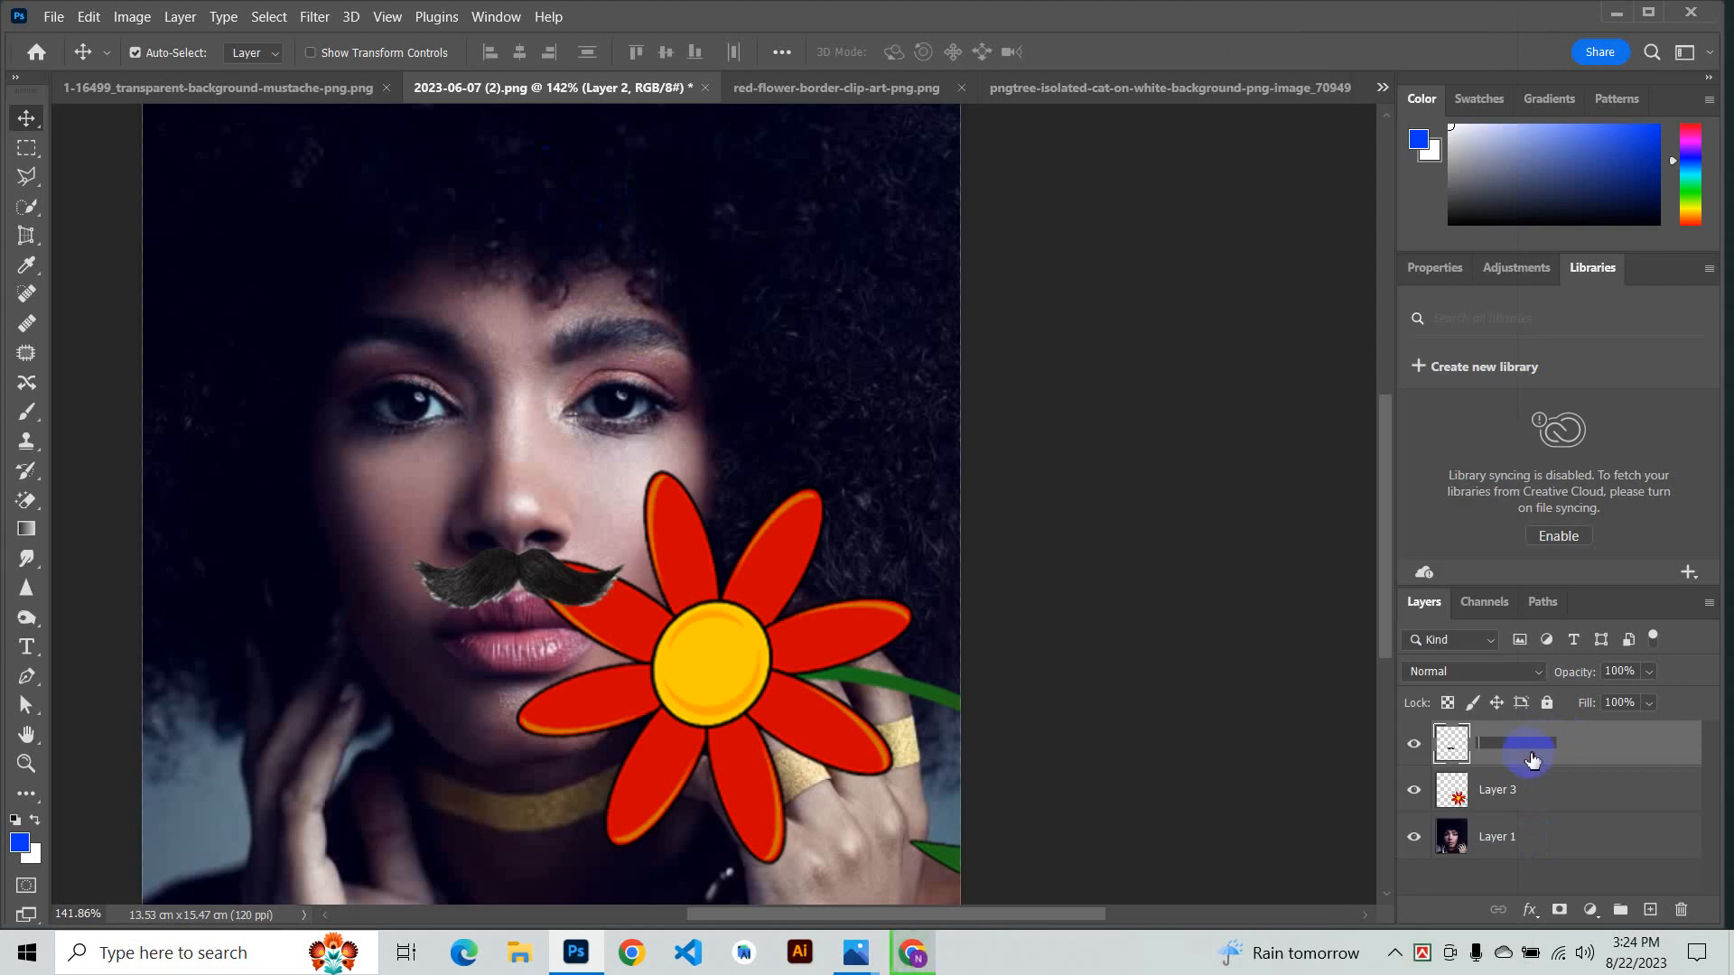
{"action": "type", "text": "gof"}
{"action": "left_click", "coordinate": [1461, 795]}
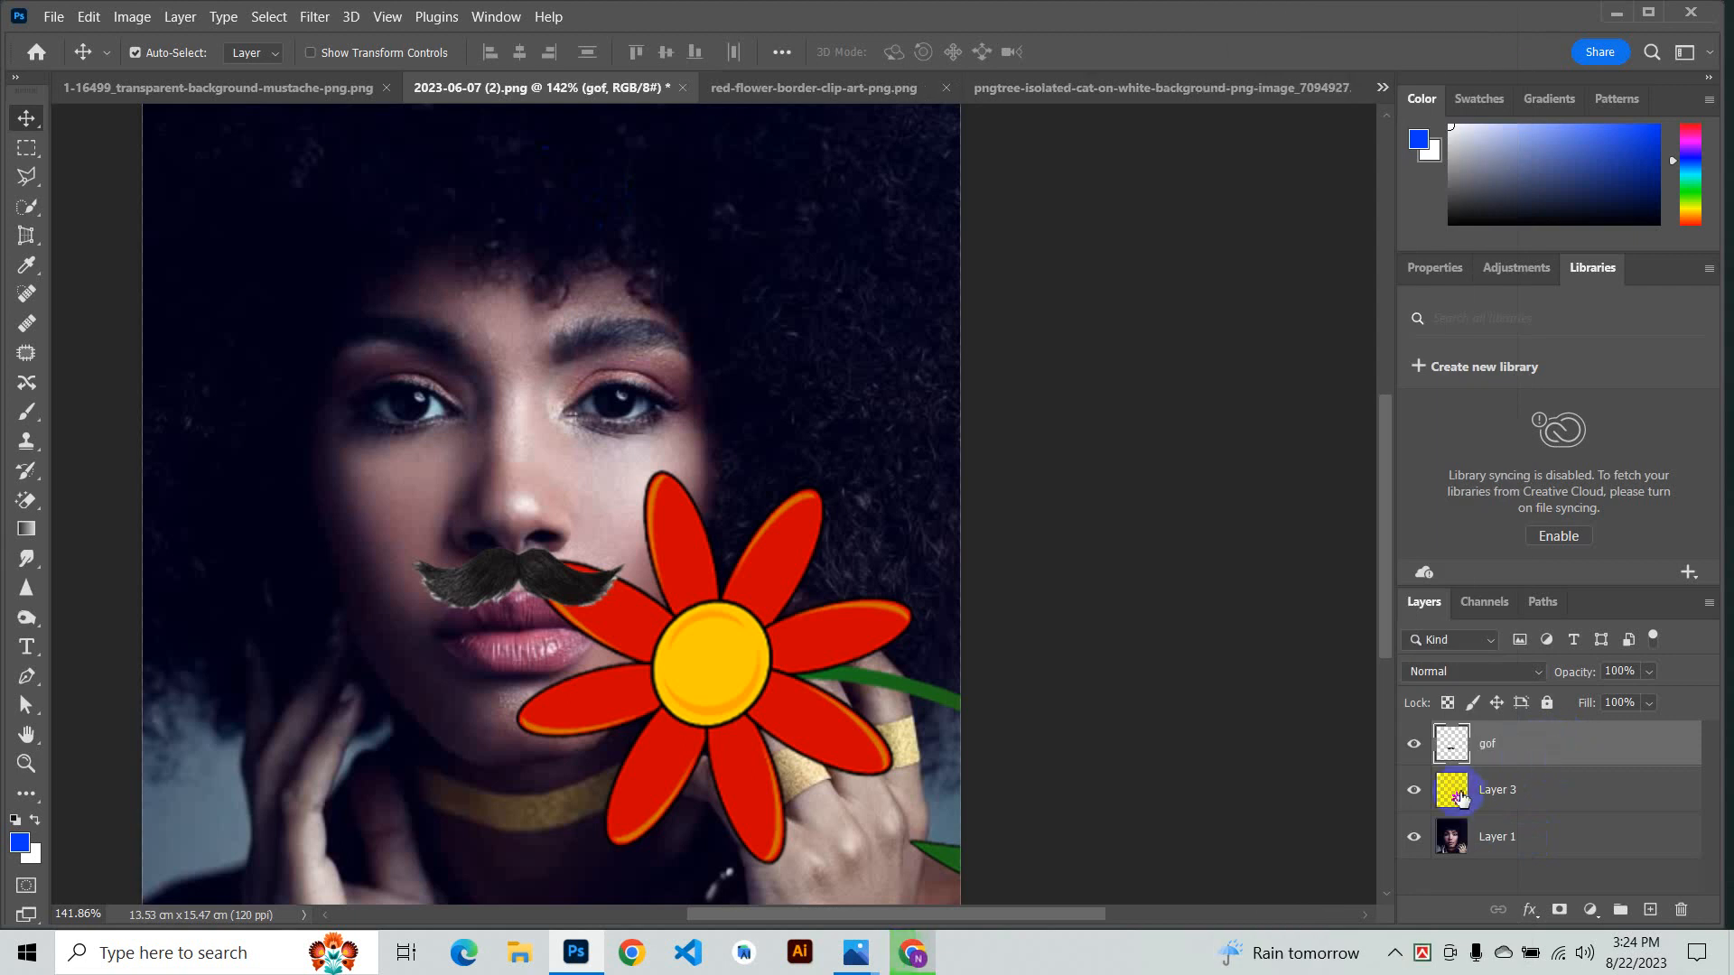
{"action": "left_click", "coordinate": [1552, 801]}
{"action": "double_click", "coordinate": [1554, 805]}
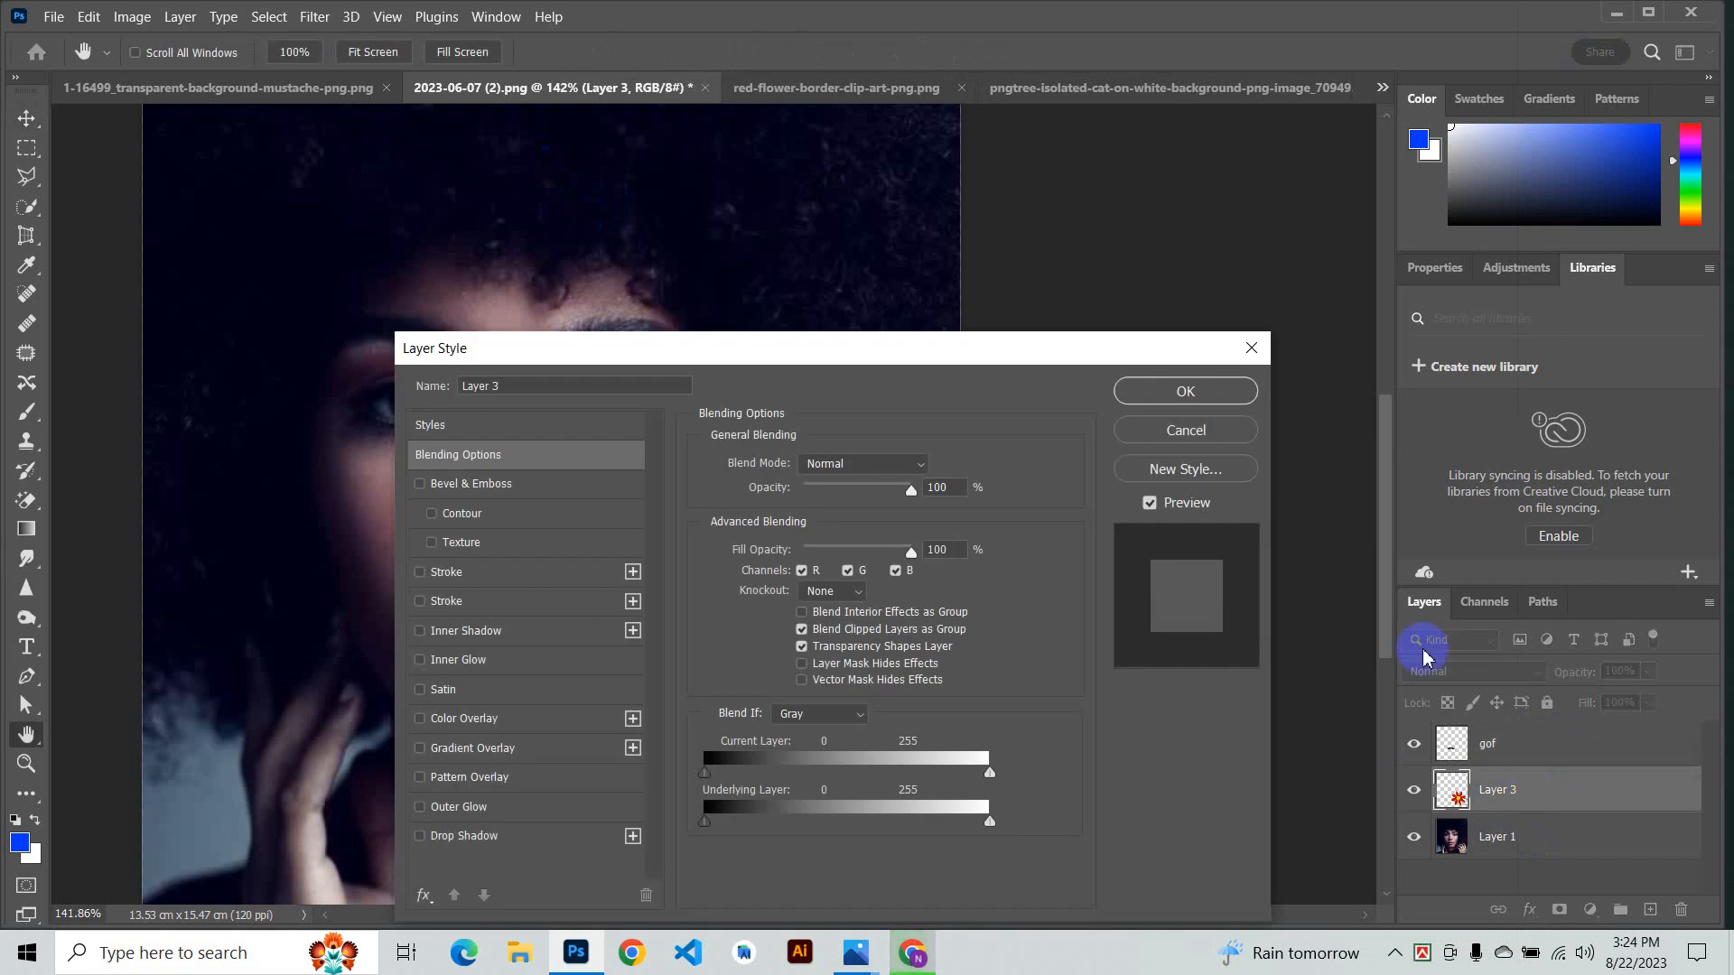
{"action": "left_click", "coordinate": [1251, 348]}
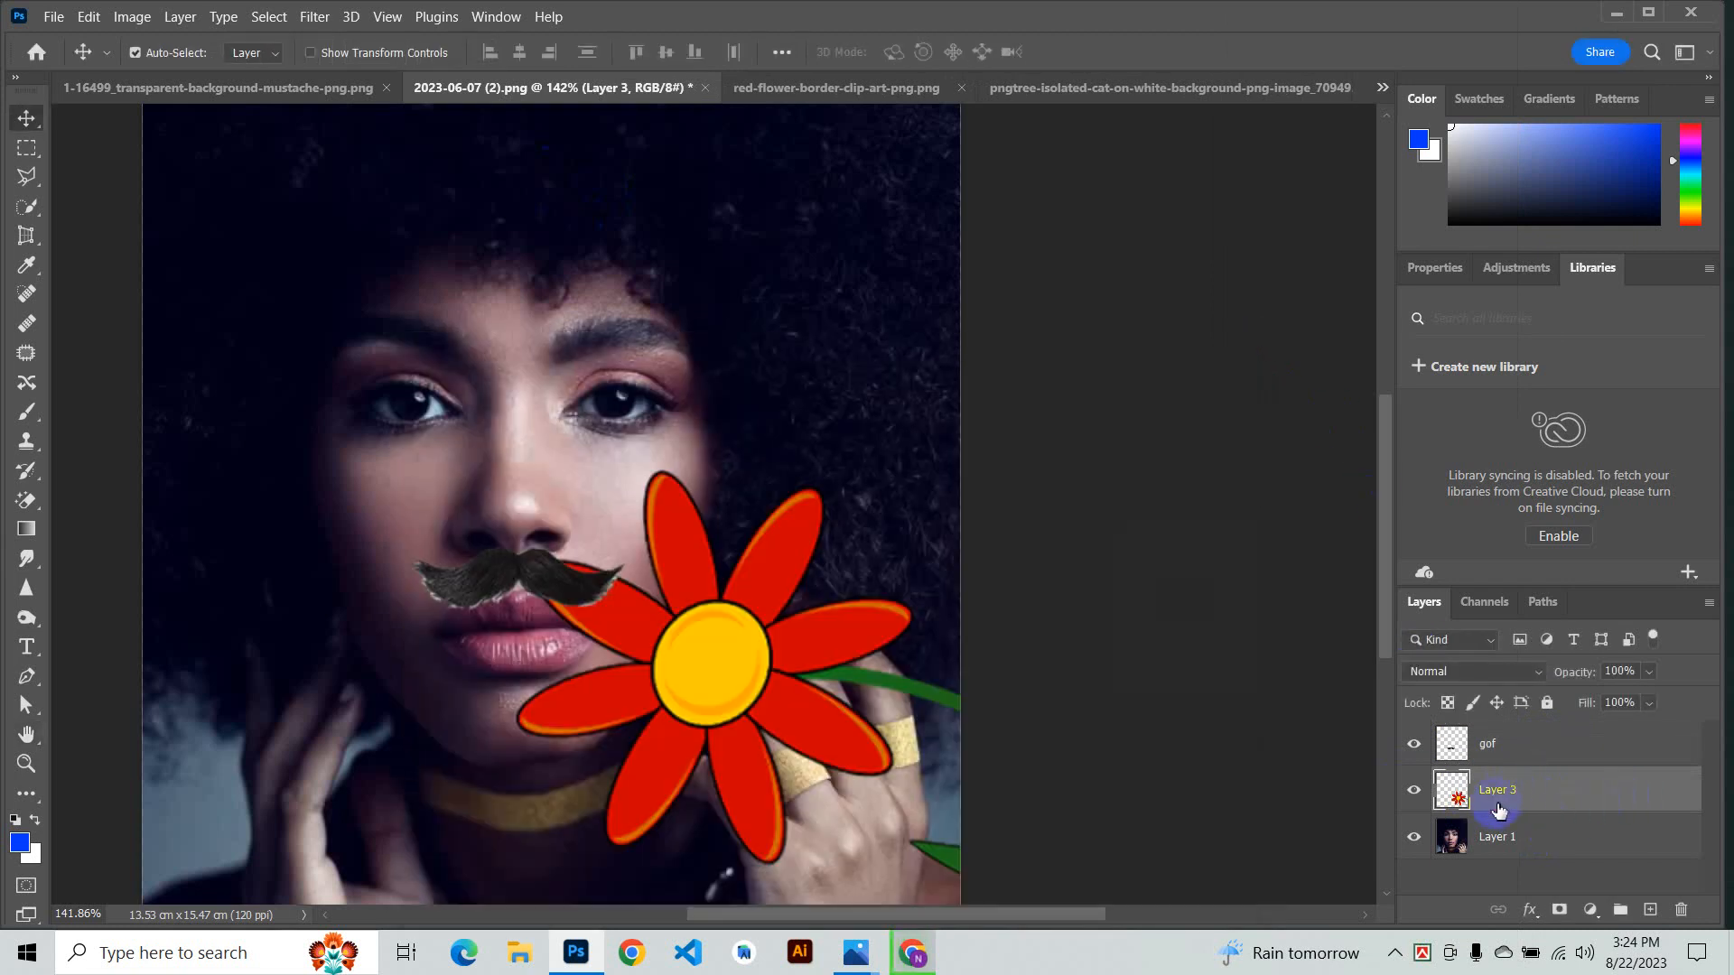
- Color-code the gof layer red and the flower layer (Layer 3) green in the layer stack
{"action": "left_click", "coordinate": [1505, 762]}
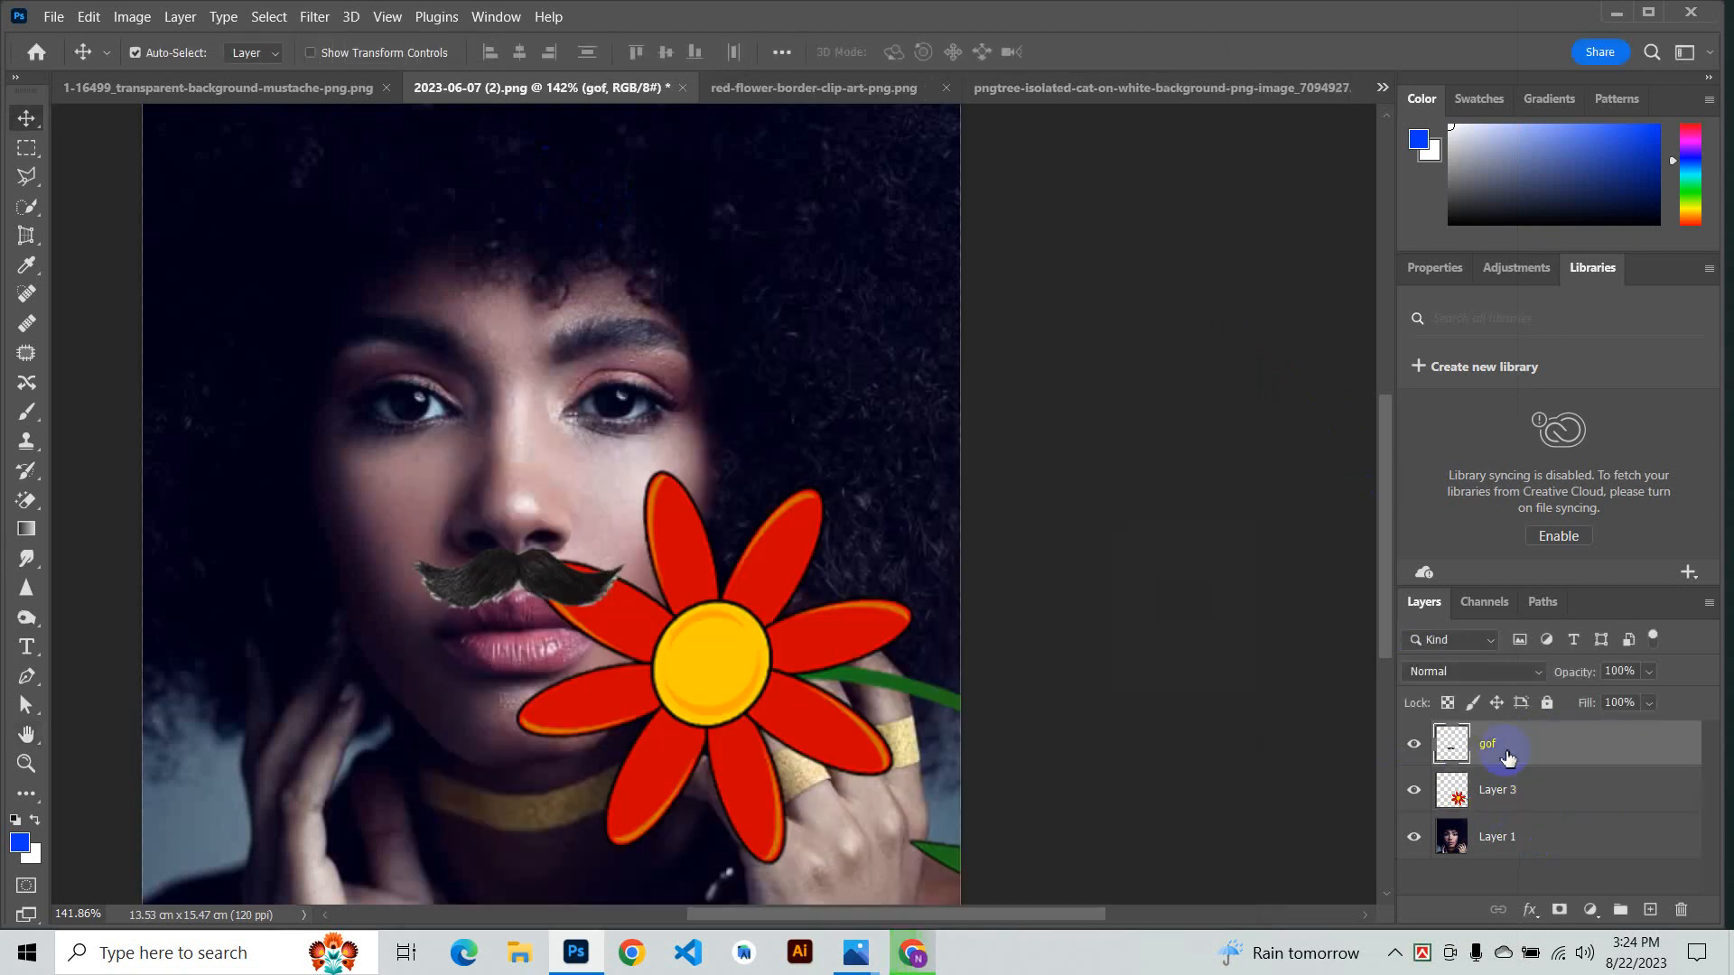
{"action": "right_click", "coordinate": [1510, 751]}
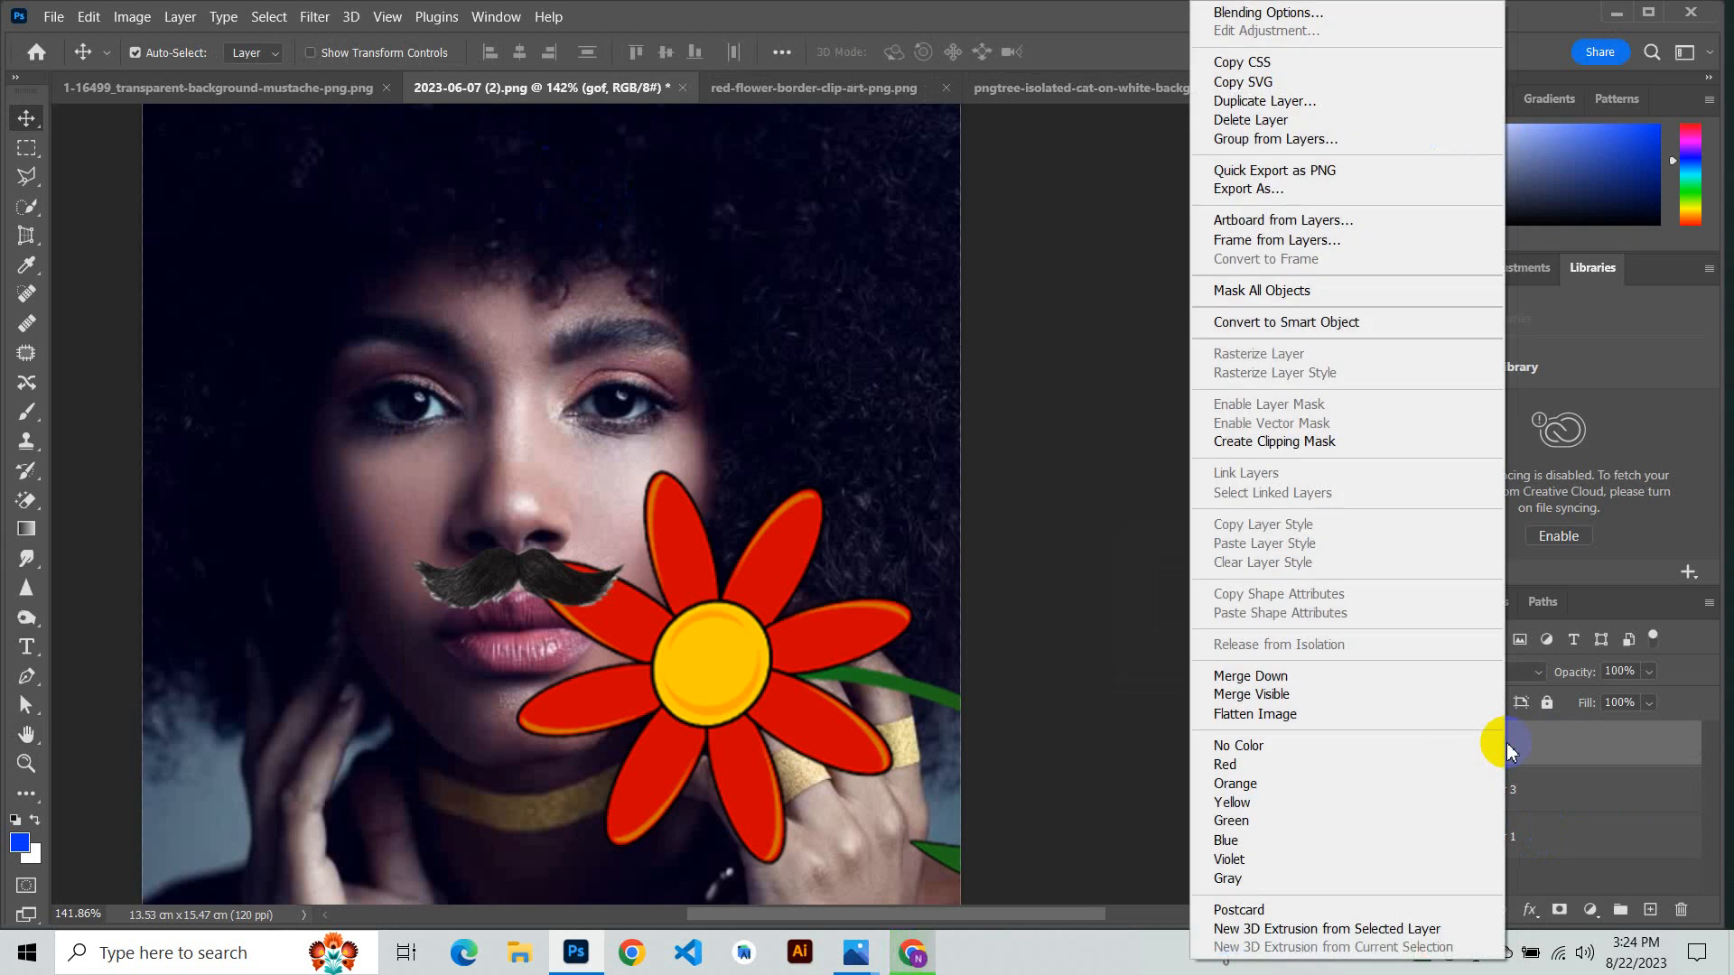
{"action": "left_click", "coordinate": [1274, 765]}
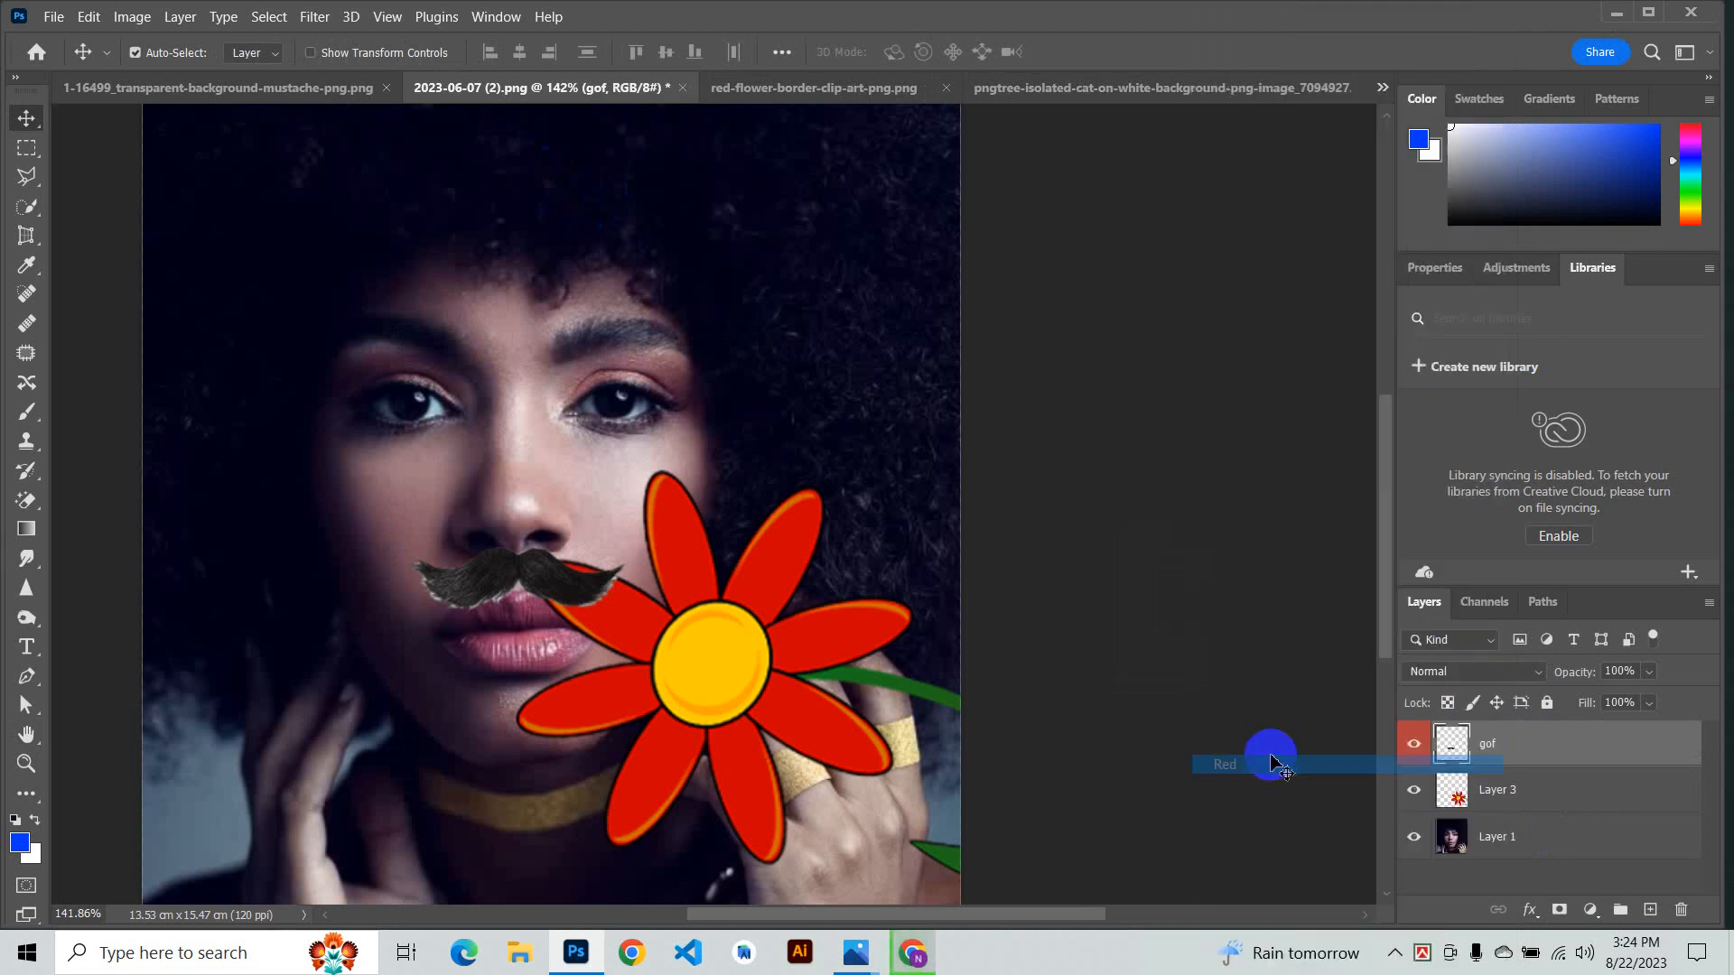
{"action": "left_click", "coordinate": [1492, 756]}
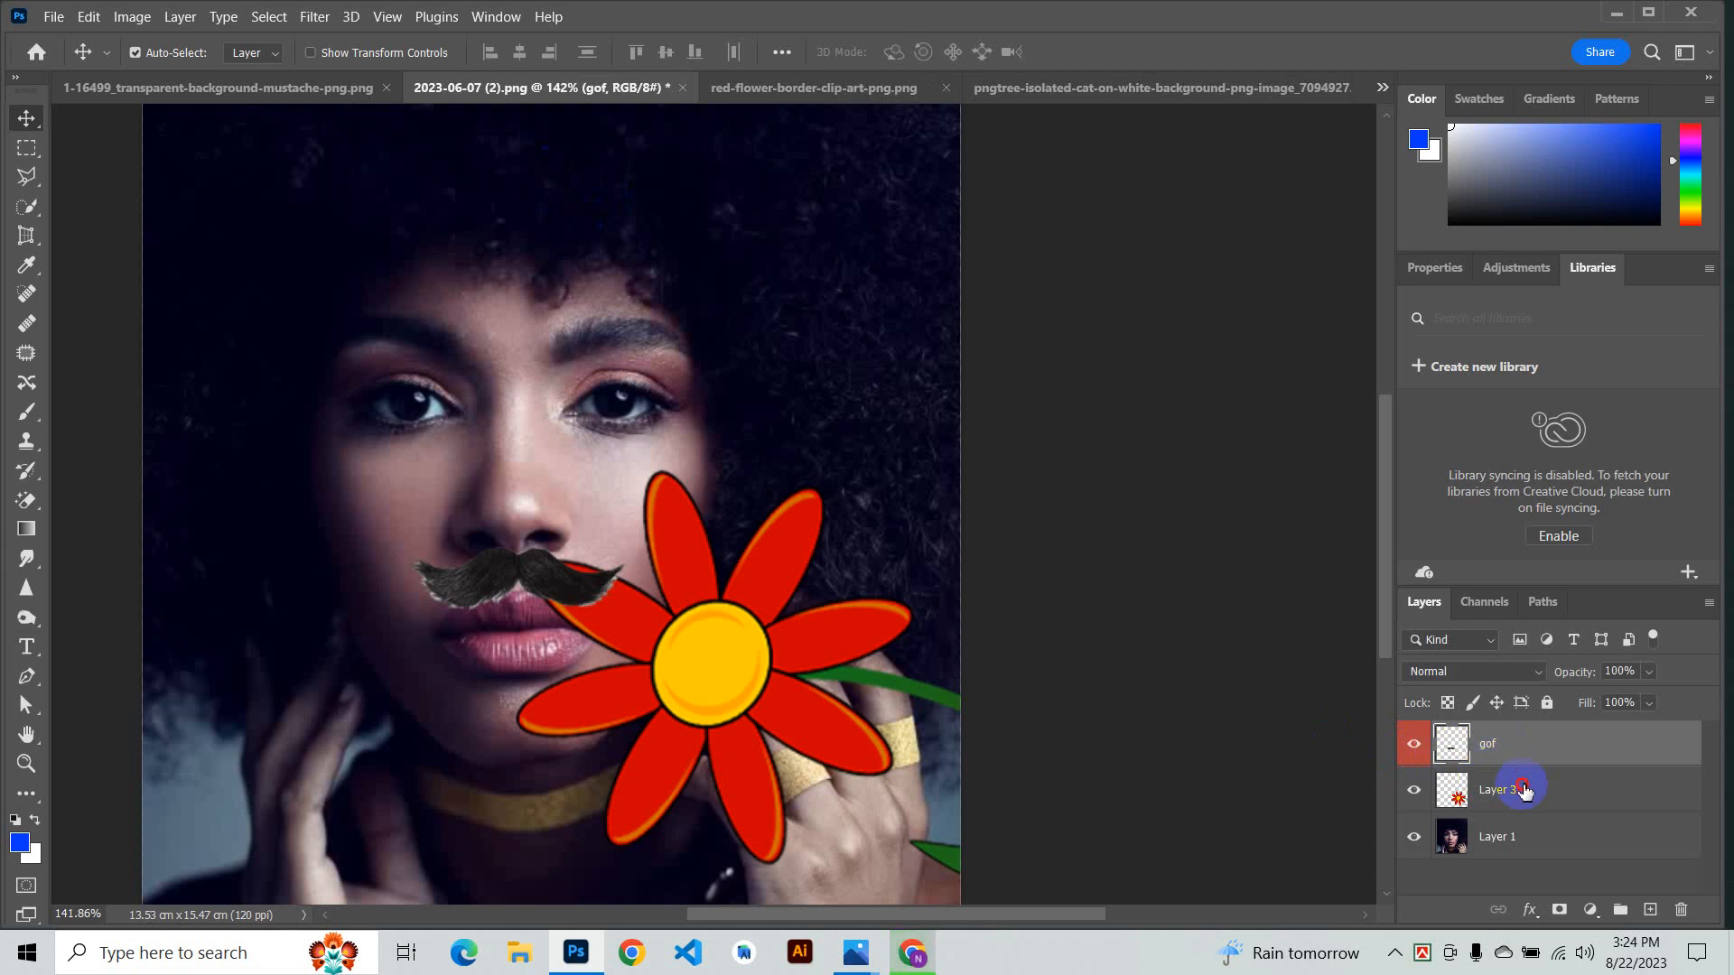
{"action": "left_click", "coordinate": [1524, 791]}
{"action": "right_click", "coordinate": [1524, 790]}
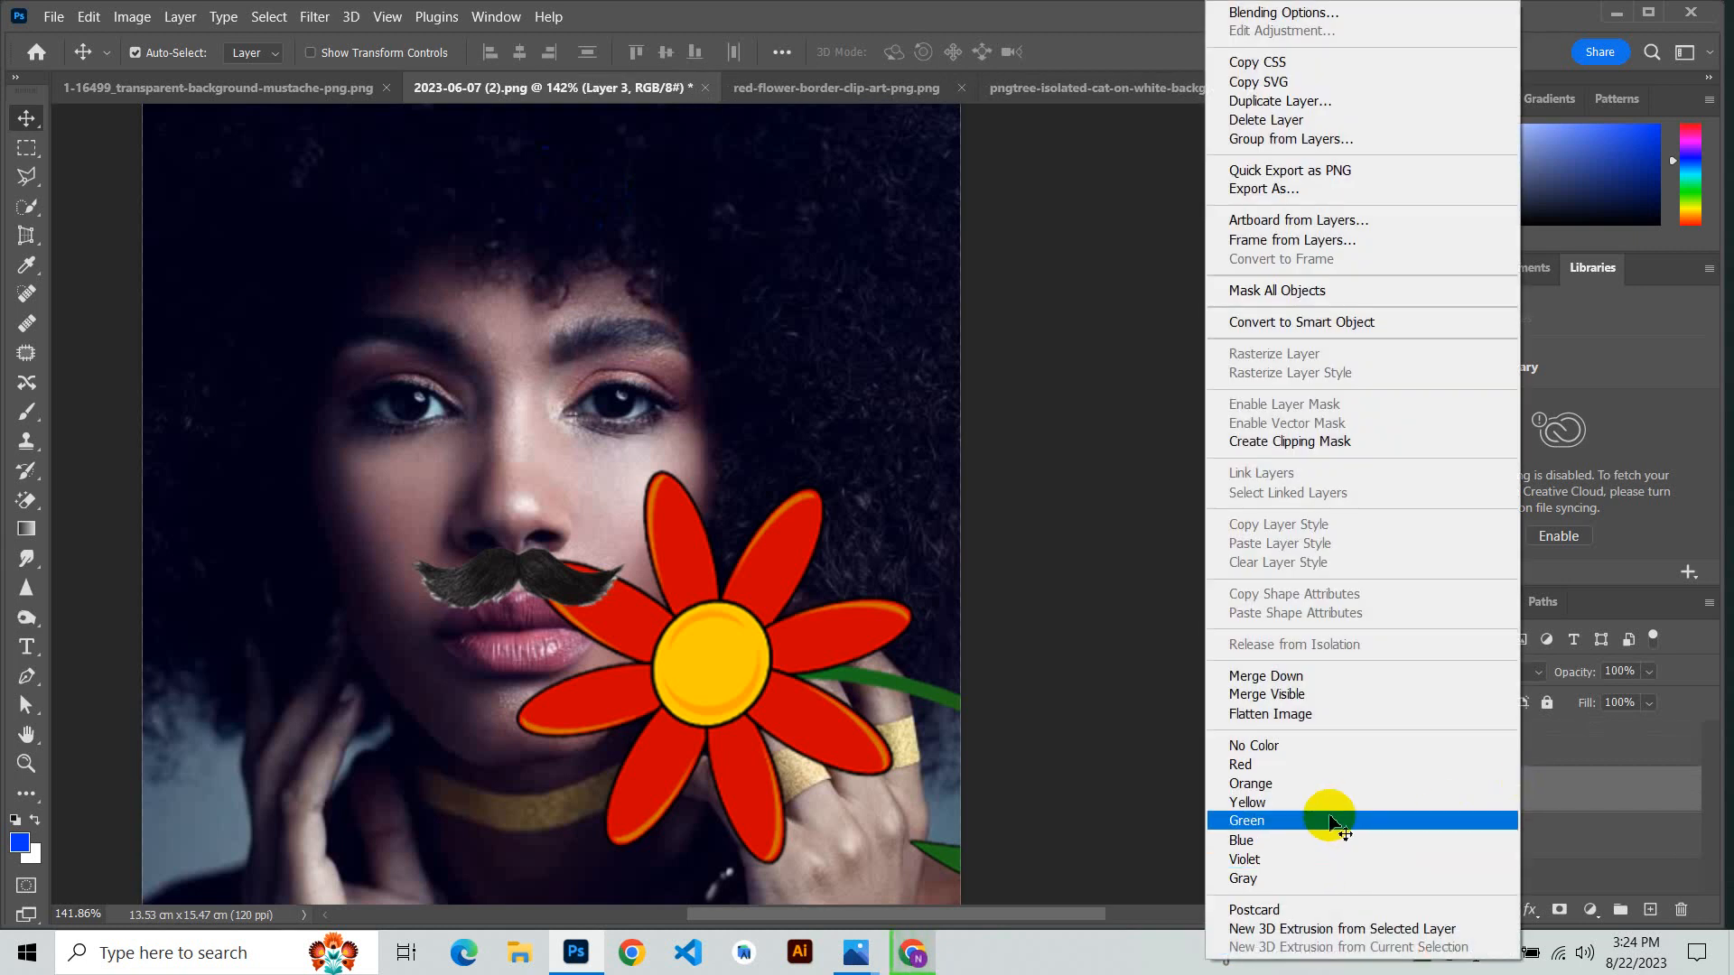
{"action": "left_click", "coordinate": [1330, 821]}
{"action": "right_click", "coordinate": [1524, 806]}
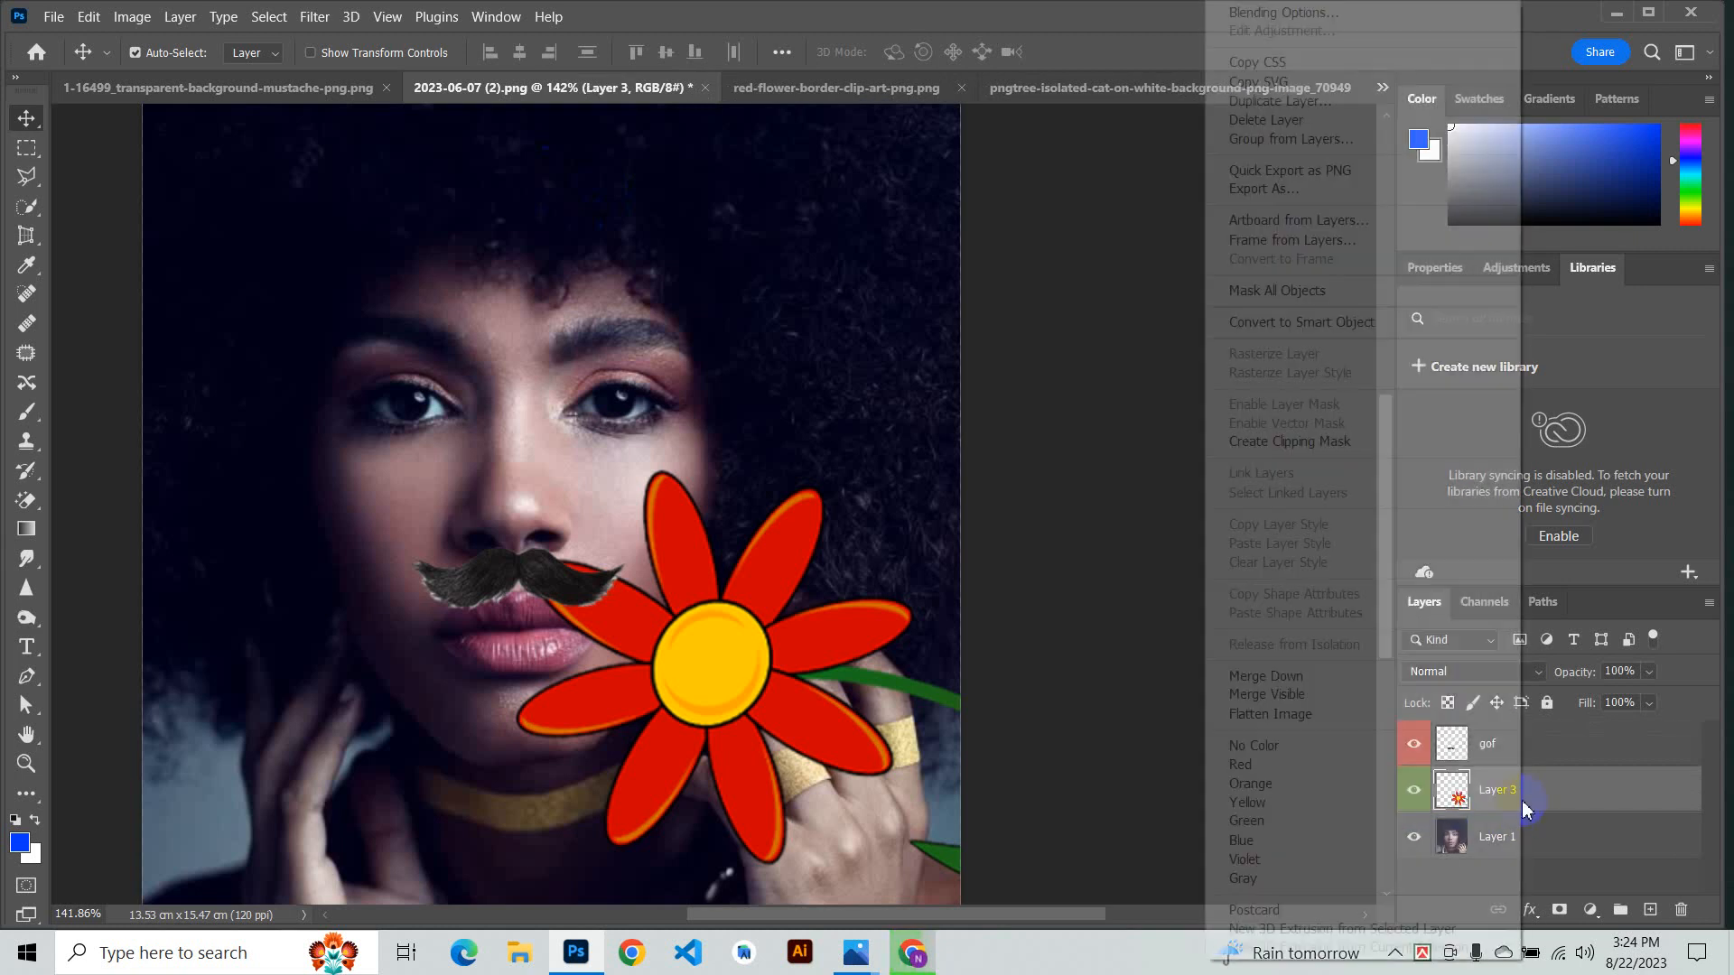
{"action": "left_click", "coordinate": [1097, 596]}
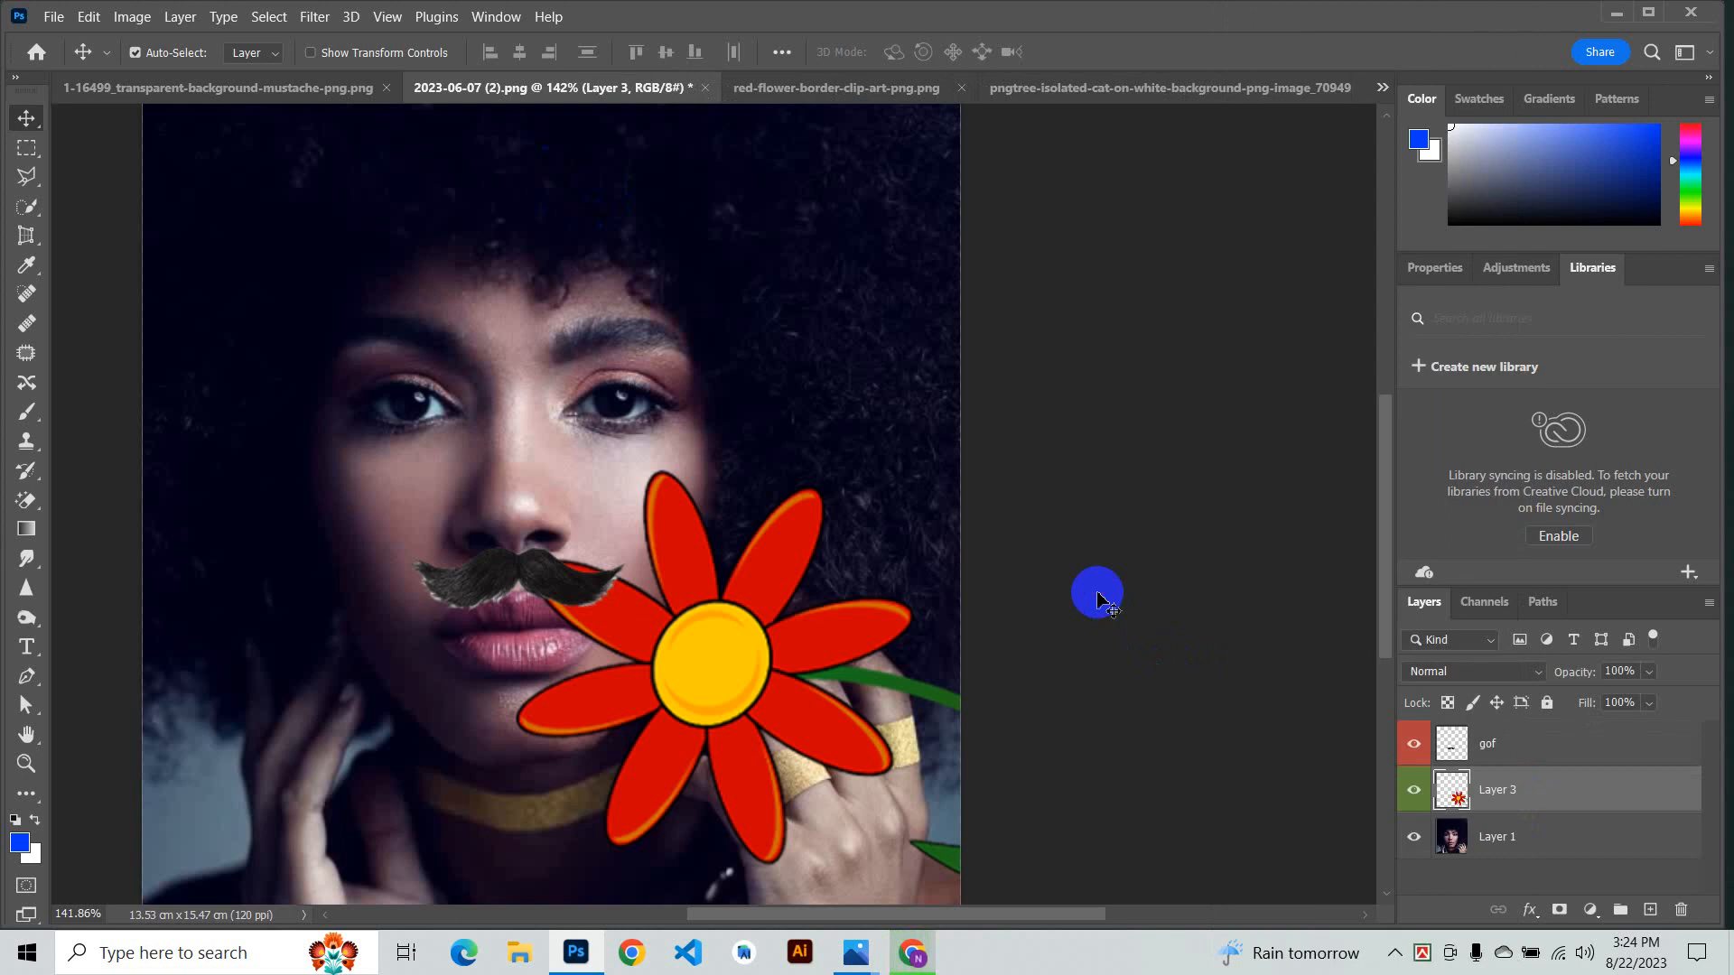
- Close the mustache source document without saving changes
{"action": "scroll", "coordinate": [476, 496], "scroll_direction": "up", "scroll_amount": 1}
{"action": "scroll", "coordinate": [476, 497], "scroll_direction": "up", "scroll_amount": 1}
{"action": "scroll", "coordinate": [514, 343], "scroll_direction": "down", "scroll_amount": 3}
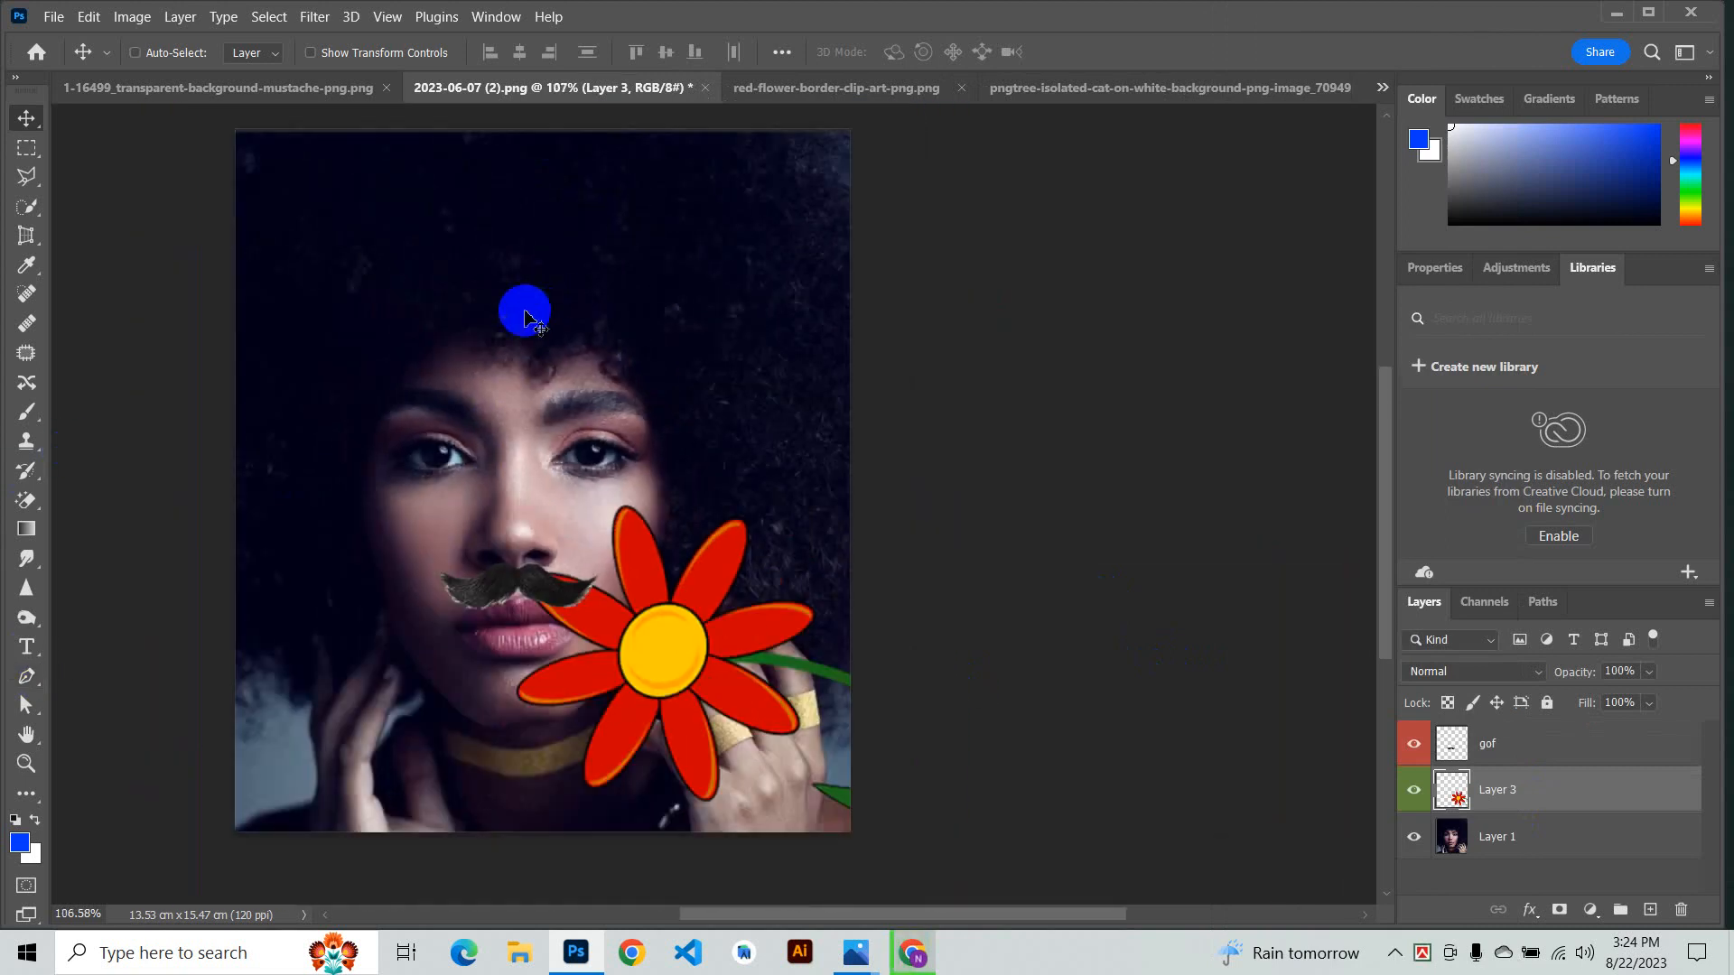
{"action": "left_click", "coordinate": [239, 91]}
{"action": "left_click", "coordinate": [551, 87]}
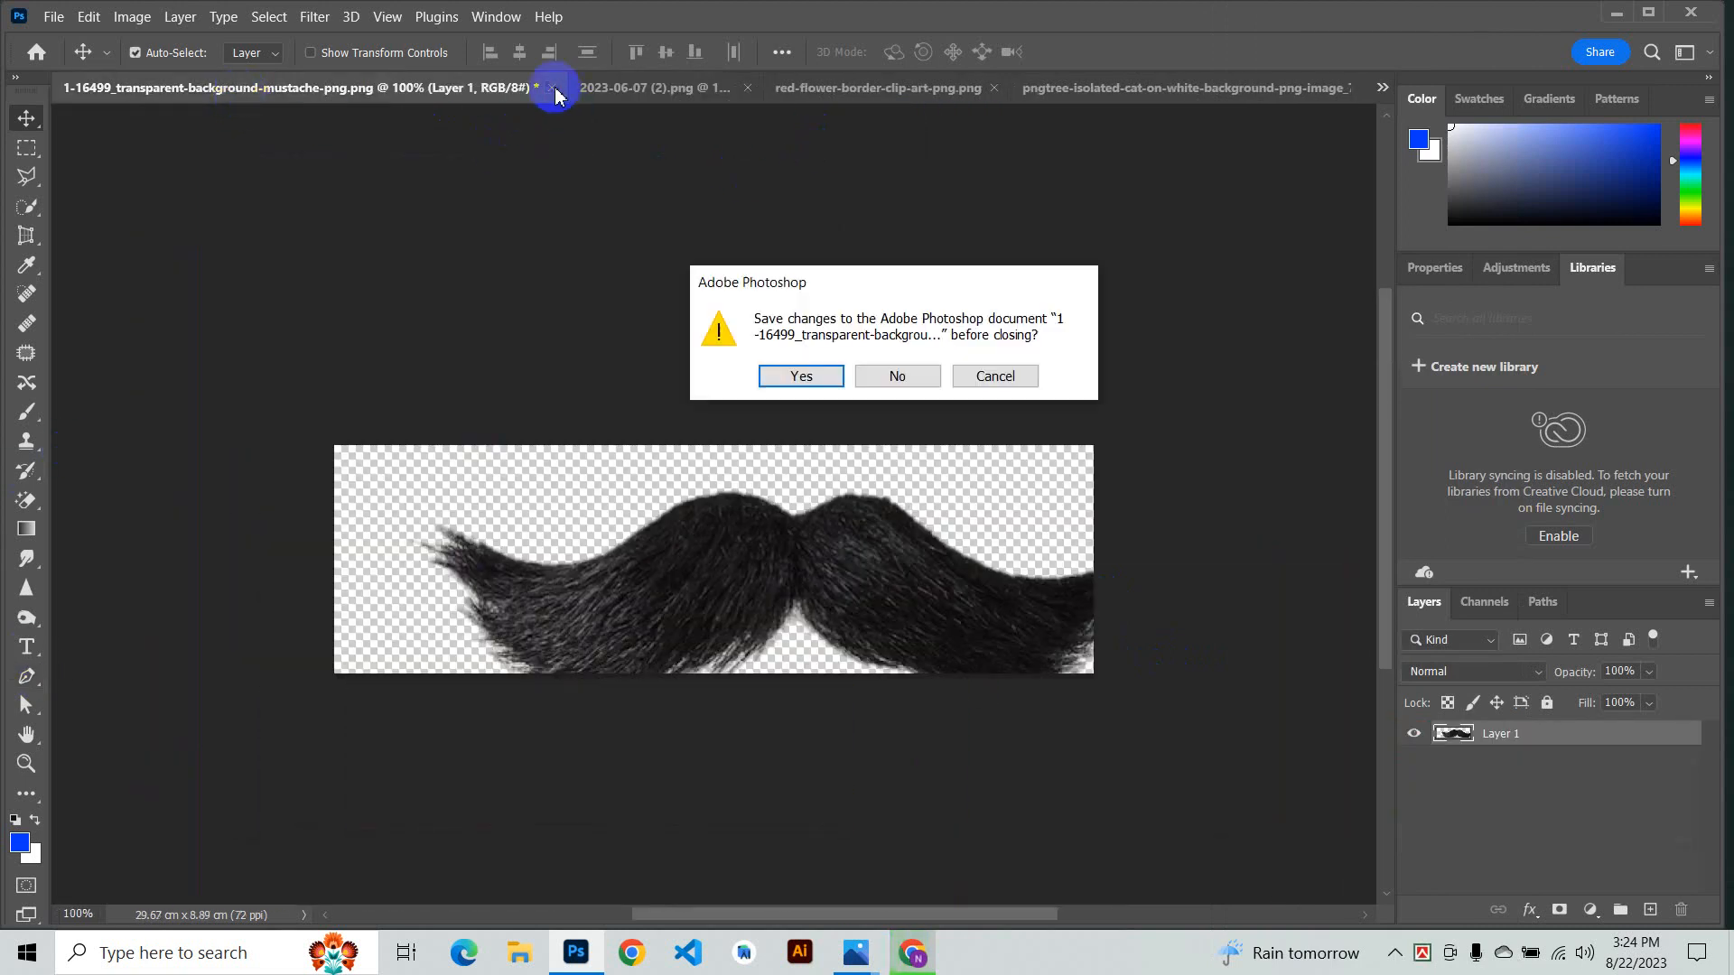
{"action": "left_click", "coordinate": [885, 376]}
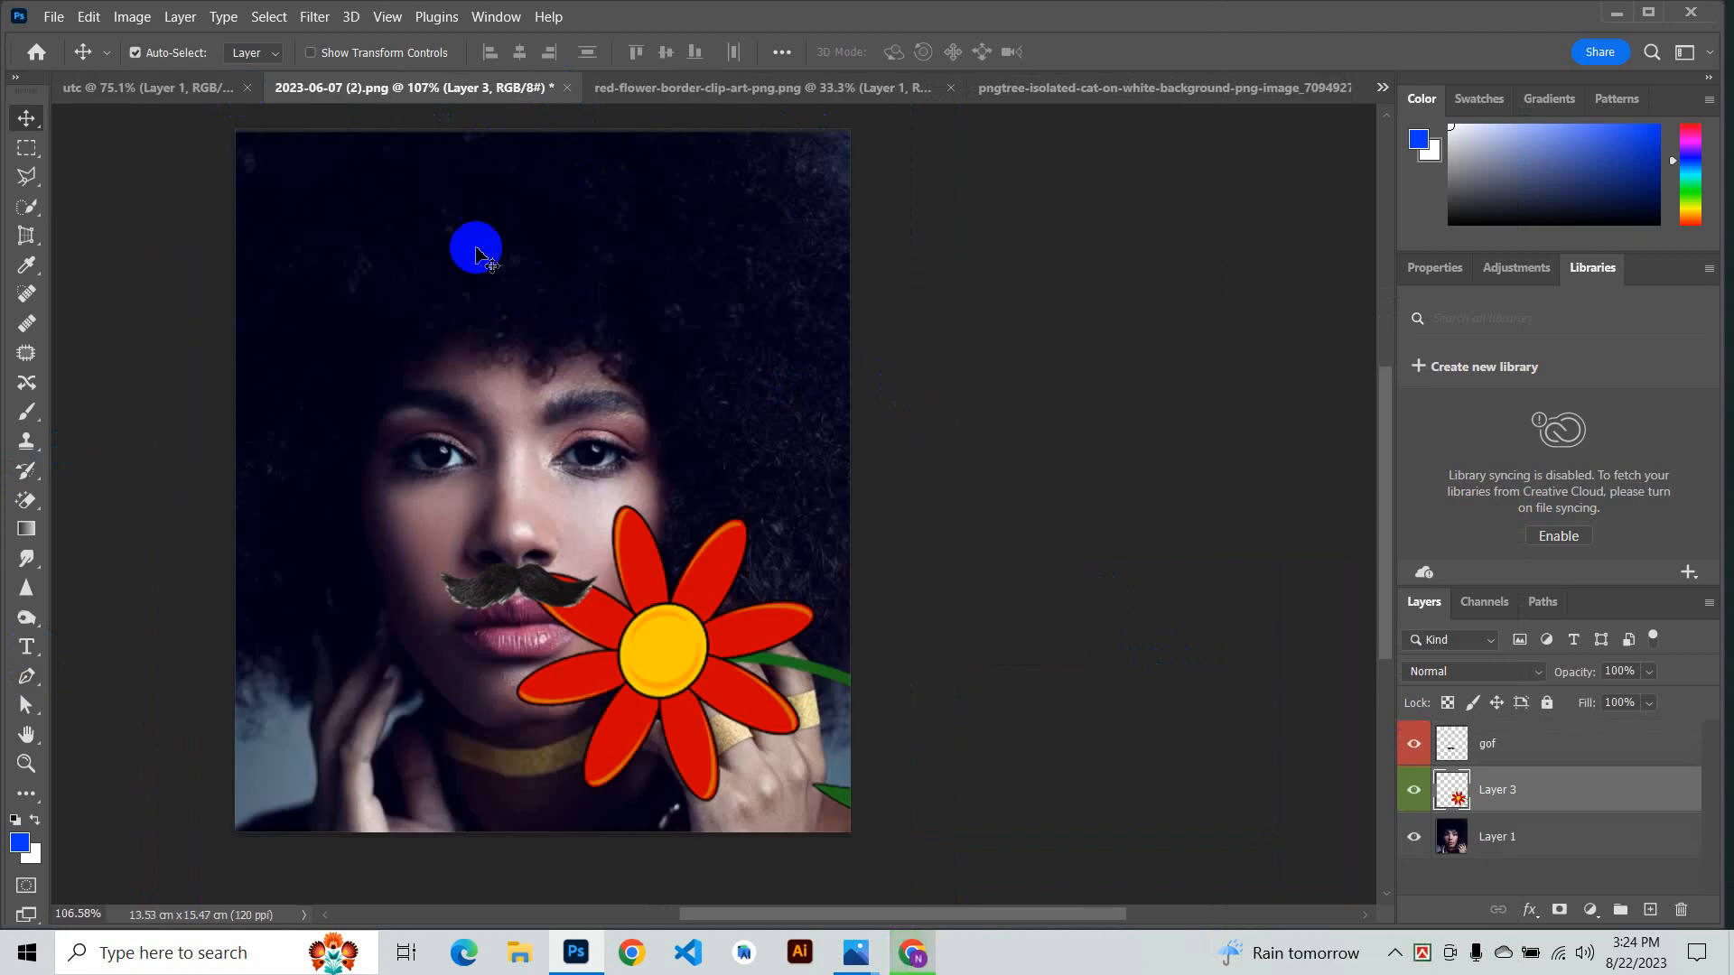
- Close the cat image document and undo the last change in the flower document
{"action": "left_click", "coordinate": [790, 90]}
{"action": "left_click", "coordinate": [1127, 94]}
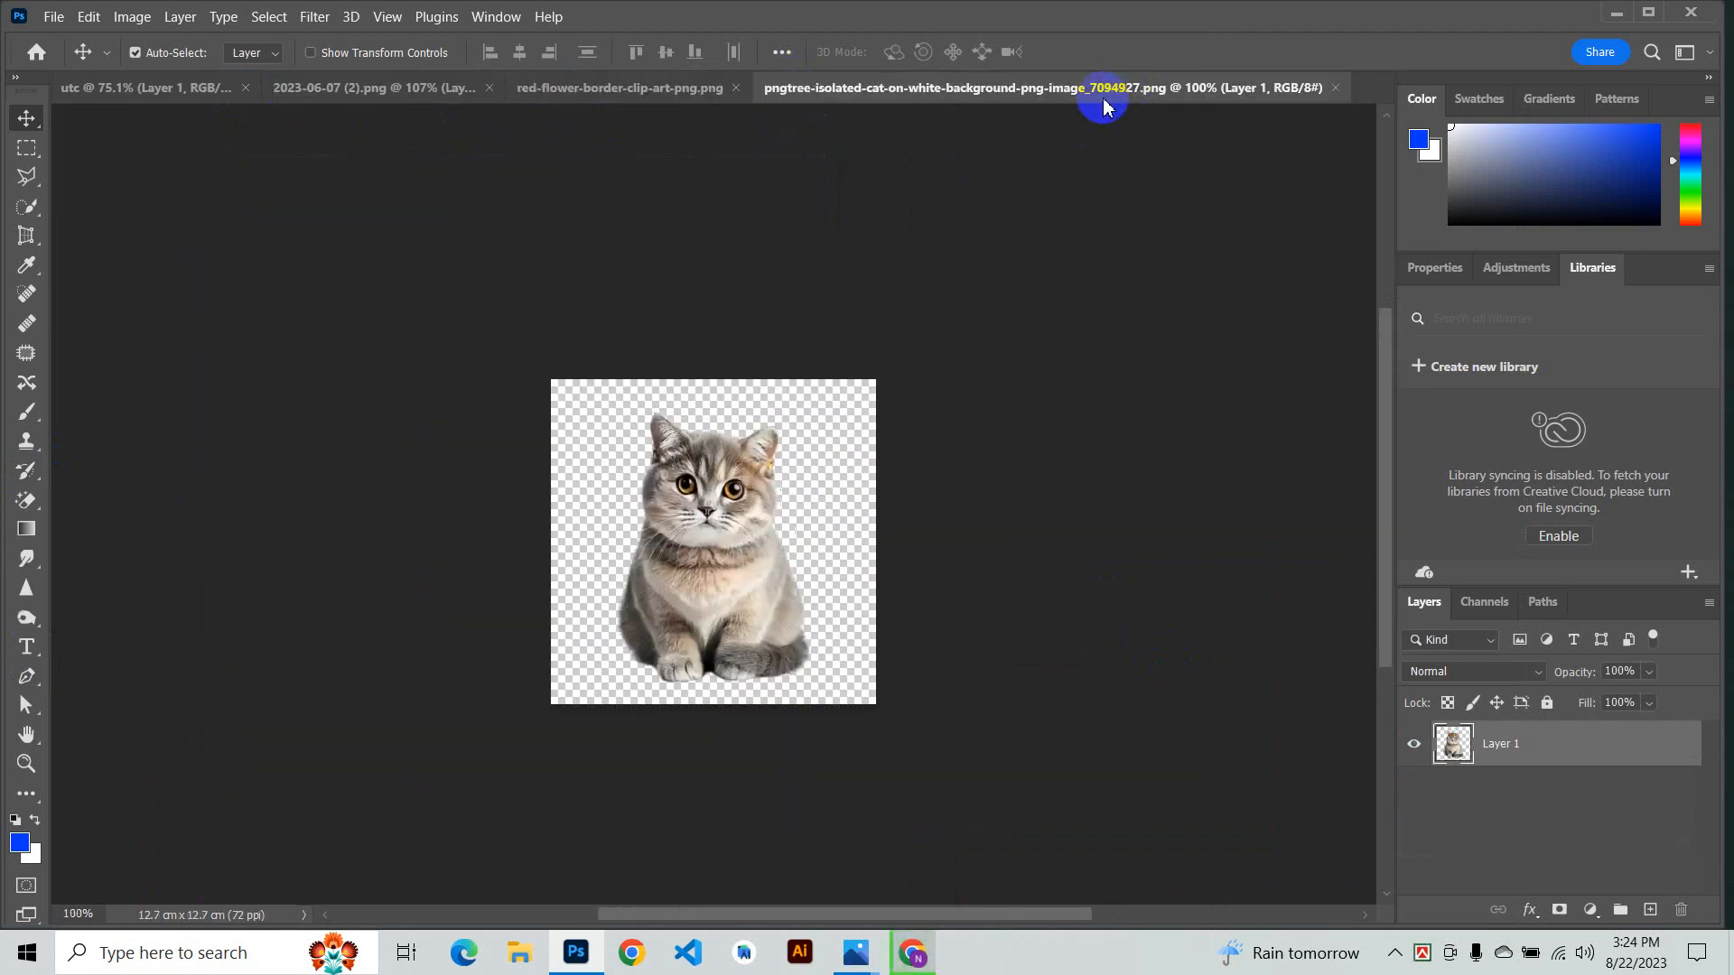
{"action": "left_click", "coordinate": [1338, 88]}
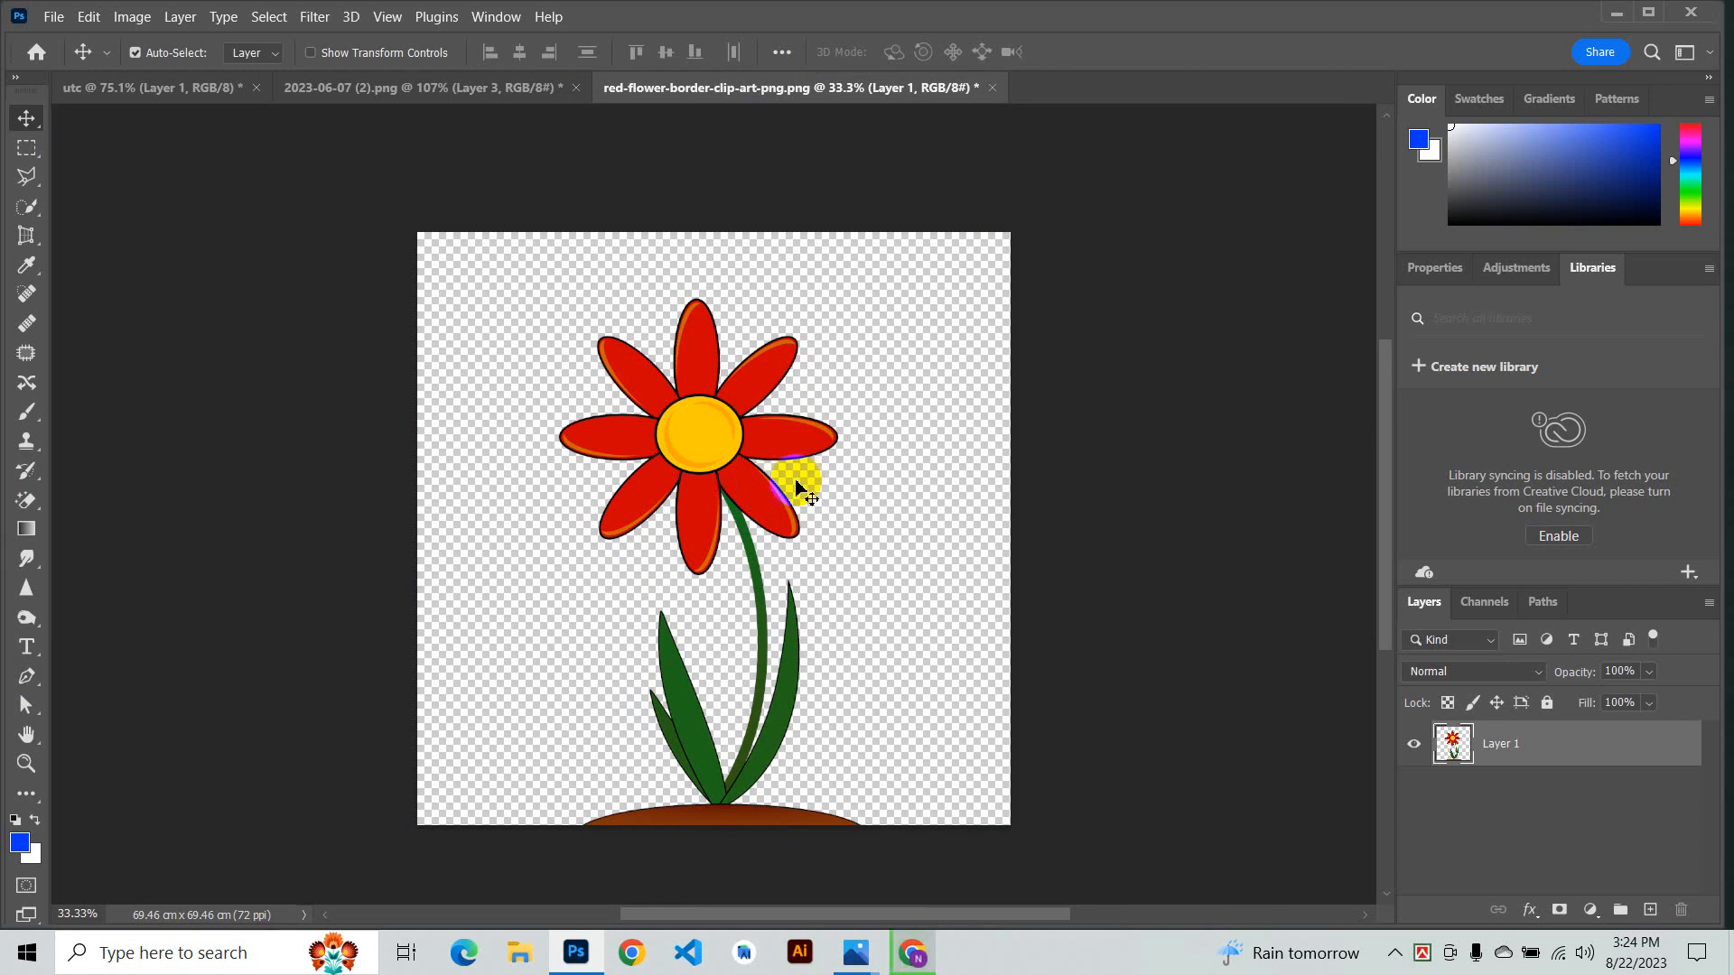
{"action": "left_click", "coordinate": [755, 521]}
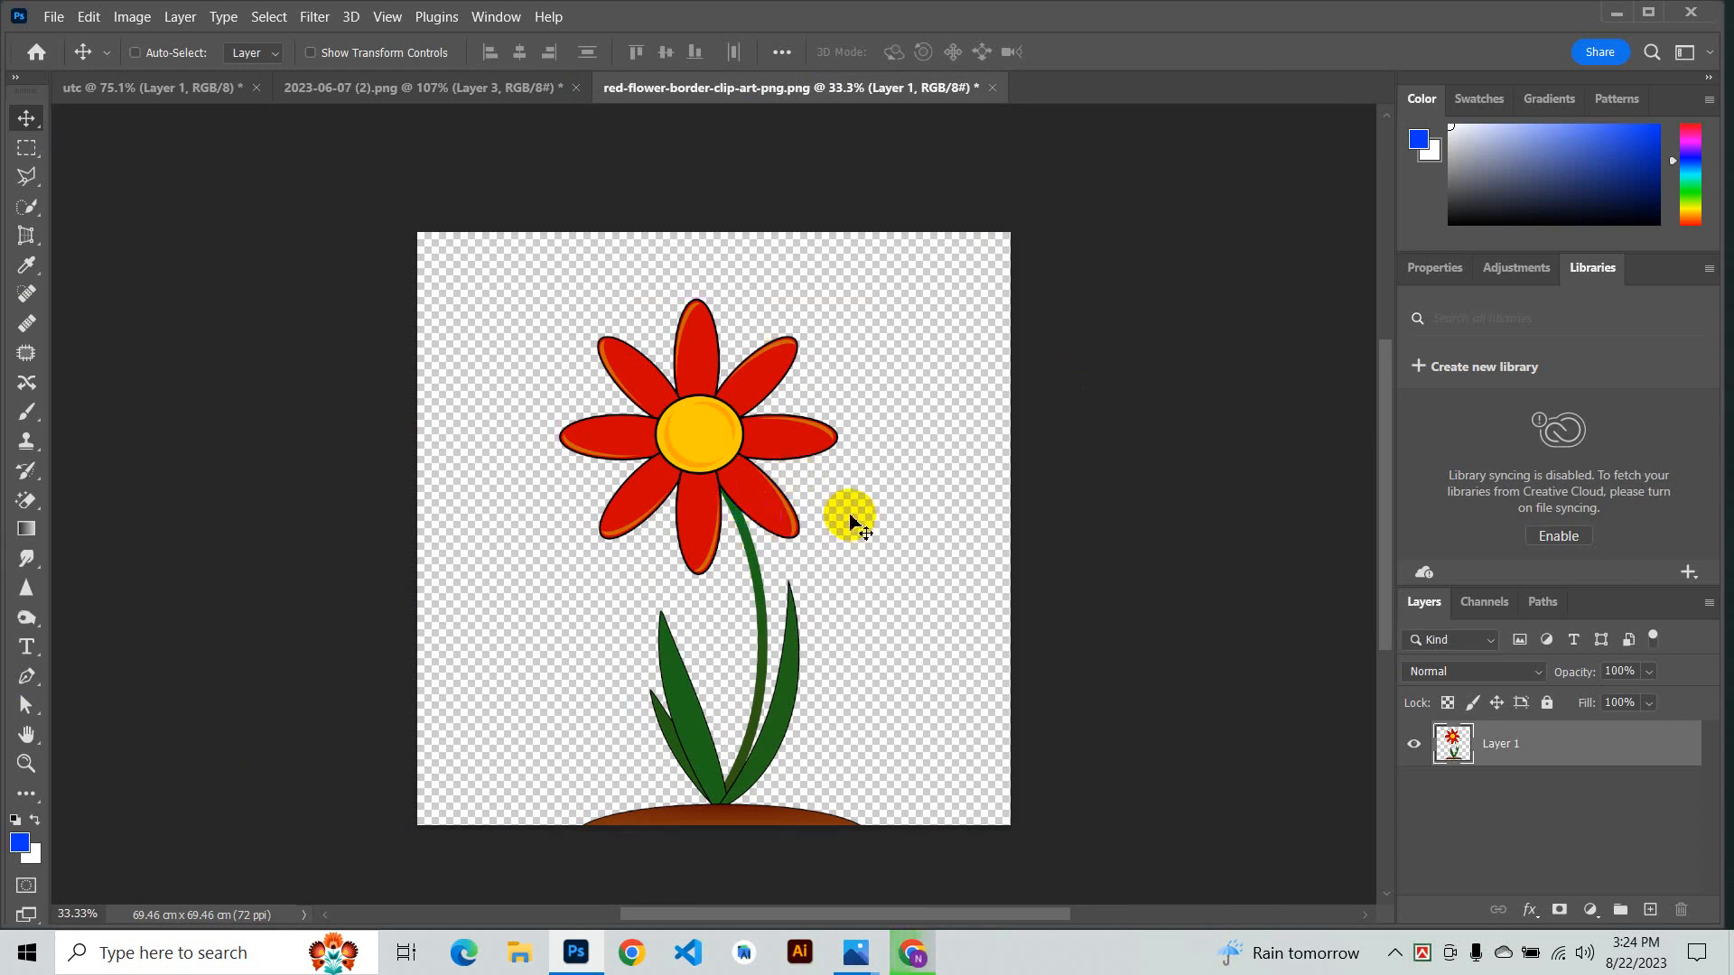
{"action": "key", "text": "ctrl+z"}
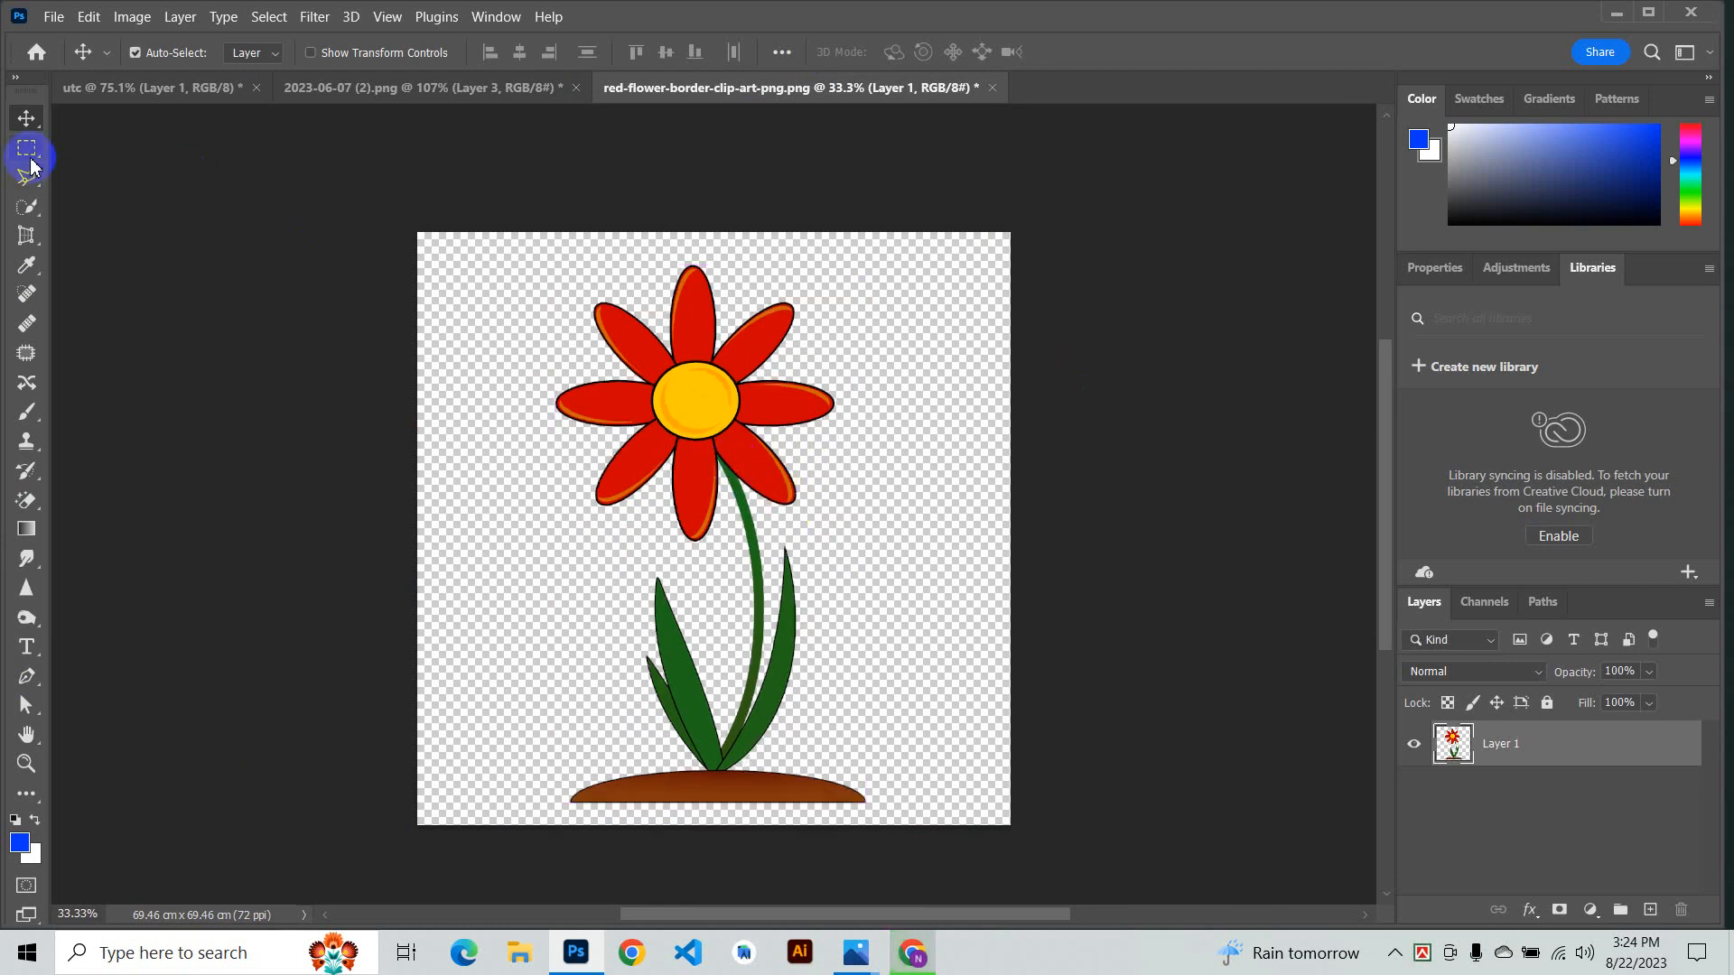